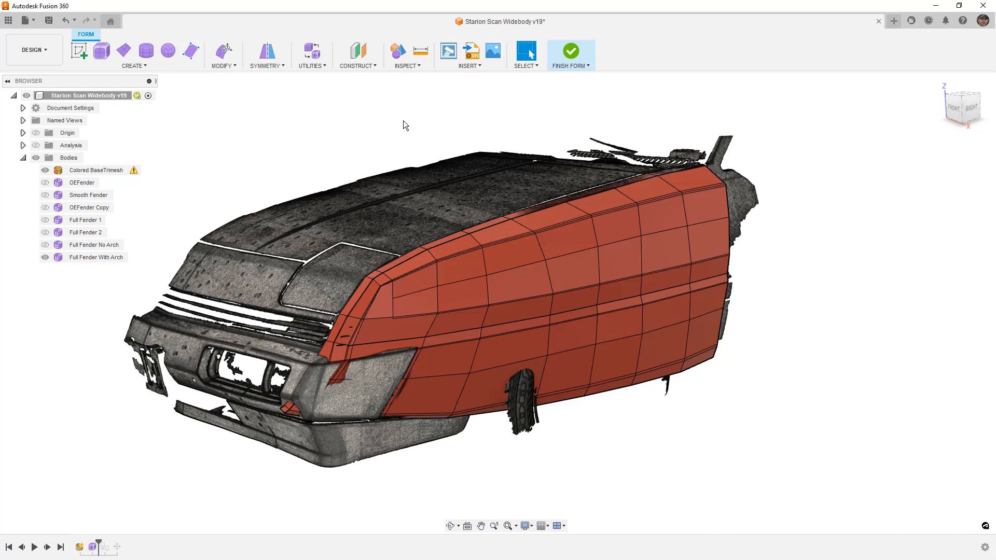
Switch the full fender body to smooth display to inspect its surface, and return it to box display.
click(447, 306)
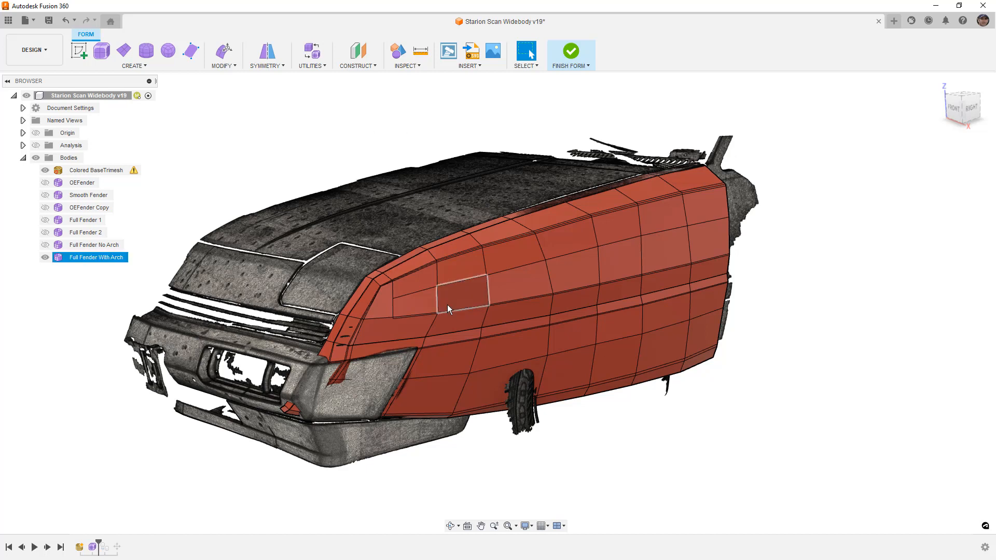
key(alt+3)
click(618, 423)
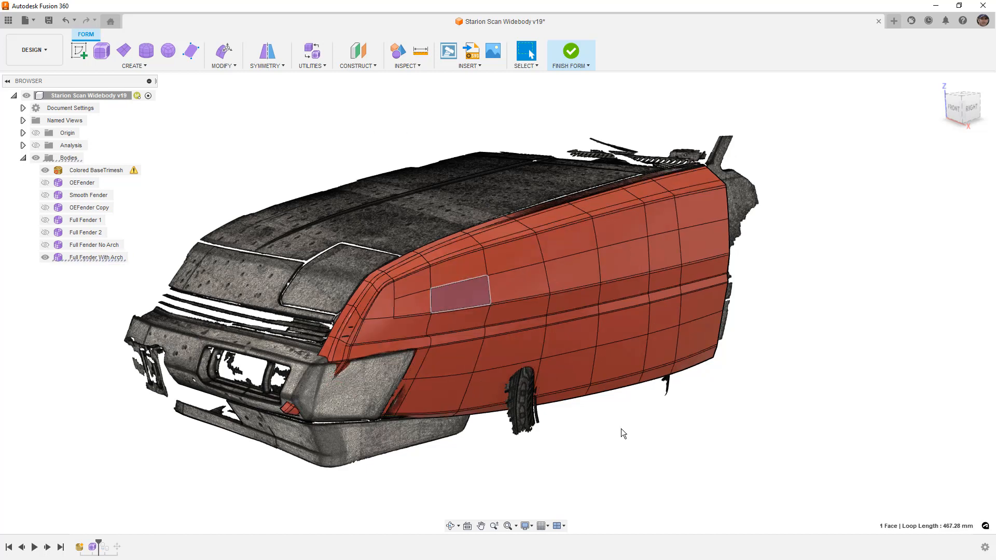
mouse_move(610, 417)
shift+middle_down()
mouse_move(600, 405)
mouse_move(633, 395)
mouse_move(600, 406)
shift+middle_up()
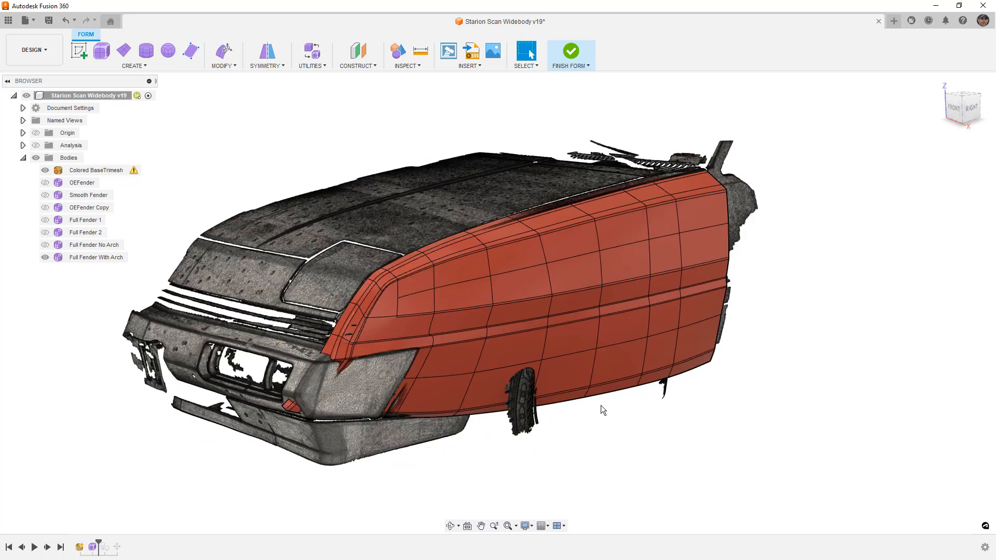
key(alt+1)
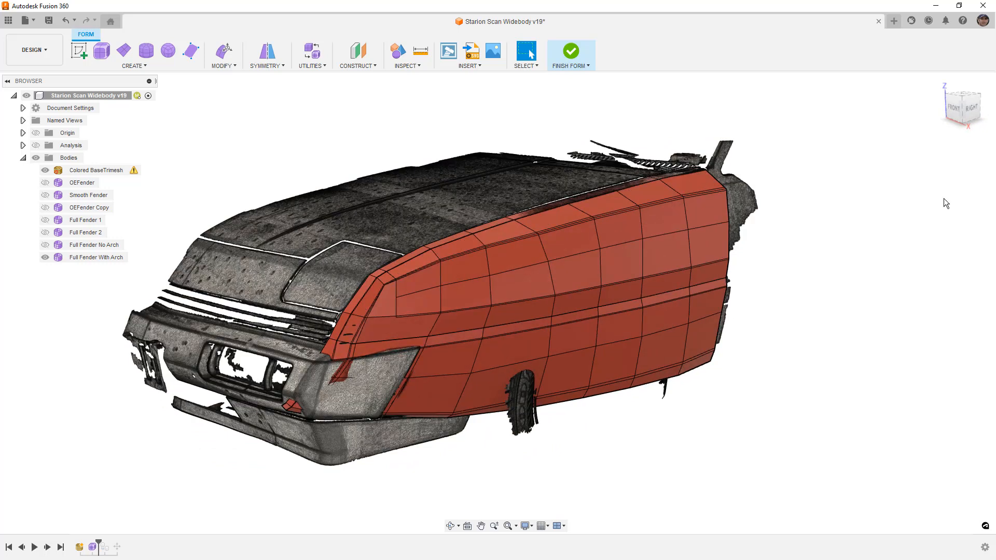
Compare the Full Fender 2, Full Fender 1 and Smooth Fender bodies one at a time against the scan from the right side.
click(971, 107)
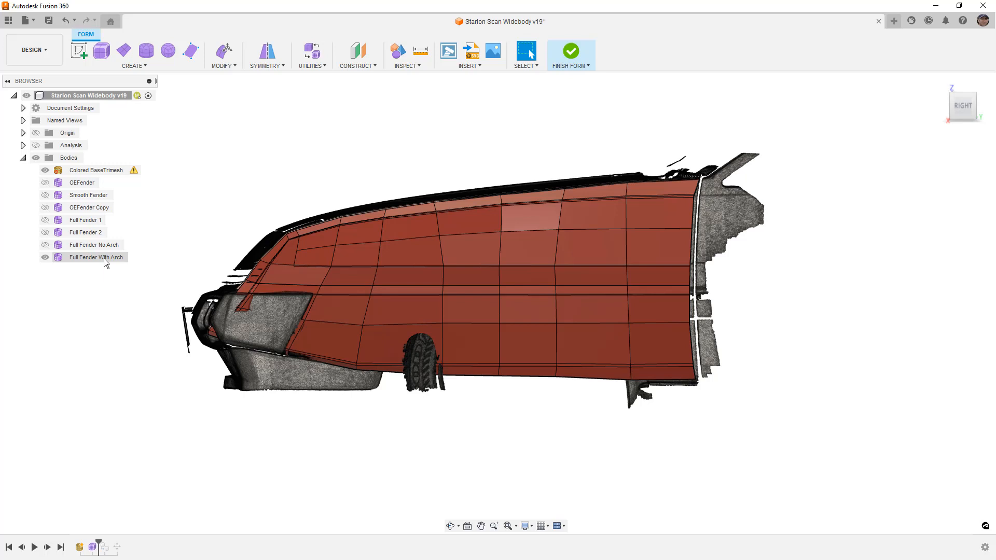
click(46, 246)
click(45, 257)
click(45, 234)
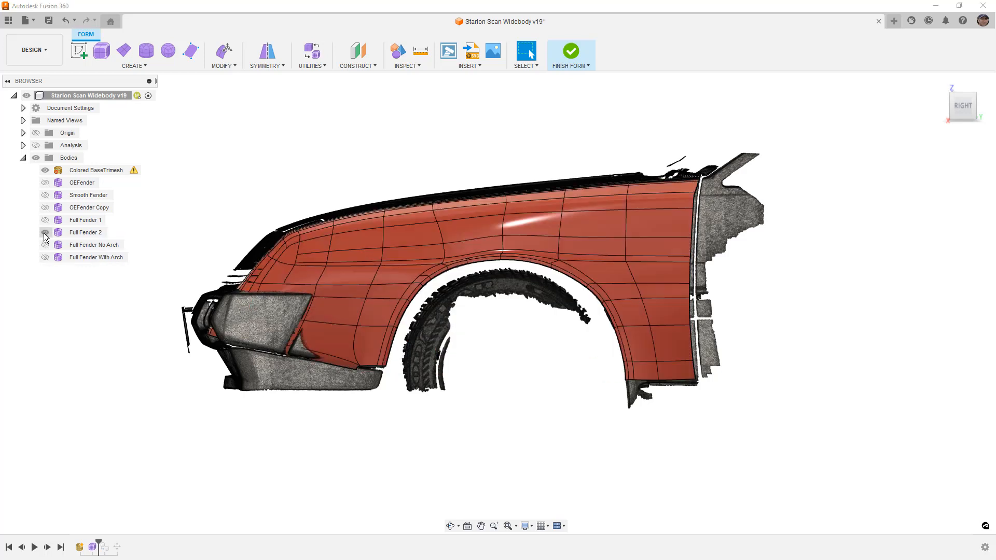
click(45, 233)
click(45, 220)
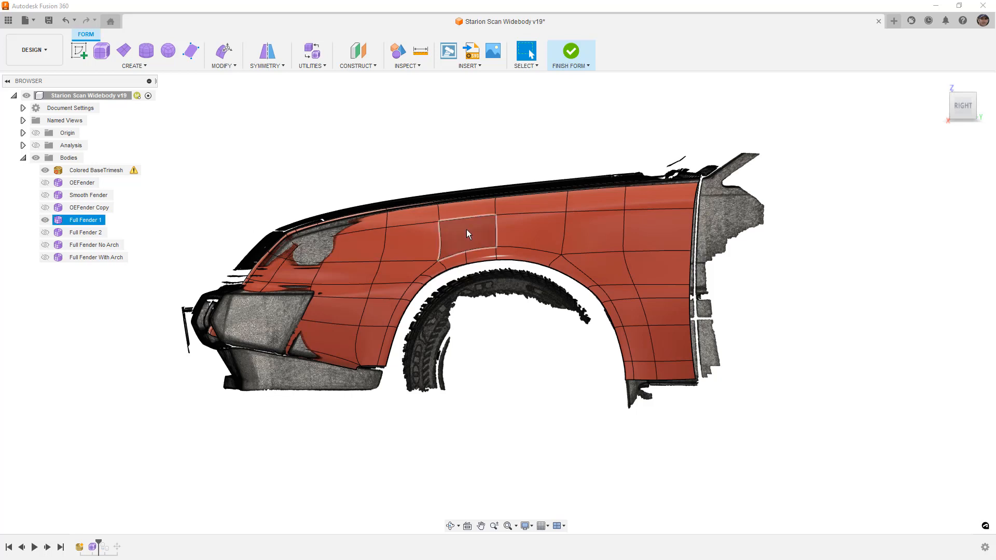
click(45, 220)
click(45, 195)
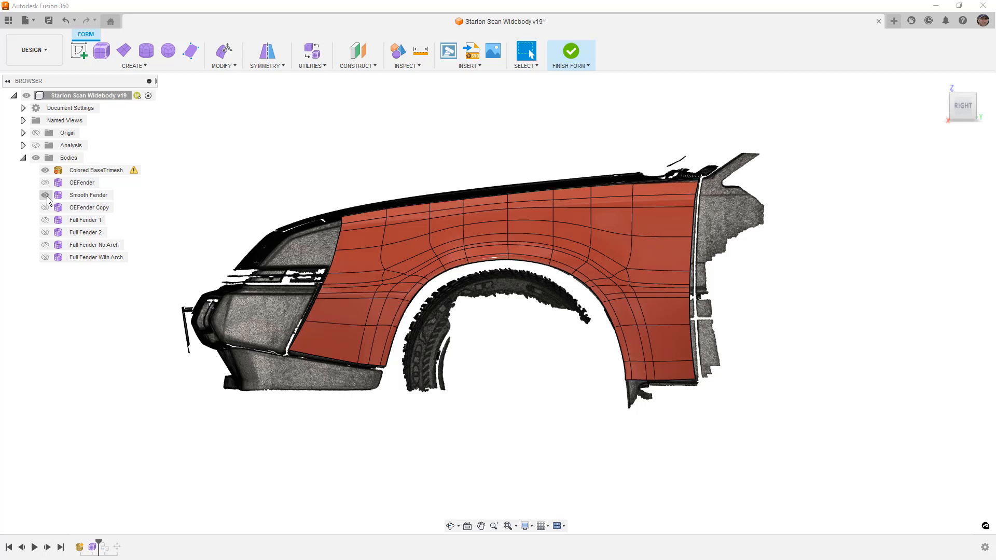
click(45, 196)
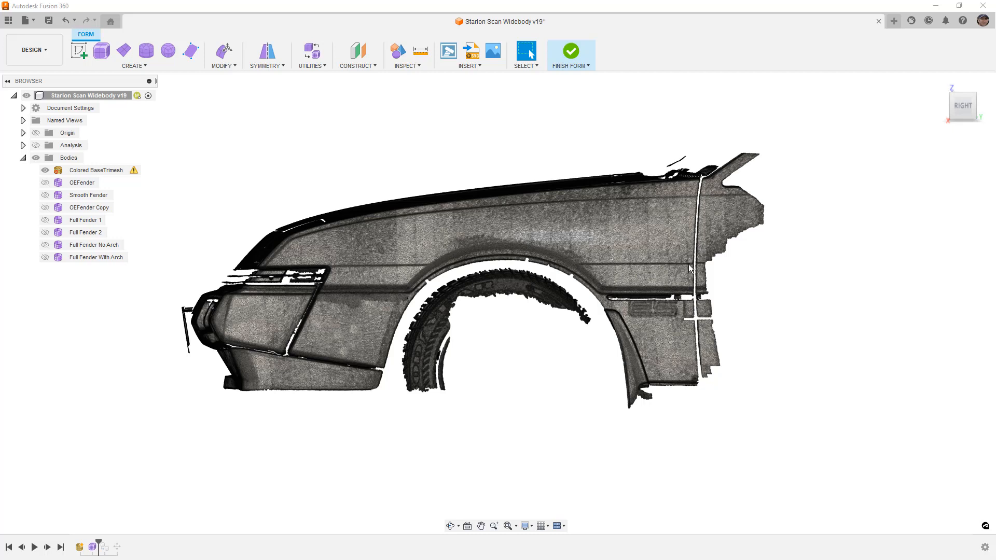
Show Full Fender With Arch, examine its front end against the scan, and briefly toggle OEFender Copy for comparison.
click(44, 257)
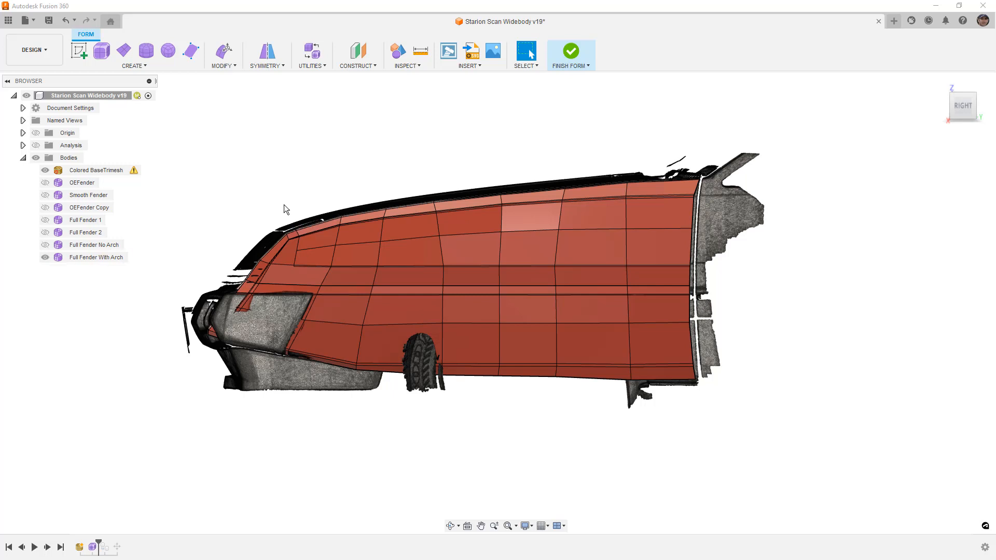
shift+middle_drag(280, 207, 394, 219)
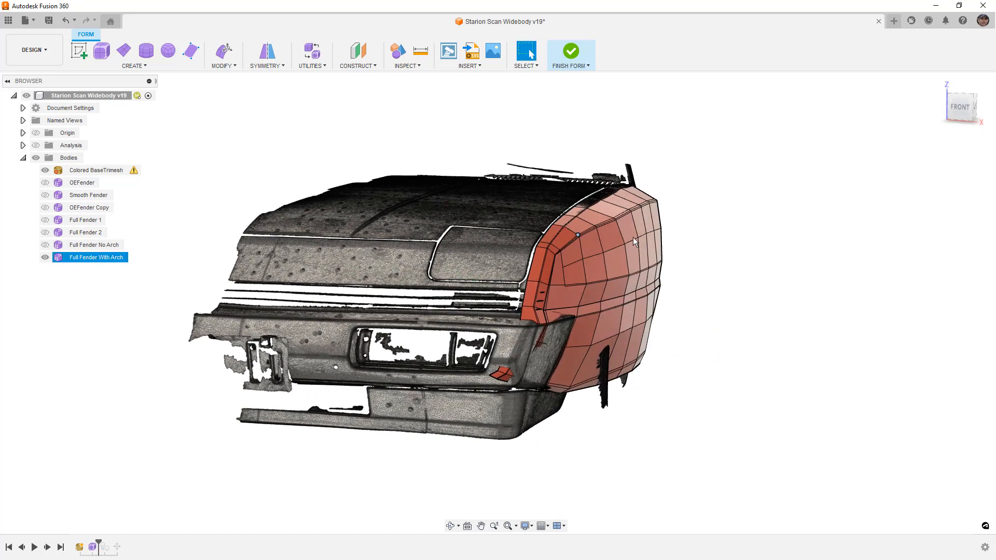
scroll(633, 237, up, 3)
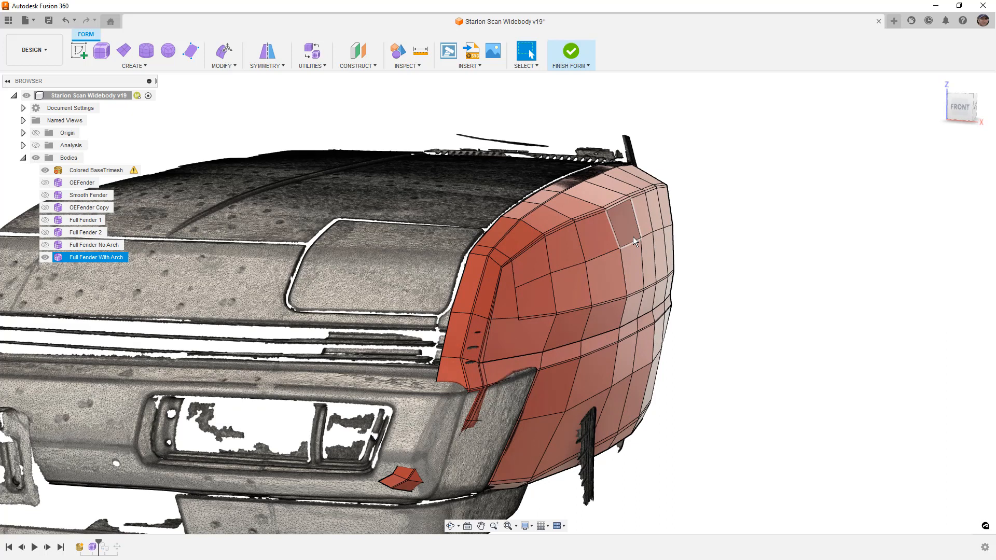
click(44, 209)
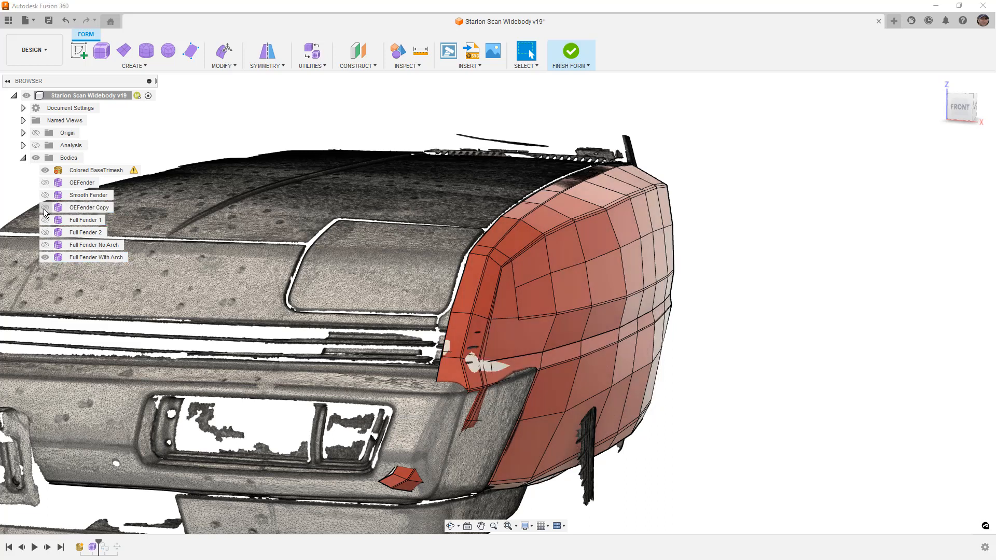
click(44, 208)
Show only the Smooth Fender body, hiding Full Fender With Arch and the Colored BaseTrimesh scan.
click(45, 197)
shift+middle_drag(567, 266, 518, 239)
click(45, 197)
click(47, 257)
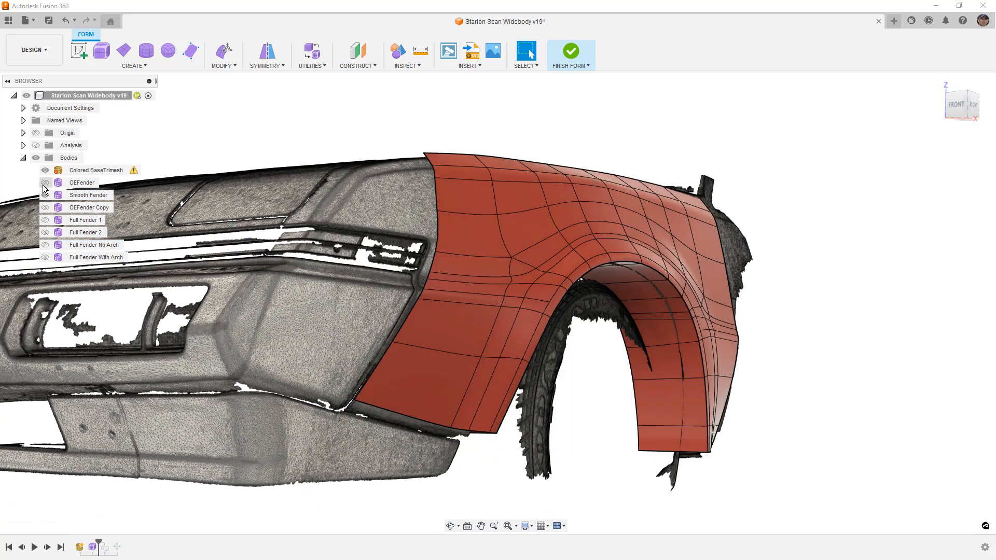
click(46, 171)
shift+middle_drag(683, 362, 688, 354)
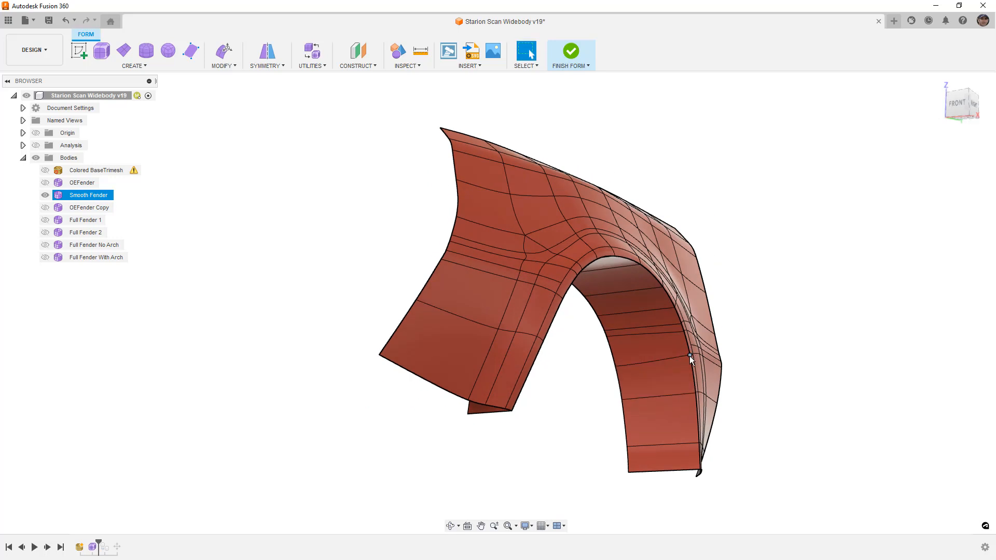
Display Full Fender 2 in place of Smooth Fender, with the inside of its wheel arch in view.
click(46, 233)
click(46, 197)
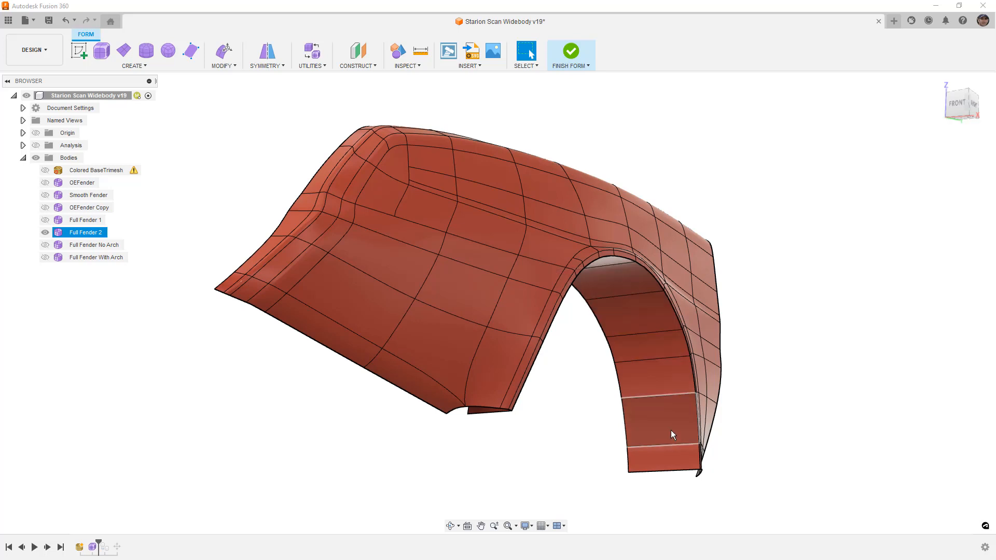
shift+middle_drag(664, 402, 611, 332)
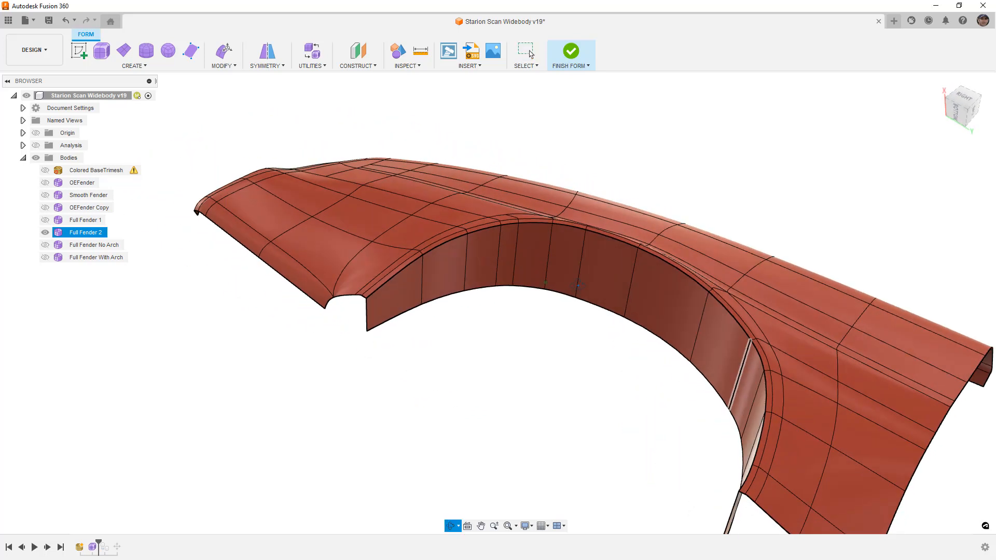
shift+middle_drag(577, 285, 587, 284)
Select all 13 inner flange faces of Full Fender 2's wheel arch, and copy and paste them in place as a separate body.
click(402, 297)
shift+click(447, 269)
shift+click(482, 253)
shift+click(507, 246)
shift+click(532, 244)
shift+click(572, 257)
shift+click(617, 269)
shift+click(674, 309)
shift+click(735, 363)
shift+click(761, 382)
shift+click(775, 446)
shift+click(776, 435)
shift+middle_drag(772, 378, 776, 456)
middle_drag(776, 456, 713, 369)
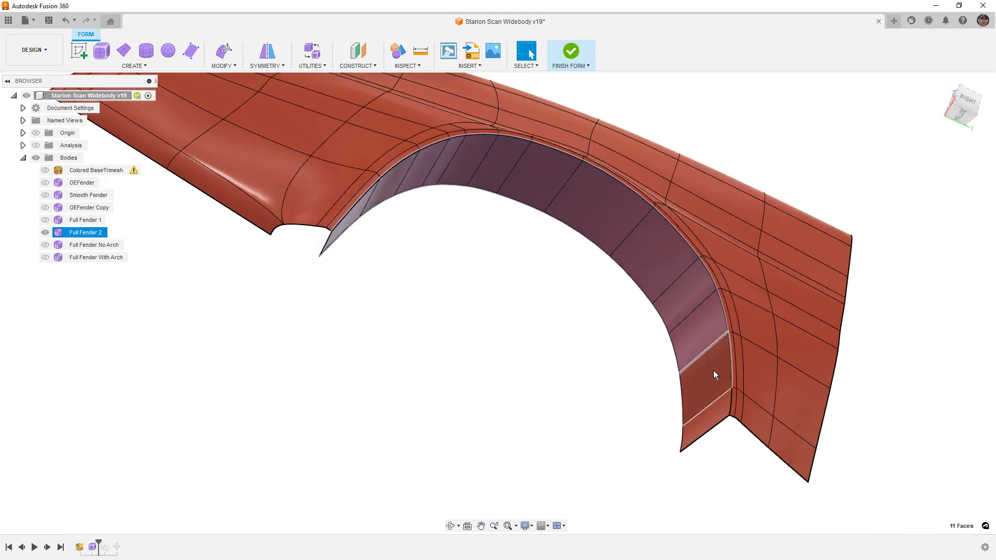
shift+click(713, 370)
shift+click(710, 407)
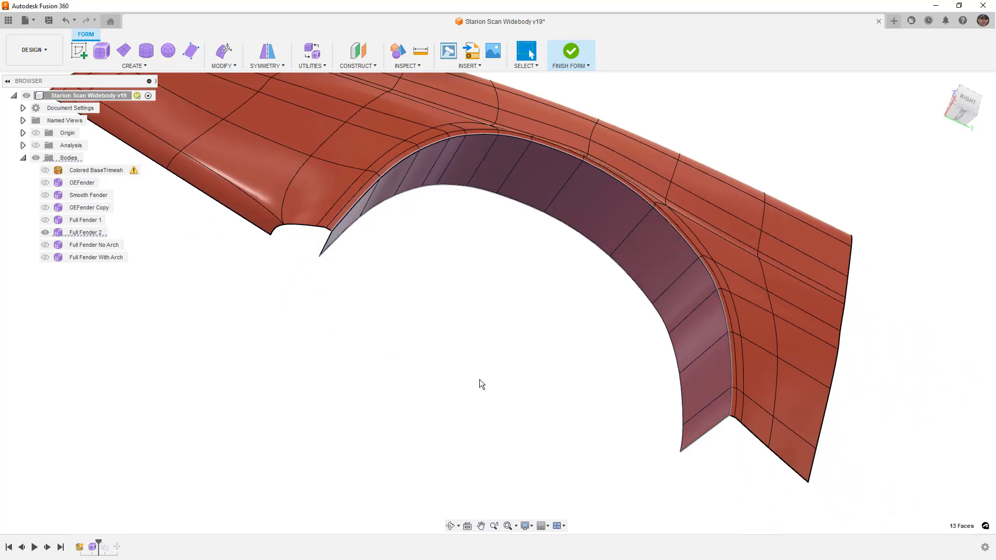
key(ctrl+c)
key(ctrl+v)
click(936, 332)
Hide Full Fender 2 and show Full Fender With Arch together with the pasted arch body.
click(45, 233)
shift+middle_drag(479, 303, 519, 341)
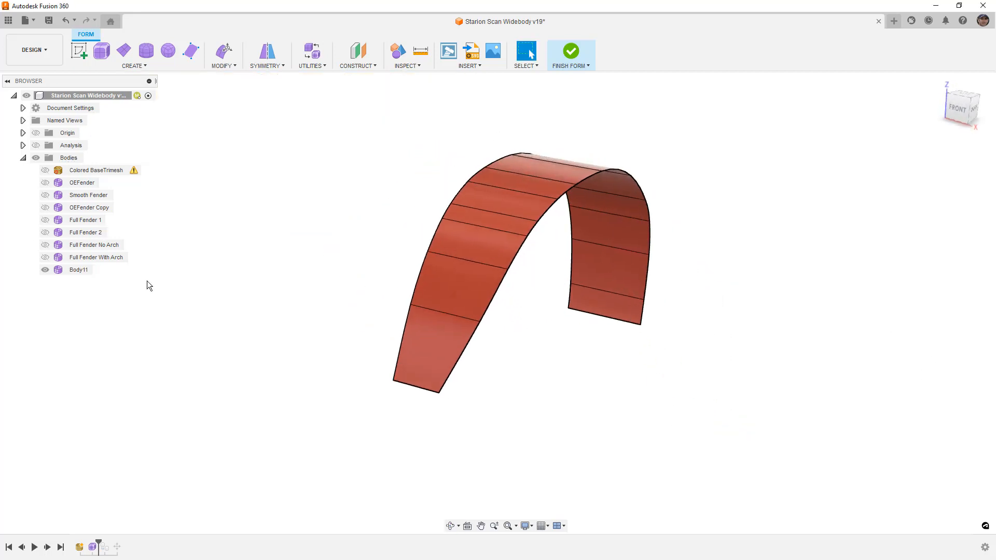
click(45, 259)
click(45, 258)
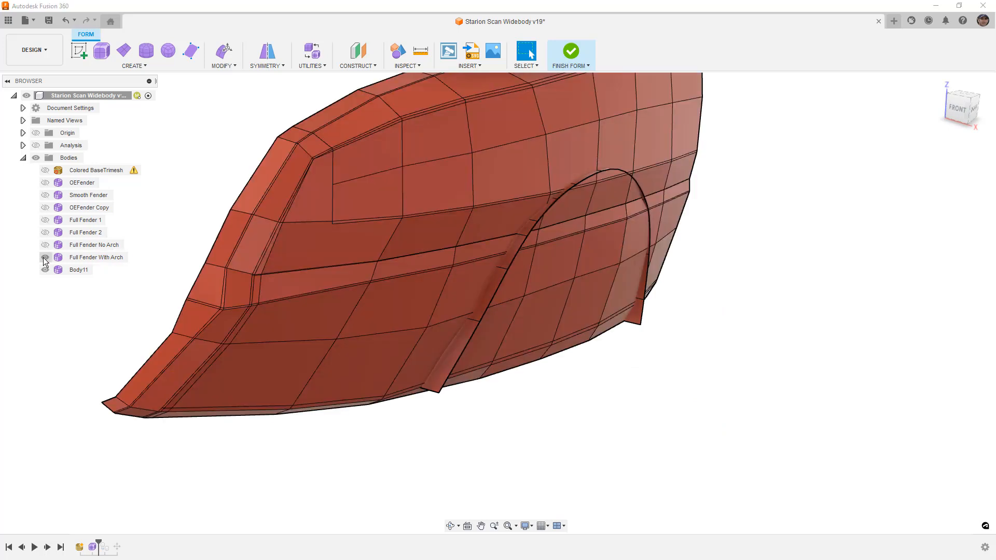
click(90, 261)
Examine where the pasted arch crosses the fender from behind, and switch the arch body to box display.
shift+middle_drag(604, 288, 469, 286)
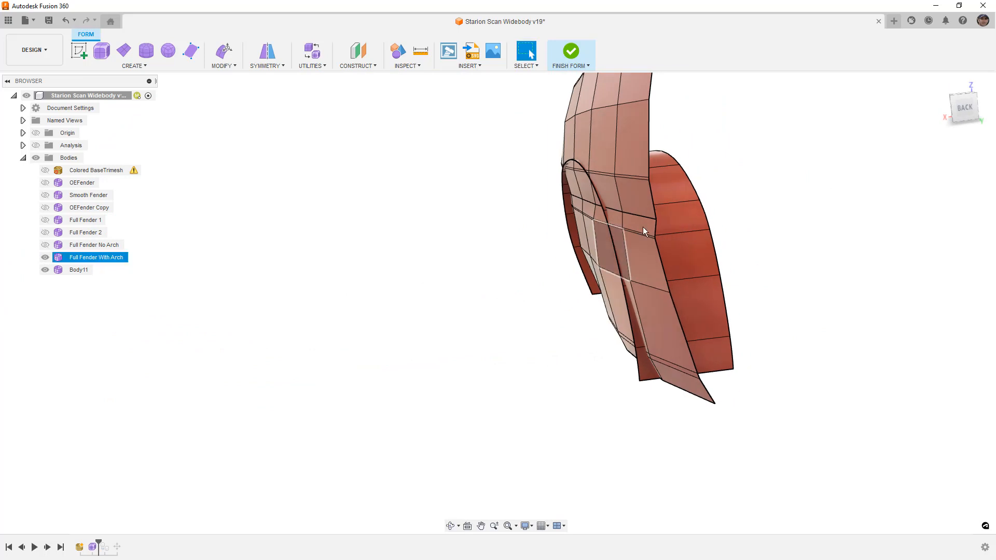
scroll(605, 214, up, 3)
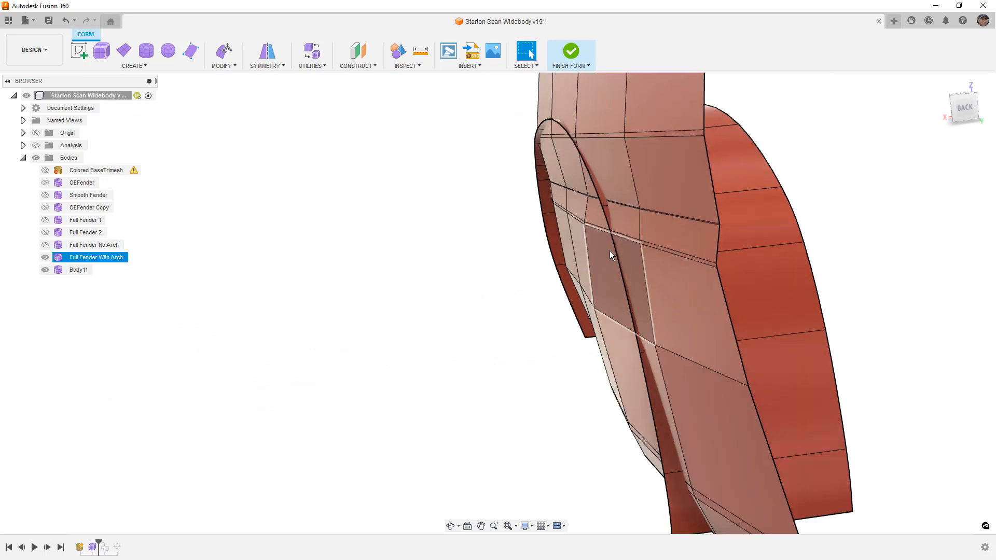
scroll(613, 240, up, 3)
scroll(612, 260, down, 2)
shift+middle_drag(644, 303, 632, 293)
mouse_move(623, 207)
shift+middle_down()
mouse_move(617, 226)
mouse_move(634, 206)
shift+middle_up()
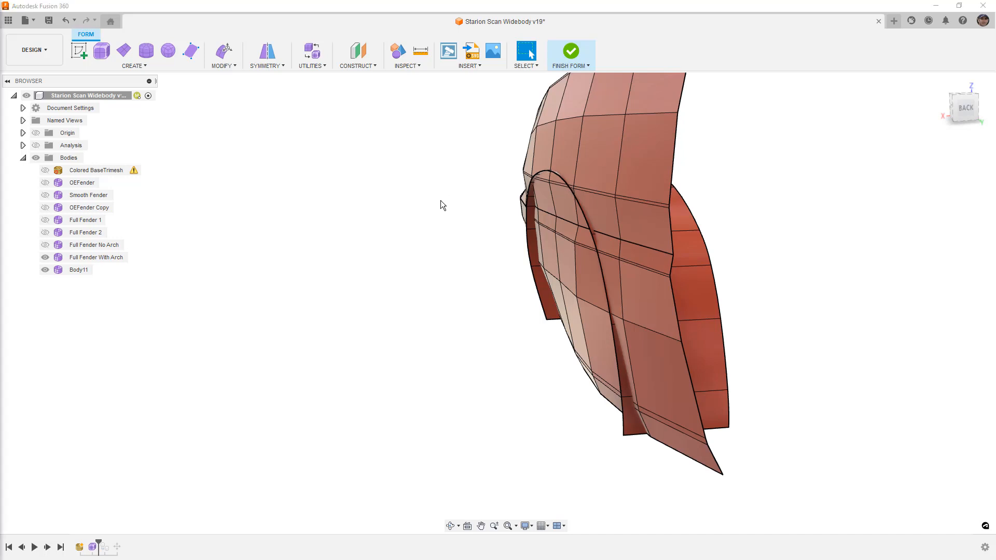
click(628, 422)
key(alt+1)
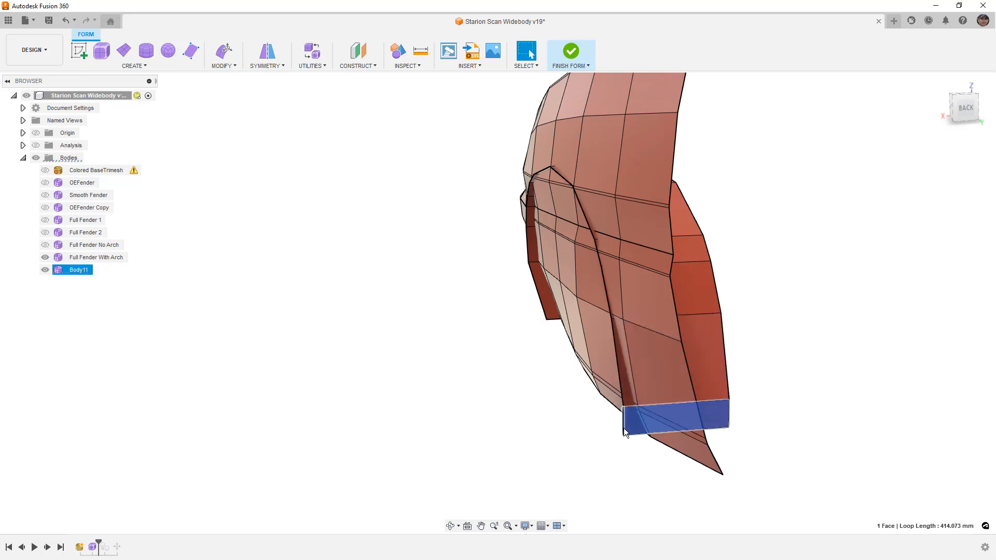
click(483, 404)
Show the Colored BaseTrimesh scan again and check the arch and fender against it from behind and from above.
click(45, 171)
shift+middle_drag(586, 340, 432, 368)
scroll(429, 369, up, 2)
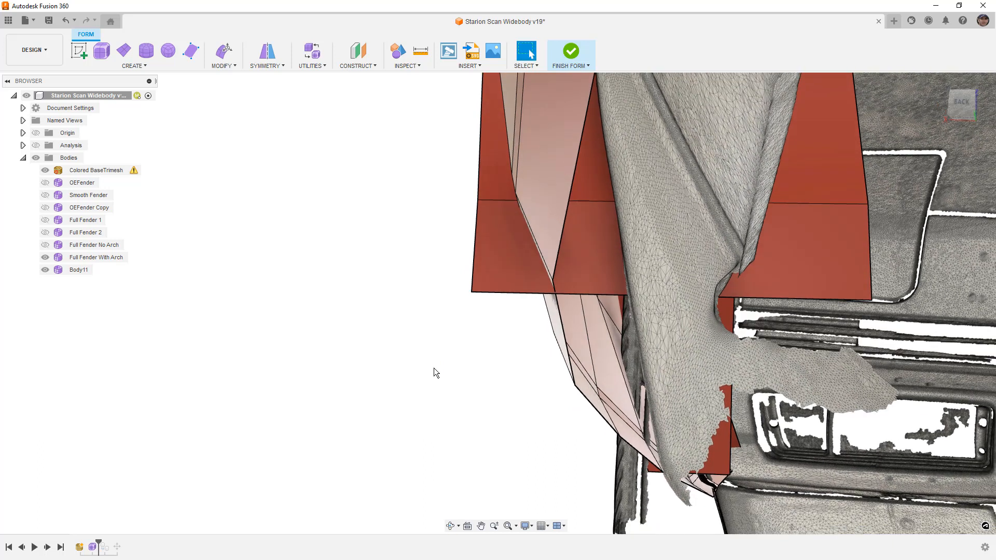
shift+middle_drag(471, 276, 552, 275)
scroll(552, 275, down, 3)
middle_drag(590, 248, 674, 311)
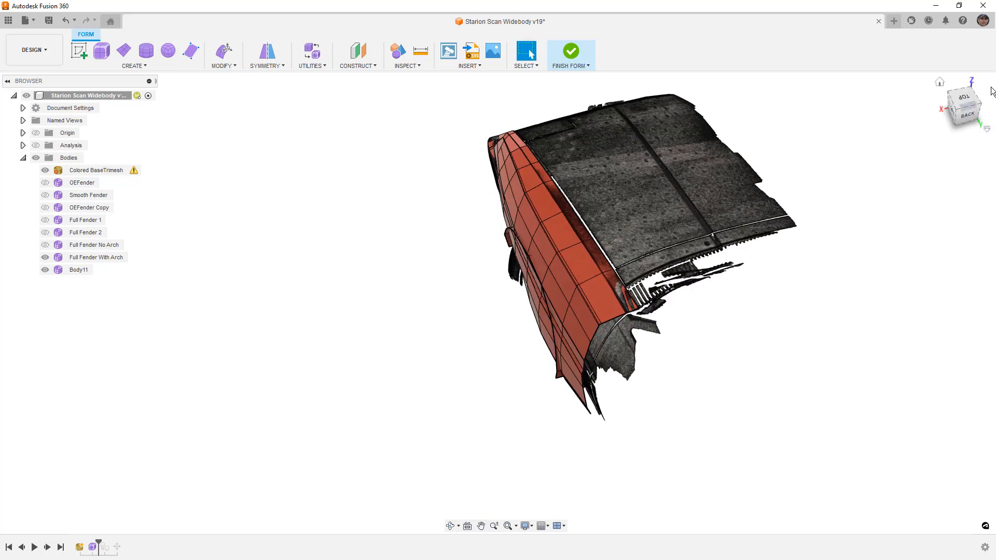
click(968, 99)
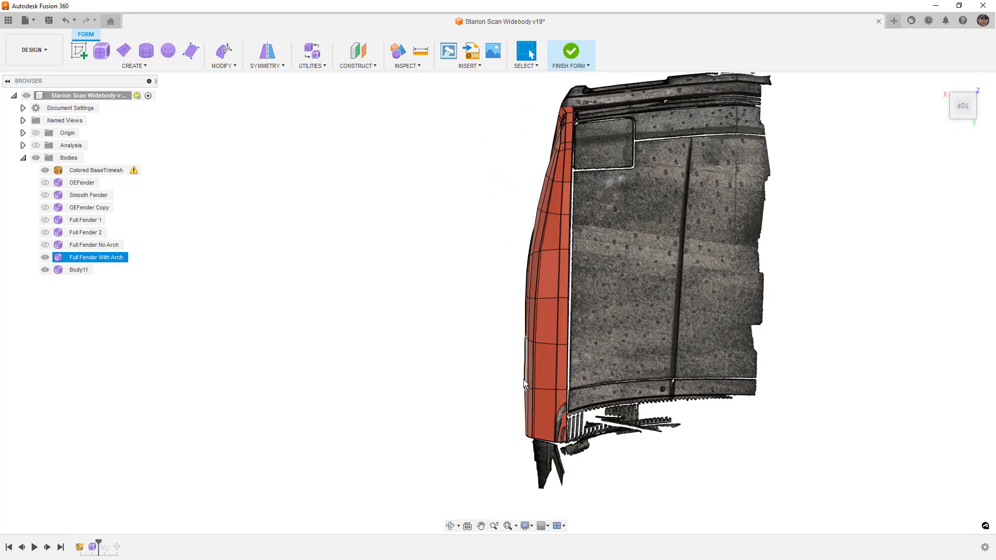
Start Edit Form on the arch body's outer edge loop and set the pivot at the loop's lower front end.
shift+middle_drag(493, 328, 526, 313)
click(524, 322)
double_click(524, 320)
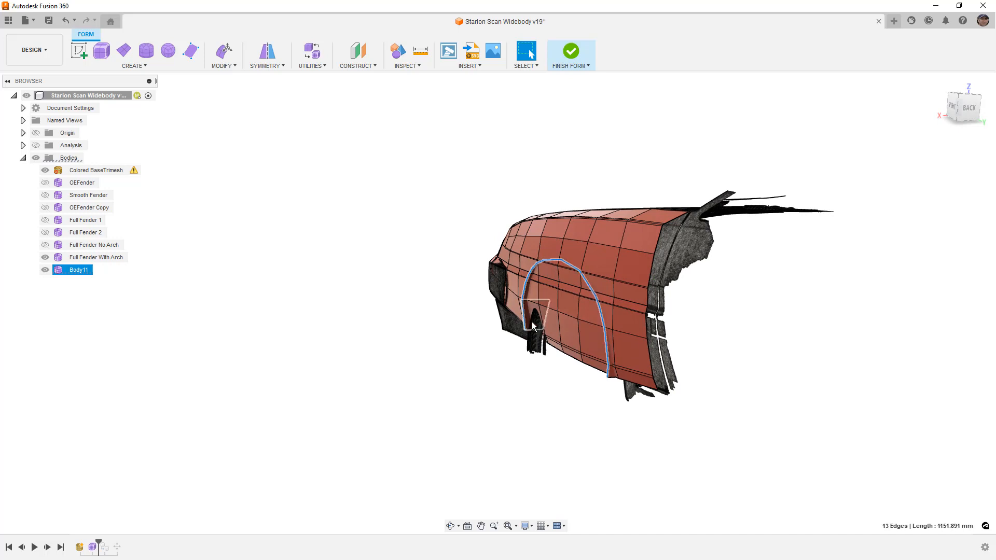
click(224, 51)
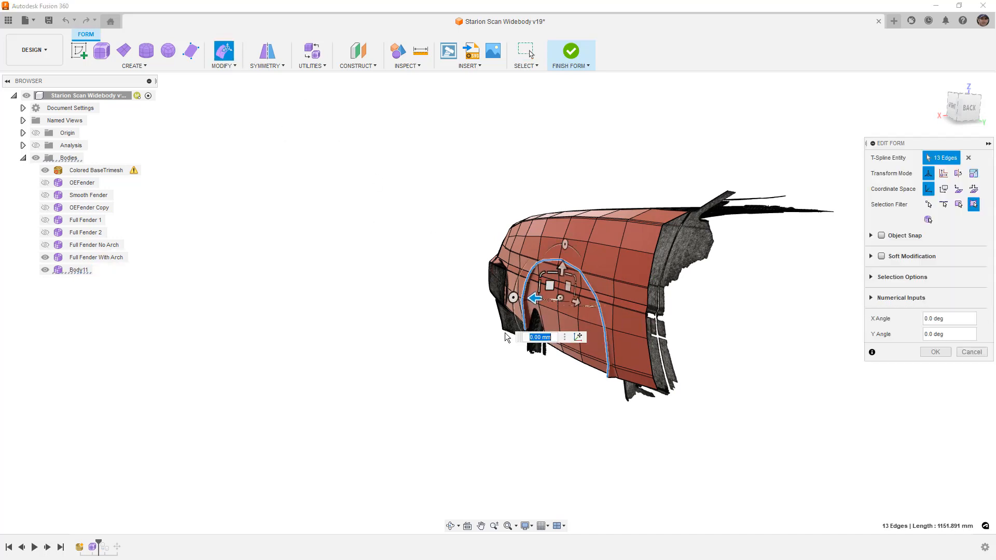
click(580, 337)
scroll(507, 339, up, 2)
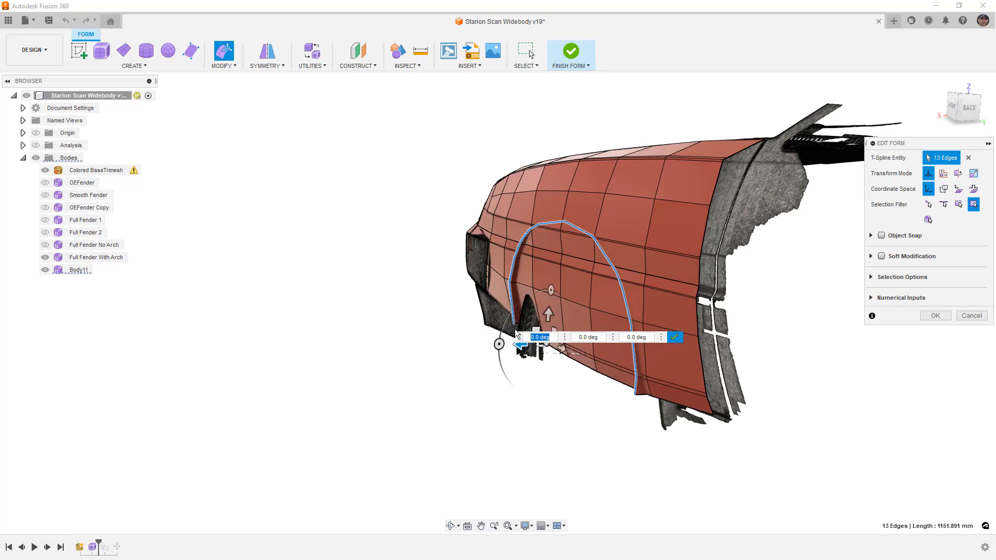
drag(517, 337, 484, 316)
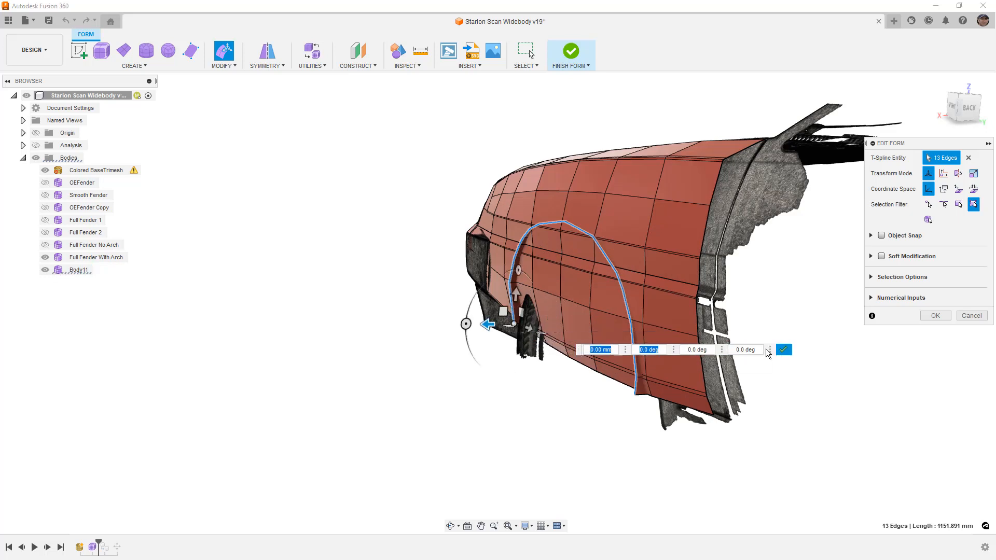
click(782, 349)
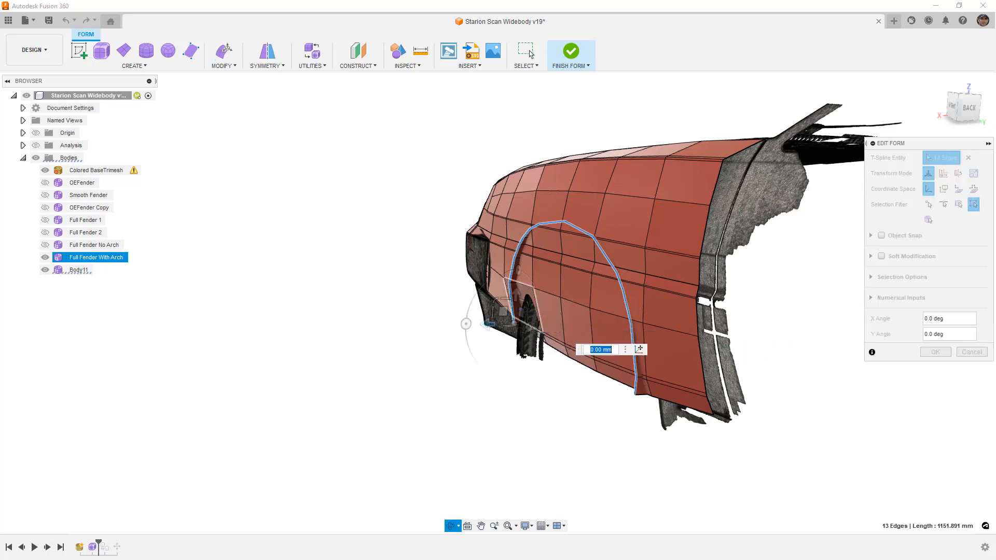
Rotate the arch's outer edge loop 5 degrees about the new pivot and deselect it to review the result.
shift+middle_drag(523, 309, 495, 309)
drag(467, 323, 468, 327)
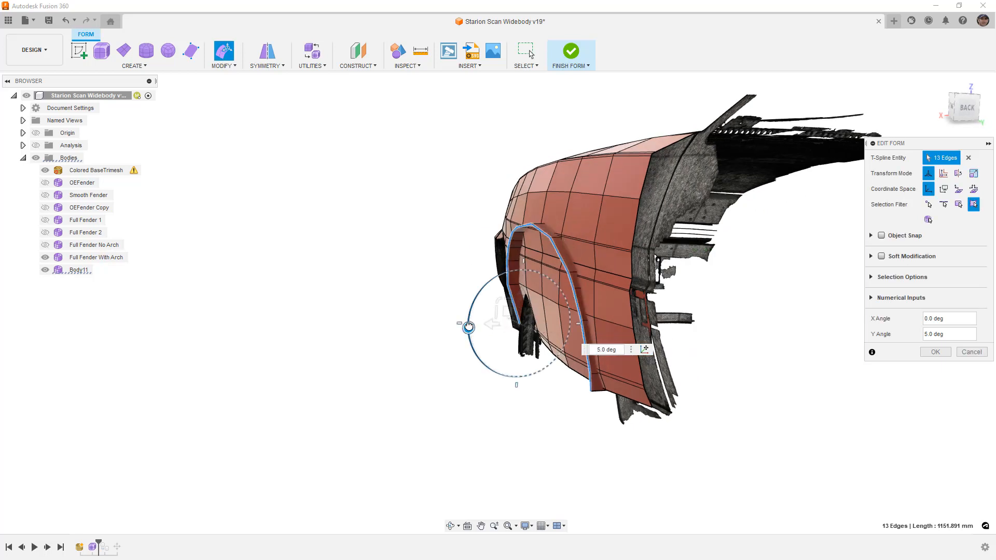
shift+middle_drag(428, 292, 250, 325)
click(695, 185)
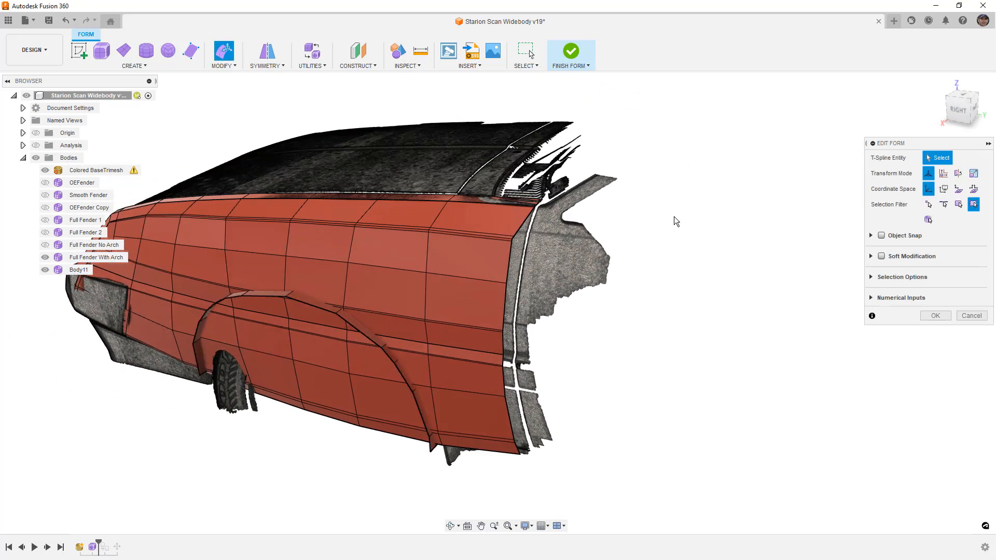
Select the arch body's outer edge loop in Edit Form and set its pivot at the loop's top vertex in the right view.
shift+middle_drag(674, 229, 717, 218)
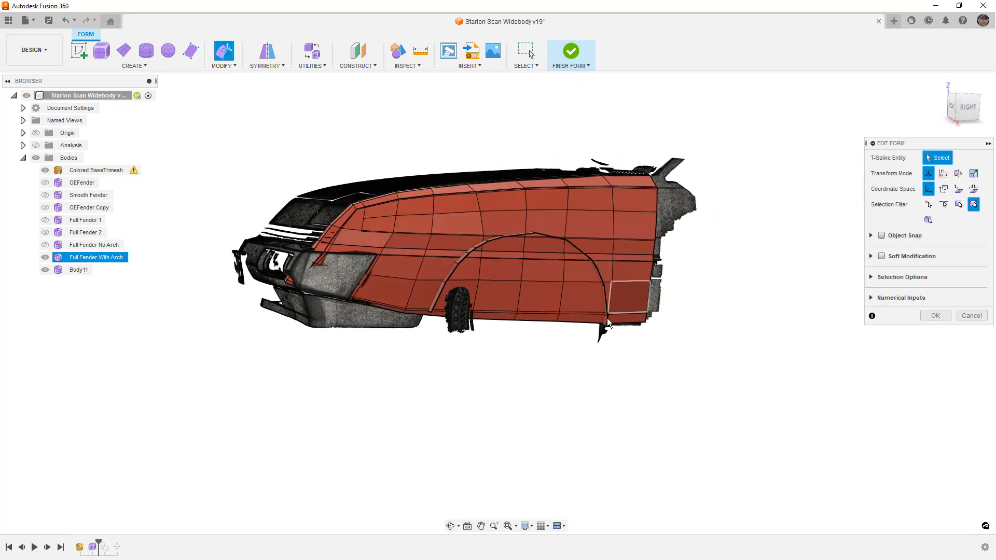
double_click(440, 290)
click(969, 107)
middle_drag(514, 256, 538, 268)
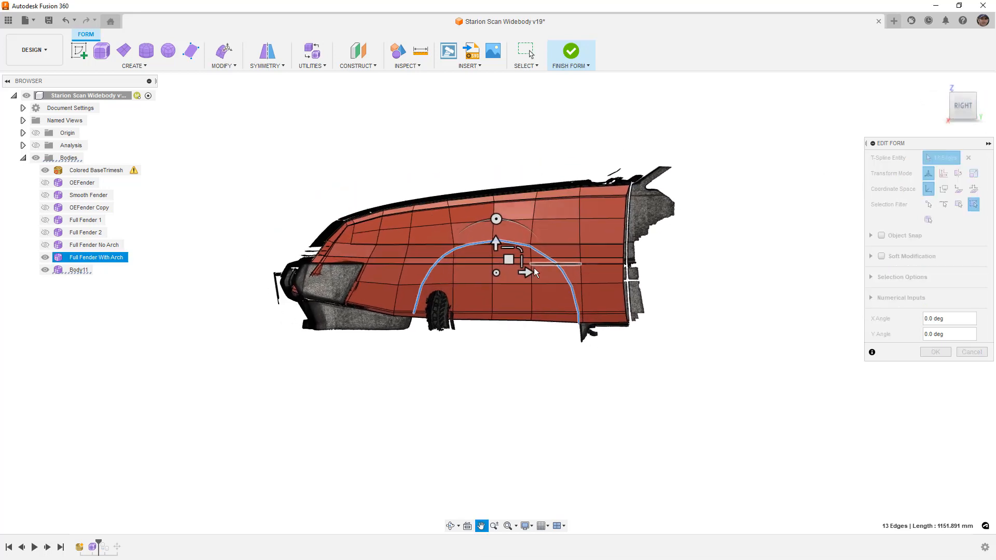
scroll(492, 267, up, 3)
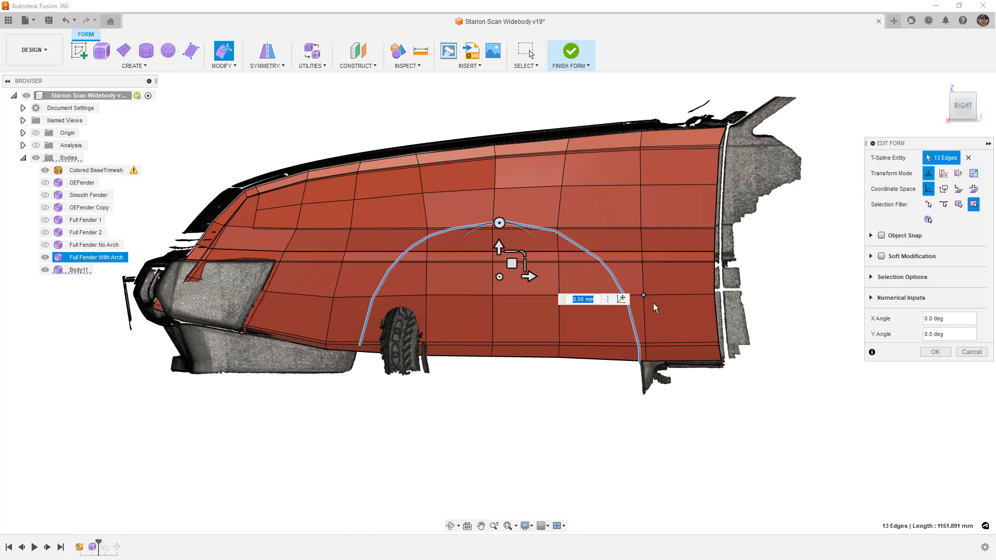
click(621, 300)
click(506, 221)
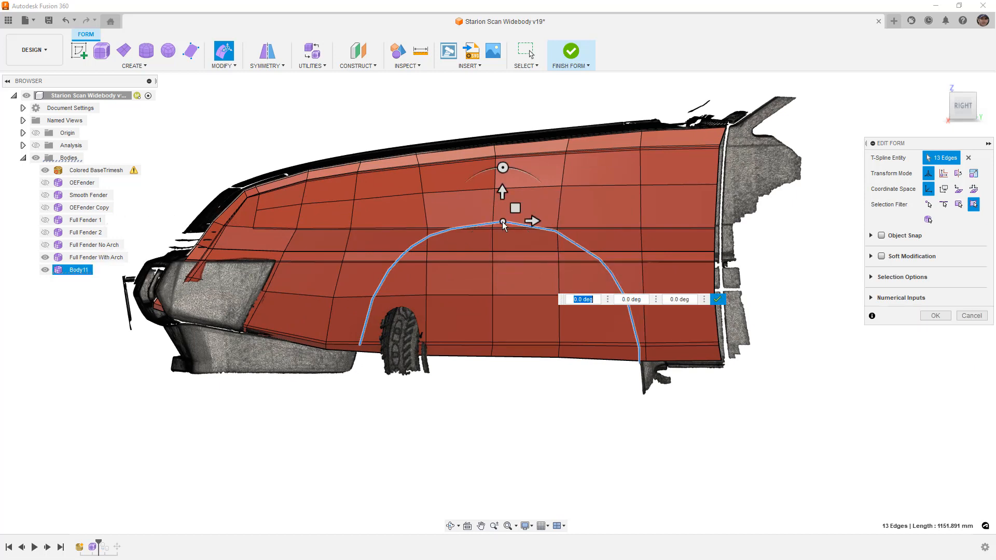
click(771, 248)
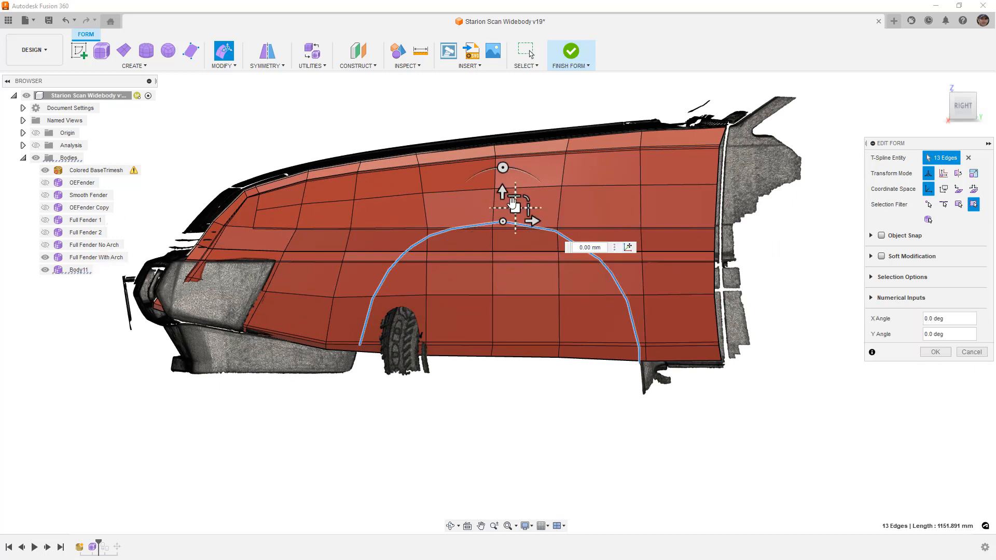
Reposition the pivot straight below the loop's top vertex, level with the bottom of the arch legs.
click(628, 247)
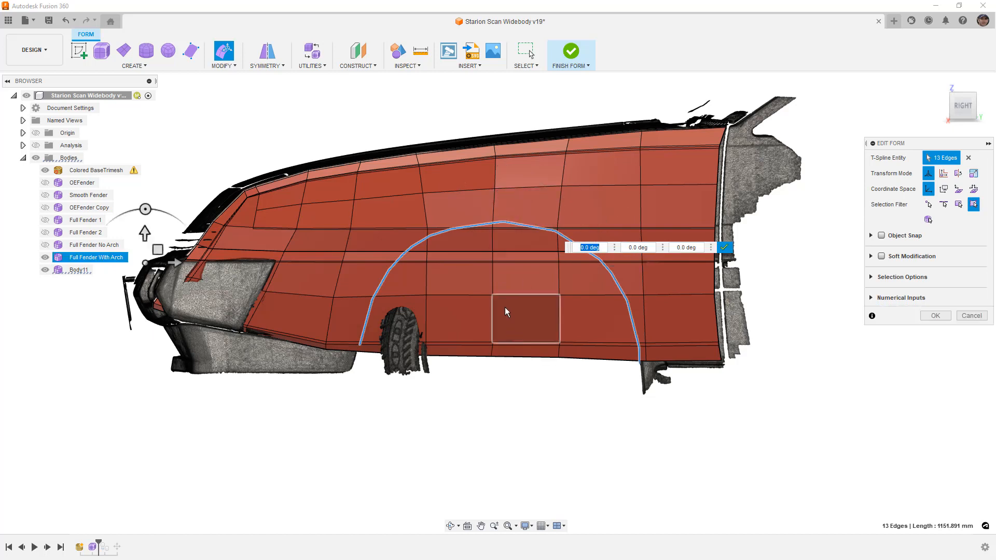
click(499, 229)
click(501, 223)
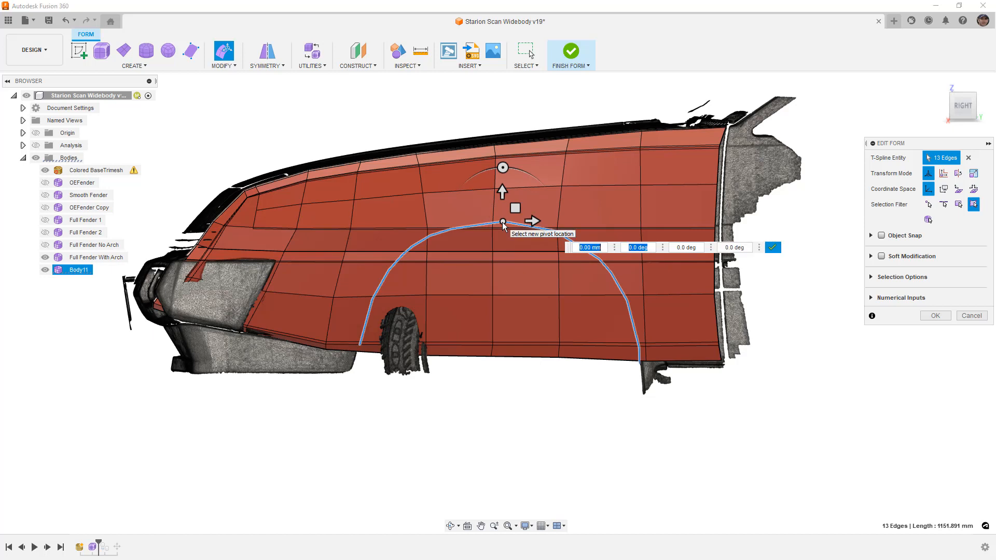
drag(502, 193, 507, 376)
click(775, 391)
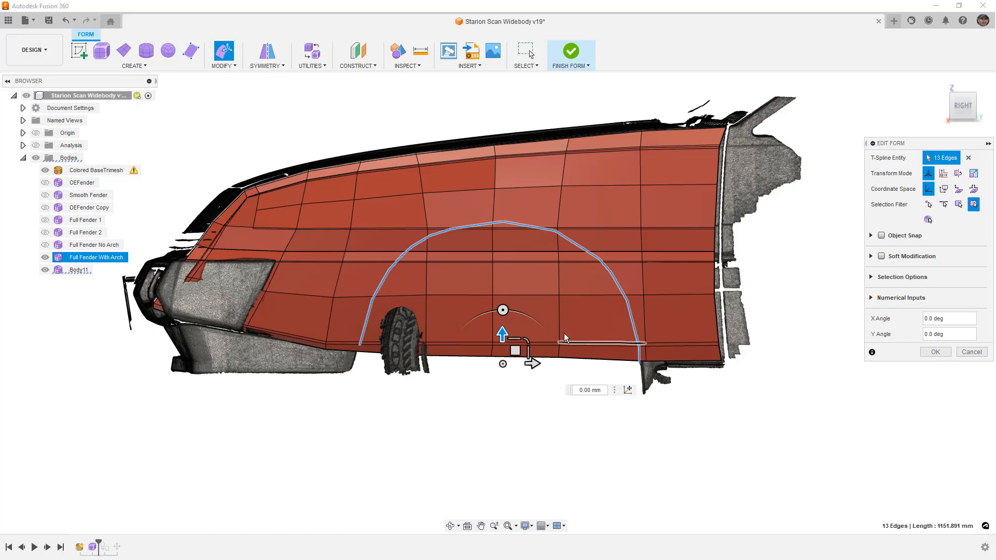
Extrude the arch's outer edge loop outward as a new face band by scaling it in the side plane by 1.163.
click(527, 339)
text(1.163)
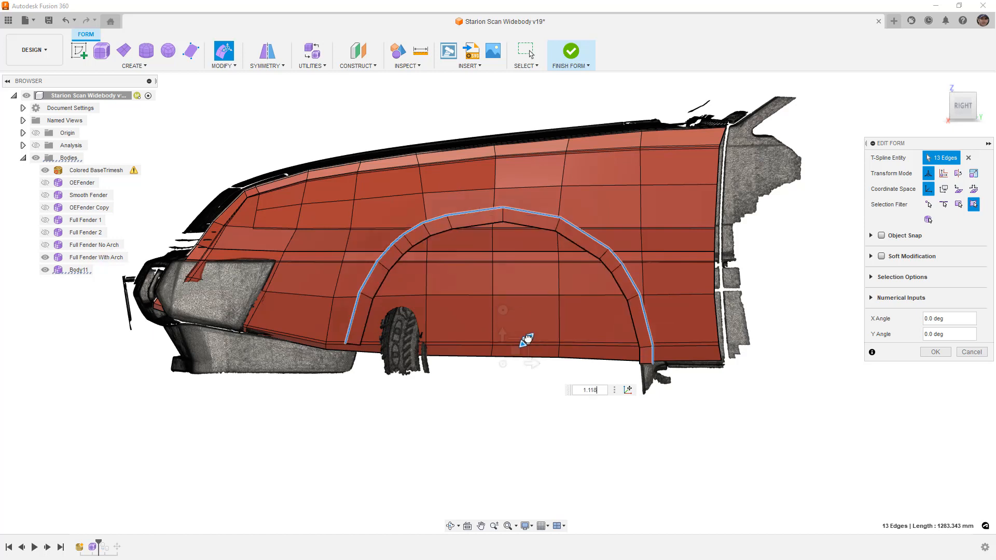
key(Return)
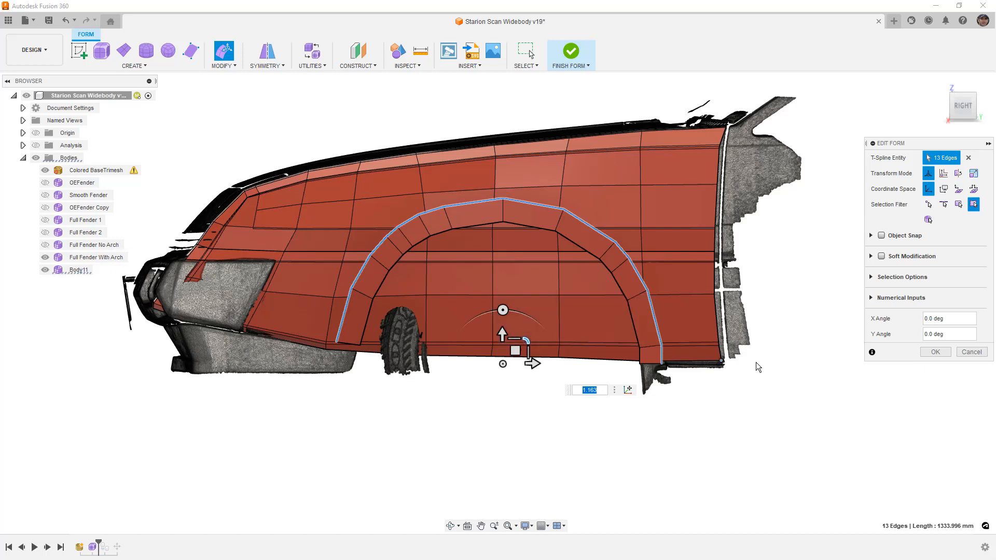
click(935, 352)
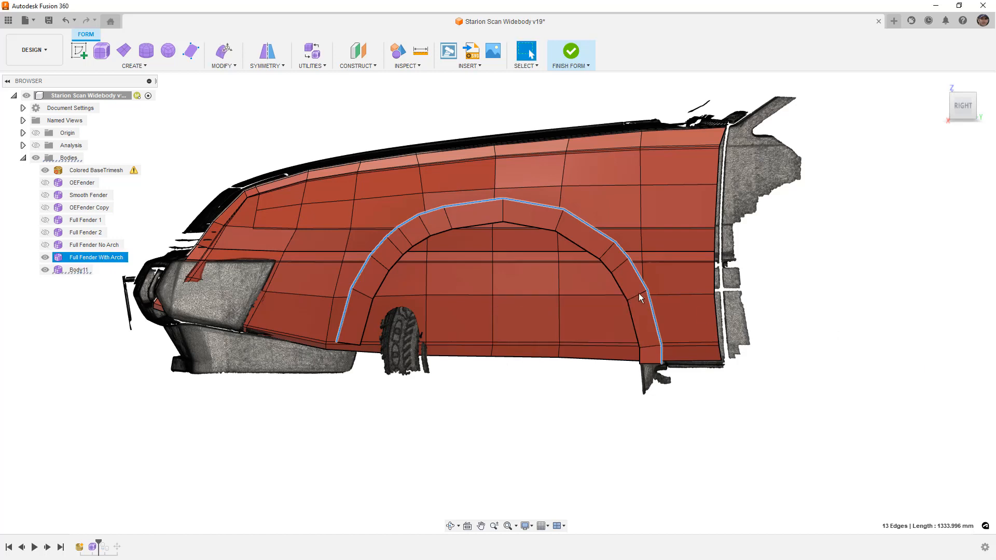
Insert a single edge loop along the new outer band at an insert location of about 0.611 from its outer edge.
scroll(630, 287, up, 2)
click(237, 63)
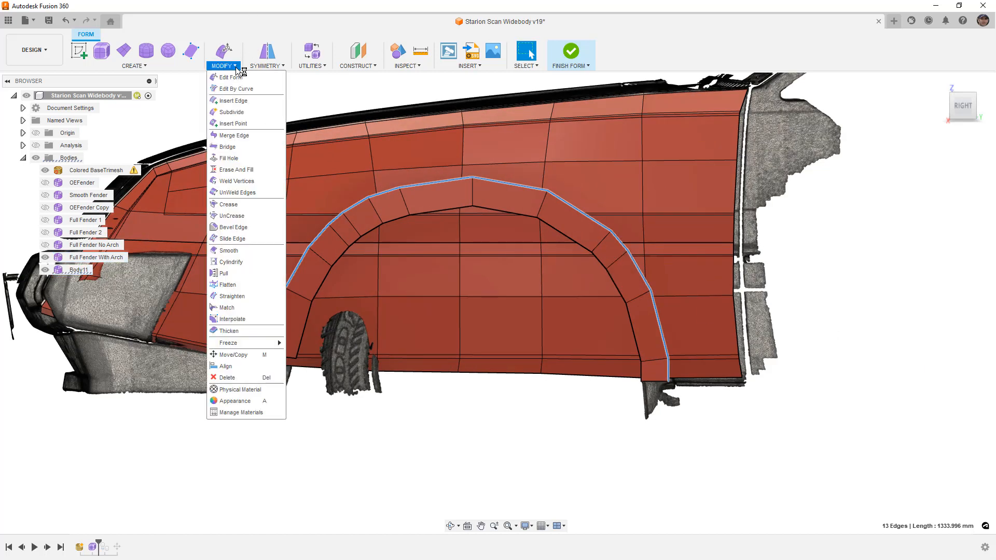
click(228, 94)
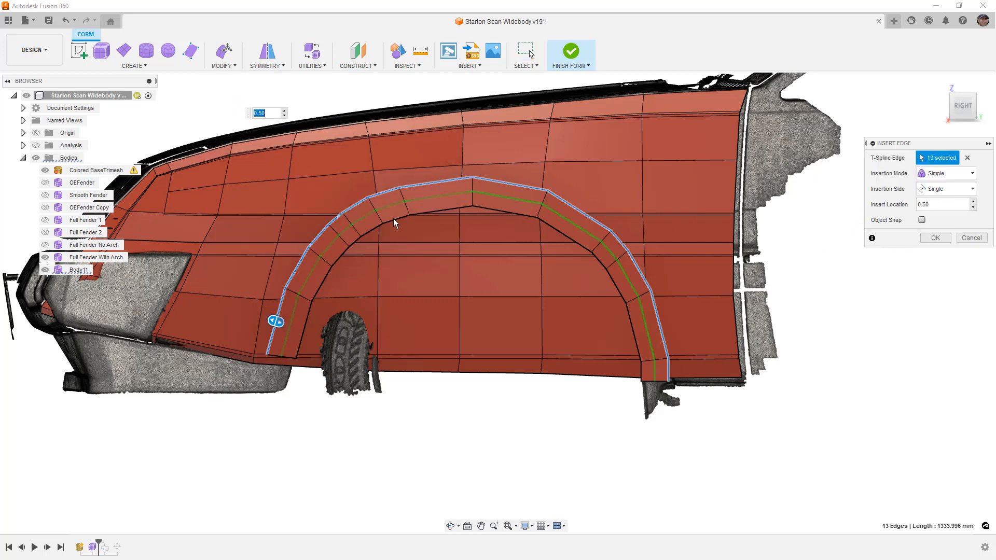
scroll(337, 325, up, 1)
drag(258, 320, 262, 322)
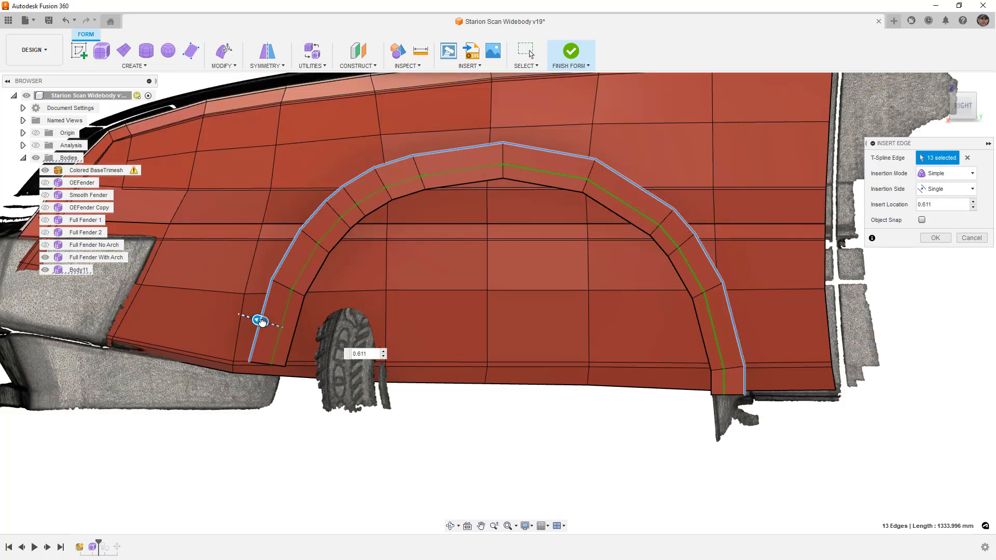
click(934, 238)
Delete the outermost edge loop of the arch so the flange band ends at the inserted loop.
click(626, 180)
double_click(626, 181)
key(Delete)
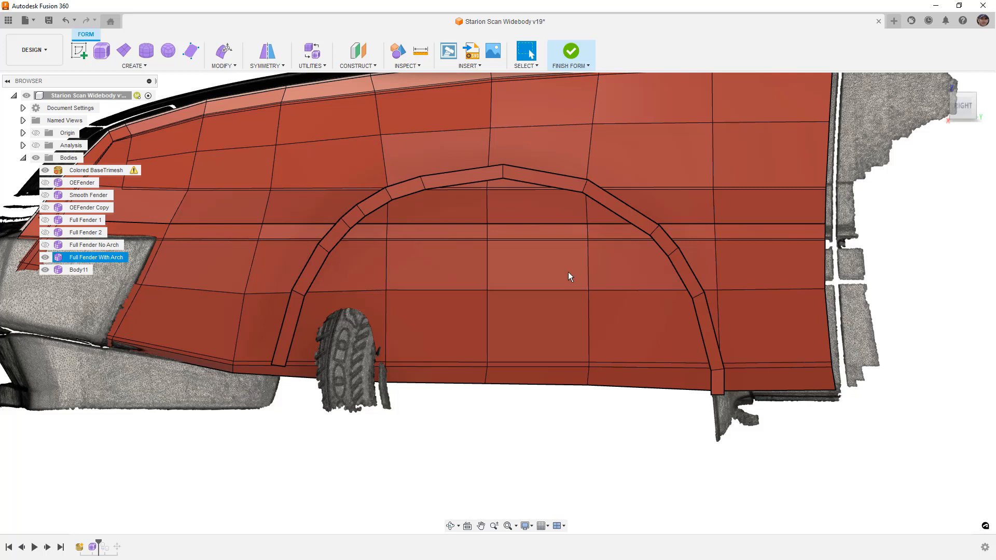
Delete the cross edges on the arch flange nearest in front of its peak, on both the band and the inner lip.
click(489, 138)
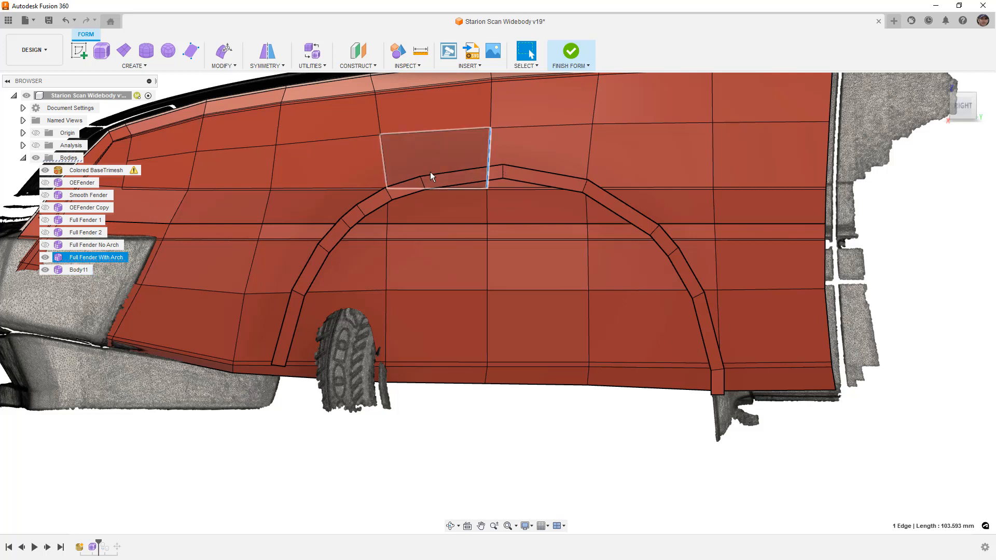
scroll(428, 188, up, 4)
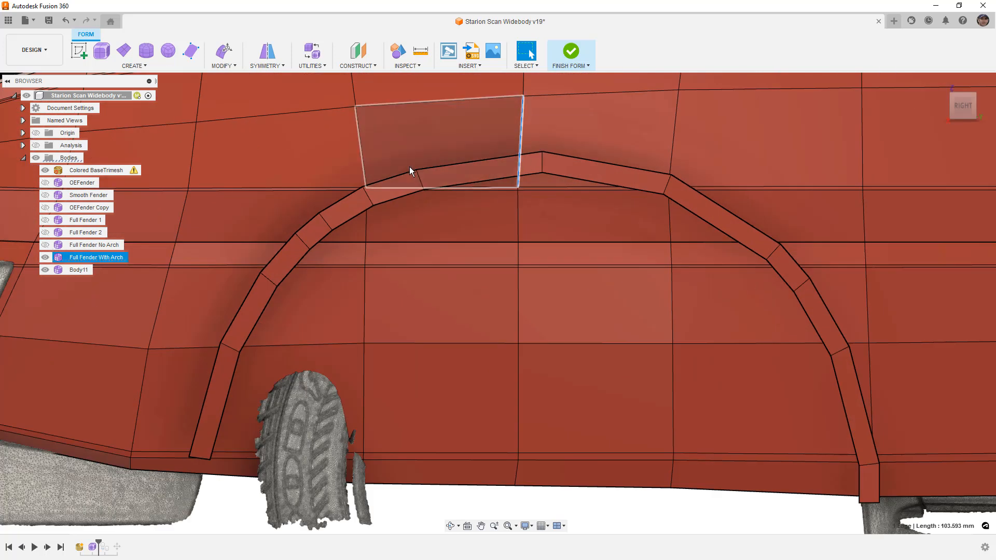
click(421, 179)
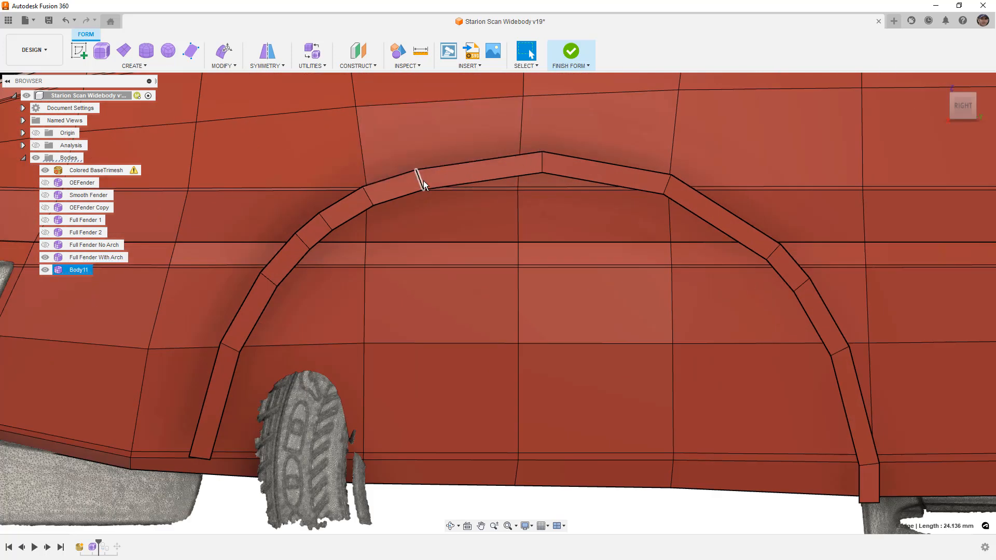
double_click(420, 180)
mouse_move(452, 241)
shift+middle_down()
mouse_move(449, 218)
mouse_move(452, 233)
shift+middle_up()
scroll(452, 233, down, 3)
key(Escape)
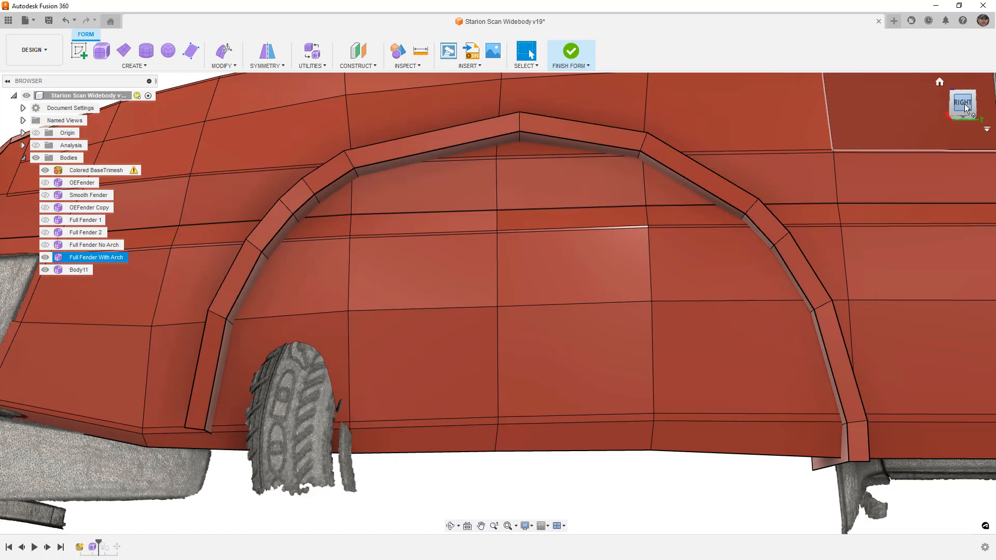
Check the arch in smooth display against the scan from the right with Full Fender With Arch temporarily hidden.
click(965, 106)
scroll(498, 260, down, 5)
scroll(440, 294, up, 5)
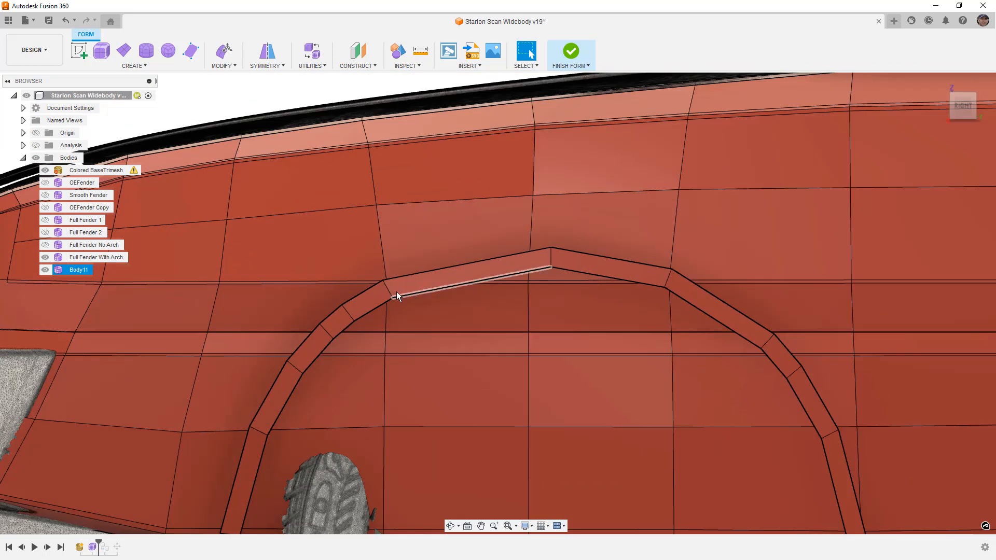
click(406, 281)
key(alt+3)
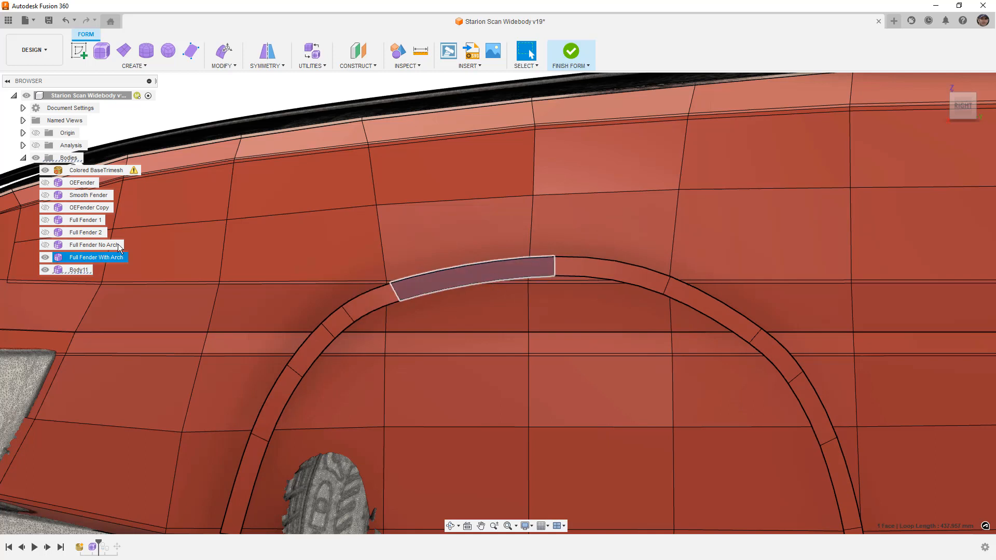
click(46, 258)
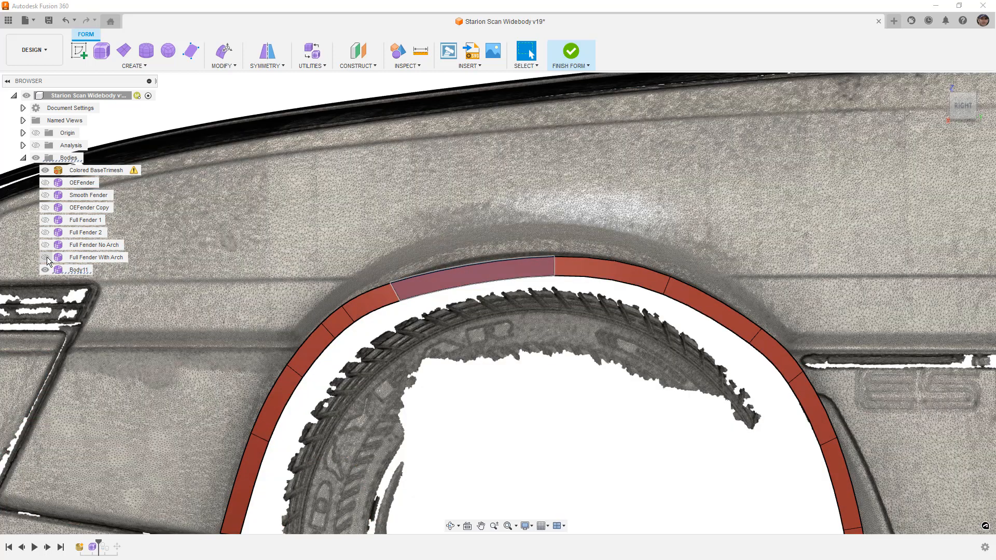
click(46, 257)
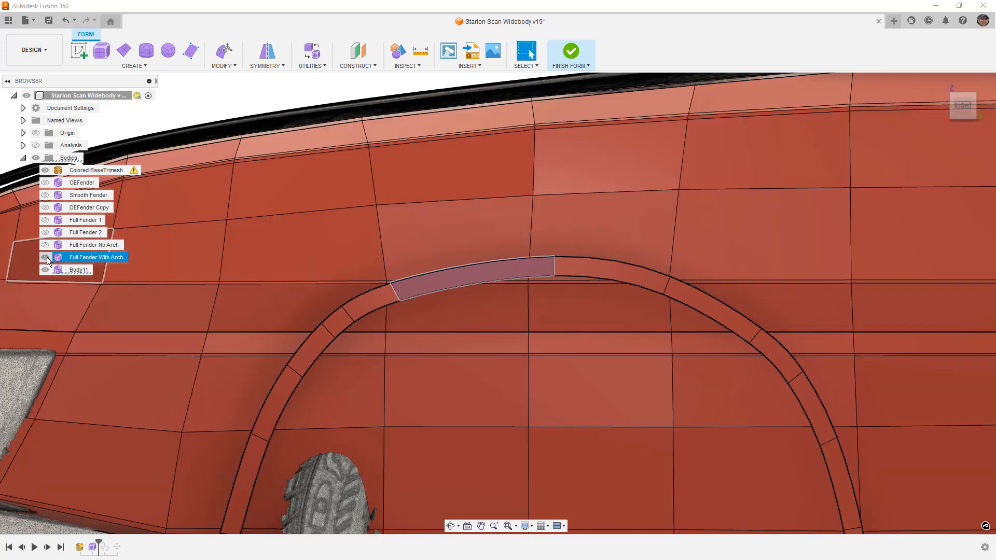
Slide the cross edges at the arch's peak toward the front to a slide location of -0.13 in line with the fender's vertical edge.
click(551, 256)
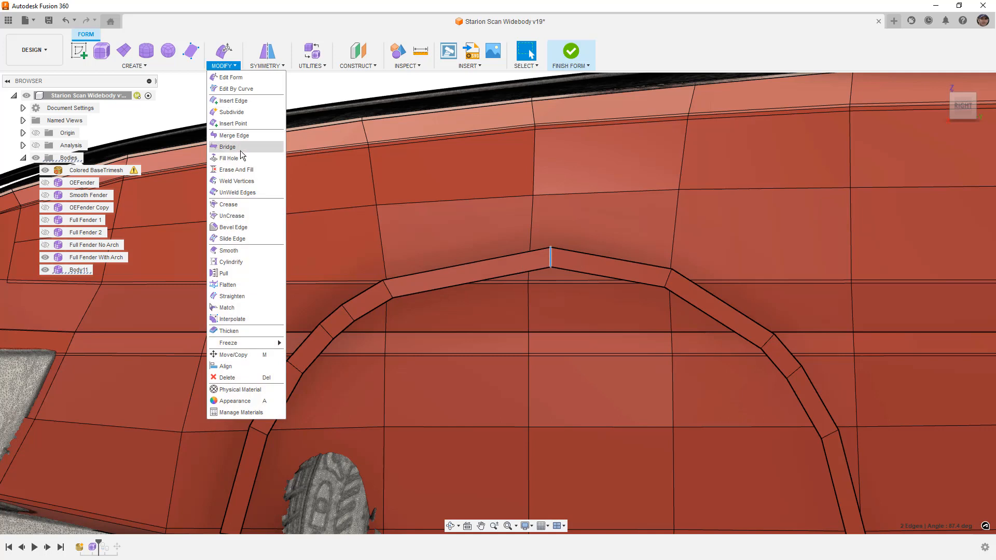
click(233, 239)
drag(551, 262, 530, 266)
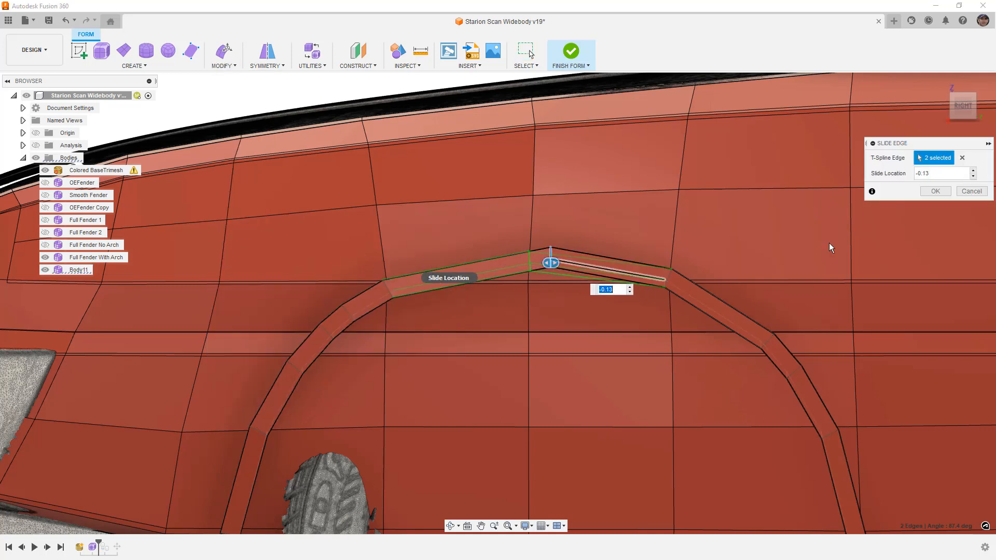
click(931, 190)
Slide the next cross edges in front of the peak slightly rearward to line up with the fender's vertical edge.
click(389, 289)
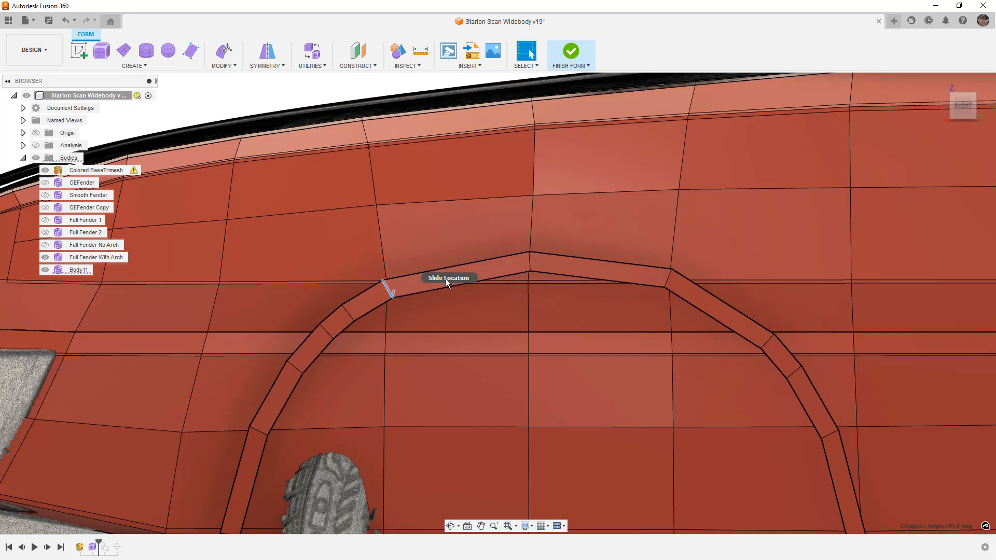
right_click(237, 97)
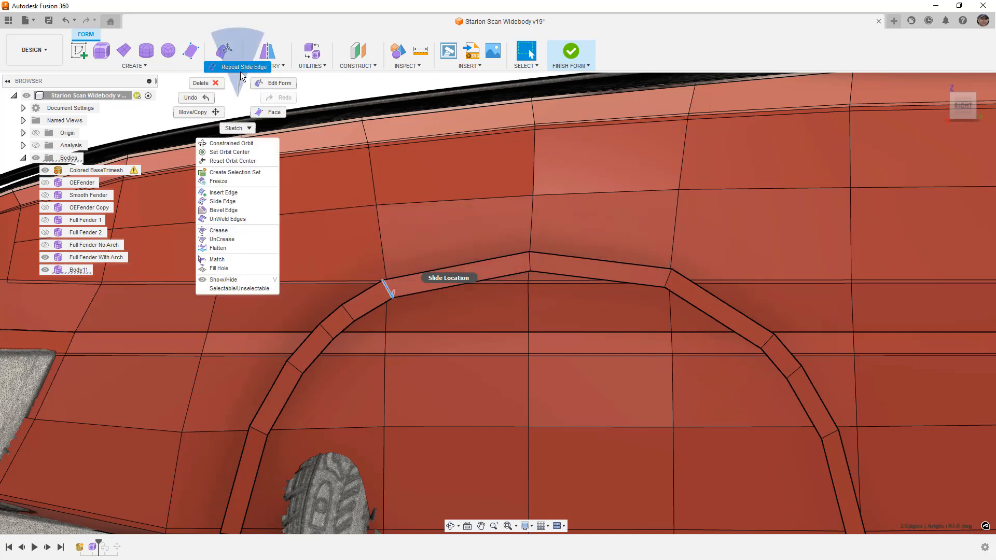
click(242, 78)
mouse_move(391, 301)
mouse_down()
mouse_move(401, 293)
mouse_move(385, 294)
mouse_up()
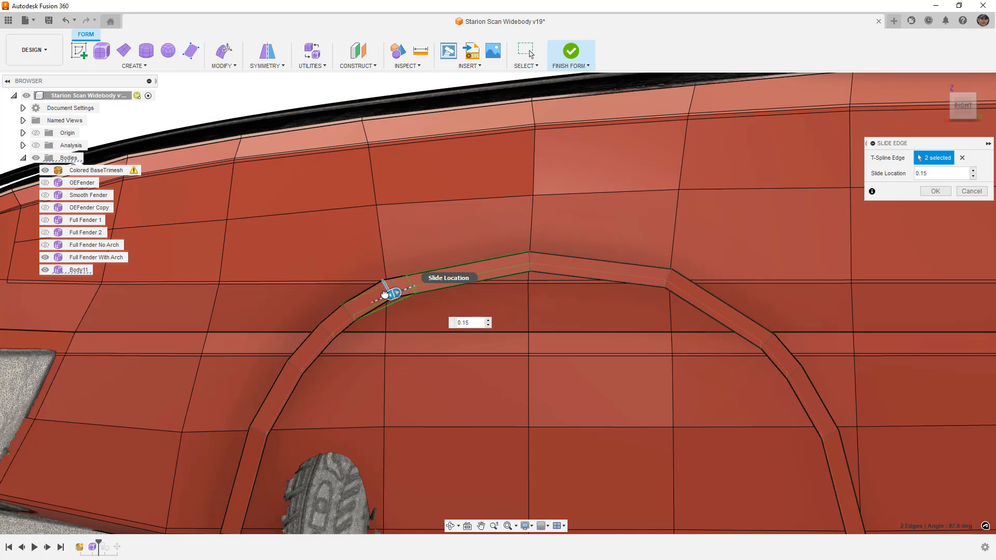
click(947, 192)
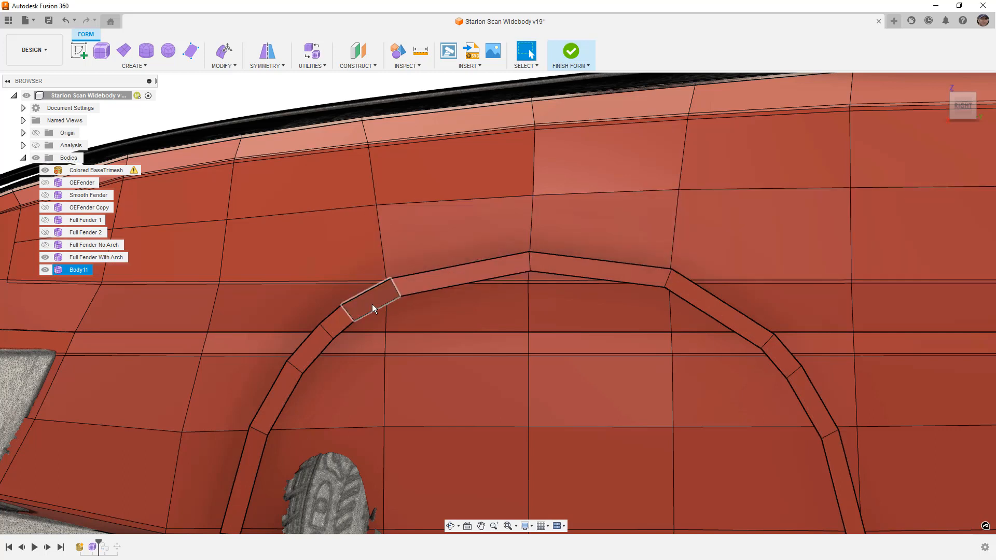
Delete the upper of the two closely spaced cross edge pairs on the arch's front shoulder.
scroll(347, 318, up, 2)
double_click(347, 313)
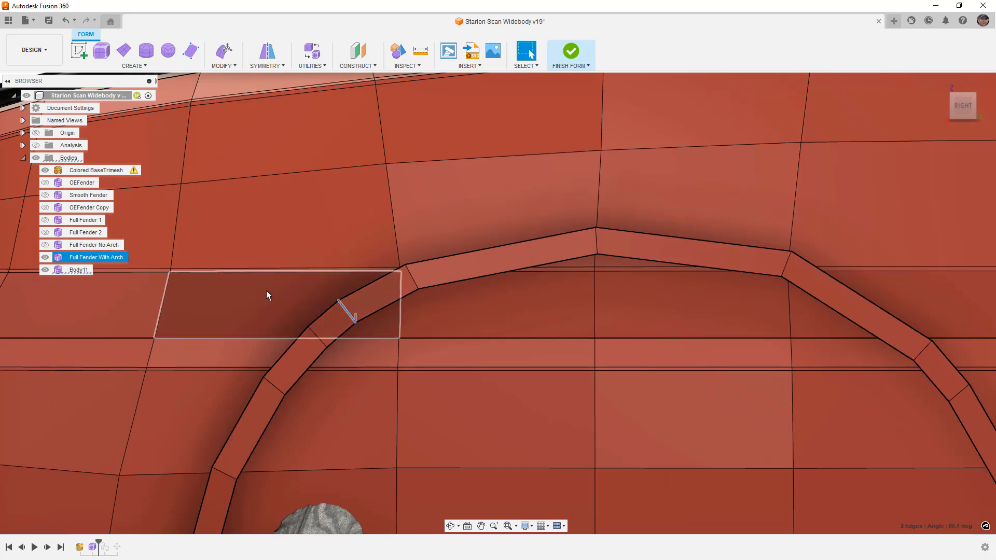
key(Escape)
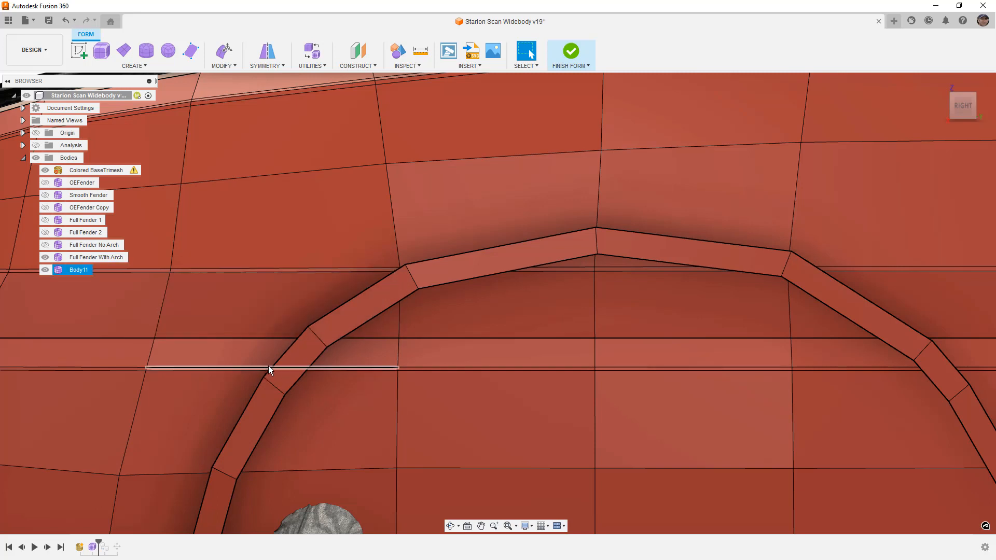
Check the arch's remaining cross edges against the fender's edge layout and show the OEFender body for comparison.
scroll(280, 356, down, 5)
scroll(269, 389, up, 2)
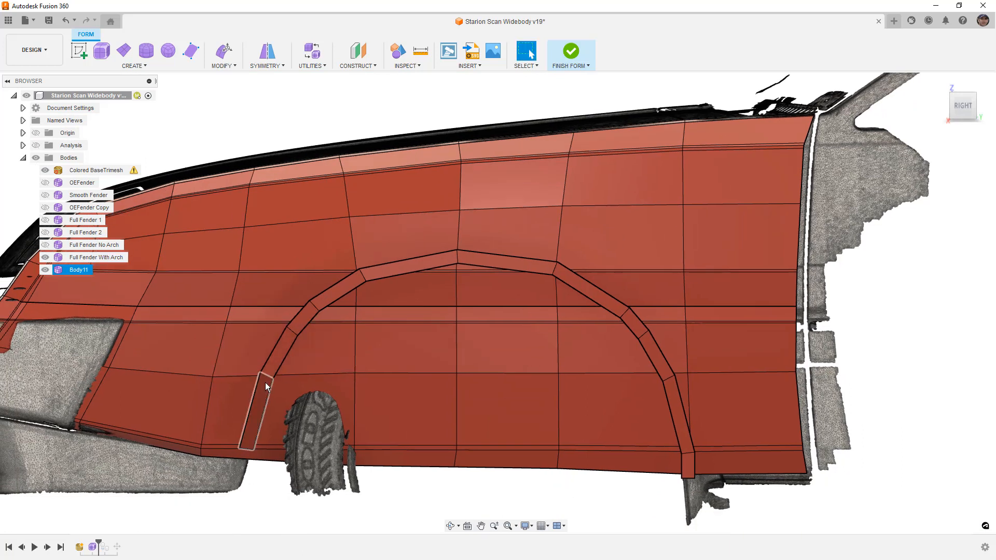
scroll(269, 389, up, 3)
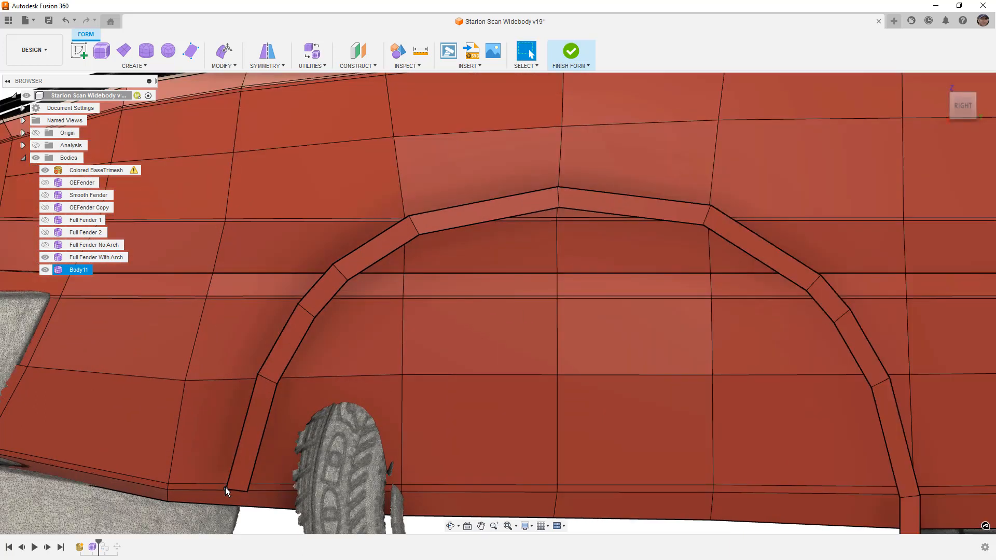
scroll(258, 440, down, 2)
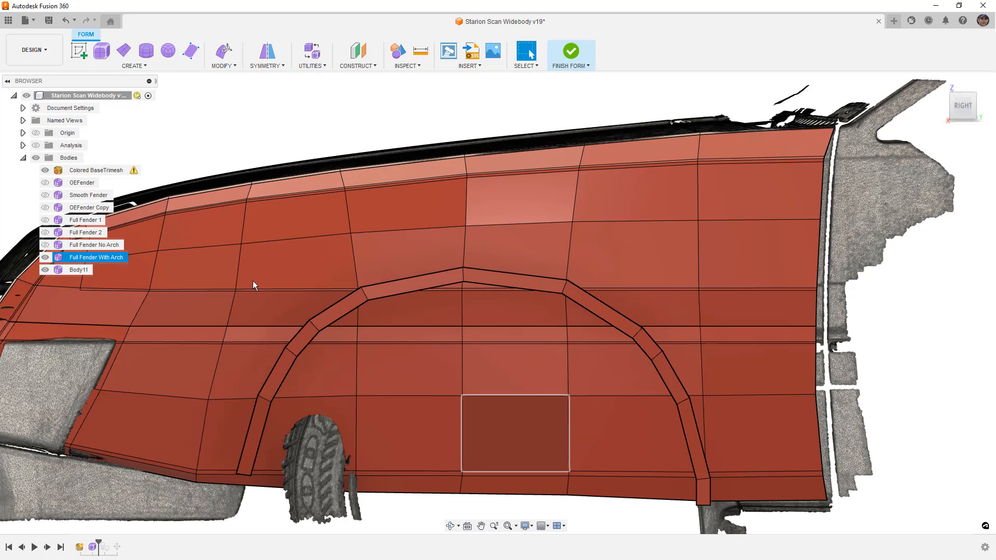
click(45, 183)
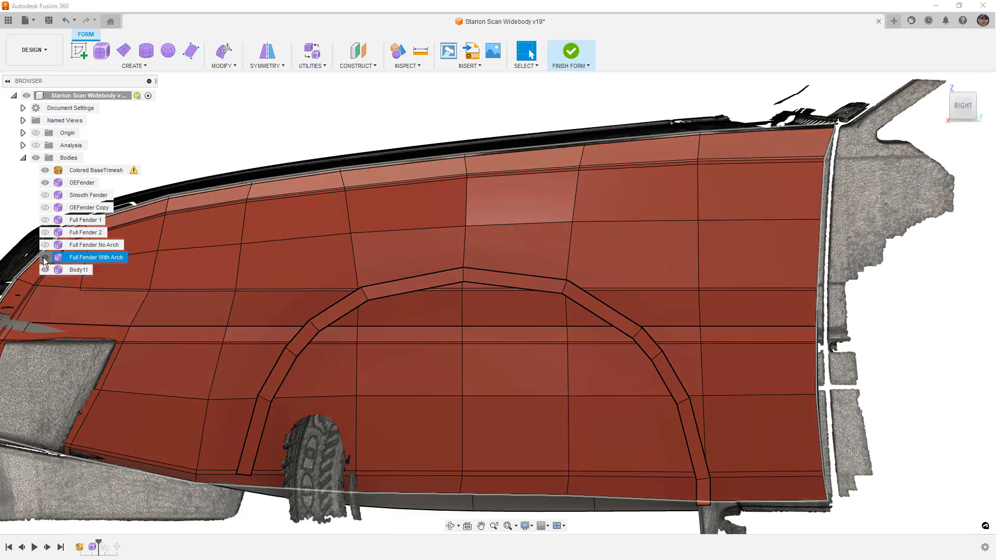
Hide the Colored BaseTrimesh and OEFender bodies, leaving Full Fender With Arch displayed together with the arch flange.
click(45, 257)
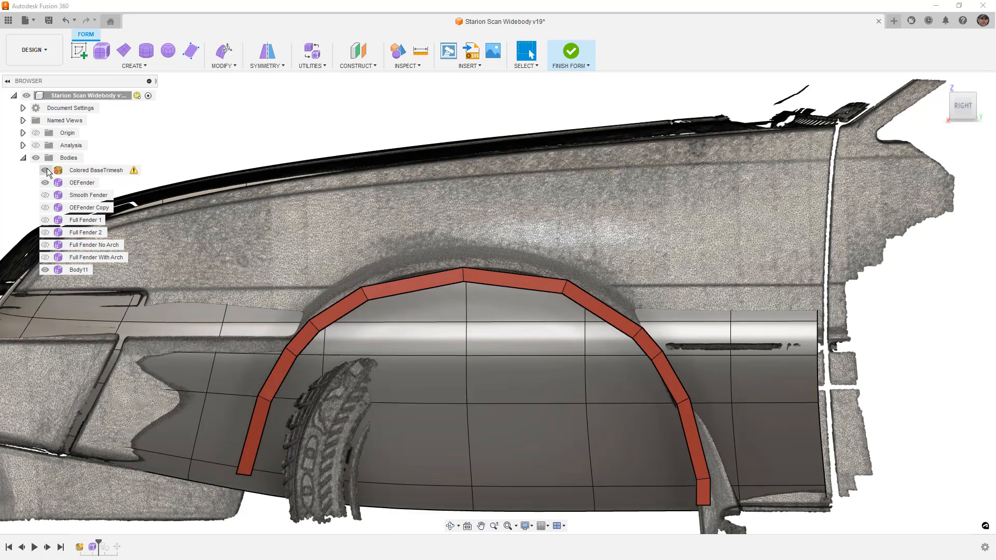
click(46, 170)
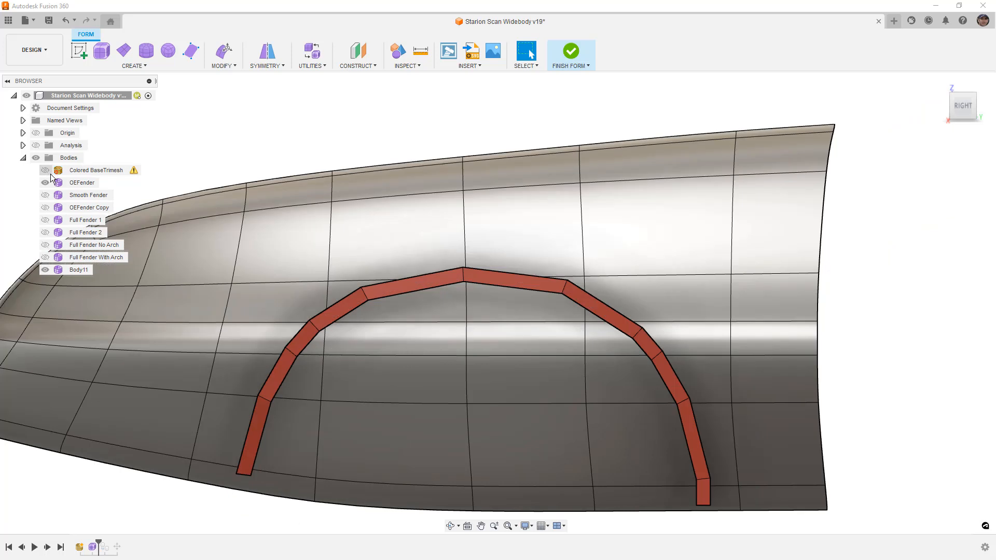
click(73, 182)
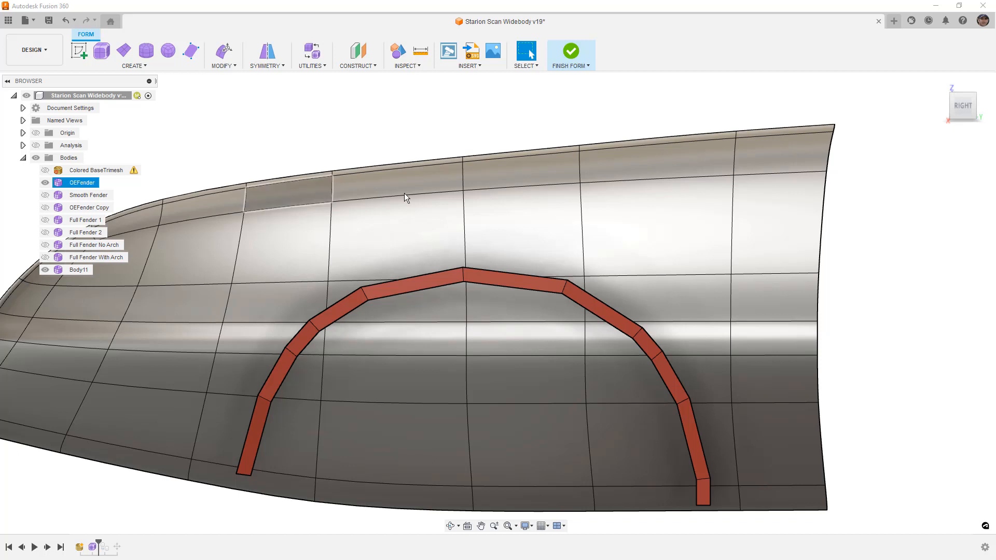
scroll(590, 295, down, 2)
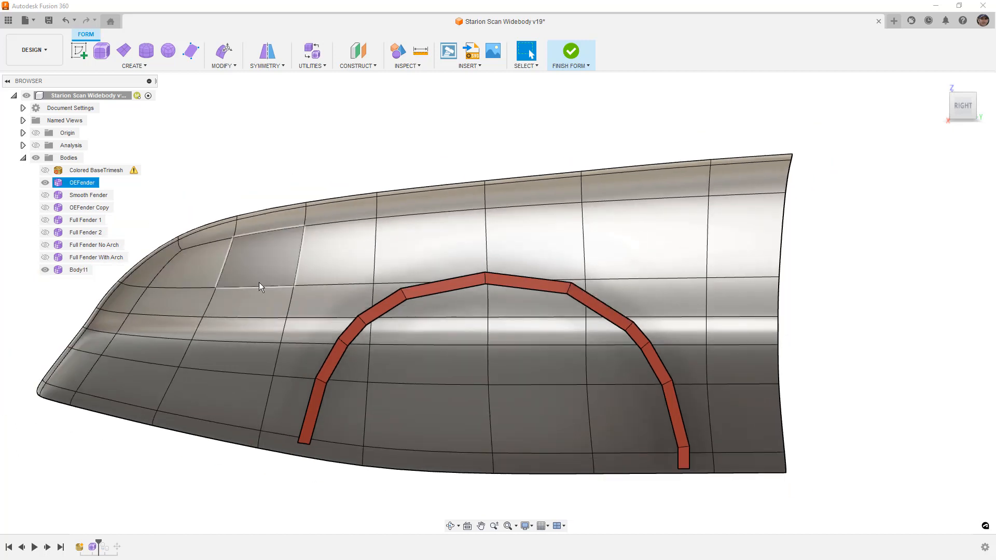
click(45, 182)
click(45, 257)
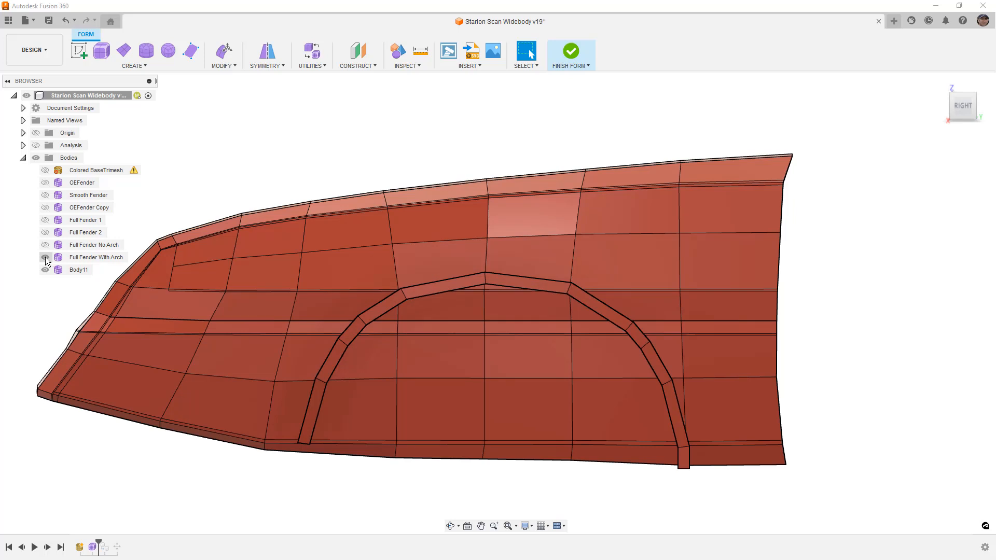
click(54, 258)
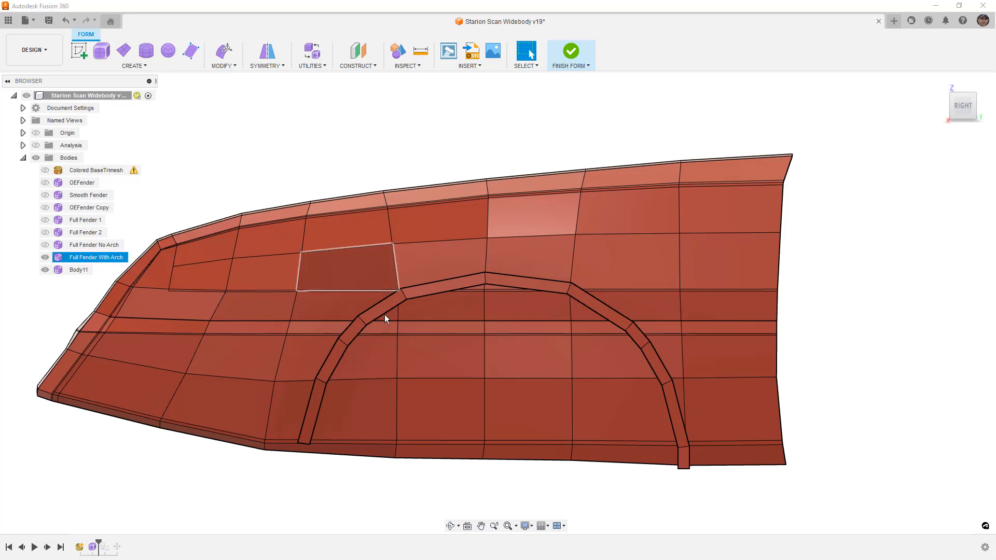
Start an Insert Point edge line in Simple mode from the fender's lower edge up around the front side of the arch flange.
scroll(653, 340, up, 10)
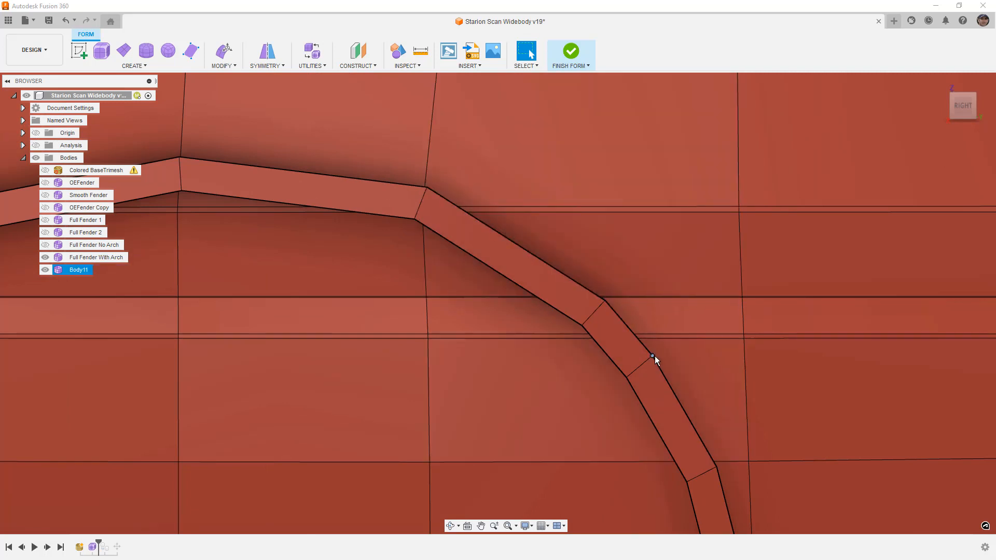
scroll(658, 332, down, 6)
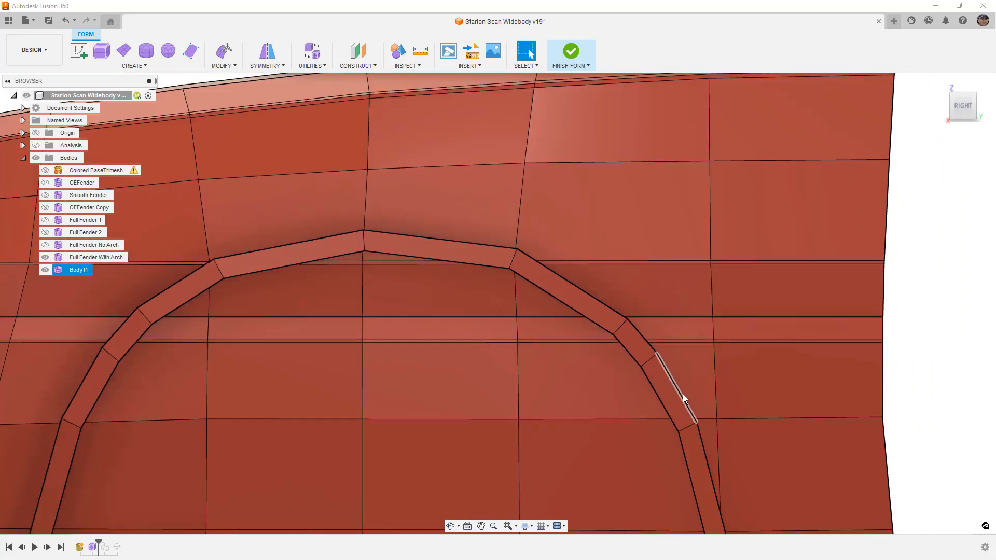
middle_drag(708, 493, 684, 418)
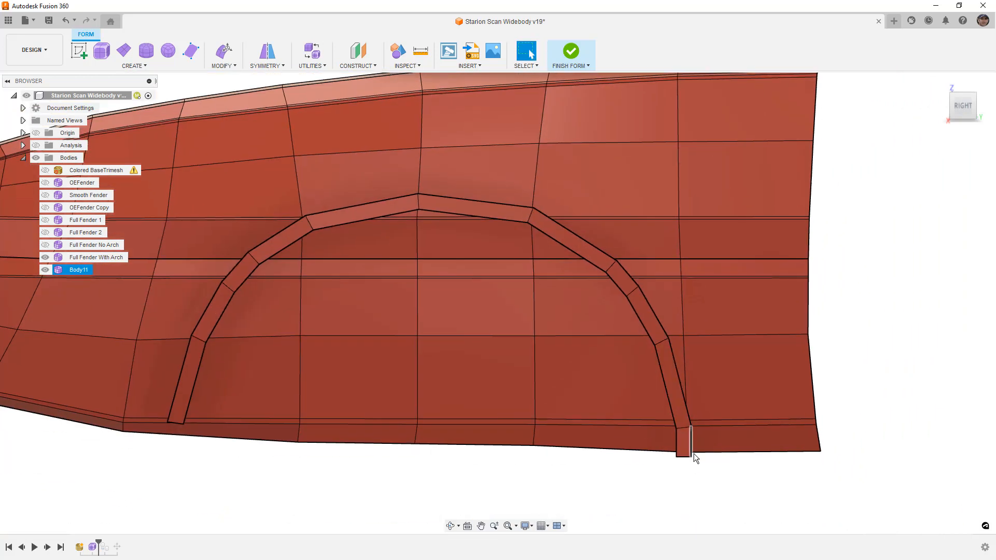
scroll(580, 415, down, 2)
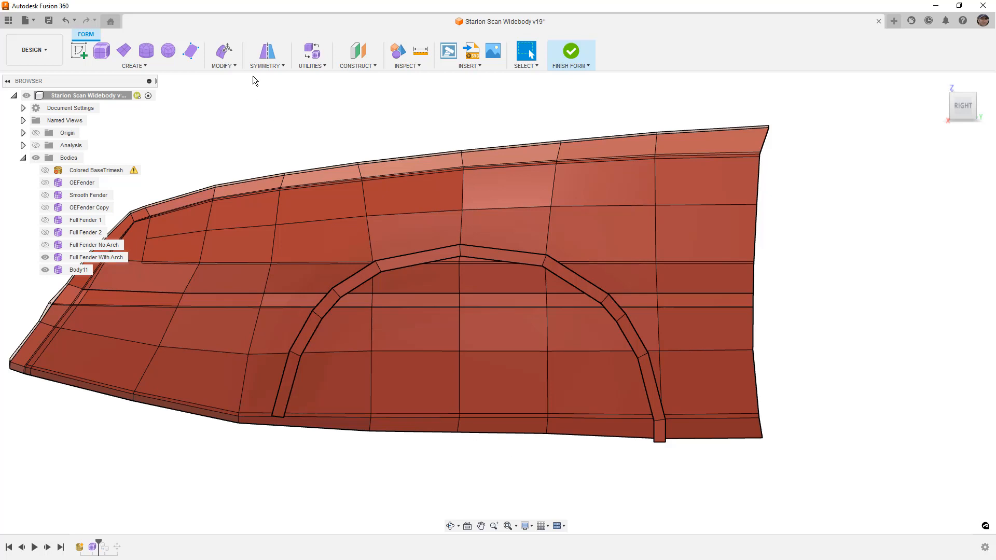
click(231, 66)
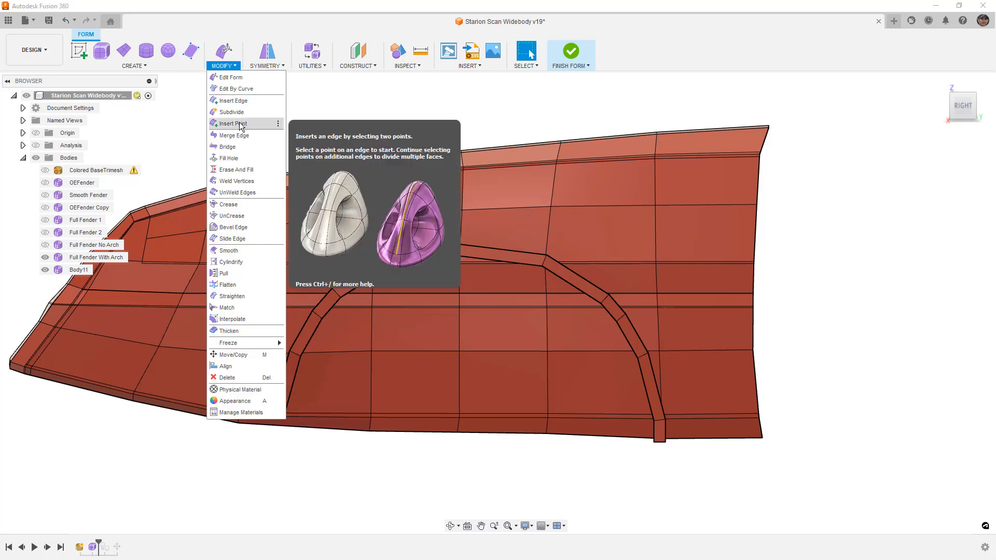
click(233, 123)
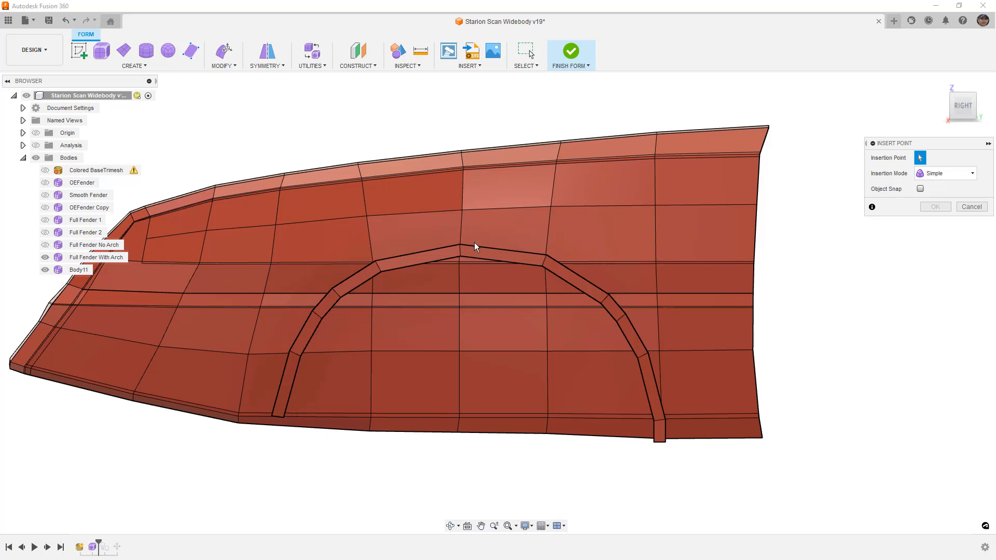
click(253, 424)
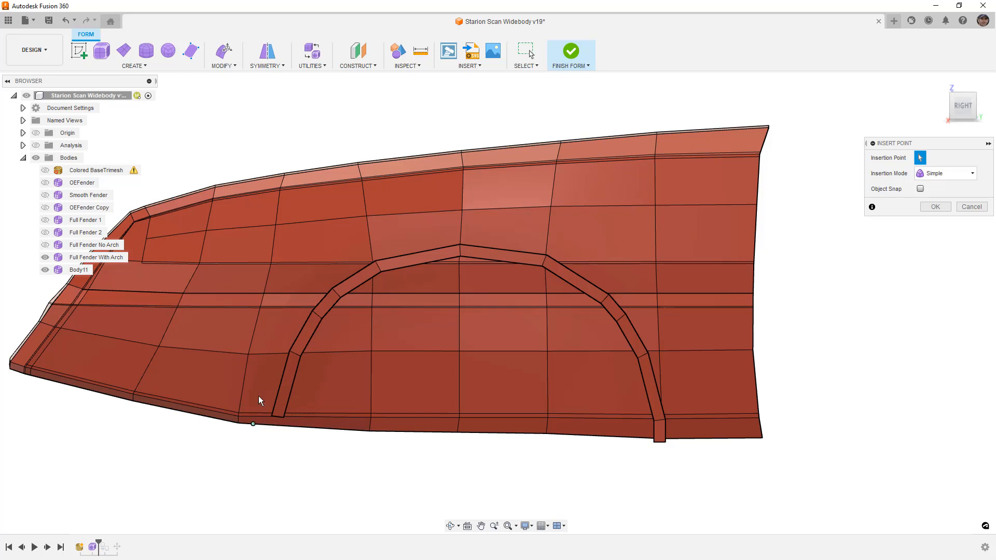
click(266, 354)
scroll(296, 297, up, 3)
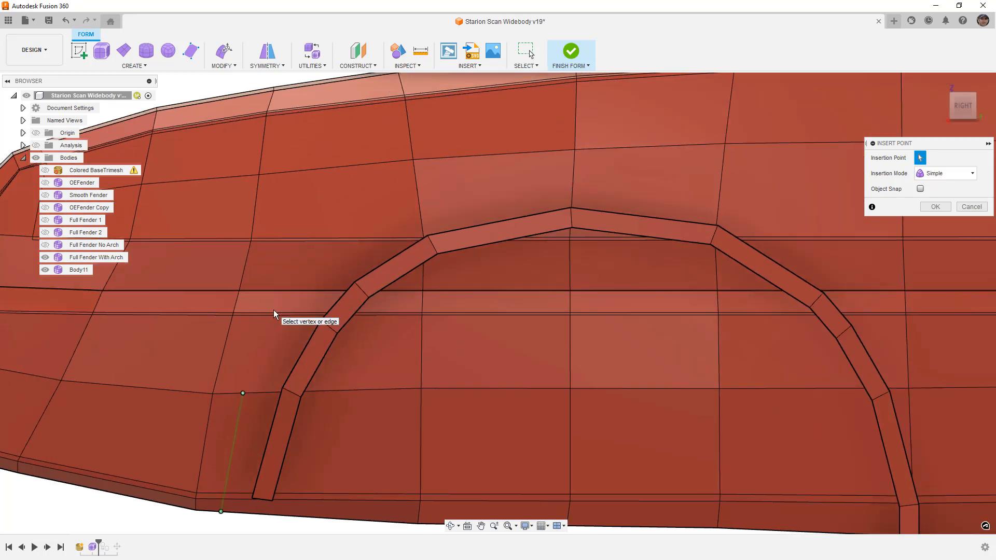
click(275, 313)
click(319, 240)
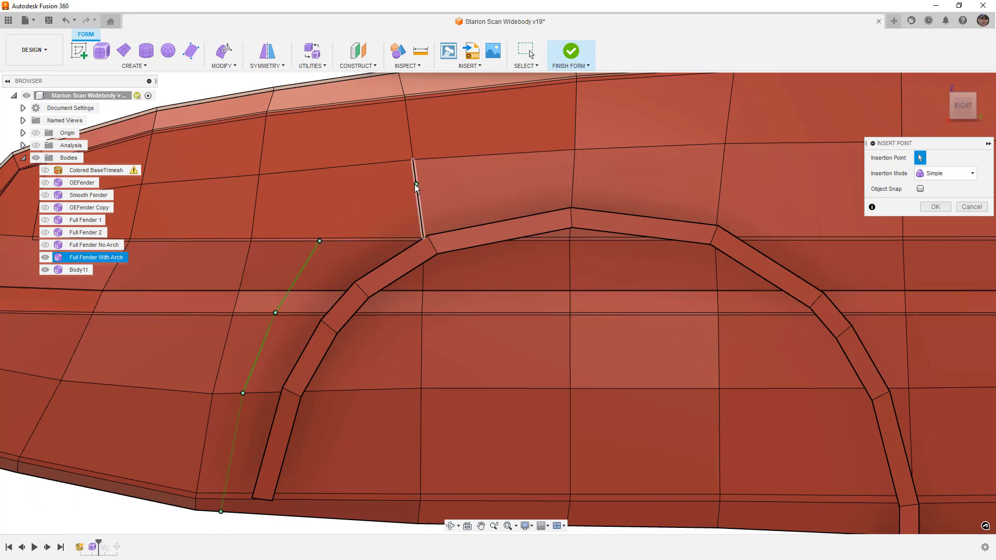
Continue the inserted edge line over the arch's peak and down its rear side to the fender's lower edge, and complete it.
click(417, 184)
click(574, 167)
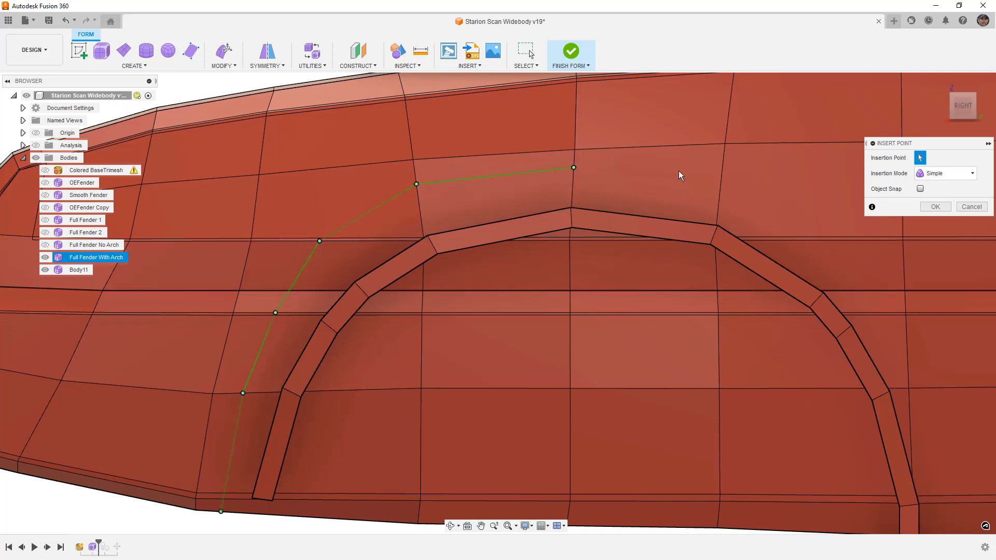
click(721, 174)
middle_drag(720, 174, 549, 172)
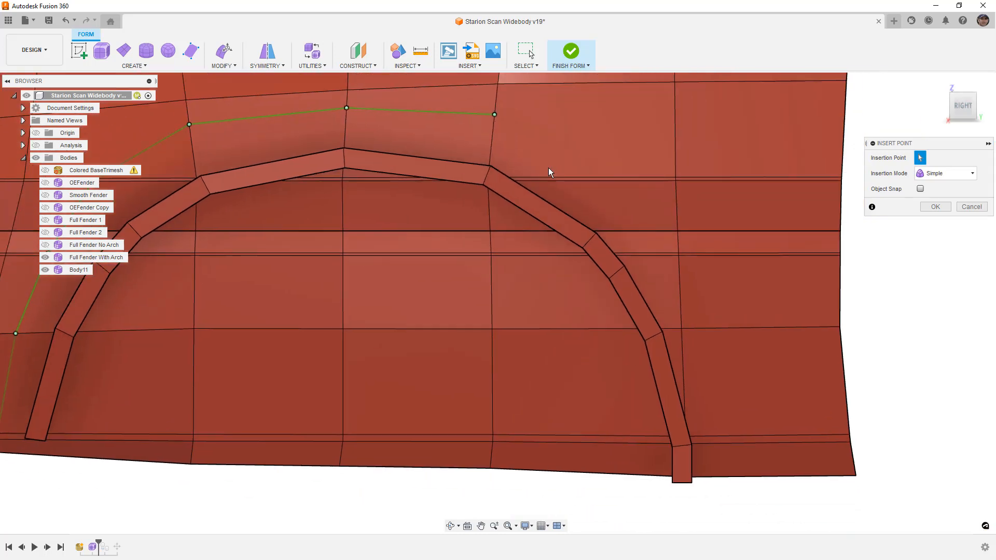
click(610, 181)
click(645, 231)
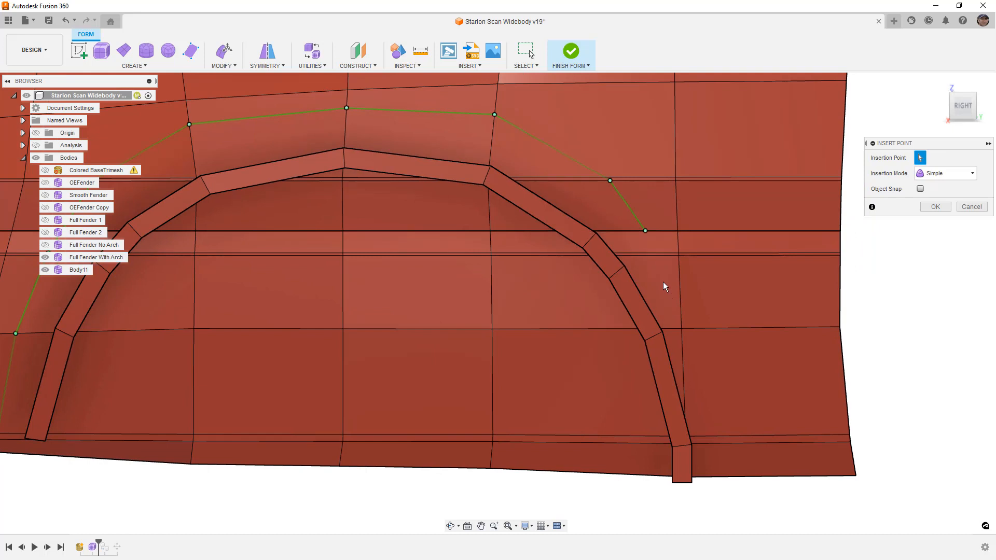
click(682, 328)
click(714, 445)
click(713, 476)
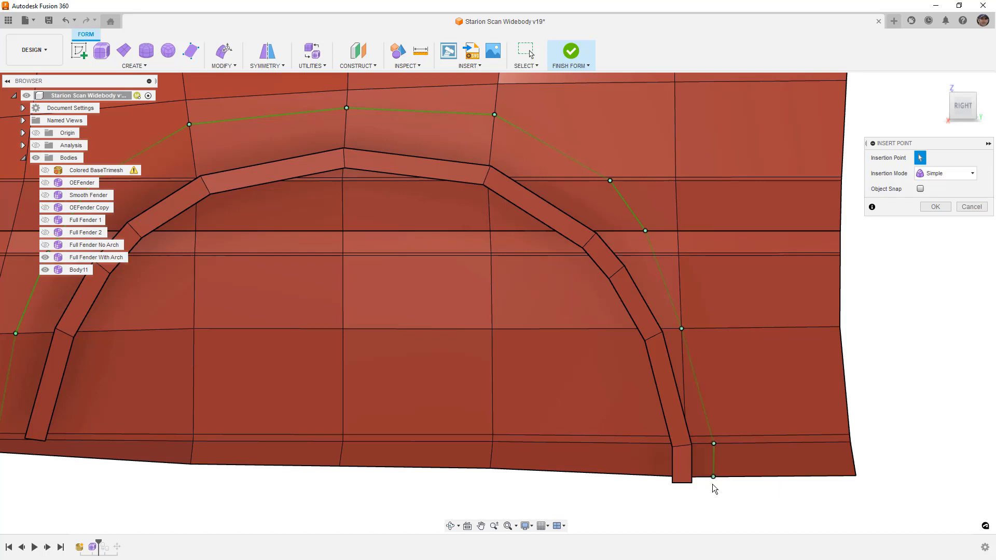
key(Return)
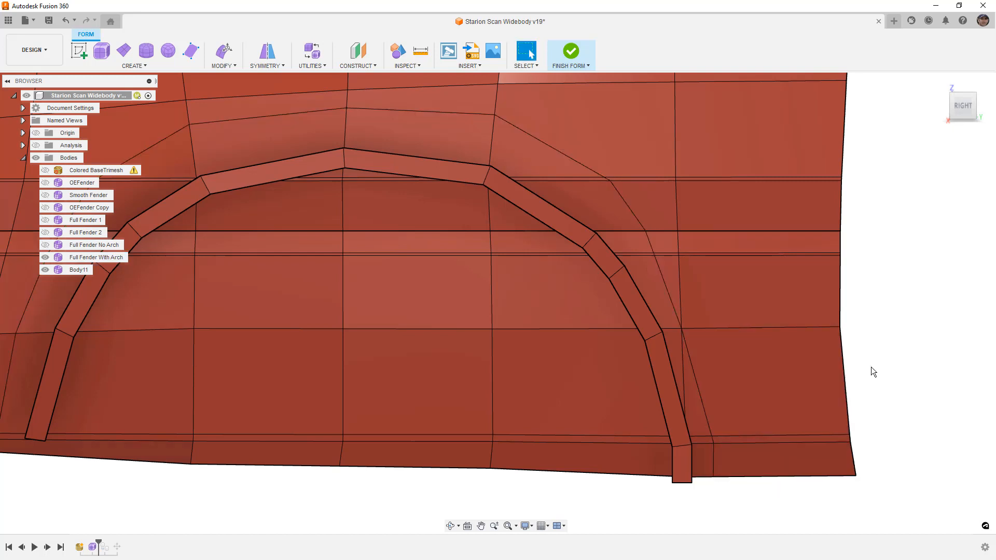
Insert a second edge line behind the arch's lower rear side, from the vertical edge at the body line down to the lower edge.
right_click(891, 340)
click(898, 313)
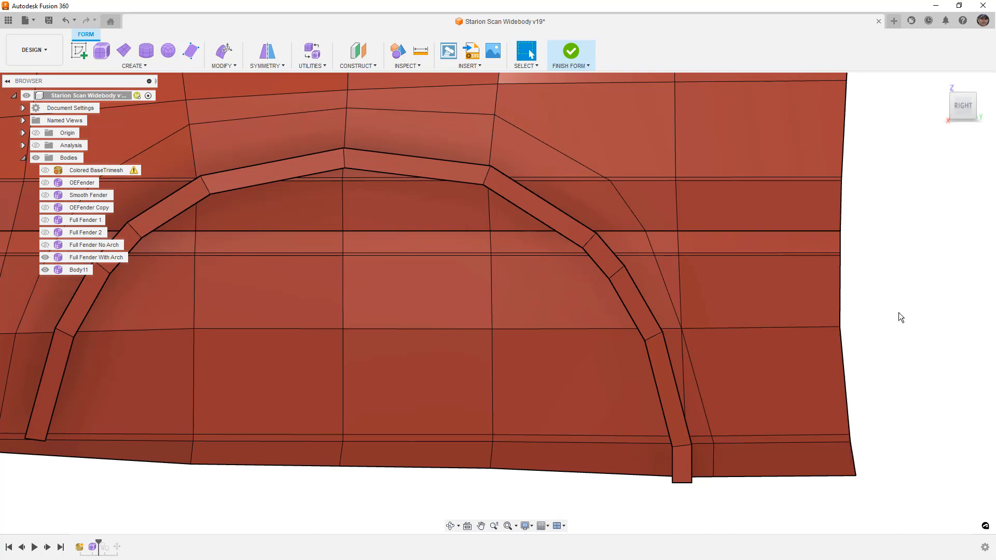
click(682, 257)
click(703, 328)
click(730, 442)
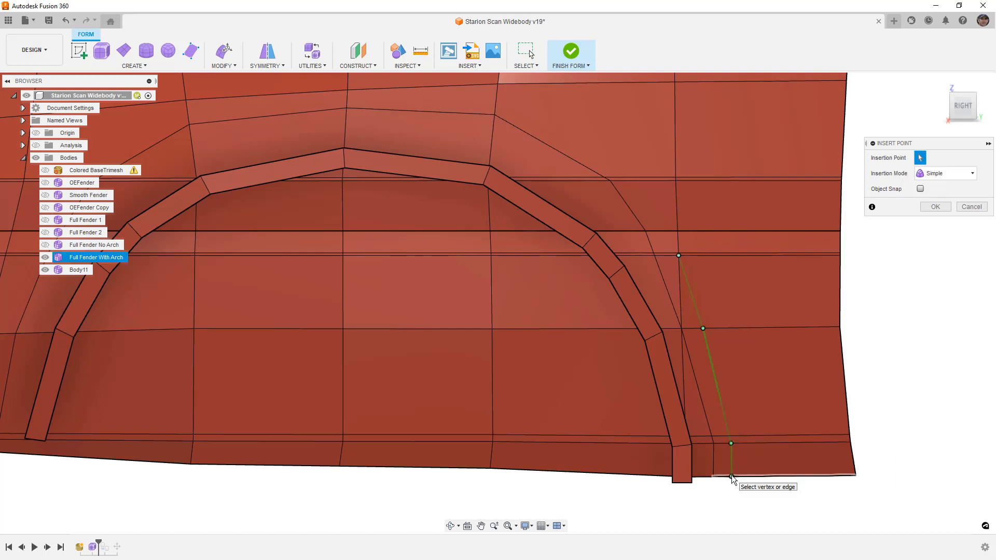
click(731, 475)
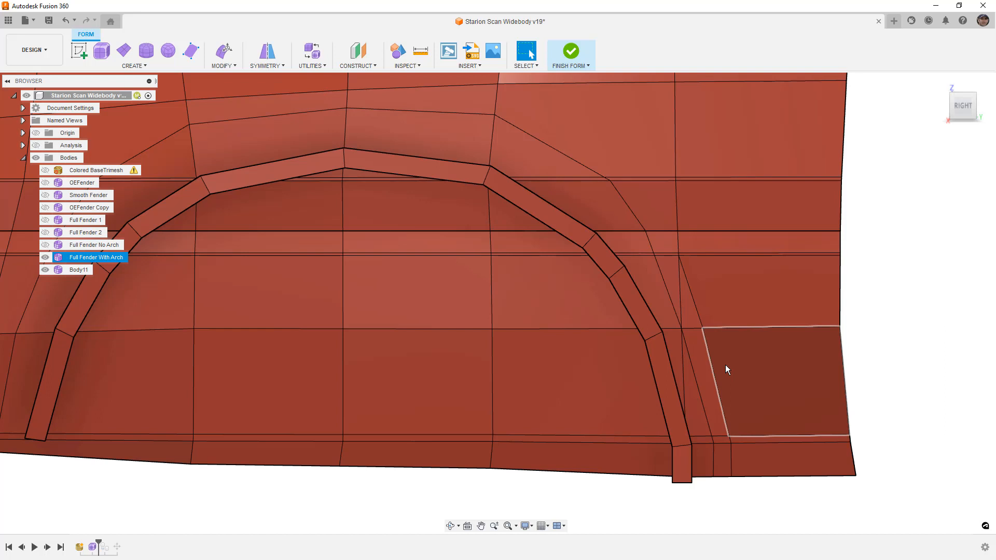
Hide Body11 and delete all faces of Full Fender With Arch inside the new edge line to open the wheel arch.
click(45, 270)
click(45, 270)
scroll(542, 437, down, 3)
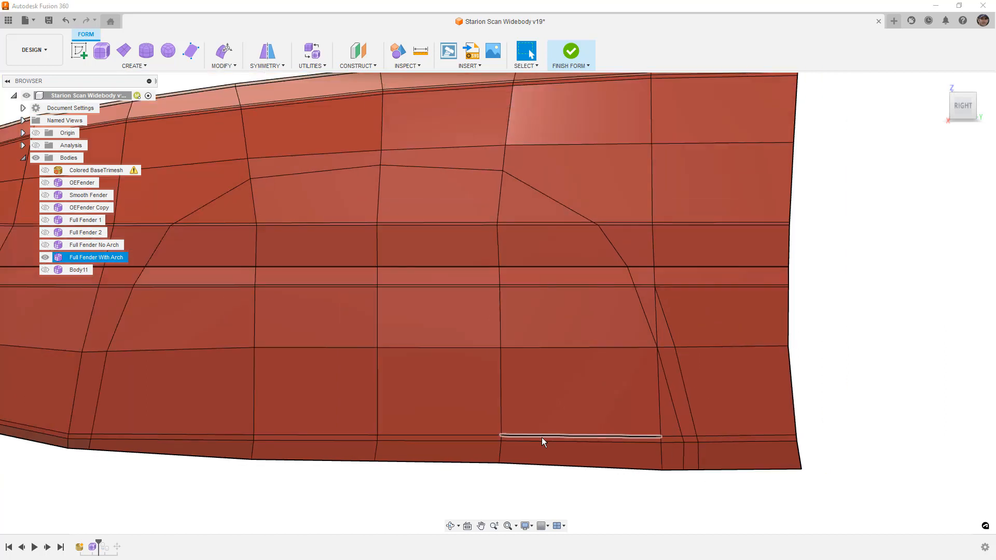
drag(543, 493, 269, 229)
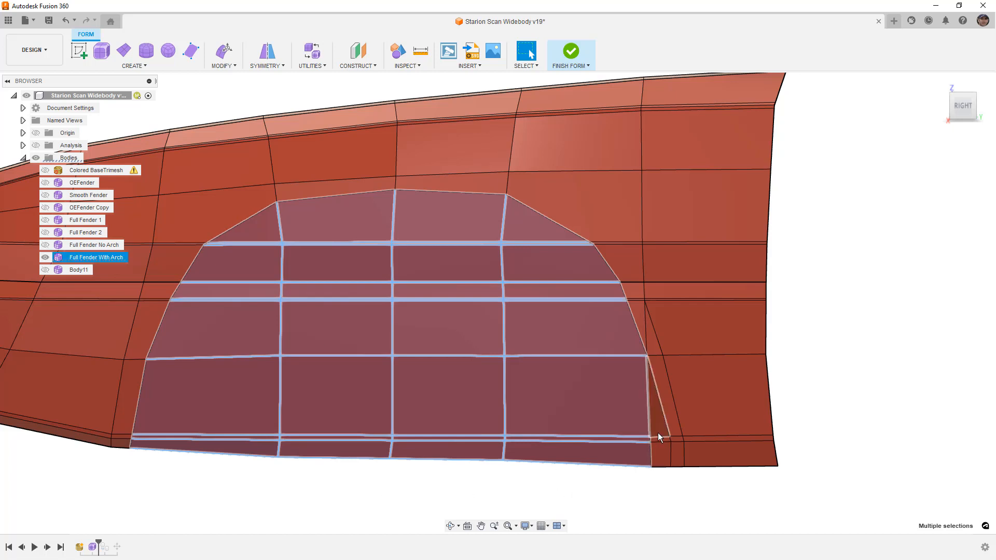
scroll(660, 437, up, 3)
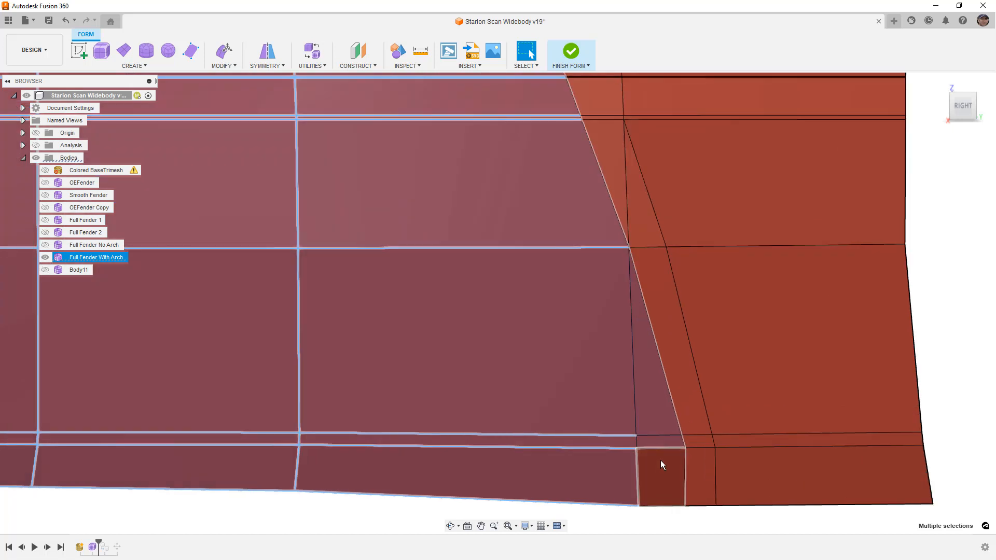
scroll(660, 462, down, 4)
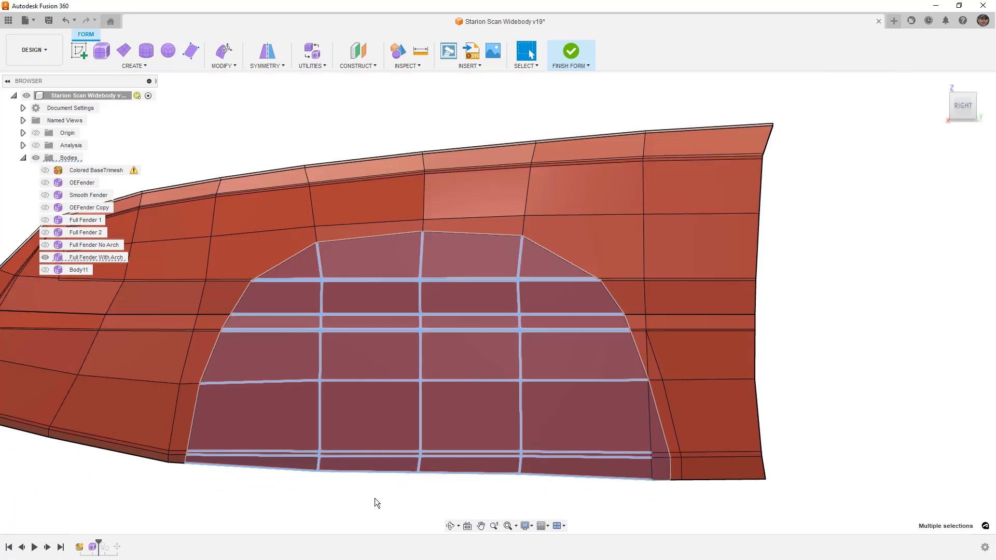
key(Delete)
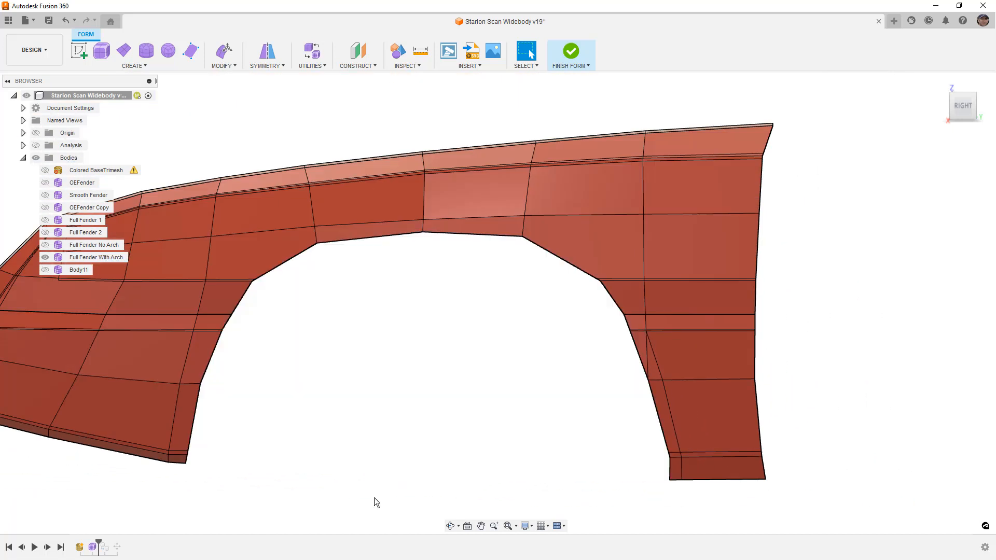
Delete the short leftover vertical edge between the rear arch opening and the second inserted edge line.
scroll(649, 332, up, 2)
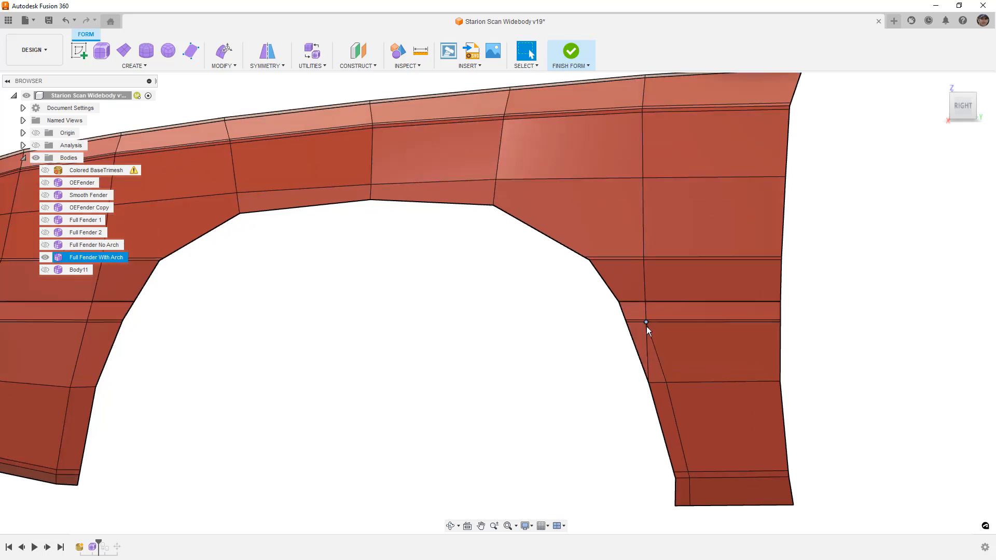
click(645, 344)
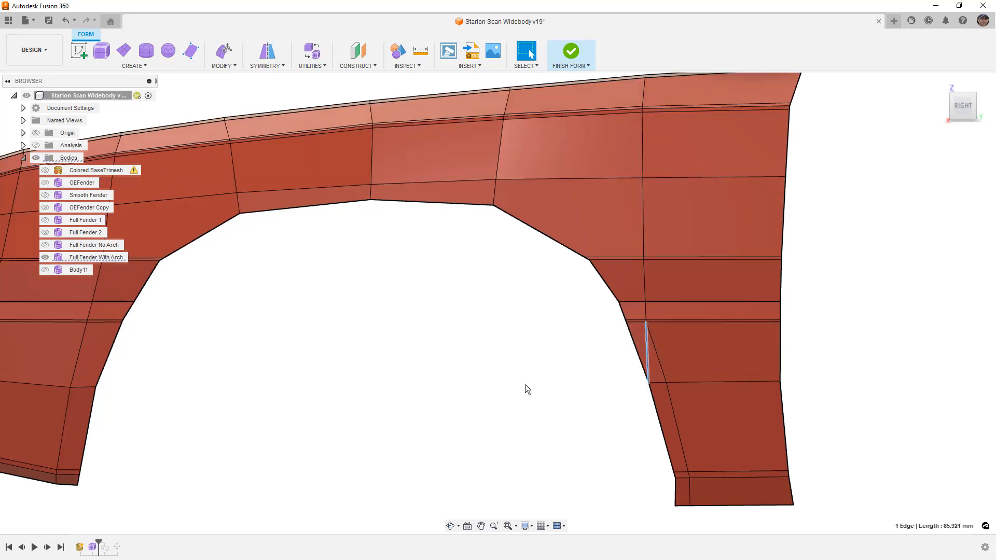
scroll(645, 330, up, 2)
scroll(724, 293, up, 3)
click(458, 347)
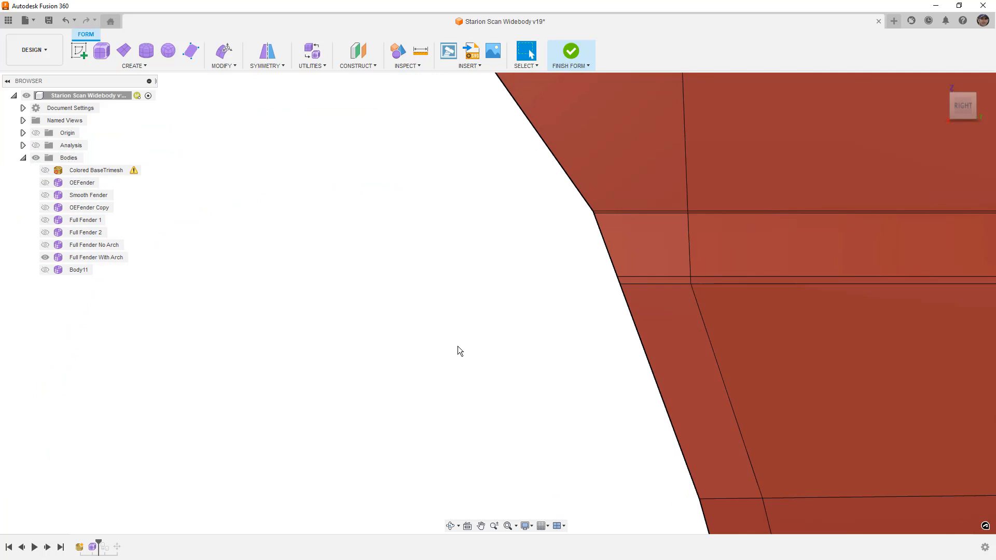
Switch the fender to smooth display and inspect the surface around the arch opening, returning to the right view.
scroll(495, 345, down, 5)
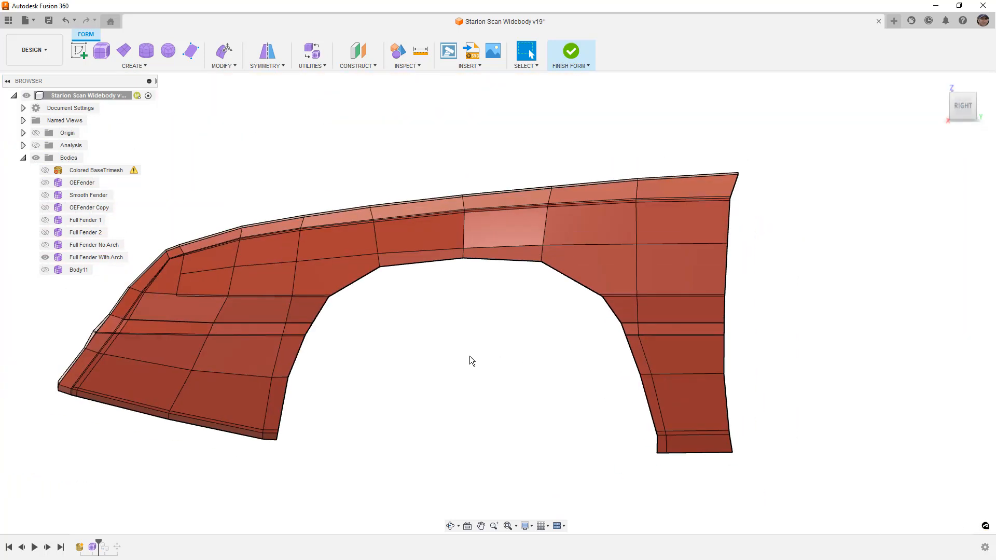
key(alt+3)
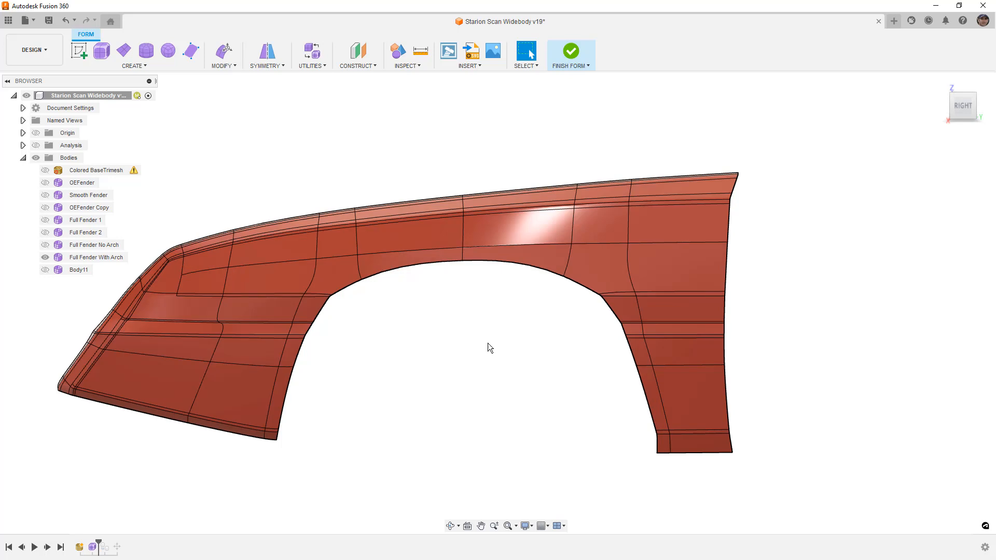
scroll(599, 309, up, 5)
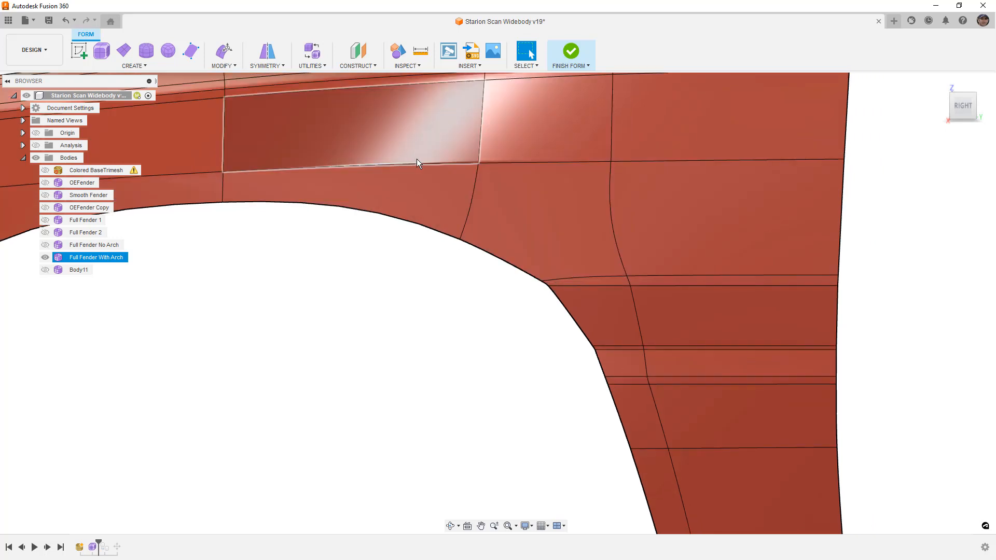
shift+middle_drag(416, 158, 450, 163)
shift+drag(450, 163, 470, 169)
scroll(476, 163, down, 5)
middle_drag(463, 126, 457, 233)
click(953, 115)
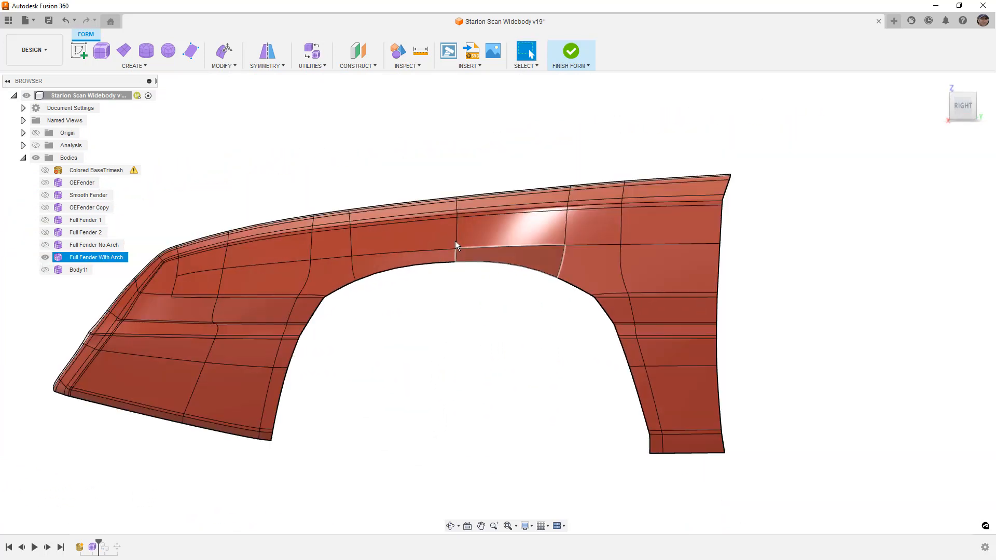
Return the fender to box display and show the arch flange body Body11 inside the wheel opening.
click(470, 238)
shift+middle_drag(471, 238, 300, 255)
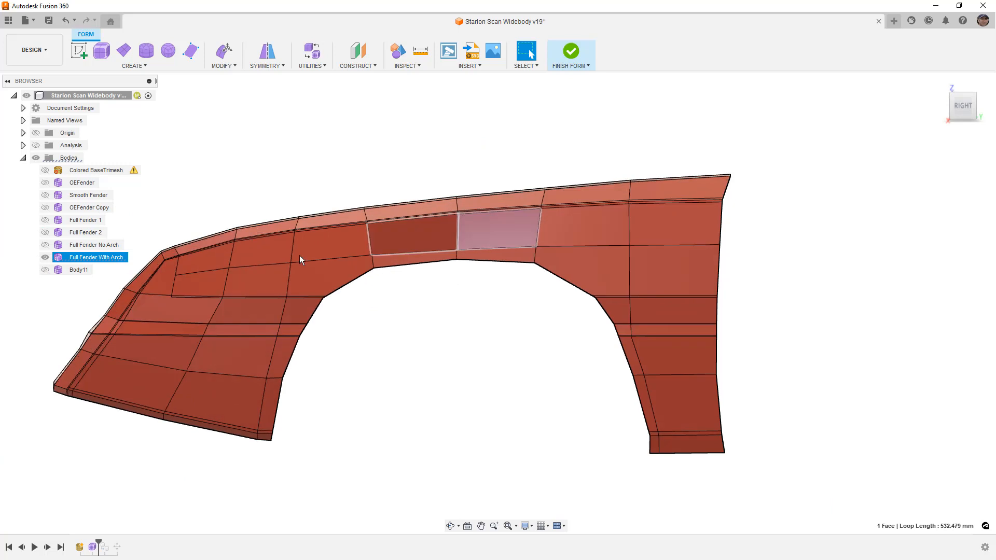
click(45, 269)
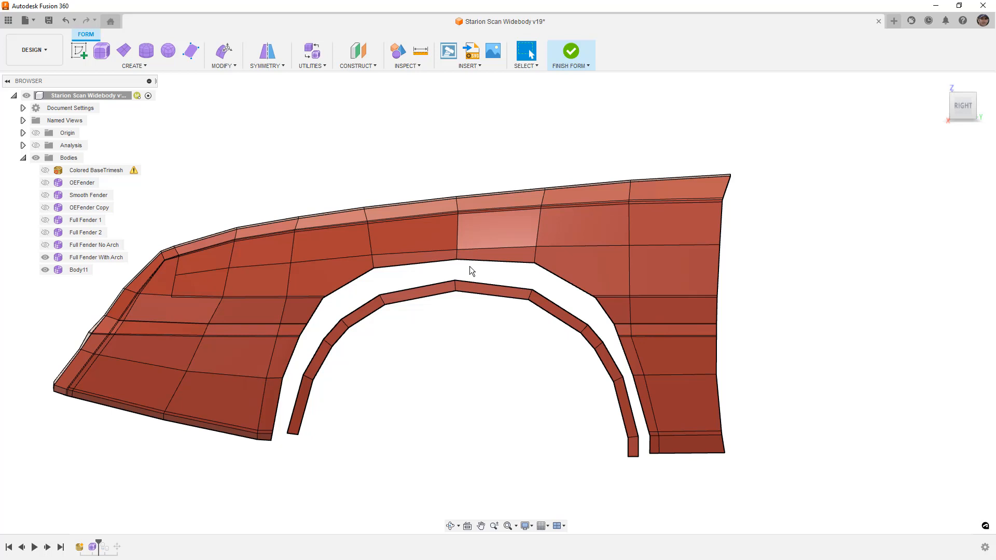
scroll(468, 266, up, 1)
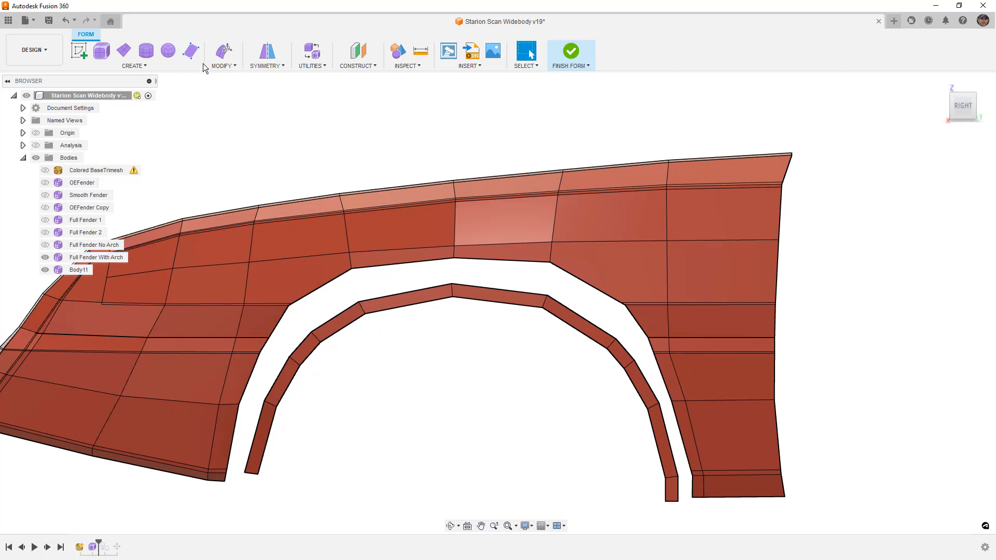
Create two four-sided faces bridging the top of the fender's arch opening to the upper edge of the flange, either side of the center edge.
click(191, 51)
scroll(418, 300, up, 3)
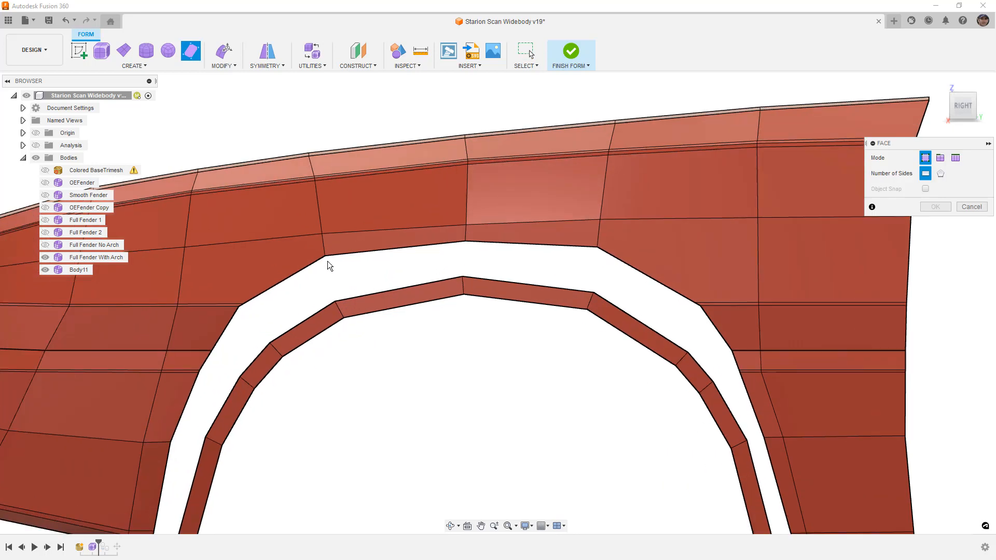
click(325, 256)
click(335, 301)
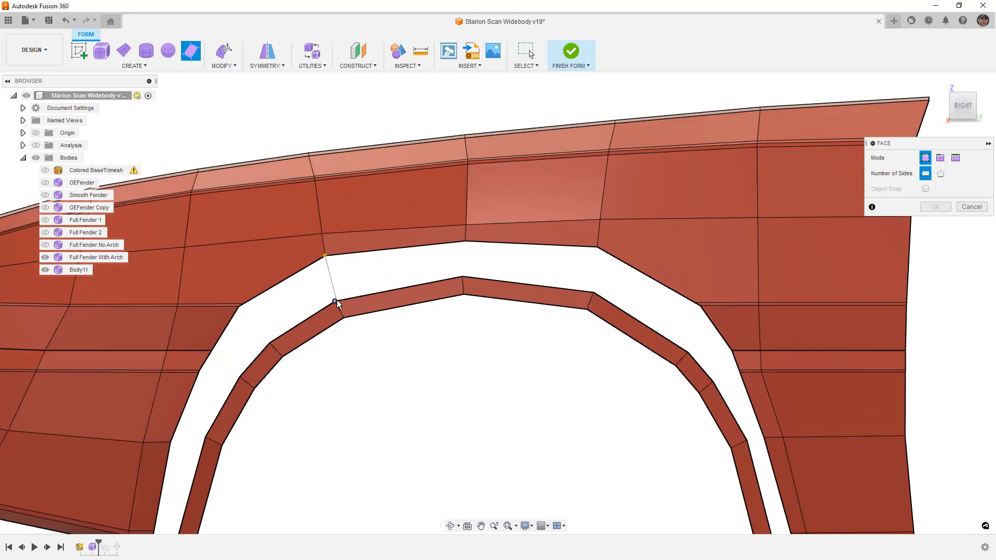
click(463, 276)
click(465, 241)
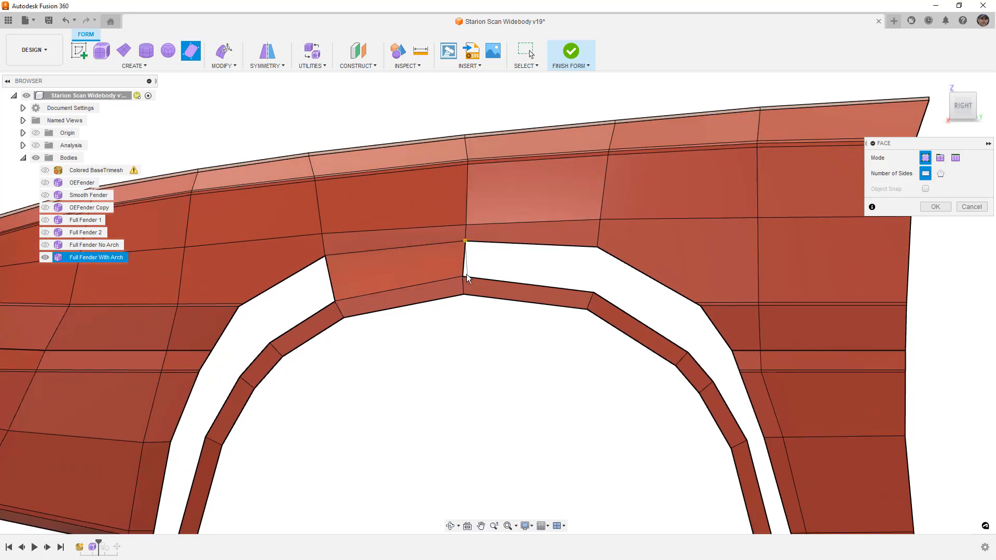
click(594, 292)
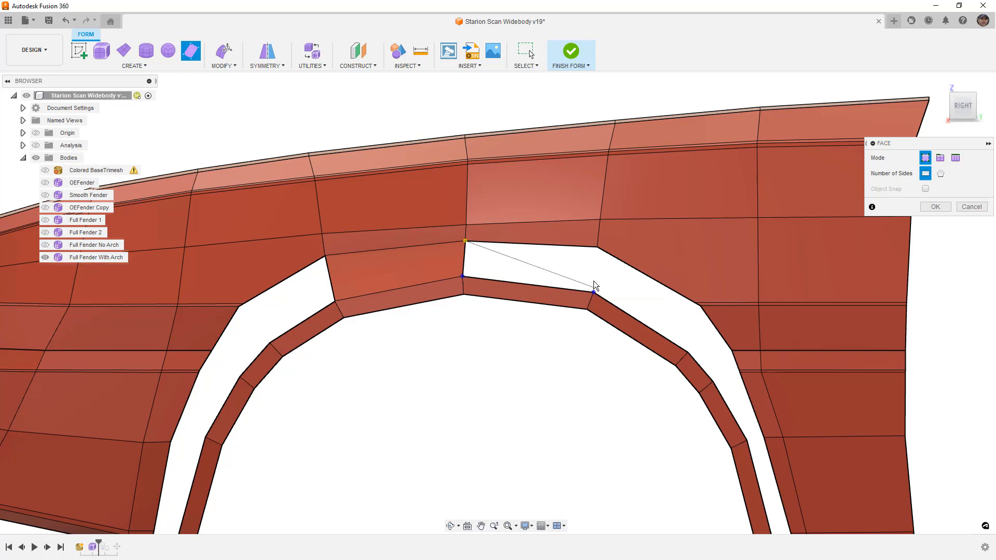
click(596, 248)
Fill the gap at the arch's upper rear with another four-sided face between the fender opening and the flange.
scroll(679, 300, up, 5)
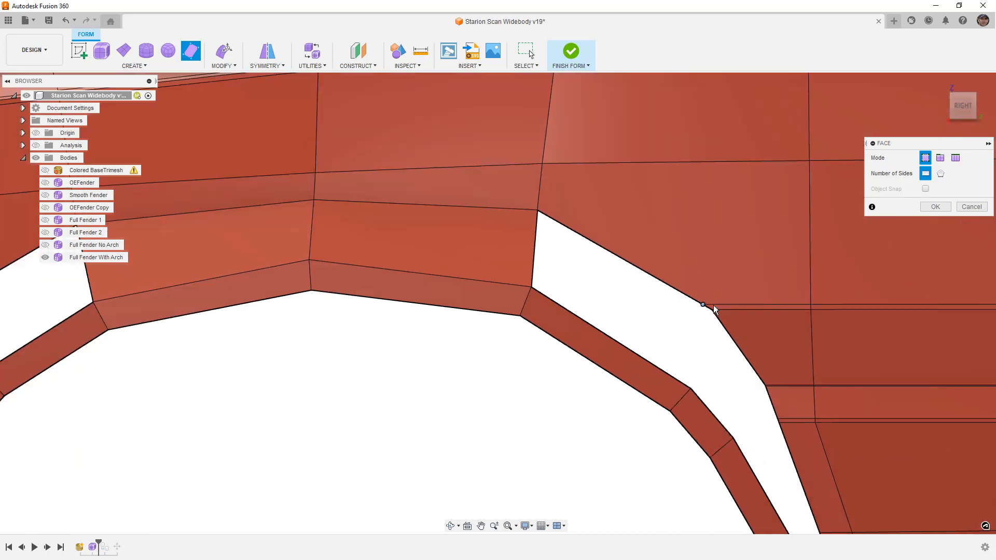
click(538, 210)
click(702, 306)
click(691, 388)
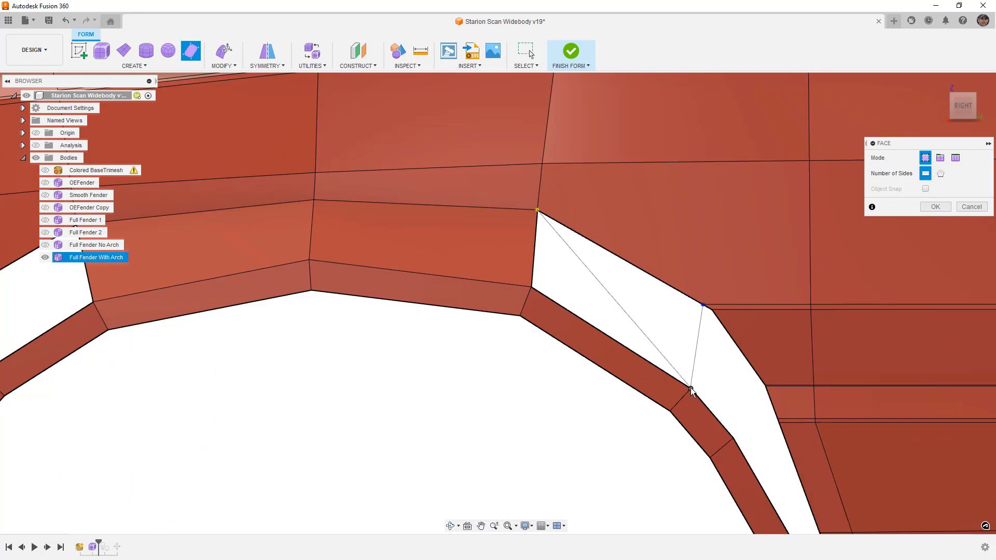
click(531, 287)
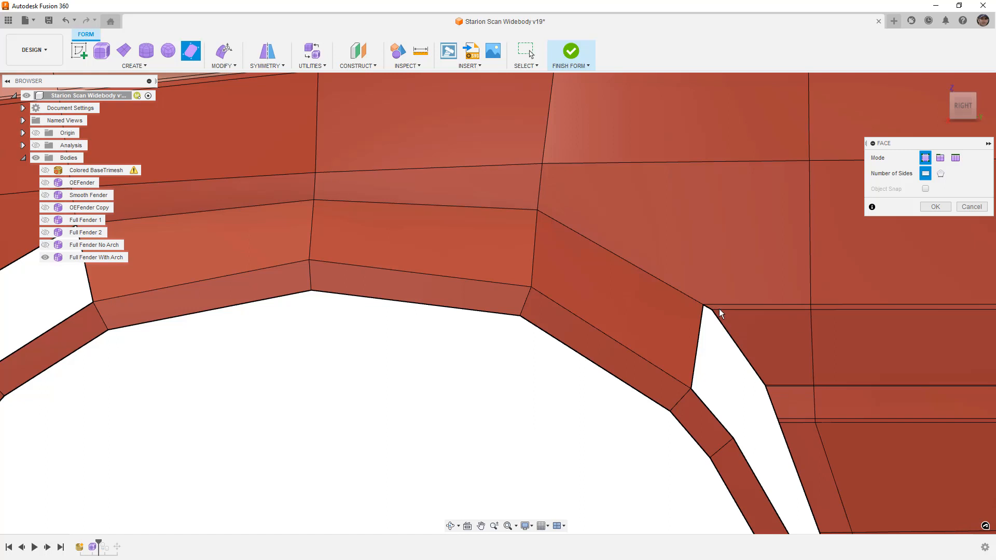
click(935, 207)
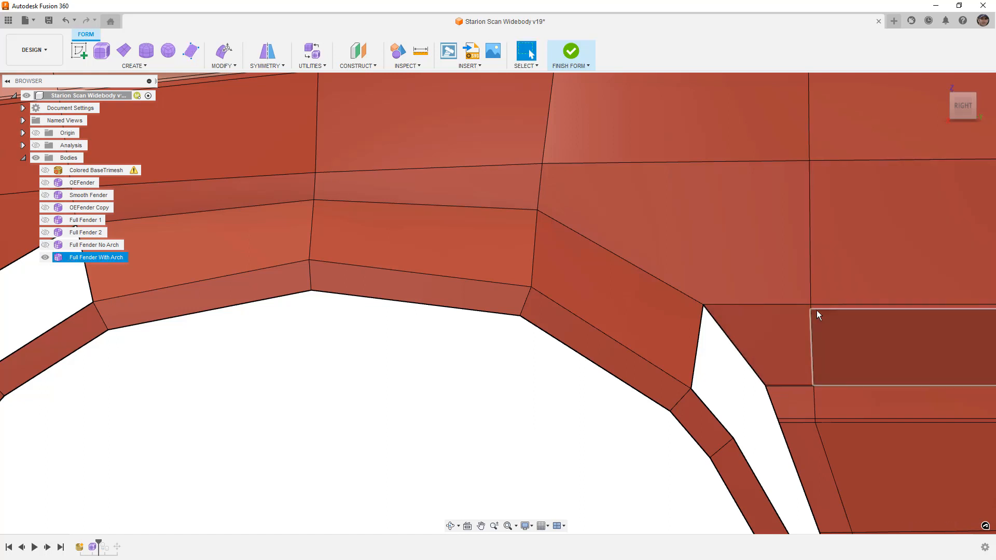
Delete one edge of each closely paired horizontal line between the rear arch opening and the nearest vertical edge line.
scroll(794, 376, up, 5)
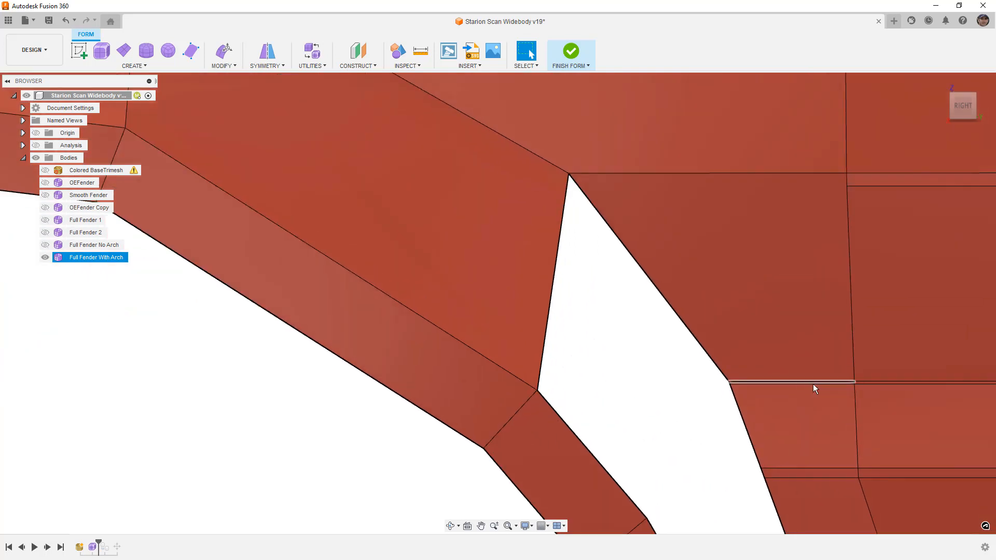
click(821, 385)
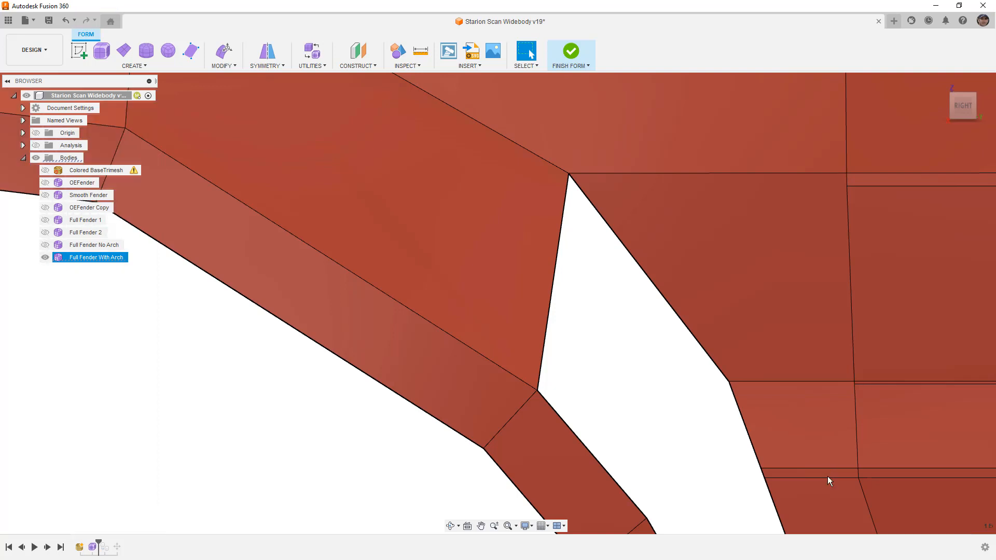
click(826, 476)
key(Delete)
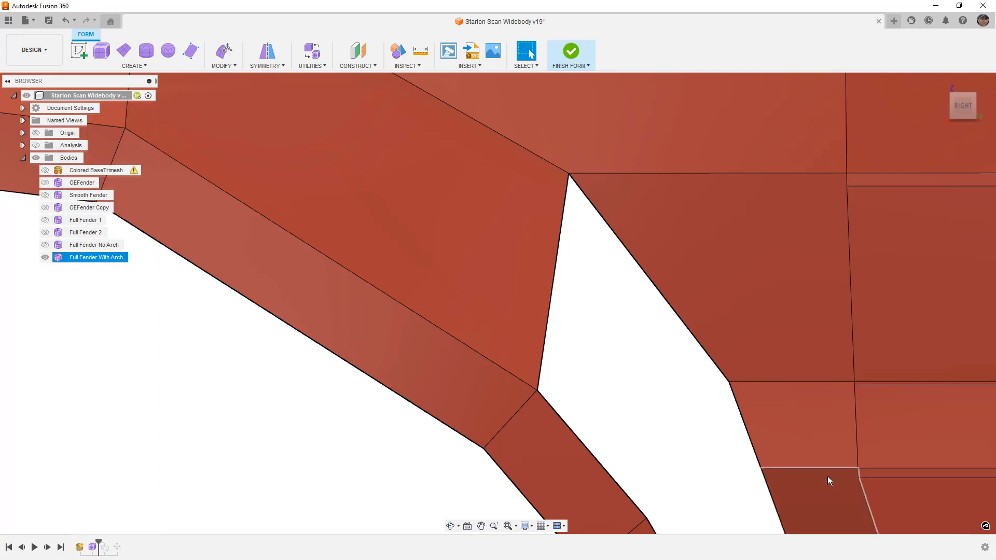
Create a four-sided face around the upper rear bend of the arch, joining the fender's corner segment to the flange's short segment.
scroll(707, 384, down, 1)
scroll(708, 384, down, 3)
scroll(780, 433, up, 4)
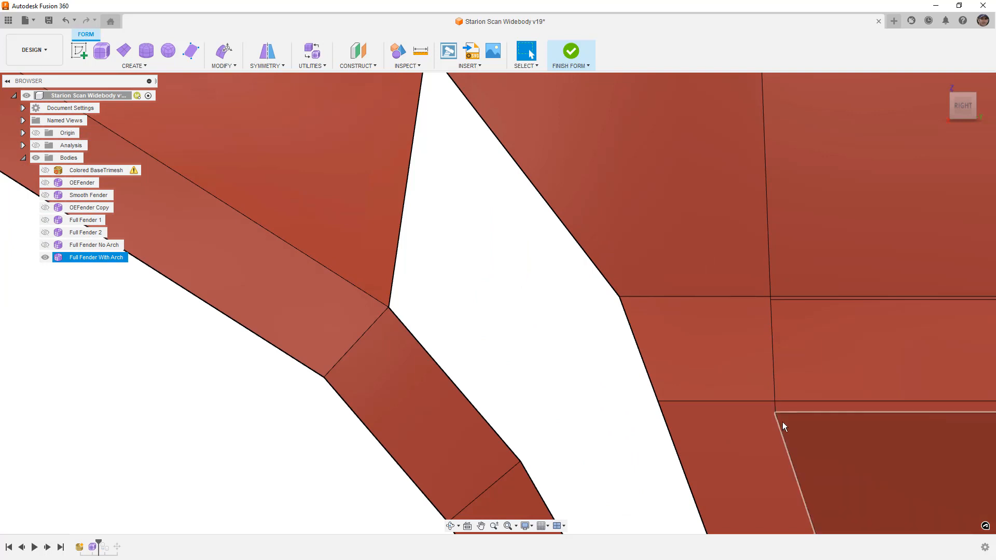
scroll(726, 396, down, 2)
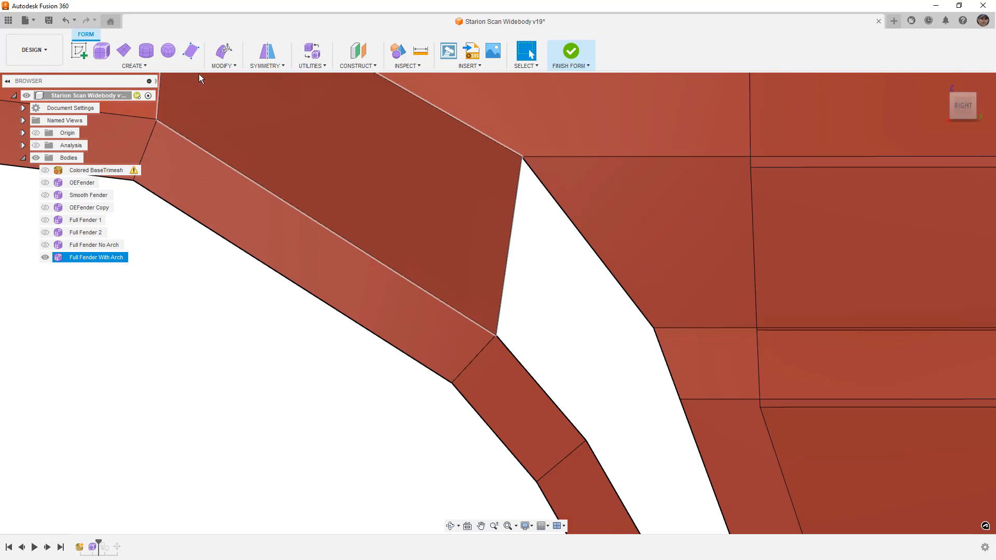
click(192, 51)
click(522, 157)
click(653, 329)
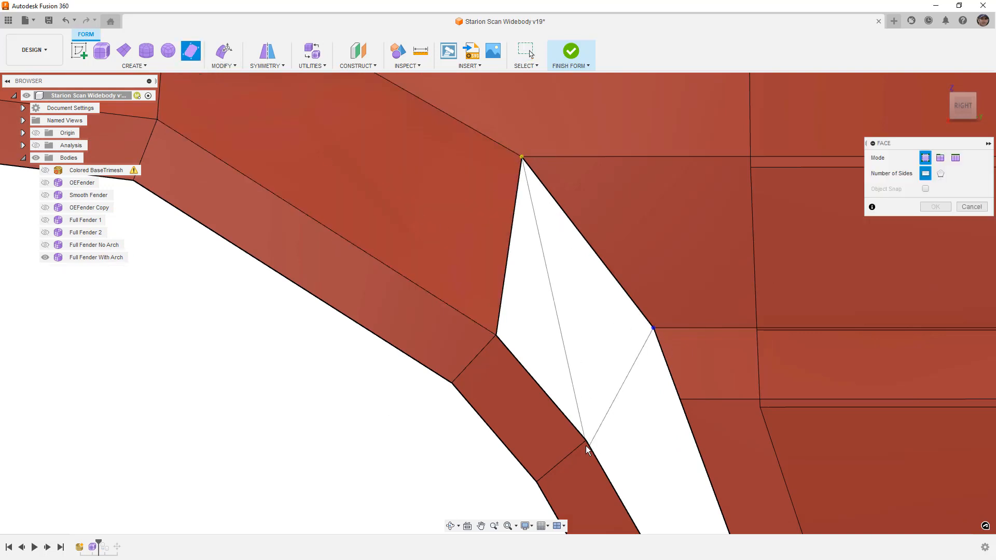
click(585, 441)
click(497, 335)
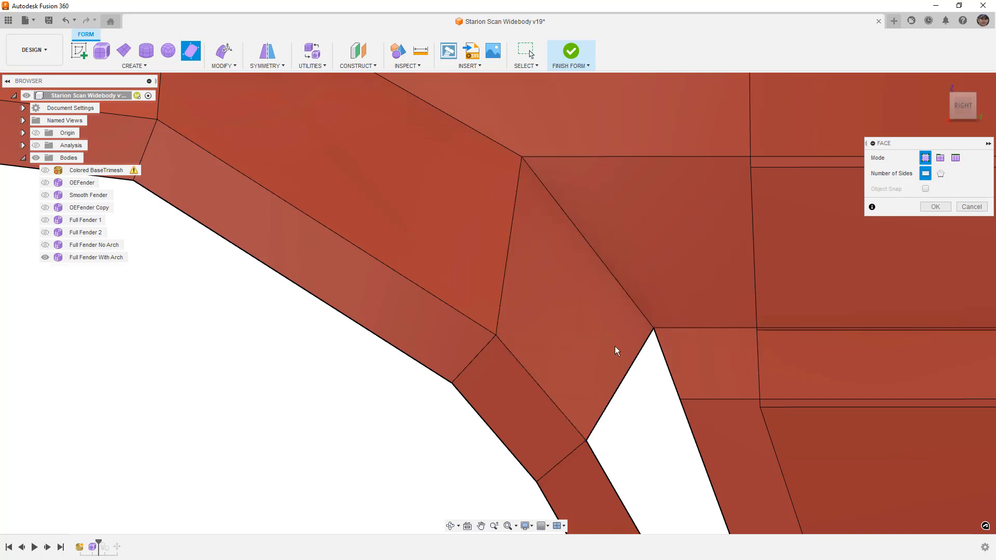
click(653, 328)
click(680, 400)
scroll(659, 417, down, 2)
middle_drag(669, 447, 588, 286)
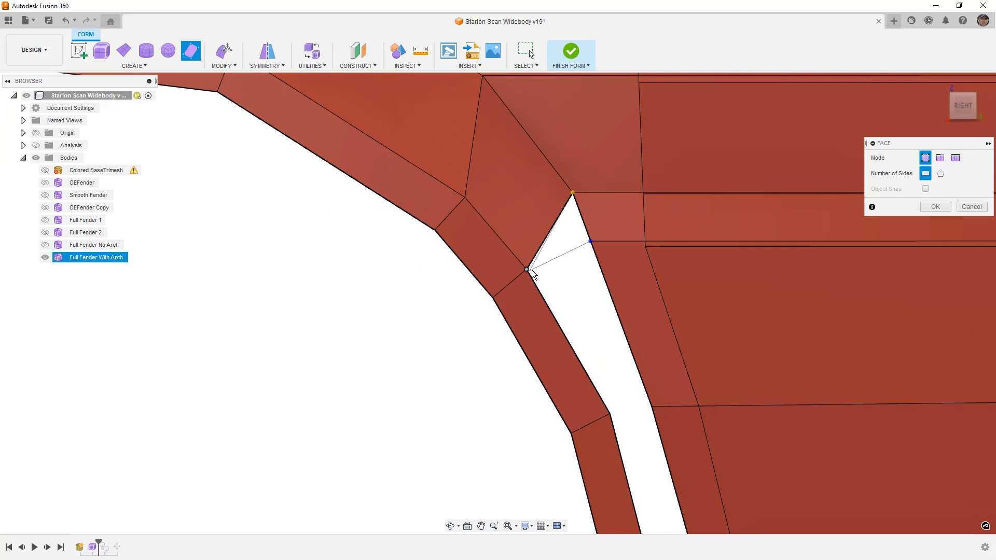
click(959, 209)
scroll(570, 234, down, 2)
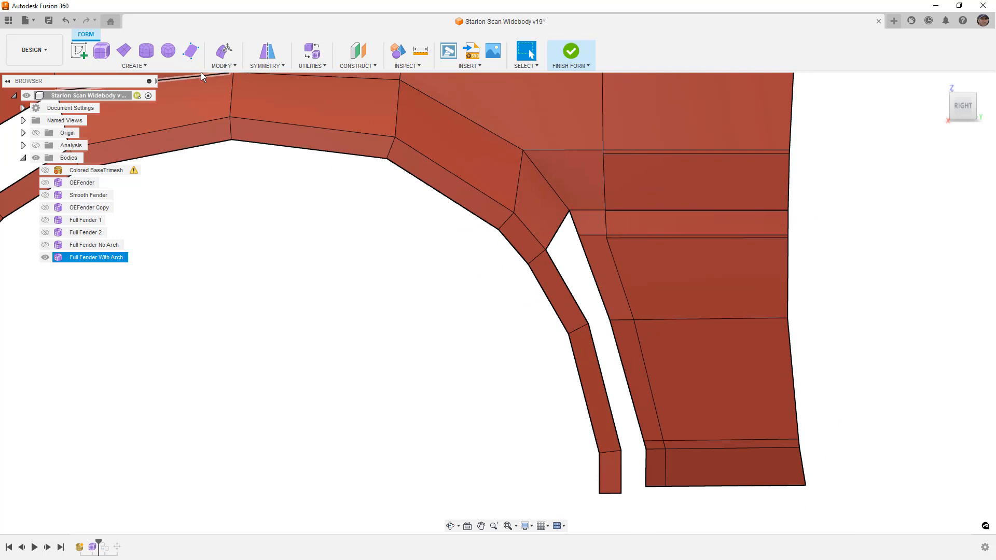
Create a four-sided face on the rear side below the bend, leaving a triangular gap above it between fender and flange.
click(191, 50)
scroll(604, 270, up, 2)
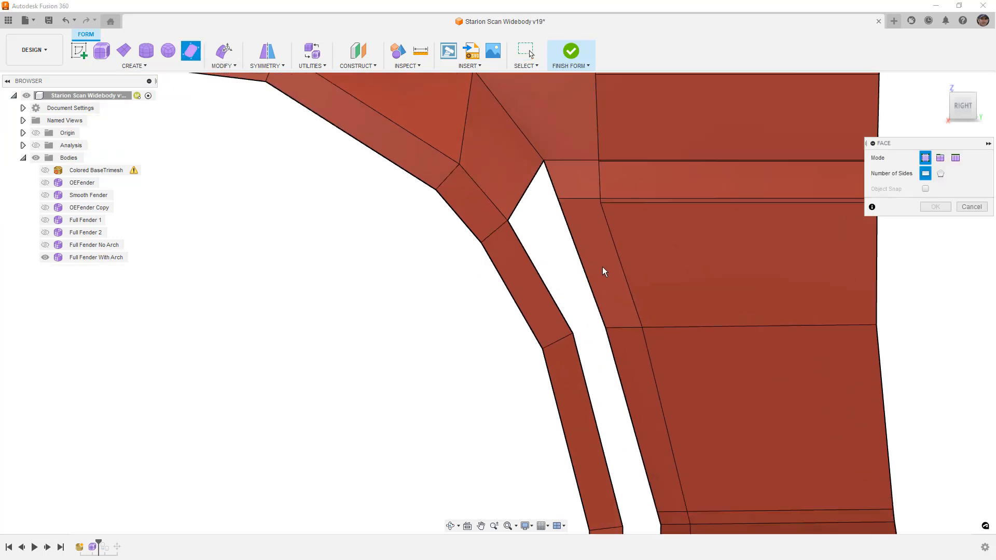
click(557, 198)
click(507, 220)
click(573, 333)
click(605, 329)
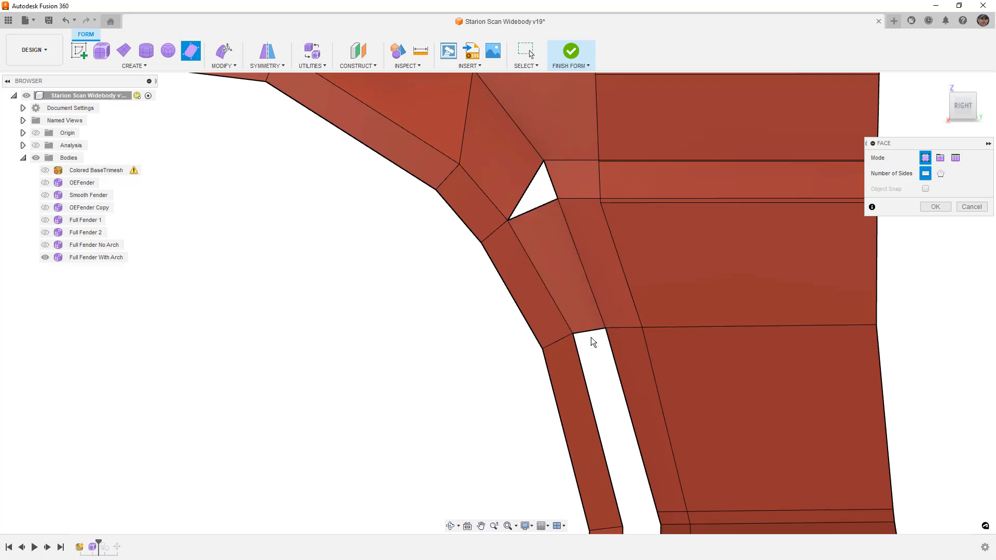
Extend the rear-side bridge with a long four-sided face down to the upper line of the paired edges near the bottom.
scroll(601, 340, down, 3)
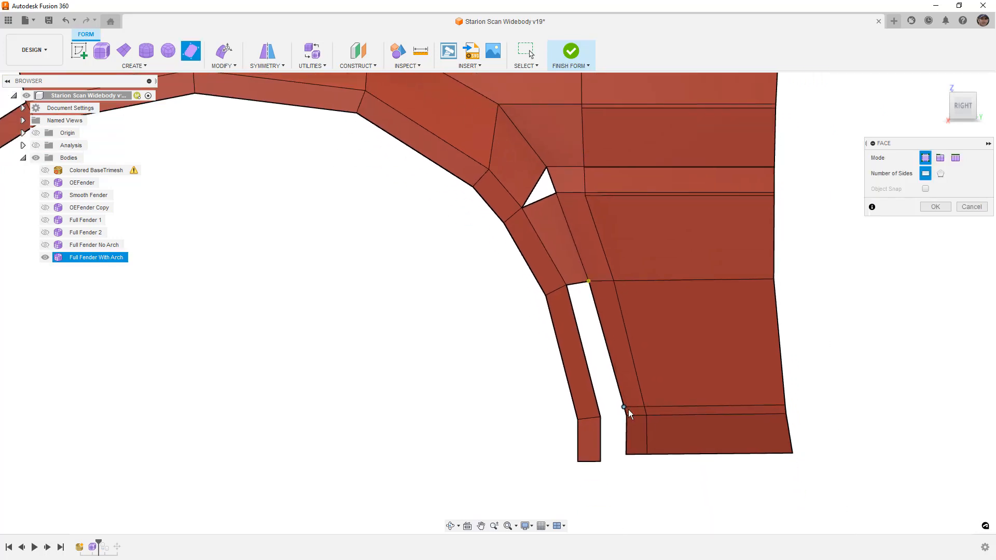
scroll(629, 414, up, 3)
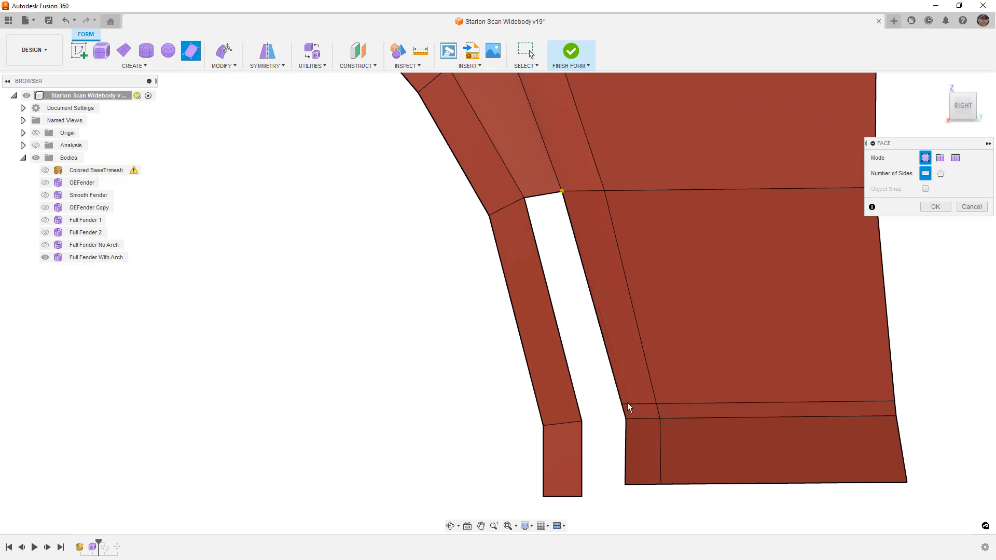
click(621, 404)
click(581, 421)
click(562, 191)
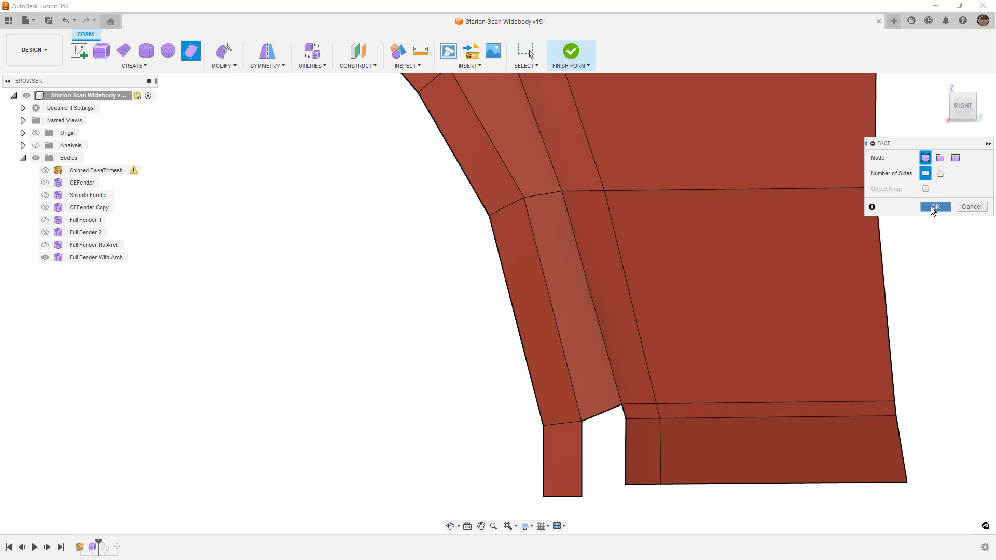
click(934, 207)
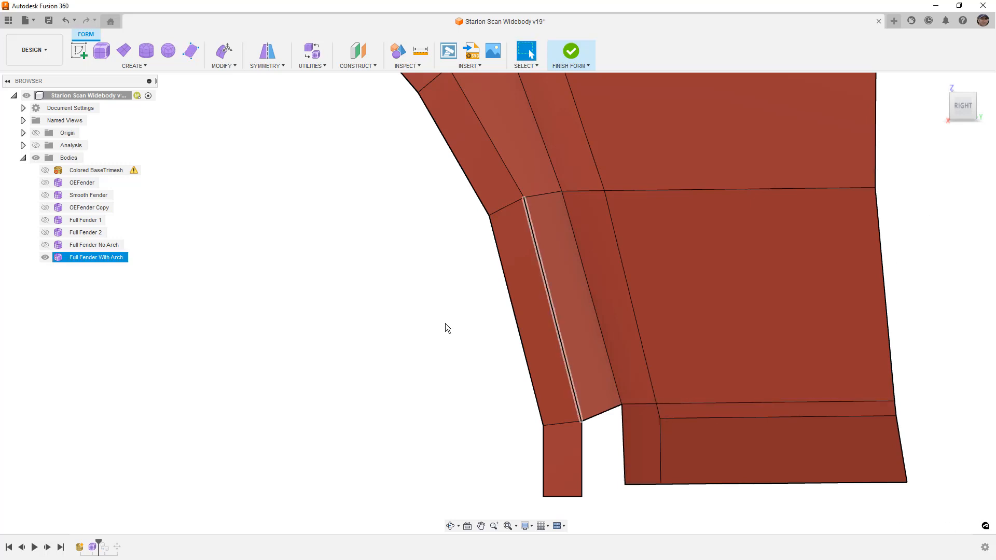
Close the lowest rear gap between the flange end and the fender's bottom section with a four-sided face.
click(191, 50)
click(624, 408)
click(625, 485)
click(581, 496)
click(583, 423)
scroll(585, 424, down, 5)
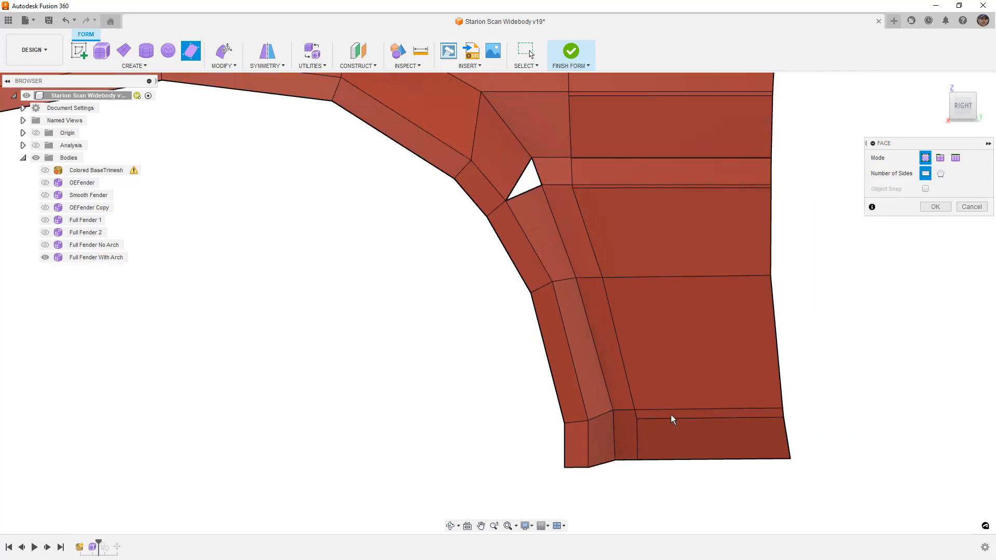
Create a four-sided face at the arch's upper front, bridging the fender opening to the flange.
scroll(586, 348, up, 2)
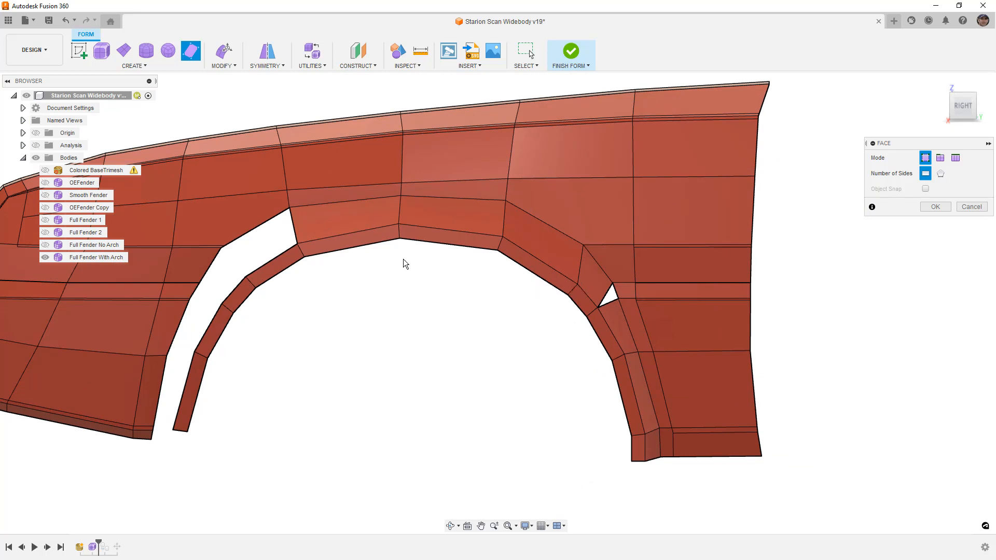
scroll(218, 264, up, 2)
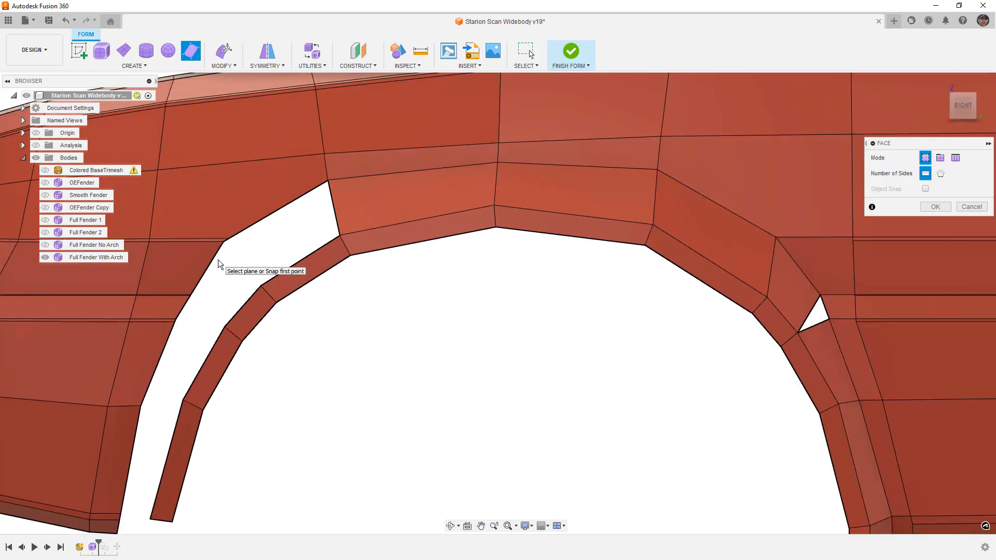
click(340, 236)
click(261, 285)
click(227, 240)
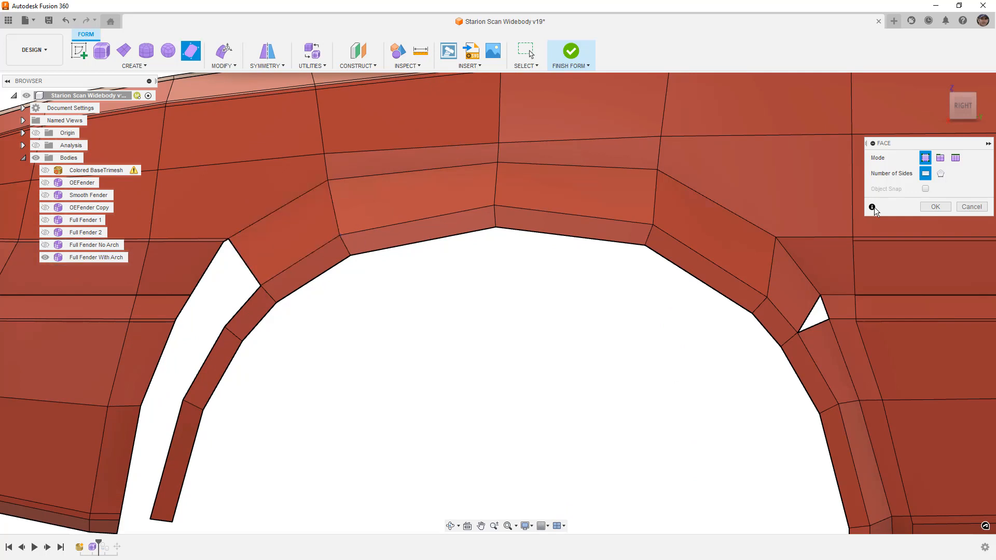
click(934, 207)
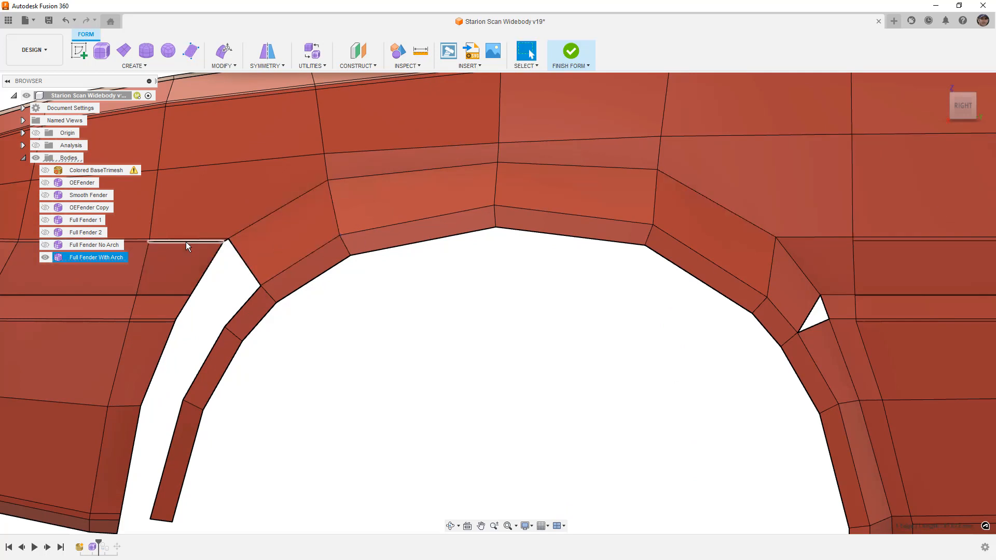
Delete the lower edge of each closely paired horizontal line between the front arch opening and the nearest vertical edge line.
scroll(178, 297, up, 5)
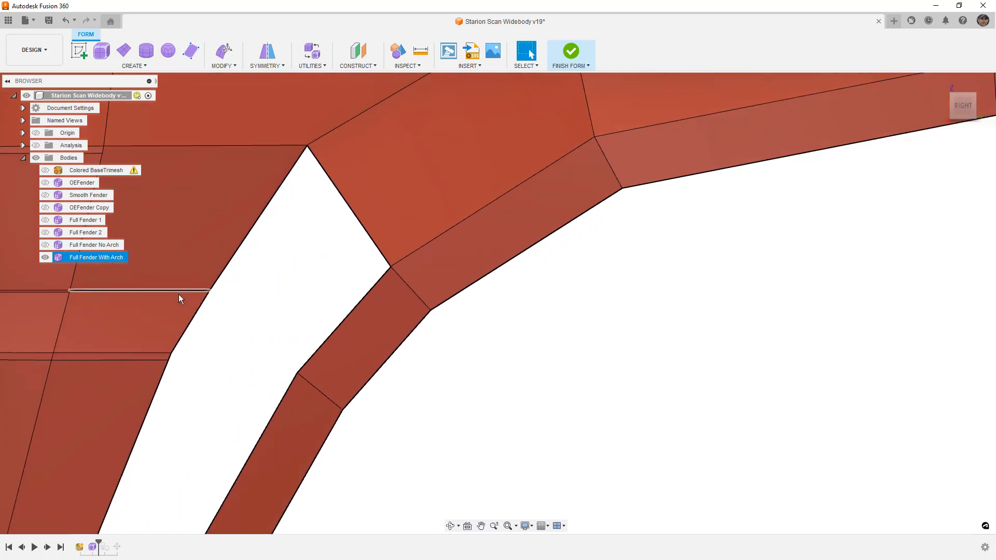
click(179, 293)
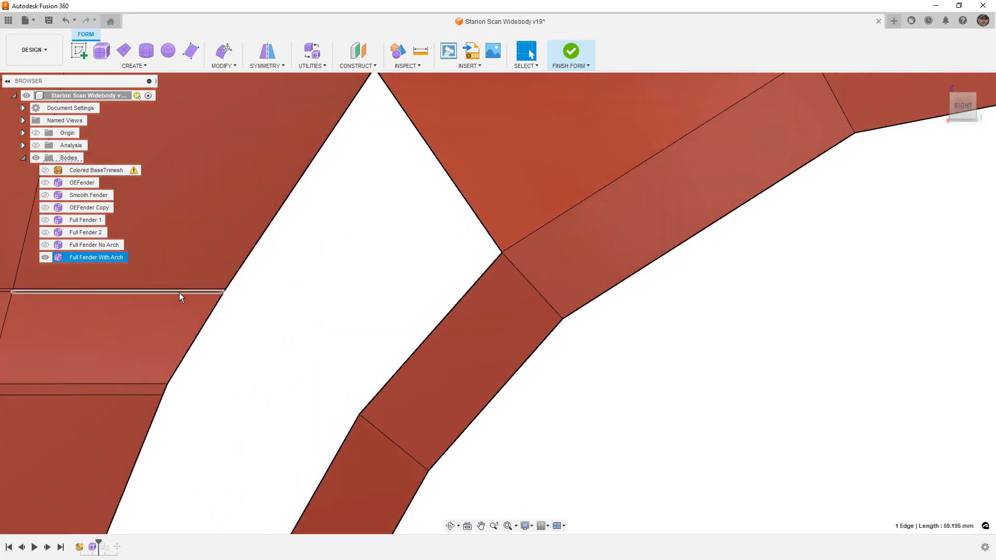
key(Delete)
click(151, 391)
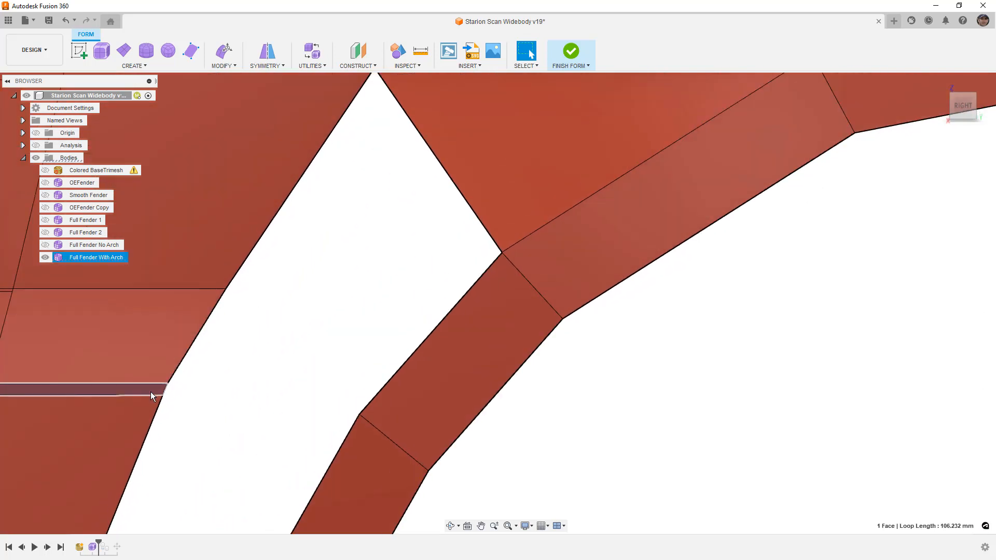
scroll(300, 353, down, 2)
scroll(327, 337, down, 1)
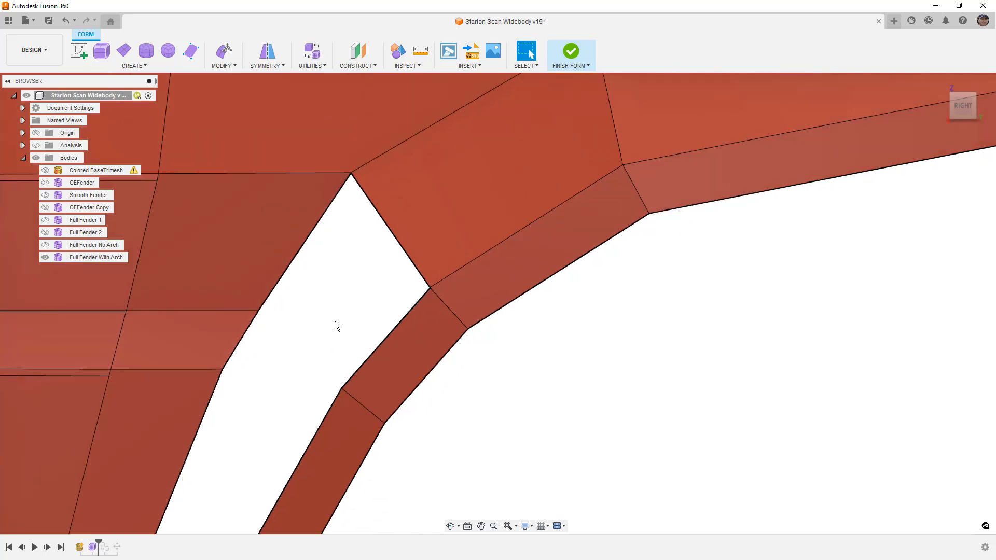
Create a four-sided face at the arch's upper front, from the fender's front corner down to the next horizontal line and across to the flange.
click(190, 51)
click(351, 172)
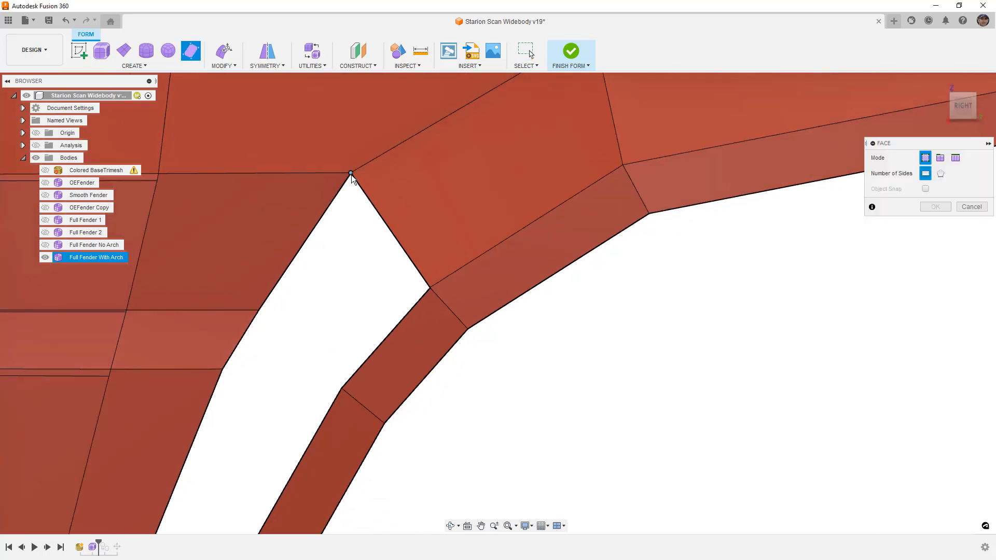
click(341, 388)
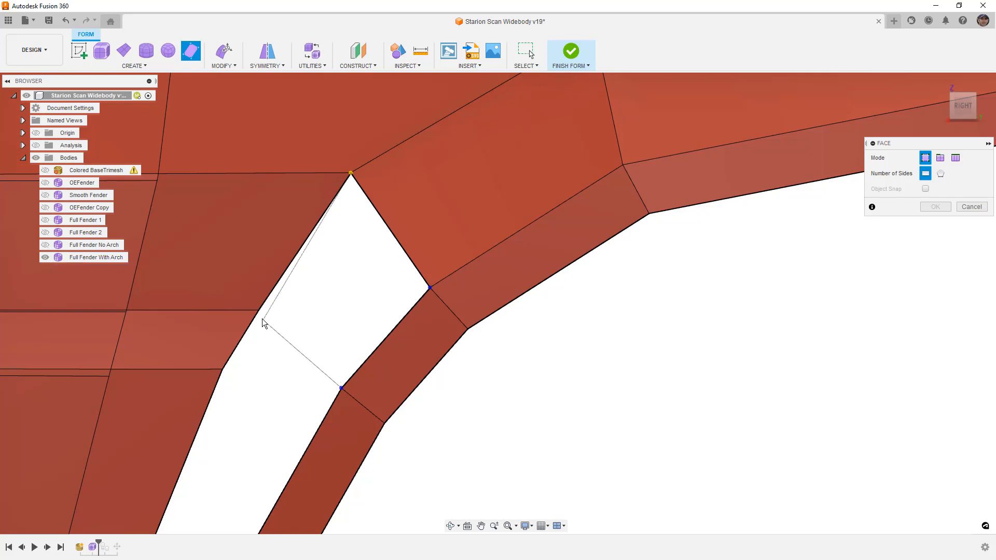
click(258, 311)
scroll(261, 314, down, 4)
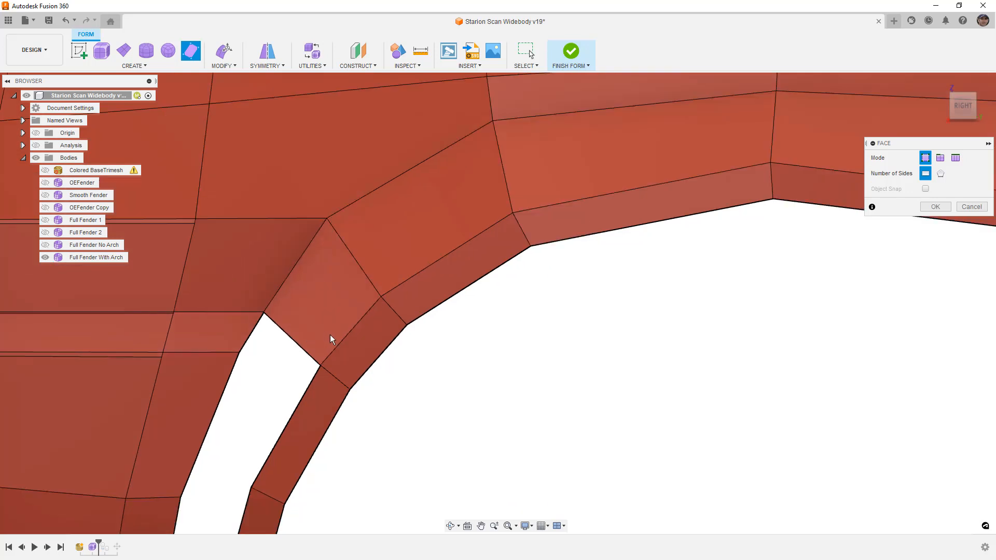
middle_drag(325, 358, 321, 301)
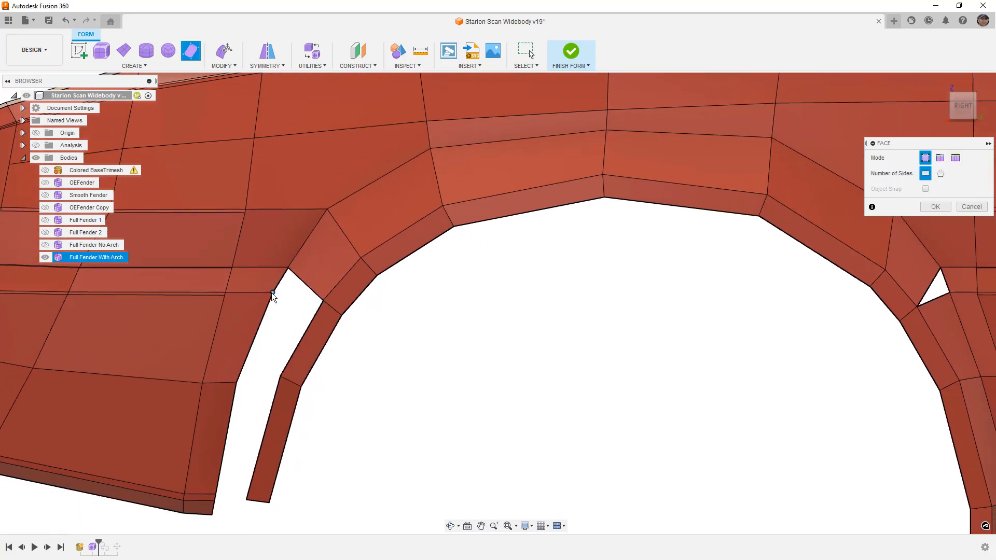
Bridge the middle of the front gap with a four-sided face starting one horizontal line lower, leaving a triangular opening above it.
click(323, 301)
click(280, 377)
click(237, 382)
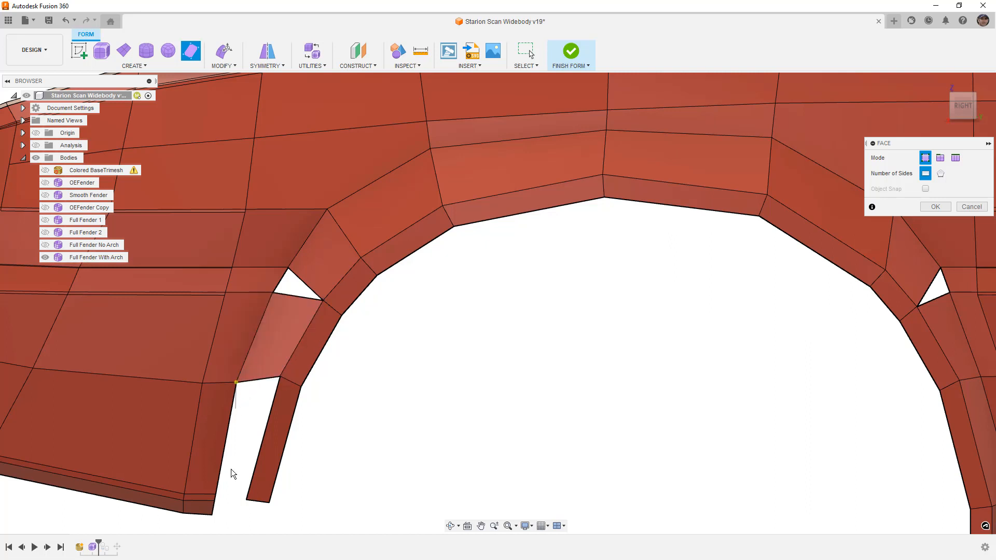
Extend the front-side bridge with a four-sided face down to the upper line of the paired edges at the fender's bottom.
click(215, 494)
click(246, 499)
click(280, 377)
scroll(282, 376, down, 2)
middle_drag(317, 426, 336, 362)
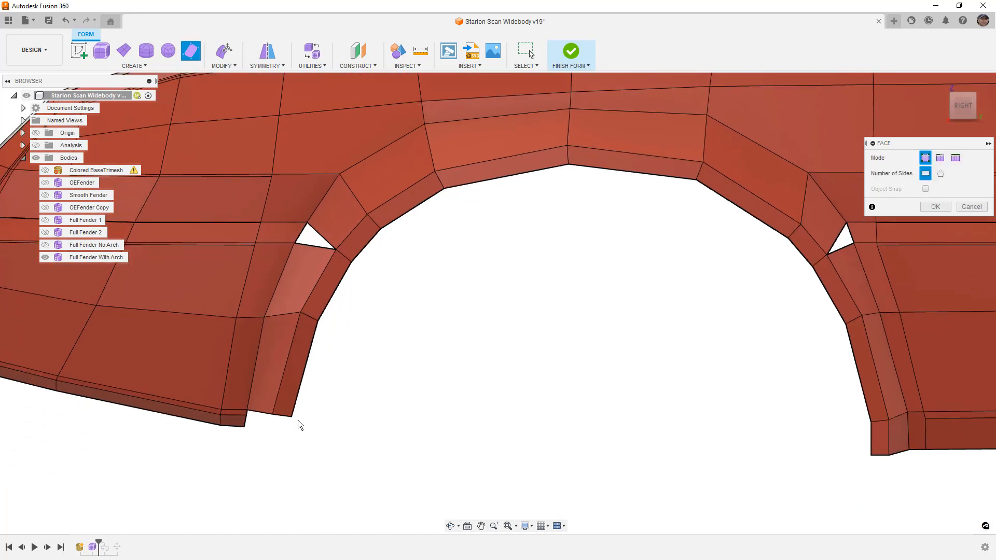
scroll(275, 429, up, 3)
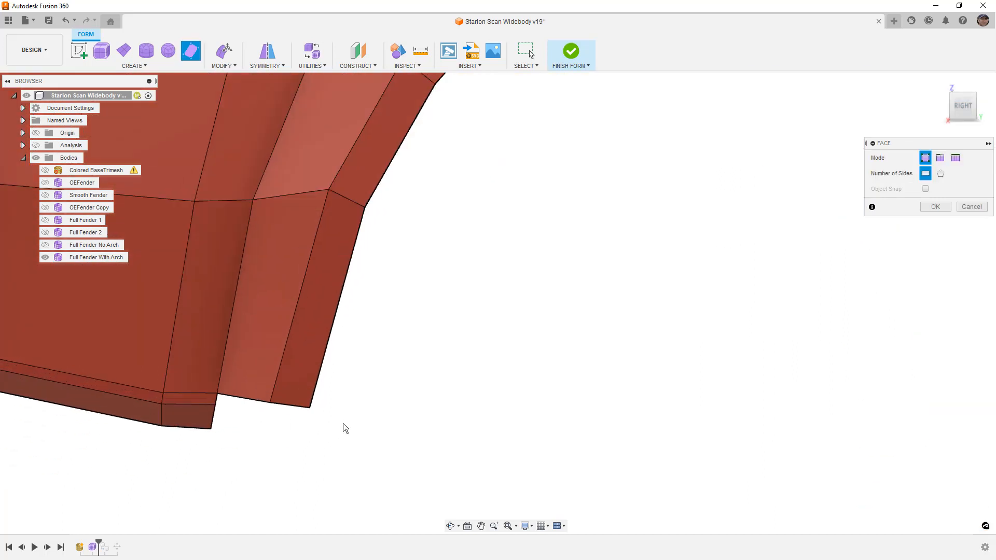
scroll(308, 425, down, 3)
click(935, 206)
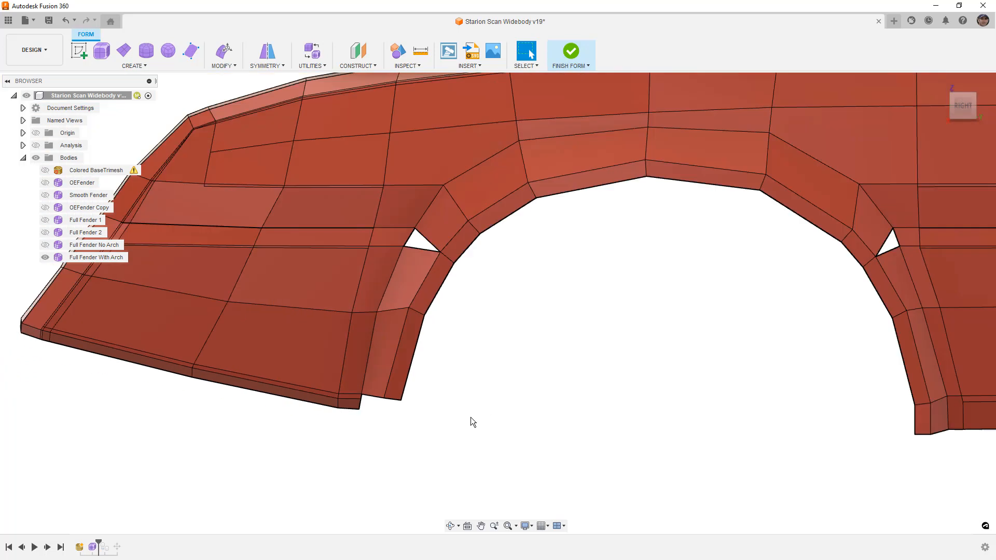
Examine the fender's surface in smooth display around both triangular gaps and the arch transitions, and return to box display.
scroll(479, 418, down, 3)
middle_drag(614, 396, 487, 418)
key(alt+3)
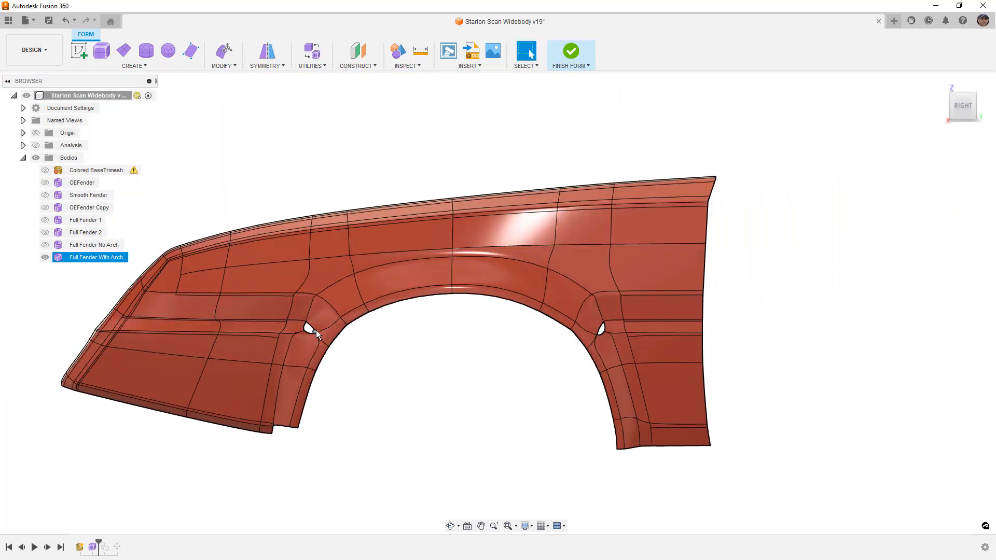
scroll(314, 332, up, 3)
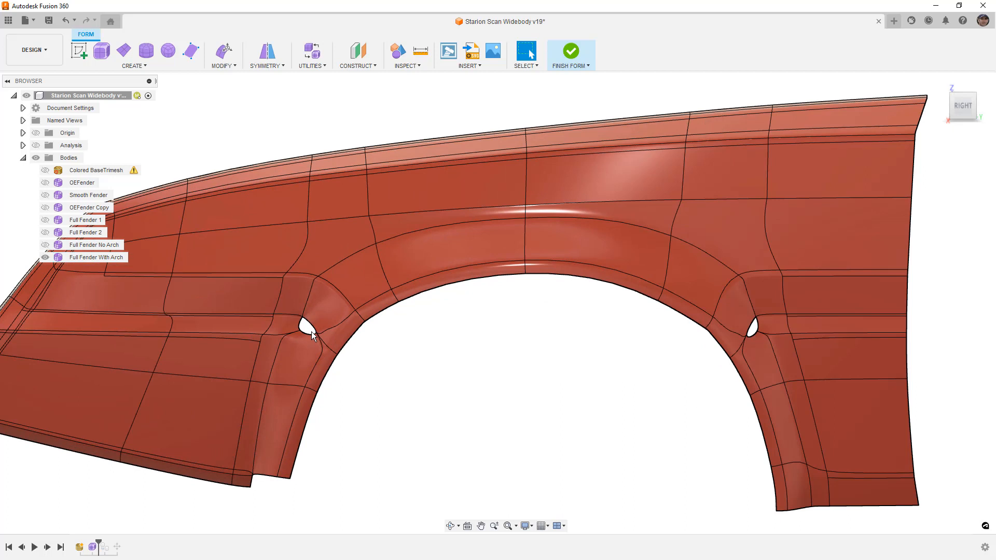
scroll(512, 354, down, 3)
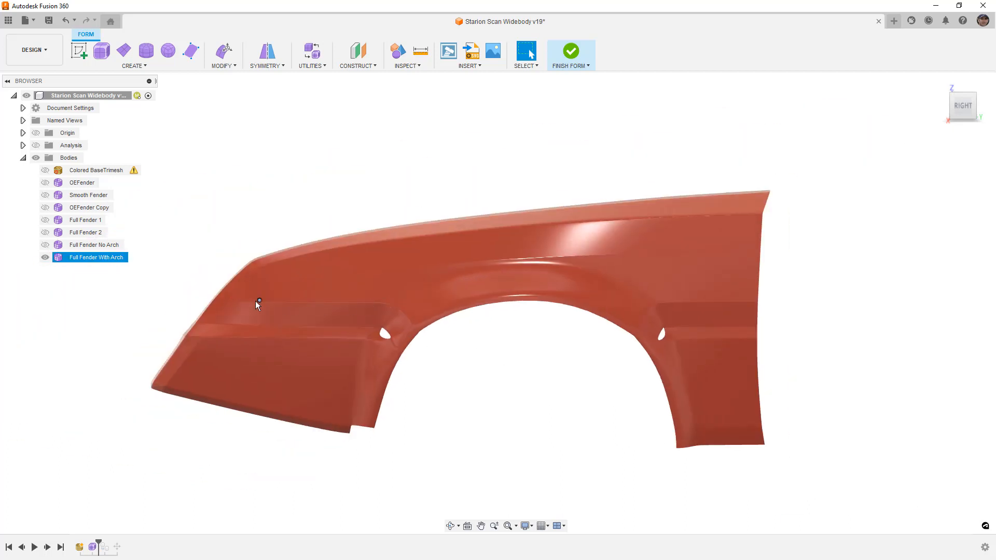
scroll(382, 354, up, 4)
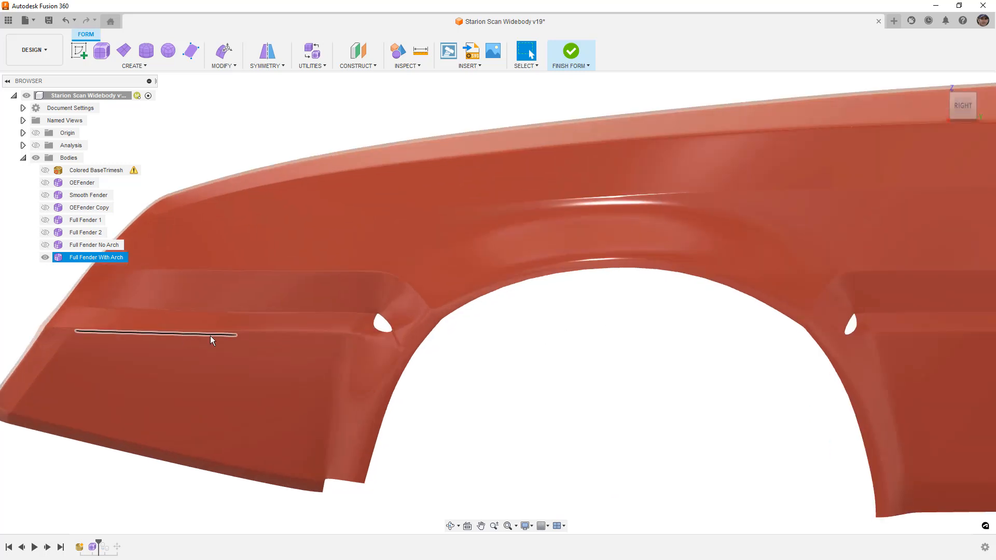
middle_drag(614, 311, 322, 319)
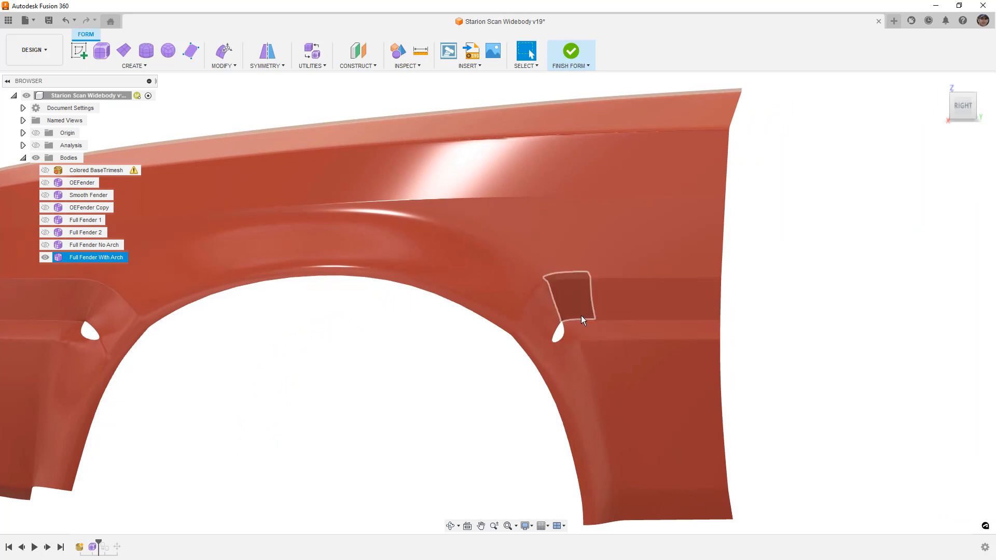
middle_drag(431, 369, 443, 368)
scroll(442, 369, down, 3)
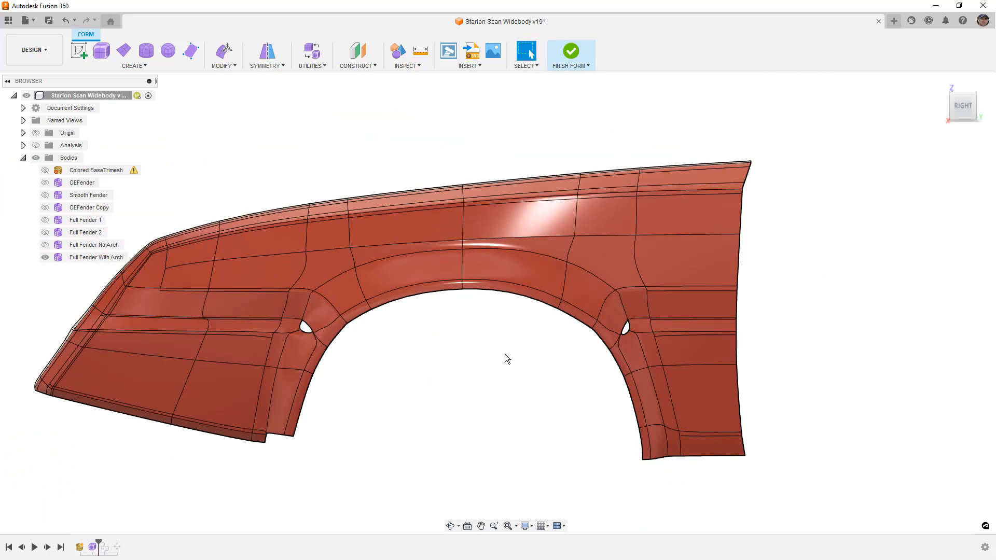
key(alt+1)
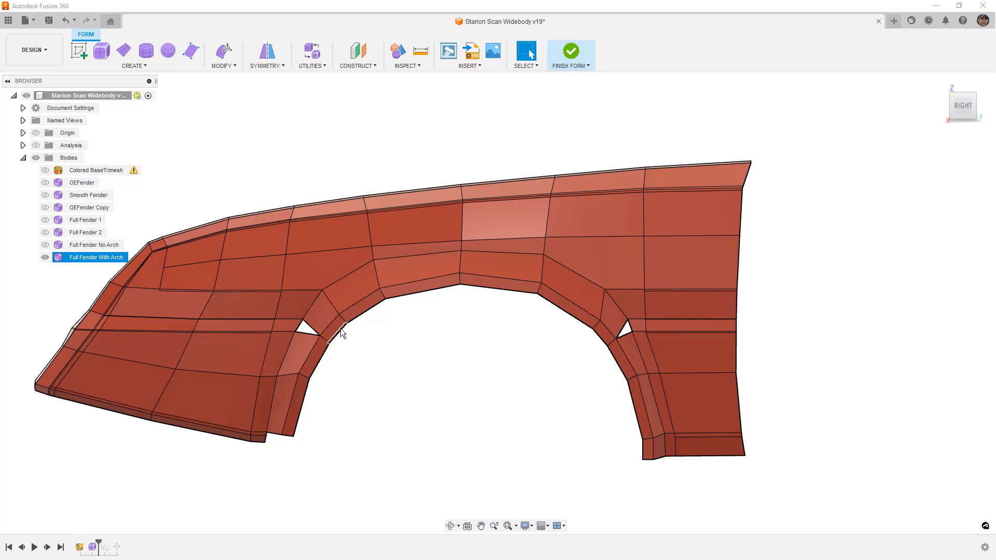
Insert points from the fender's upper front corner across the bridge and flange to the inner lip edge, forming a new edge line.
scroll(396, 307, up, 2)
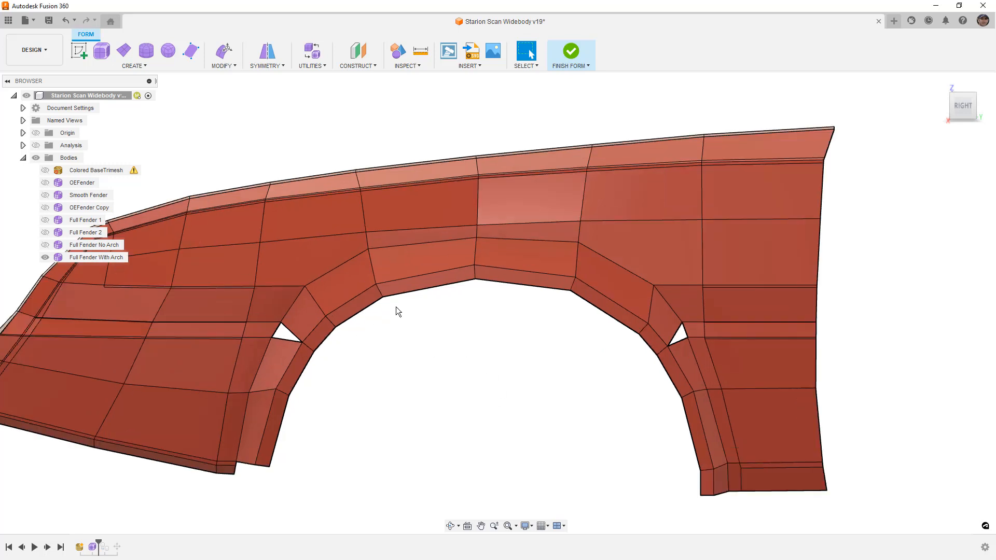
click(222, 66)
click(232, 124)
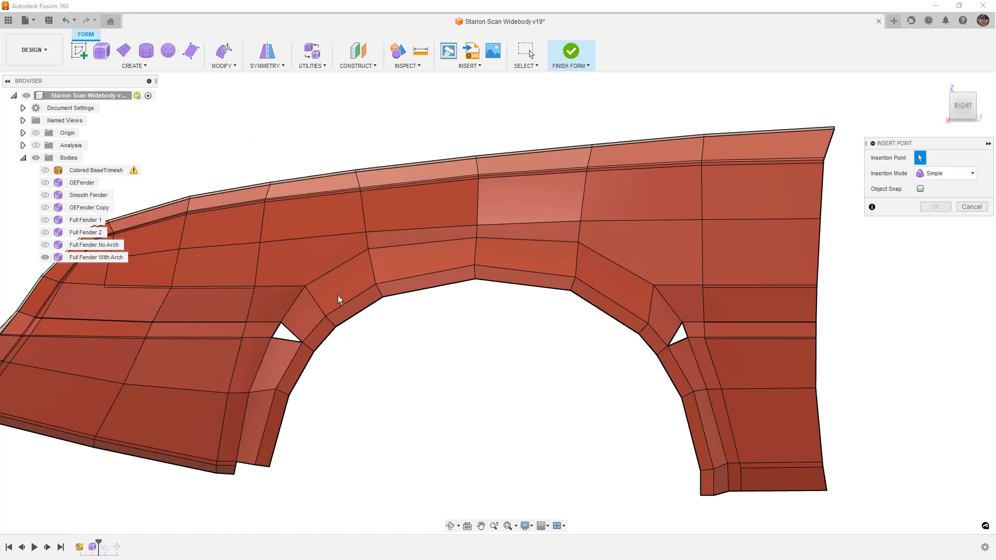
scroll(337, 300, up, 1)
click(292, 283)
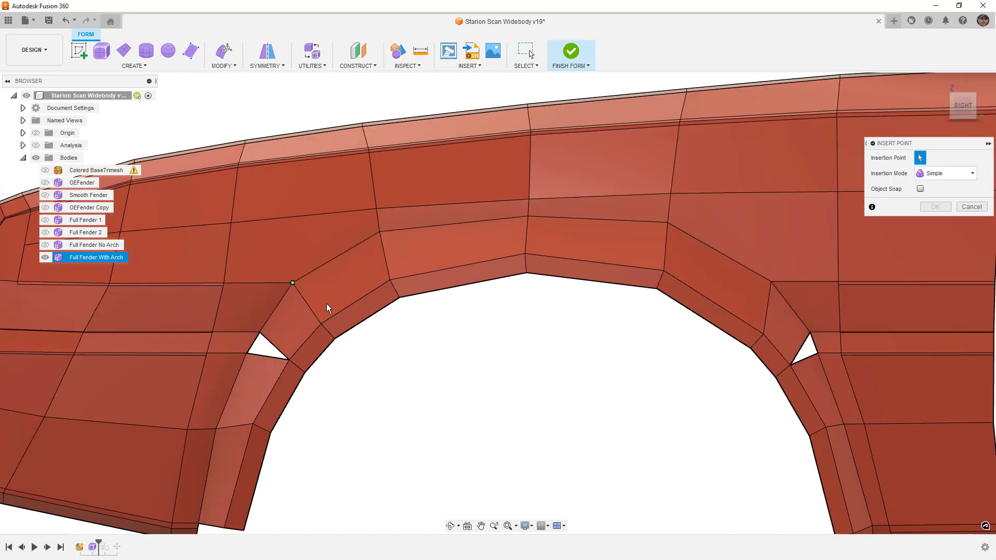
click(347, 328)
scroll(387, 362, up, 3)
shift+middle_drag(387, 362, 381, 340)
click(219, 377)
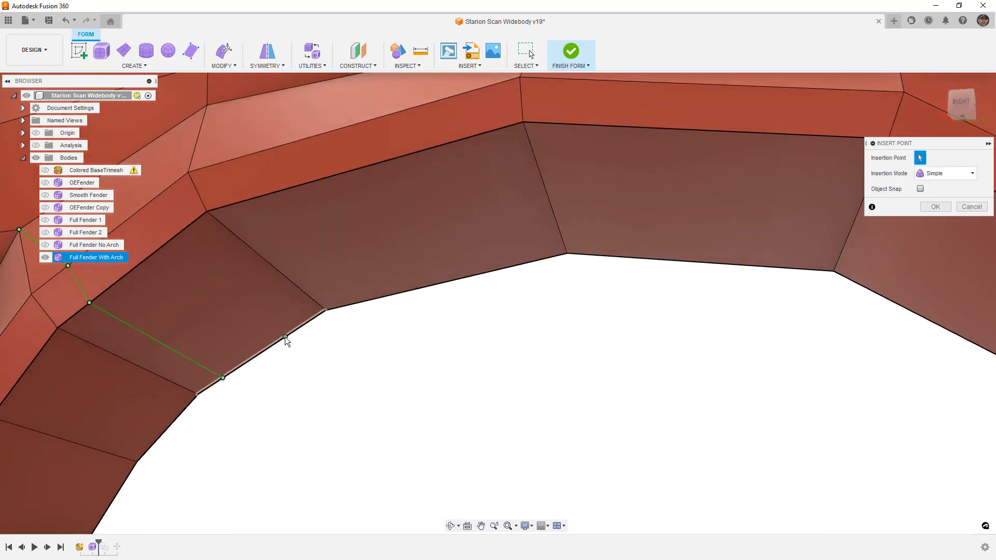
middle_drag(285, 337, 479, 330)
click(935, 206)
Delete the old edge line running across the flange just ahead of the newly inserted one.
double_click(226, 247)
key(Delete)
scroll(399, 279, down, 4)
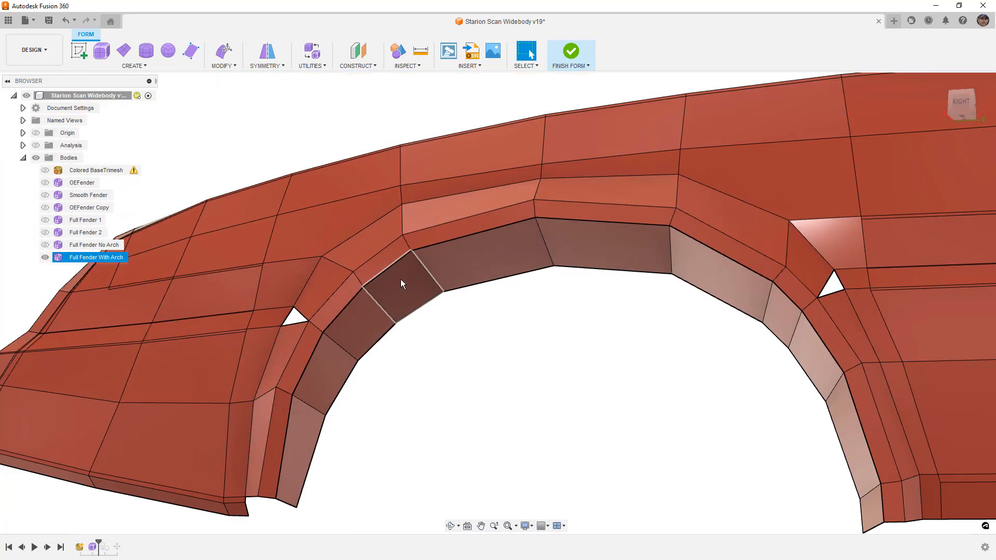
Insert points from the front triangular gap's upper corner across the bridge face and flange to the inner lip edge.
click(962, 108)
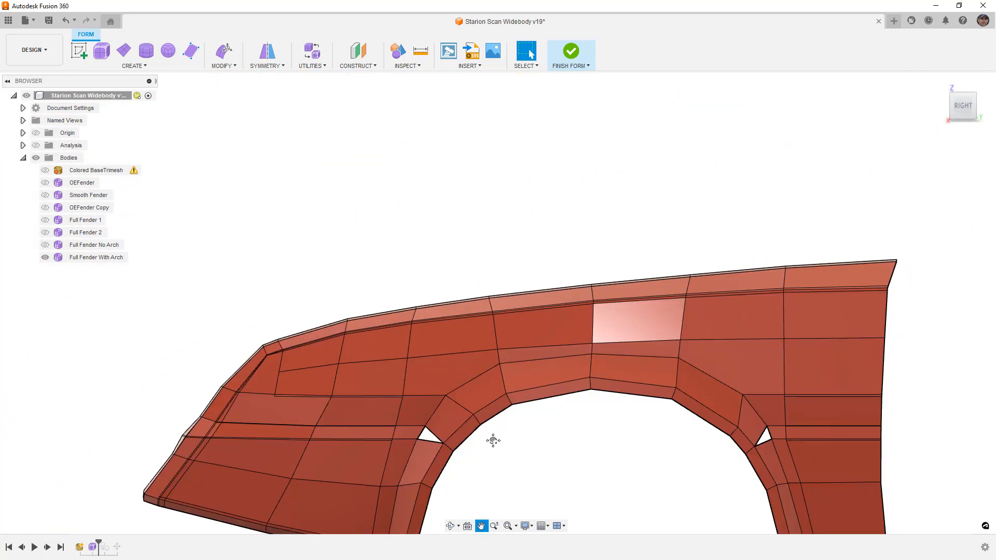
scroll(442, 352, up, 5)
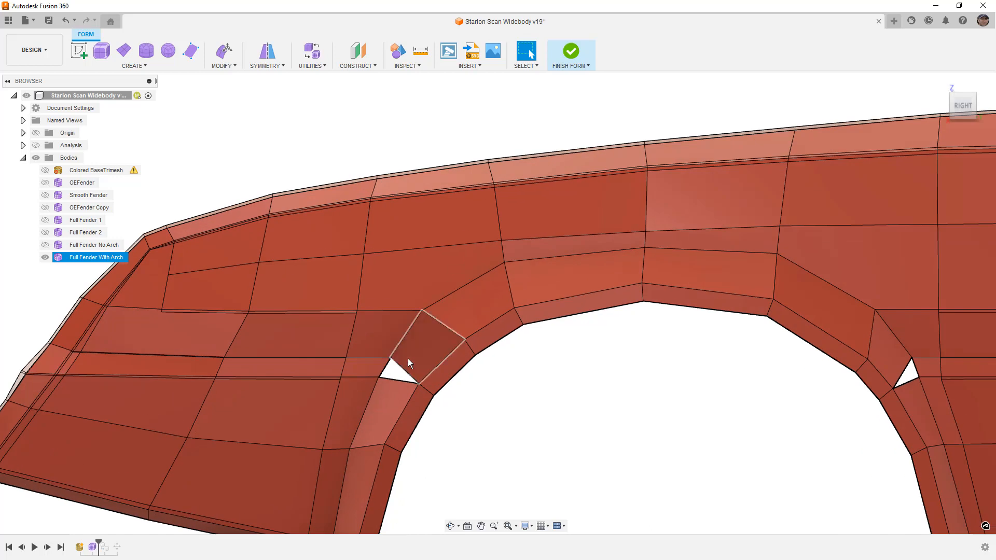
click(227, 67)
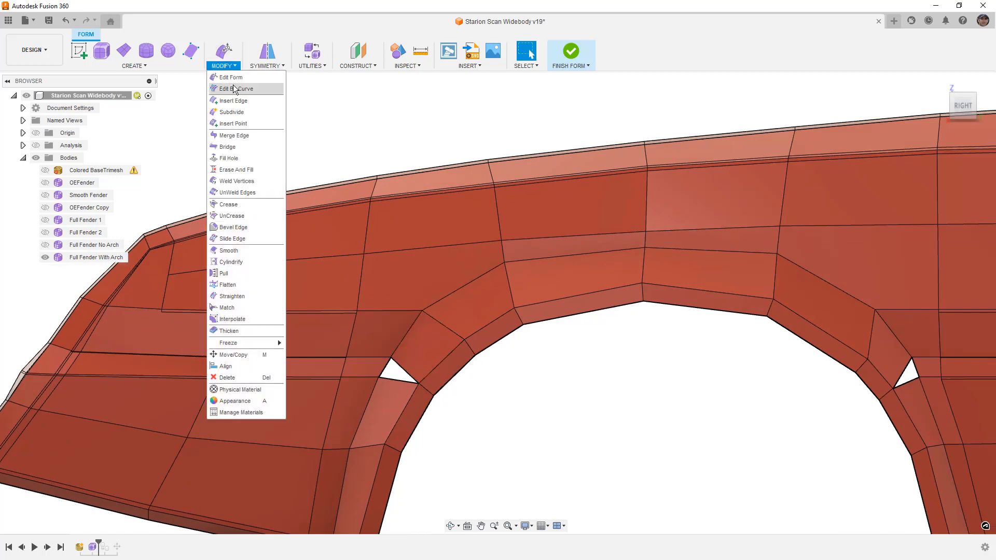
click(239, 124)
click(391, 357)
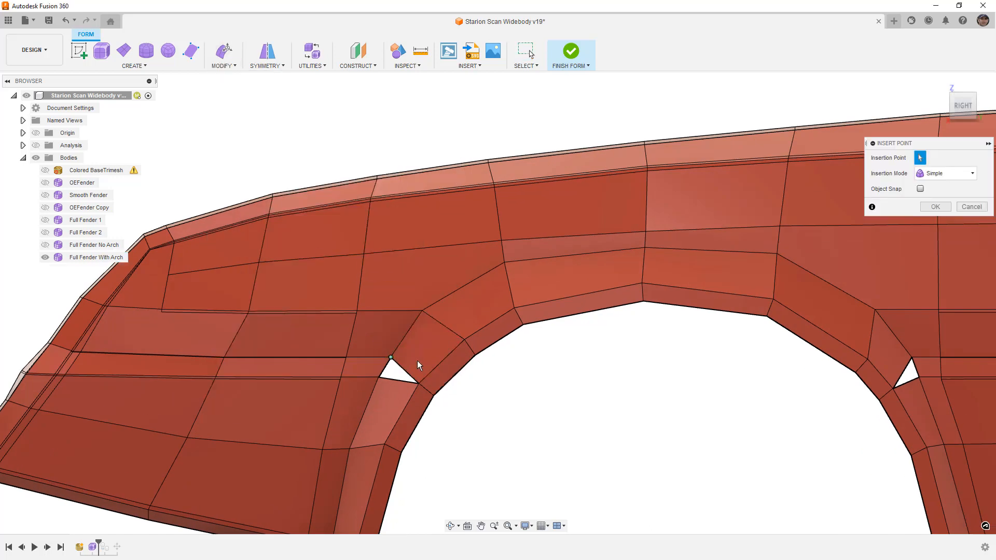
scroll(434, 366, up, 3)
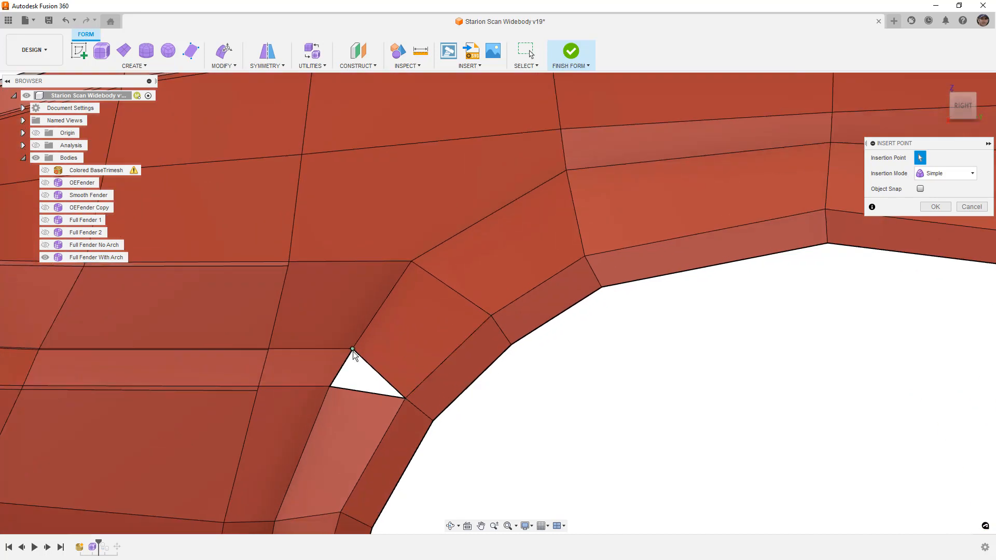
click(440, 365)
click(466, 388)
scroll(479, 370, down, 6)
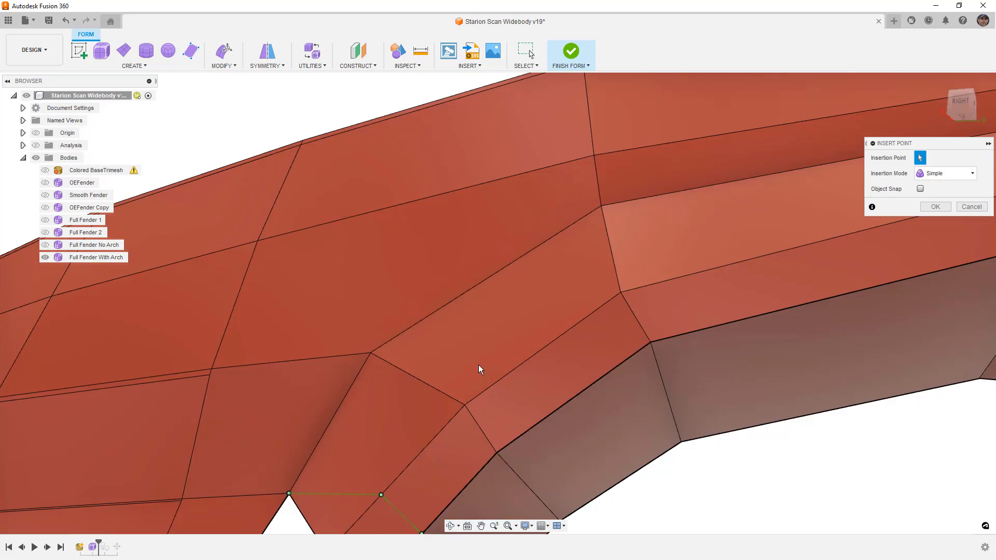
shift+middle_drag(508, 416, 489, 440)
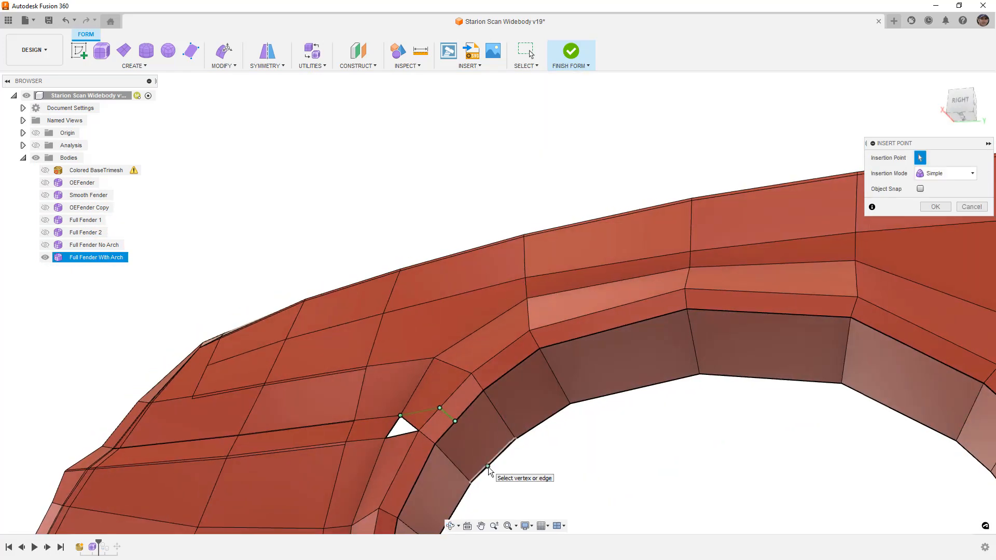
click(487, 466)
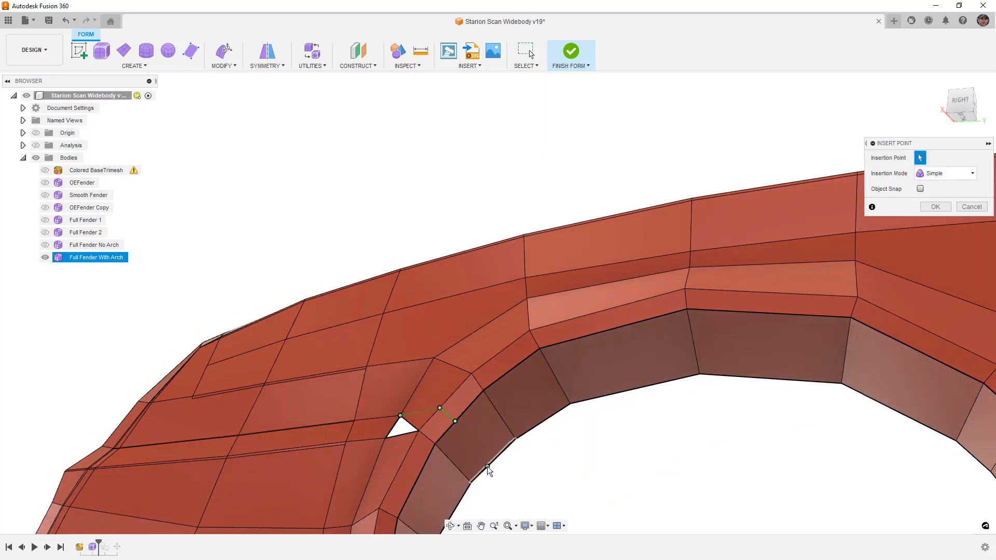
Delete the small triangular face next to the front gap to turn the opening into a four-sided hole.
double_click(409, 424)
shift+middle_drag(419, 429, 437, 444)
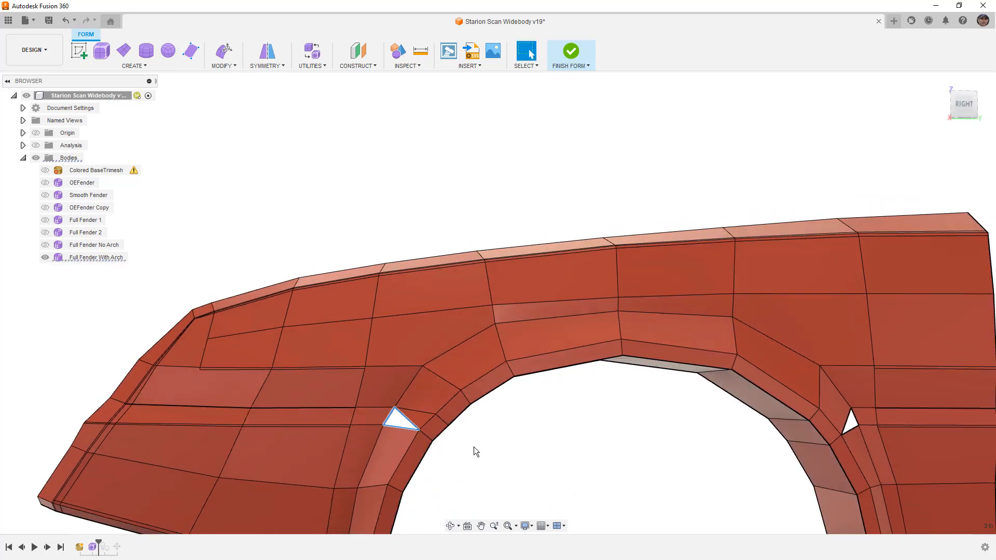
click(474, 446)
scroll(428, 421, up, 4)
click(409, 415)
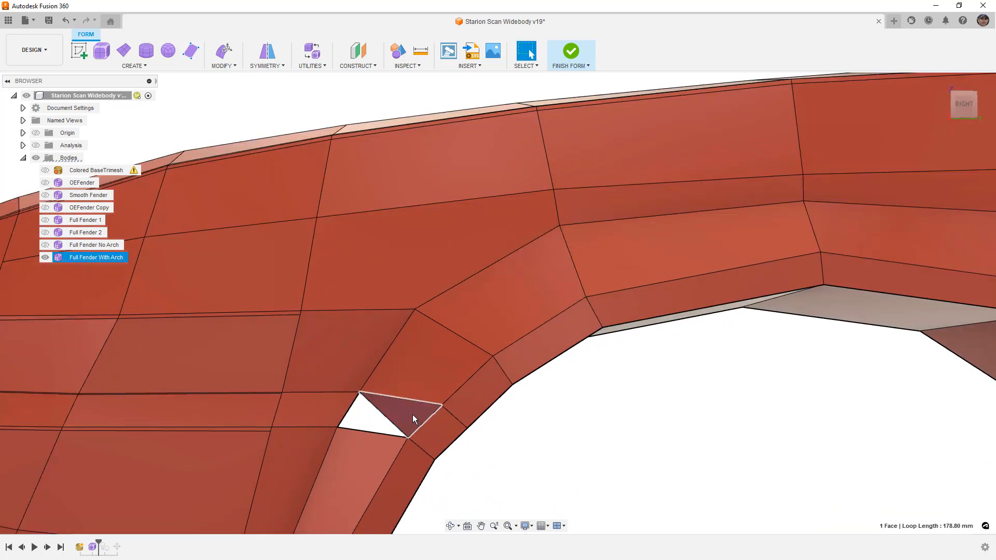
key(Delete)
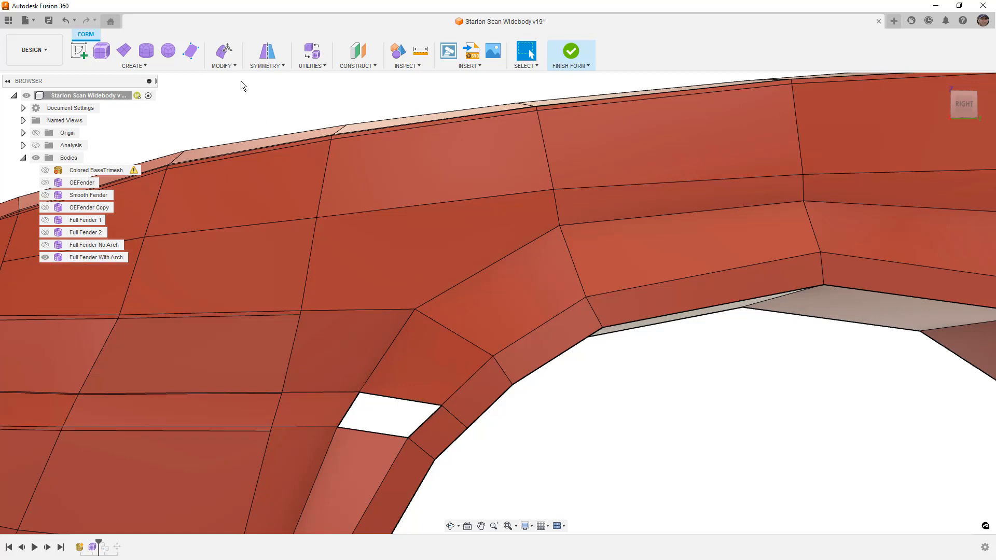
Close the four-sided hole at the arch's front with a new four-sided face between its existing corners.
click(191, 50)
click(359, 392)
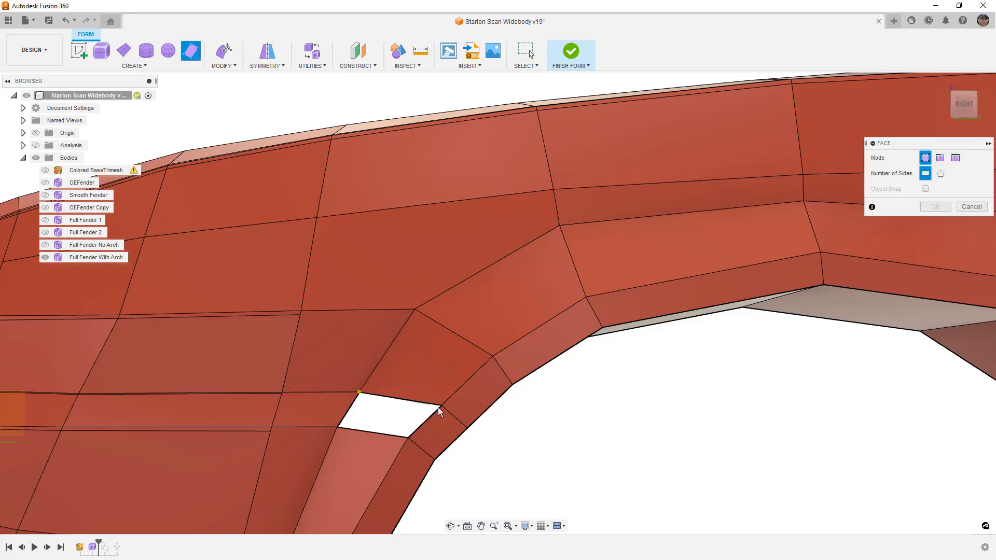
click(338, 427)
scroll(476, 385, down, 5)
shift+drag(501, 407, 534, 398)
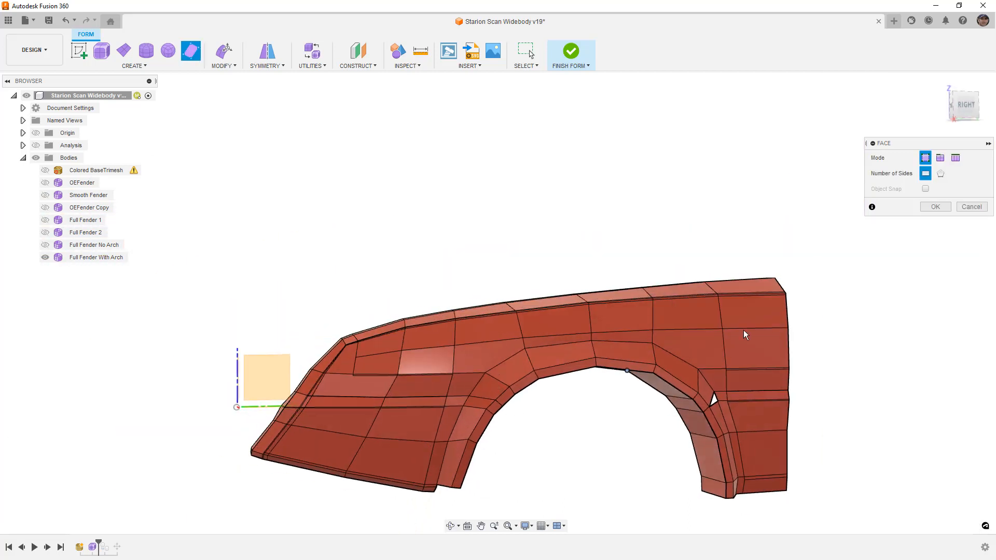
click(963, 107)
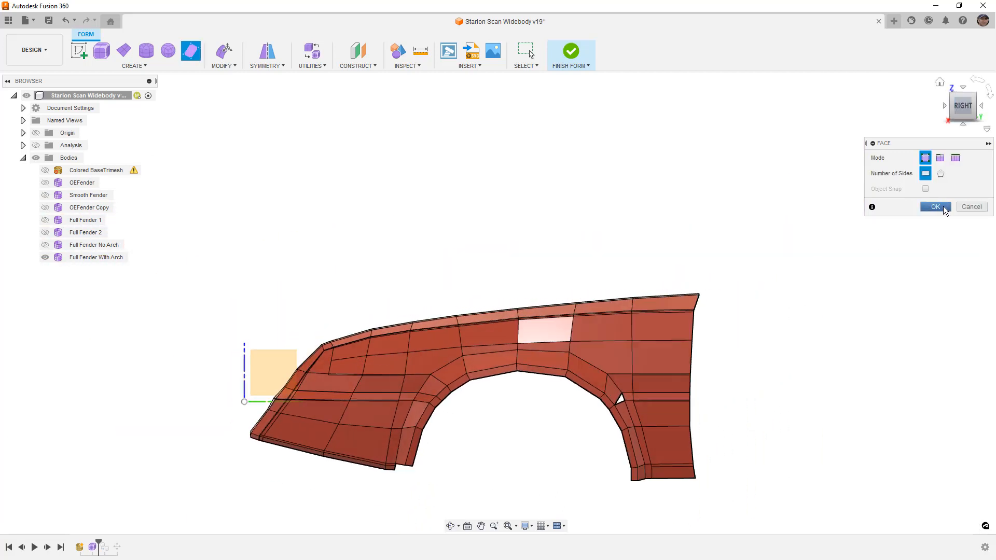
click(935, 206)
scroll(448, 421, up, 3)
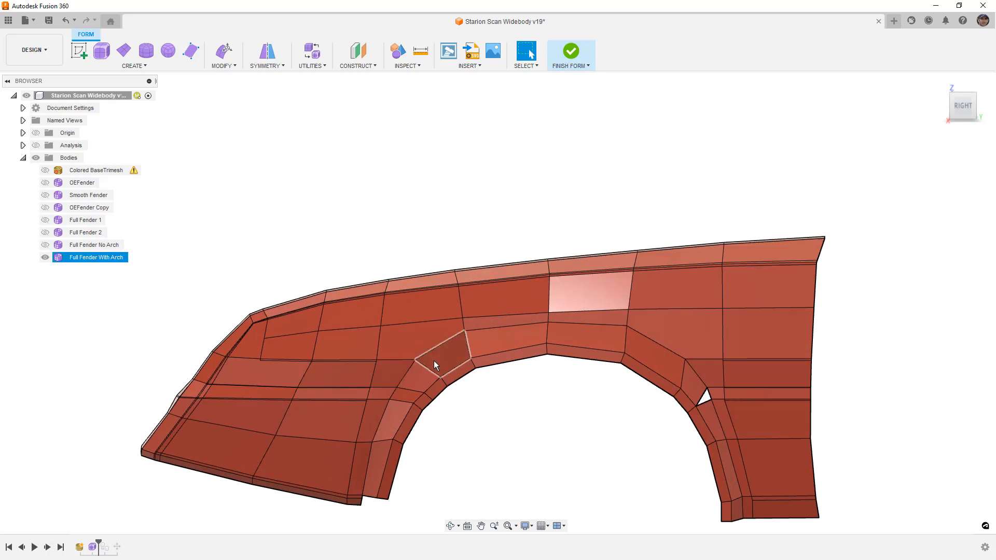
Insert points from the crease vertex above the arch's upper front, just behind the existing edge line, across the bridge and flange to the inner lip edge.
scroll(512, 382, up, 2)
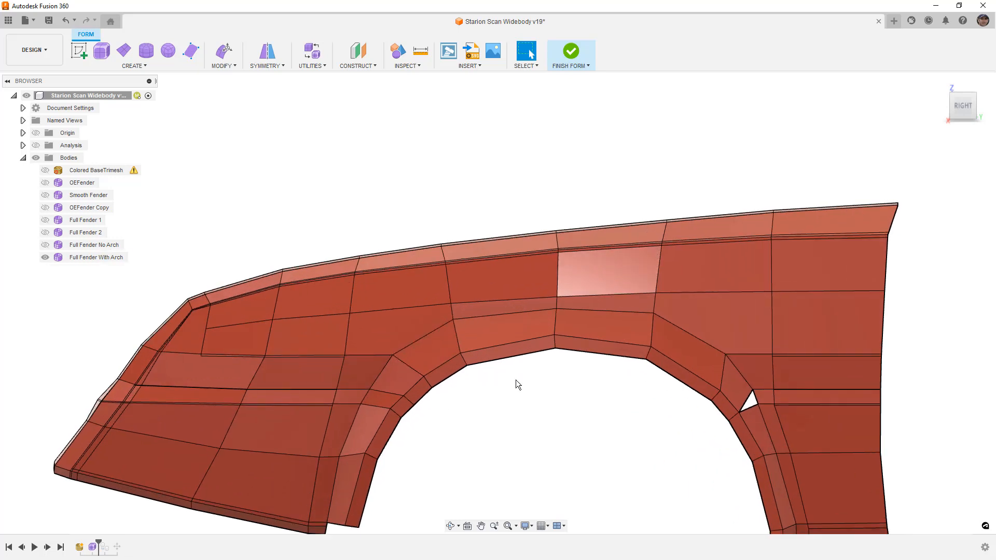
click(486, 327)
scroll(474, 324, up, 1)
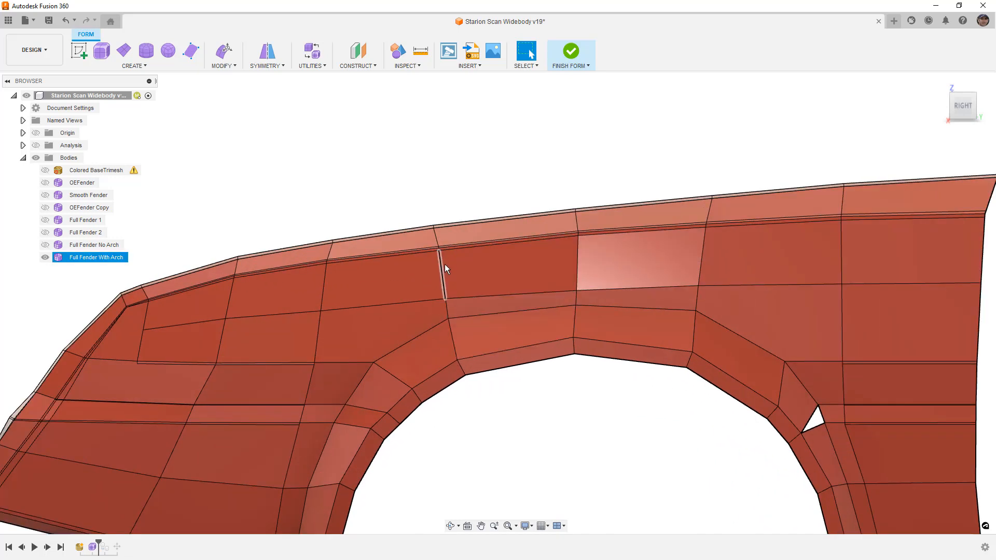
key(Escape)
click(224, 65)
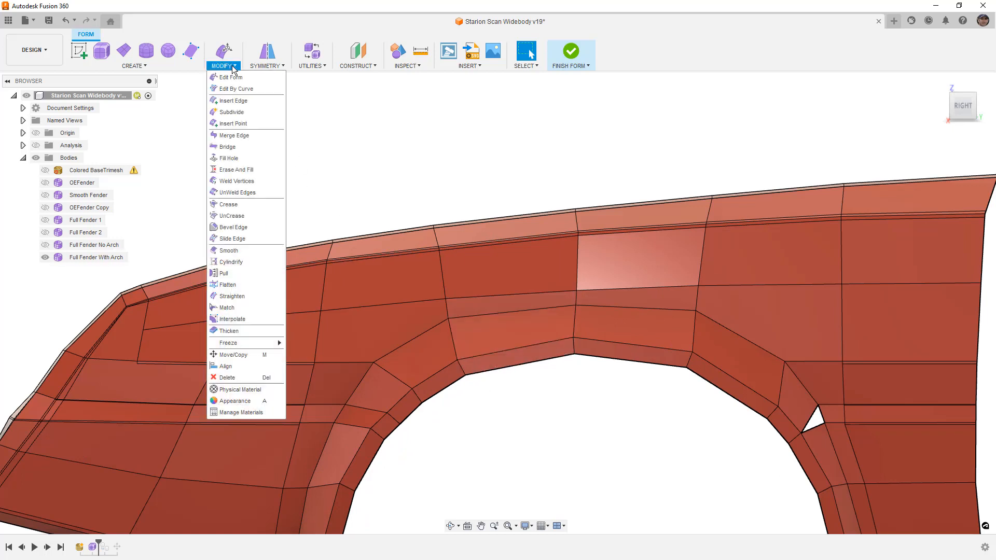
click(235, 124)
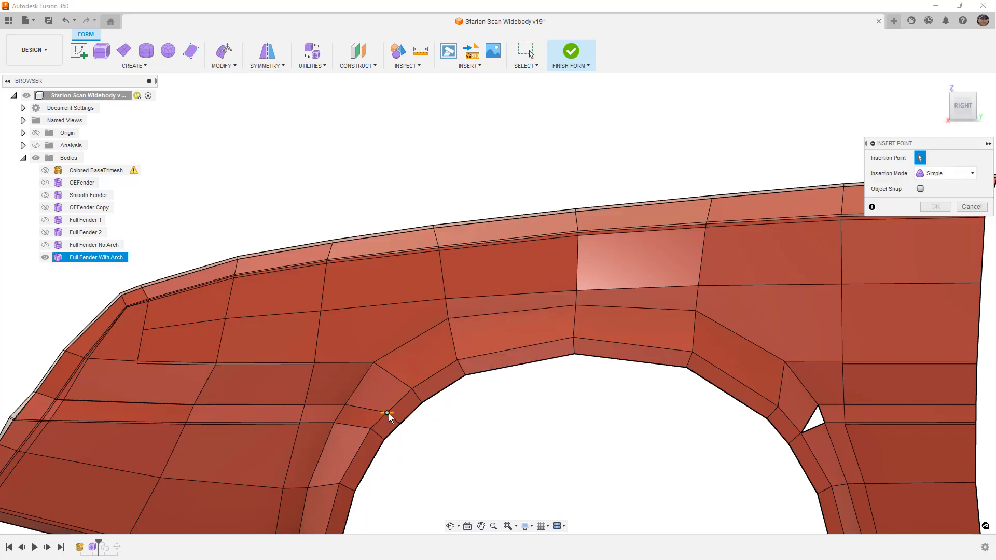
scroll(441, 280, up, 5)
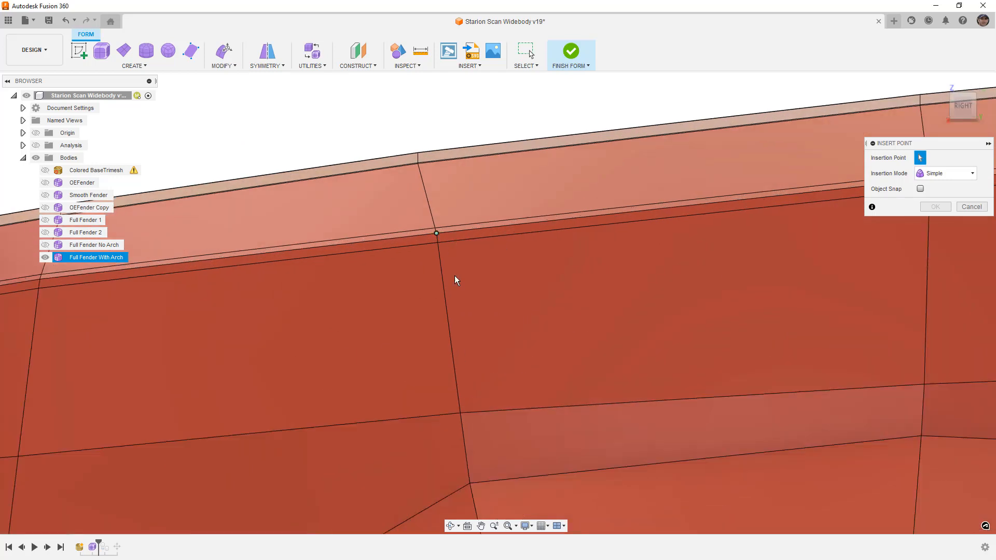
click(439, 236)
middle_drag(517, 499, 453, 381)
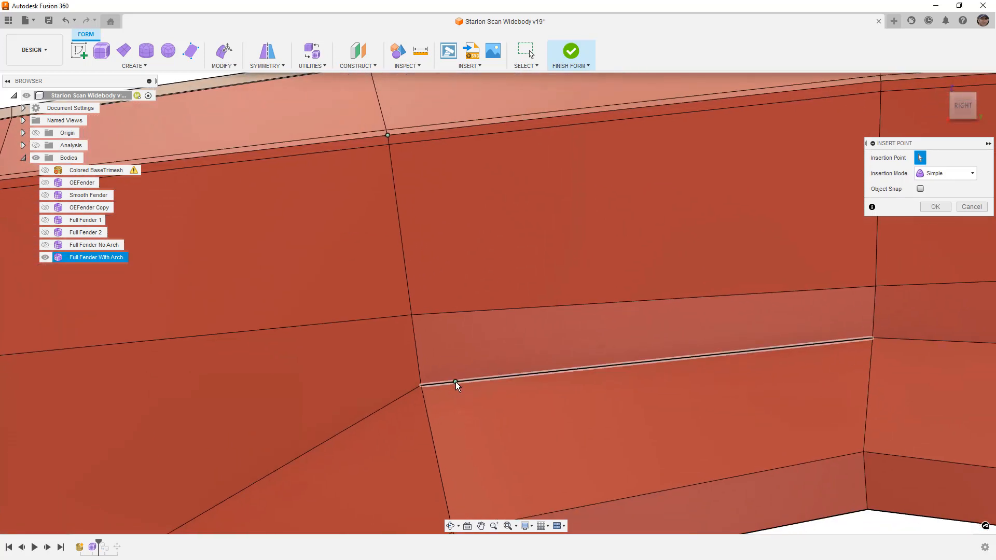
click(455, 381)
scroll(472, 410, down, 3)
click(468, 429)
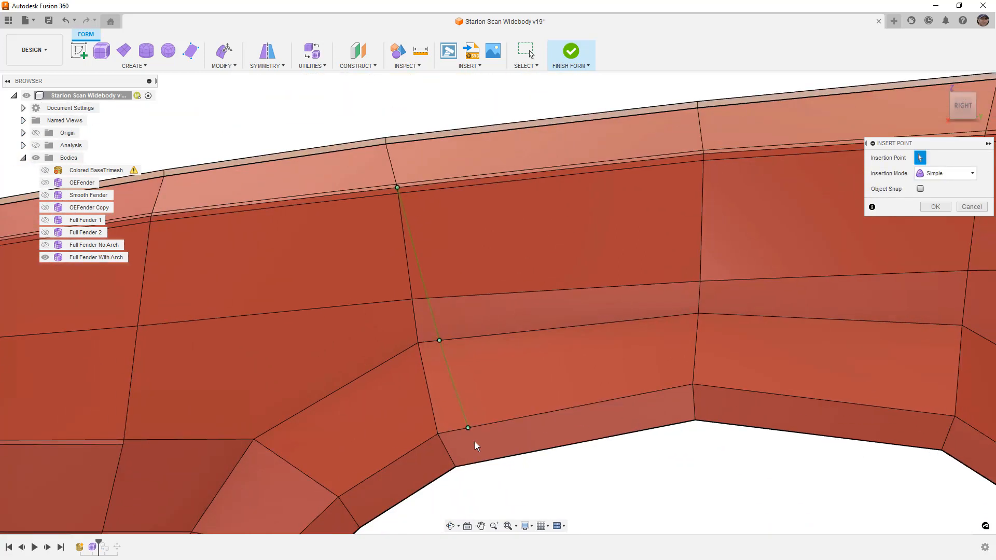
shift+middle_drag(496, 471, 479, 284)
scroll(491, 424, down, 7)
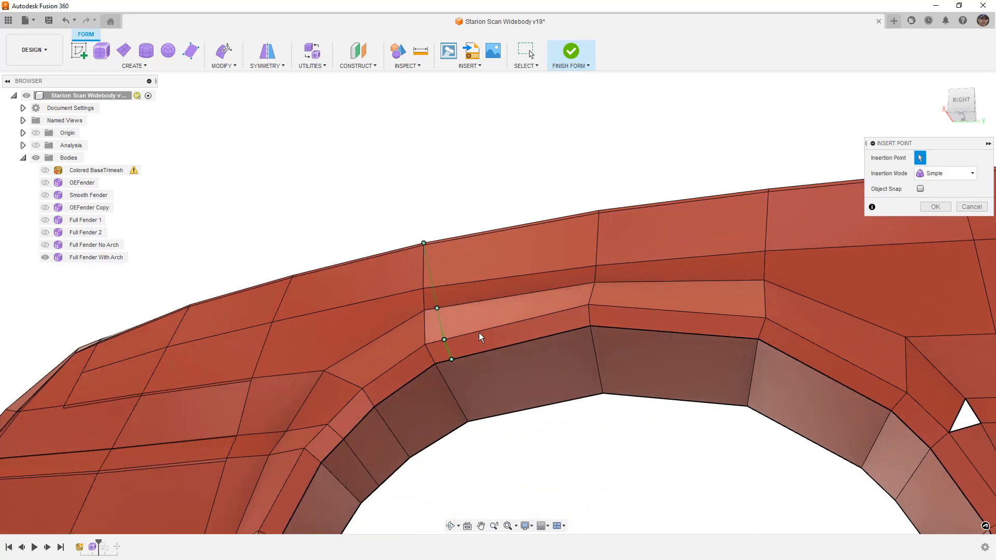
click(482, 418)
key(Return)
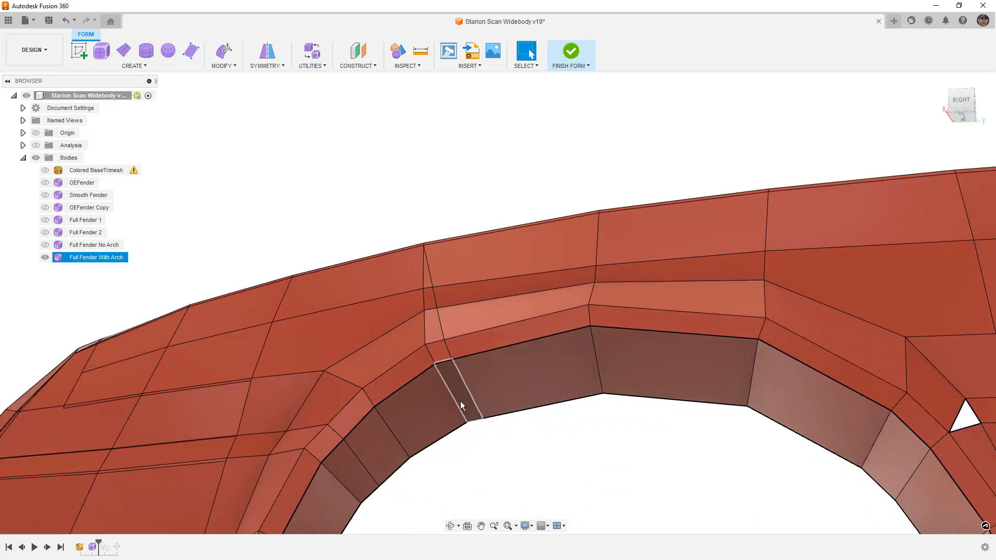
Delete the old edge line running beside the newly inserted one at the arch's upper front.
scroll(459, 401, down, 4)
shift+middle_drag(481, 388, 511, 409)
click(974, 110)
scroll(468, 484, down, 3)
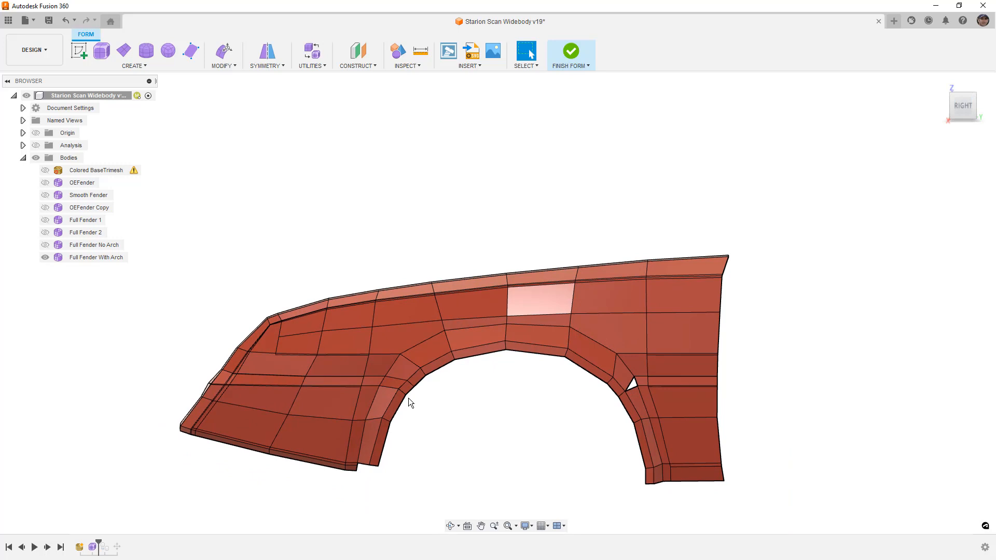
Insert points from the bridge's outer corner above the rear triangular gap across the bridge face and flange to the inner lip edge.
scroll(402, 419, up, 5)
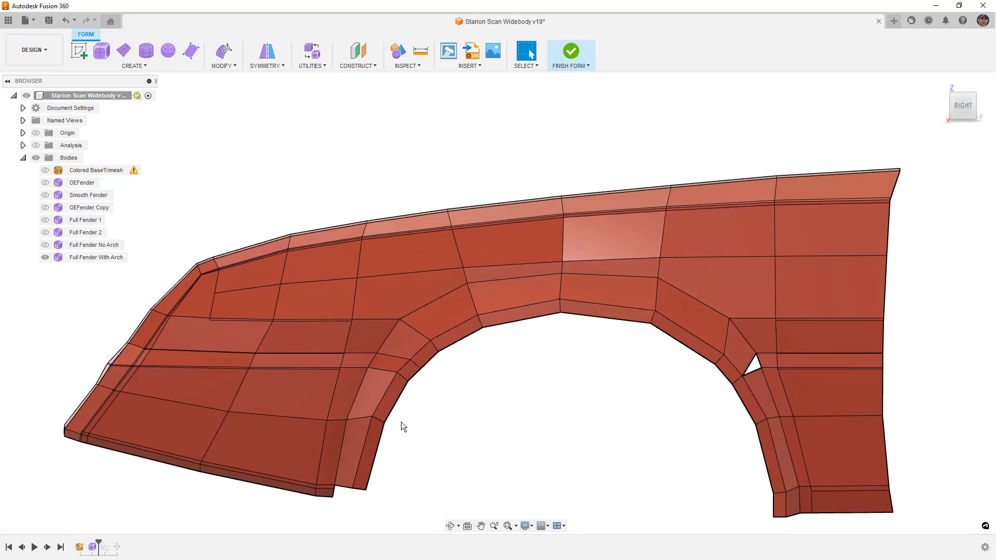
scroll(394, 422, up, 2)
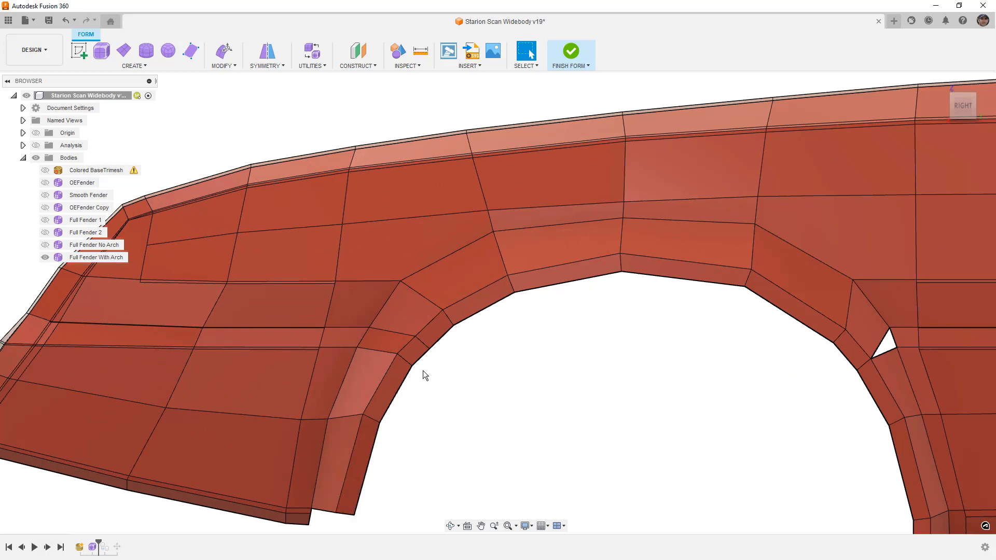
middle_drag(594, 379, 410, 391)
middle_drag(503, 403, 398, 405)
scroll(555, 335, up, 1)
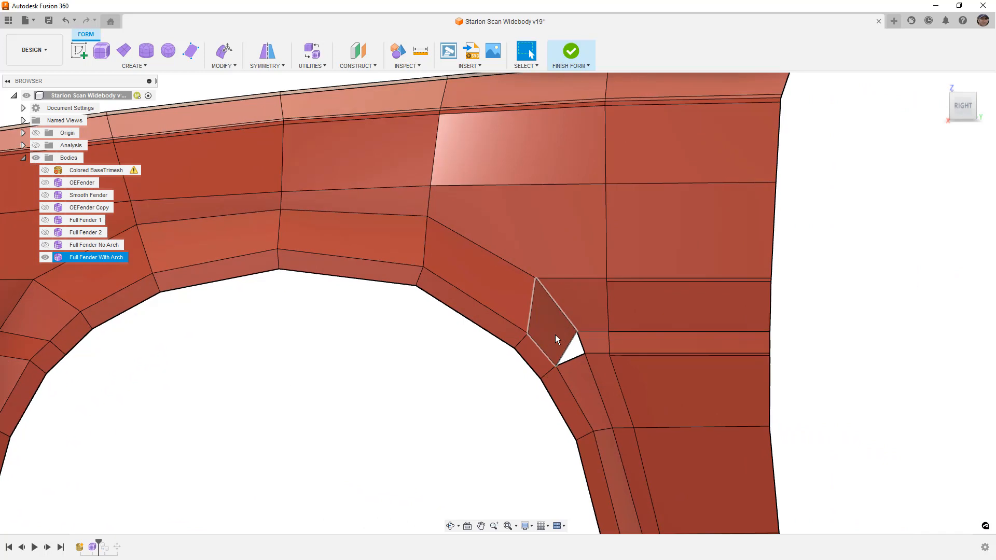
click(235, 66)
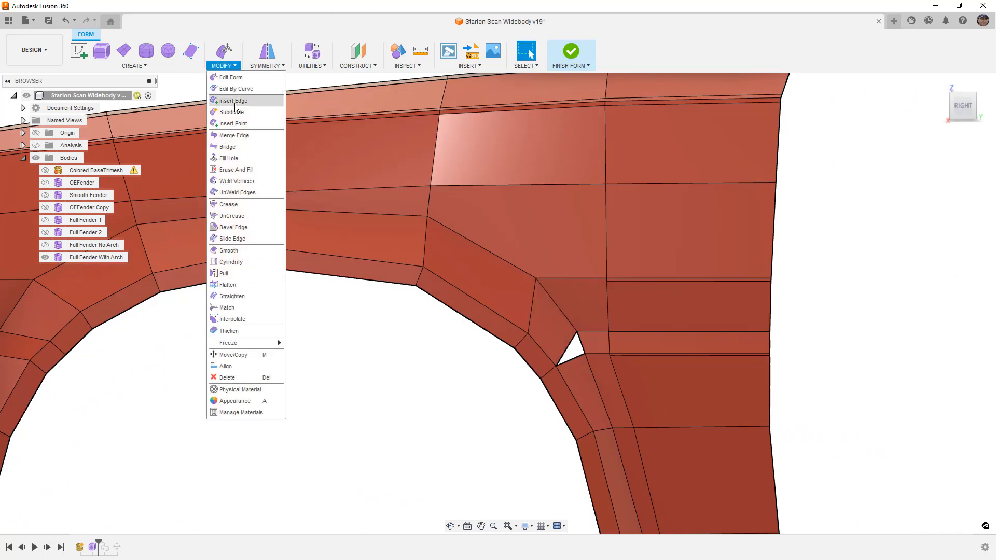
click(244, 115)
scroll(537, 281, up, 1)
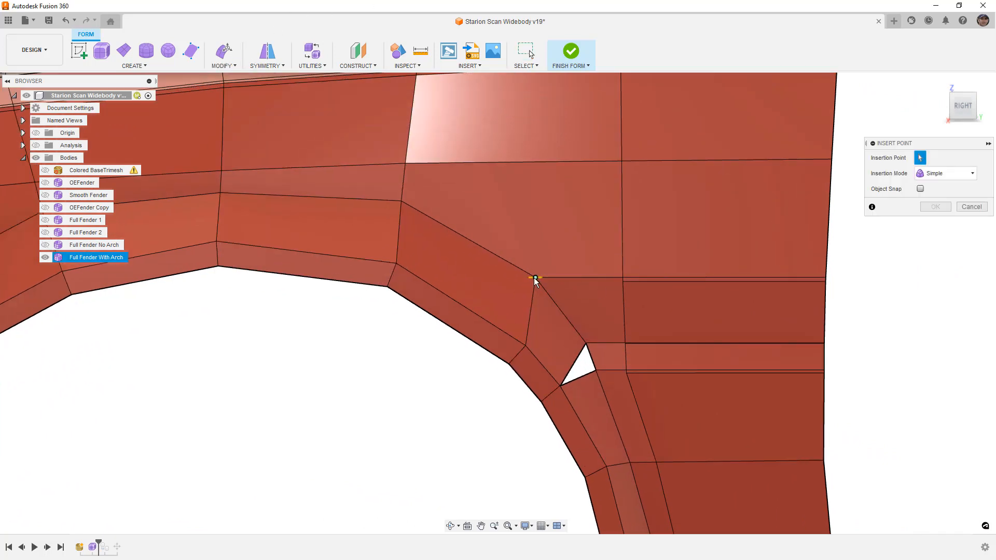
click(476, 314)
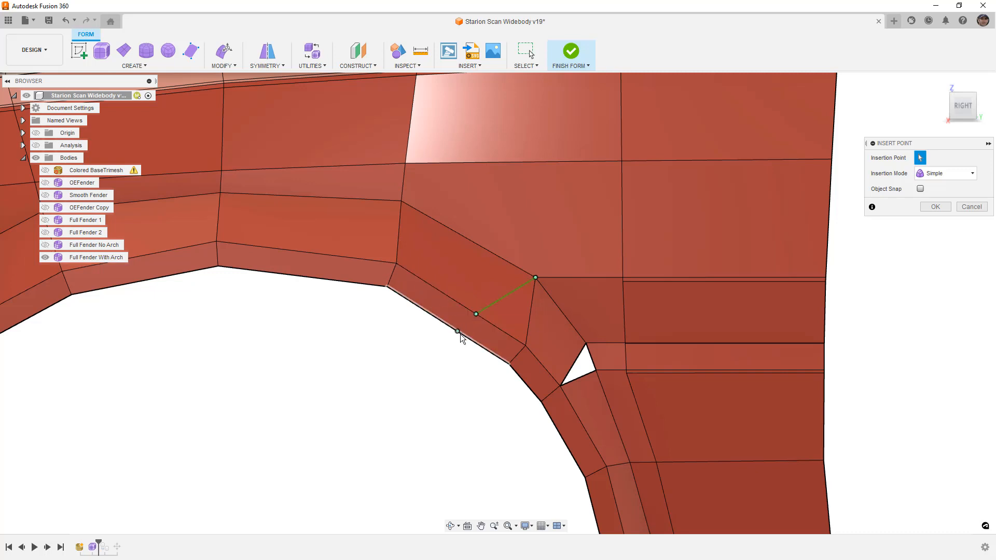
click(463, 334)
scroll(451, 361, up, 5)
shift+middle_drag(451, 361, 459, 340)
scroll(459, 340, down, 5)
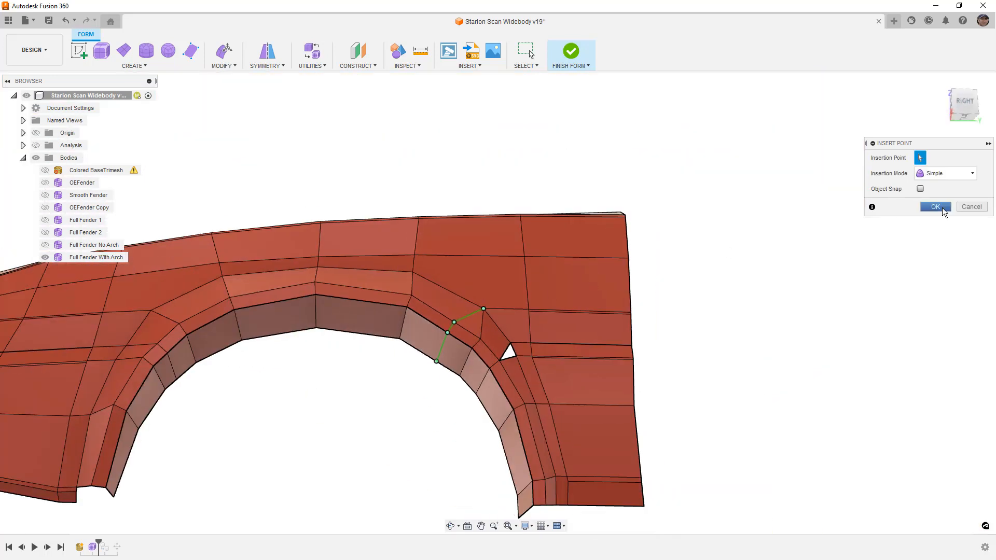
click(935, 207)
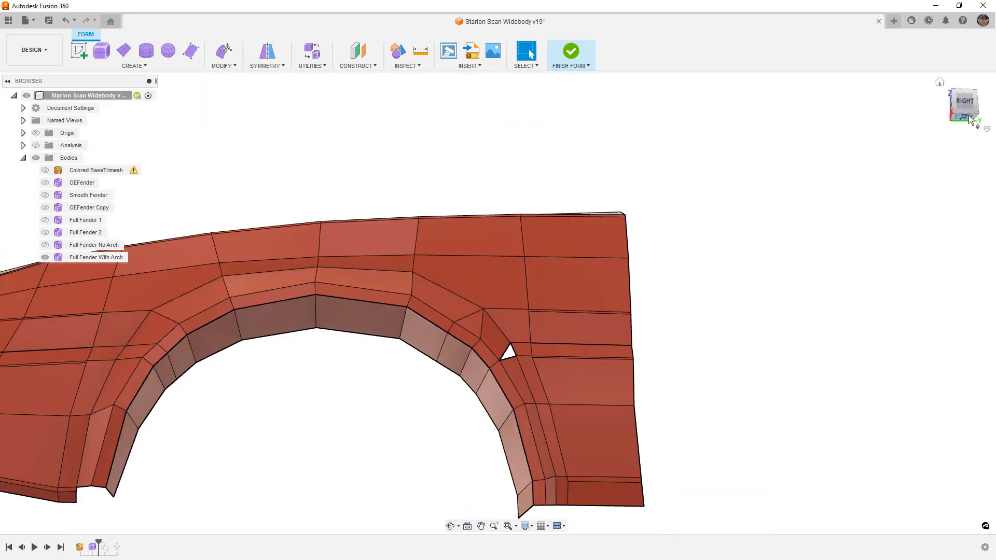
Delete the old bridge edge between the outer corner above the rear gap and the flange, keeping the flange edges below it.
click(961, 99)
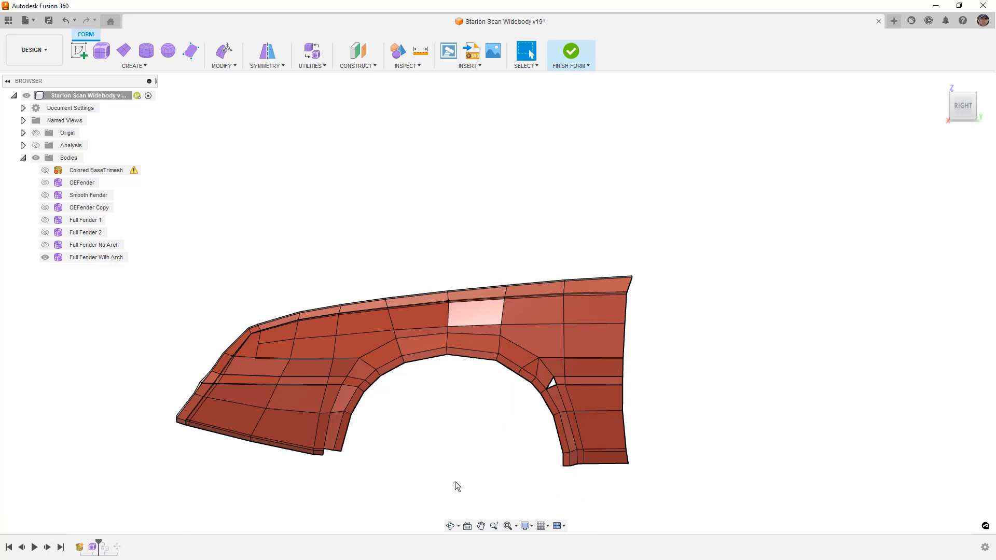
scroll(530, 384, up, 3)
double_click(542, 357)
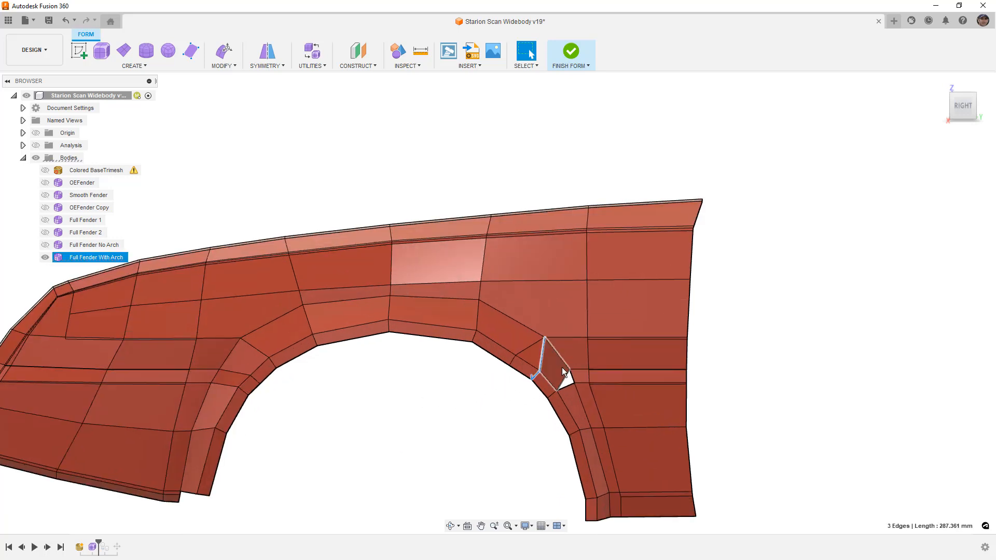
scroll(560, 363, up, 4)
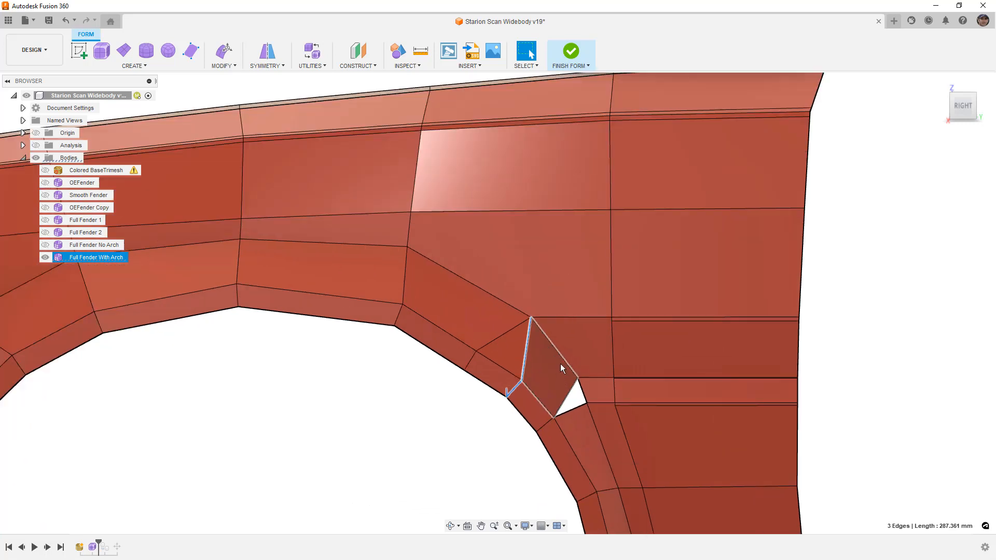
click(428, 454)
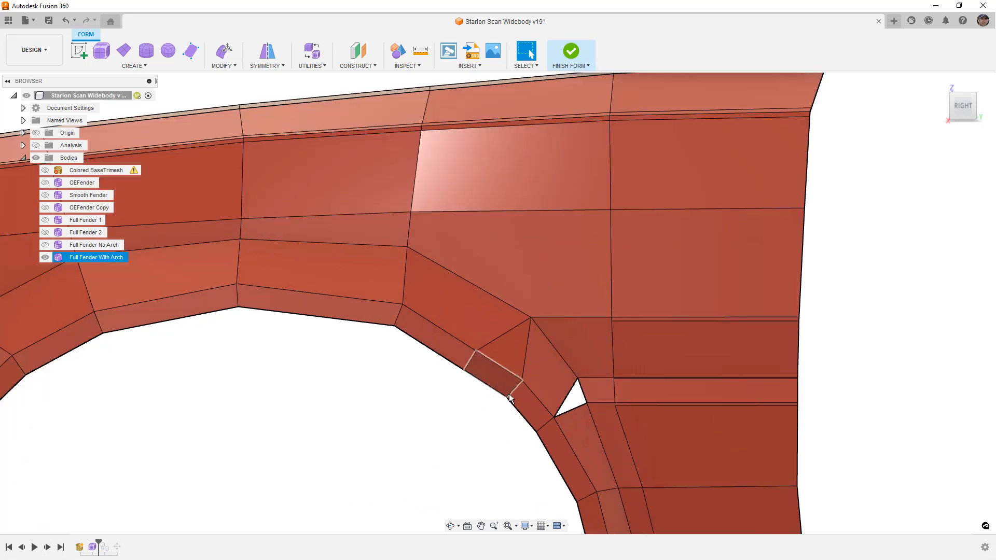
click(527, 344)
key(Delete)
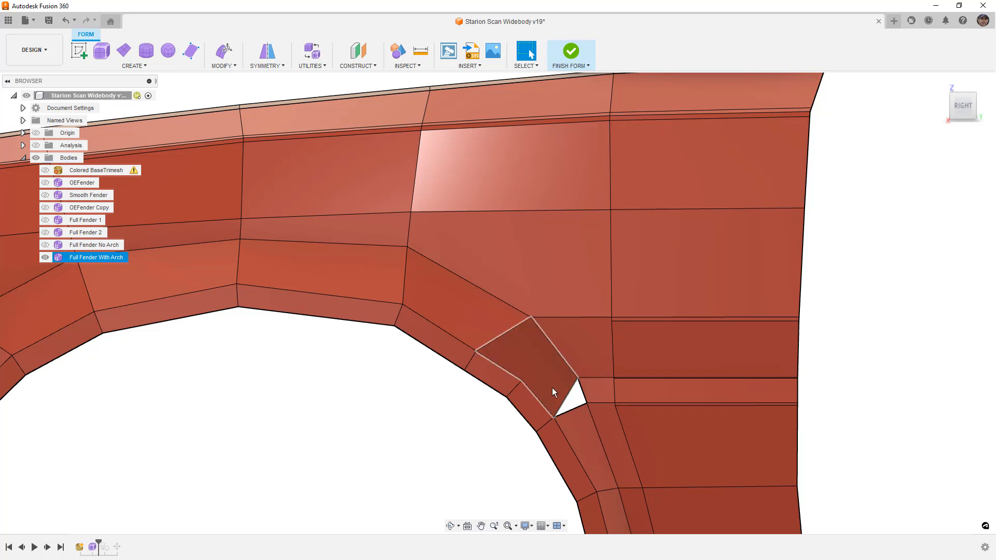
Insert an edge from the flange corner to the rear gap's upper corner and delete the triangular face below it to open a four-sided hole.
click(233, 65)
click(233, 123)
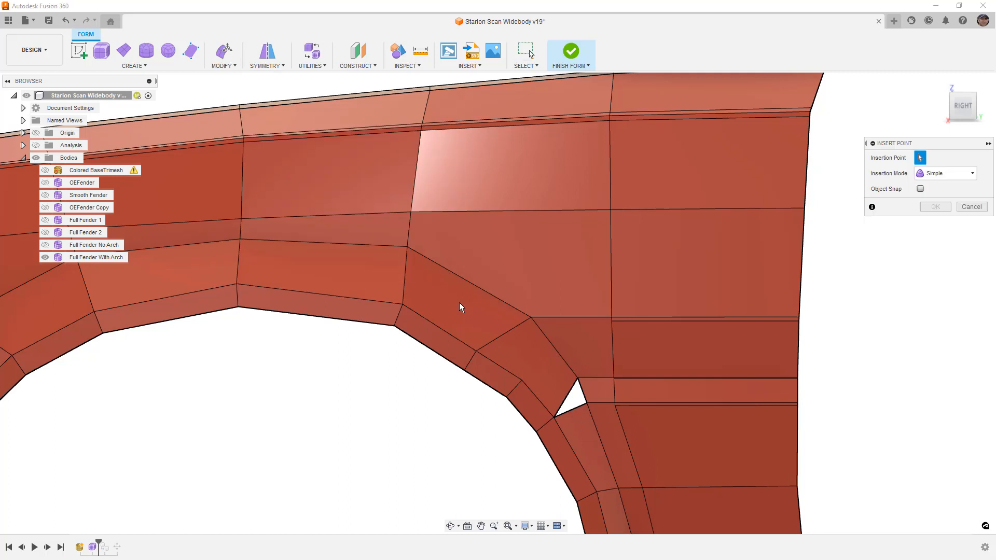
scroll(579, 378, up, 4)
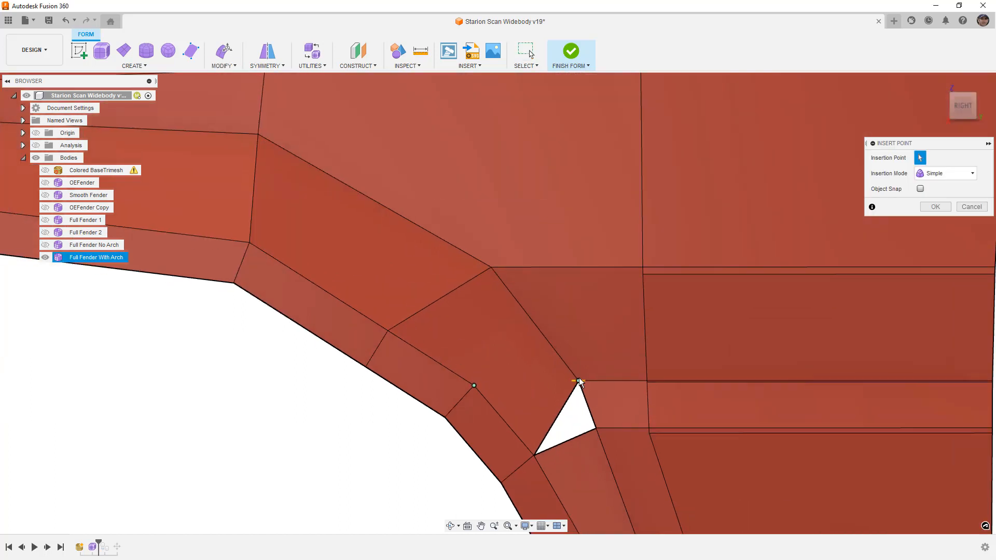
click(577, 380)
click(546, 403)
key(Delete)
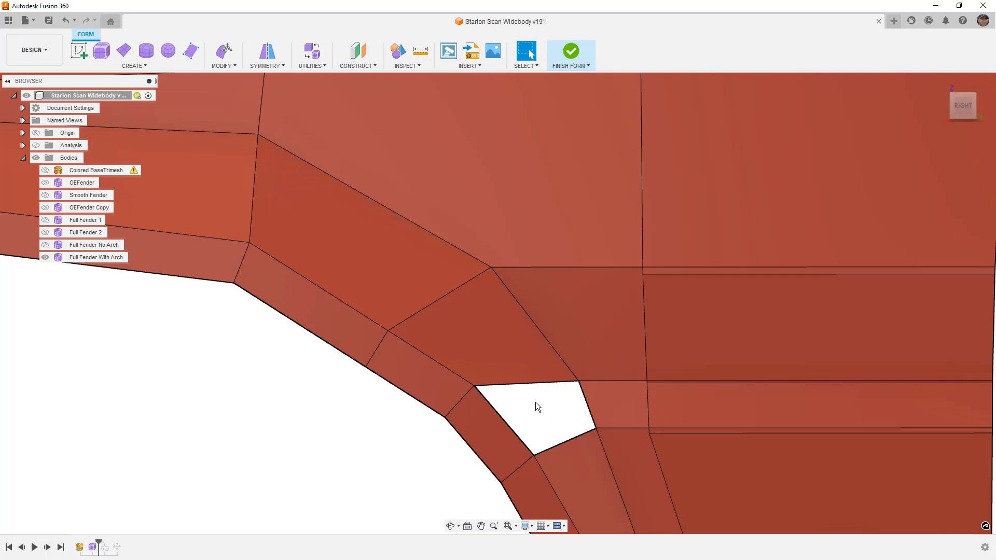
Close the four-sided hole at the arch's rear with a new four-sided face between its existing corners.
click(190, 51)
click(473, 385)
click(578, 381)
click(595, 428)
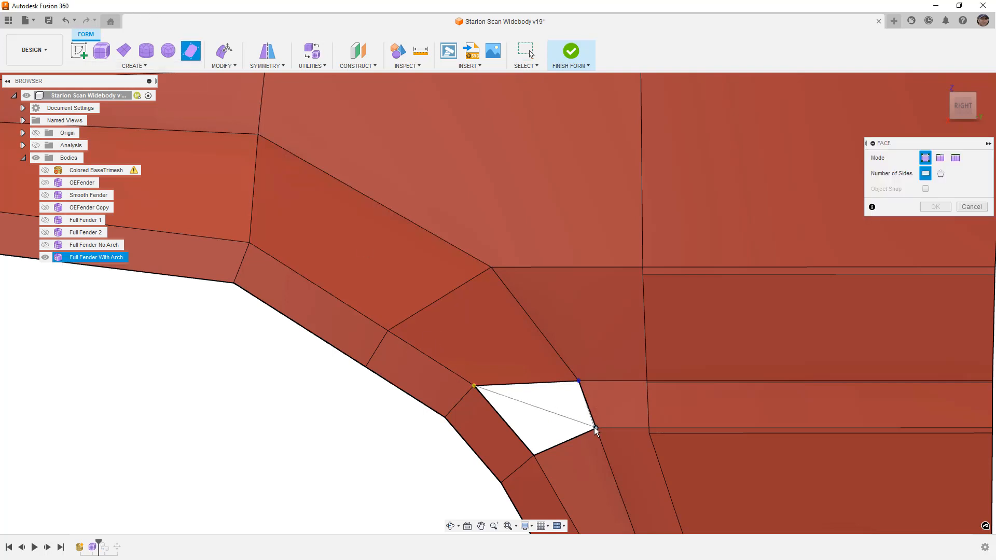
click(533, 455)
click(935, 207)
Select the new flange cross edges at the arch's upper rear and move them slightly upward with Edit Form to round the opening.
scroll(505, 204, down, 2)
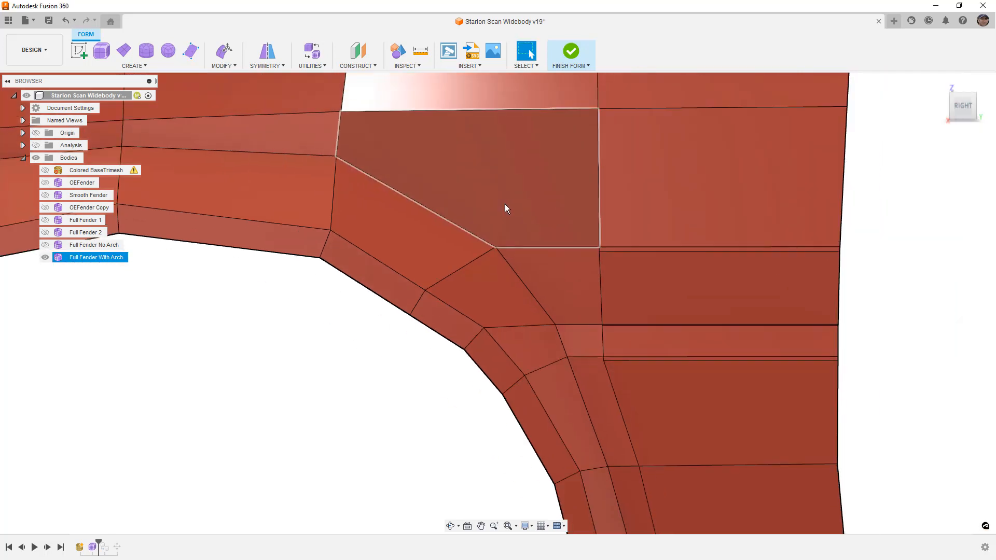
scroll(505, 204, down, 6)
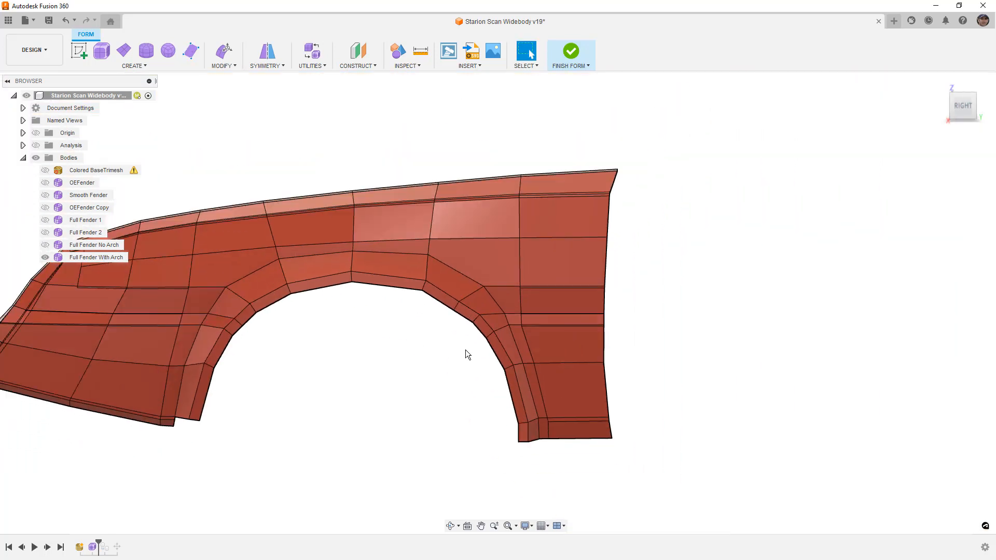
scroll(469, 337, down, 3)
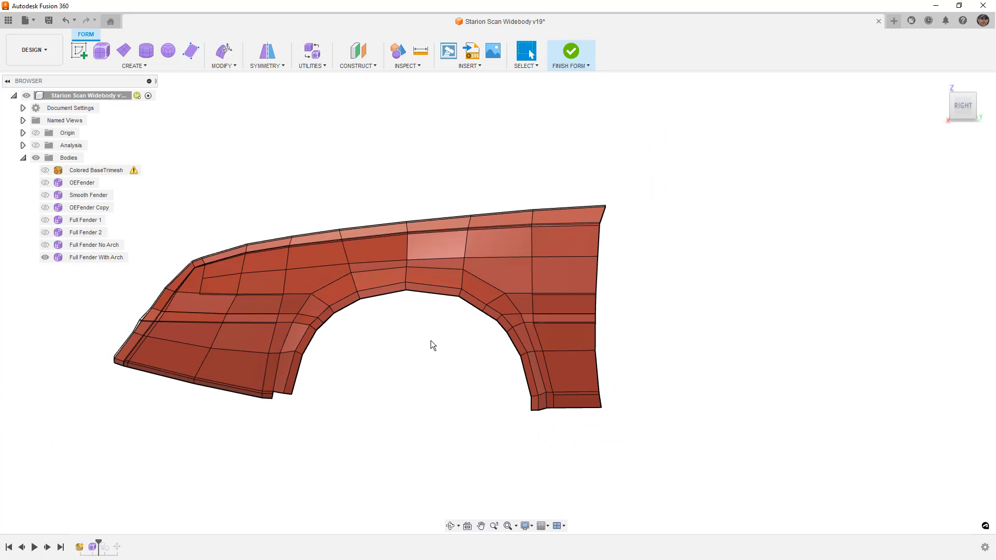
scroll(490, 313, up, 4)
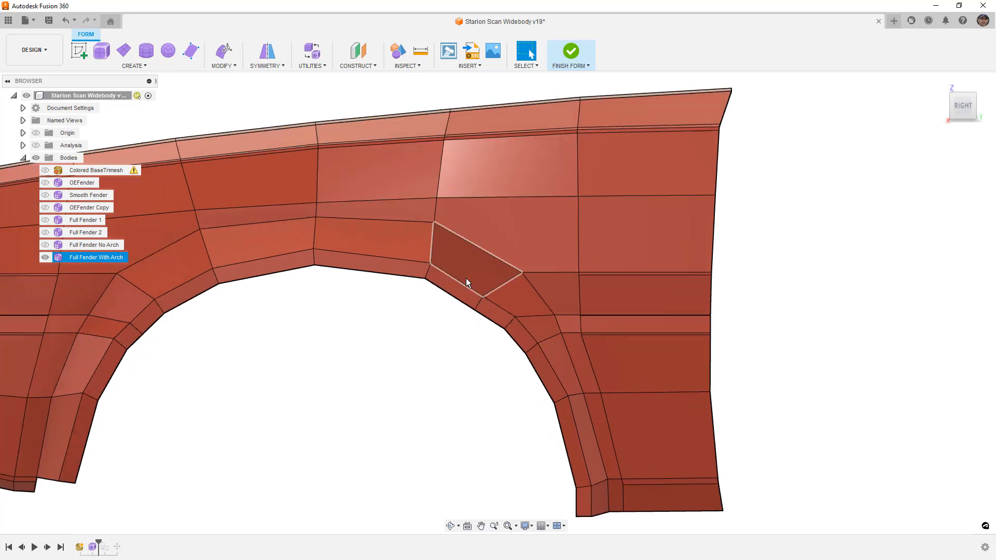
drag(490, 322, 489, 322)
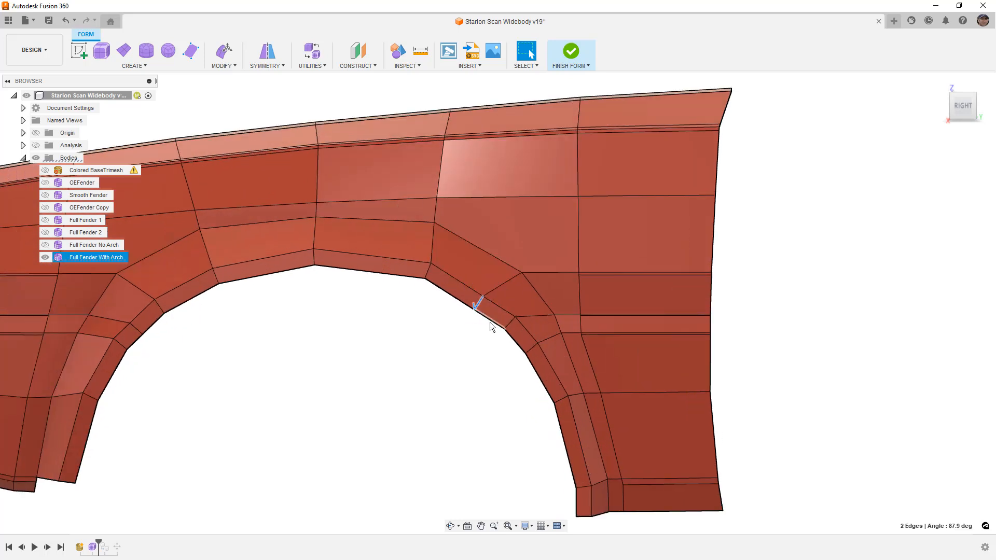
click(224, 50)
scroll(479, 280, up, 3)
drag(483, 286, 486, 291)
scroll(499, 316, down, 4)
scroll(291, 355, up, 3)
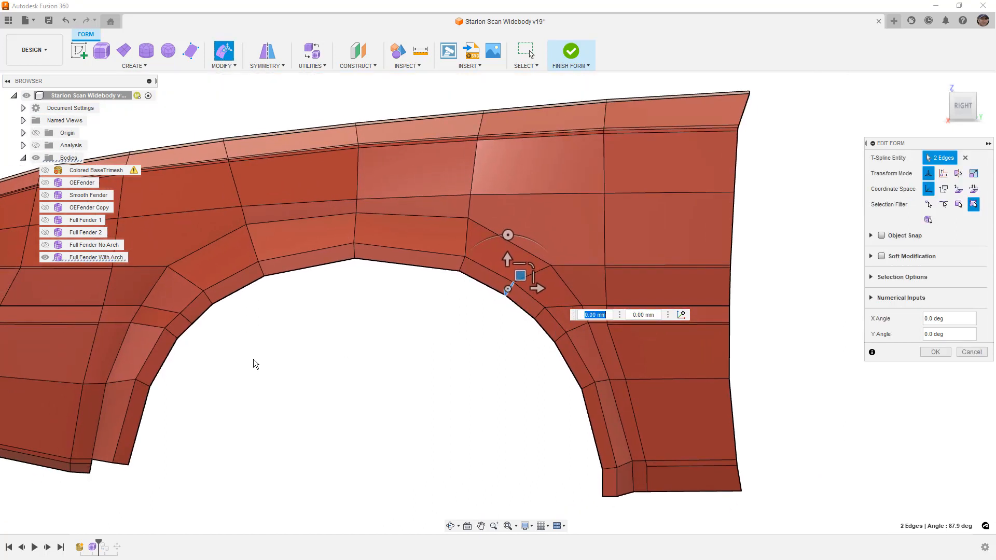
Move the two neighbouring sets of flange cross edges at the arch's upper front slightly up and rearward to even out the curve.
scroll(201, 326, up, 3)
drag(190, 257, 244, 303)
drag(223, 266, 229, 264)
drag(155, 299, 202, 343)
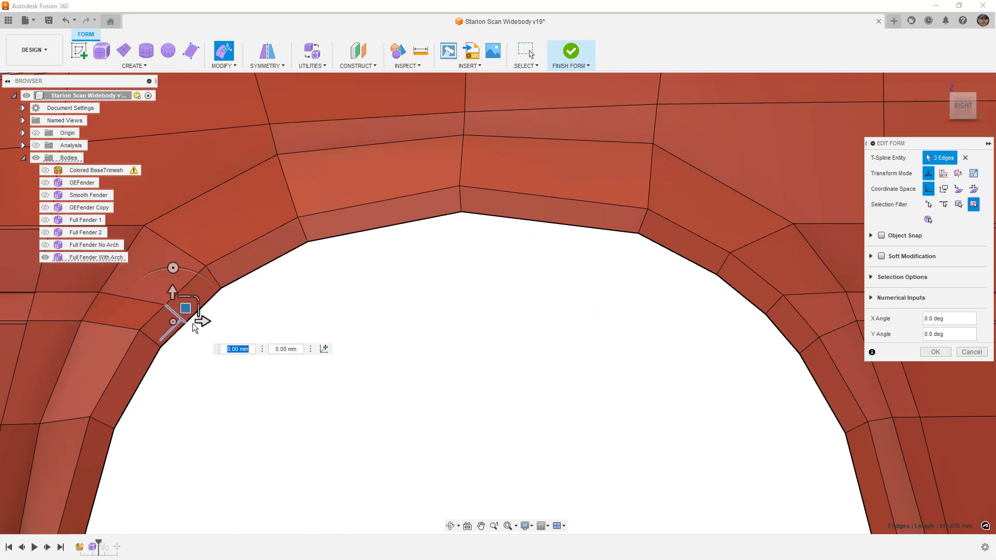
drag(186, 309, 189, 303)
click(192, 346)
scroll(192, 346, down, 3)
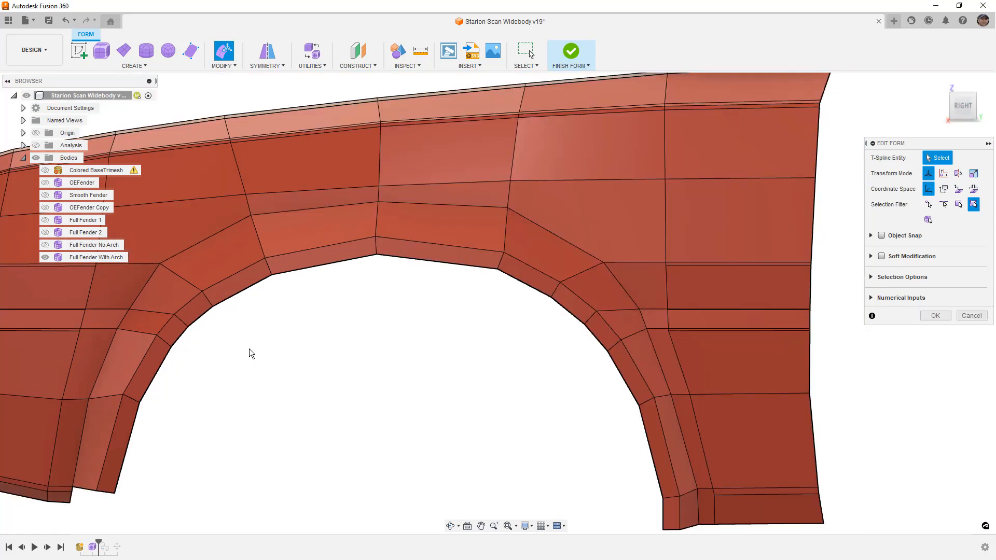
Accept the Edit Form changes made to the flange edges around the upper arch.
scroll(251, 350, down, 1)
scroll(289, 338, up, 2)
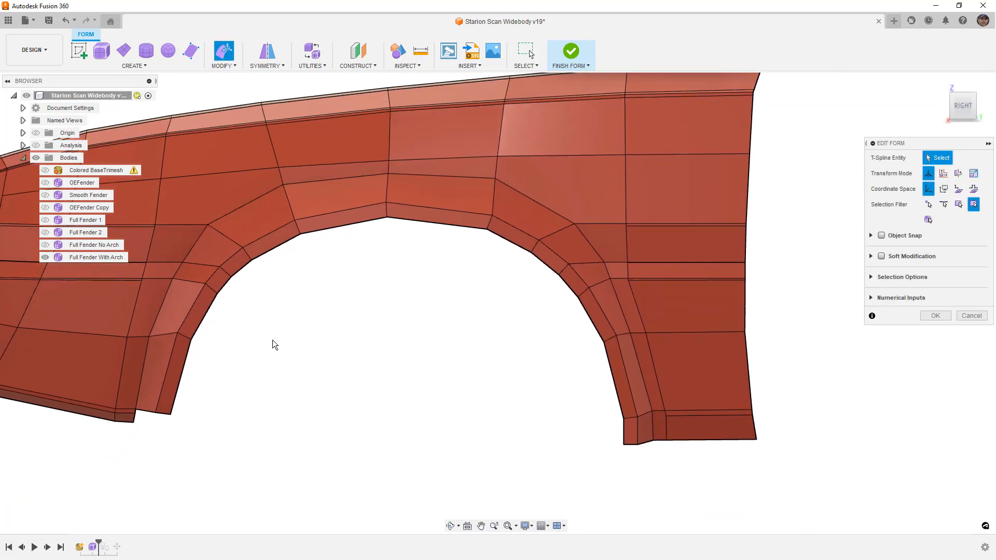
scroll(172, 341, up, 3)
click(935, 316)
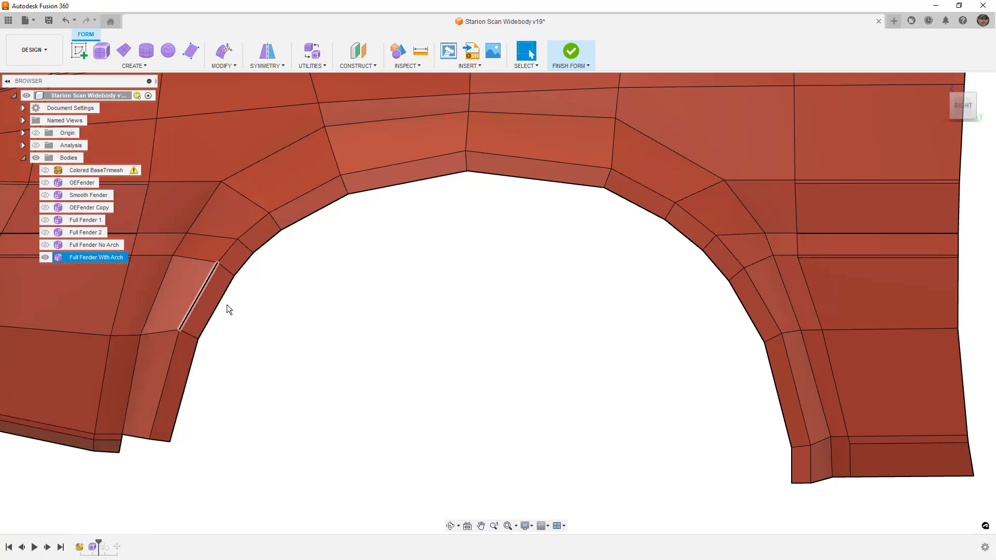
Select the two connected flange cross edges at the arch's lower front and move them slightly down and forward with Edit Form.
middle_drag(264, 303, 317, 284)
click(261, 309)
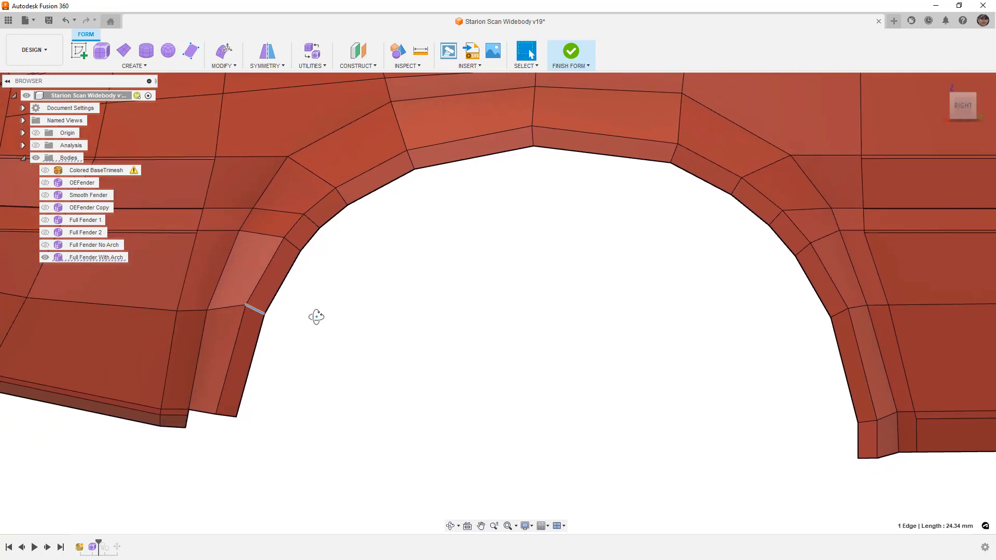
scroll(314, 317, up, 4)
shift+click(114, 321)
scroll(499, 288, down, 5)
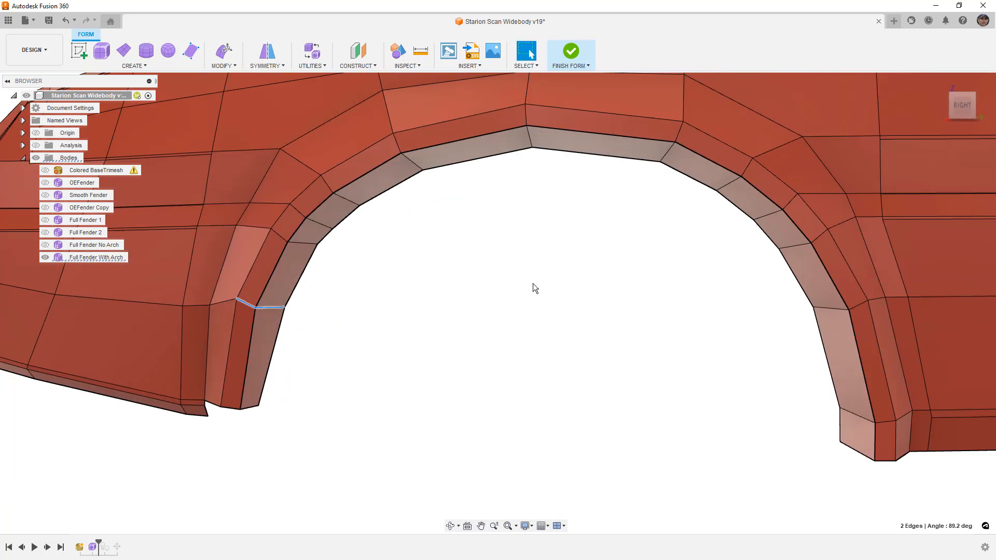
click(962, 107)
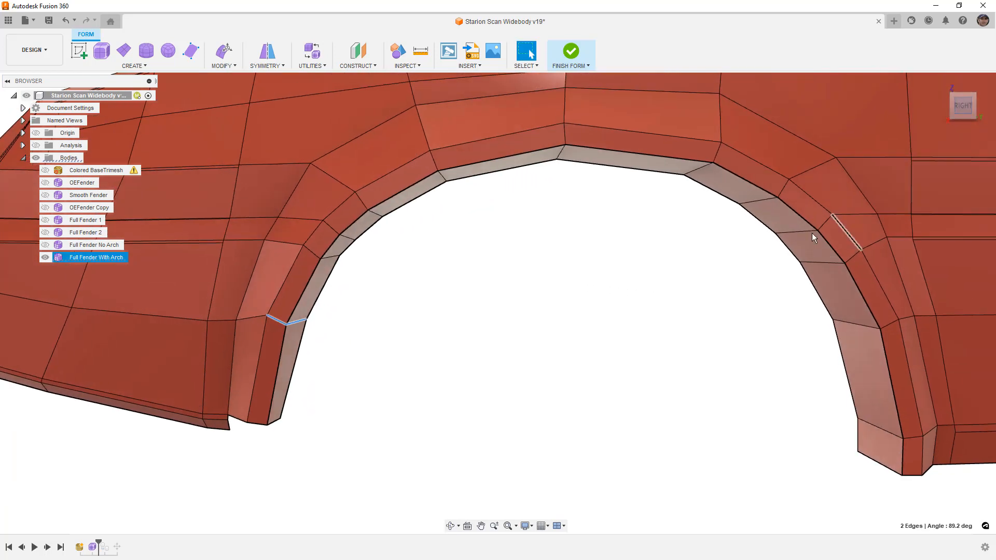
middle_drag(493, 295, 440, 296)
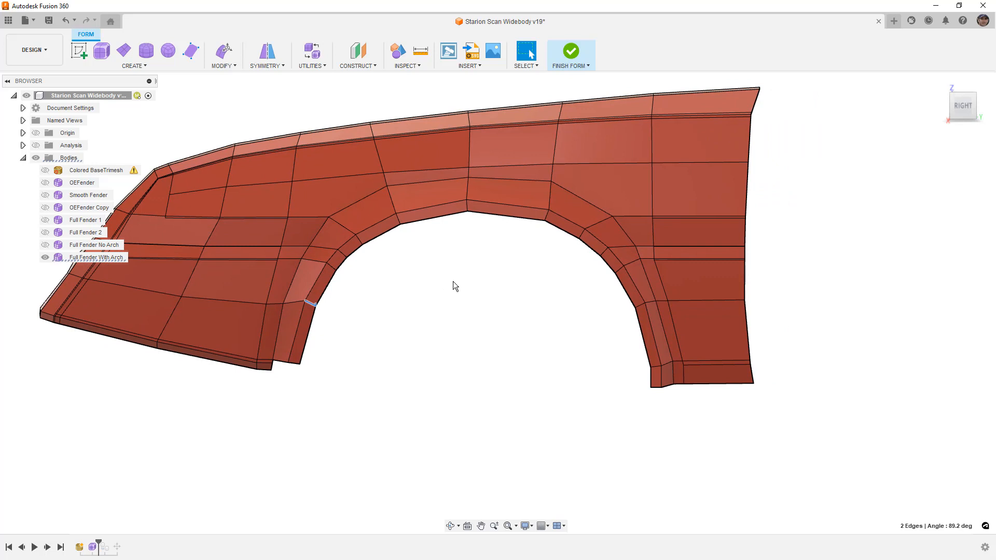
click(224, 51)
scroll(315, 298, up, 4)
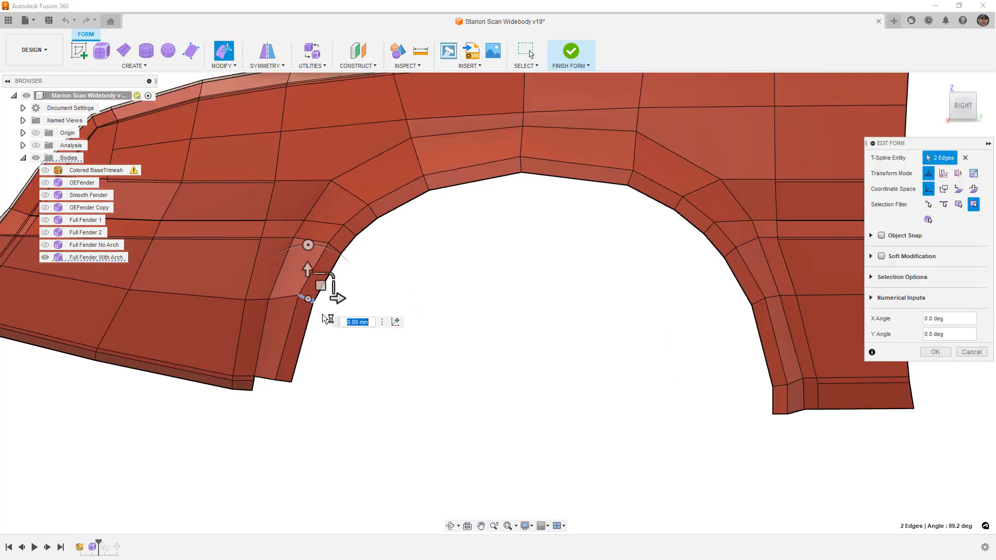
drag(311, 278, 305, 293)
click(733, 354)
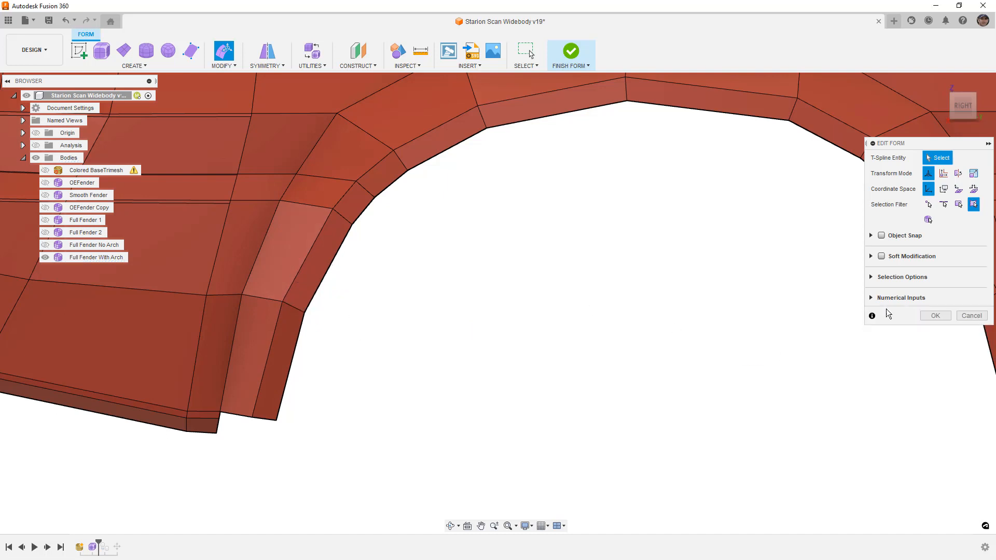
click(930, 315)
scroll(295, 303, down, 3)
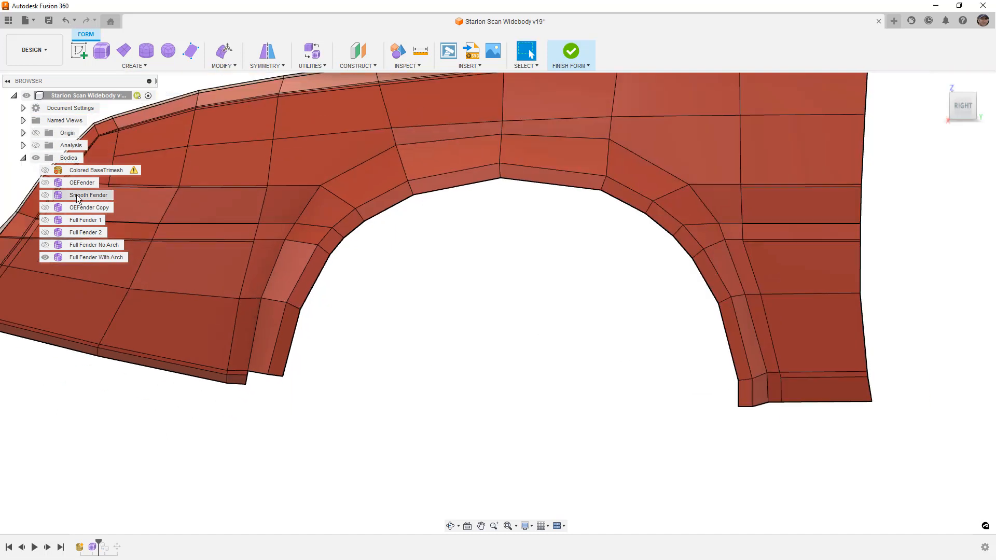
drag(88, 79, 583, 86)
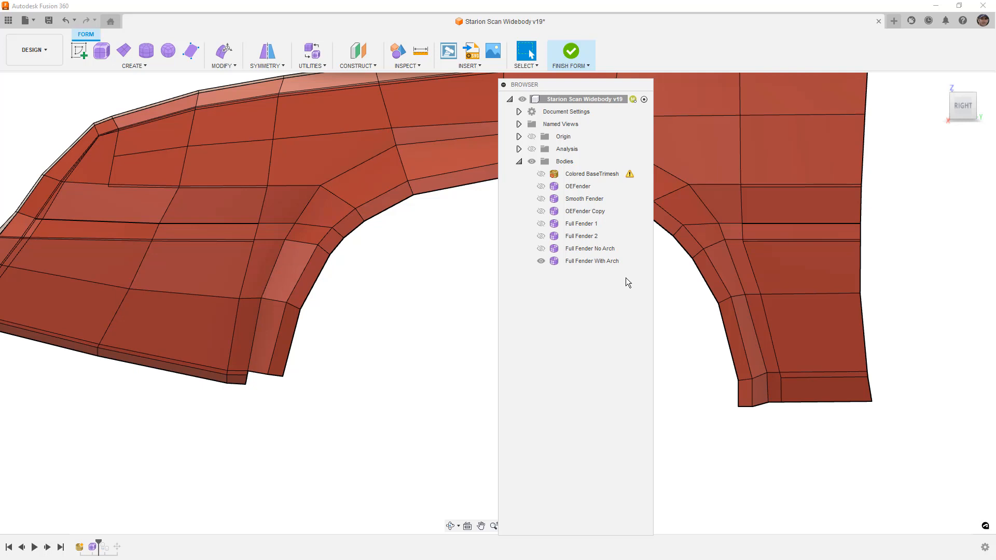
drag(590, 82, 7, 160)
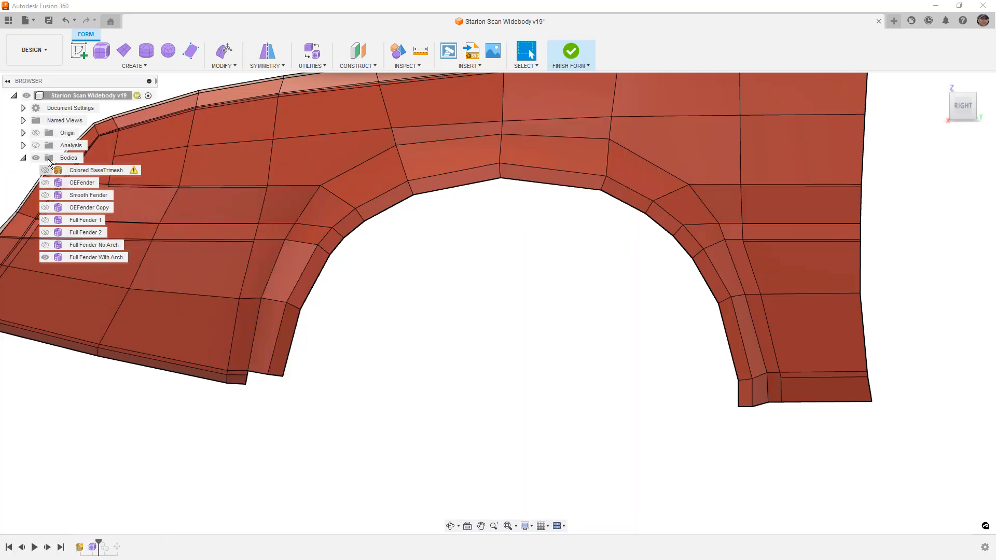
scroll(467, 231, down, 2)
middle_drag(444, 234, 490, 240)
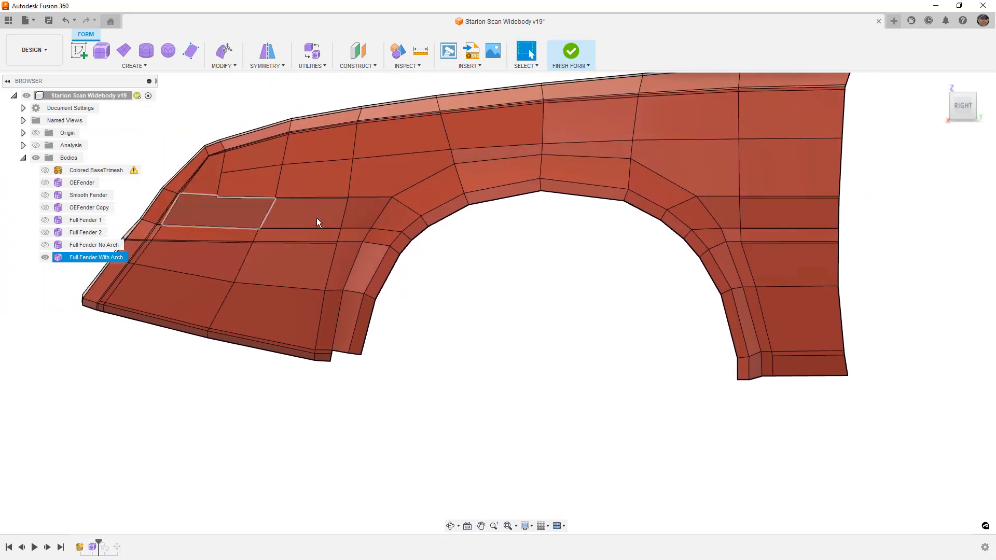
scroll(425, 252, down, 4)
middle_drag(489, 288, 500, 315)
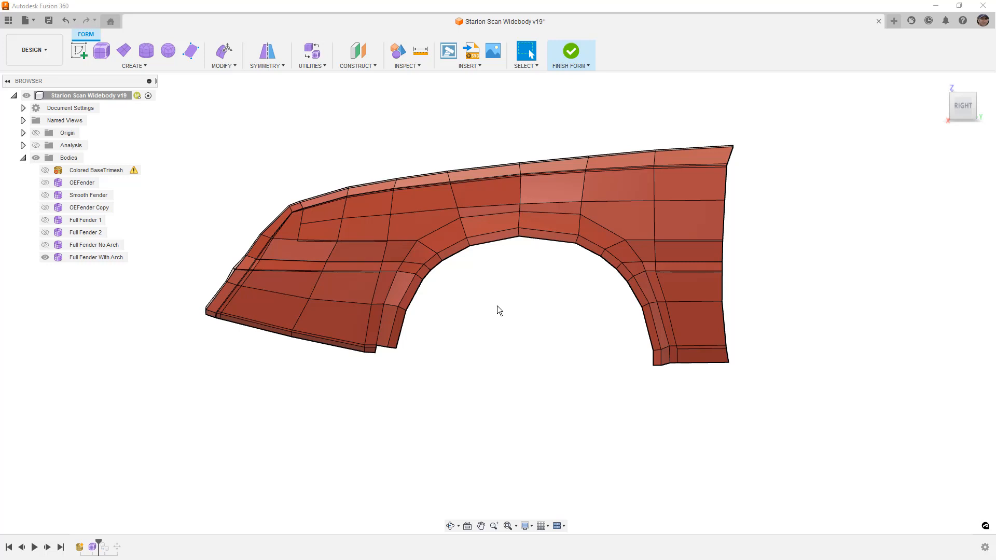
Switch the fender form to smooth display and hide its edges to show only the shaded surface.
click(443, 250)
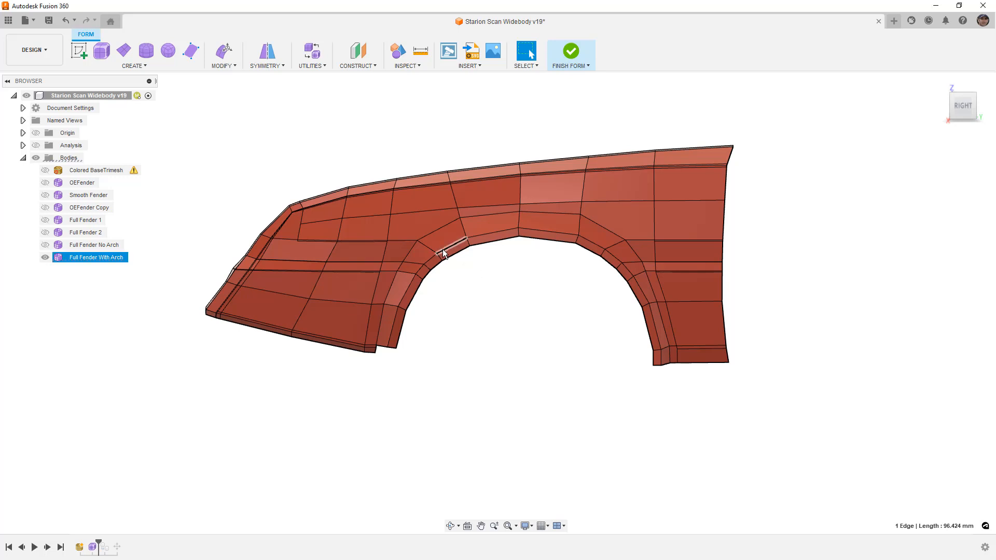
key(3)
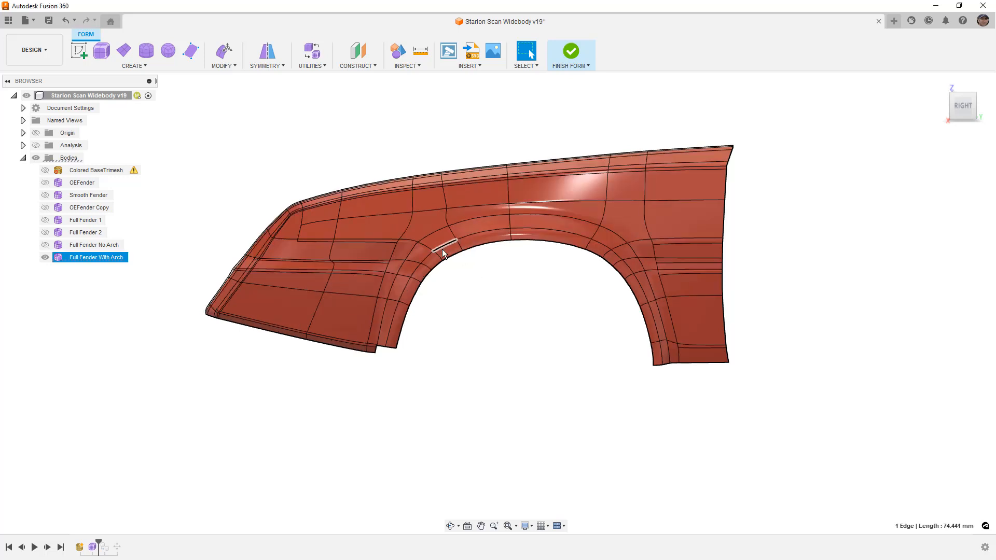
click(442, 248)
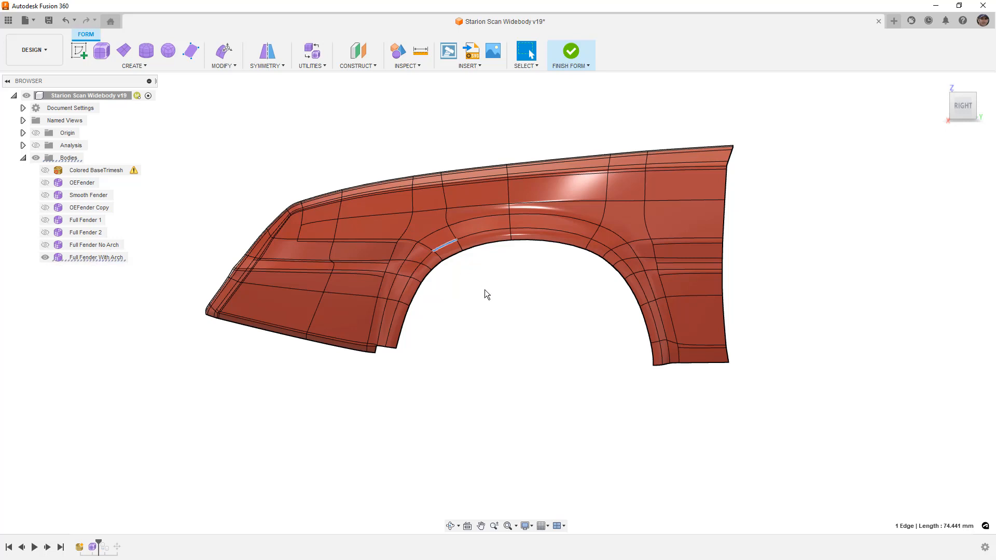
key(alt+3)
click(516, 310)
shift+middle_drag(518, 311, 539, 312)
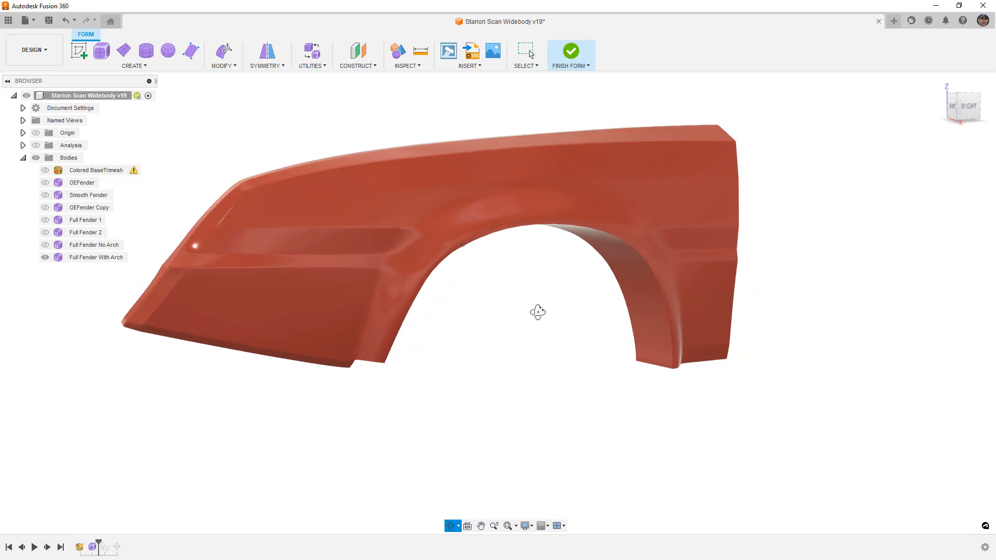
Examine the smooth fender surface around the wheel arch and body line from the side, front and angled views.
key(Escape)
scroll(438, 237, up, 5)
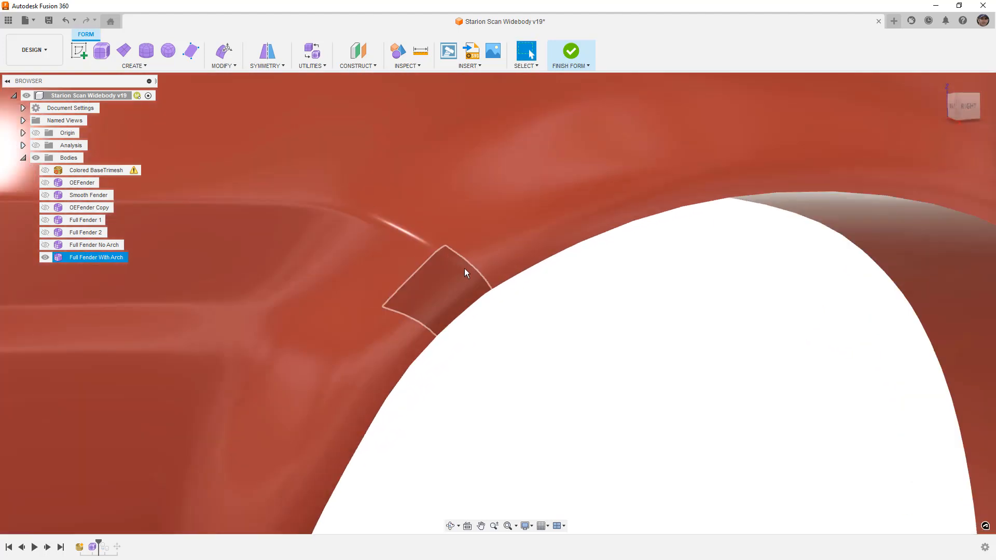
scroll(486, 286, down, 8)
shift+middle_drag(545, 294, 506, 283)
shift+middle_drag(723, 257, 816, 244)
click(965, 114)
click(543, 291)
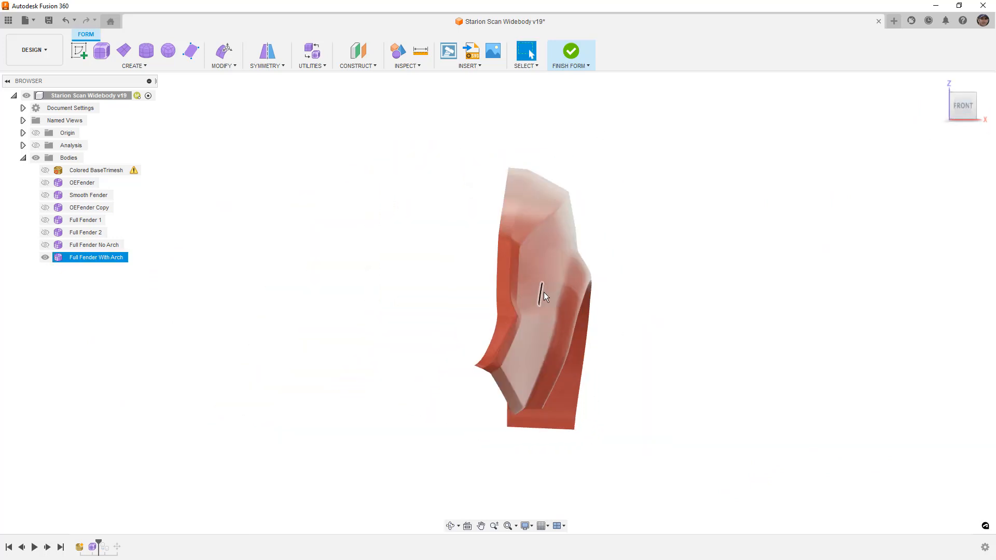
scroll(547, 293, up, 5)
click(542, 265)
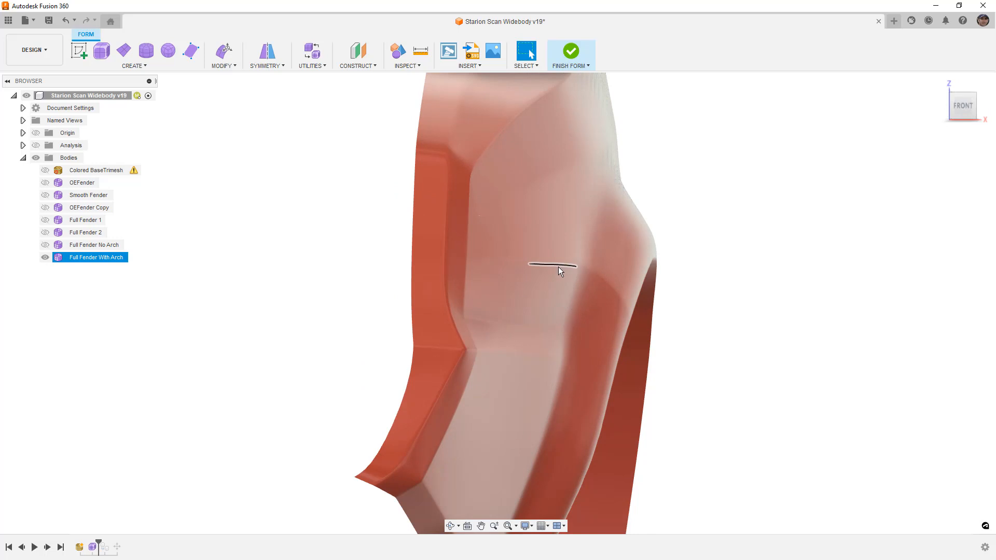
scroll(538, 267, down, 5)
shift+middle_drag(586, 260, 510, 256)
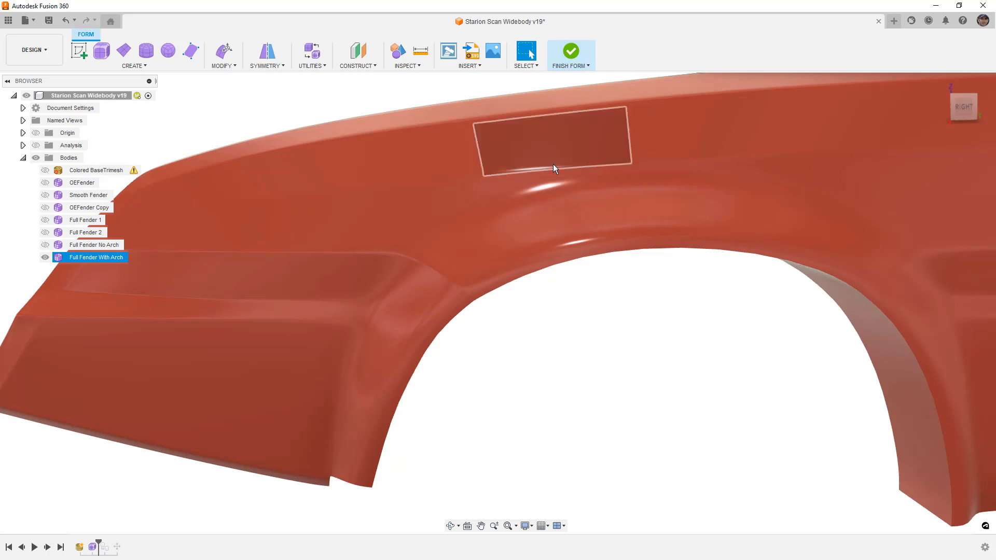
scroll(543, 168, down, 5)
mouse_move(562, 222)
shift+middle_down()
mouse_move(547, 224)
mouse_move(565, 222)
shift+middle_up()
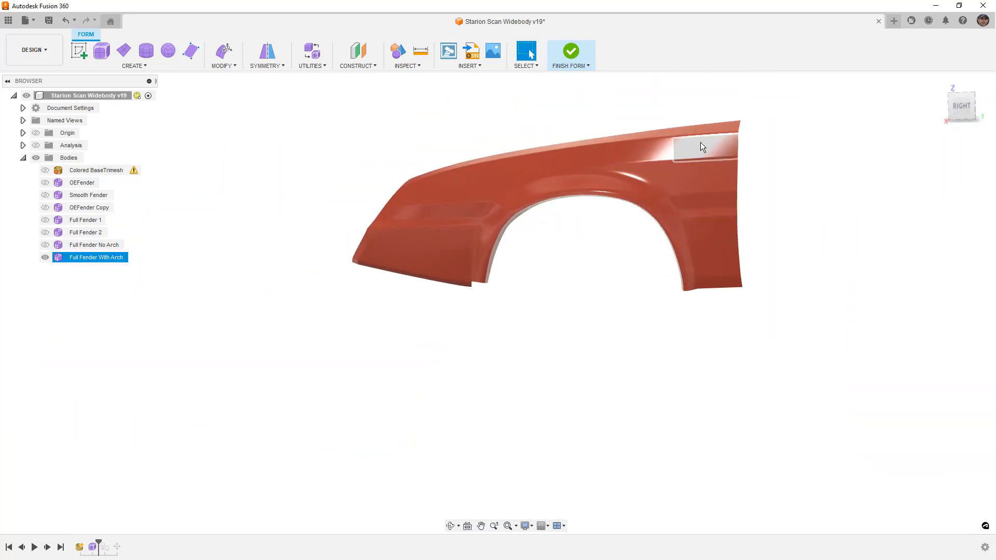
mouse_move(645, 179)
shift+middle_down()
mouse_move(731, 176)
mouse_move(656, 178)
shift+middle_up()
Show the edges again and apply Make Uniform to the Full Fender With Arch body without converting T-points.
click(683, 184)
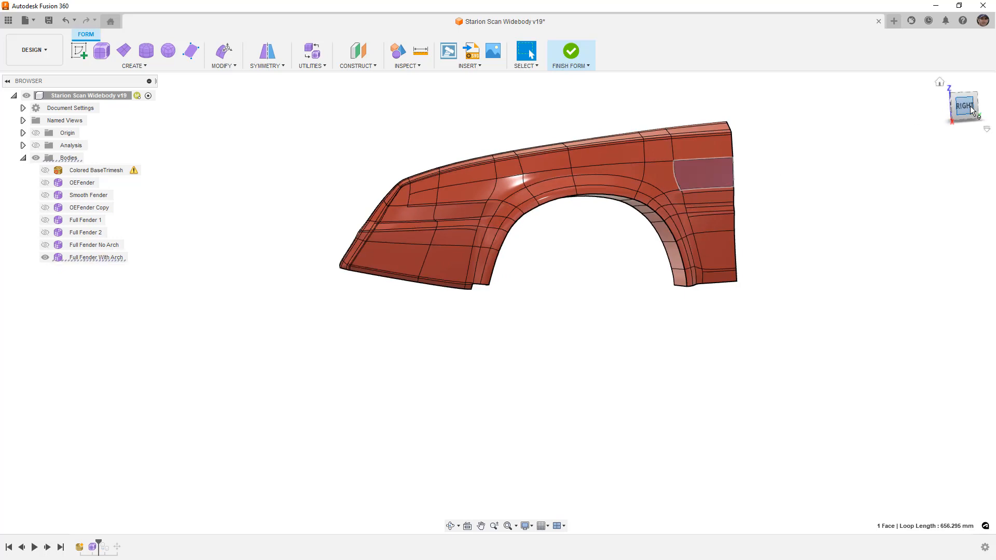
scroll(490, 217, up, 8)
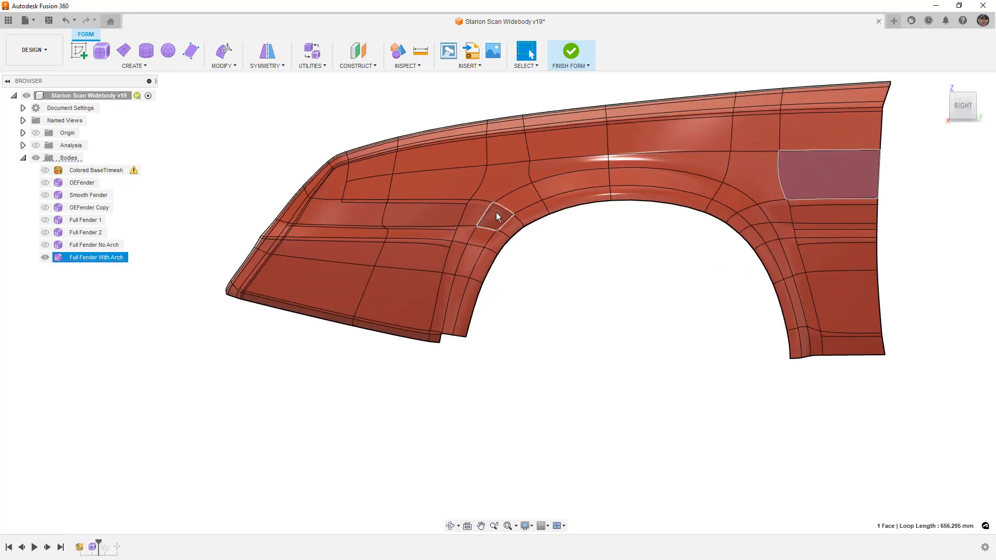
click(318, 66)
click(322, 100)
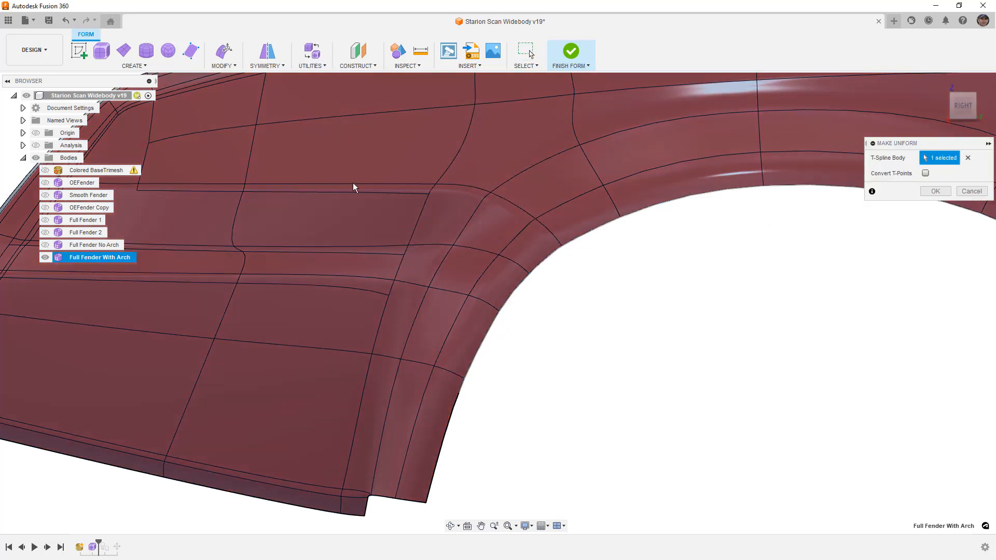
click(600, 204)
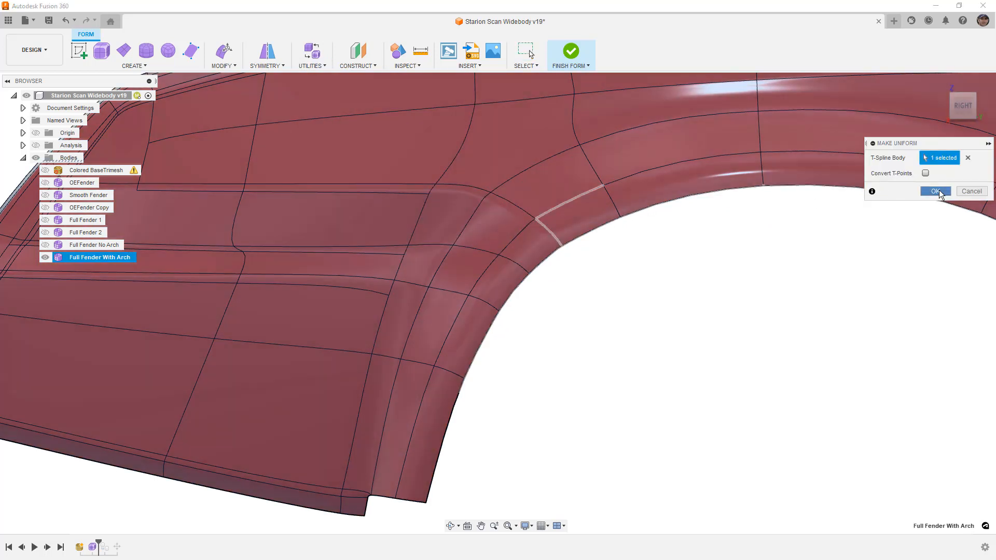
click(935, 191)
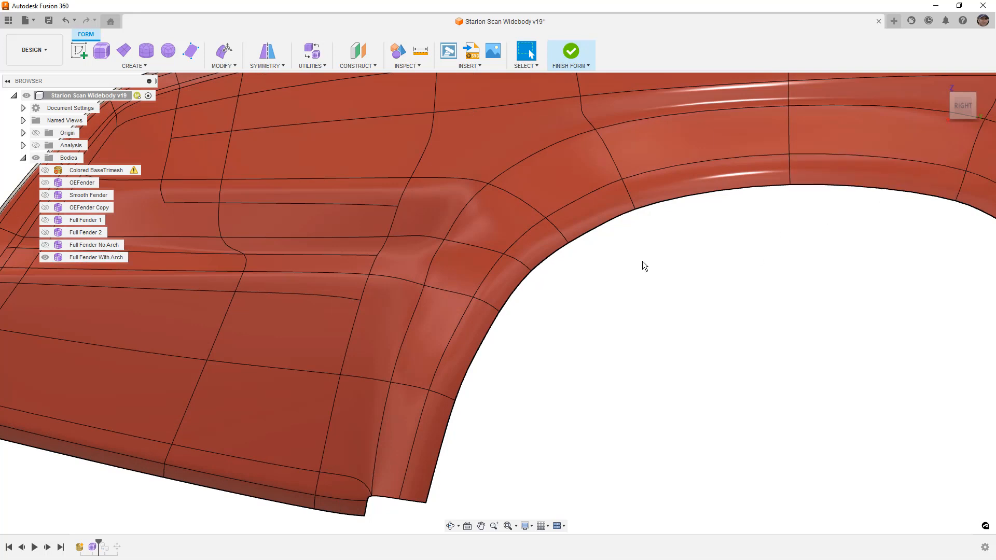
Inspect the uniform surface around the arch with edges hidden, and undo the Make Uniform operation.
scroll(564, 253, down, 5)
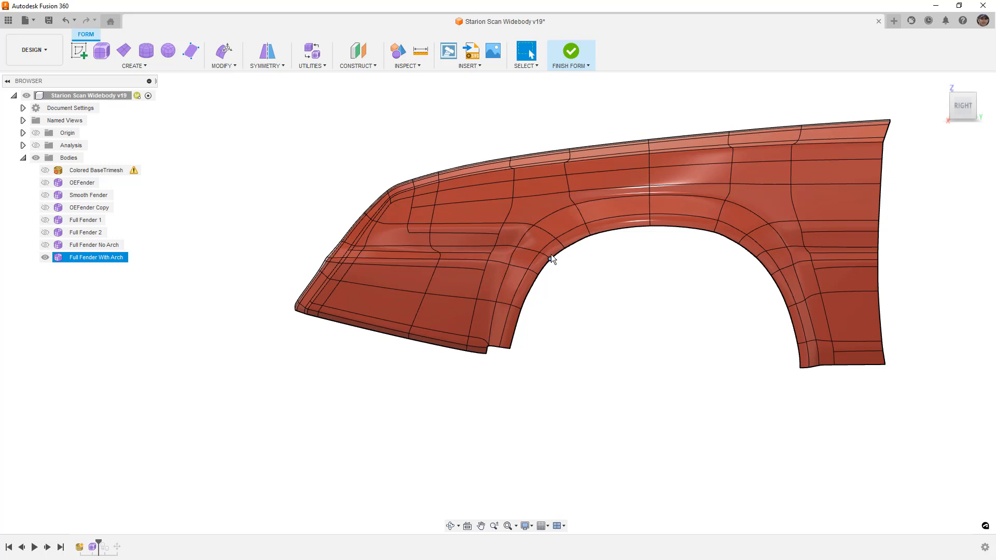
key(ctrl+4)
scroll(598, 290, up, 2)
mouse_move(599, 290)
shift+middle_down()
mouse_move(627, 289)
mouse_move(603, 288)
shift+middle_up()
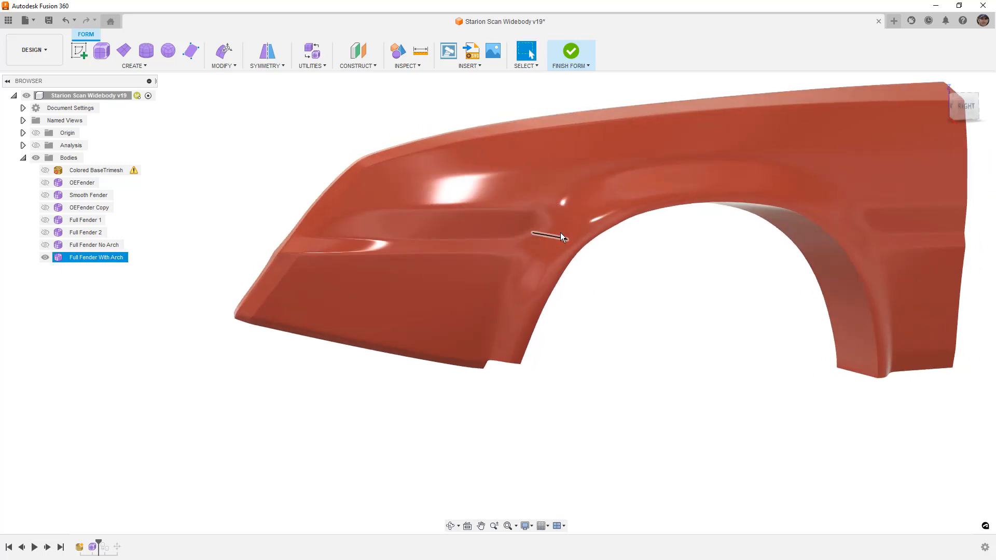
key(ctrl+z)
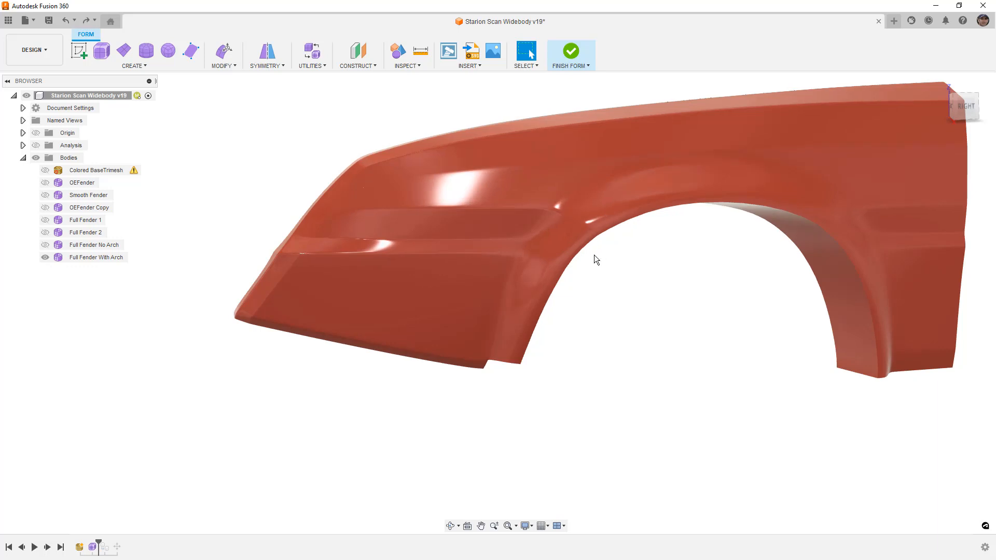
Turn the form's edges back on and return it to box display in the right-side view.
key(ctrl+6)
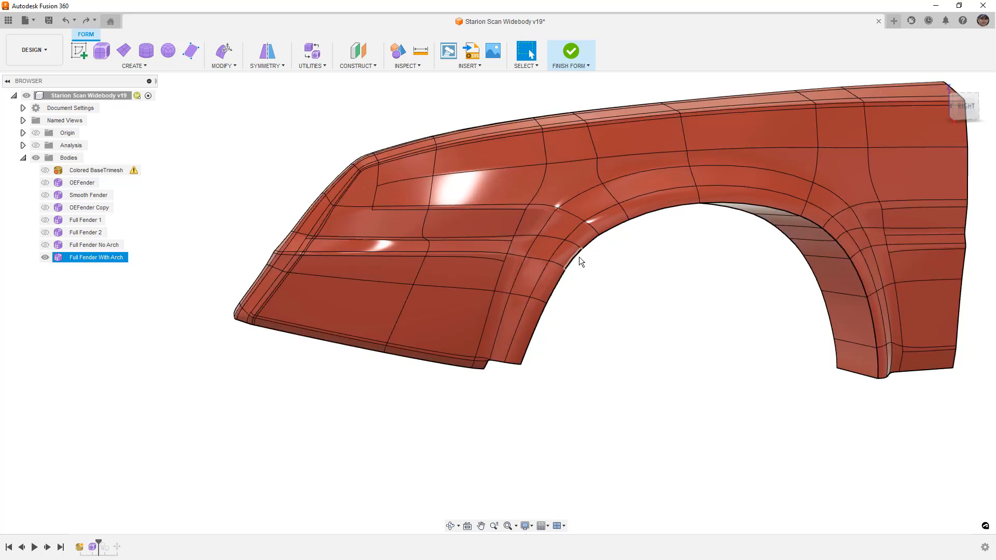
key(alt+1)
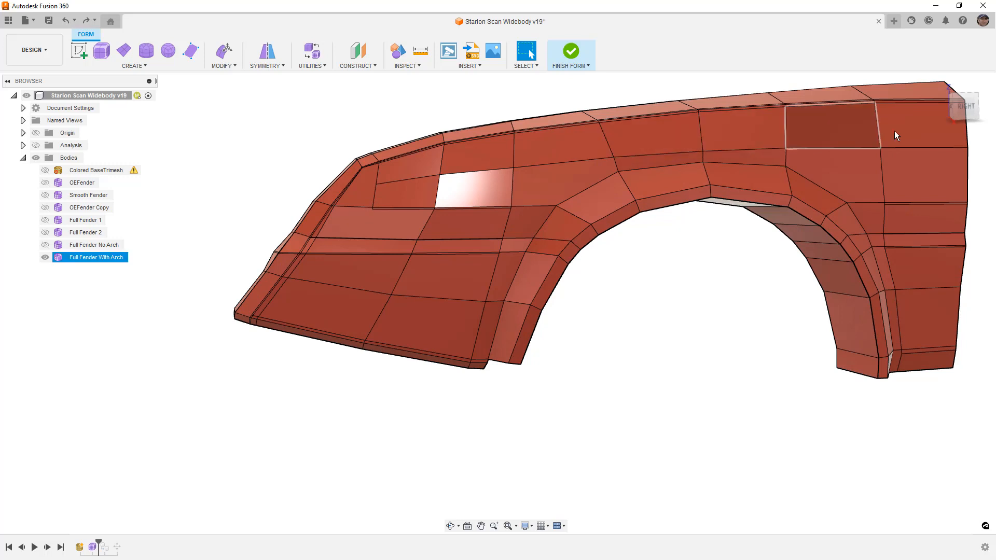
click(966, 107)
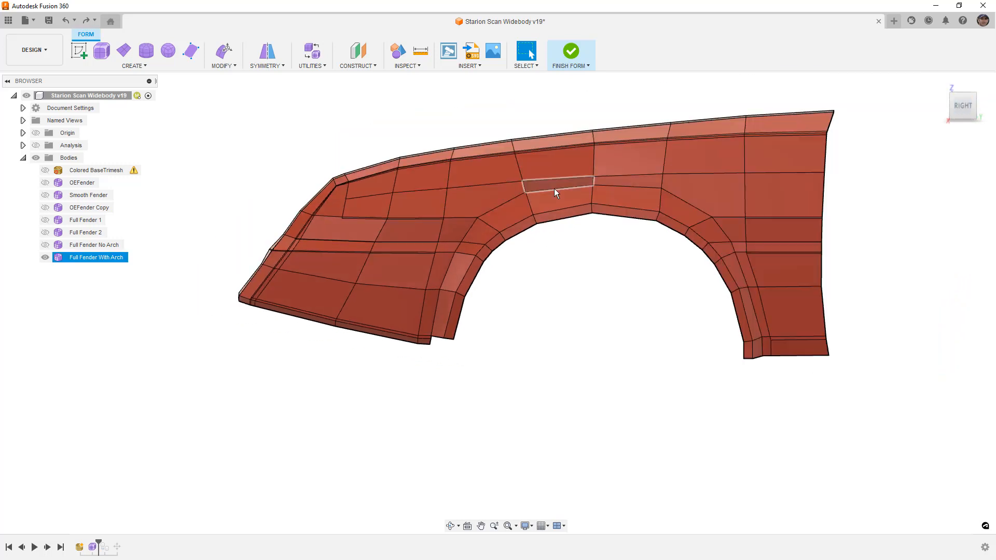
Delete four consecutive lengthwise edges across the upper fender panel, from ahead of the wheel arch to above it.
scroll(596, 172, up, 10)
shift+middle_drag(609, 177, 651, 177)
scroll(644, 176, down, 9)
scroll(651, 176, up, 5)
scroll(651, 177, up, 3)
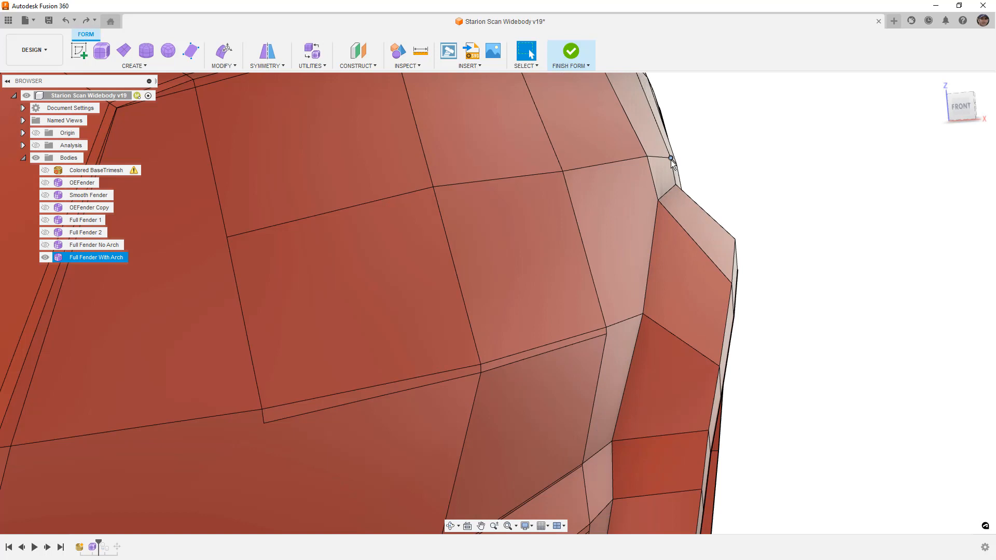
middle_drag(671, 161, 622, 231)
click(608, 209)
shift+click(636, 204)
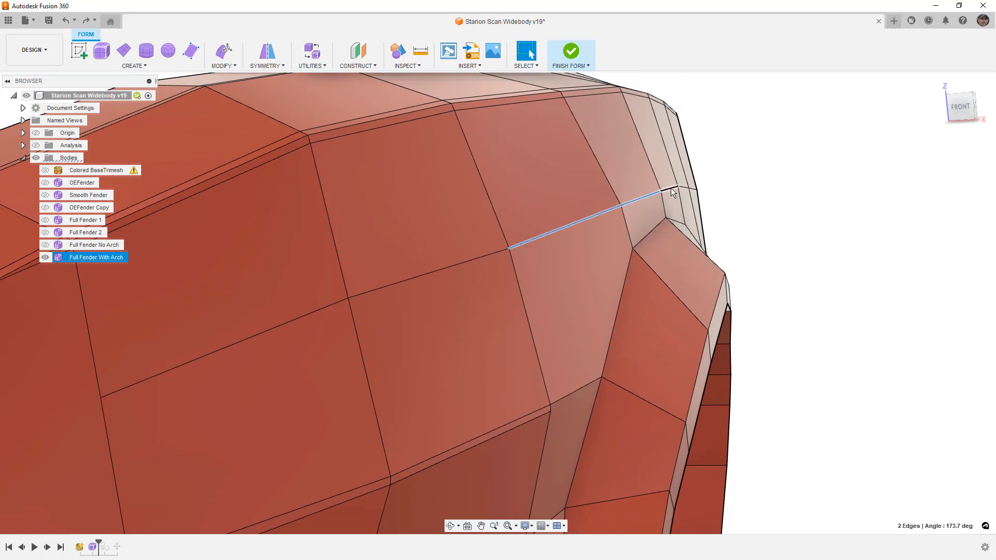
shift+click(669, 189)
click(736, 189)
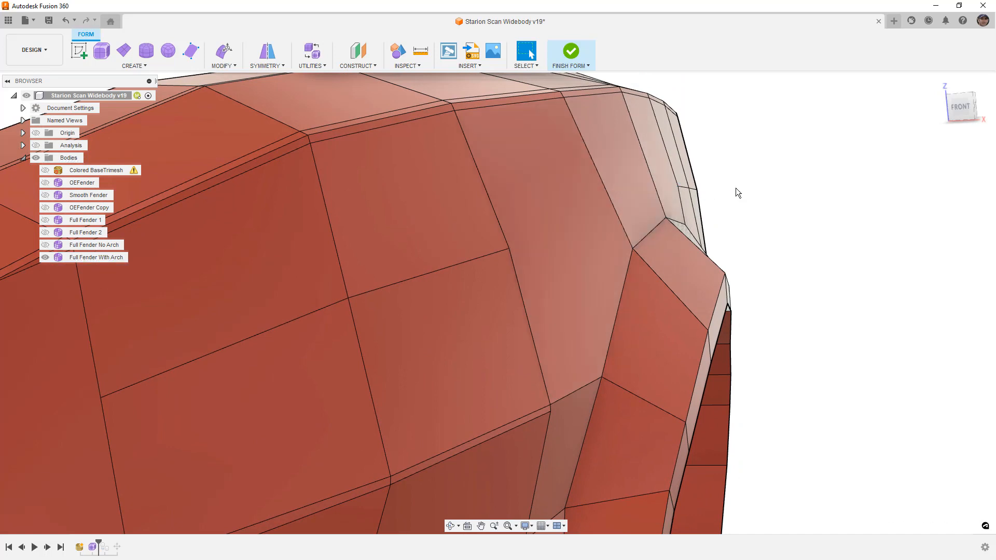
click(433, 272)
key(Delete)
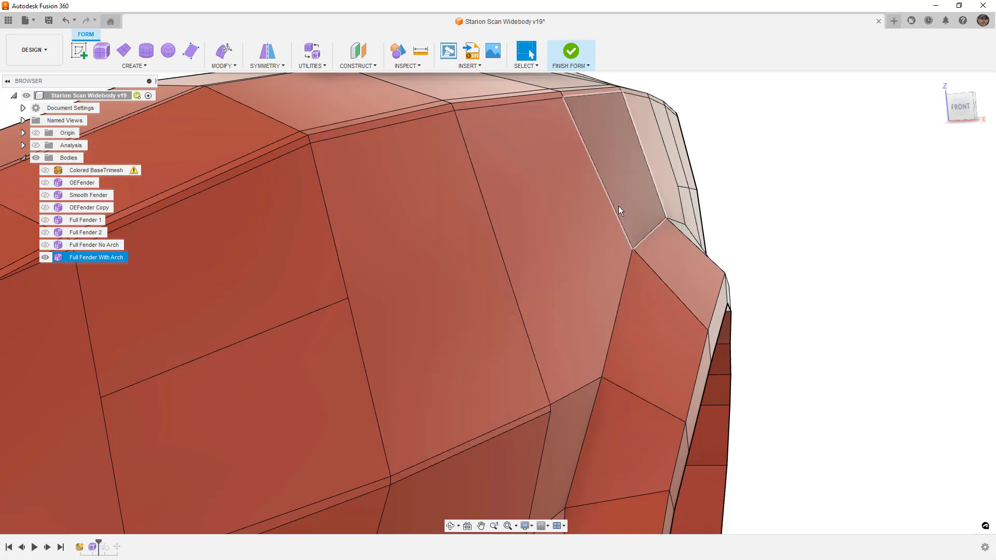
Show the fender in smooth display and view the upper panel from the front angle.
scroll(630, 213, down, 5)
scroll(557, 212, down, 1)
shift+middle_drag(578, 214, 537, 211)
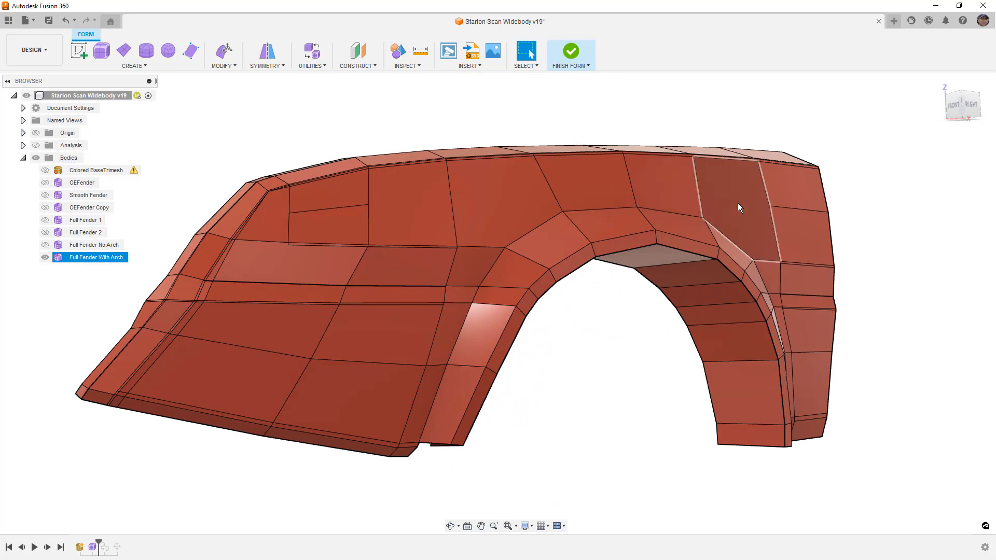
shift+middle_drag(589, 191, 603, 192)
shift+middle_drag(407, 207, 443, 220)
key(alt+3)
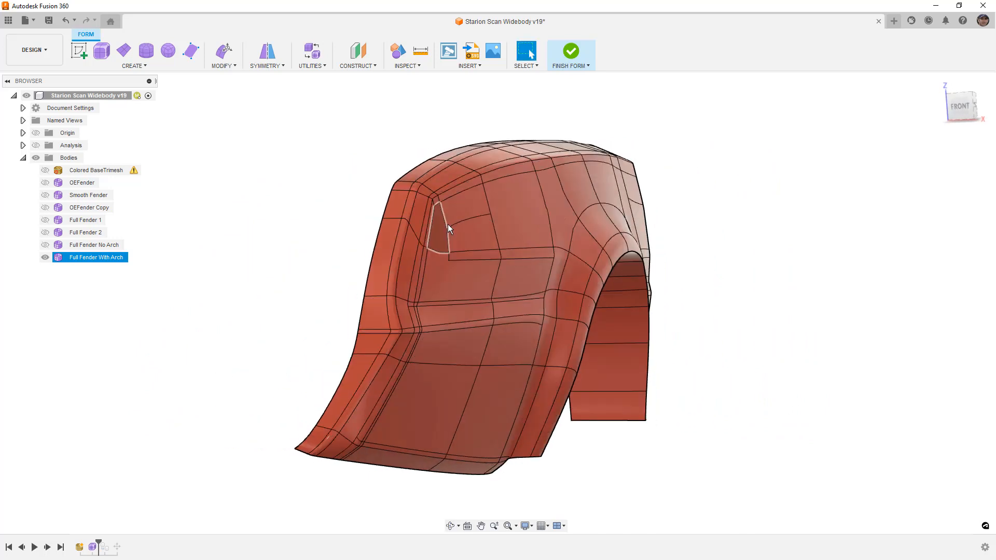
click(676, 232)
Examine the vertical edge on the smooth upper panel just ahead of the wheel arch.
mouse_move(676, 231)
shift+middle_down()
mouse_move(689, 227)
mouse_move(673, 229)
shift+middle_up()
scroll(537, 210, up, 5)
scroll(531, 216, up, 3)
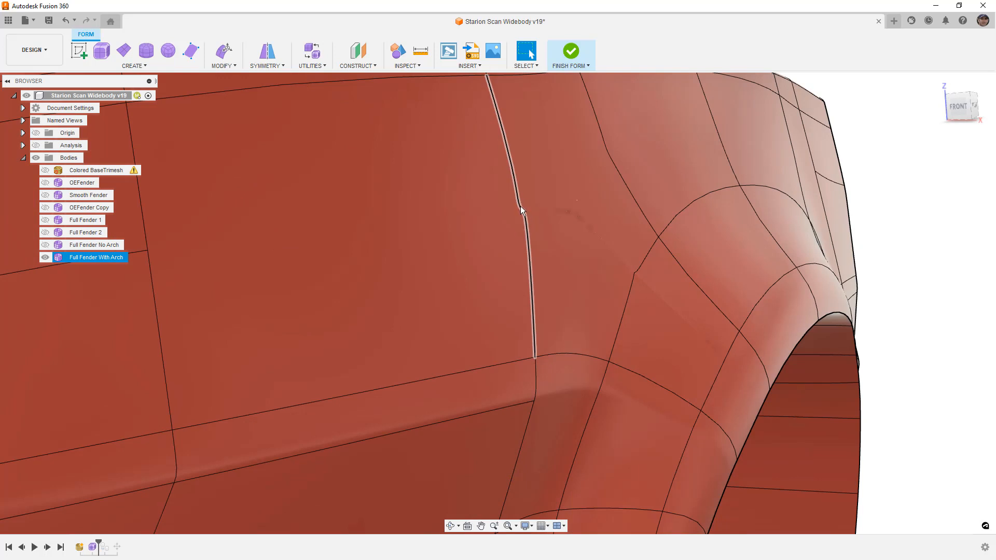
scroll(520, 206, down, 5)
scroll(522, 215, up, 3)
scroll(523, 215, up, 2)
click(523, 216)
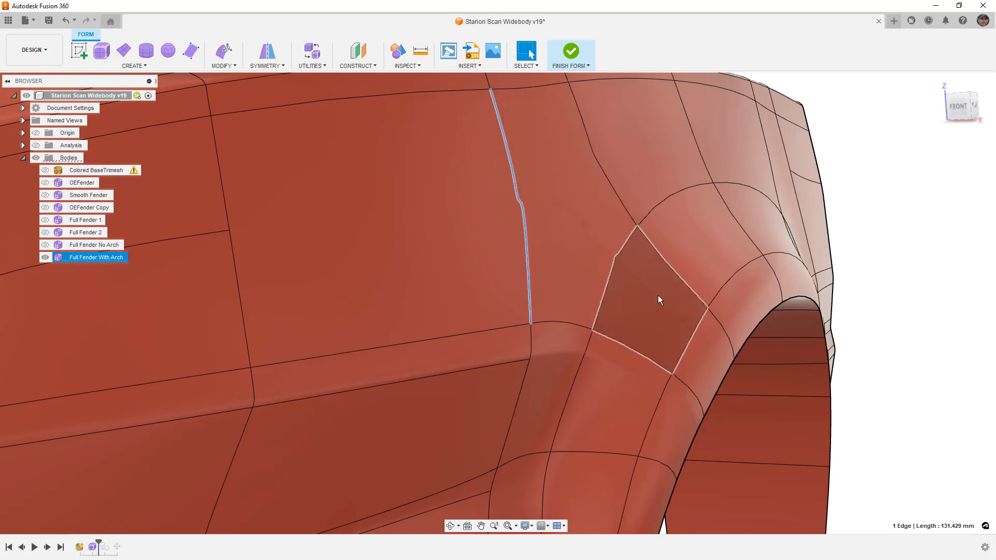
scroll(581, 248, down, 5)
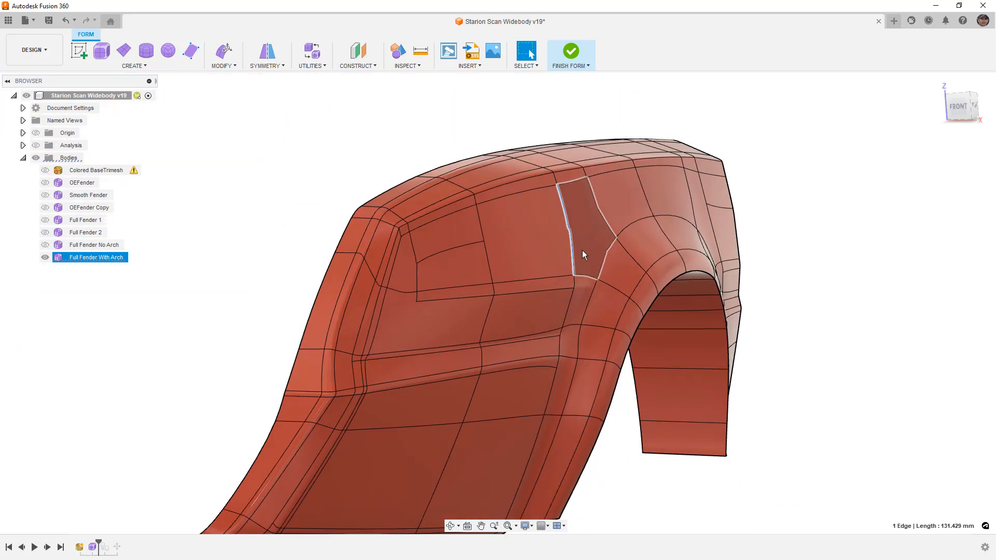
Check the form's N-gon, T-point and star-point labels with Repair Body, without applying a repair.
click(319, 67)
click(320, 85)
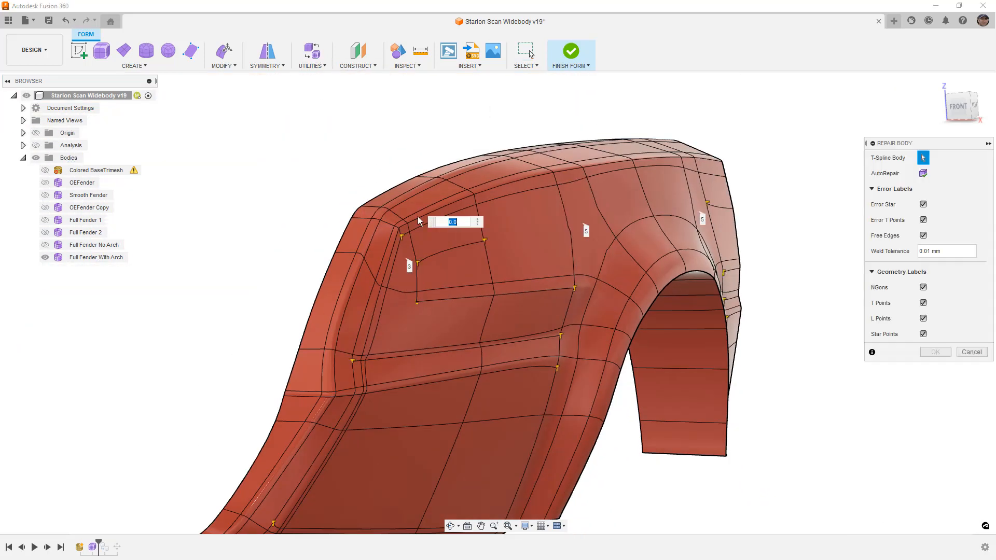
shift+middle_drag(645, 235, 589, 231)
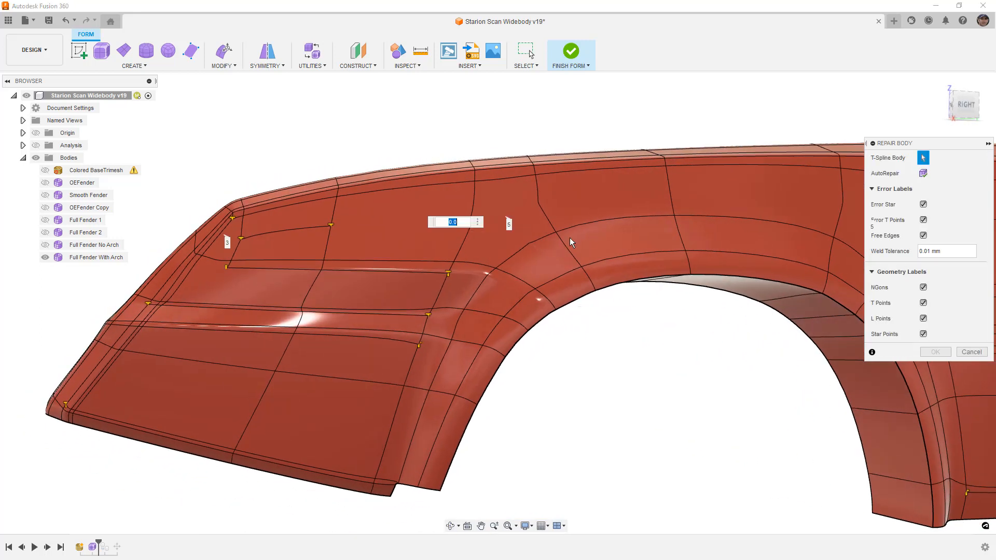
click(971, 350)
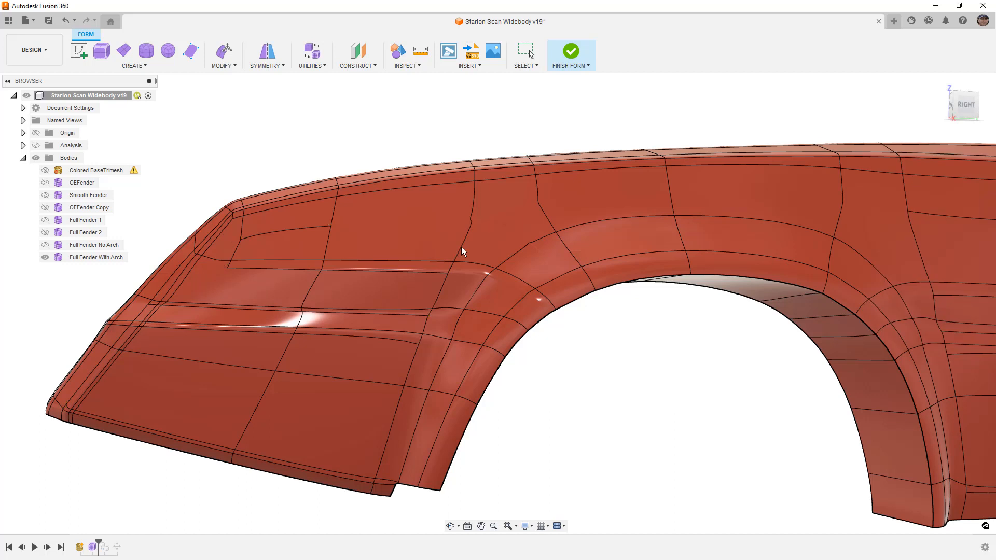
Return the form to box display and examine the five-sided face and its lower arch corner from the right-side view.
click(514, 225)
key(ctrl+1)
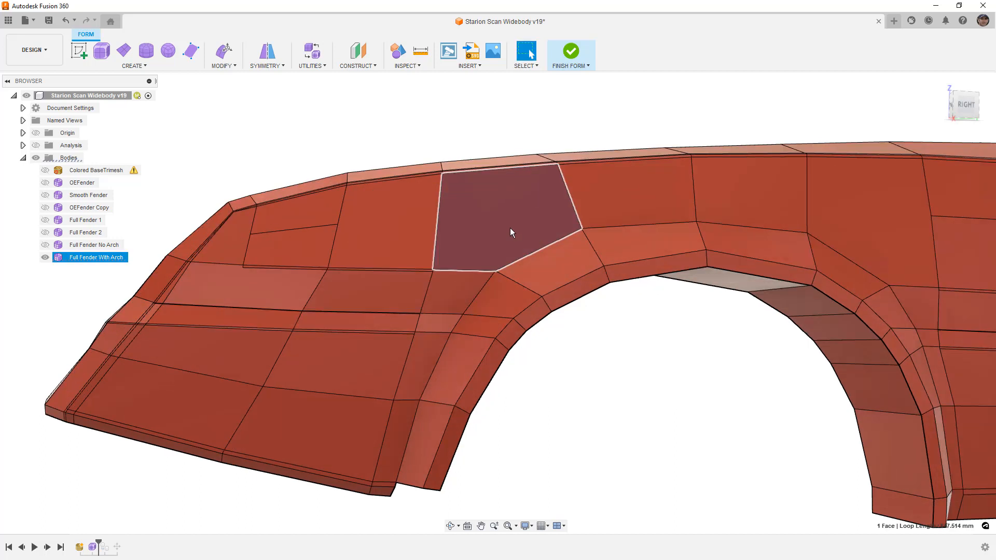
scroll(479, 259, up, 1)
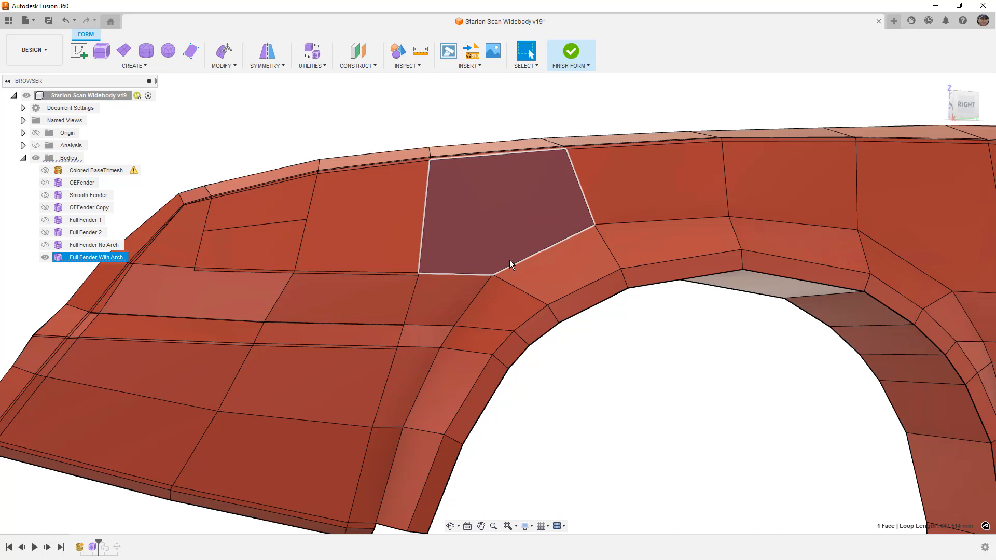
click(493, 274)
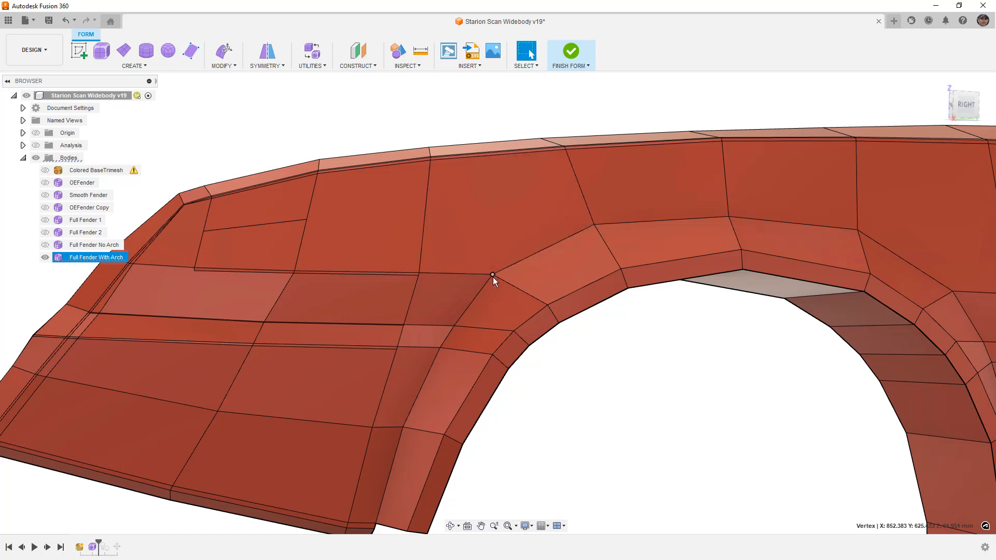
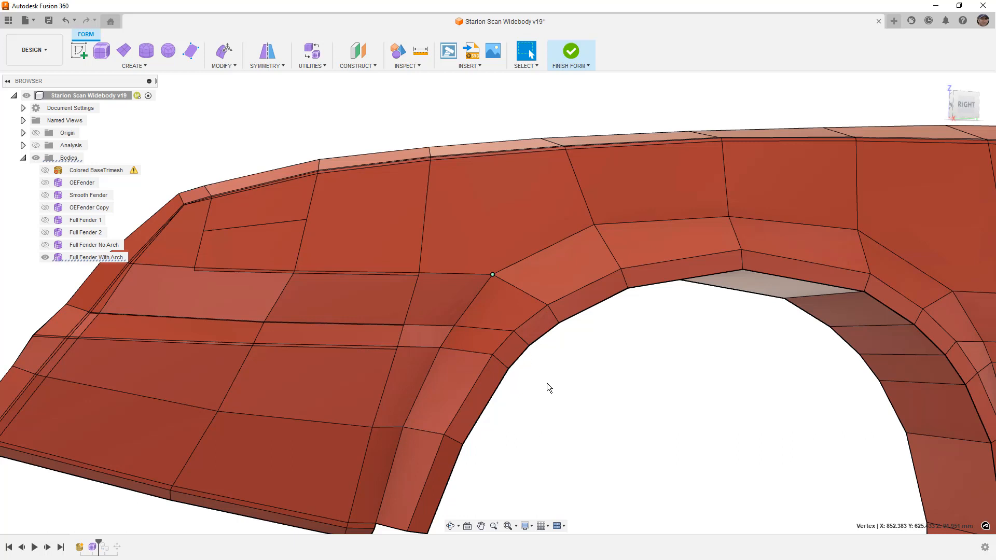
click(964, 106)
scroll(602, 246, down, 4)
scroll(585, 262, down, 1)
middle_drag(567, 368, 588, 357)
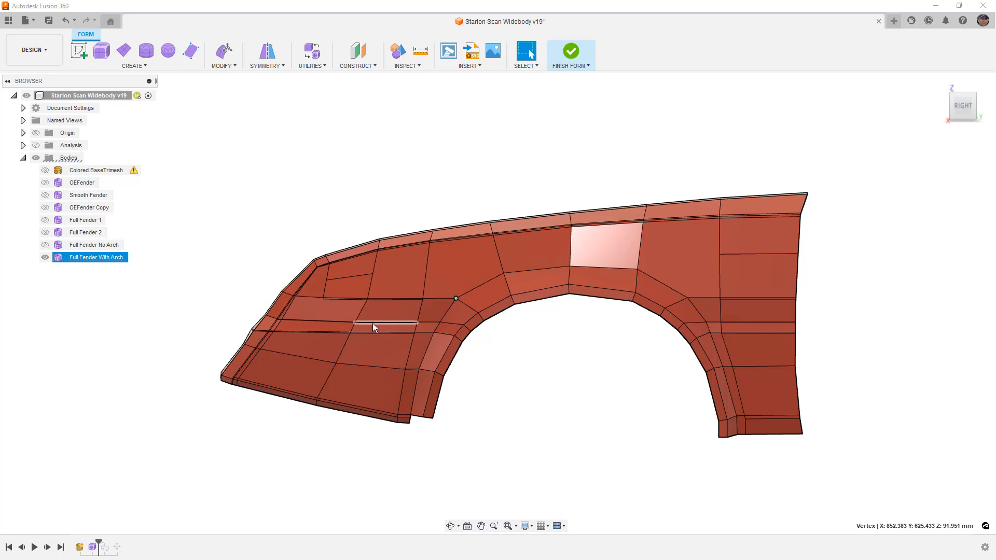
Insert a Simple-mode edge from the front T-point on the body line's lower edge forward to the adjacent cross edge.
scroll(344, 293, up, 2)
scroll(339, 301, up, 3)
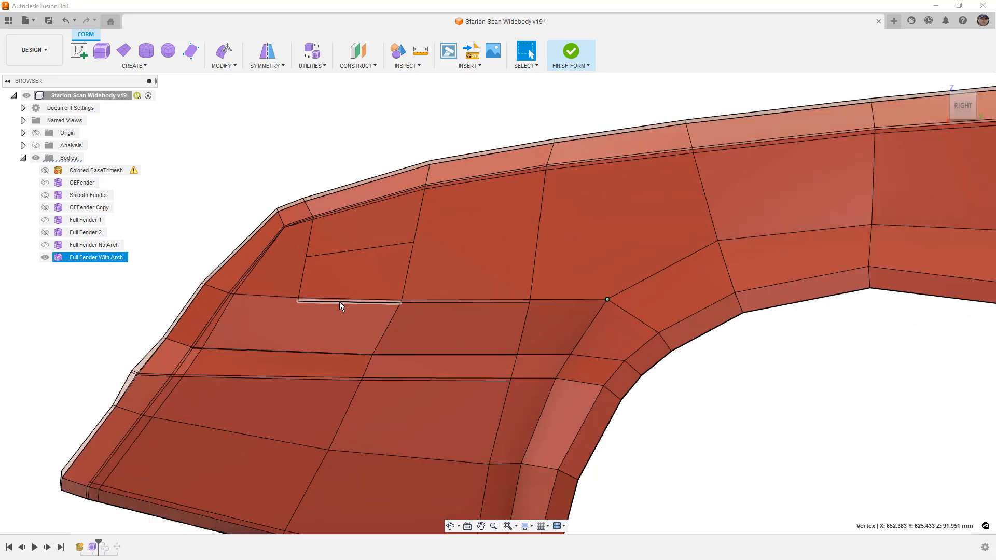
click(215, 65)
click(237, 124)
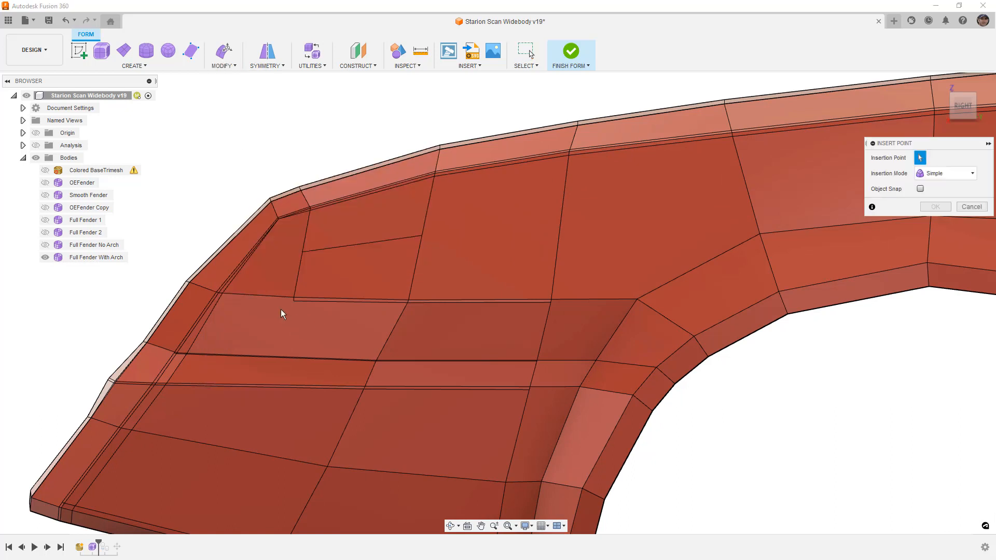
scroll(282, 307, up, 4)
click(303, 294)
scroll(166, 289, up, 2)
click(168, 285)
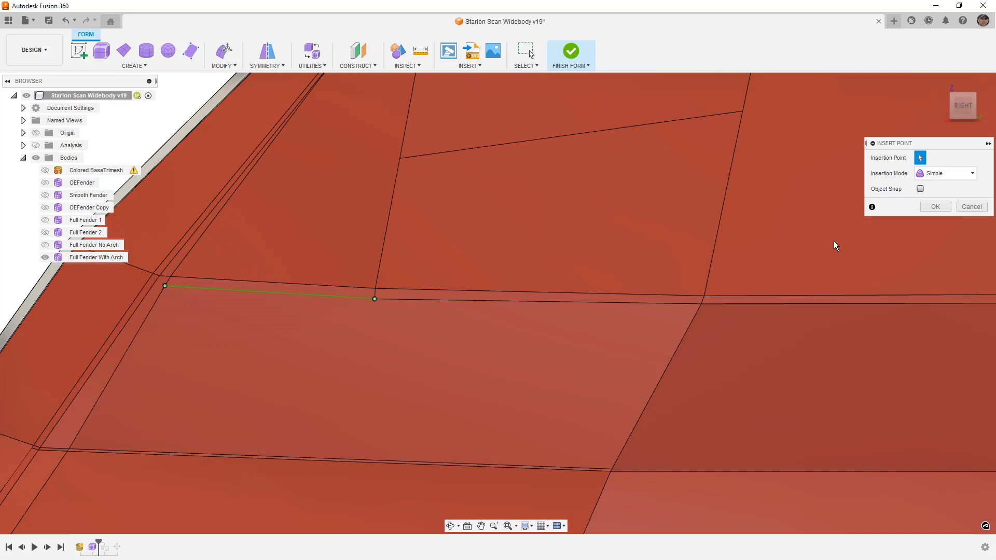
click(928, 207)
Extend the body line's lower edge rearward with Insert Point, to just below the five-sided face's arch corner.
scroll(275, 292, down, 4)
middle_drag(566, 296, 516, 302)
right_click(730, 383)
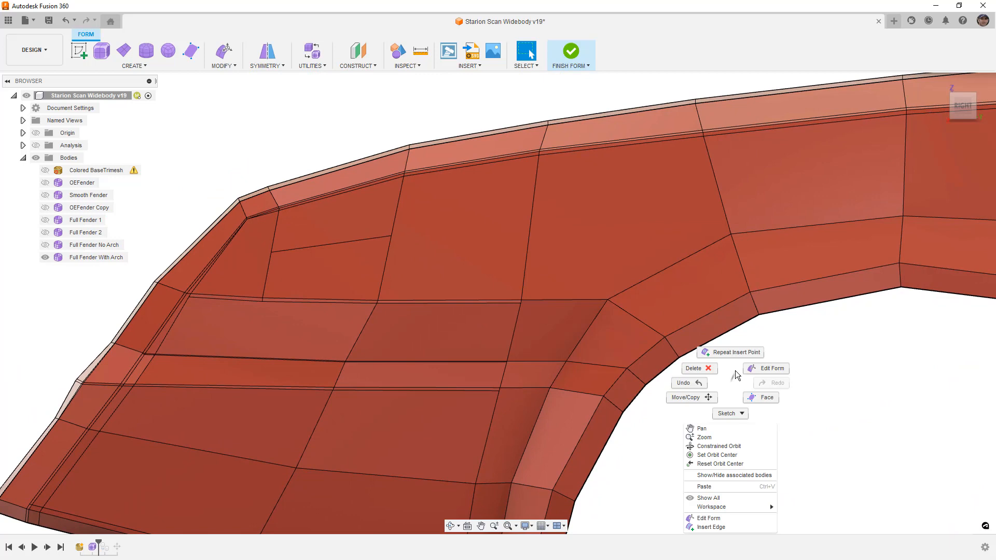
click(736, 352)
scroll(530, 307, up, 5)
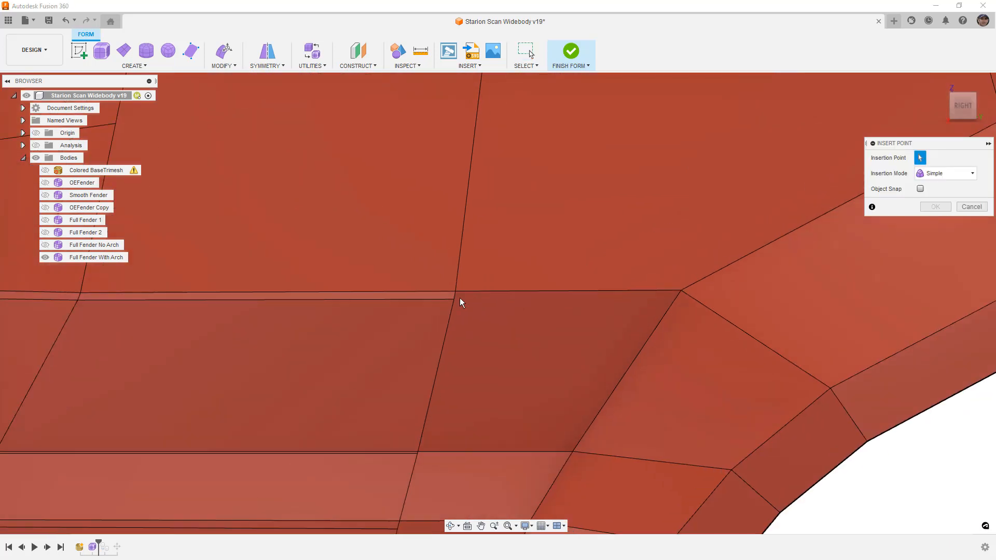
click(453, 299)
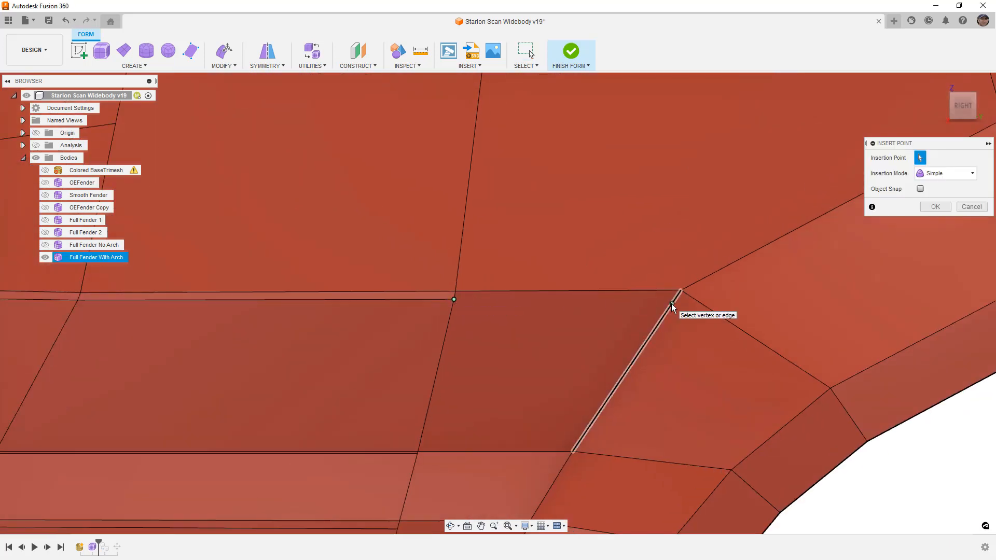
click(671, 303)
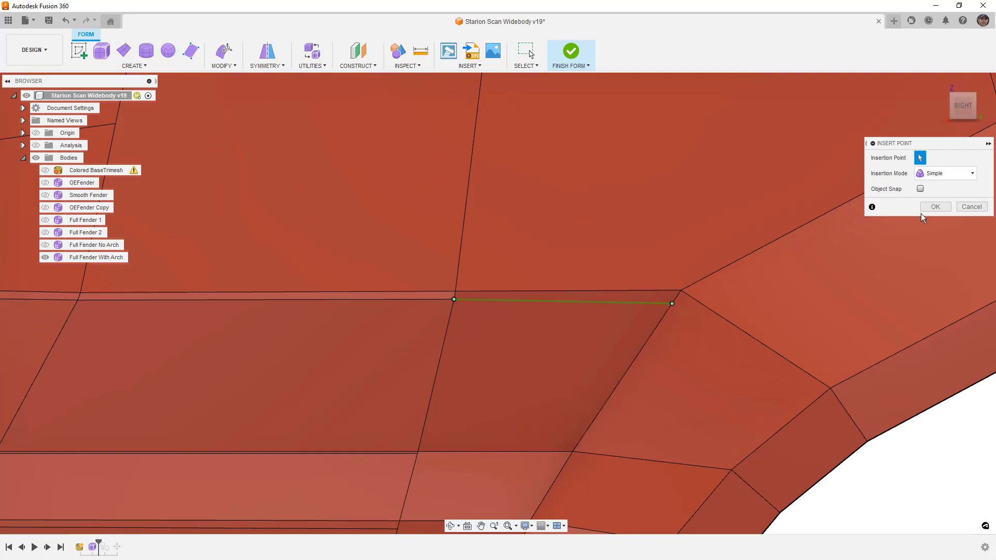
click(935, 207)
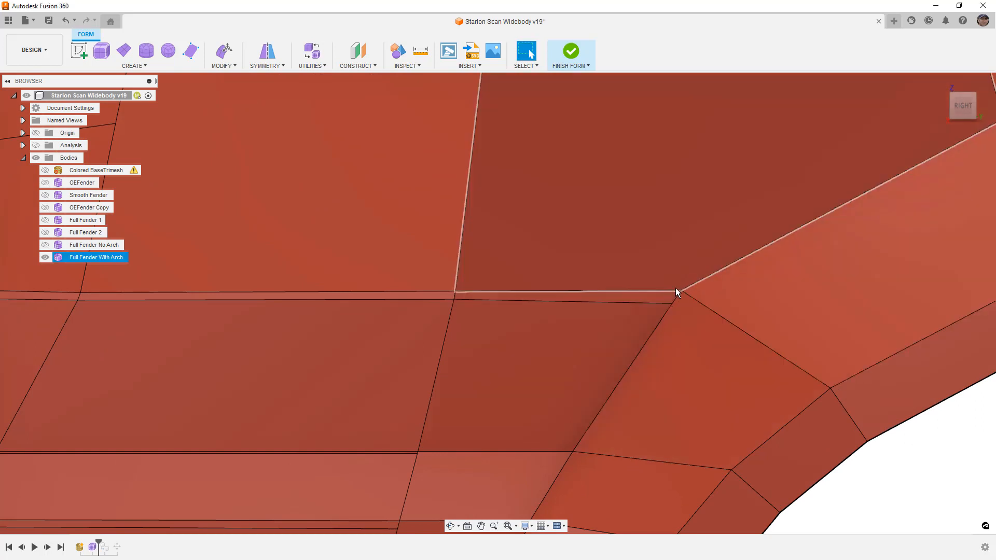
Delete the old edge above the new extension and weld the extension's end vertex to the arch corner vertex.
click(661, 290)
key(Delete)
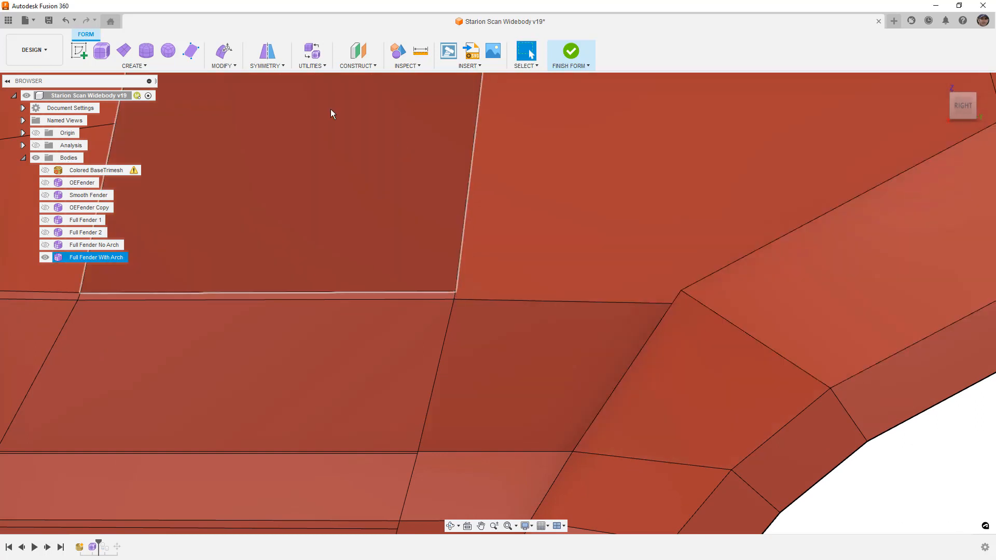
click(222, 67)
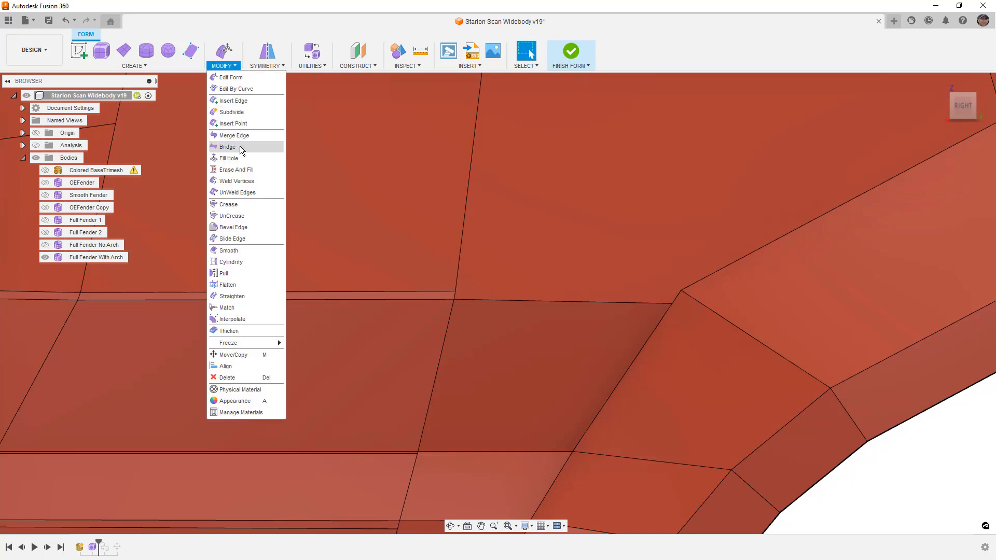
click(237, 181)
click(681, 291)
click(969, 158)
click(673, 303)
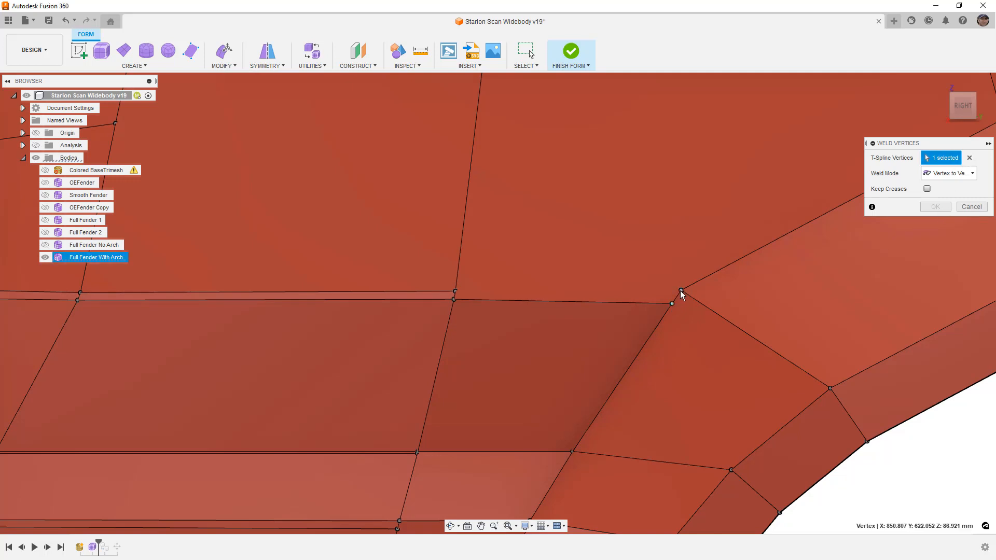
click(679, 290)
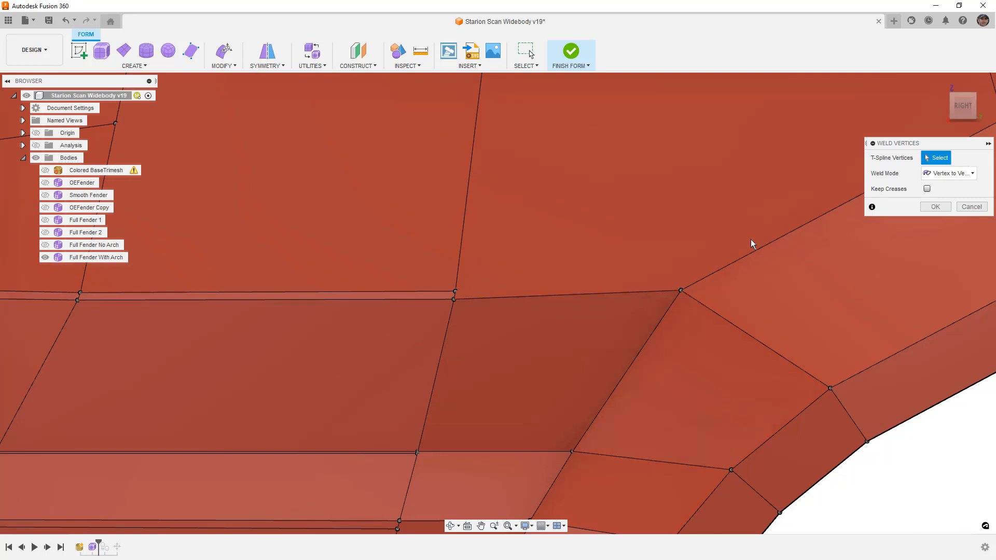
click(934, 207)
Insert an edge from the end of the body line's upper edge to the arch edge just above the corner vertex.
scroll(615, 356, down, 3)
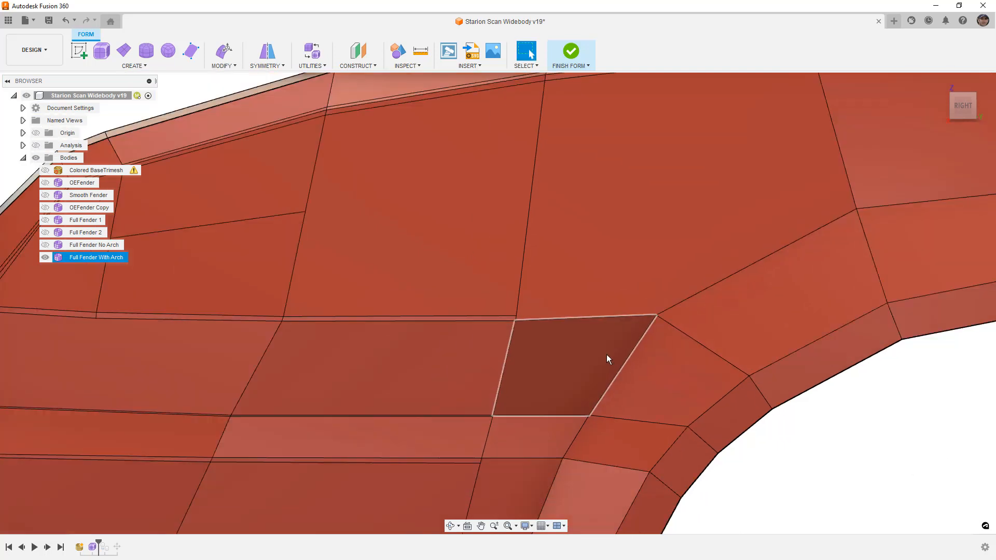
click(224, 66)
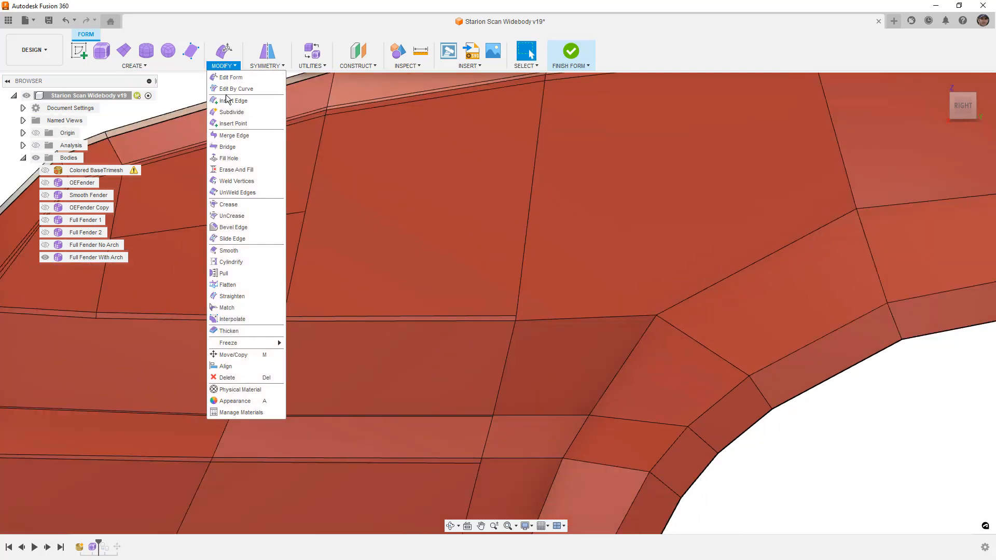
click(239, 116)
click(524, 315)
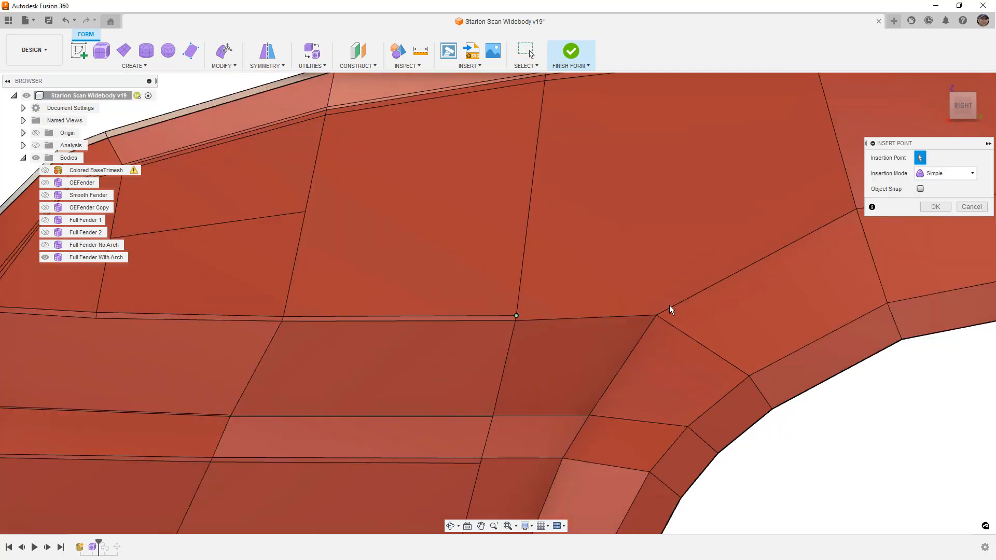
scroll(668, 306, up, 3)
click(668, 308)
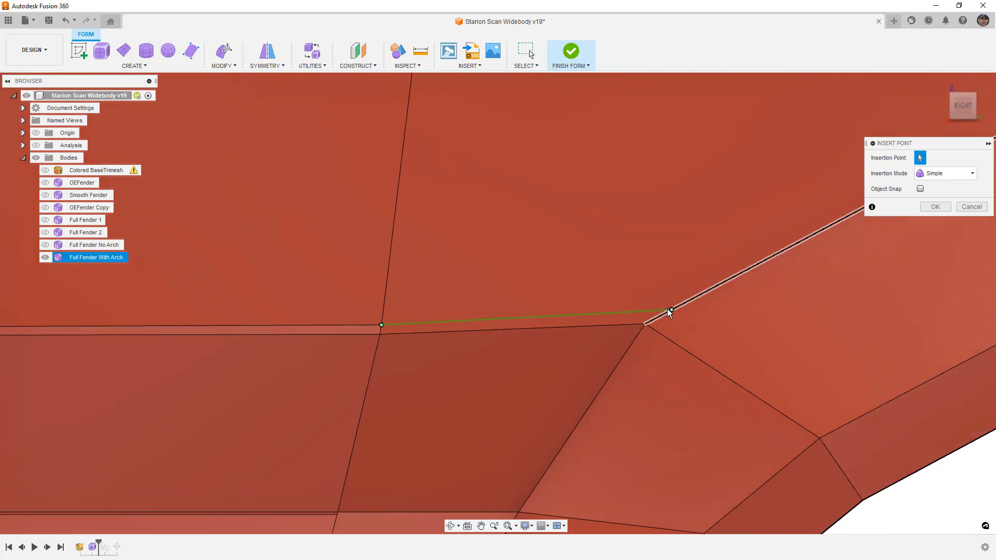
scroll(668, 309, down, 2)
click(945, 208)
Examine the inserted edges where the body line meets the wheel arch from the front angle.
scroll(627, 264, down, 5)
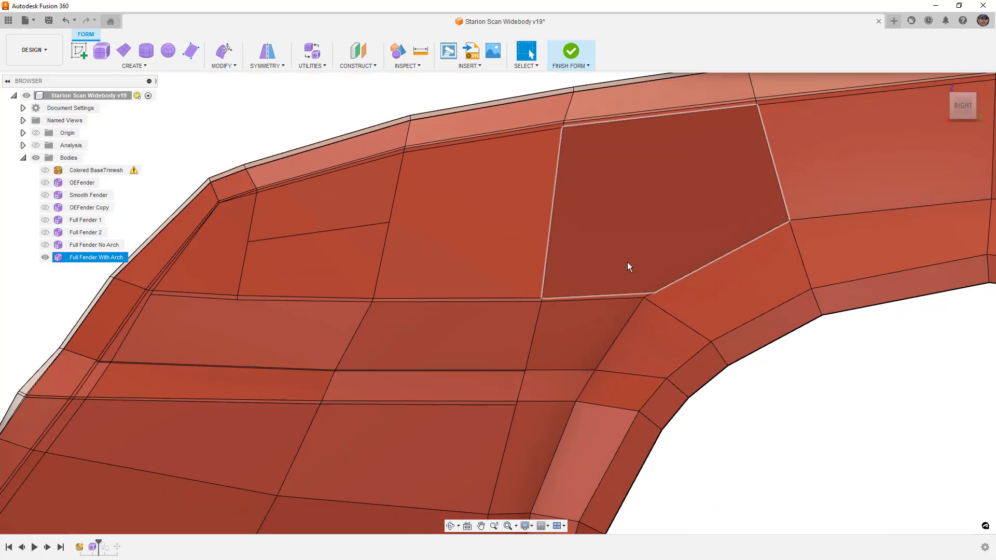
scroll(626, 290, up, 5)
shift+middle_drag(626, 291, 644, 290)
shift+middle_drag(669, 289, 695, 294)
middle_drag(746, 271, 702, 359)
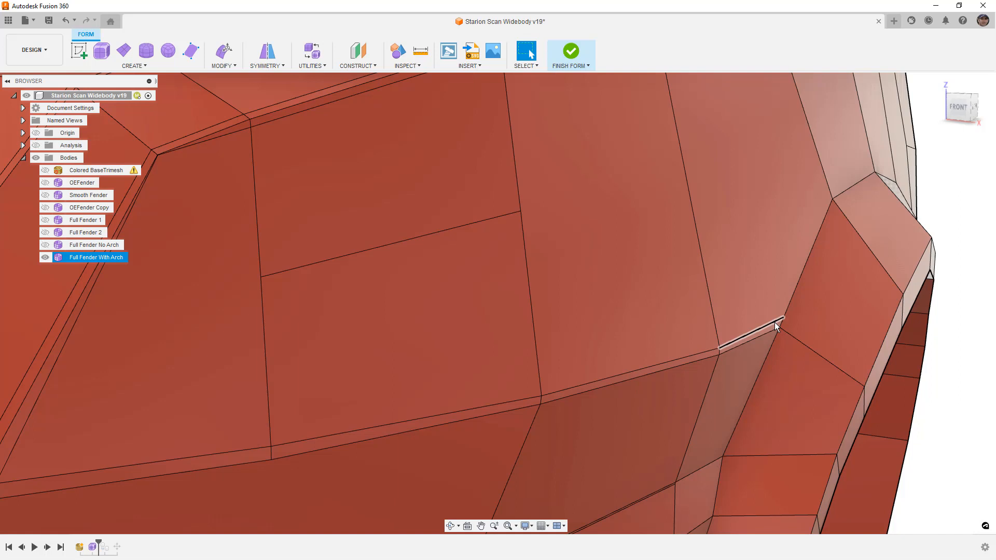
Examine the fender's T points, star points and N-gons around the body line and wheel arch with Repair Body.
key(alt+3)
click(311, 66)
click(316, 88)
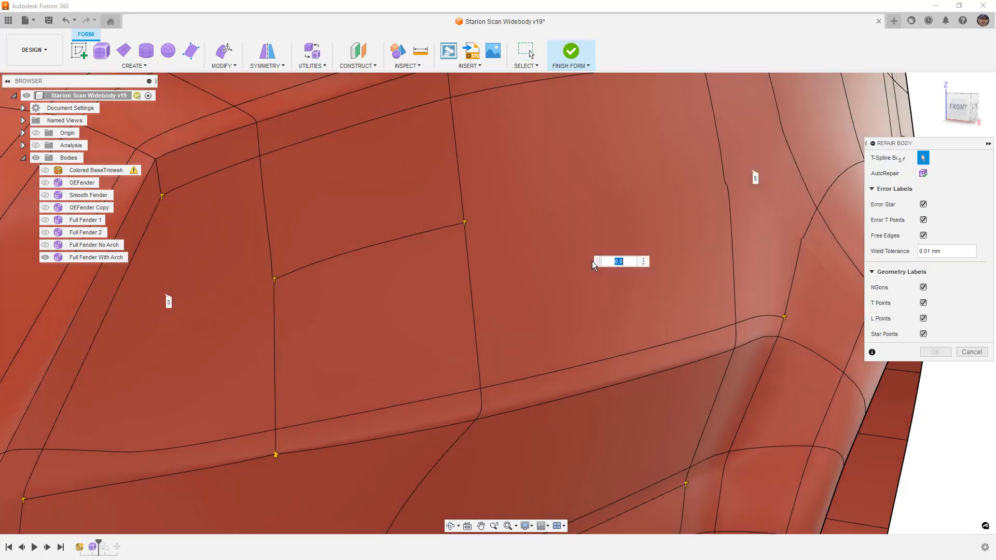
click(785, 317)
scroll(697, 278, down, 5)
mouse_move(695, 276)
shift+middle_down()
mouse_move(633, 269)
mouse_move(703, 273)
shift+middle_up()
scroll(733, 289, up, 5)
click(736, 268)
click(728, 283)
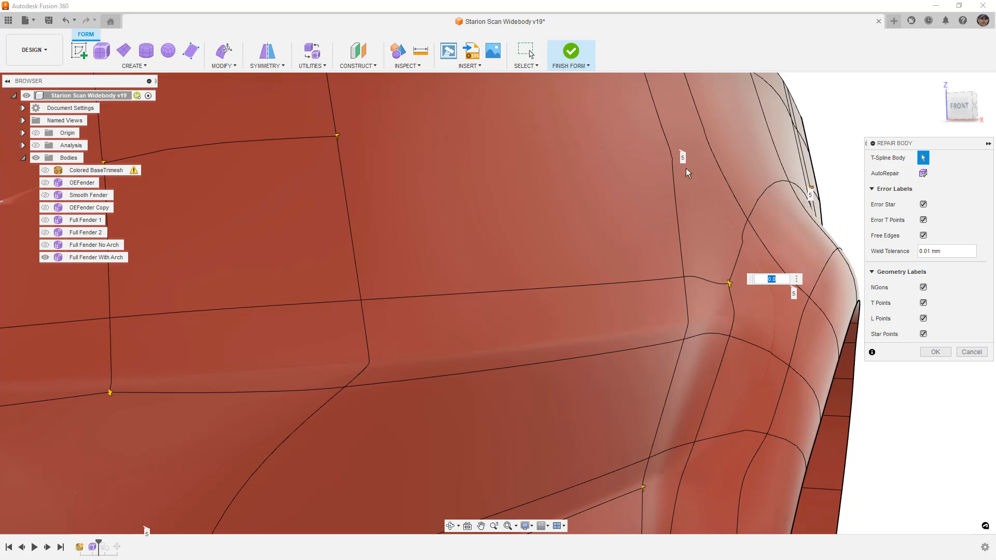
click(340, 135)
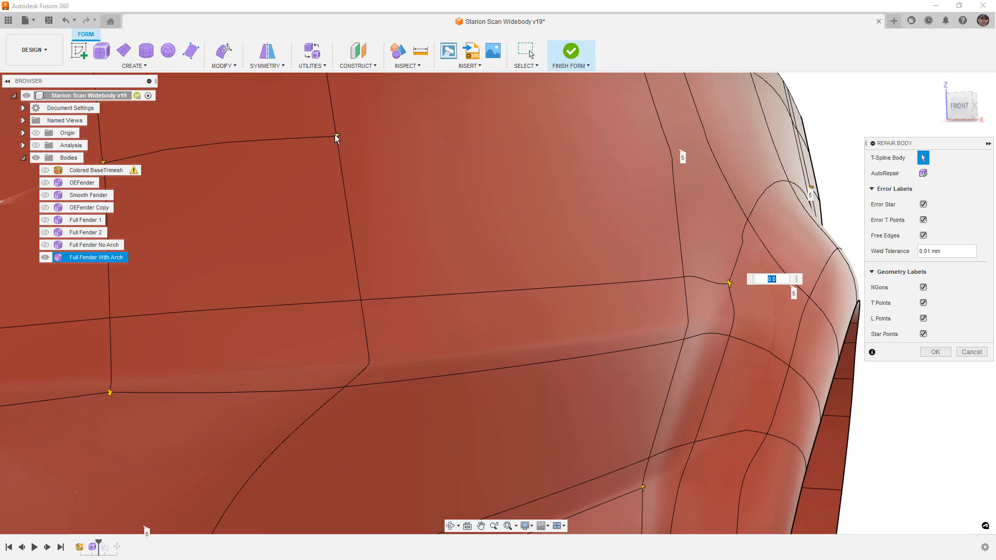
scroll(358, 177, down, 6)
scroll(387, 178, up, 5)
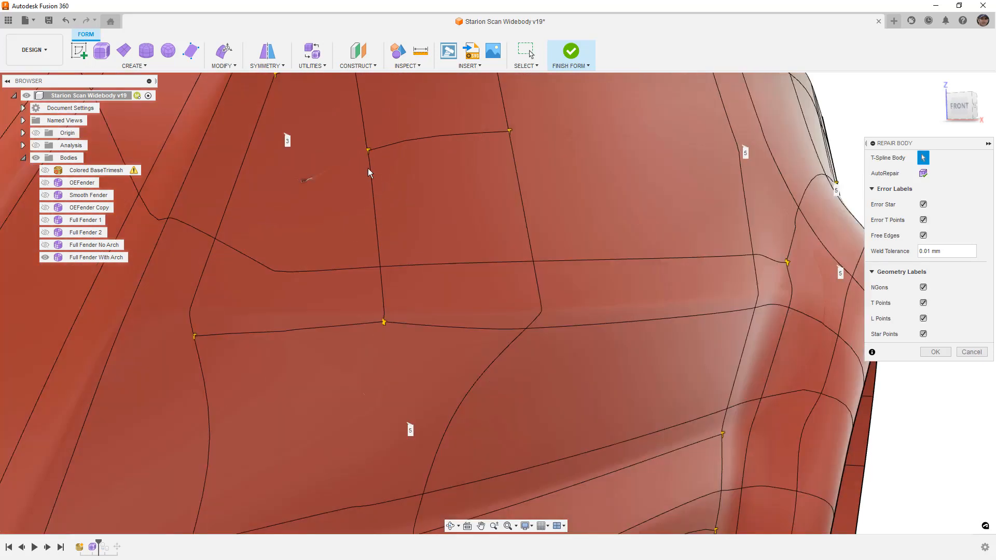
click(786, 264)
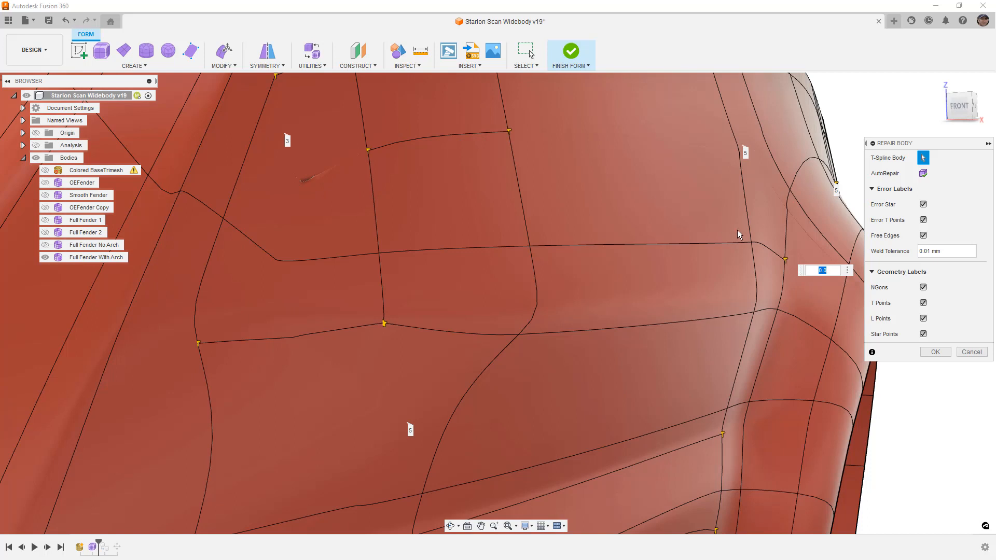
click(972, 353)
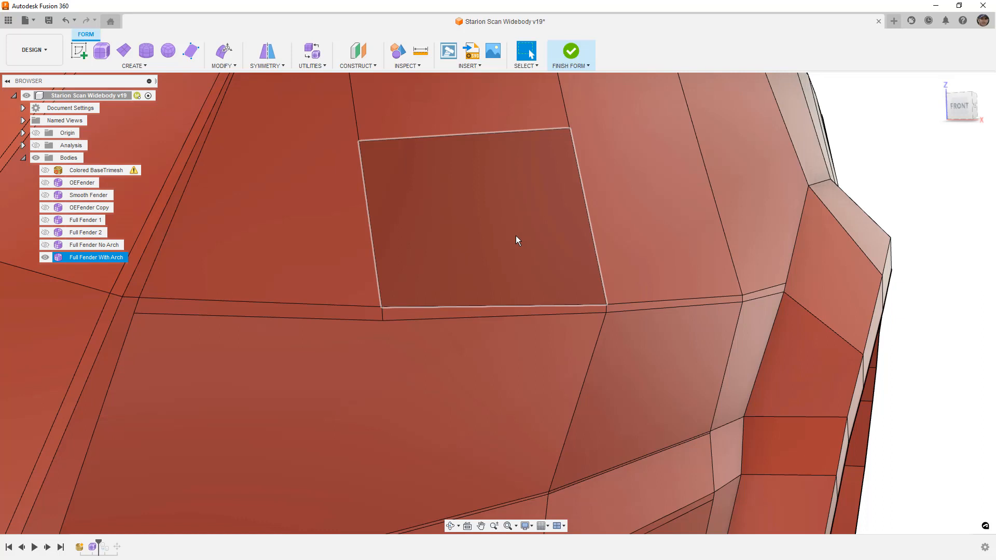
Delete the short horizontal edge that crosses the side panel above the body line, ahead of the wheel arch.
scroll(519, 237, down, 10)
click(790, 270)
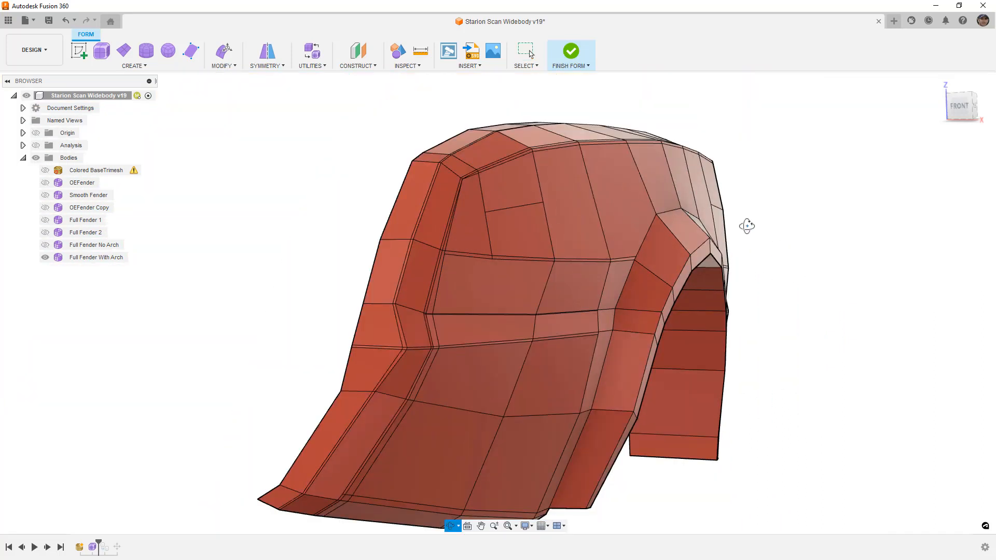
scroll(406, 203, up, 5)
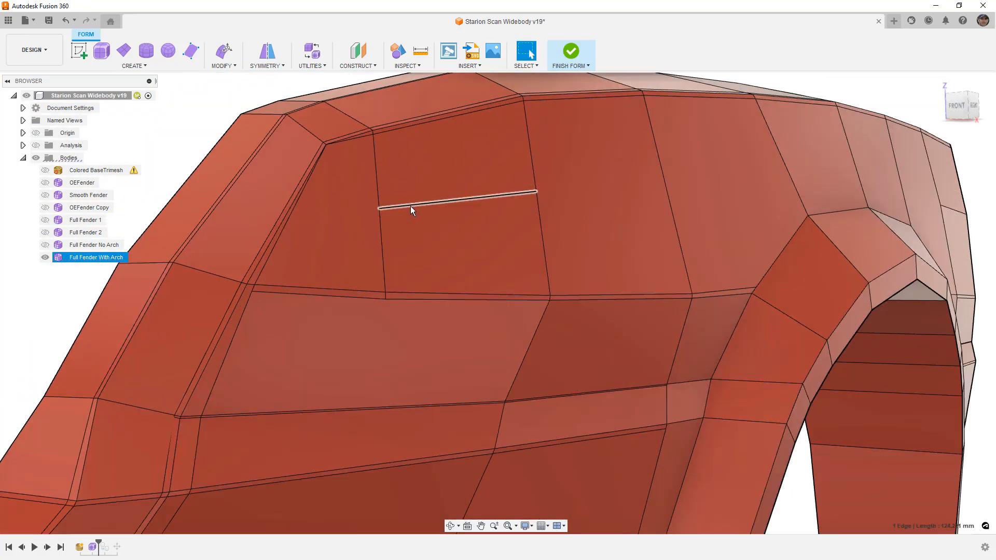
click(410, 207)
key(Delete)
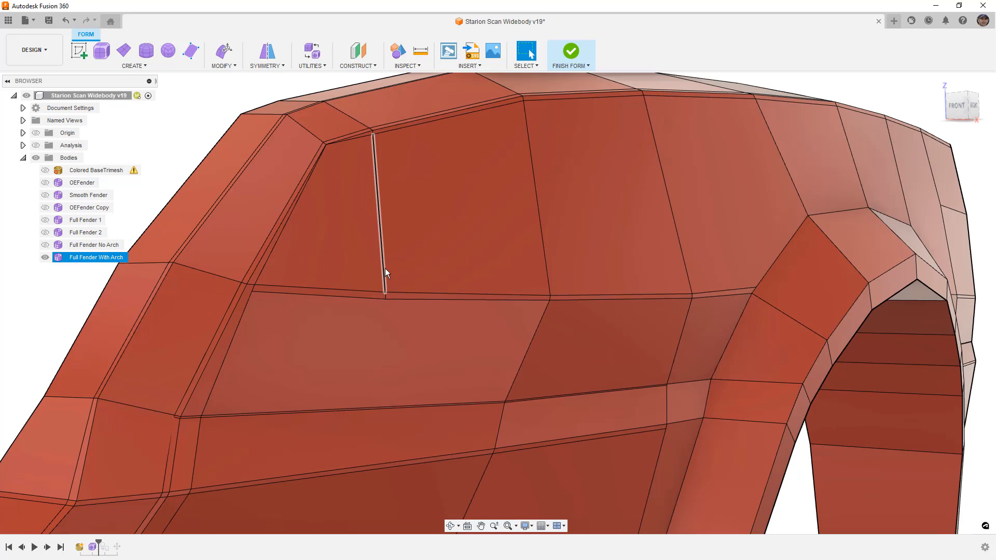
Examine the fender in smooth display, checking how the body line flows into the wheel arch from several angles.
scroll(384, 262, down, 5)
middle_drag(632, 223, 550, 229)
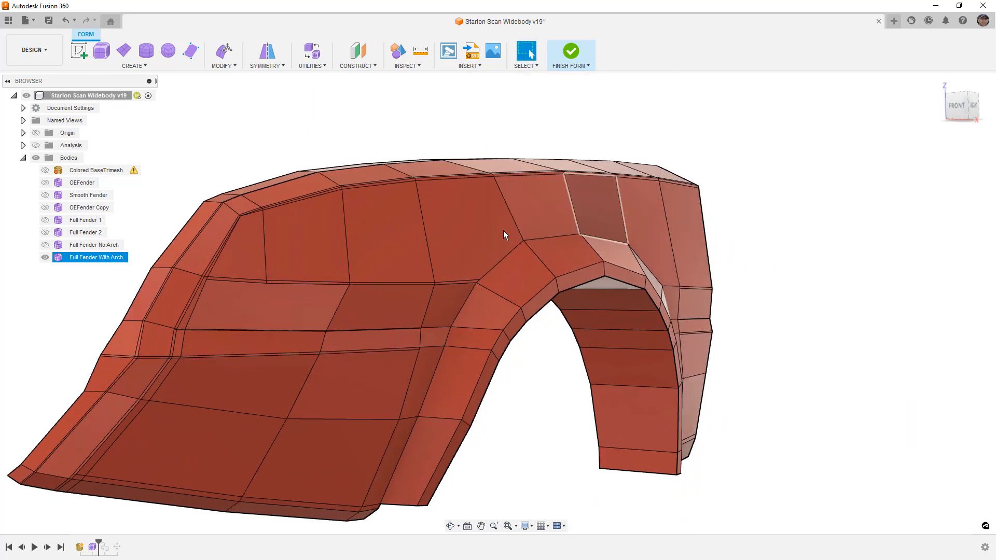
click(409, 238)
key(alt+3)
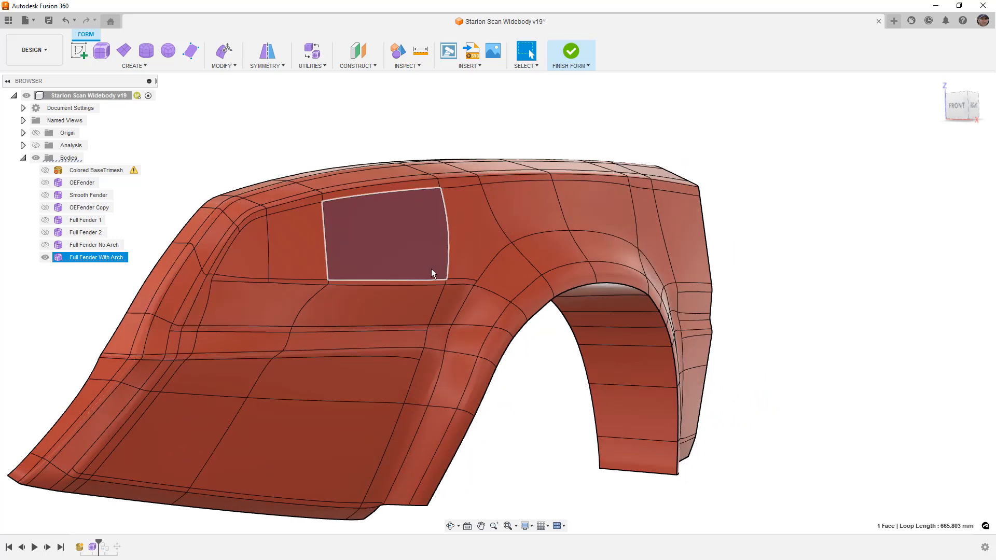
shift+middle_drag(569, 375, 388, 287)
scroll(455, 266, up, 6)
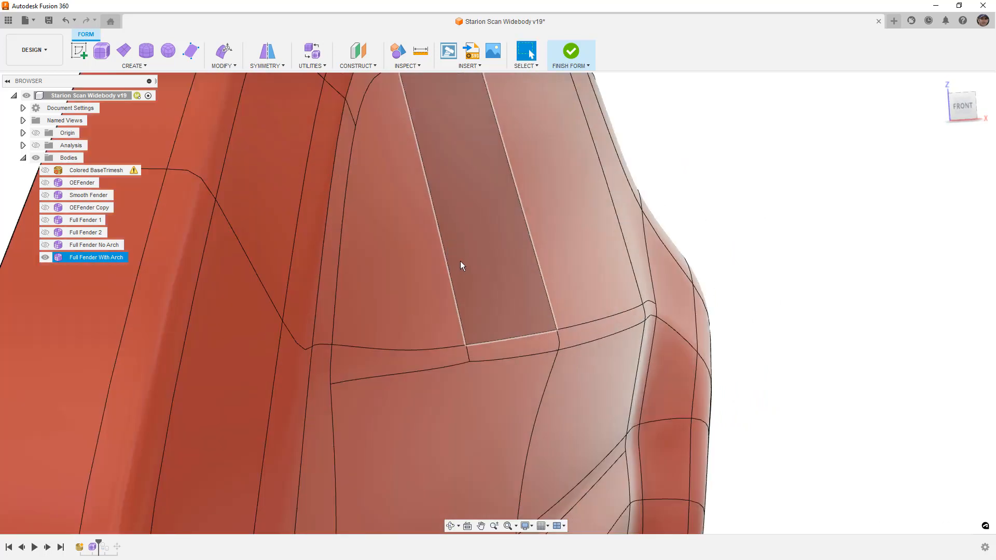
scroll(476, 266, down, 5)
shift+middle_drag(476, 265, 548, 269)
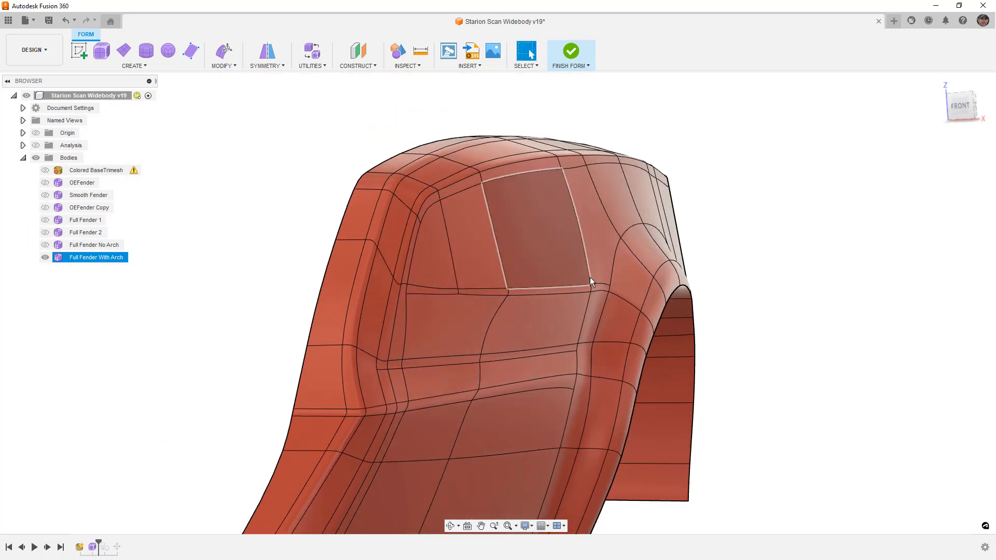
scroll(610, 275, up, 2)
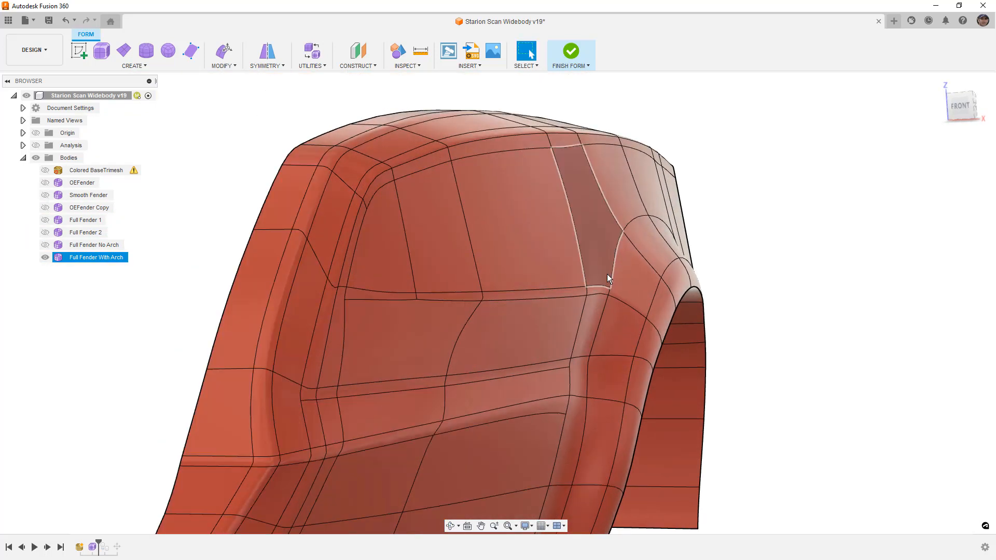
scroll(422, 304, up, 2)
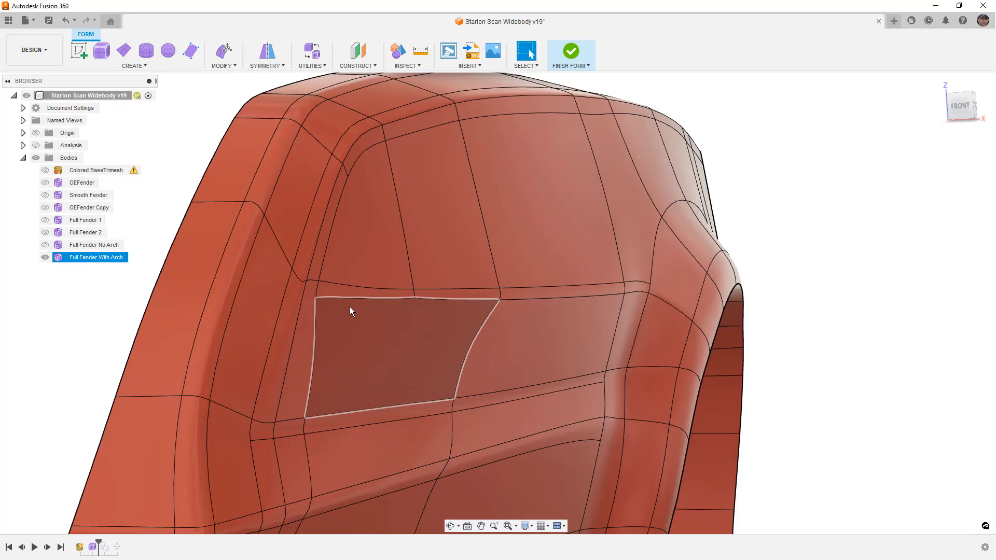
scroll(415, 228, down, 4)
shift+middle_drag(427, 231, 400, 259)
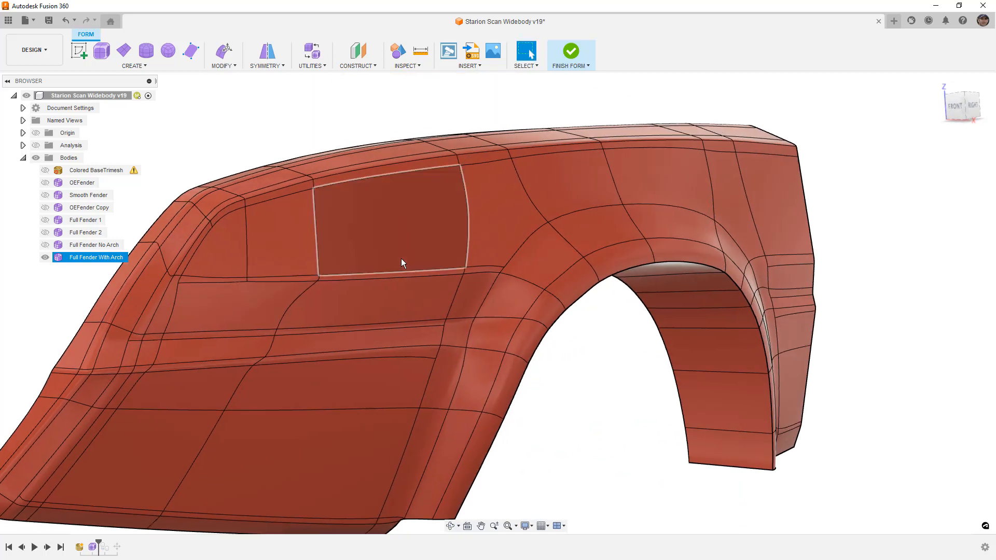
Examine the fender's surface from the right side and near the front corner in shaded display without edges.
click(973, 106)
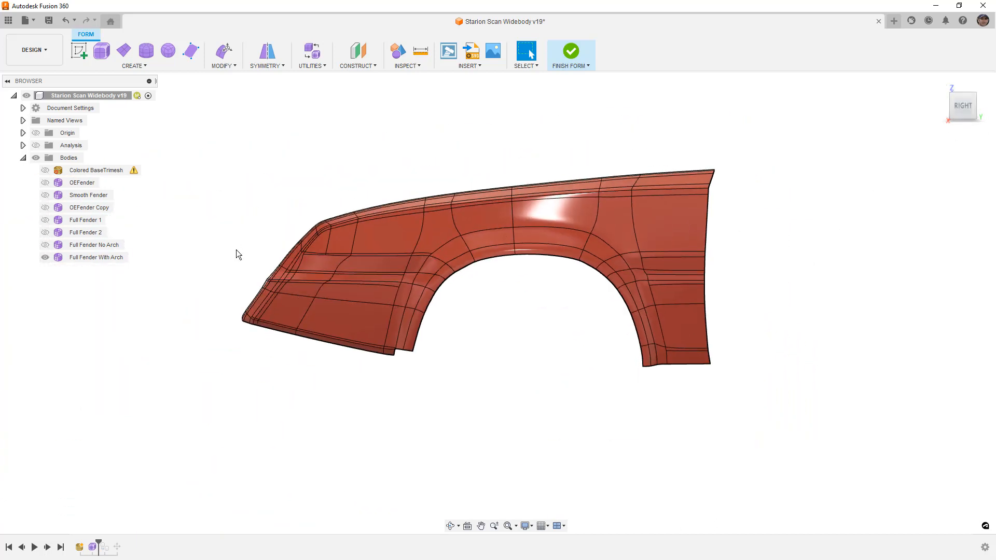
scroll(328, 264, up, 3)
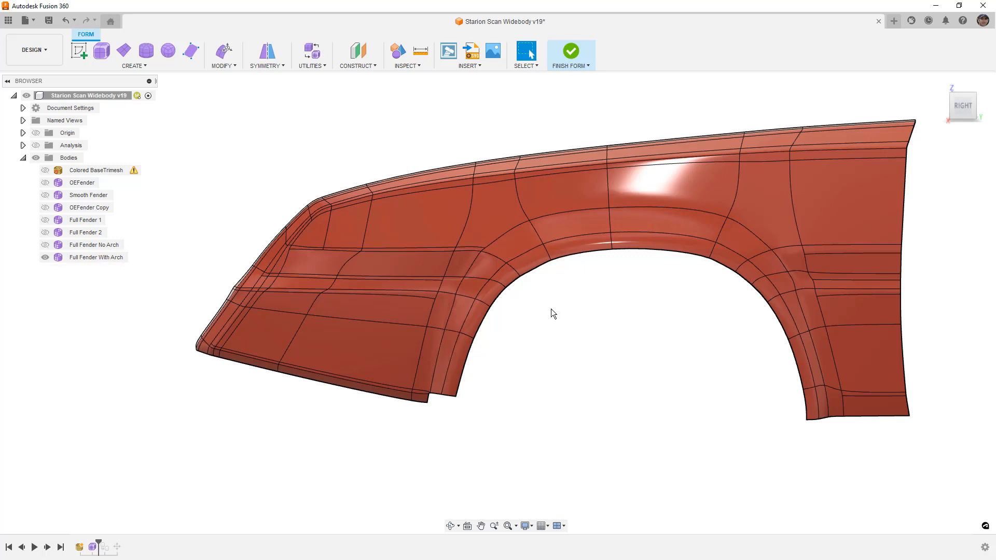
key(ctrl+4)
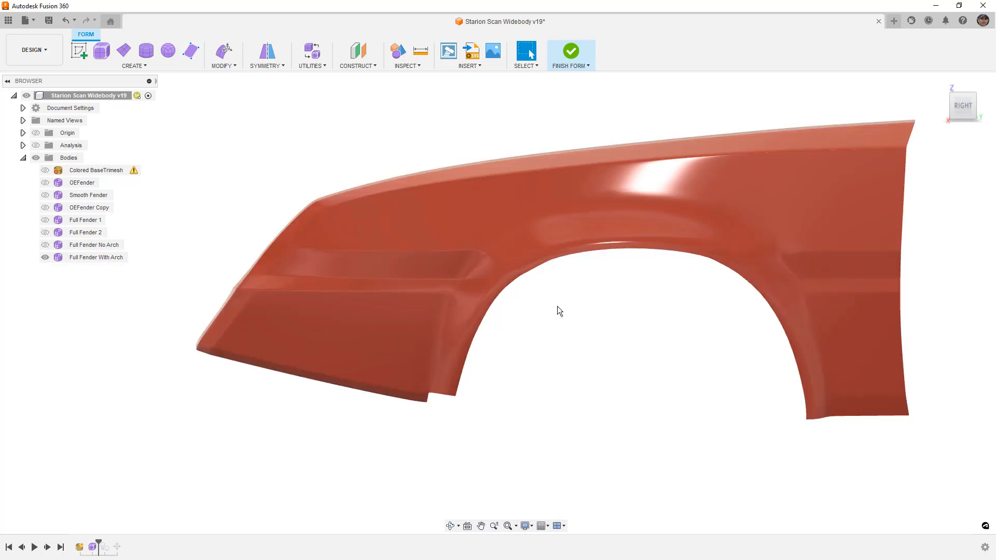
scroll(557, 305, down, 3)
shift+middle_drag(557, 303, 599, 299)
scroll(370, 285, up, 4)
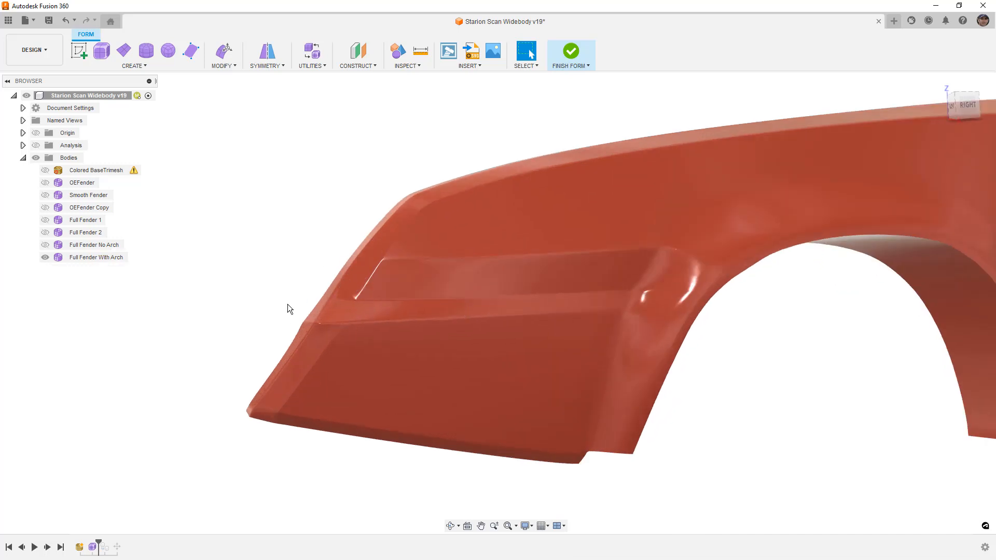
scroll(361, 315, up, 2)
scroll(359, 313, up, 1)
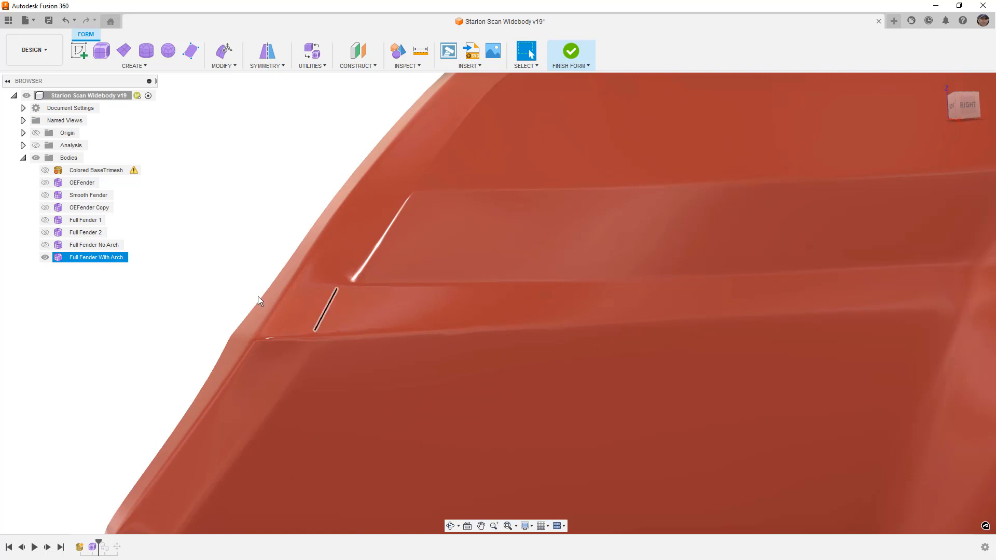
scroll(332, 285, down, 2)
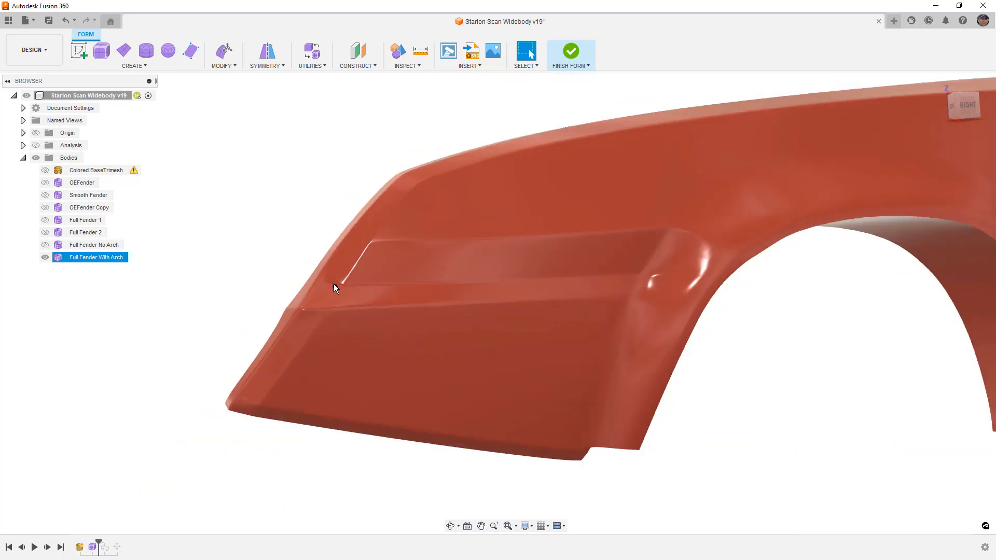
Show Colored BaseTrimesh and compare the fender's front corner and arch with the scan, temporarily hiding Full Fender With Arch.
click(44, 172)
shift+middle_drag(411, 305, 415, 231)
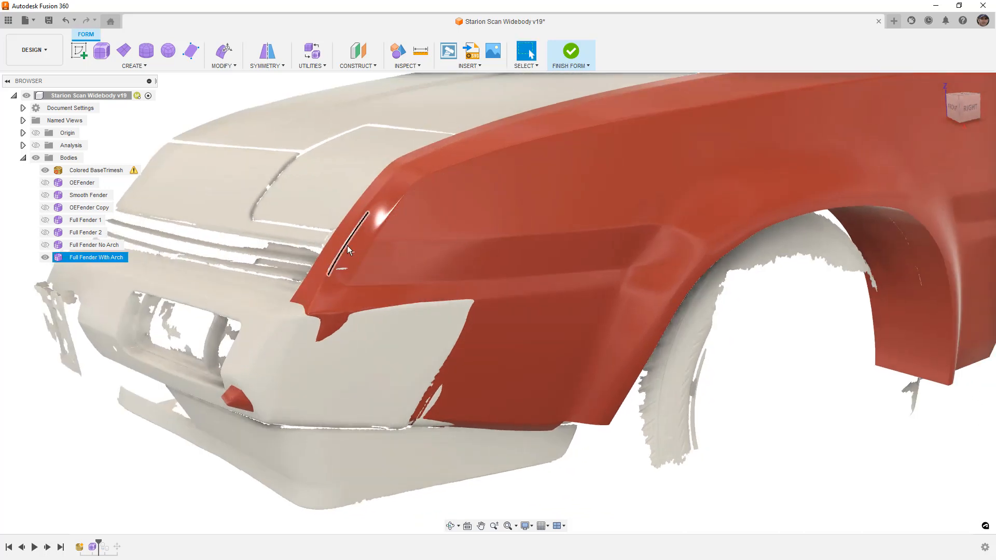
shift+middle_drag(371, 260, 350, 295)
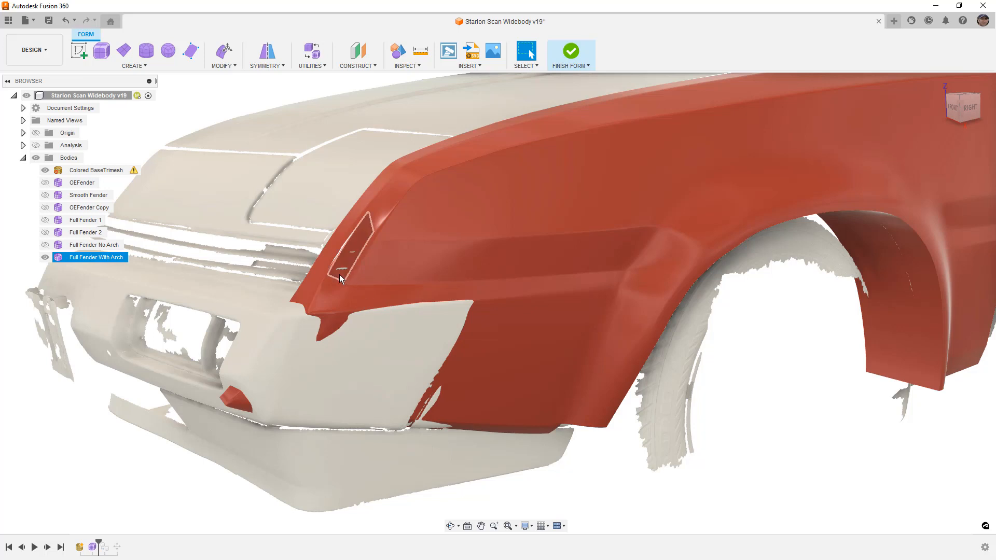
click(45, 258)
shift+middle_drag(404, 301, 329, 260)
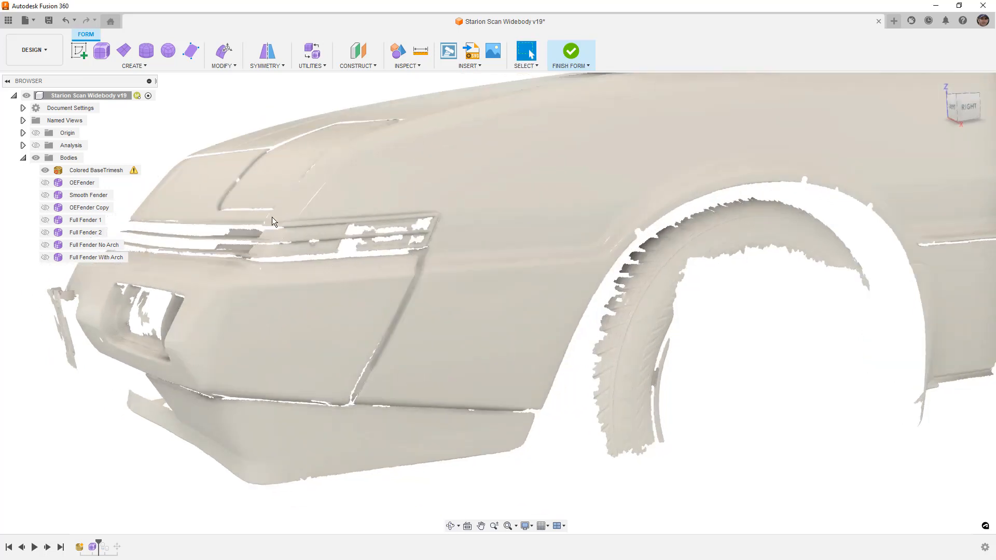
click(45, 257)
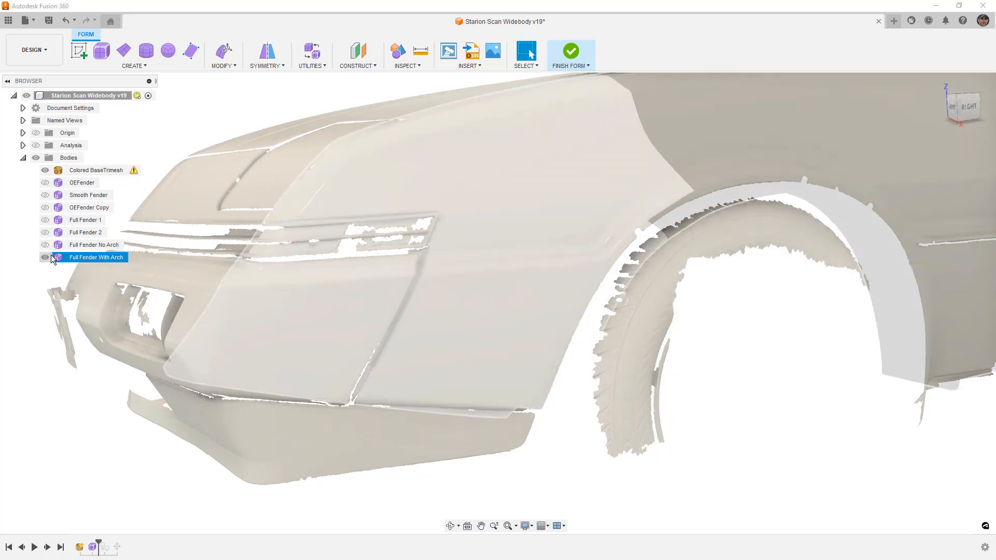
shift+middle_drag(274, 296, 463, 302)
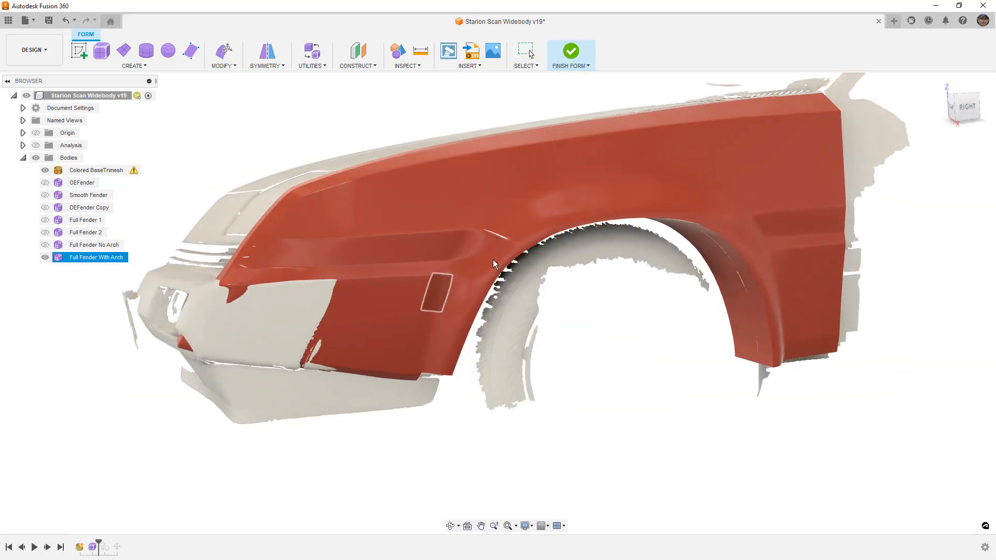
scroll(492, 256, up, 5)
shift+middle_drag(529, 259, 490, 256)
scroll(405, 266, down, 6)
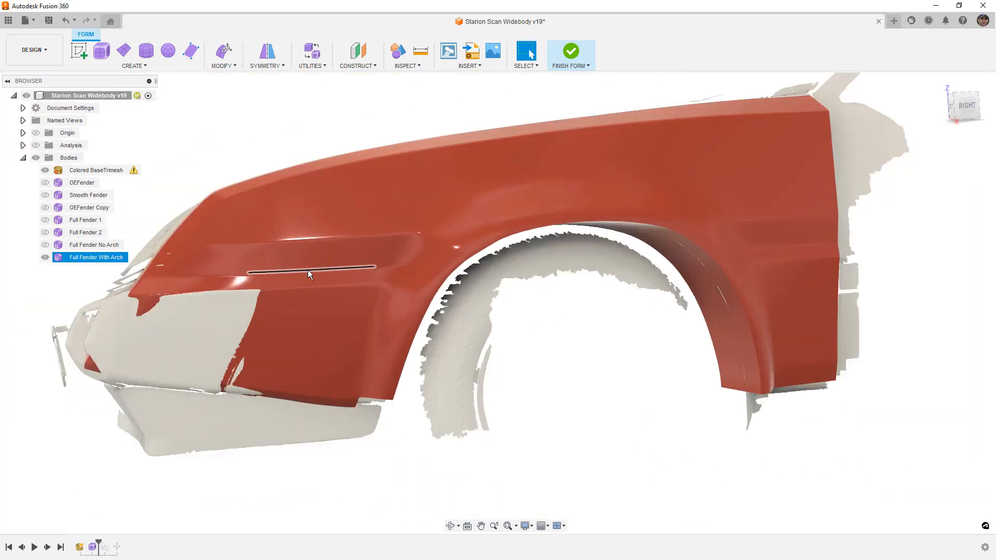
Switch the fender to box display with visible edges and view it squarely from the right side.
key(ctrl+6)
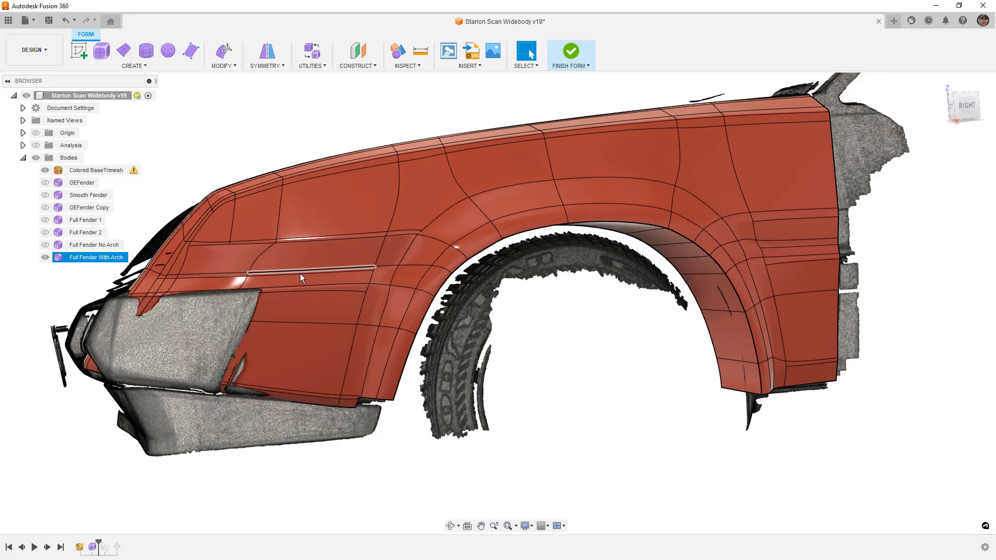
key(alt+1)
click(965, 106)
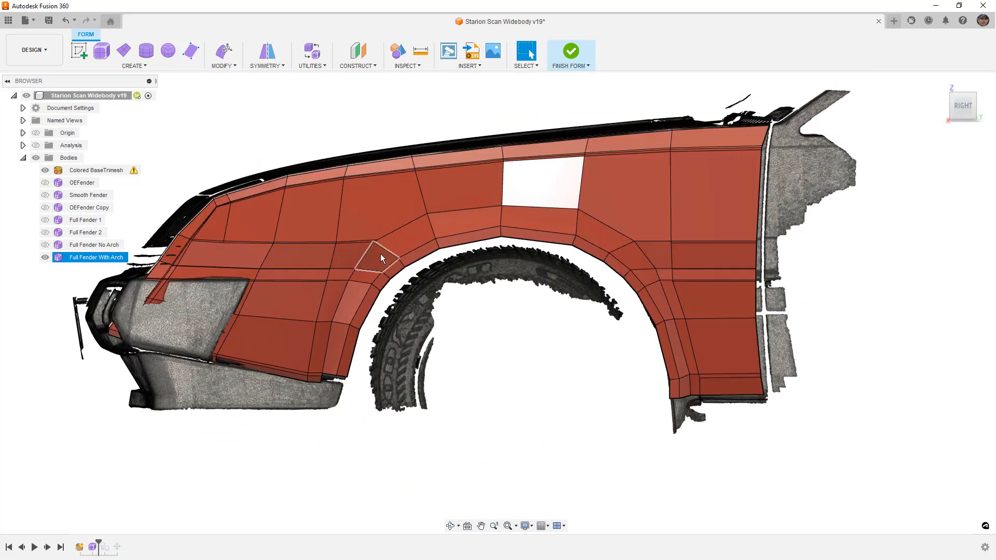
scroll(383, 251, up, 3)
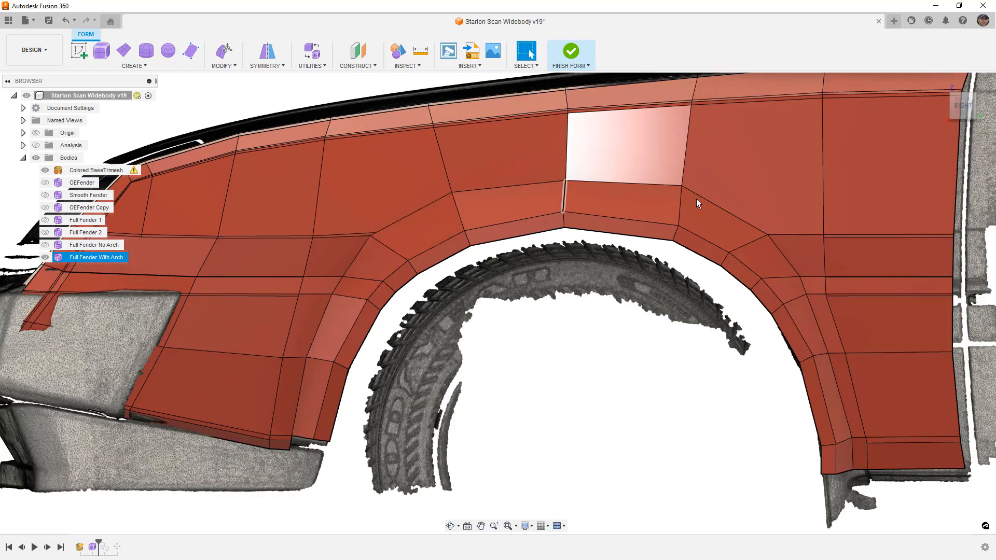
Insert a simple single-sided edge loop just outside the wheel arch's lip loop, at insert location -0.534.
double_click(649, 221)
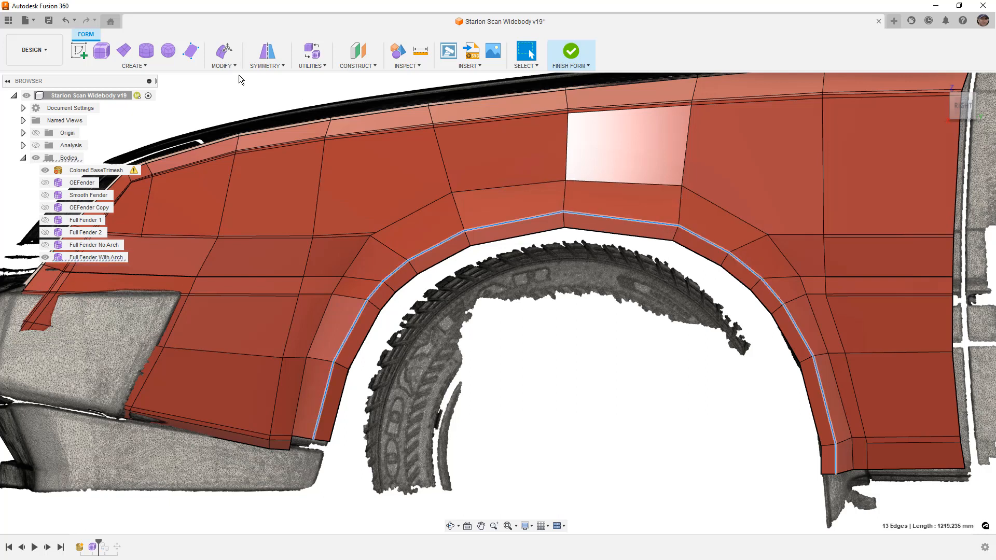
click(223, 65)
click(229, 93)
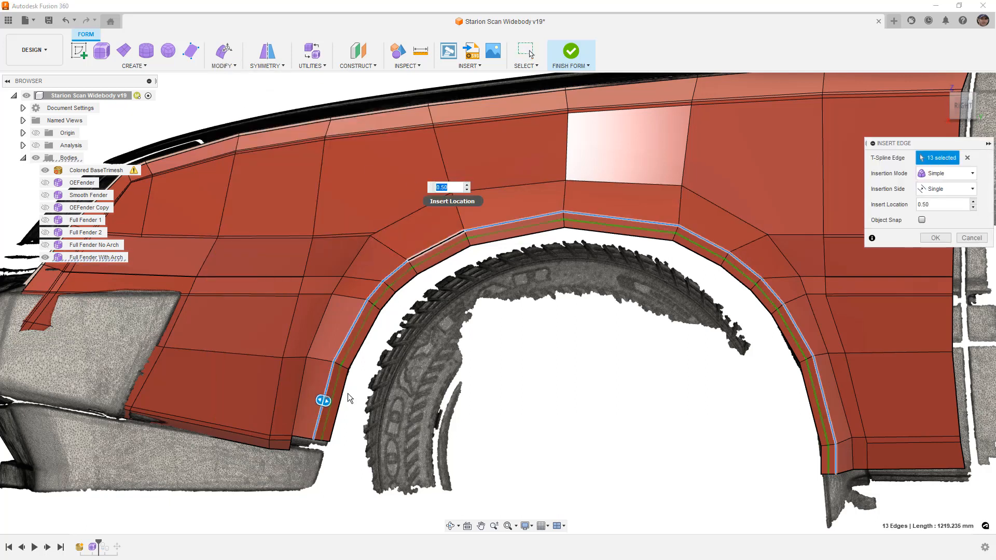
drag(323, 400, 292, 398)
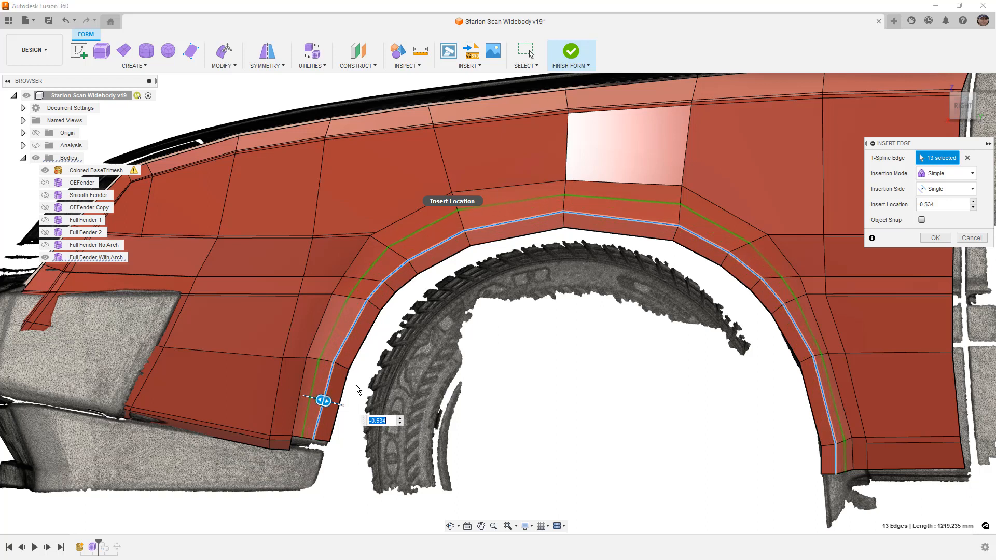
click(935, 237)
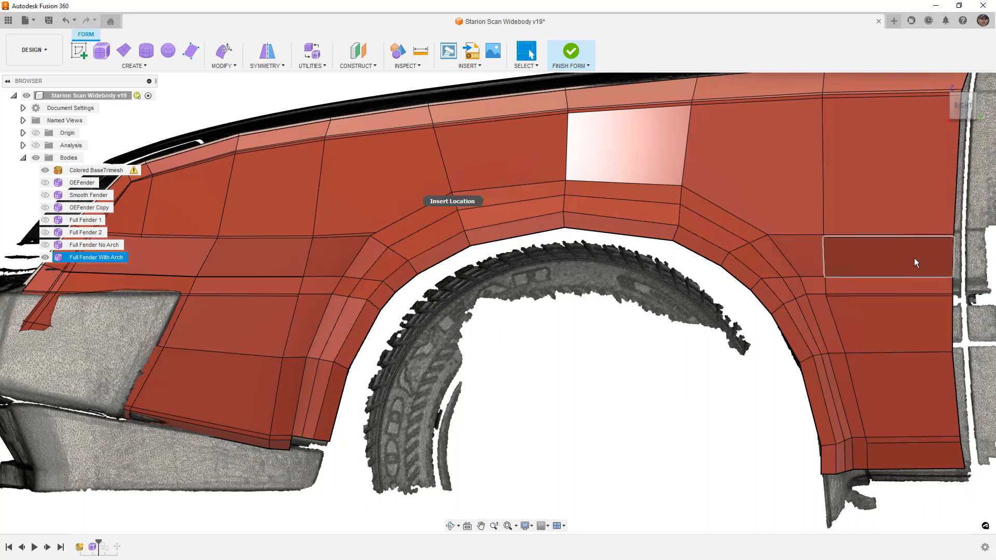
Delete the outermost edge loop around the wheel arch and weld the notch corner vertex to the adjacent loop's end vertex at the arch's lower front.
double_click(730, 214)
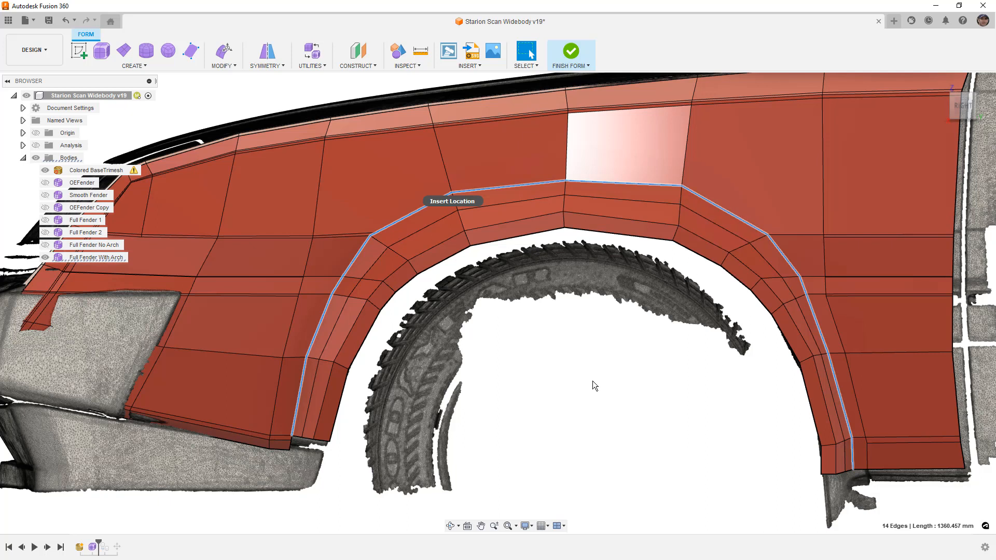
key(Escape)
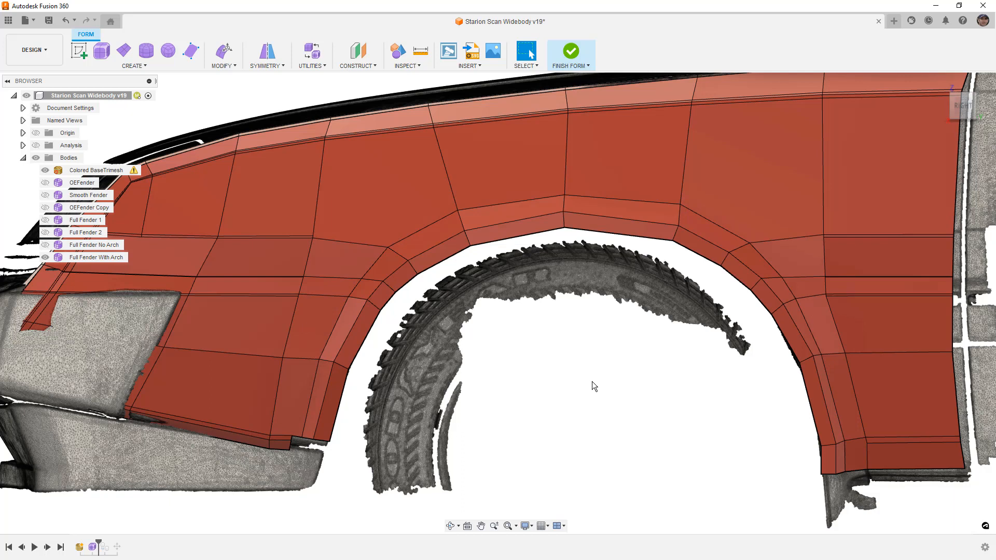
scroll(298, 438, up, 3)
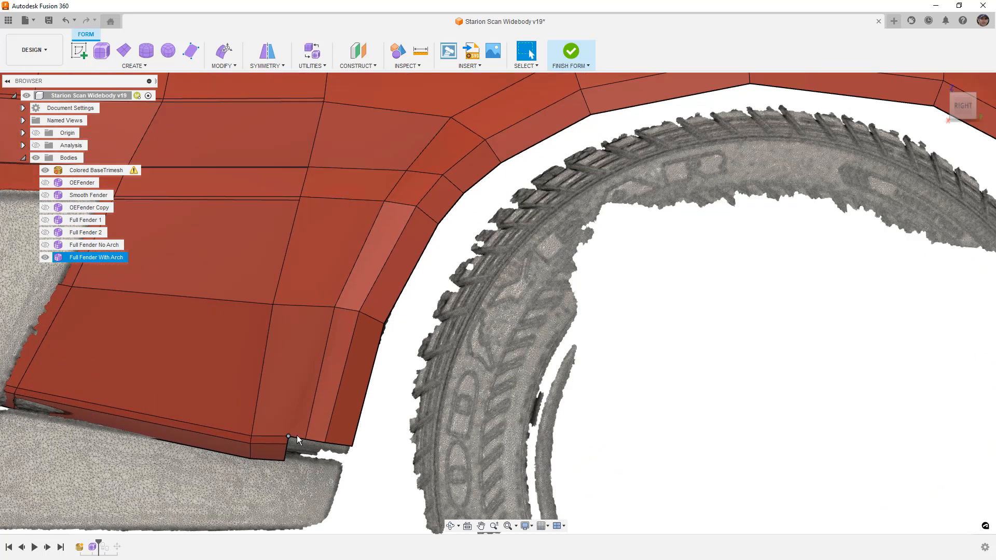
click(222, 69)
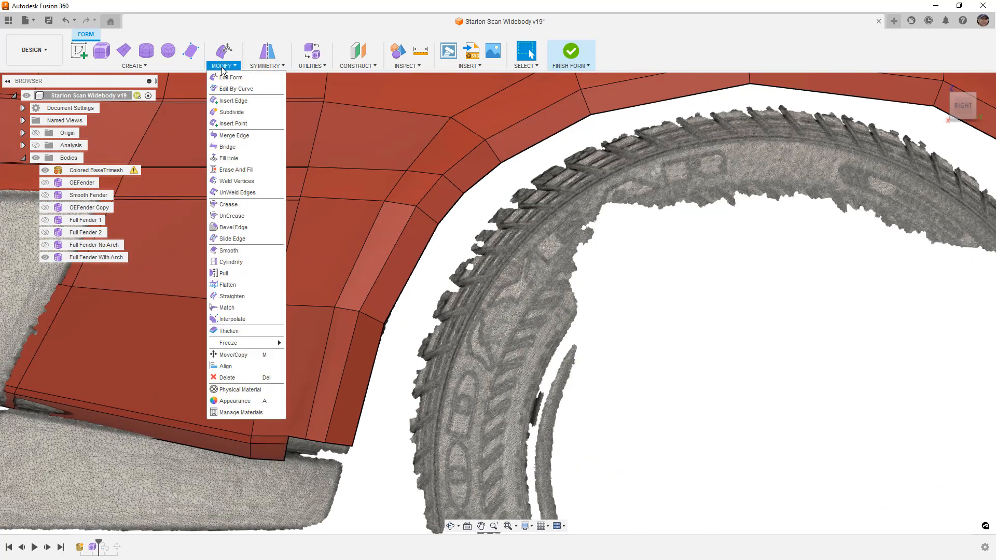
click(238, 182)
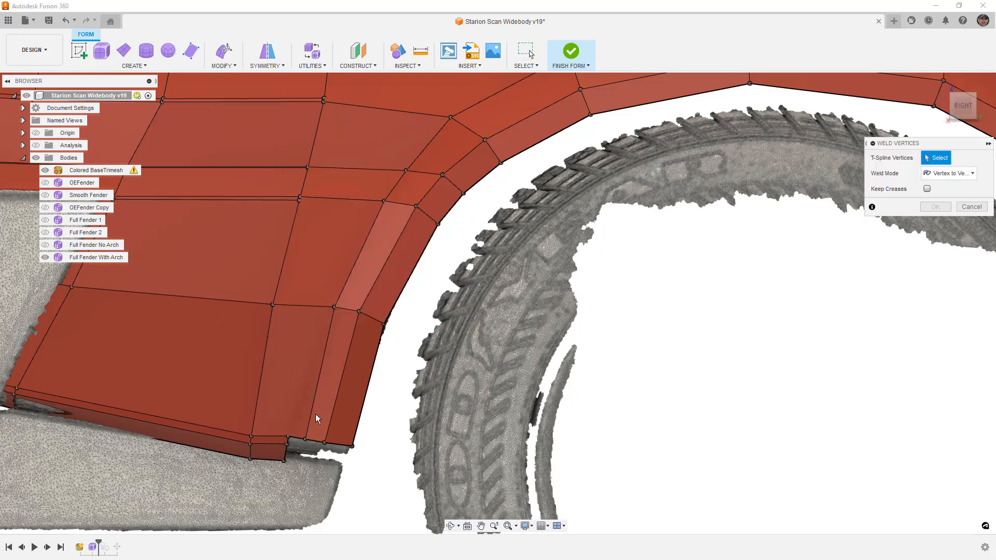
scroll(290, 435, up, 2)
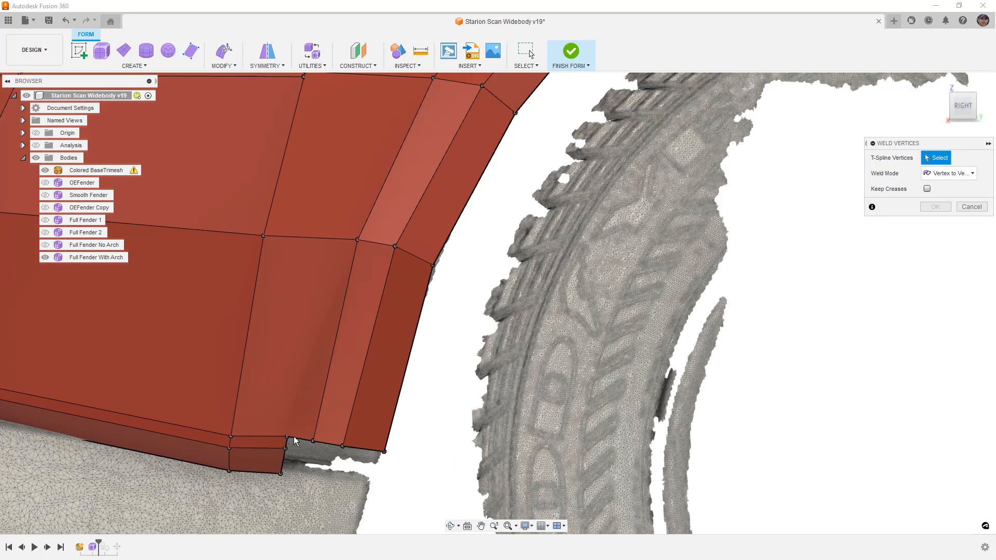
click(288, 437)
click(312, 441)
scroll(394, 414, down, 4)
middle_drag(572, 316, 386, 319)
click(940, 208)
Check the fender's front corner and arch in smooth display with edges, and return to box display from the right side.
shift+middle_drag(662, 306, 611, 321)
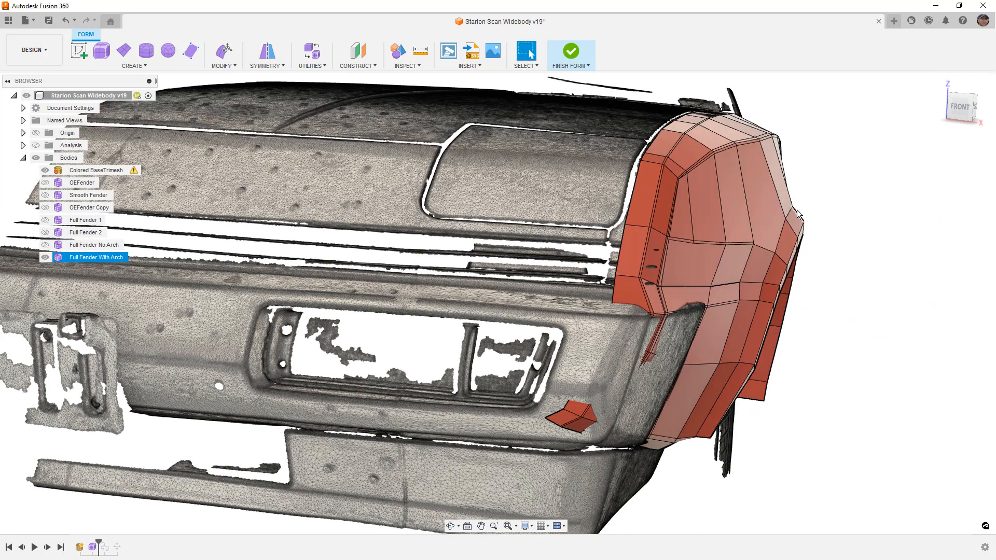
key(alt+3)
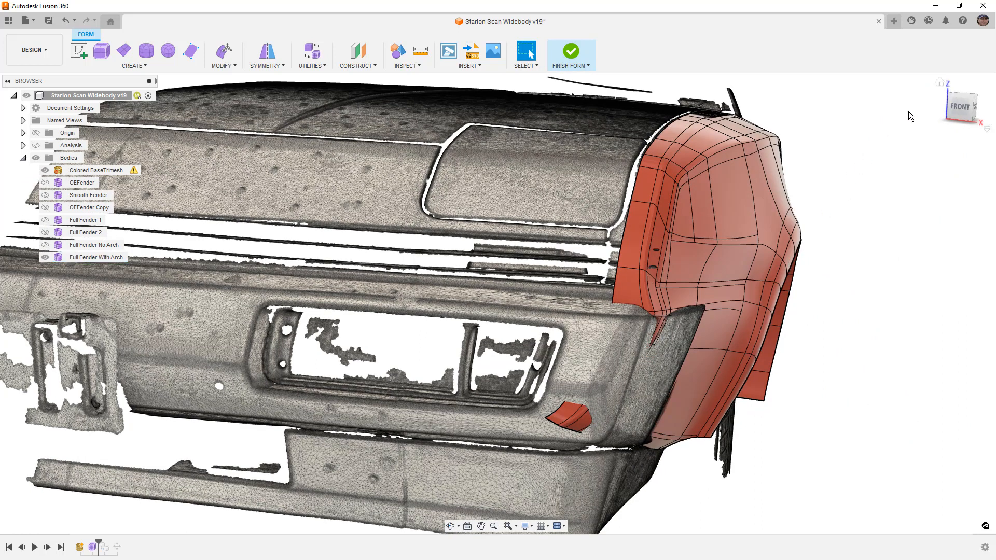
mouse_move(779, 212)
shift+middle_down()
mouse_move(740, 210)
mouse_move(760, 216)
shift+middle_up()
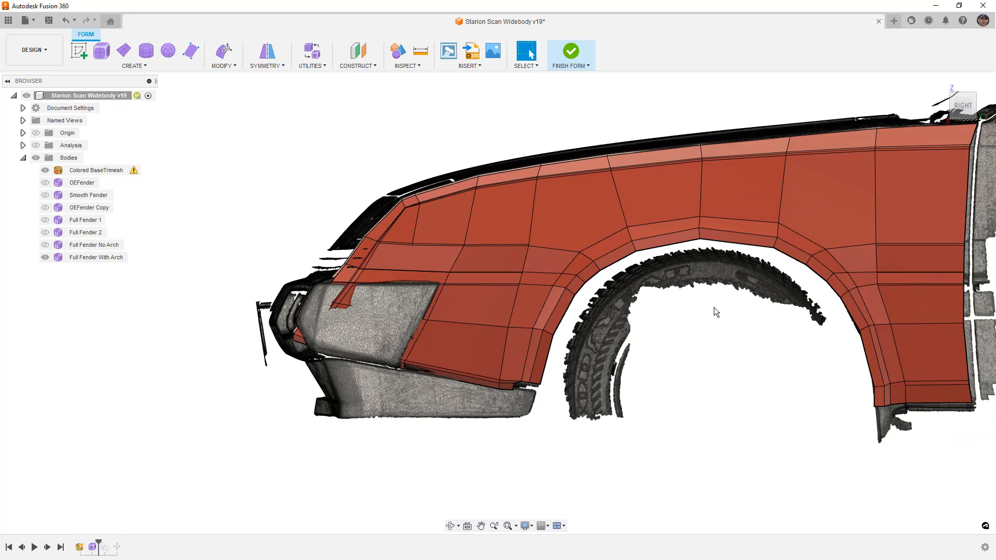
Bevel the inner edge loop along the wheel arch lip with one segment.
scroll(583, 261, up, 4)
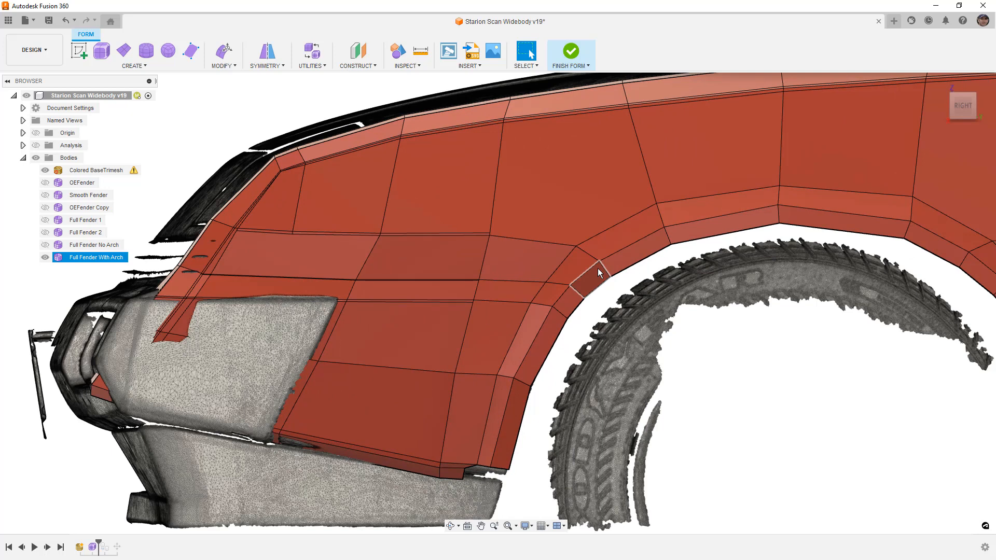
scroll(602, 243, up, 3)
double_click(599, 232)
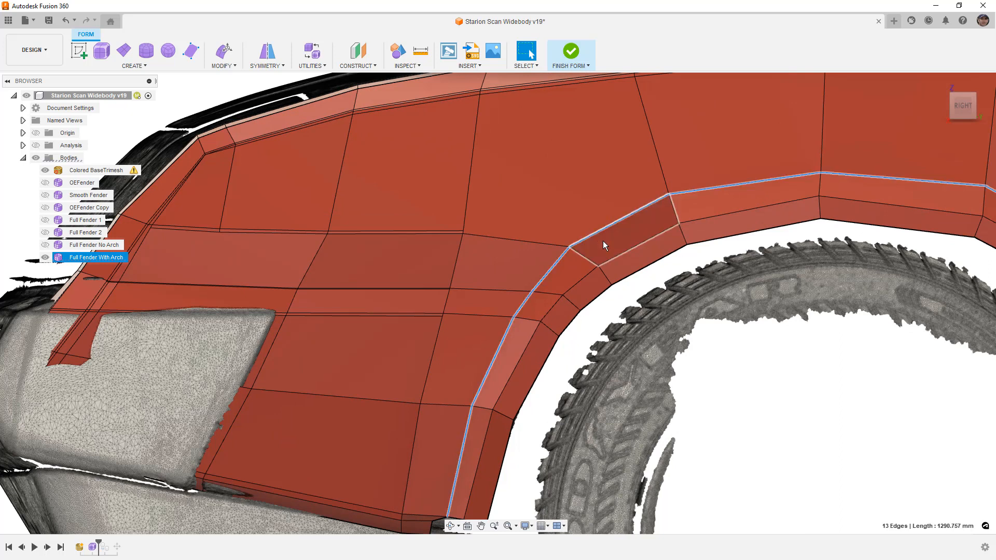
double_click(613, 258)
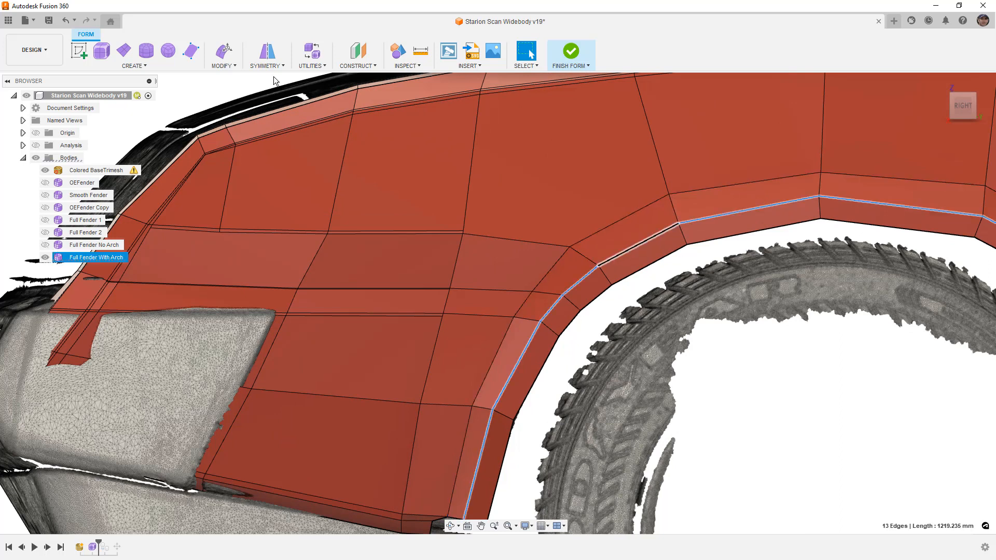
click(236, 66)
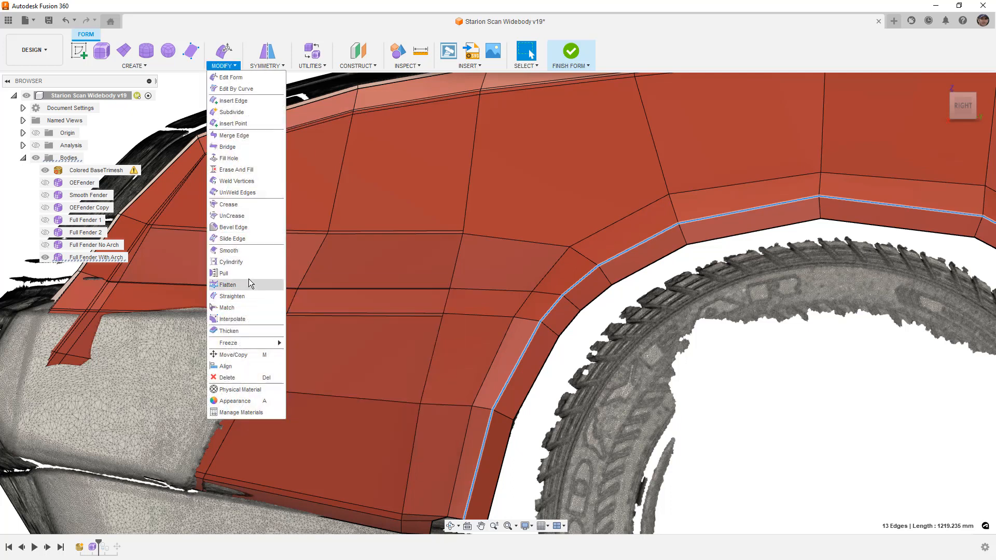
click(262, 236)
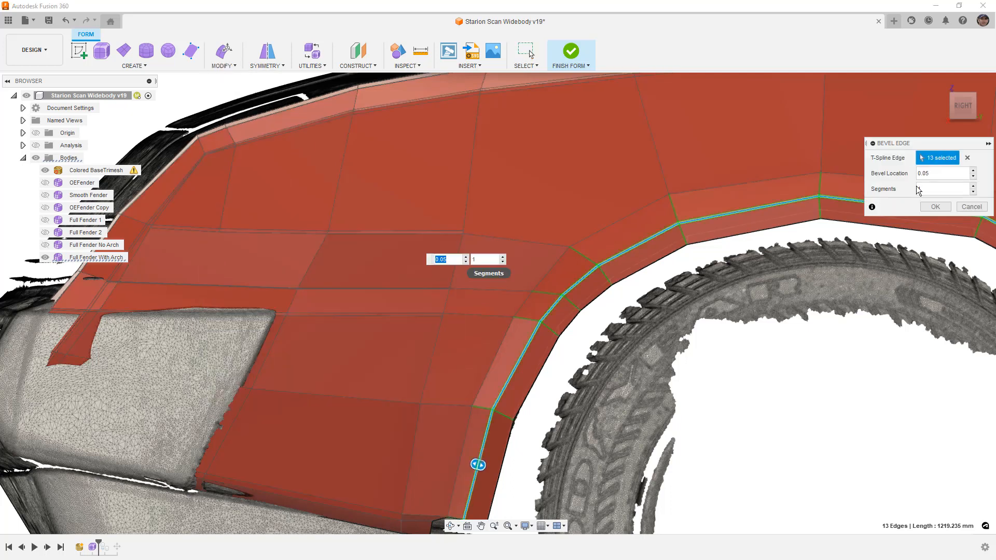
click(937, 173)
double_click(937, 173)
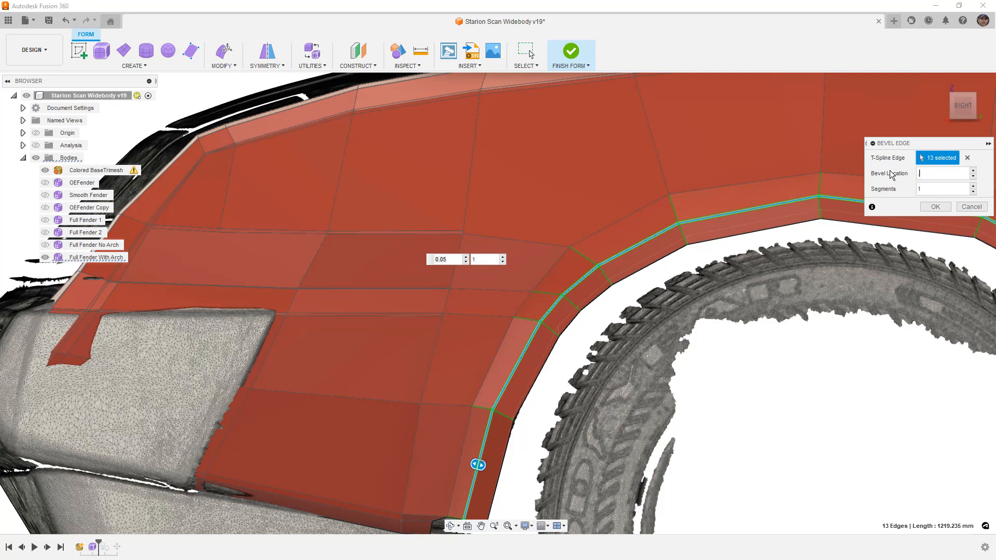
key(Return)
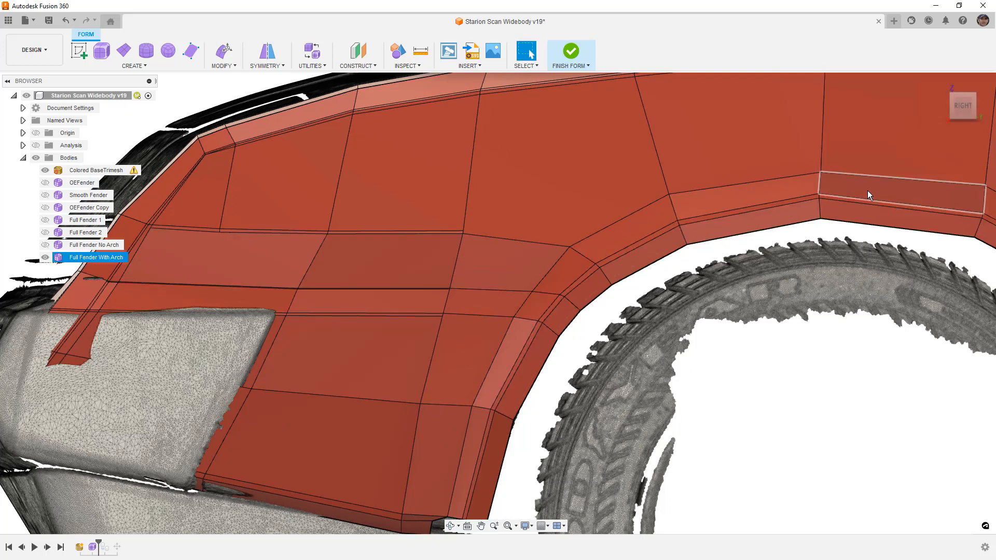
Insert a simple single-sided edge loop close to the arch's outer loop, on the side facing the wheel opening.
double_click(688, 191)
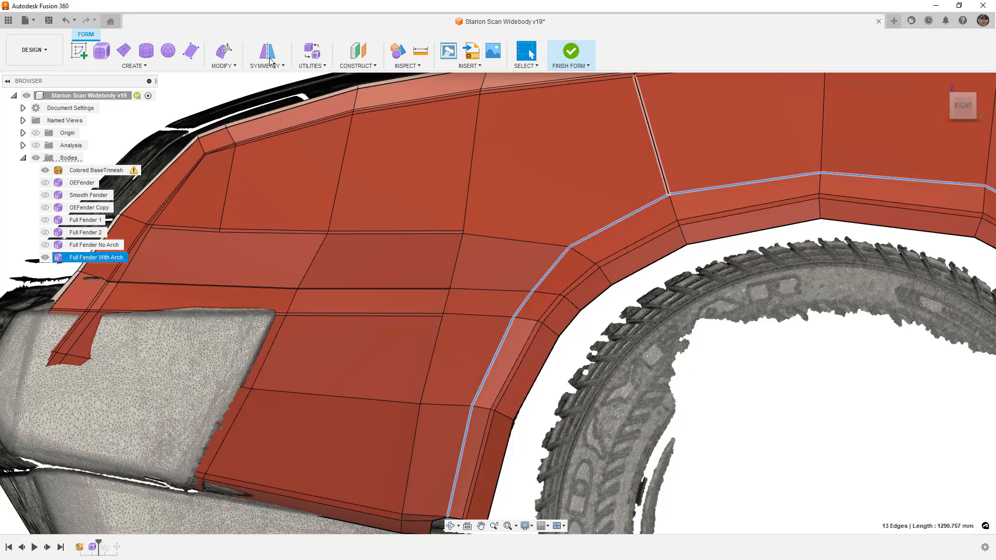
click(223, 66)
click(228, 101)
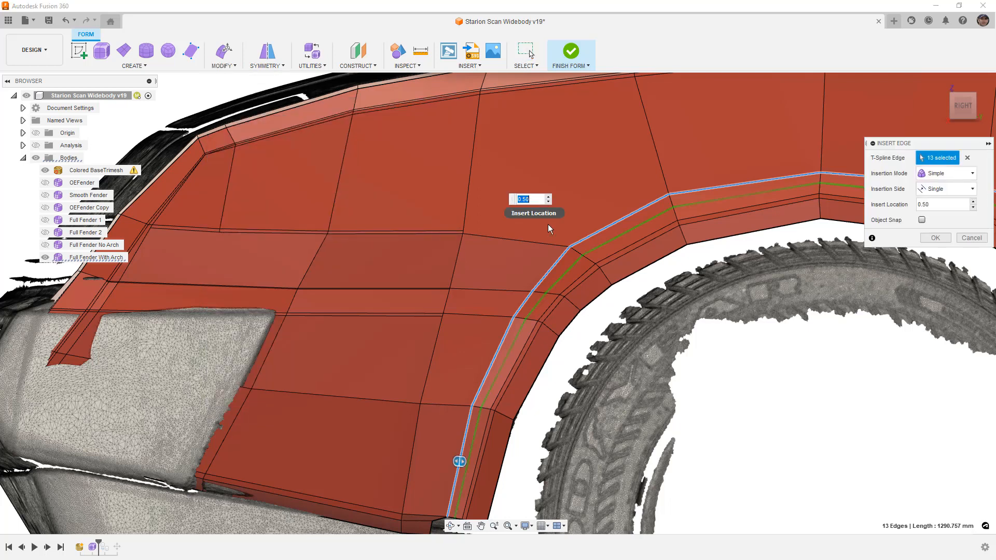
scroll(545, 238, down, 1)
scroll(464, 470, up, 4)
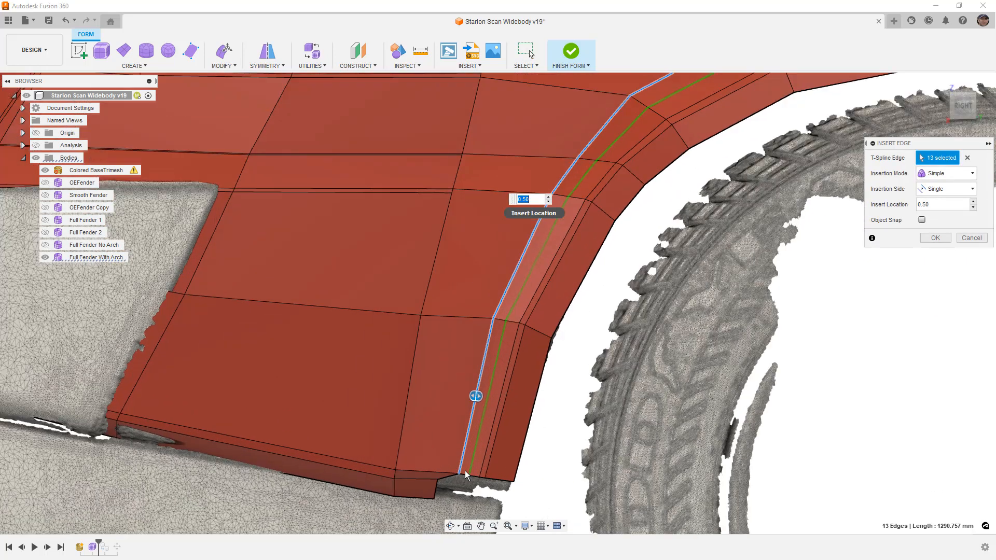
mouse_move(483, 370)
mouse_down()
mouse_move(457, 377)
mouse_move(467, 378)
mouse_up()
click(934, 239)
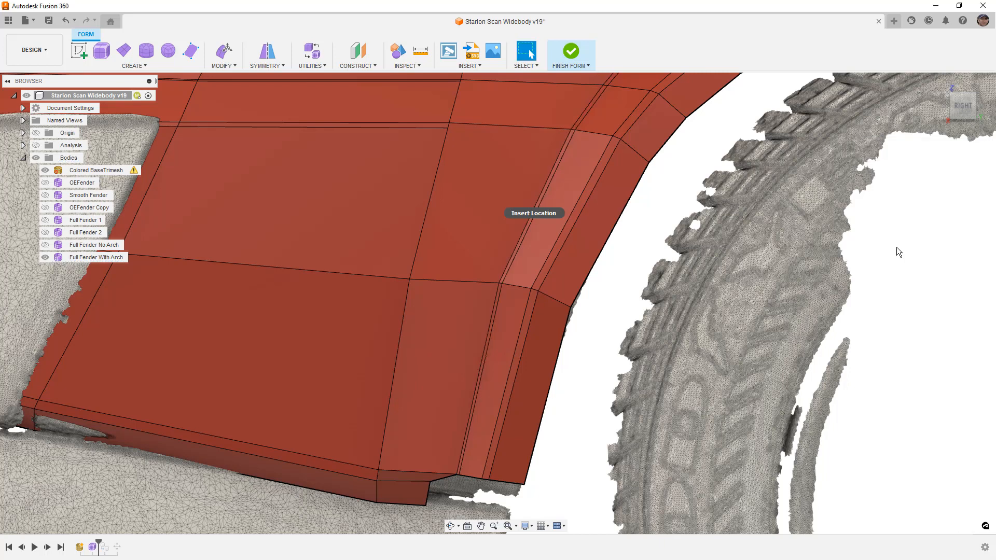
Move the newly inserted arch edge loop -0.796 mm sideways and 0.265 mm vertically in the front view using Edit Form.
scroll(624, 279, up, 3)
shift+middle_drag(625, 279, 747, 285)
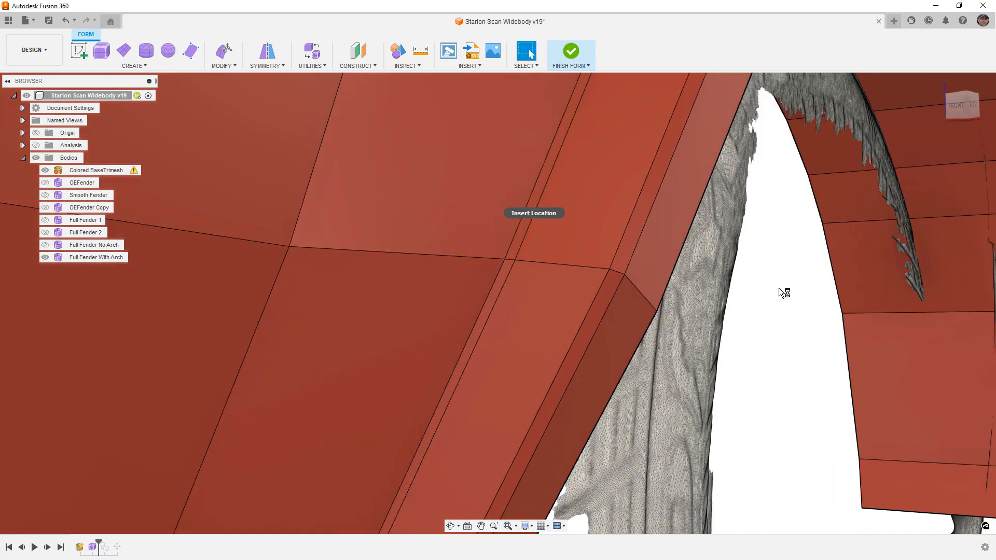
scroll(779, 288, down, 8)
shift+middle_drag(904, 248, 955, 228)
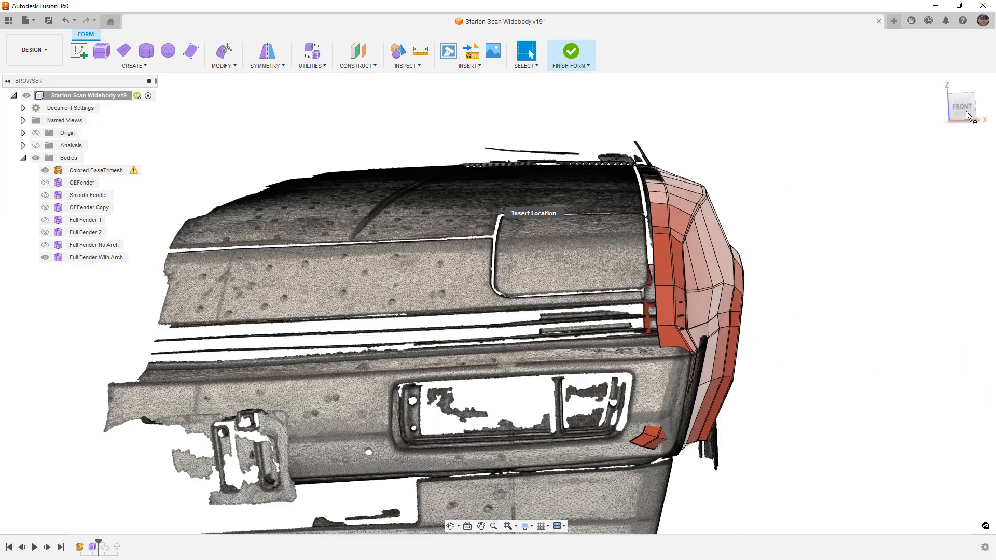
click(963, 105)
scroll(766, 287, up, 8)
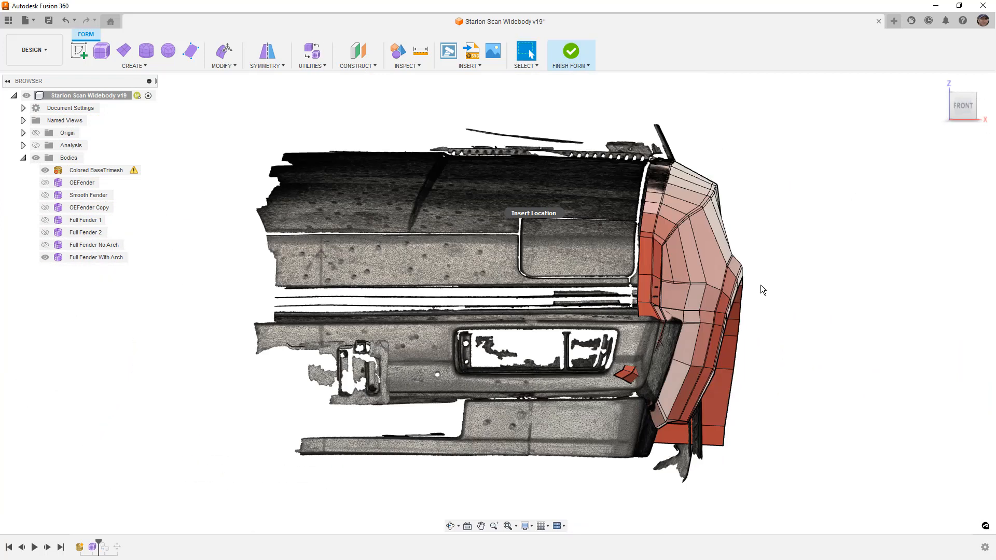
scroll(716, 243, up, 3)
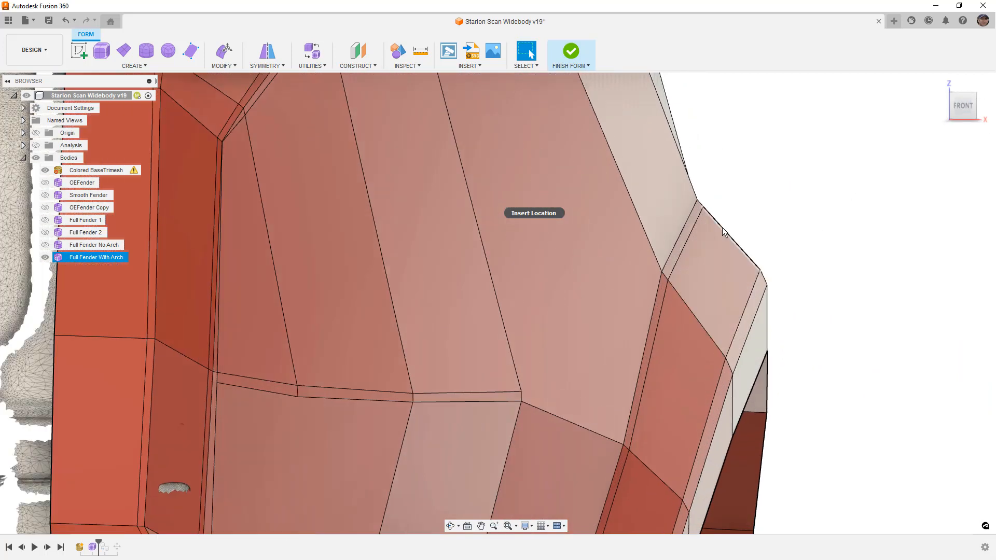
scroll(707, 210, up, 3)
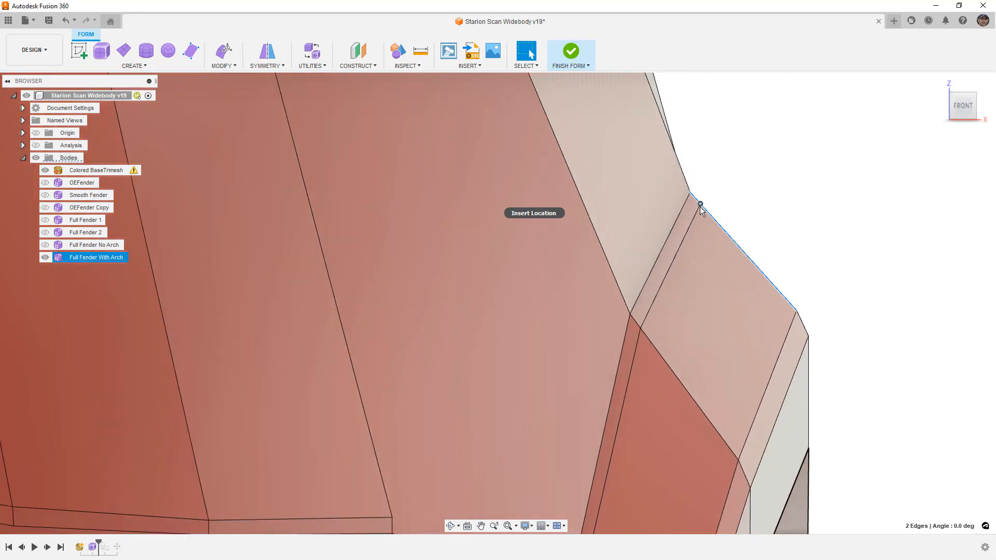
click(700, 205)
double_click(693, 220)
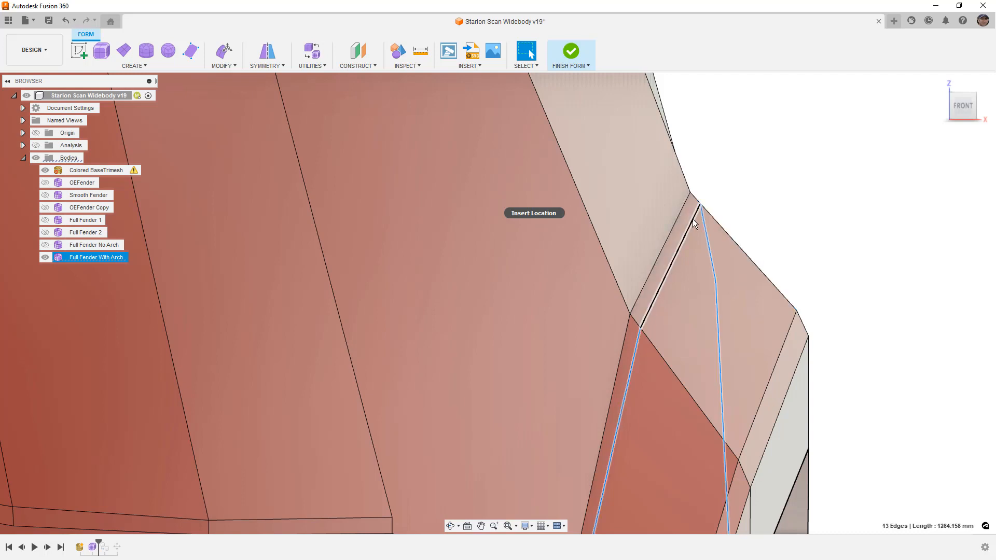
click(224, 52)
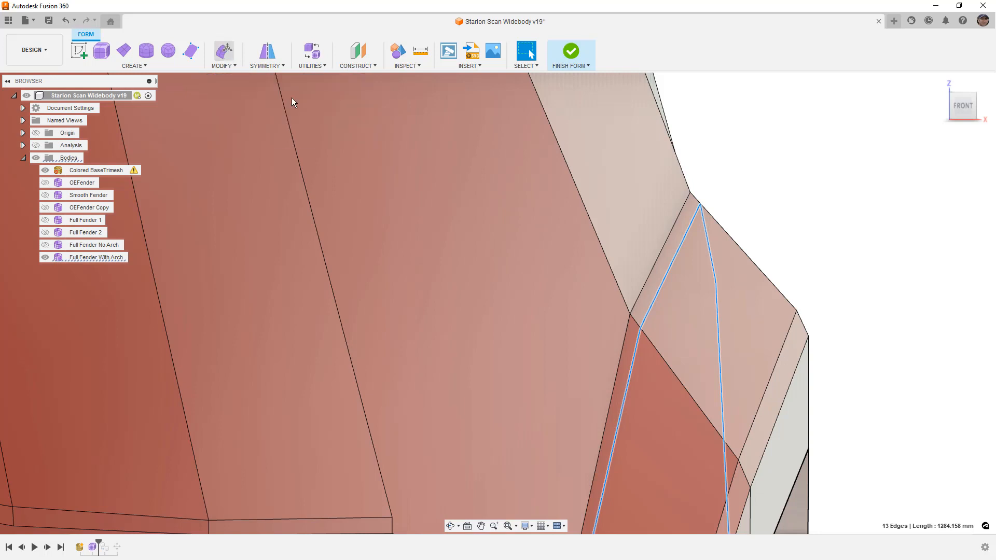
scroll(710, 176, down, 5)
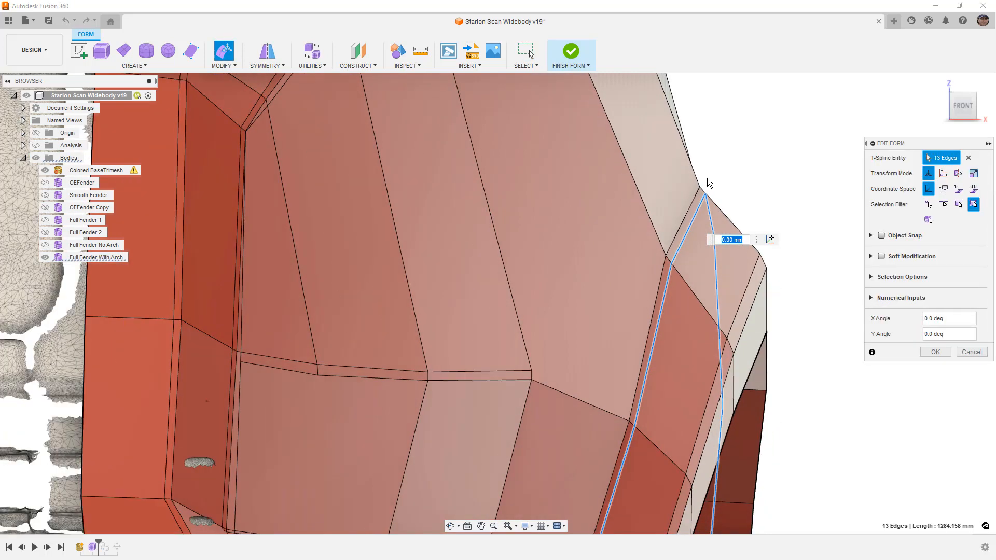
scroll(668, 394, up, 3)
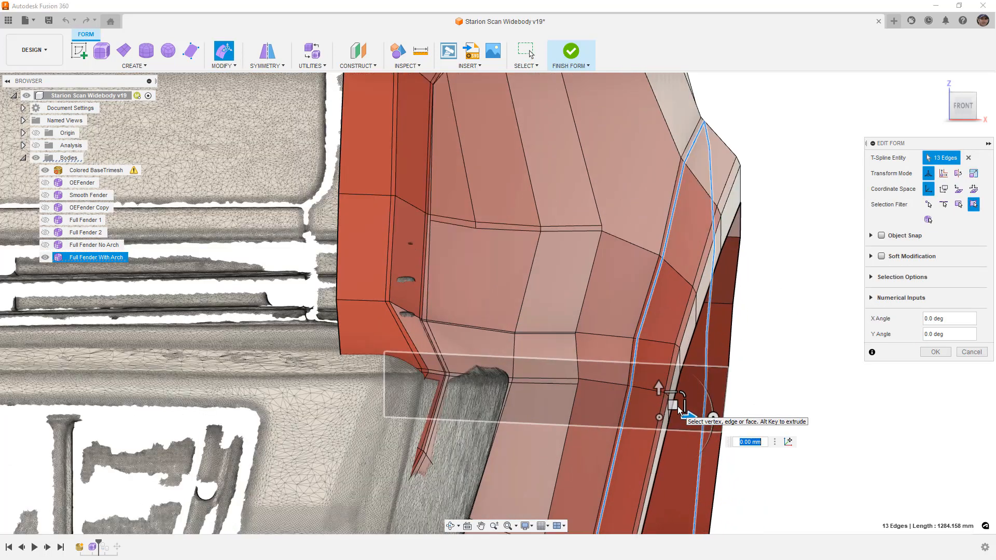
drag(670, 406, 668, 405)
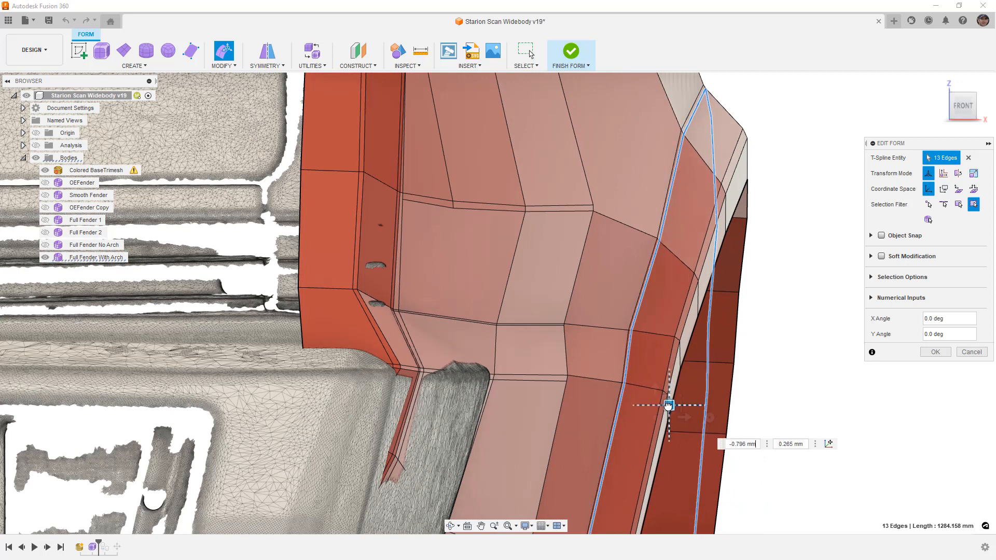
click(942, 353)
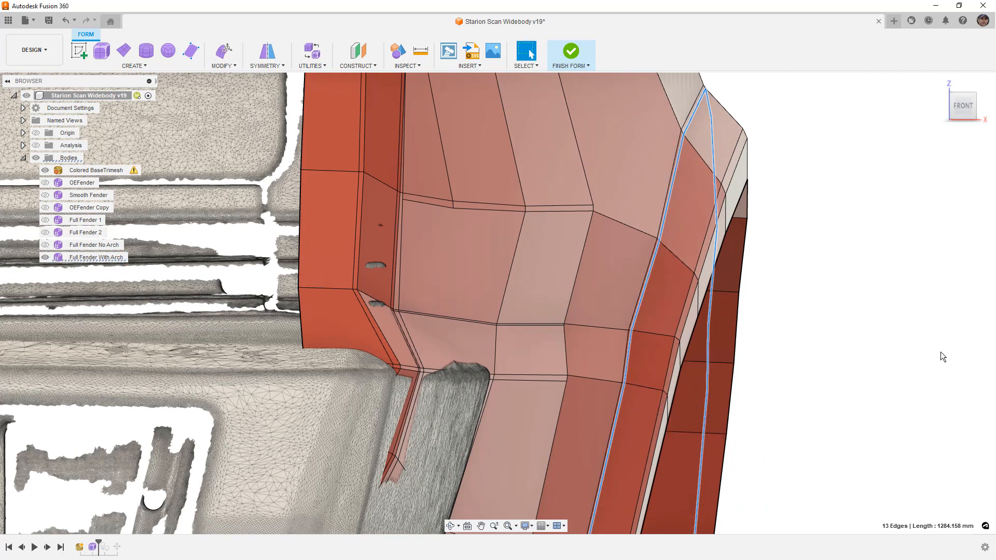
Examine the fender's arch blend from the right side in shaded display without edges, and return to box display with edges.
scroll(773, 296, down, 6)
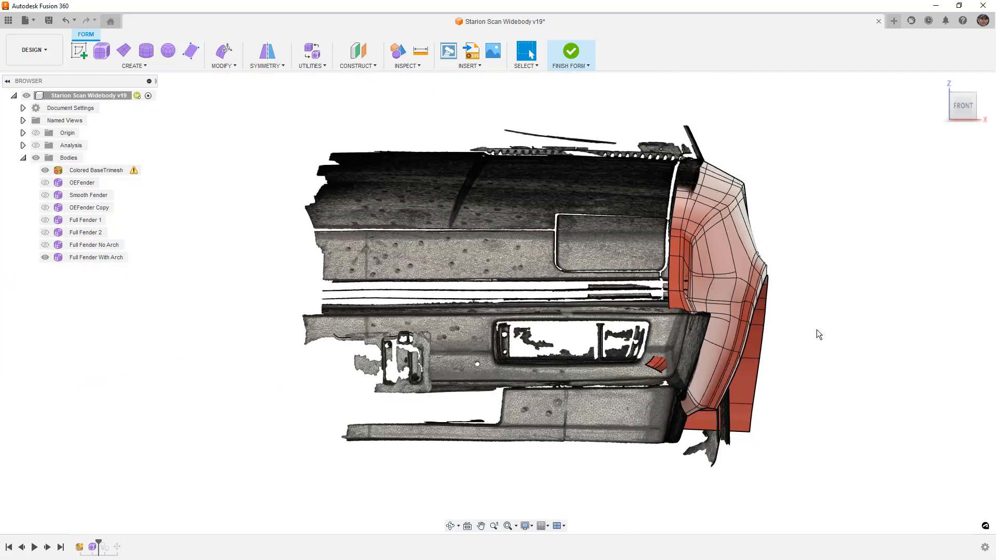
shift+middle_drag(816, 334, 729, 325)
click(729, 325)
key(ctrl+4)
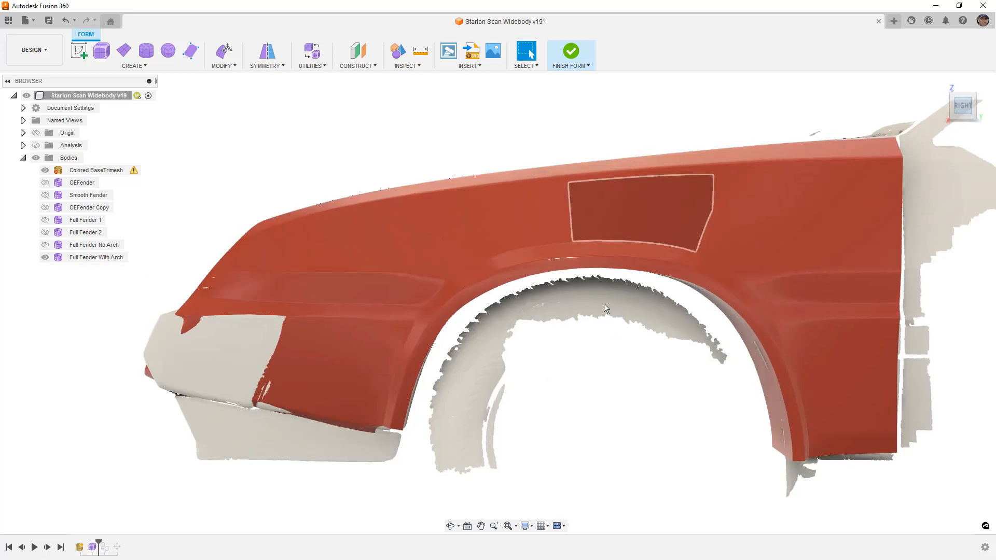
scroll(606, 308, down, 2)
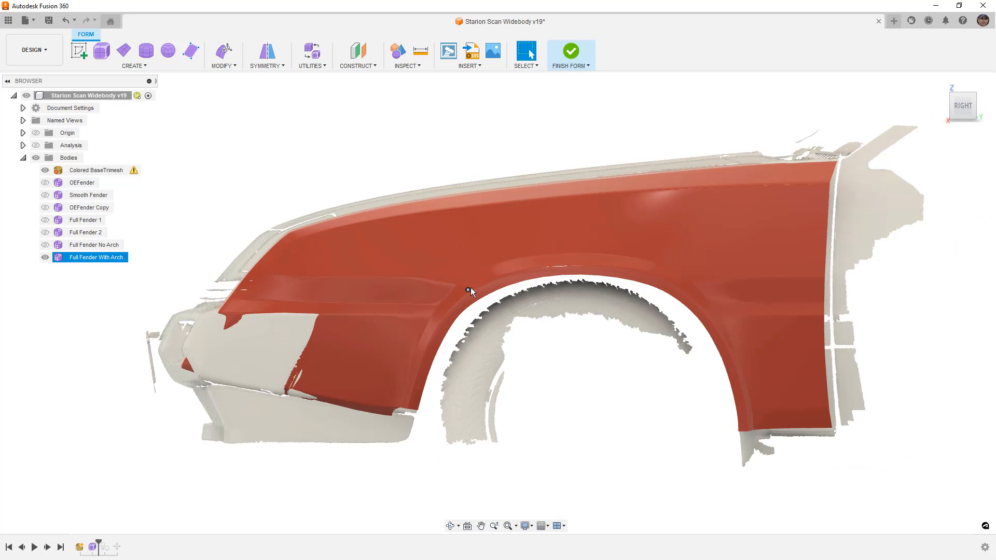
mouse_move(532, 309)
shift+middle_down()
mouse_move(605, 309)
mouse_move(499, 308)
mouse_move(533, 316)
shift+middle_up()
key(alt+1)
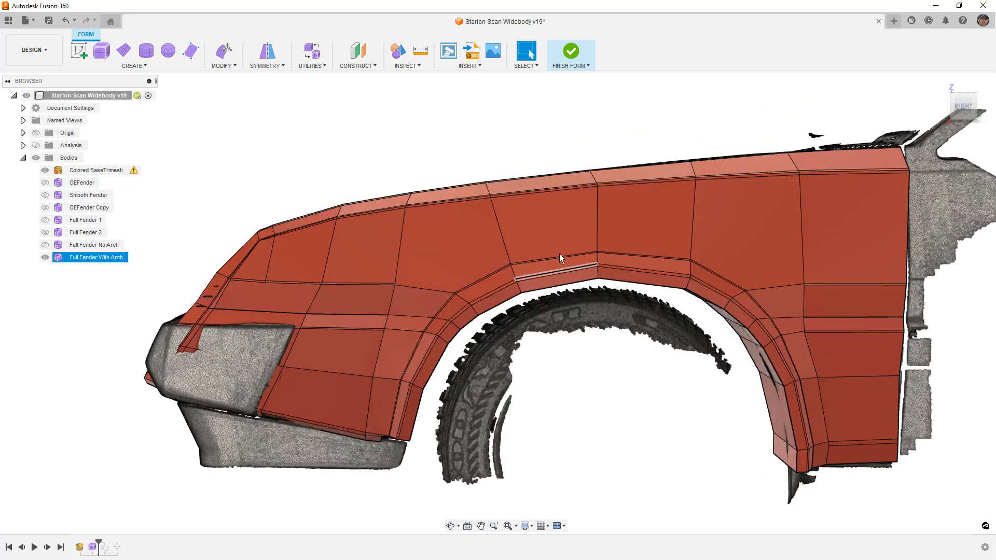
Start inserting a point in Simple insertion mode on the fender surface just ahead of the wheel arch's outer edge loop.
click(966, 107)
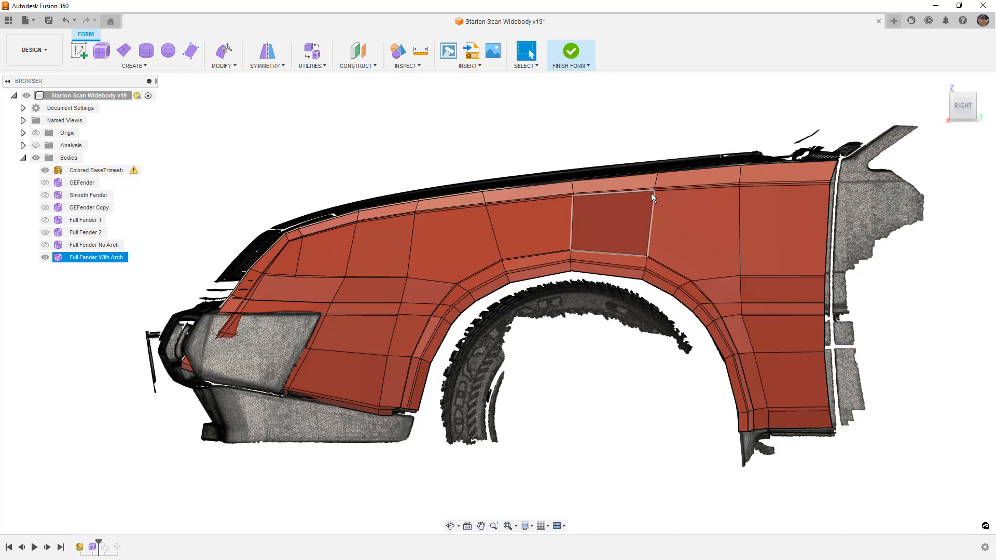
key(Escape)
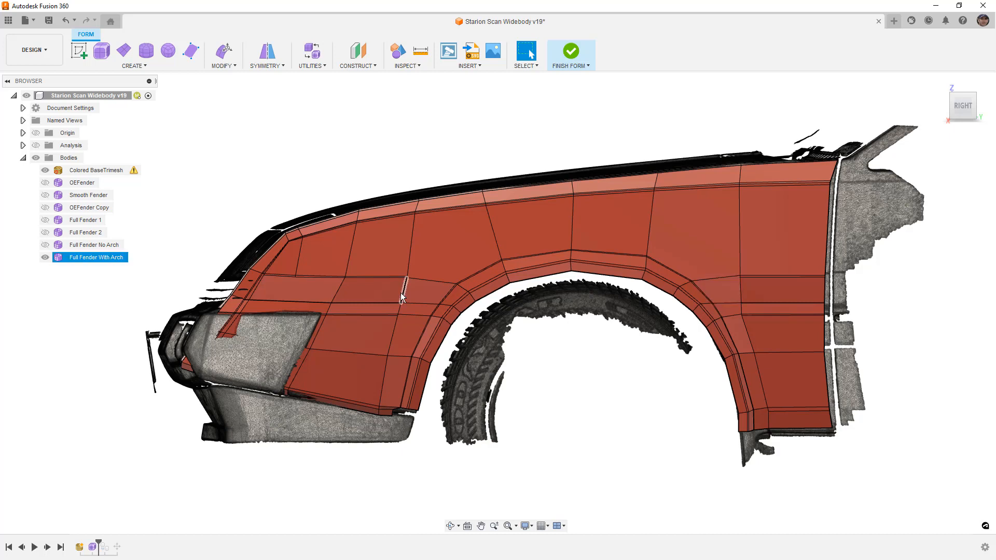
scroll(452, 287, up, 6)
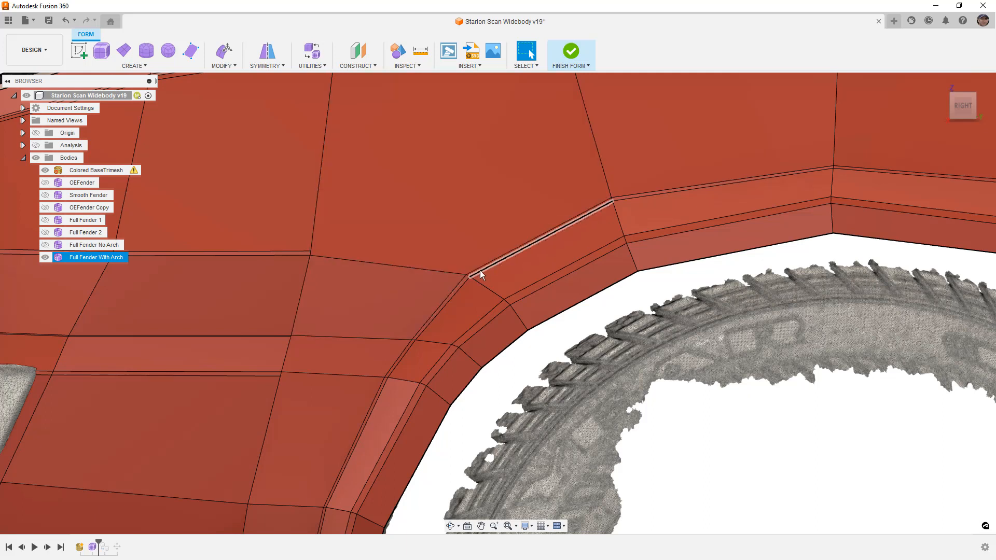
double_click(480, 269)
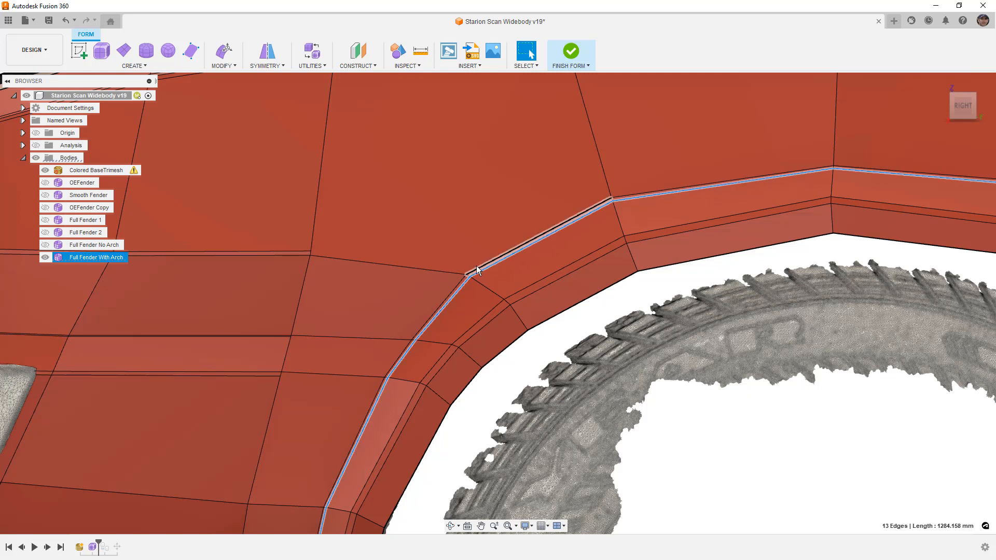
click(612, 313)
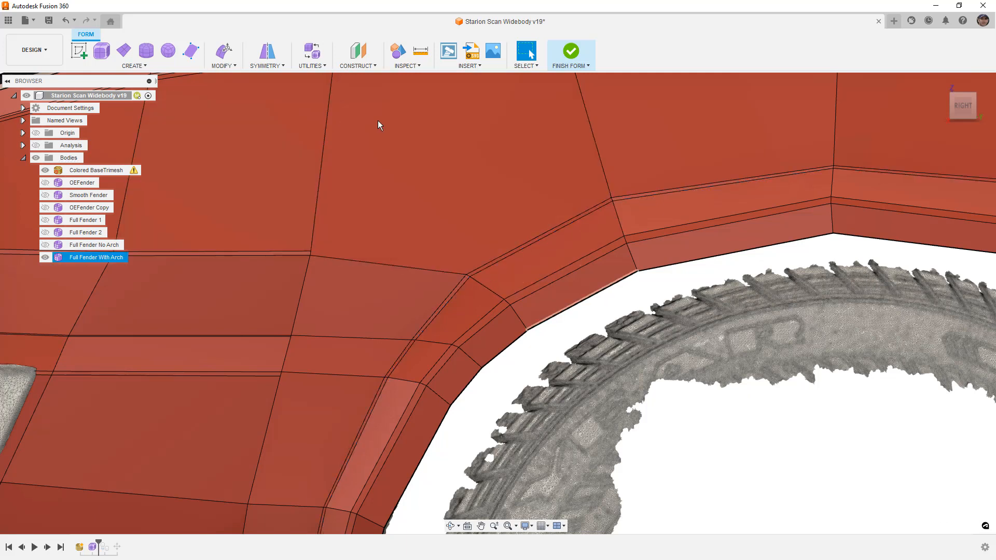
click(231, 65)
click(233, 123)
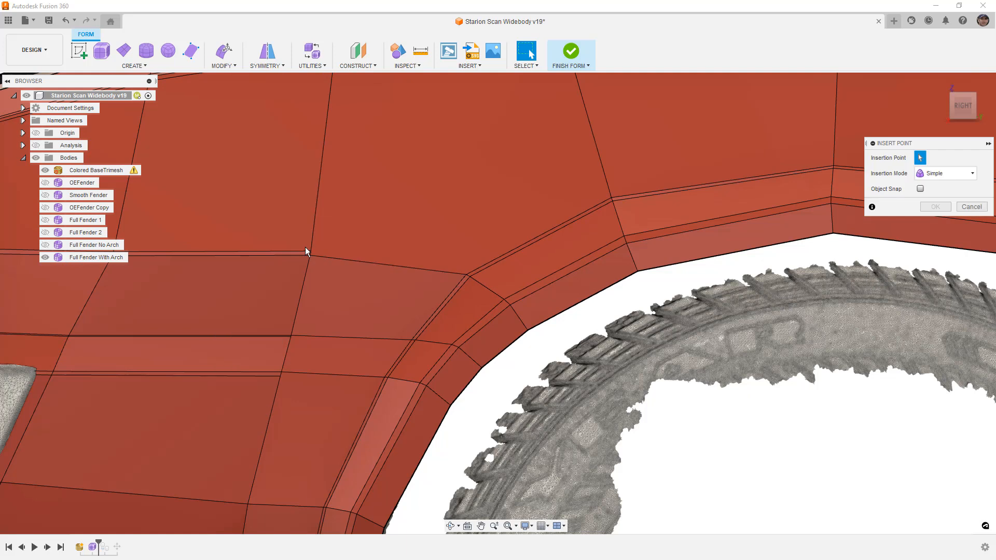
Insert an edge just above the existing upper crease edge, from the upper crease line's open end to the wheel-arch edge.
click(310, 252)
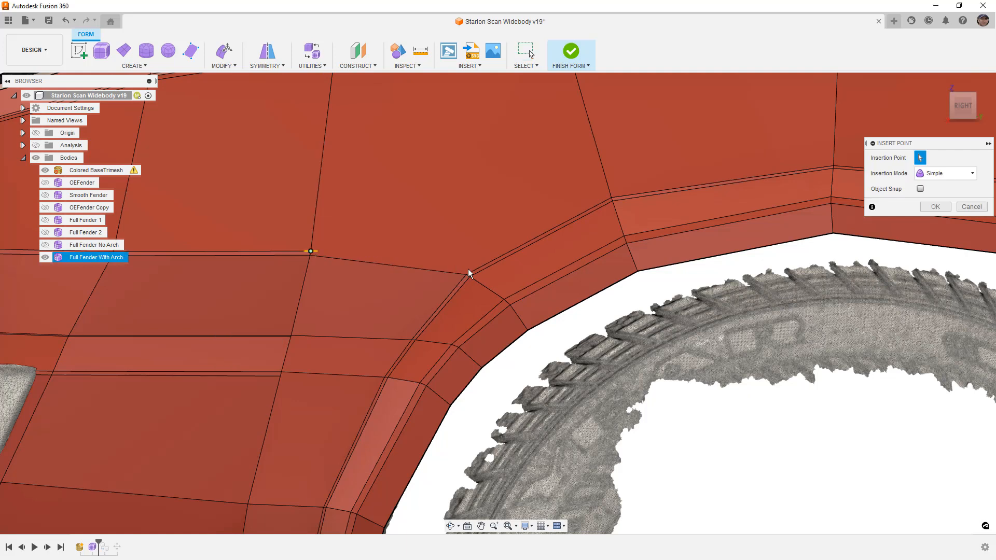
scroll(468, 269, up, 5)
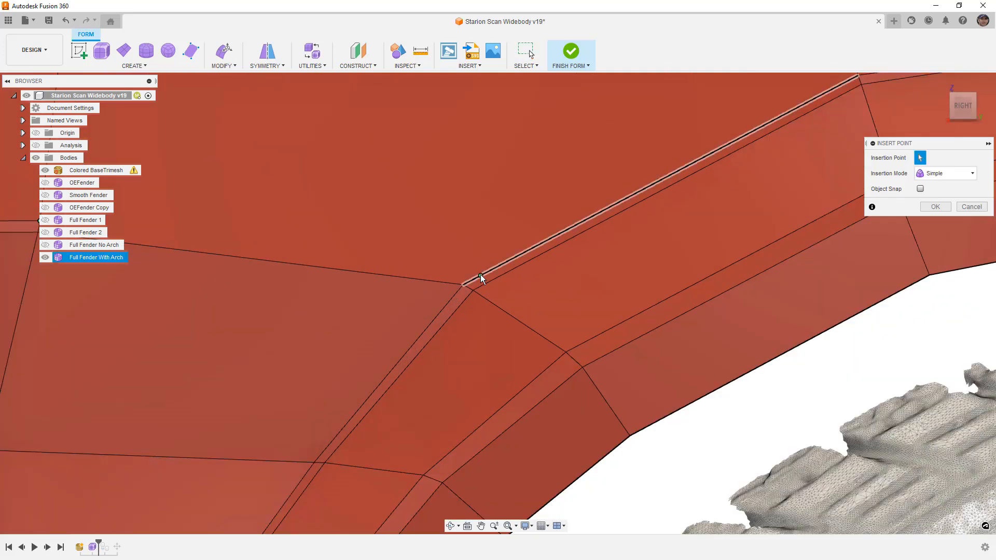
click(481, 276)
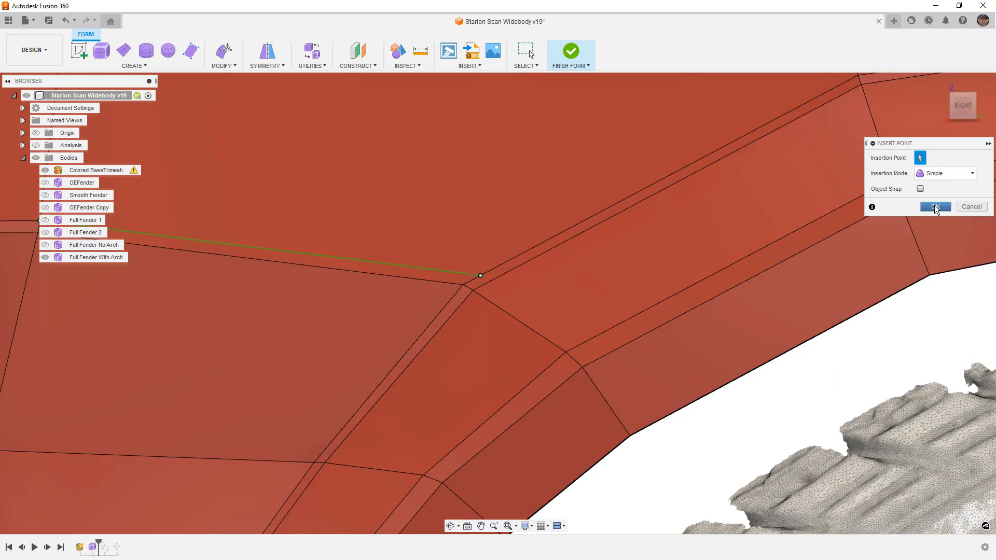
click(936, 207)
scroll(702, 238, down, 4)
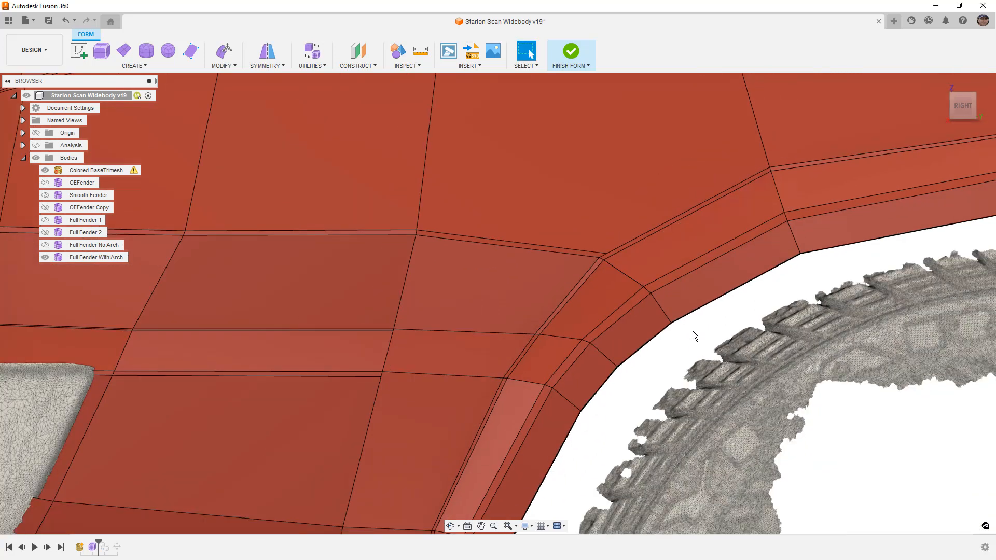
Insert a second edge just below the middle crease edge, continuing the lower crease line to the wheel arch's outer border edge.
right_click(692, 332)
click(692, 300)
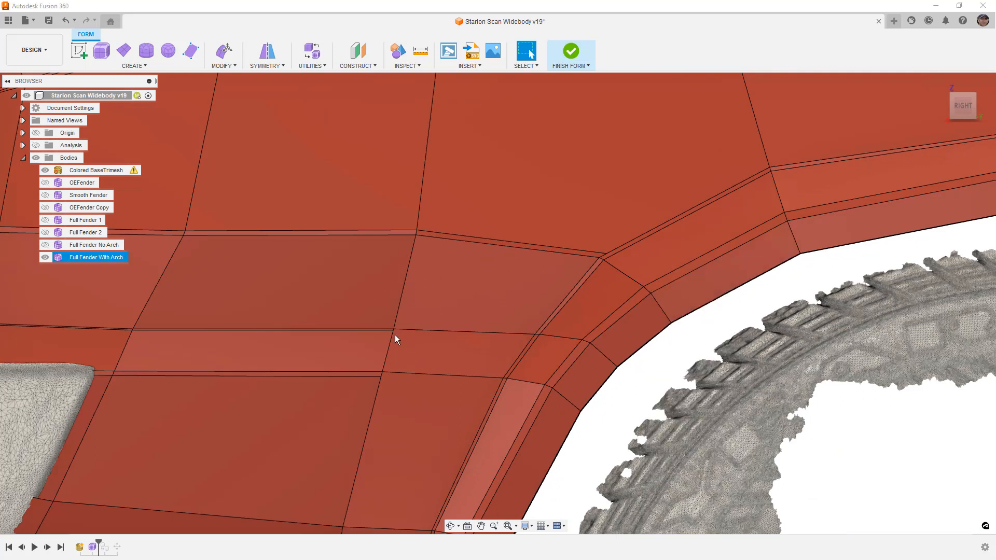
scroll(393, 333, up, 5)
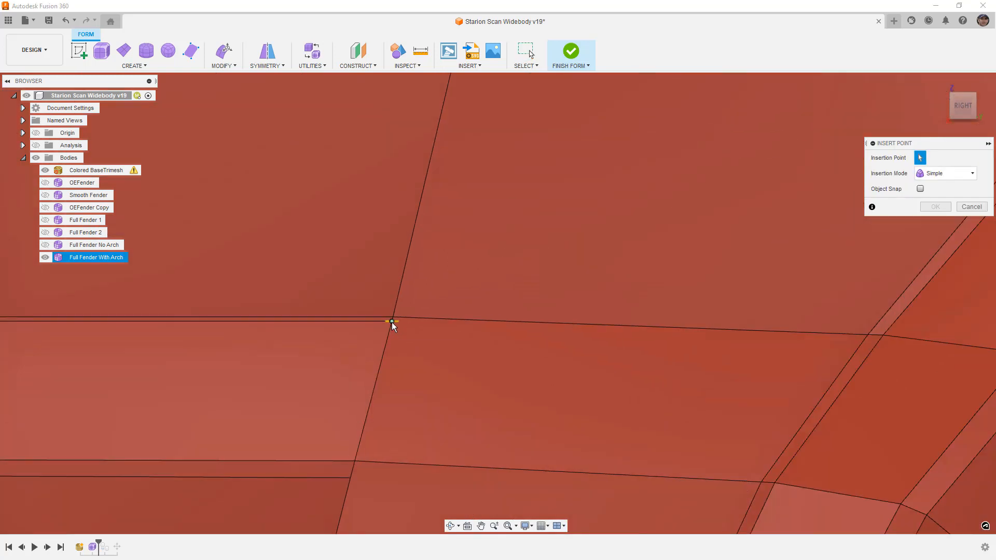
click(857, 344)
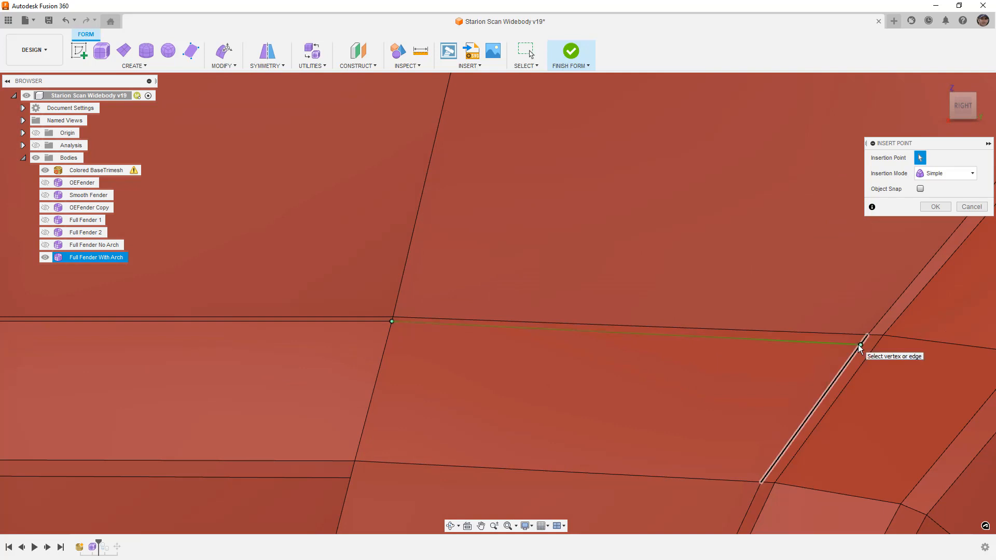
key(Return)
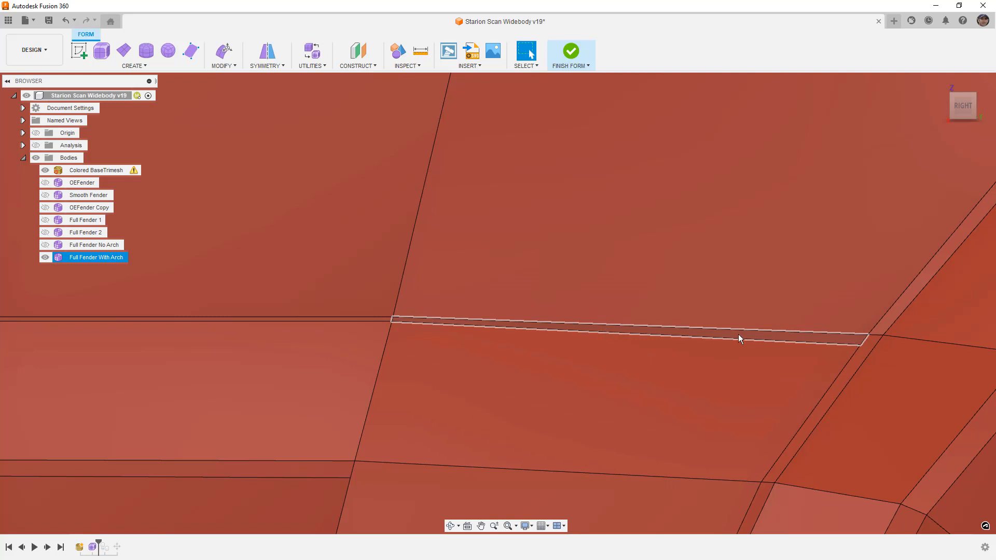
Insert a third edge just below the lowest crease edge, extending the crease line's open end to the wheel-arch edge.
scroll(791, 337, down, 8)
middle_drag(729, 317, 670, 237)
right_click(817, 359)
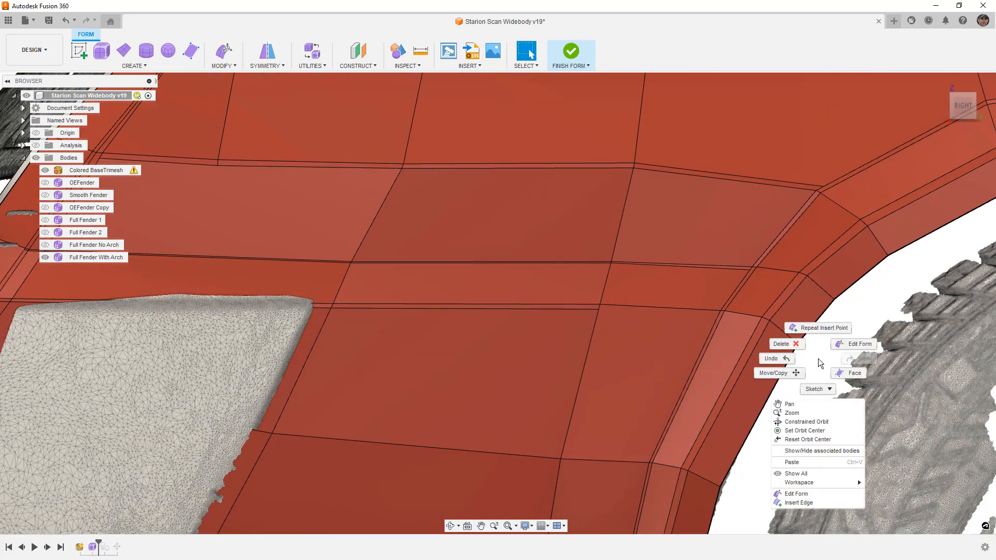
click(820, 330)
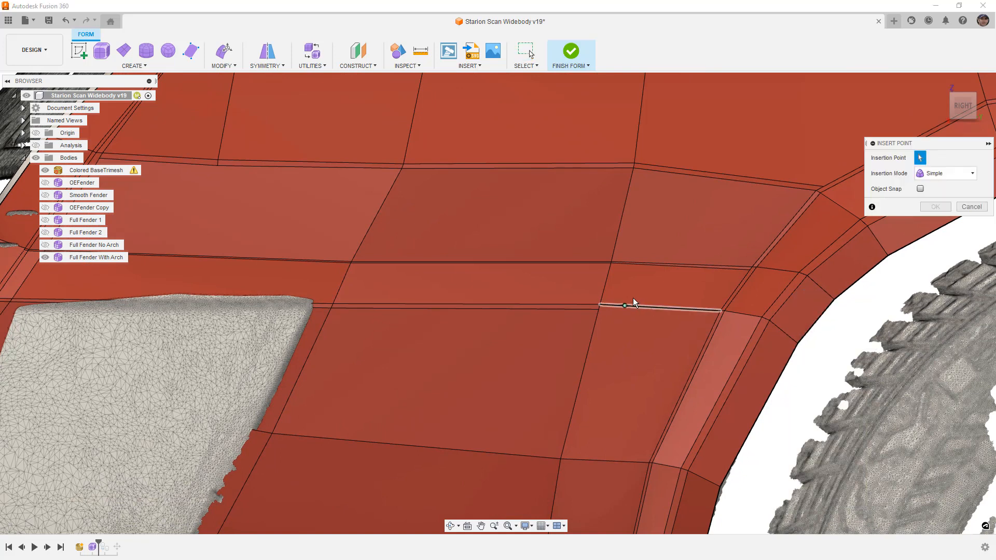
scroll(623, 301, up, 5)
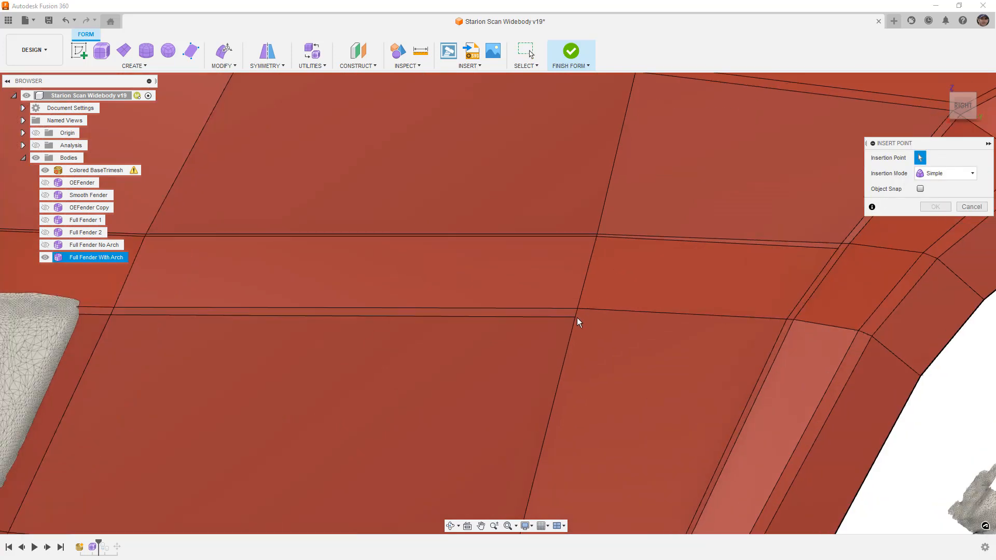
click(576, 316)
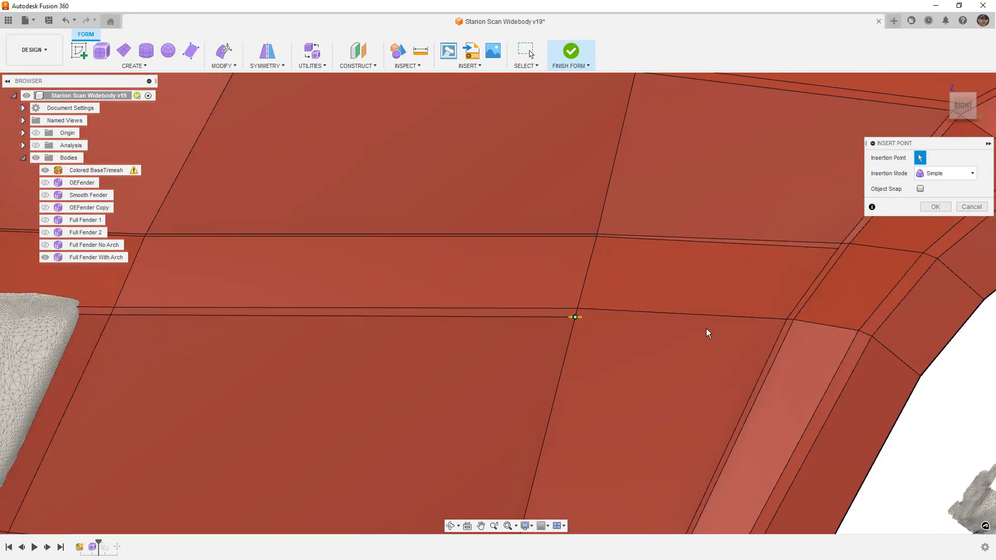
click(780, 331)
key(Return)
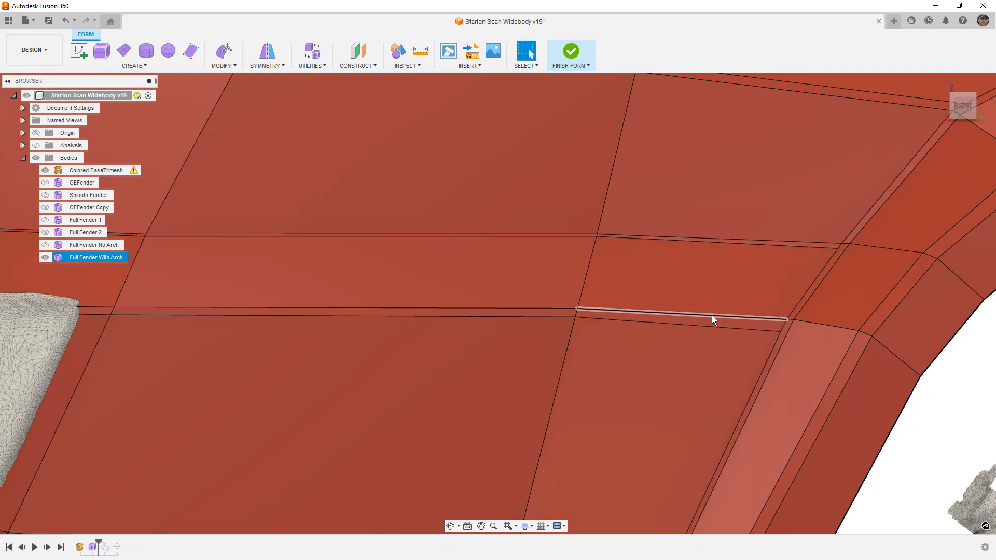
Examine the creases near the wheel arch in smooth display with edges hidden, and return to box display with visible edges.
scroll(712, 306, down, 6)
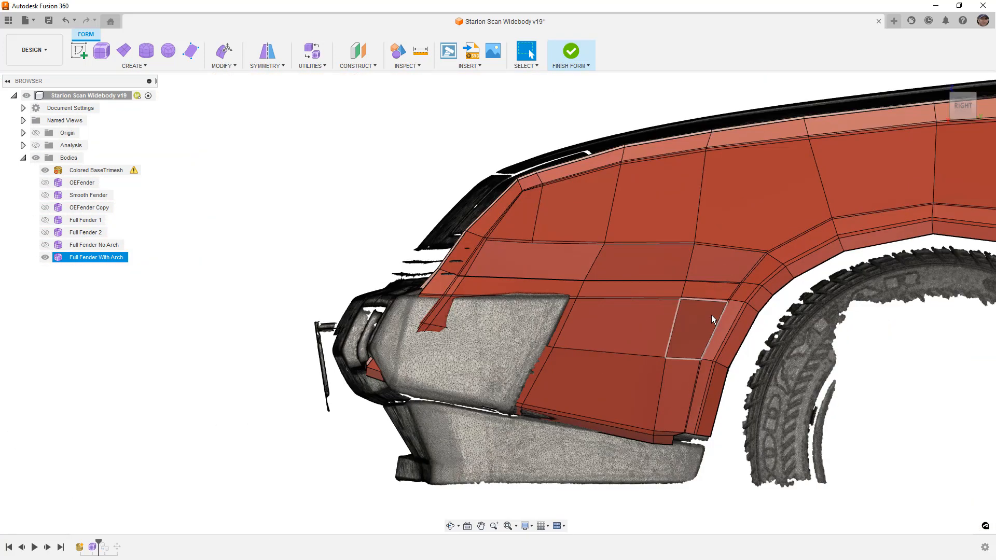
key(alt+3)
shift+middle_drag(708, 323, 713, 327)
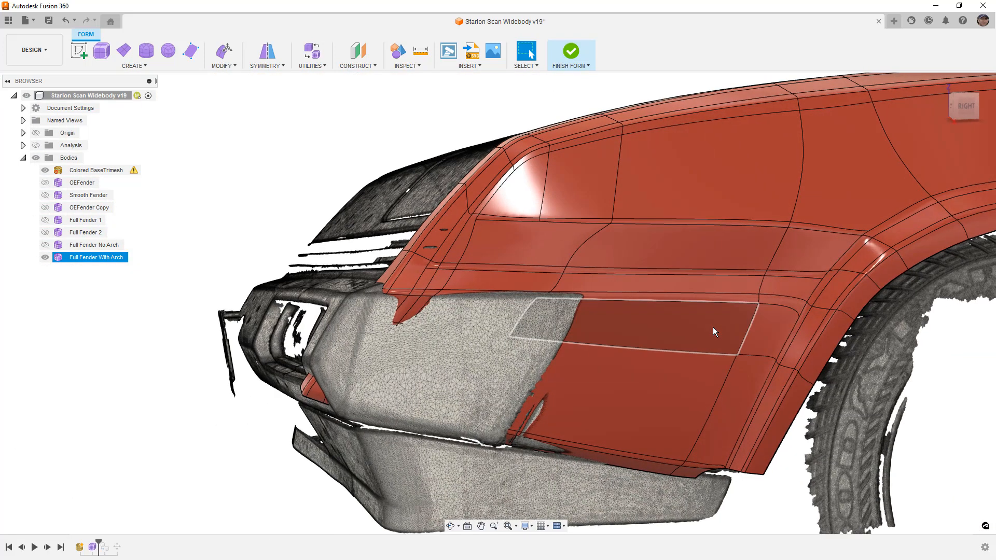
key(ctrl+4)
shift+middle_drag(797, 270, 919, 362)
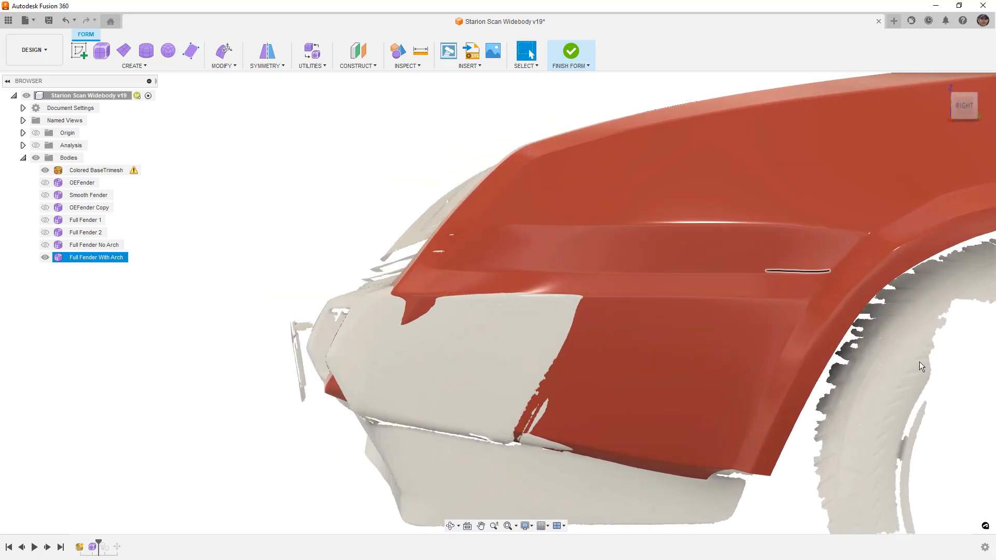
click(965, 107)
scroll(748, 256, up, 3)
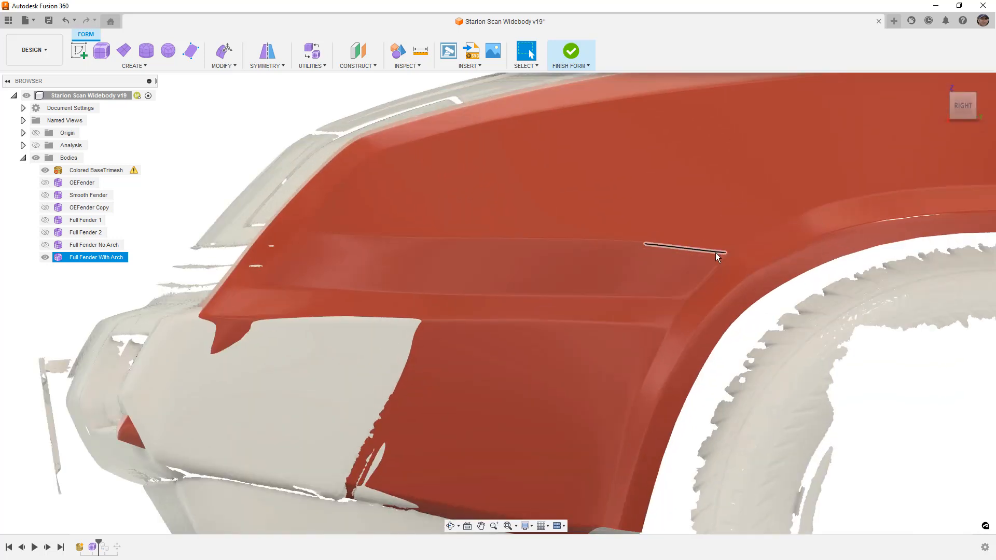
key(ctrl+6)
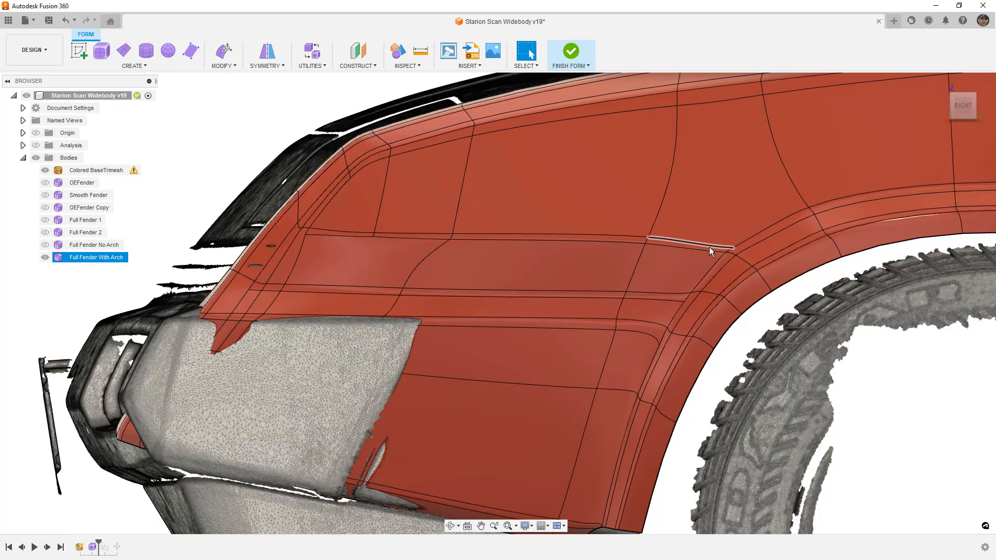
key(alt+1)
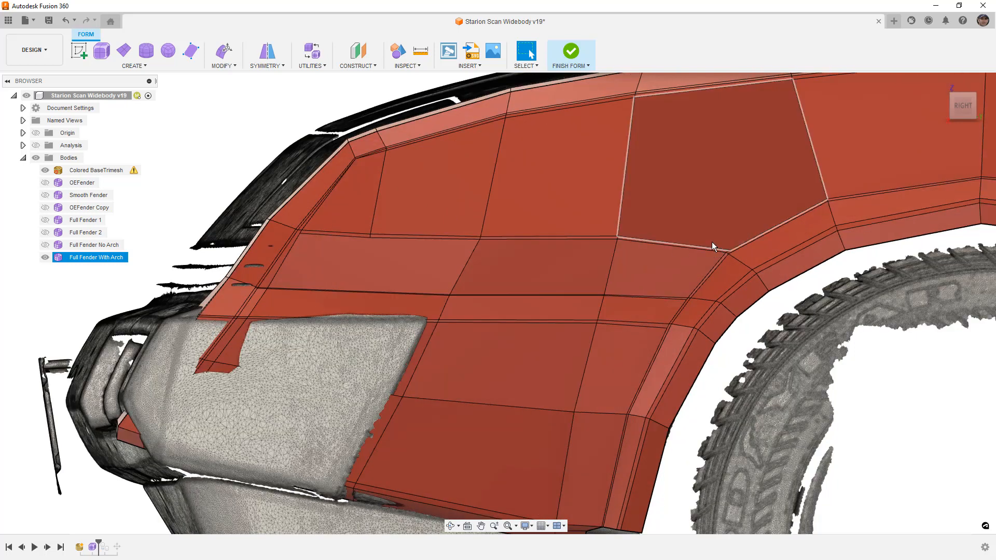
Move the two short edges where the upper crease meets the wheel arch about 19.035 mm and 12.69 mm in the side-view plane.
scroll(734, 249, up, 4)
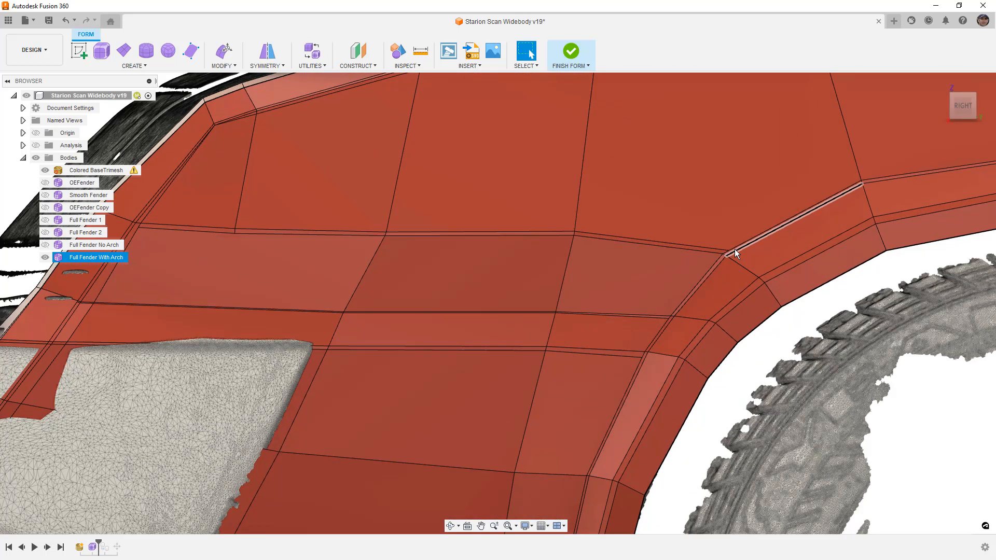
drag(710, 243, 735, 263)
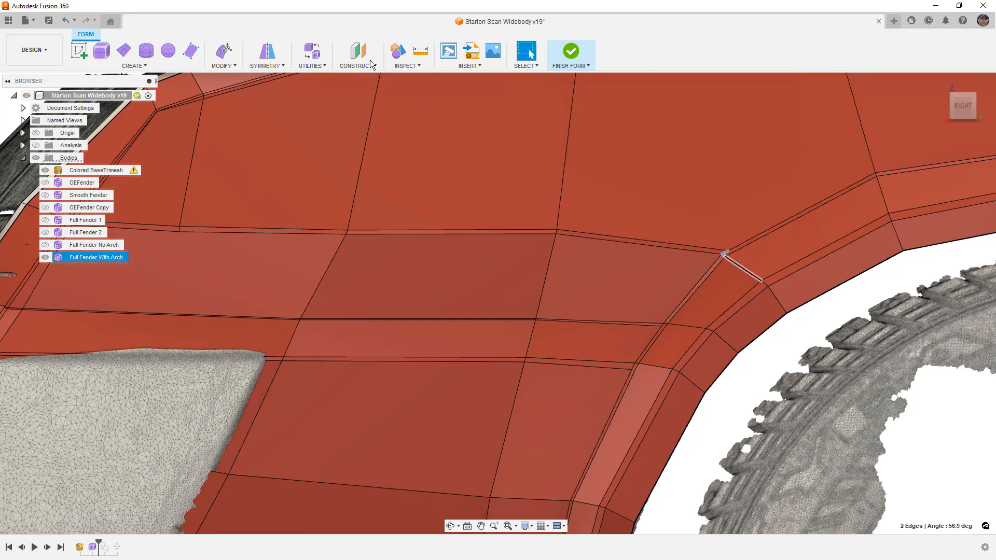
drag(743, 238, 766, 222)
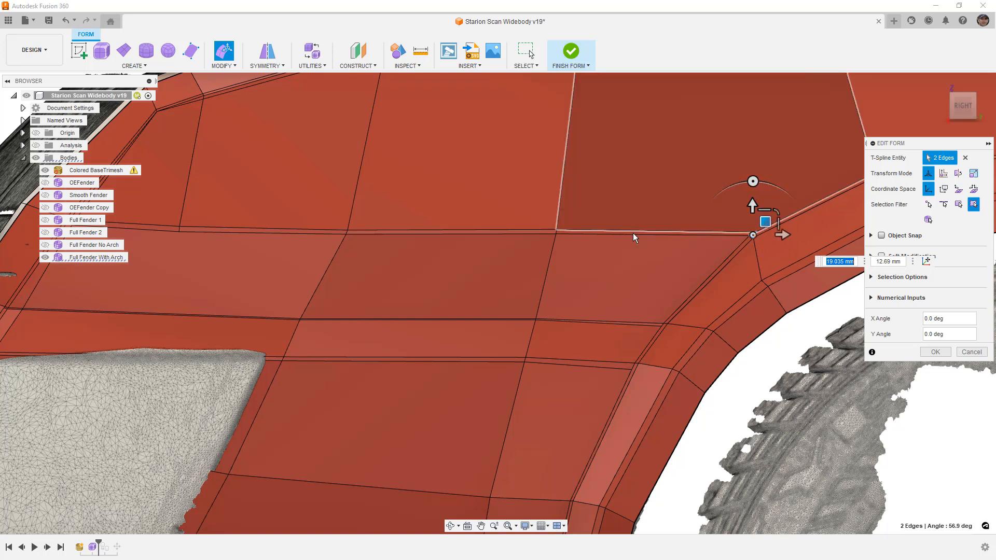
Move the three edges across the arch lip at that corner about 12.117 mm and 12.983 mm, and clear the selection.
scroll(632, 236, down, 4)
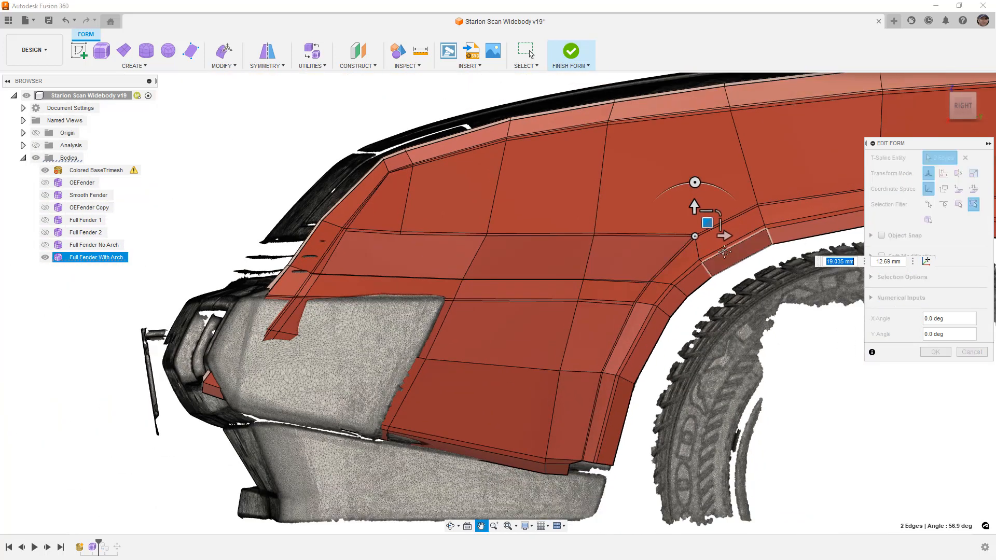
scroll(742, 251, up, 3)
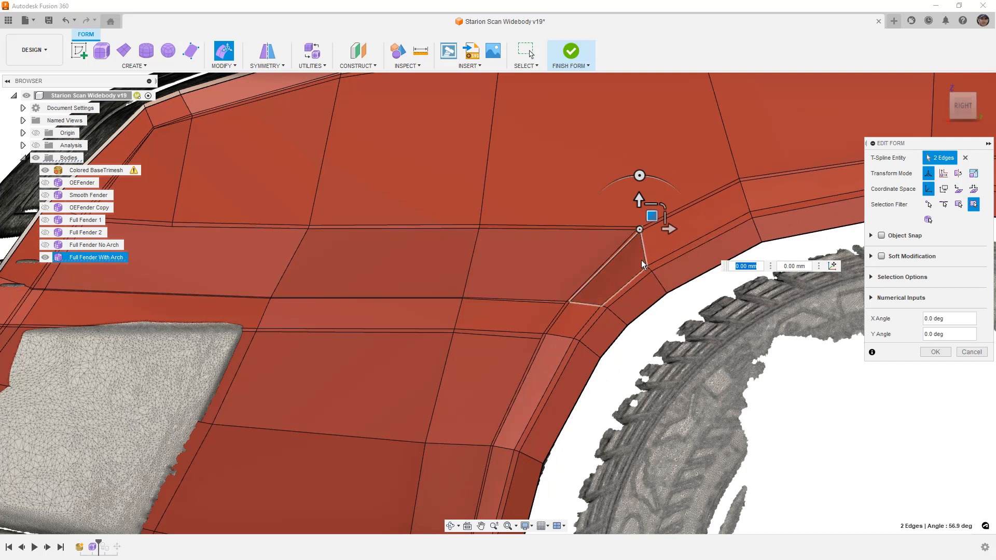
shift+click(669, 271)
drag(685, 254, 683, 251)
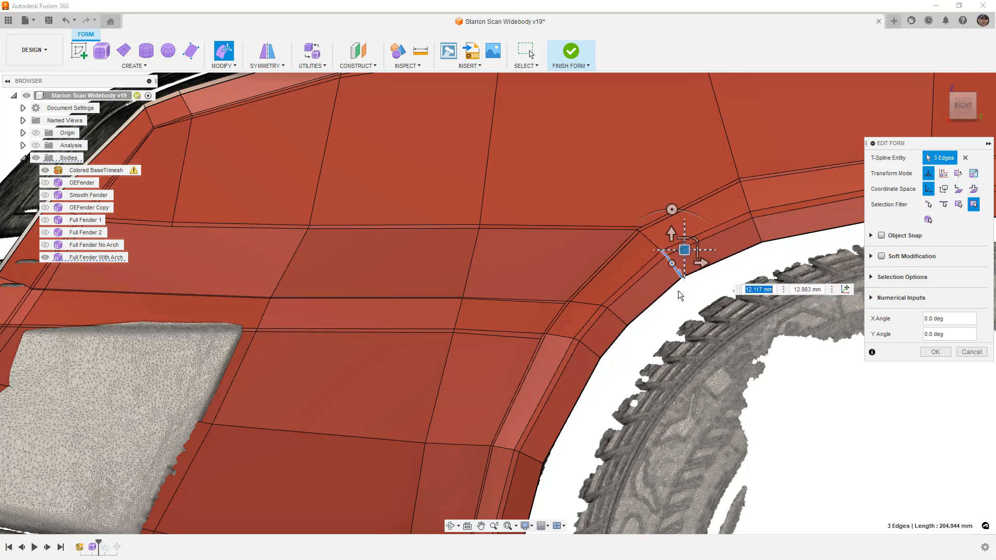
click(677, 296)
In the front view, move the two short upper-crease edges about -4.584 mm horizontally and 0.306 mm vertically.
scroll(668, 290, down, 4)
scroll(669, 290, up, 1)
shift+middle_drag(670, 290, 756, 285)
scroll(695, 302, up, 5)
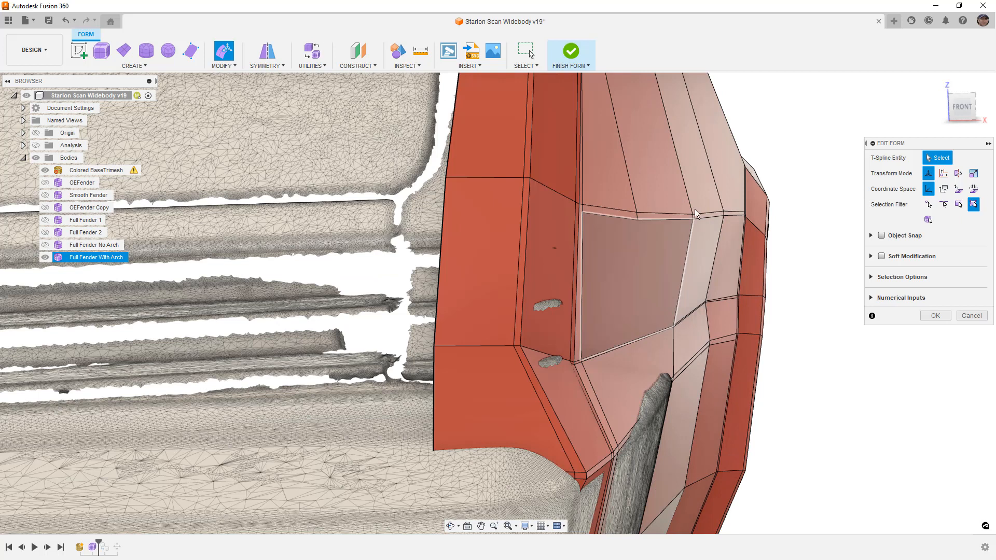
click(704, 239)
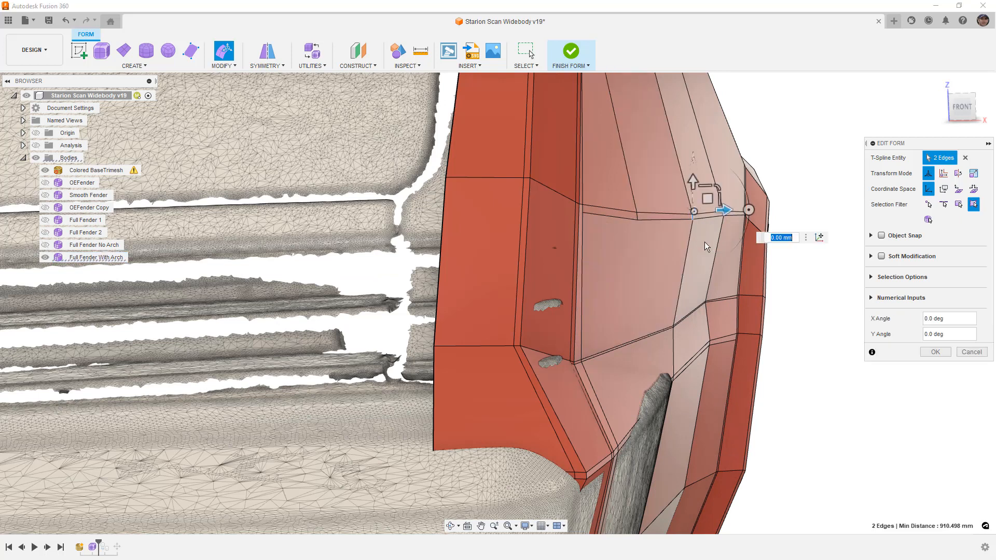
click(962, 106)
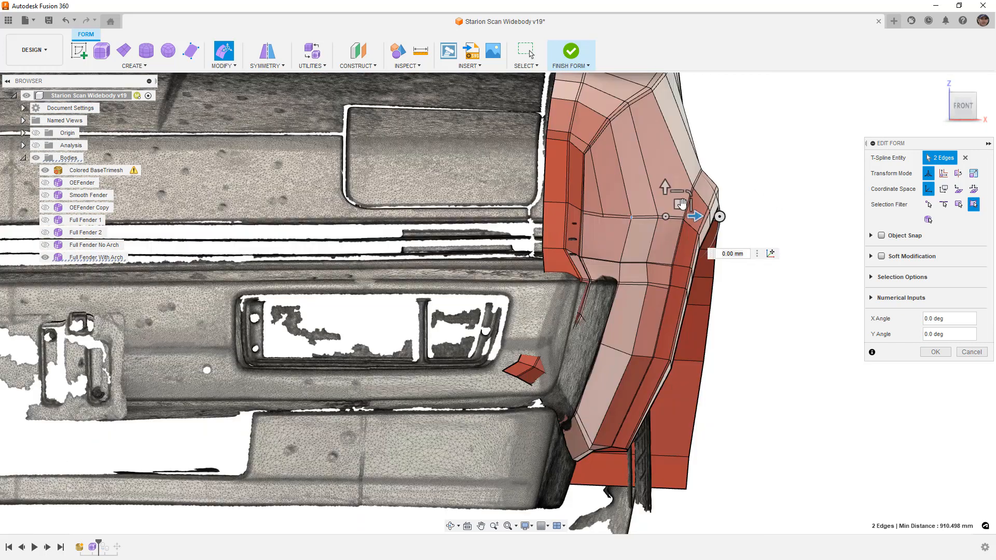
scroll(626, 221, up, 5)
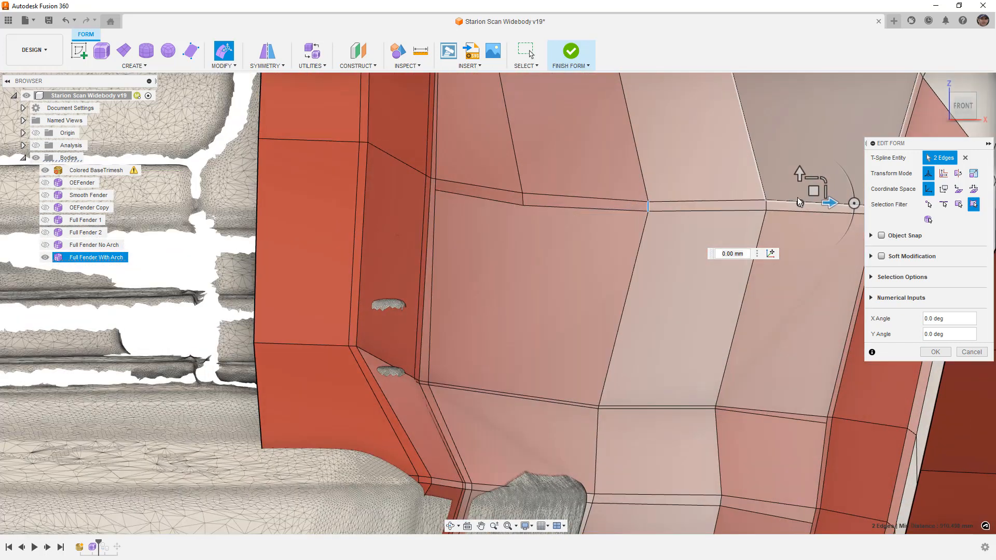
drag(812, 189, 798, 192)
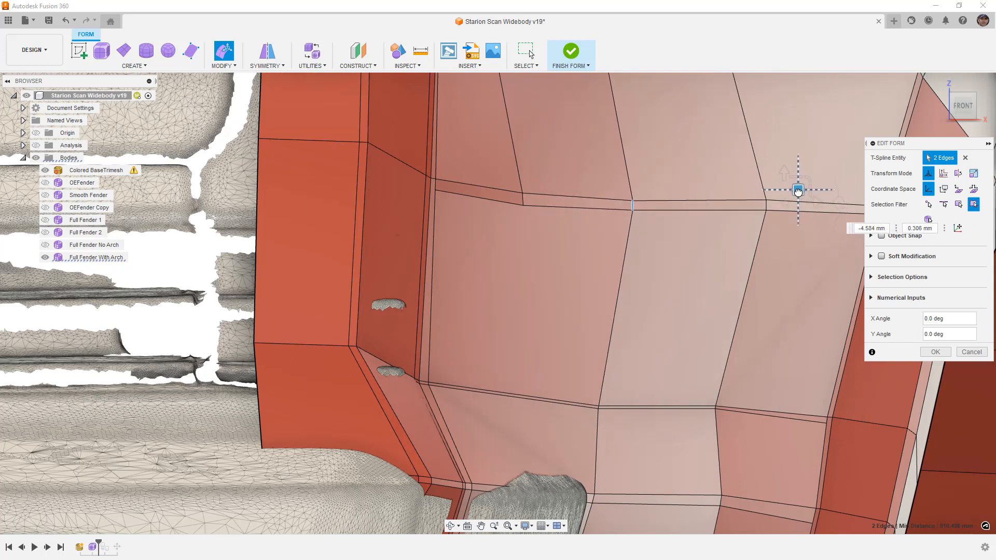
click(624, 247)
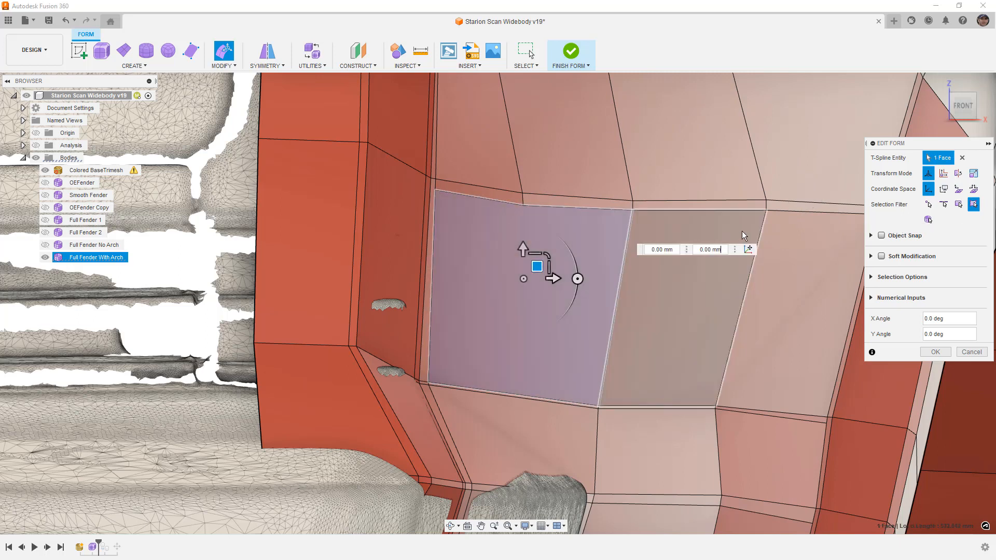
click(720, 218)
scroll(705, 247, down, 6)
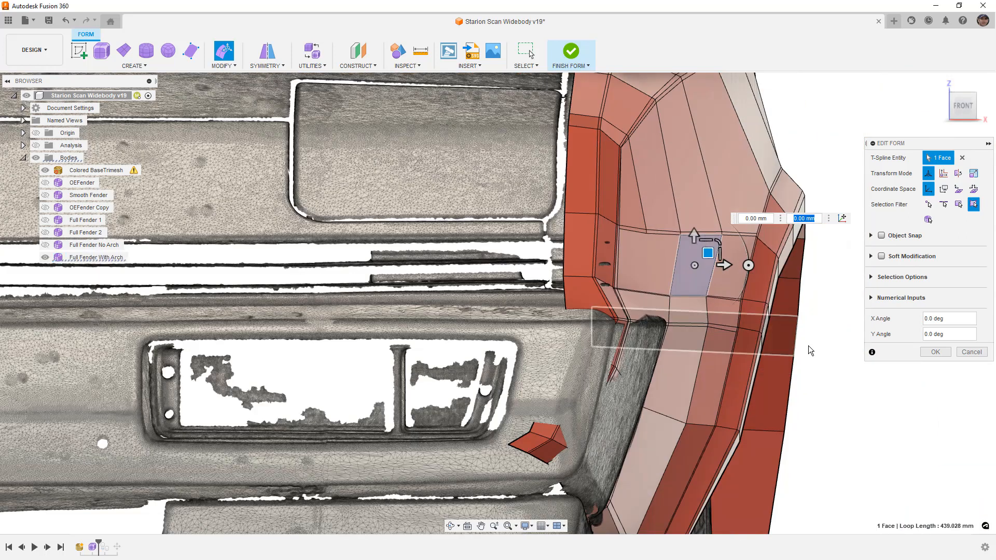
click(808, 346)
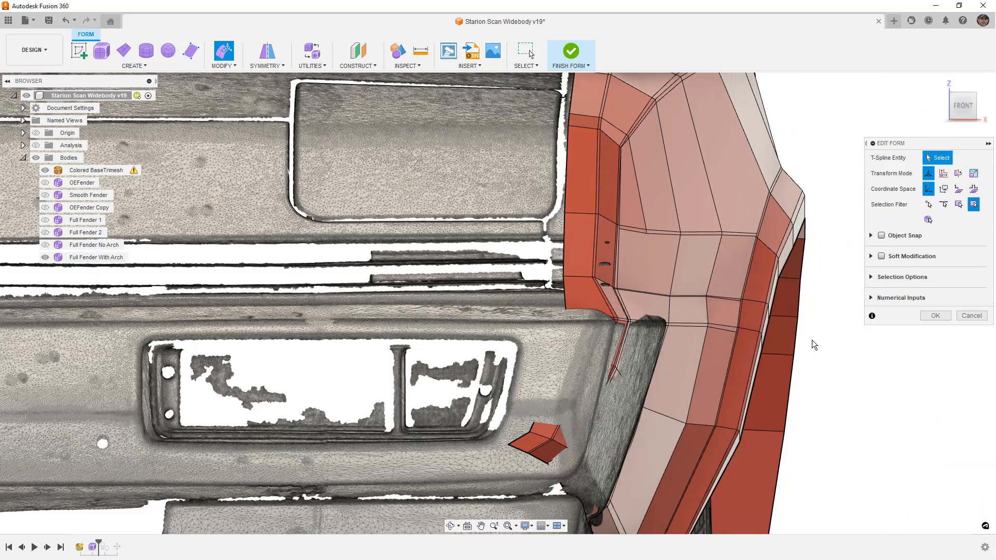
Examine the upper crease's alignment at the fender's front end from the front and side, and clear the edge selection.
scroll(645, 234, up, 2)
scroll(642, 233, up, 3)
click(650, 234)
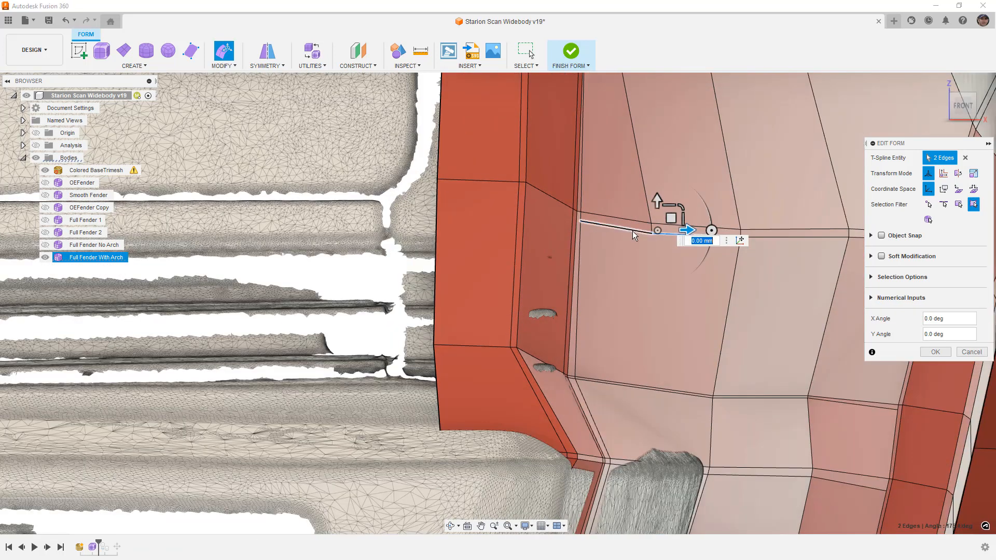
scroll(661, 248, down, 5)
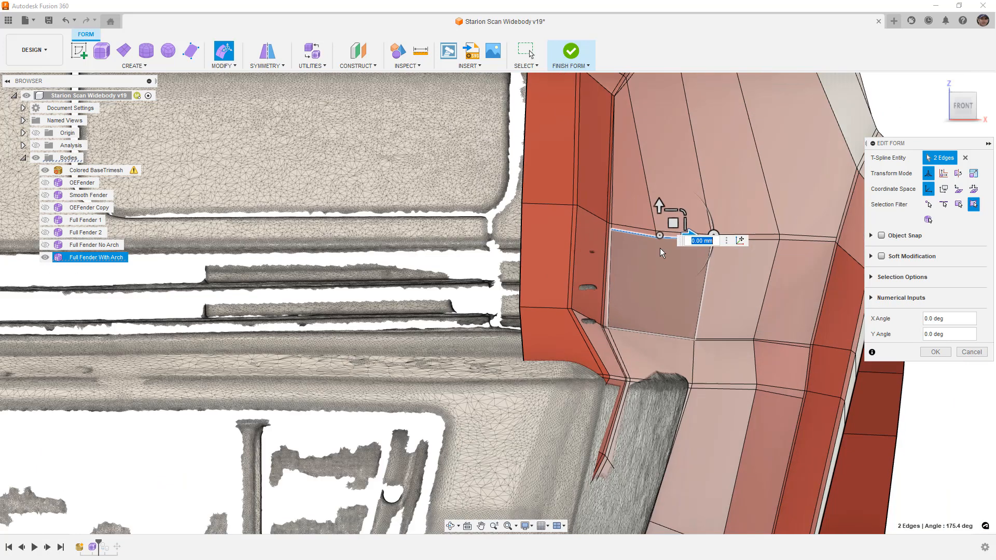
shift+middle_drag(676, 265, 636, 279)
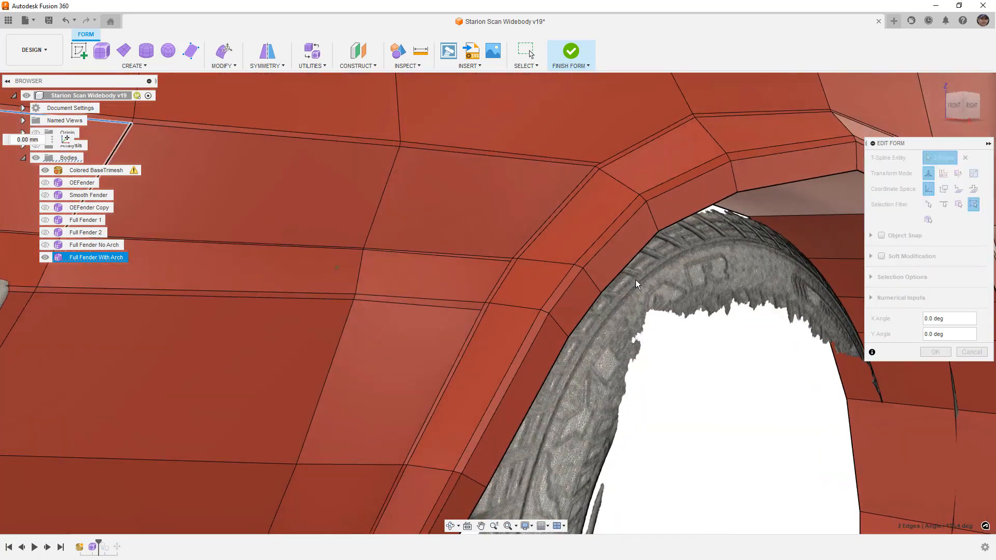
scroll(636, 279, down, 6)
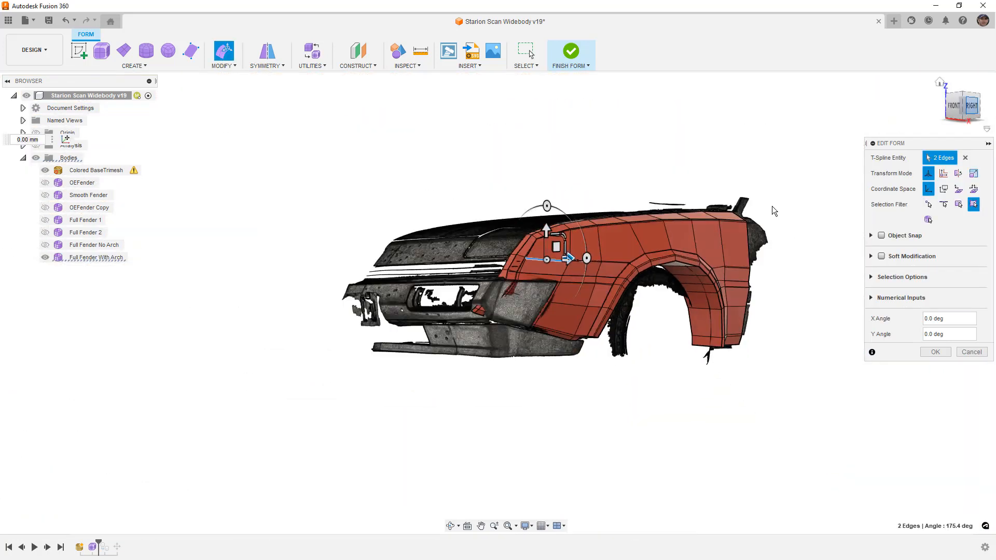
click(616, 424)
Examine the creases between the fender's front end and the wheel arch from the side in smooth display with edges hidden.
scroll(376, 270, up, 3)
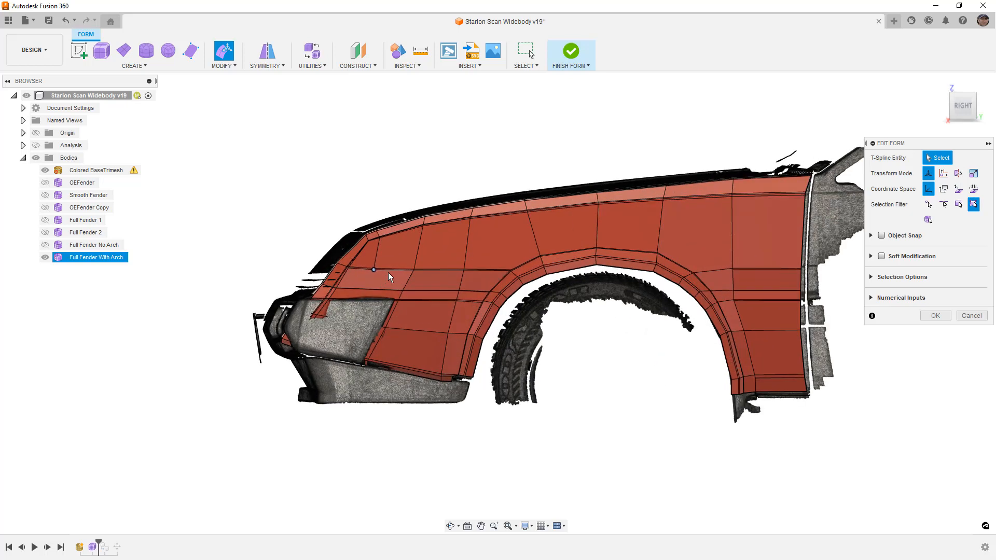
scroll(388, 274, up, 4)
click(387, 275)
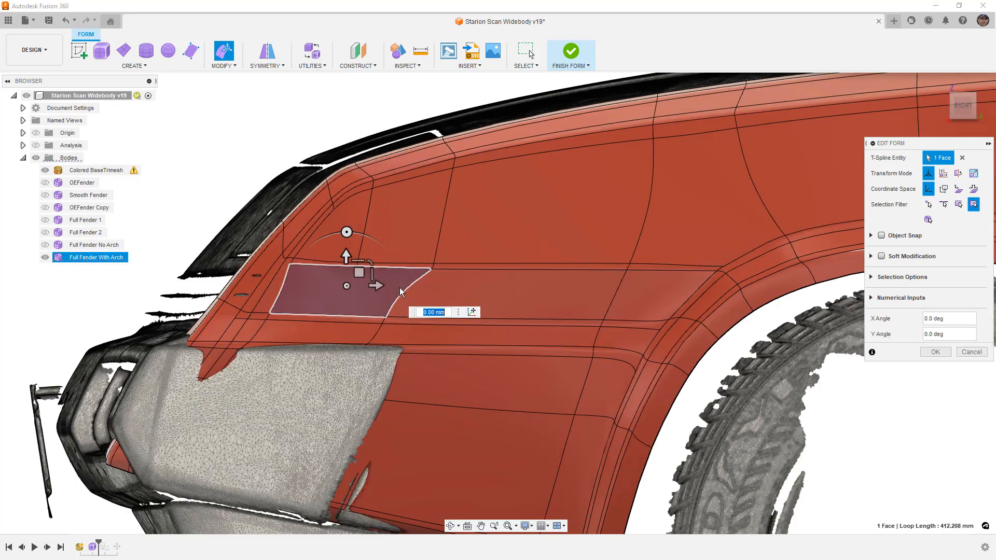
key(ctrl+4)
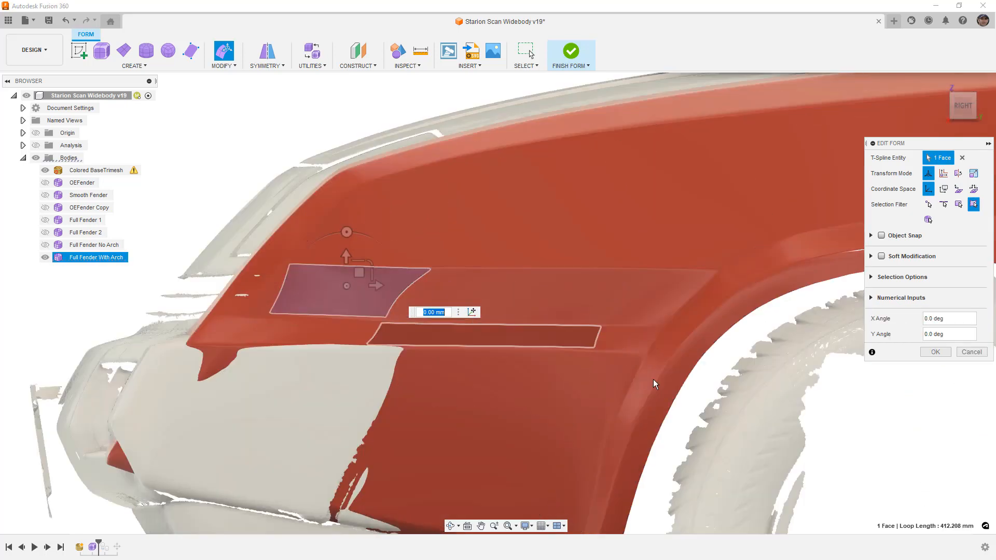
scroll(625, 322, down, 3)
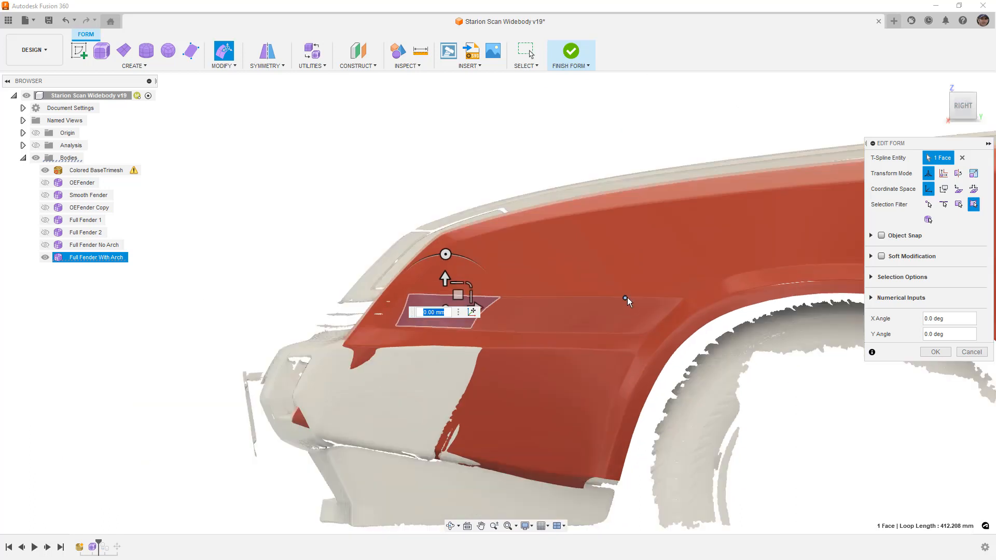
double_click(589, 296)
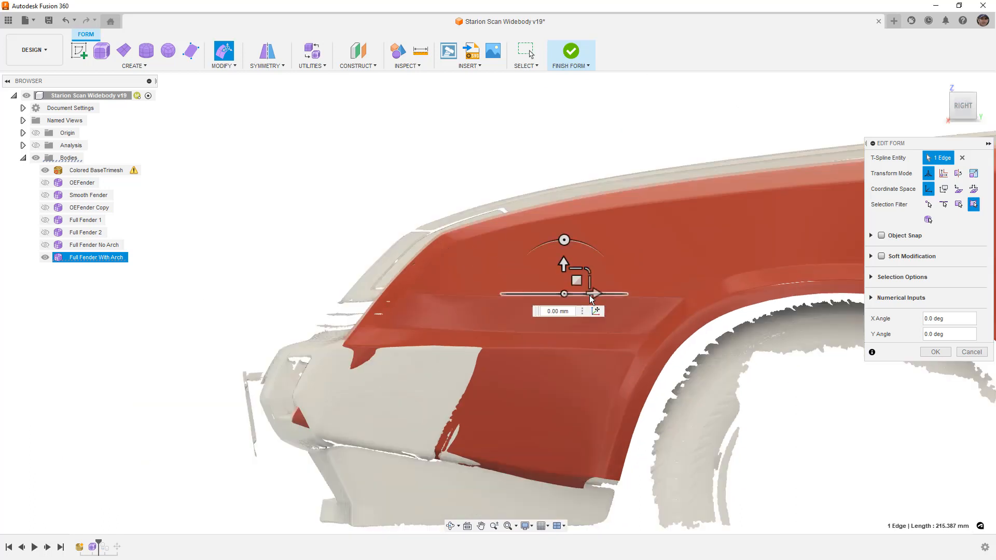
click(226, 244)
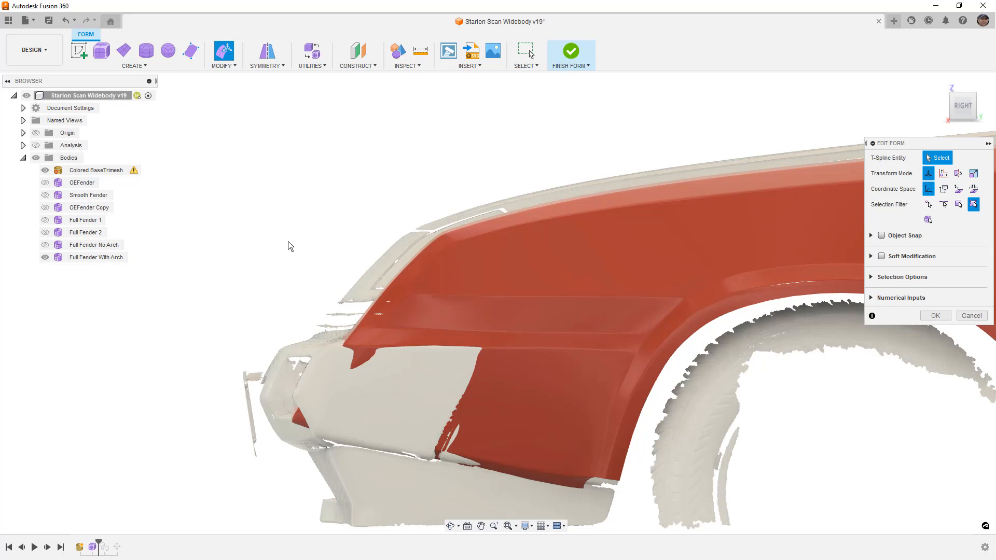
scroll(372, 238, down, 5)
shift+middle_drag(586, 342, 583, 296)
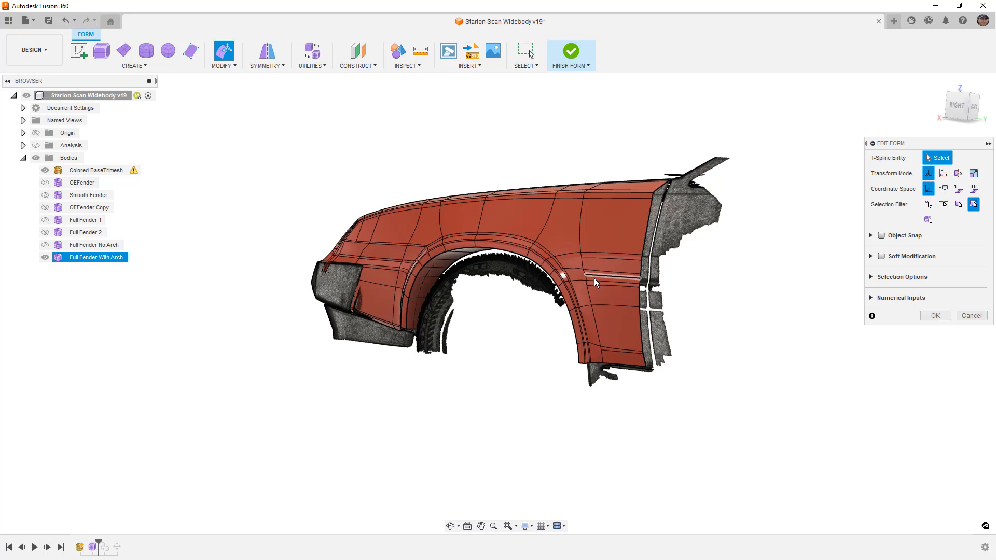
In box display and right view, move the three arch-lip edges at the rear upper crease about -4.129 mm horizontally and 5.368 mm vertically.
key(1)
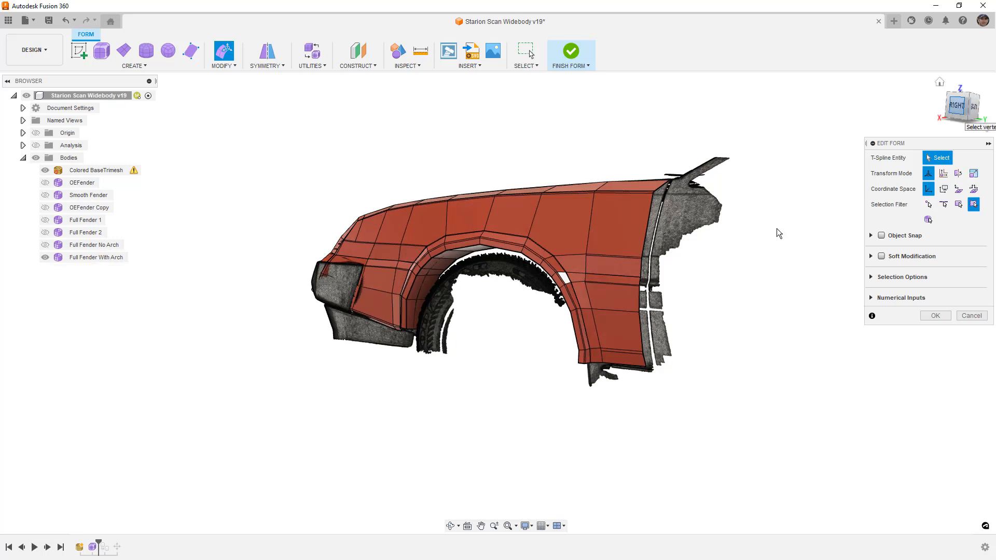
click(952, 110)
scroll(681, 257, up, 2)
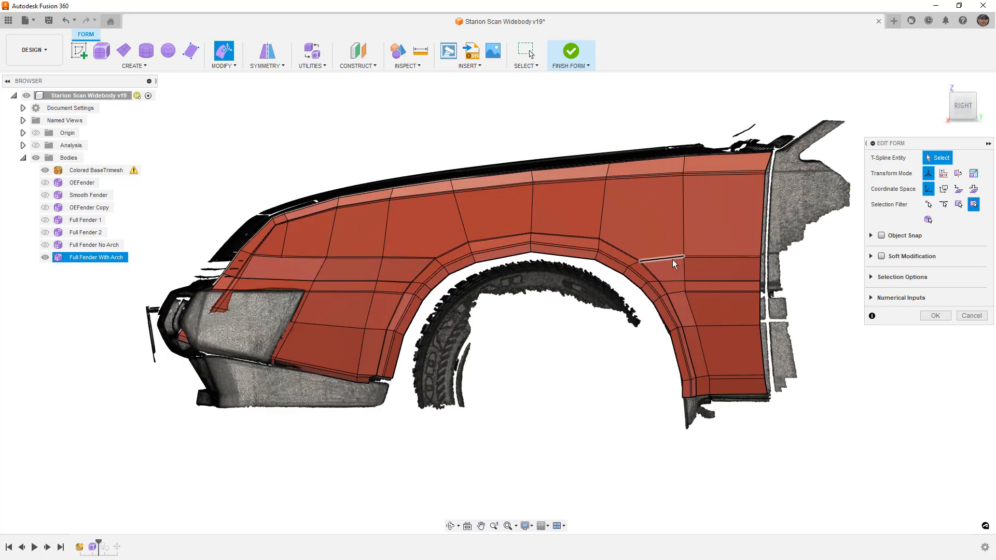
scroll(672, 259, up, 5)
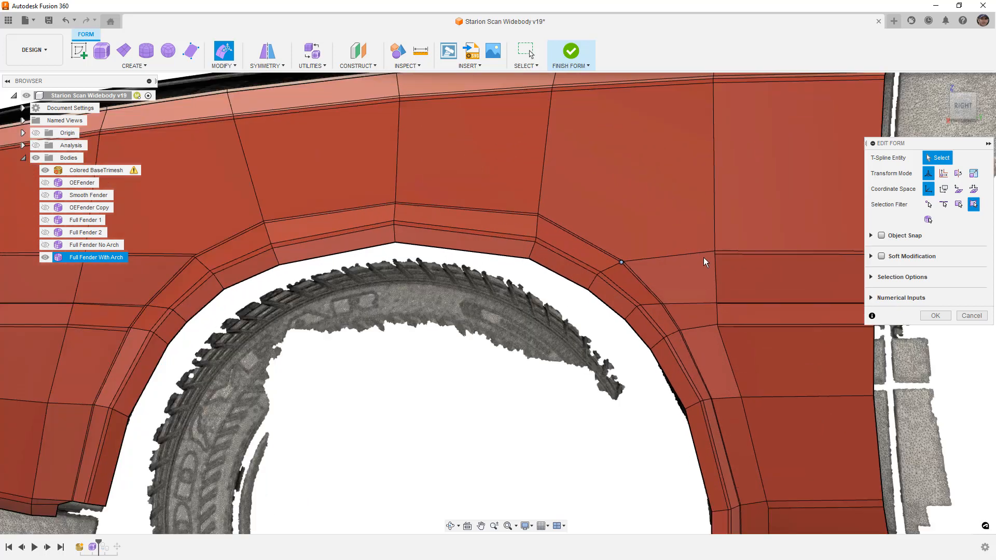
scroll(635, 263, up, 4)
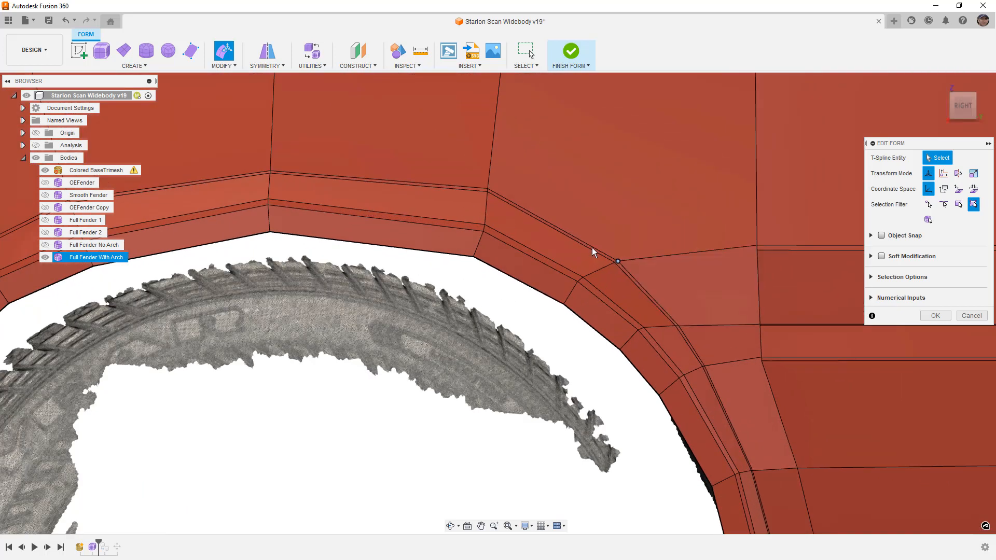
drag(630, 275, 600, 249)
drag(597, 325, 597, 326)
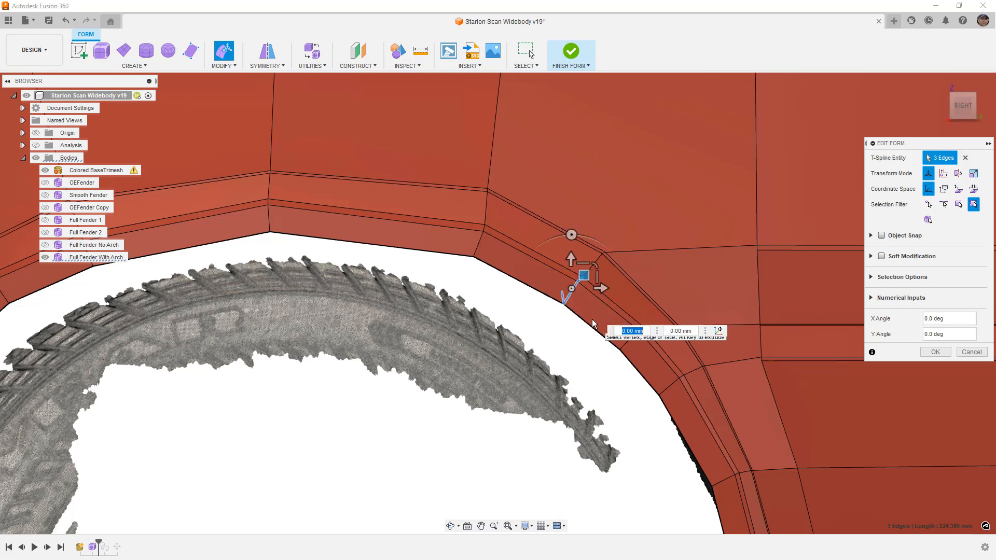
drag(579, 273, 574, 267)
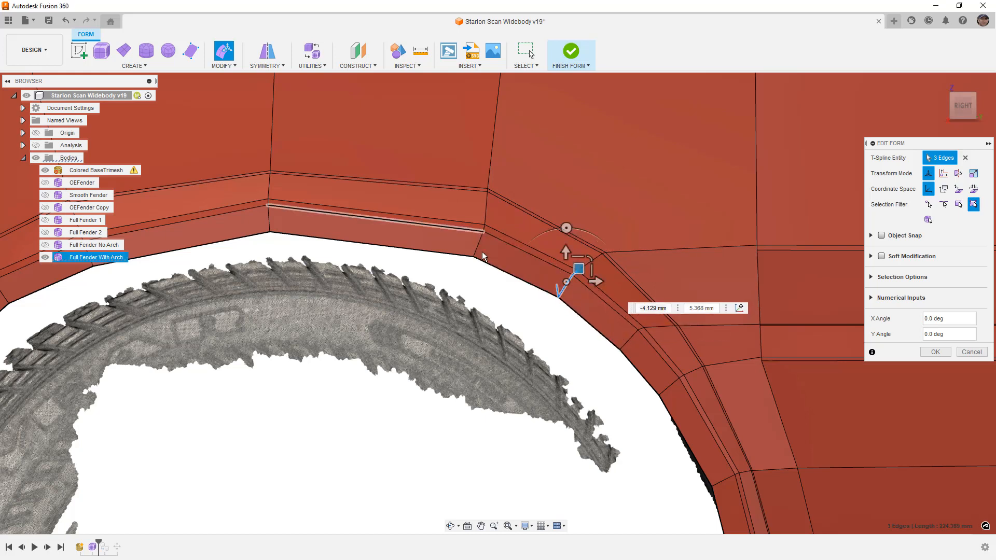
Move the next three arch-lip edges toward the arch's peak about -12.801 mm horizontally and 4.955 mm vertically, and clear the selection.
drag(496, 272, 496, 272)
drag(489, 221, 477, 217)
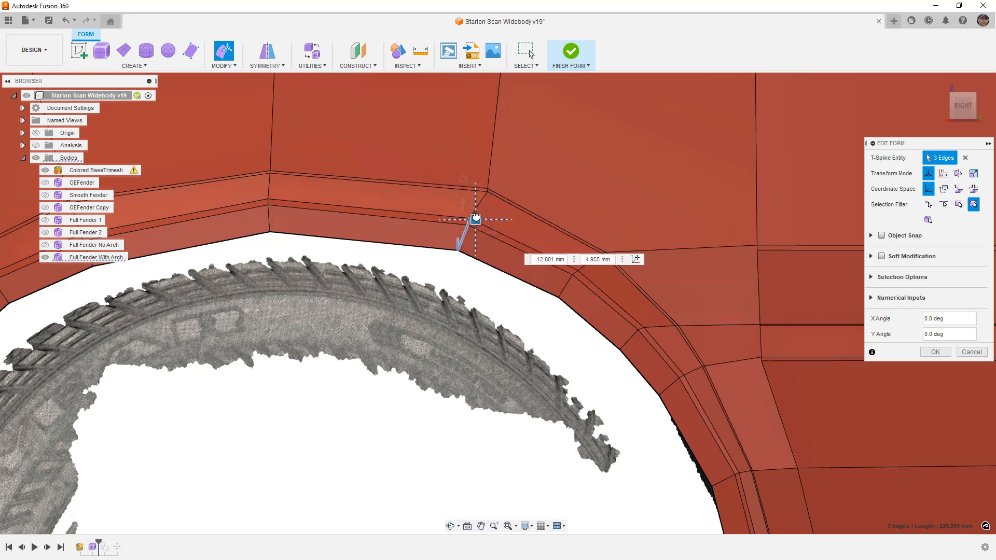
click(456, 270)
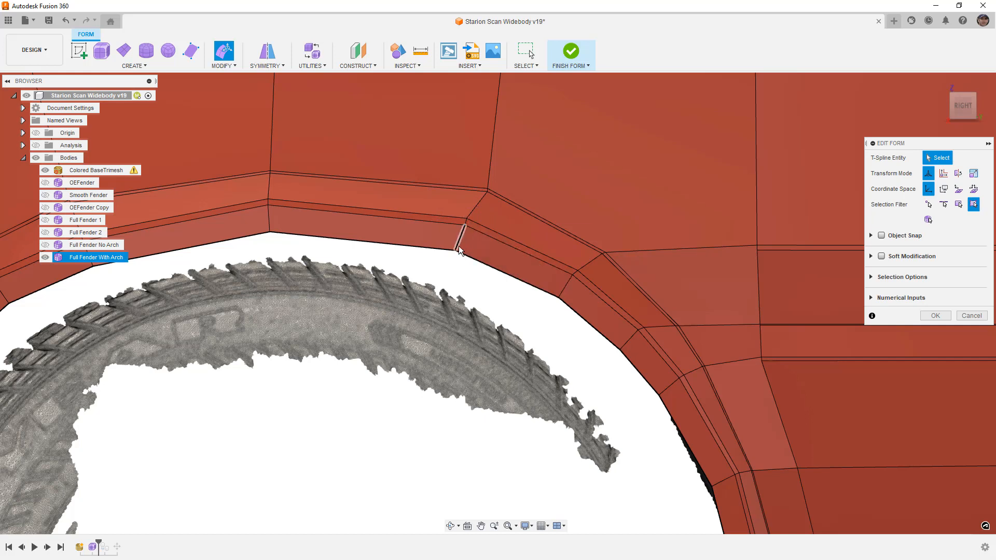
Move the two short outer-lip edges above those edge sets: -10.736 mm and 0.413 mm nearer the peak, -5.781 mm and 4.542 mm at the rear crease.
click(498, 203)
drag(501, 174, 486, 175)
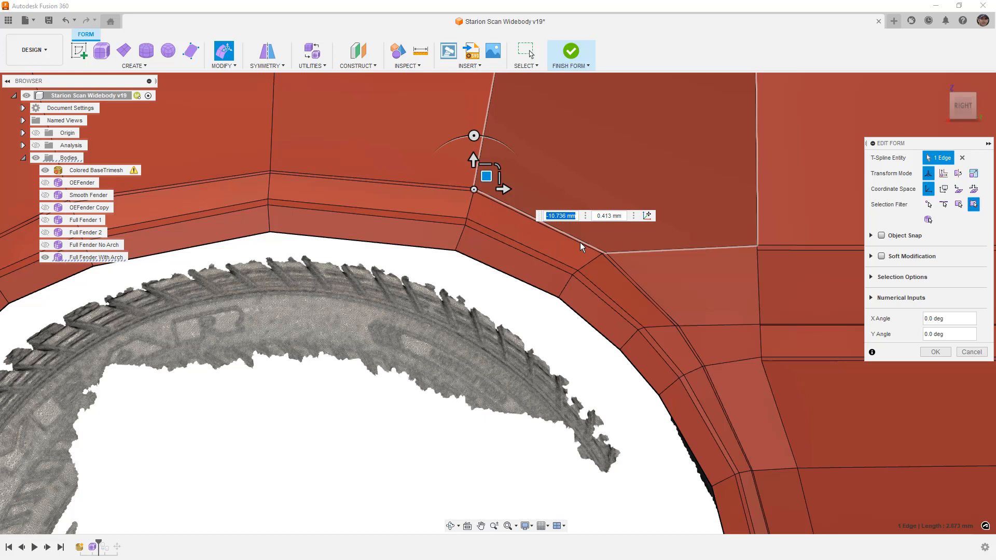
click(614, 263)
drag(616, 239, 608, 234)
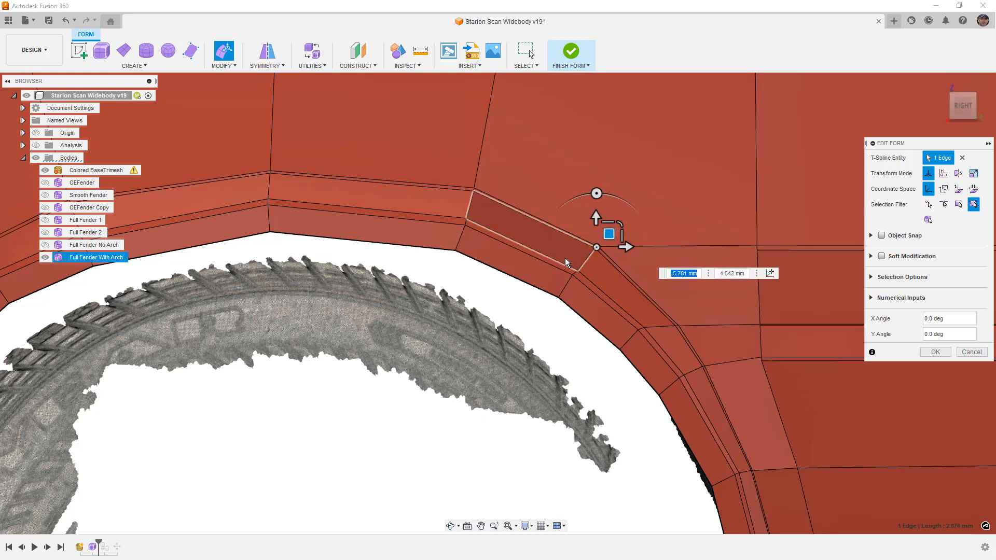
Move the inner-lip vertex below the rear upper-crease corner -0.987 mm horizontally and 0.592 mm vertically, and finish the form edit.
scroll(571, 269, up, 4)
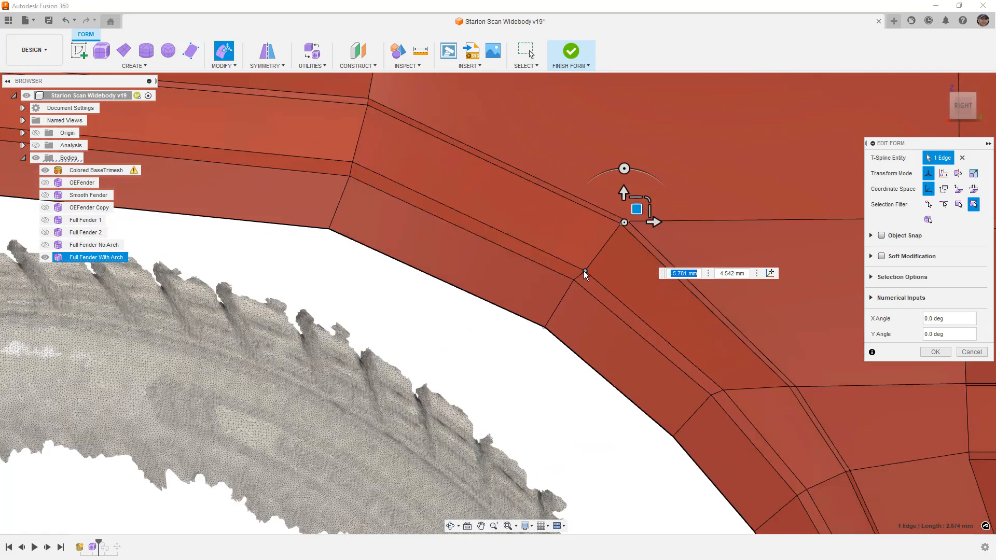
click(585, 271)
drag(596, 258, 595, 257)
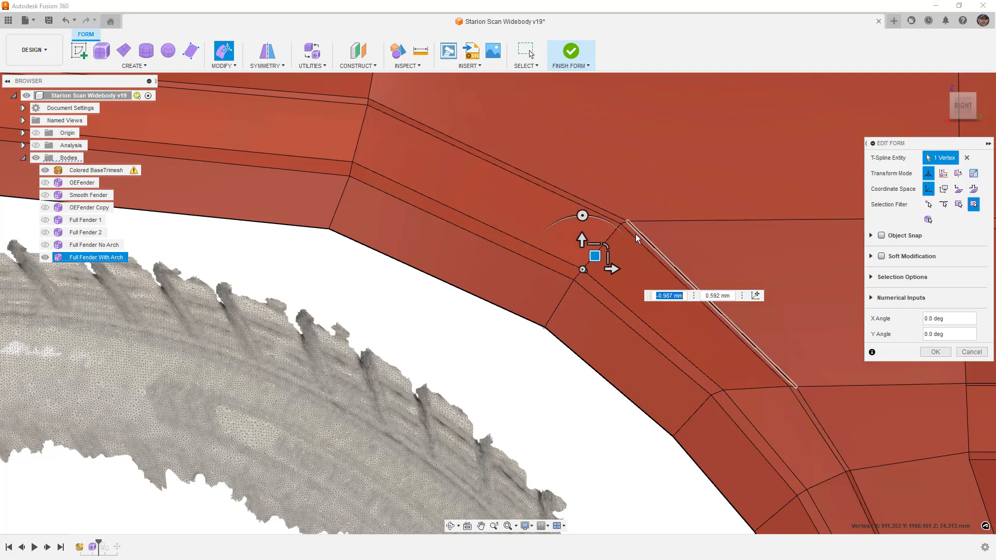
scroll(457, 284, down, 4)
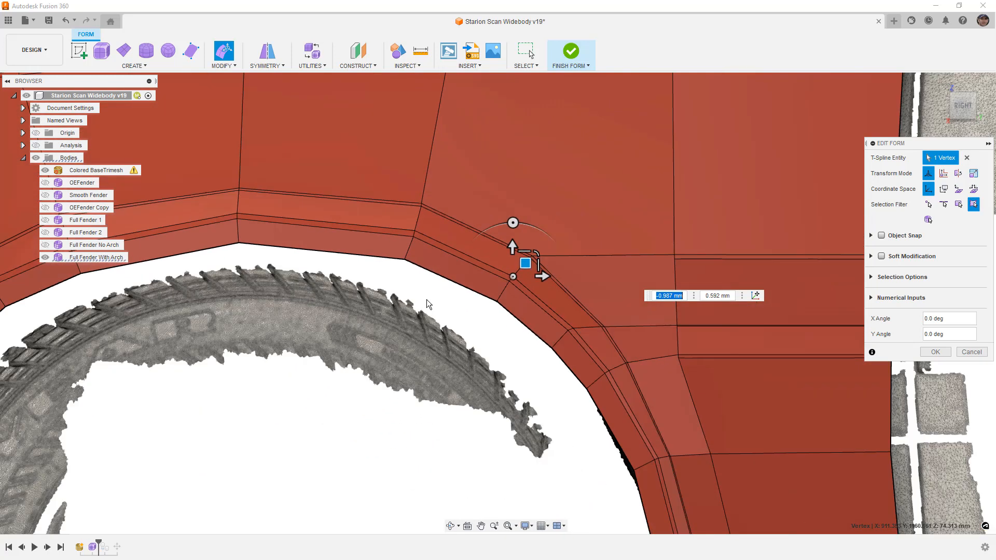
click(450, 304)
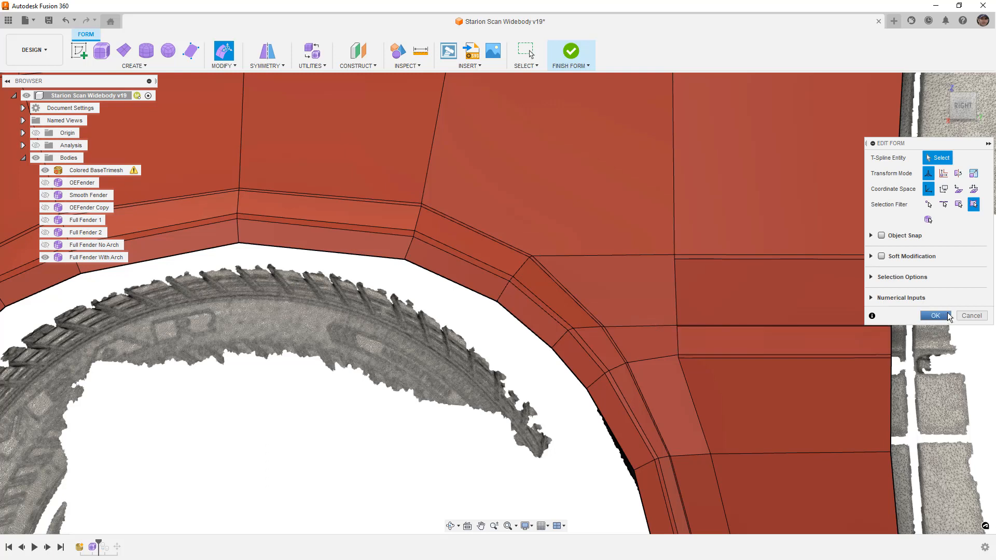
click(935, 315)
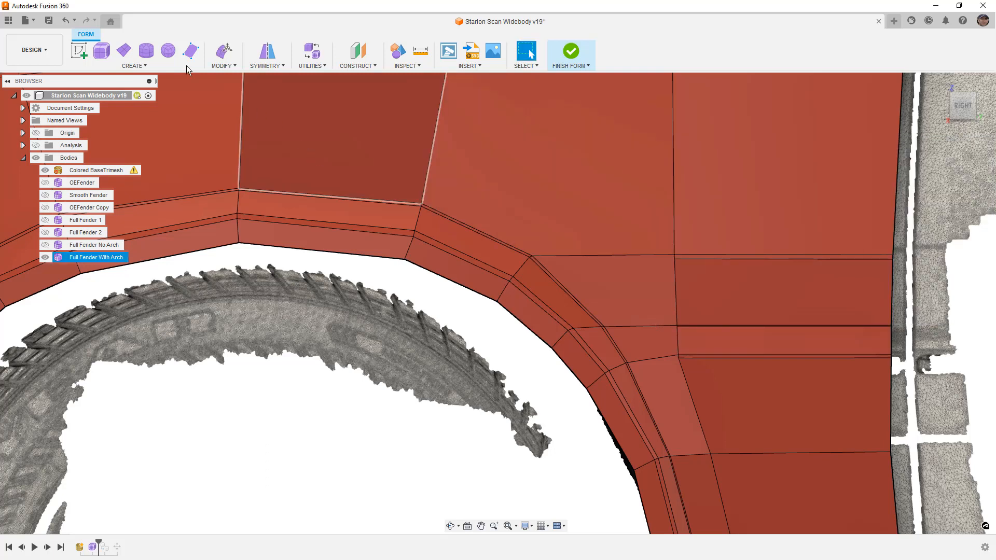
Insert points in Simple mode to extend the rear upper crease's lower edge forward to the wheel arch's outer edge.
click(224, 66)
click(233, 123)
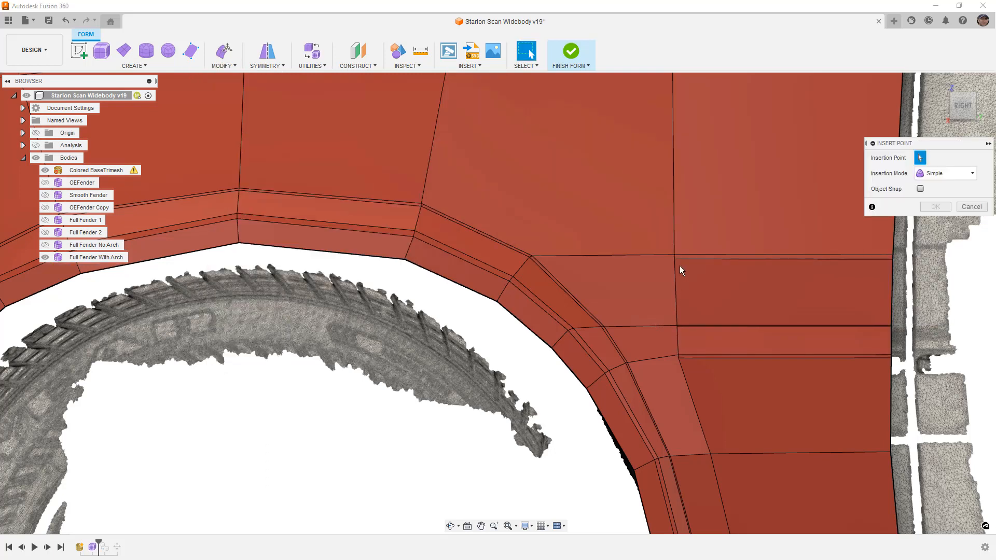
scroll(678, 265, up, 3)
scroll(674, 258, up, 2)
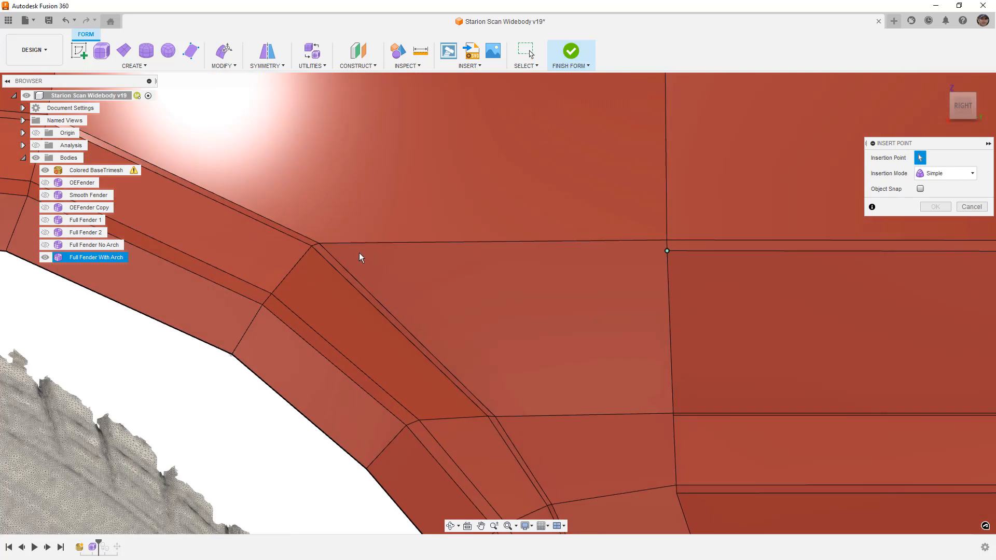
scroll(333, 251, up, 2)
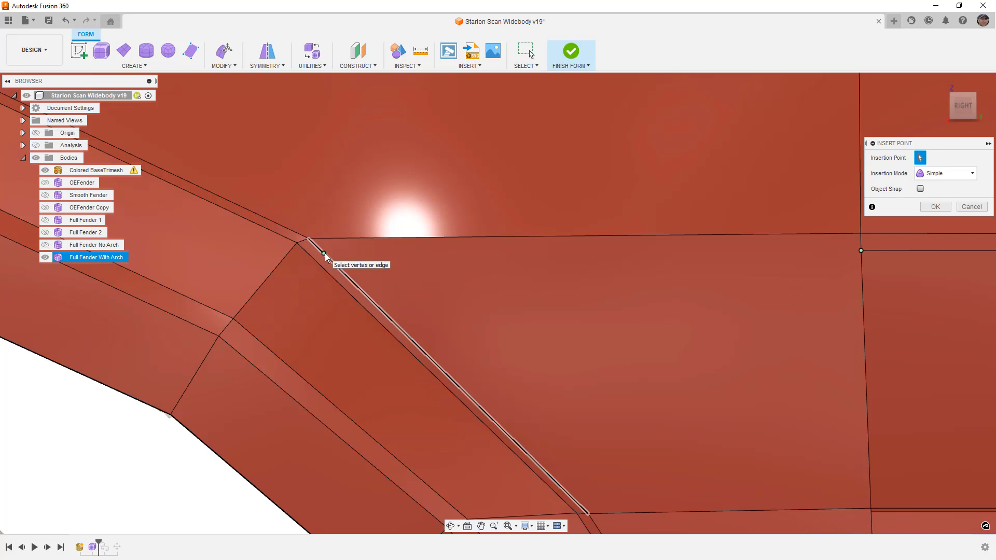
click(323, 251)
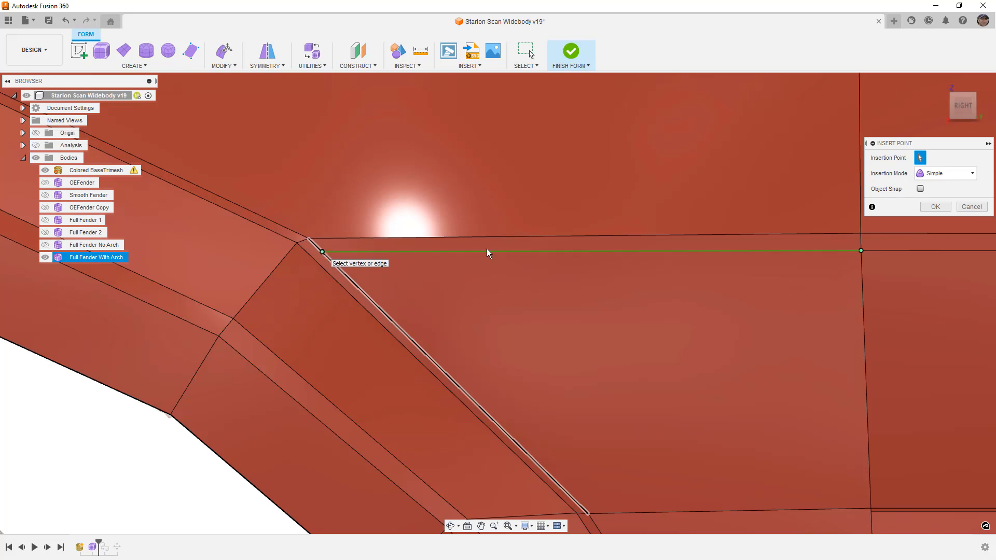
click(926, 208)
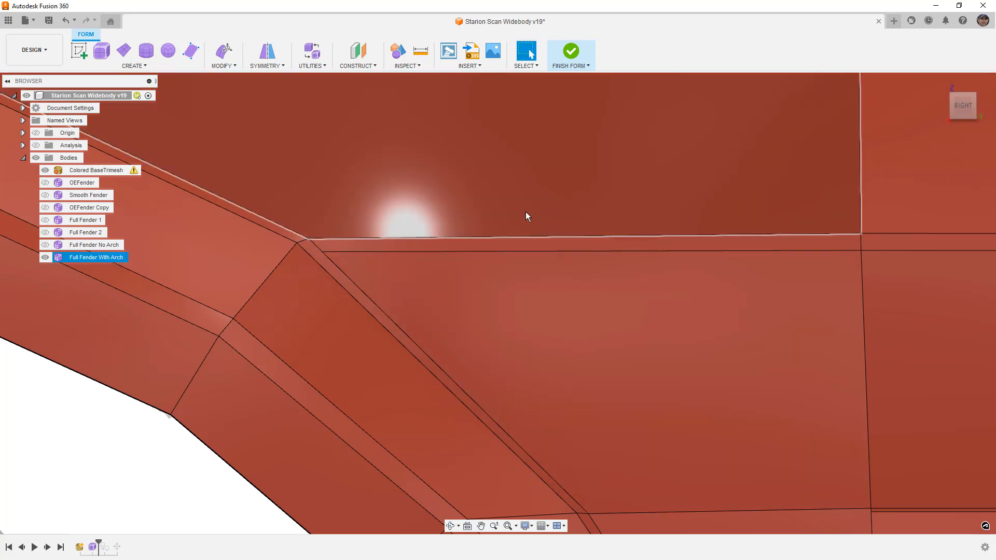
scroll(526, 213, down, 5)
click(224, 67)
click(234, 101)
scroll(648, 347, up, 5)
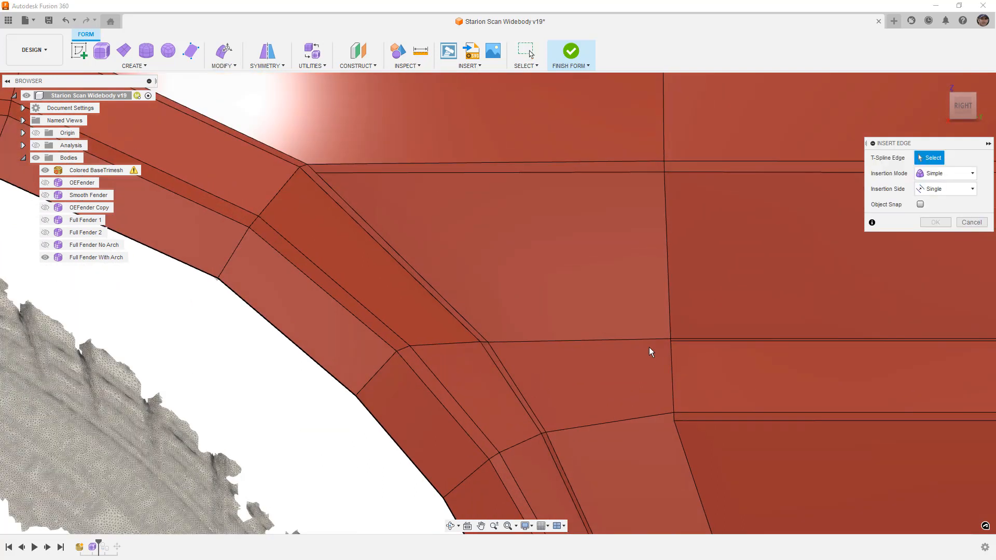
click(646, 336)
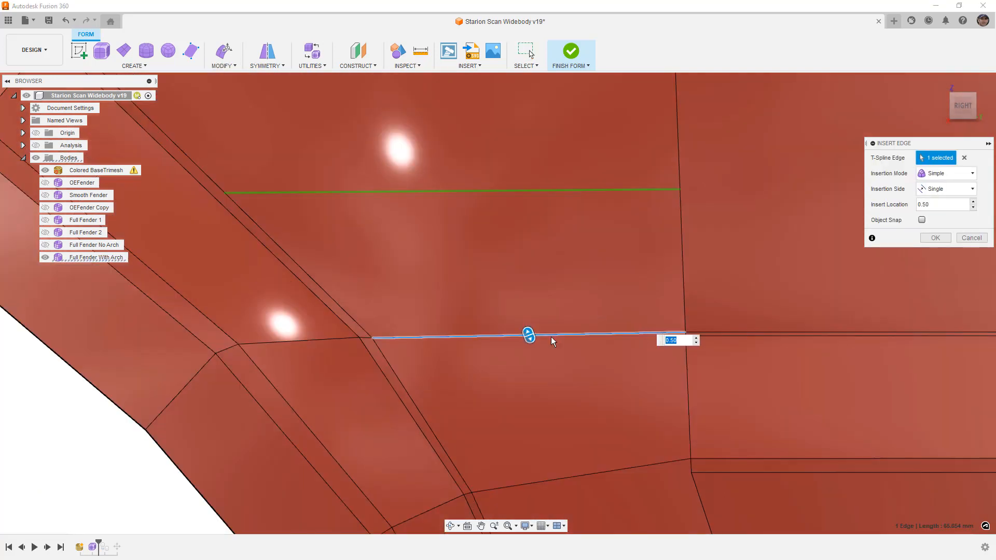
drag(588, 402, 576, 454)
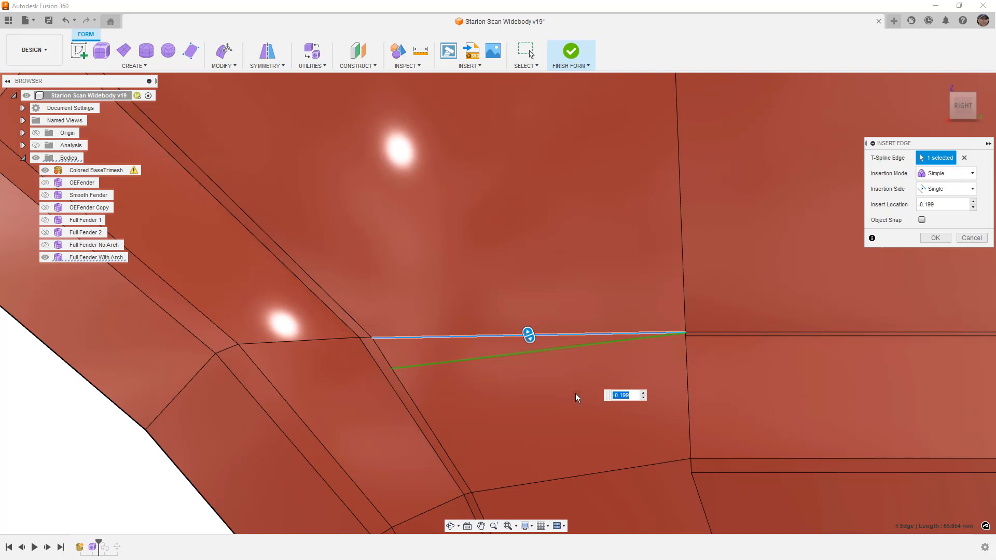
scroll(688, 335, up, 4)
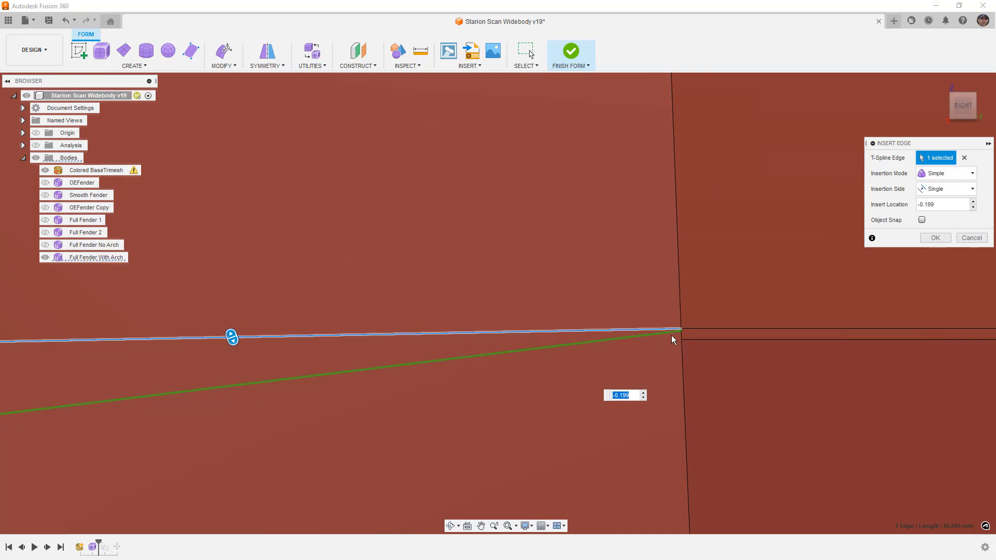
click(967, 239)
Insert points in Simple mode to extend the rear middle crease's lower edge forward to the wheel arch's outer edge.
scroll(702, 294, down, 4)
scroll(701, 294, down, 5)
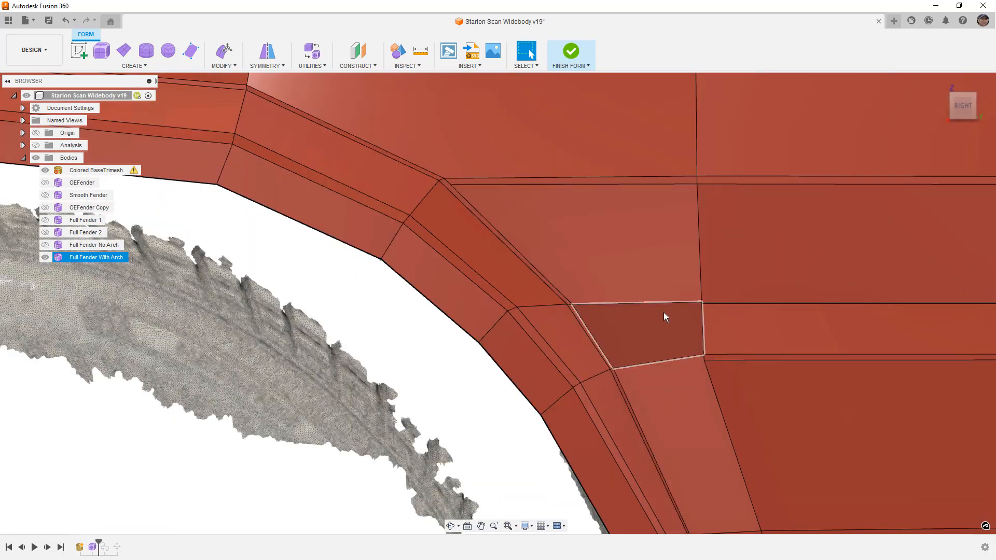
click(223, 66)
click(240, 124)
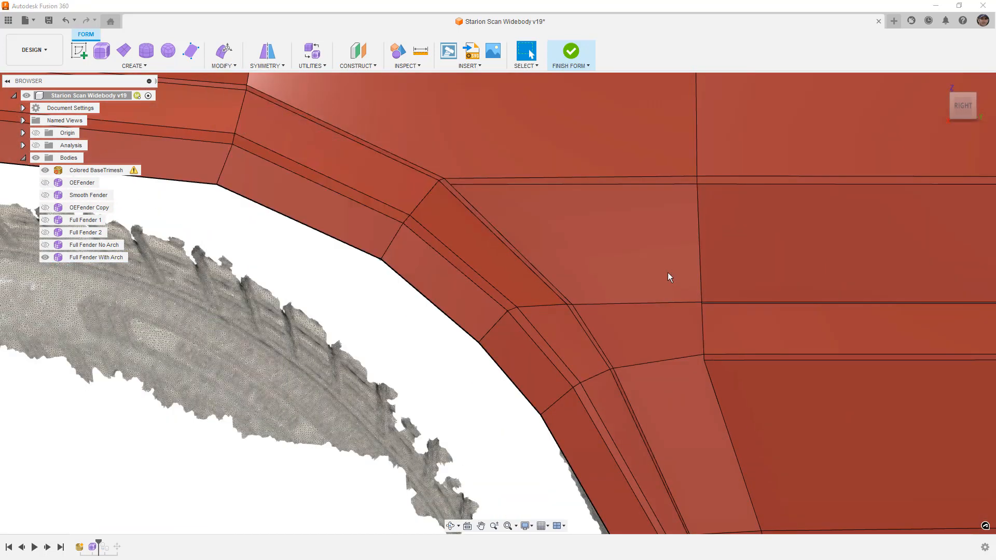
scroll(690, 310, up, 5)
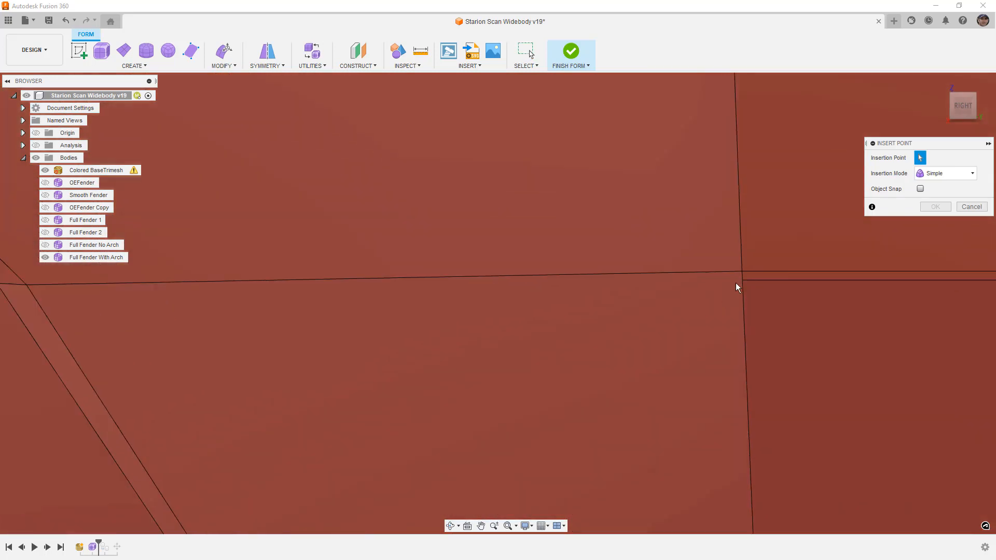
click(742, 280)
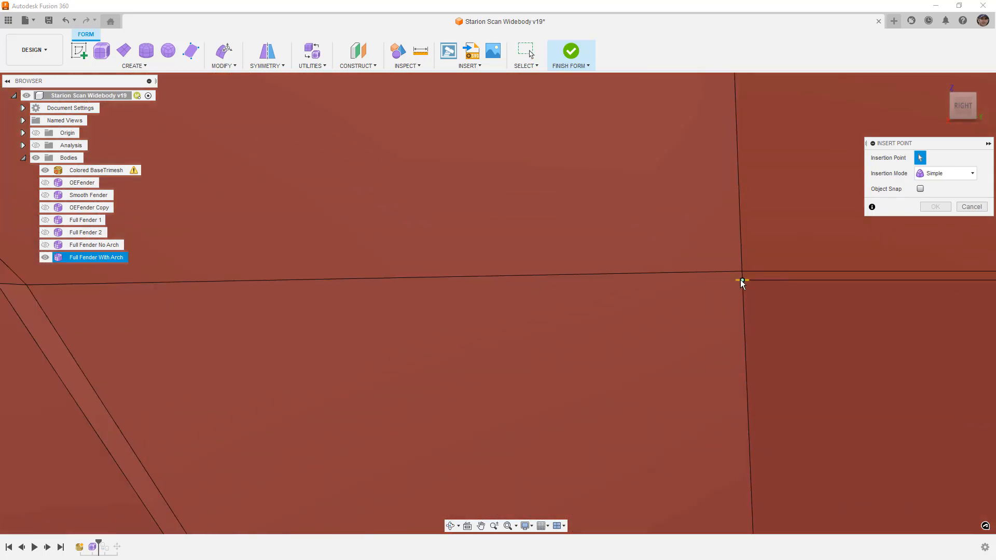
click(34, 296)
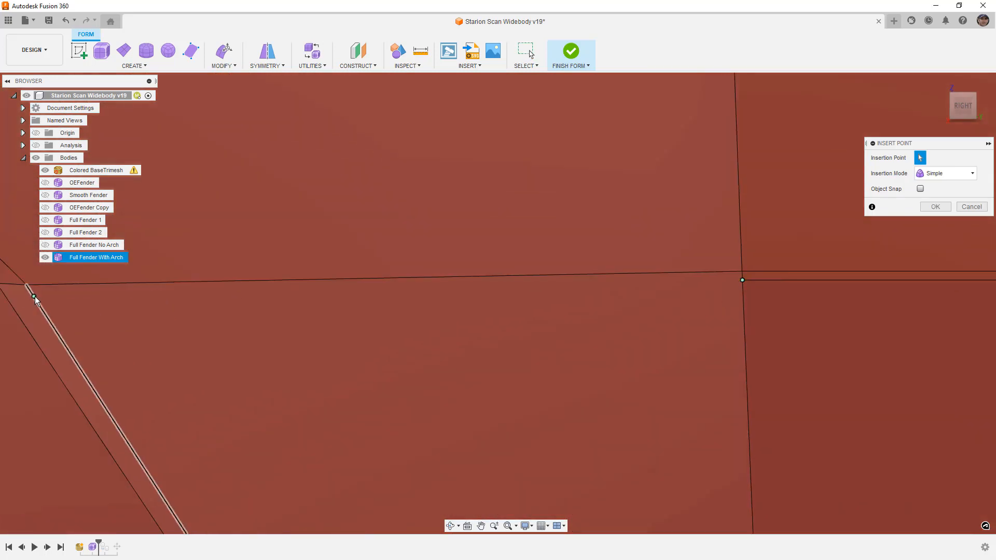
key(Return)
Insert points in Simple mode to extend the lower edge of the rear crease below it forward to the arch's outer edge.
scroll(437, 229, down, 5)
click(230, 364)
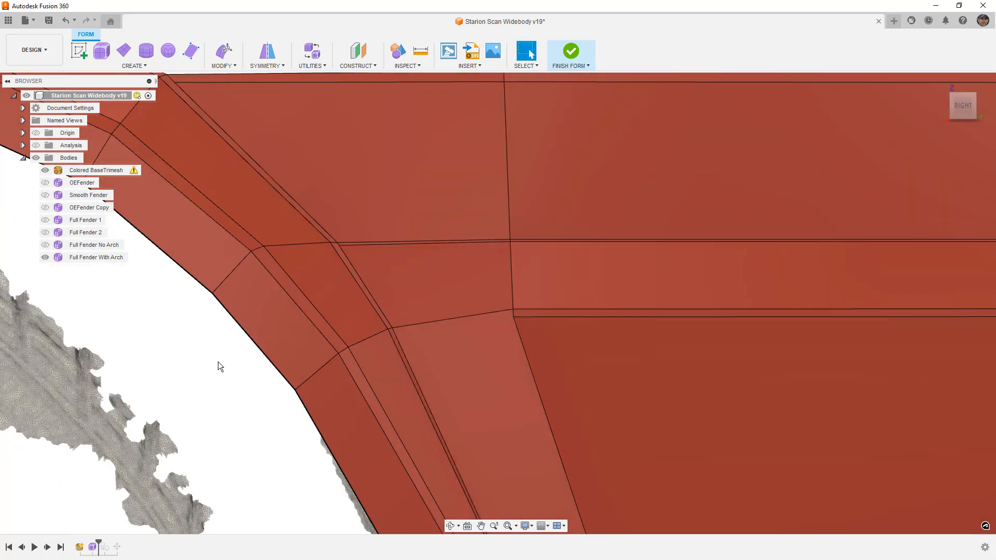
right_click(220, 353)
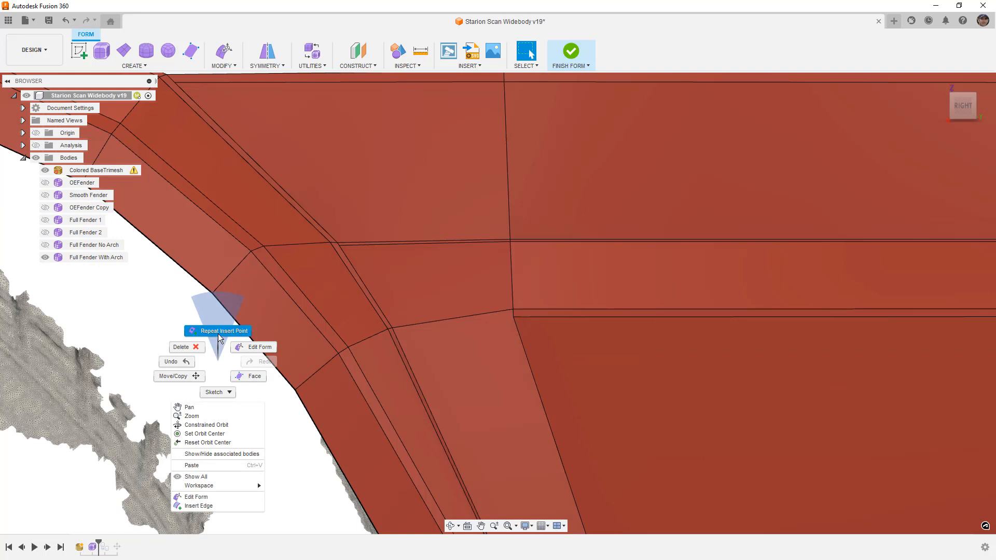
click(219, 333)
scroll(503, 319, up, 3)
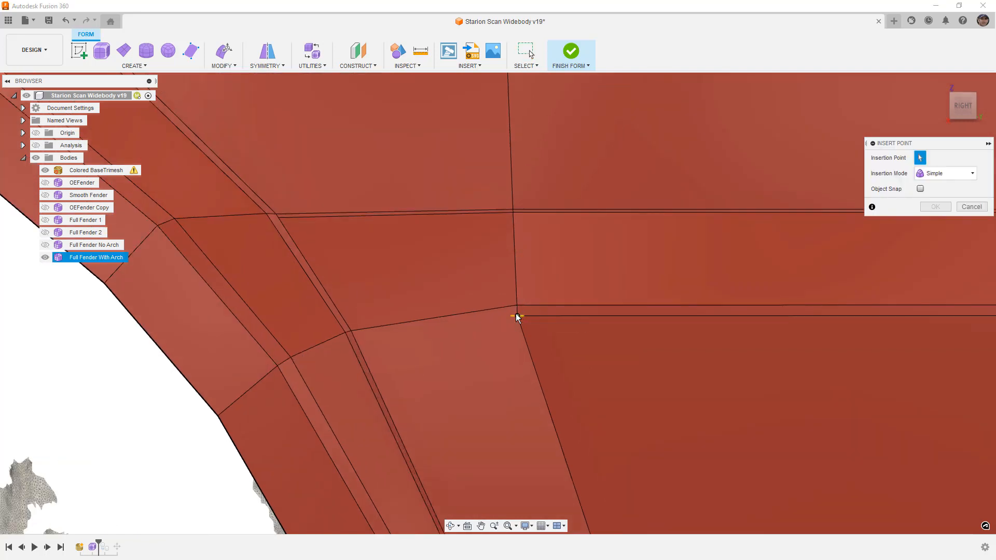
click(517, 309)
click(356, 343)
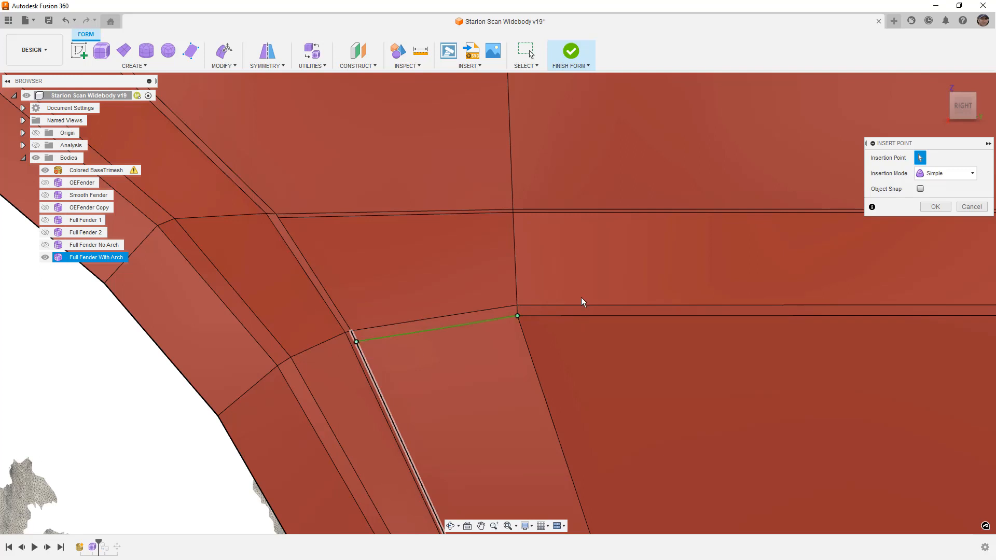
click(934, 206)
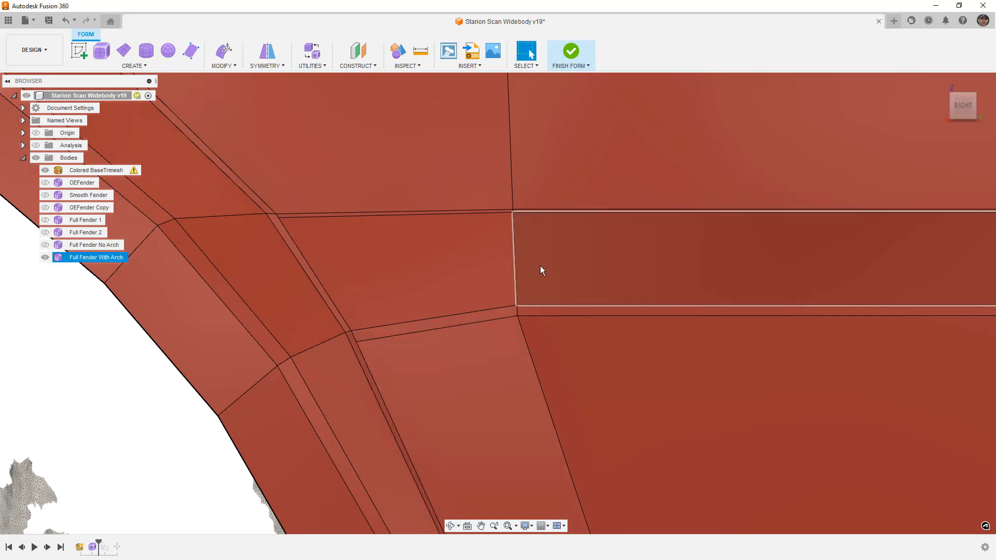
Show the fender in smooth display without edges and examine its profile from the side and the front.
scroll(509, 265, down, 10)
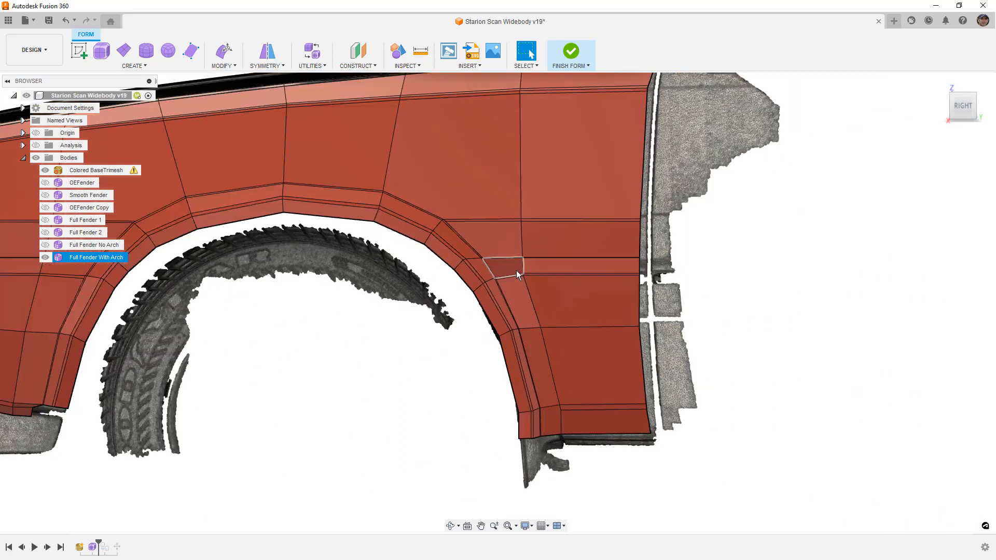
key(alt+3)
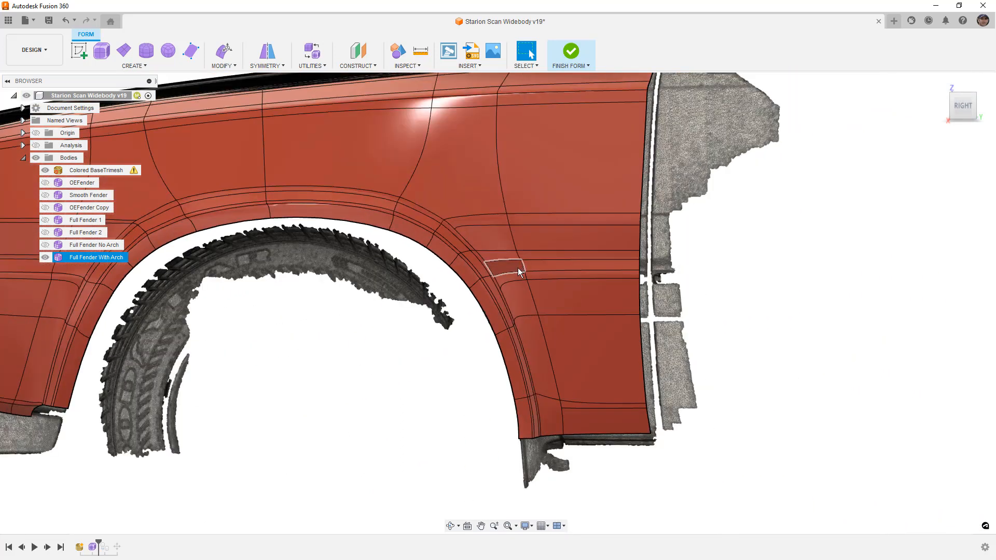
key(ctrl+4)
scroll(572, 271, down, 8)
shift+middle_drag(492, 318, 532, 325)
click(520, 210)
shift+middle_drag(559, 227, 957, 109)
click(962, 105)
scroll(589, 214, down, 2)
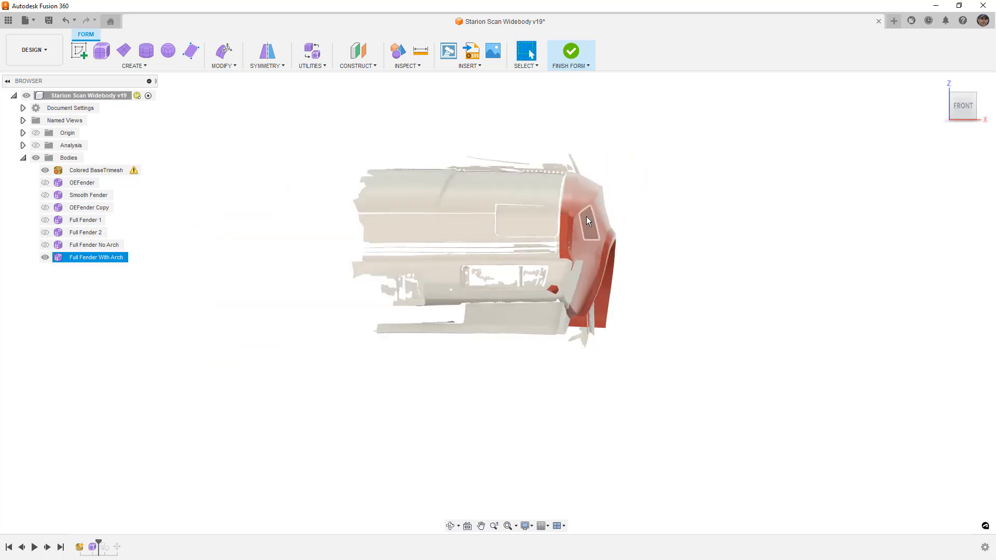
scroll(589, 214, up, 5)
click(987, 129)
click(952, 162)
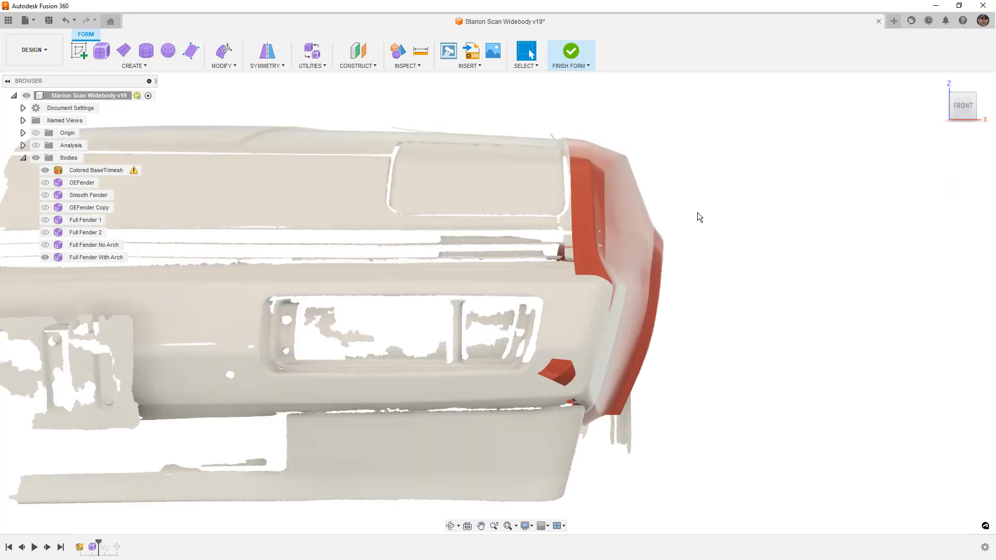
click(594, 214)
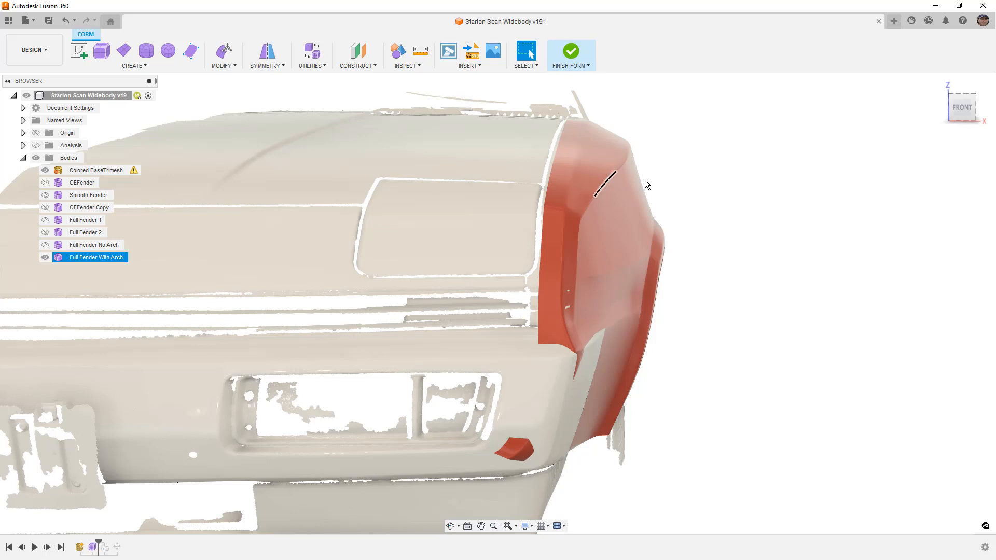
click(960, 110)
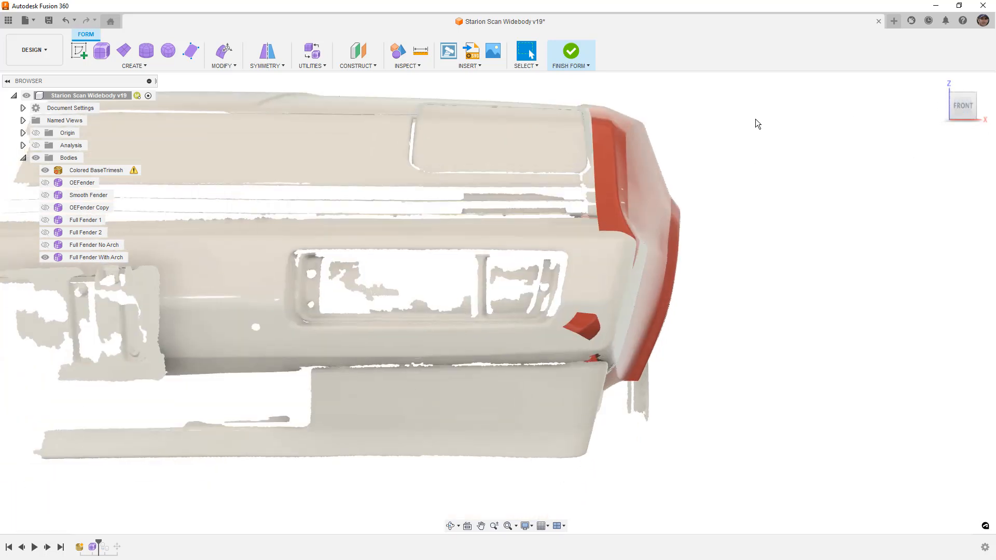
click(664, 184)
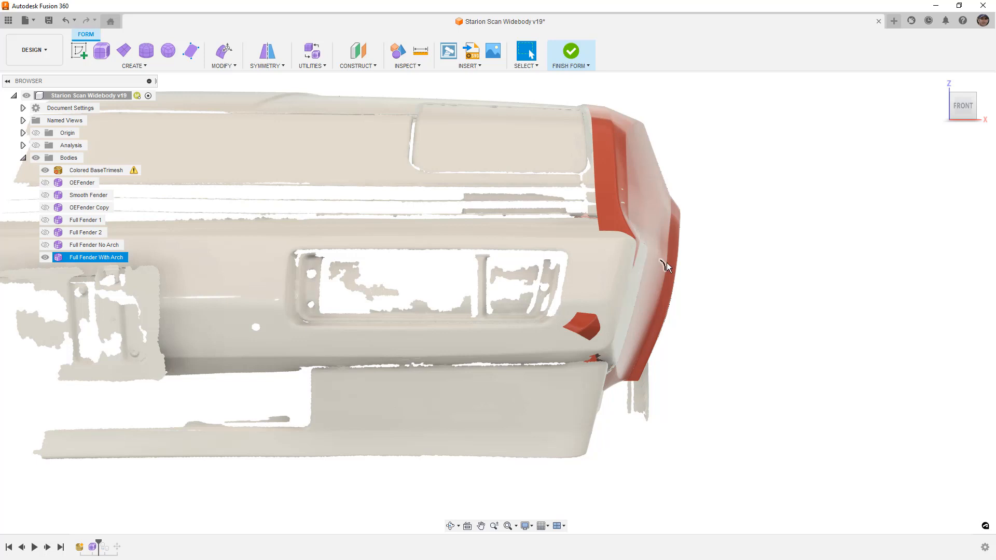
Examine the front creases and their transition into the wheel arch from oblique and front angles.
scroll(658, 241, up, 5)
shift+middle_drag(660, 273, 591, 267)
middle_drag(837, 172, 666, 219)
scroll(666, 219, down, 5)
scroll(444, 204, up, 8)
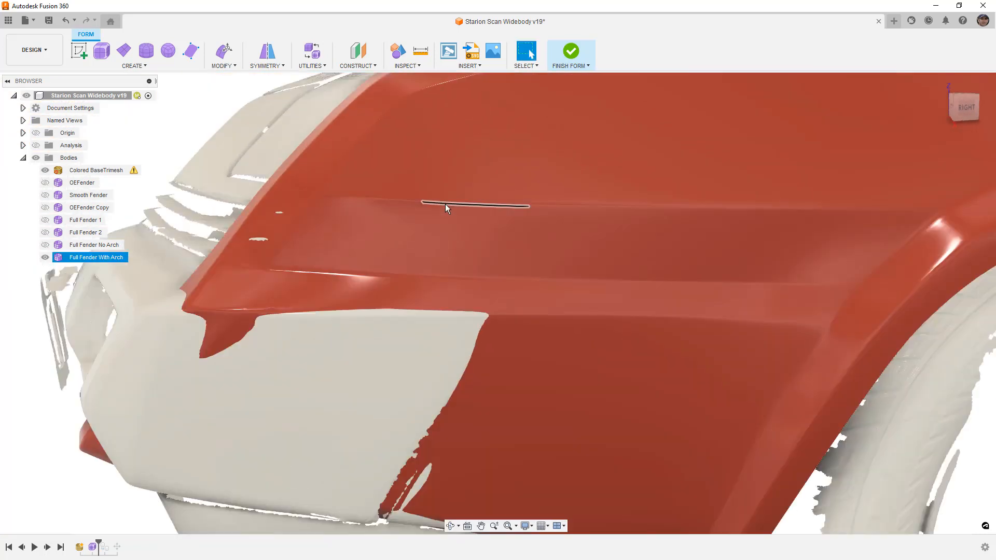
shift+middle_drag(516, 218, 541, 233)
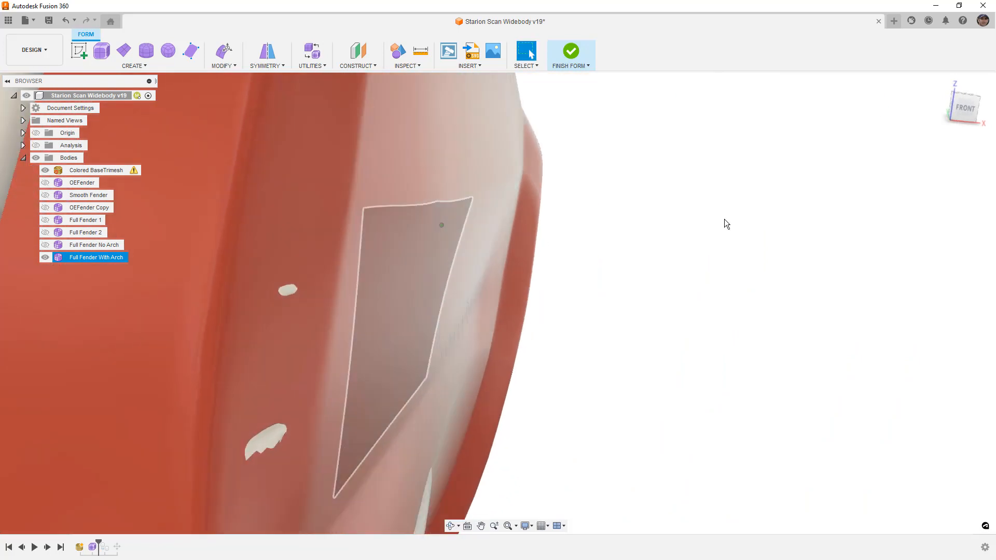
scroll(449, 207, down, 5)
shift+middle_drag(623, 224, 580, 220)
scroll(580, 220, down, 5)
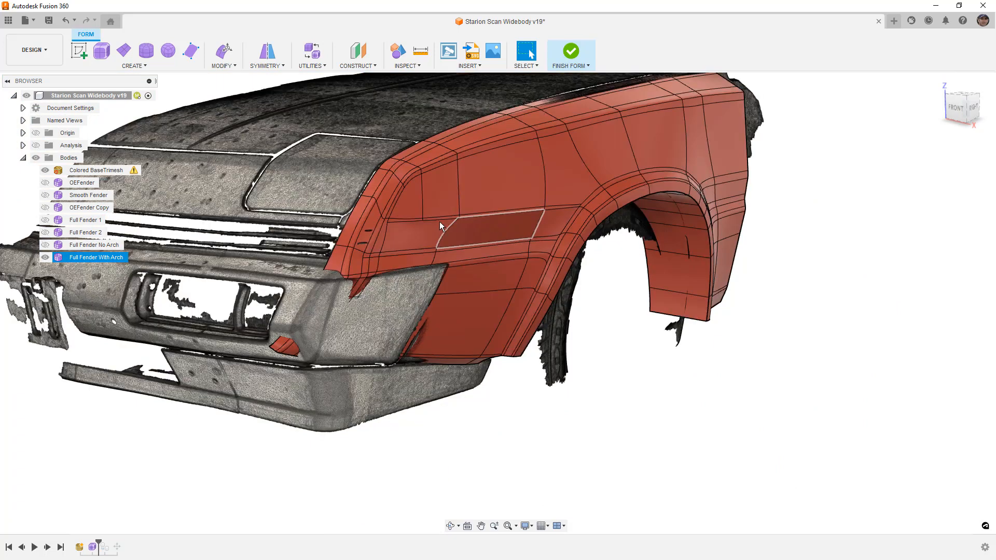
Switch the form to box display and look at the fender from the right side.
scroll(420, 220, up, 3)
scroll(419, 220, up, 1)
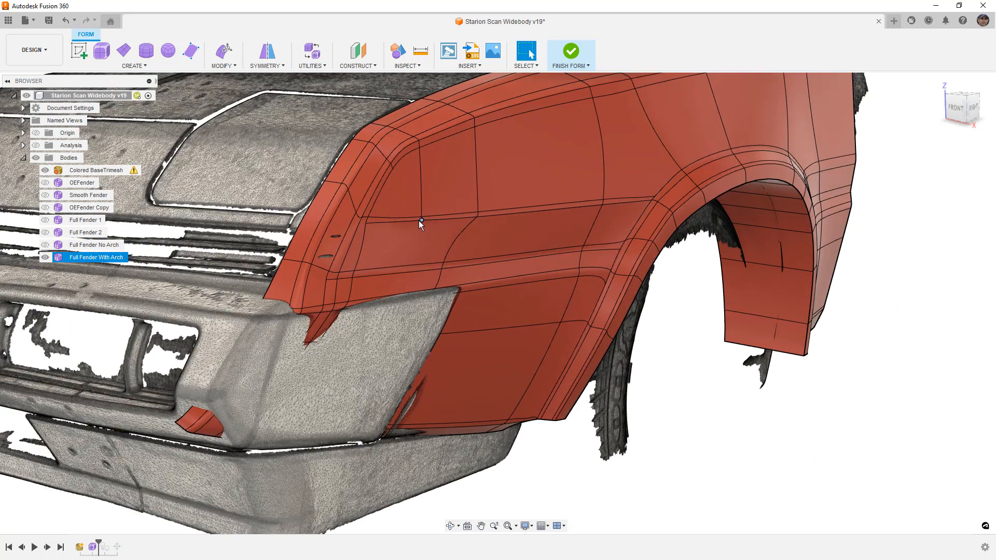
key(alt+1)
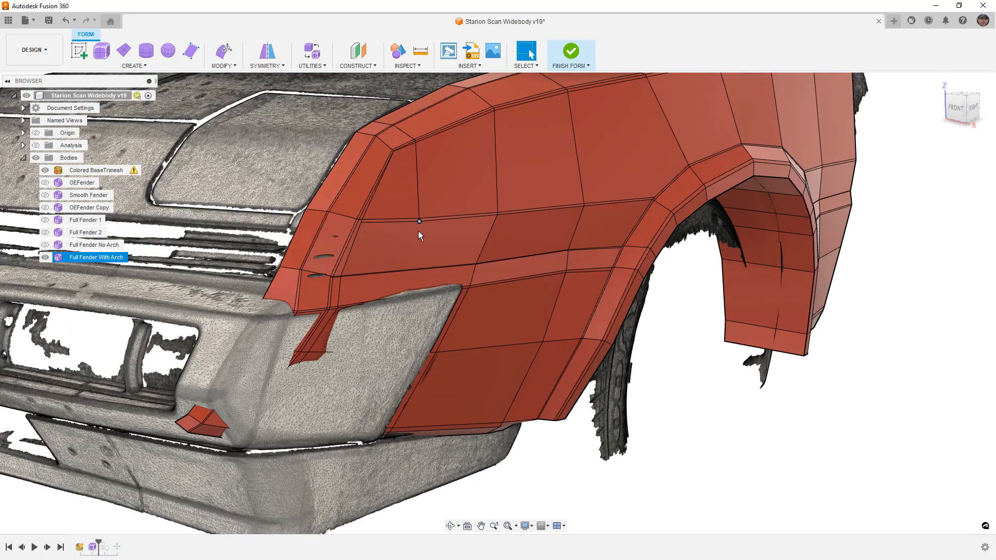
click(972, 108)
scroll(542, 244, down, 4)
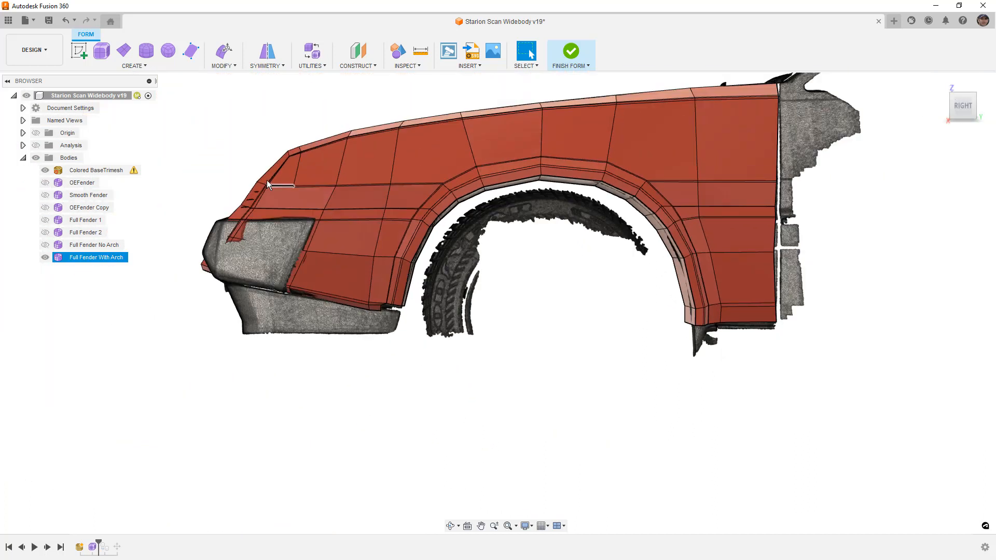
Try to delete the short edge joining the front upper crease's two lines near the headlight.
scroll(282, 177, up, 3)
scroll(284, 182, up, 4)
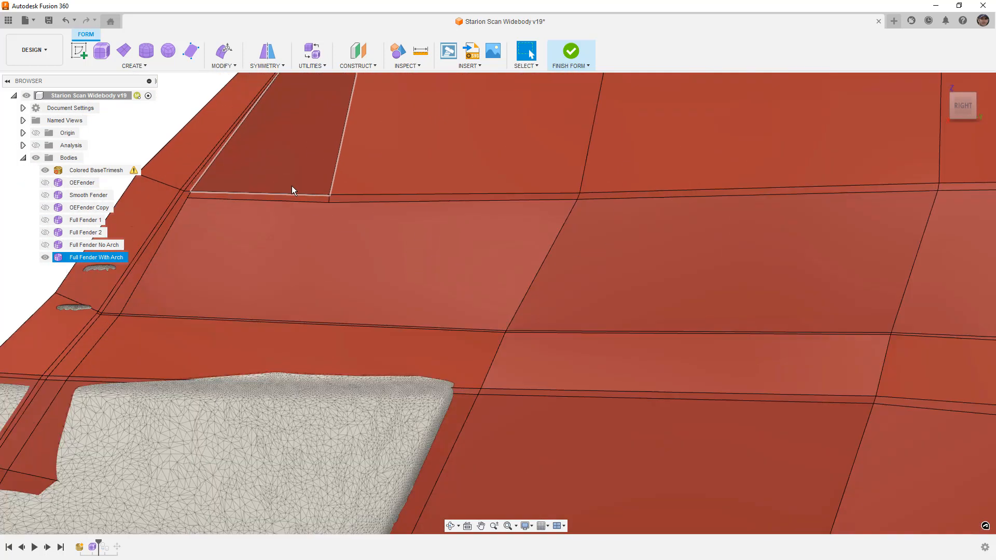
scroll(330, 202, up, 3)
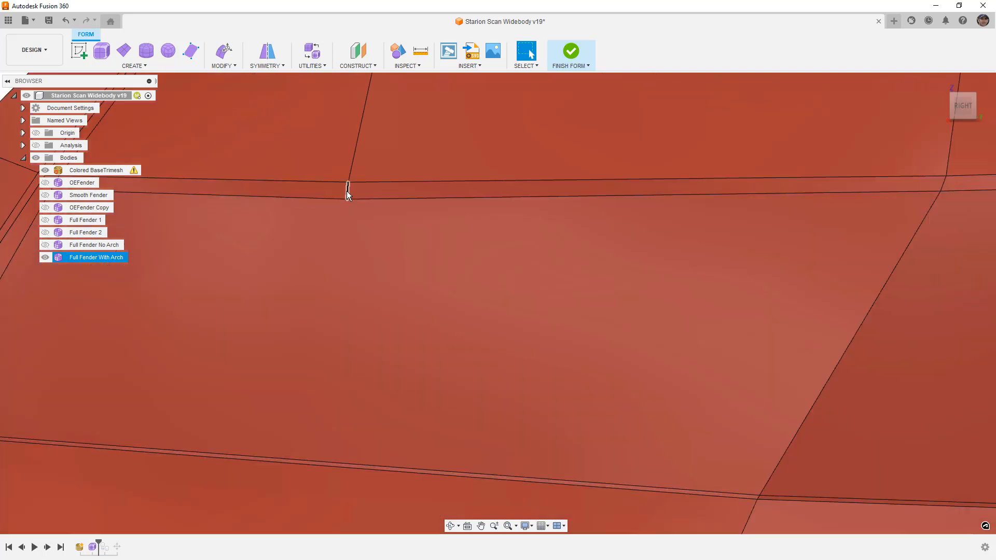
click(347, 191)
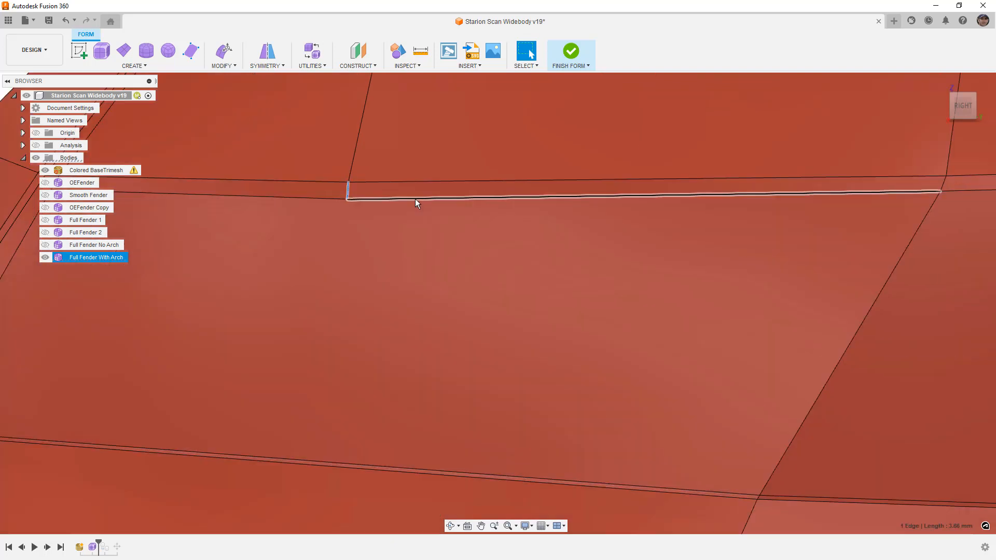
key(Delete)
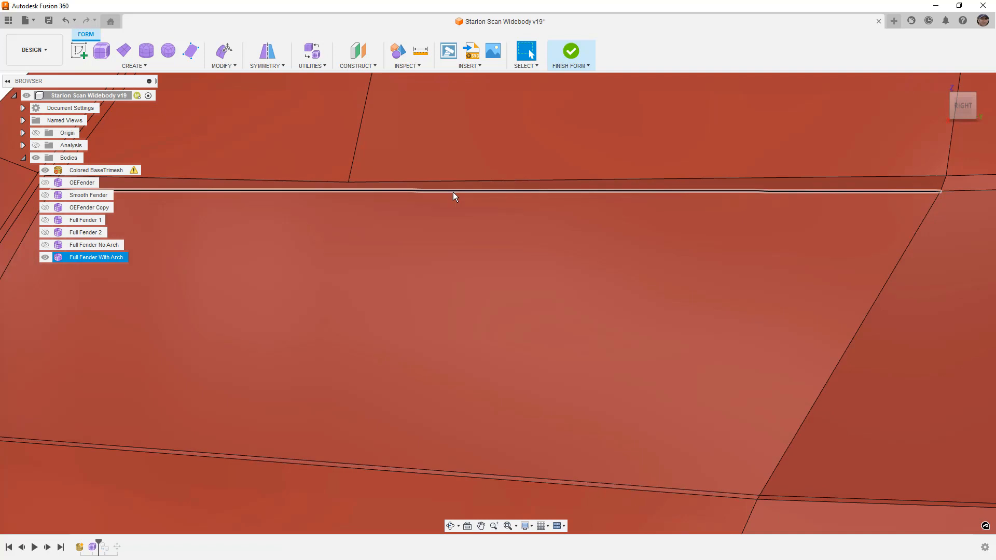
Insert points in Simple mode to extend the front vertical edge from the upper crease down through the lower crease's two lines near the headlight.
scroll(452, 192, down, 3)
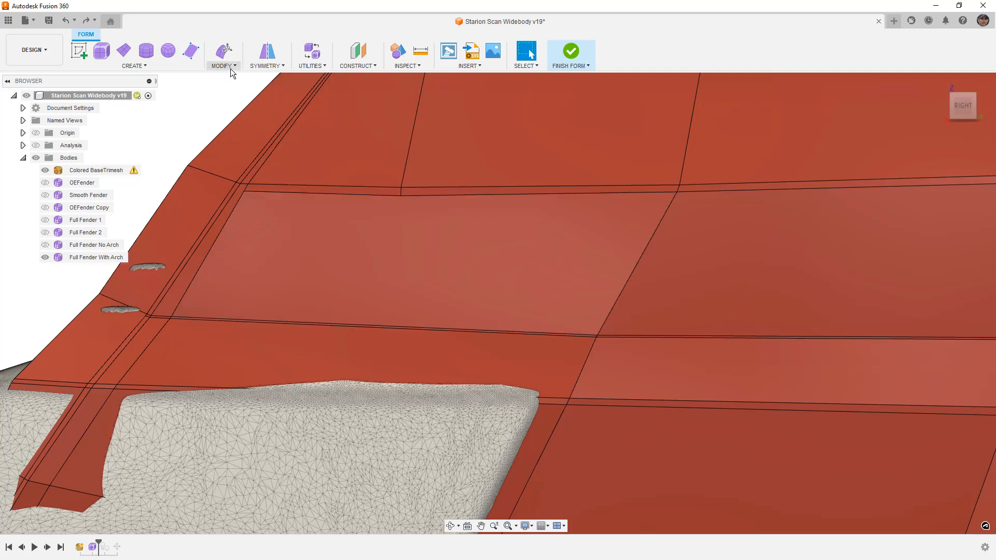
click(228, 66)
click(233, 124)
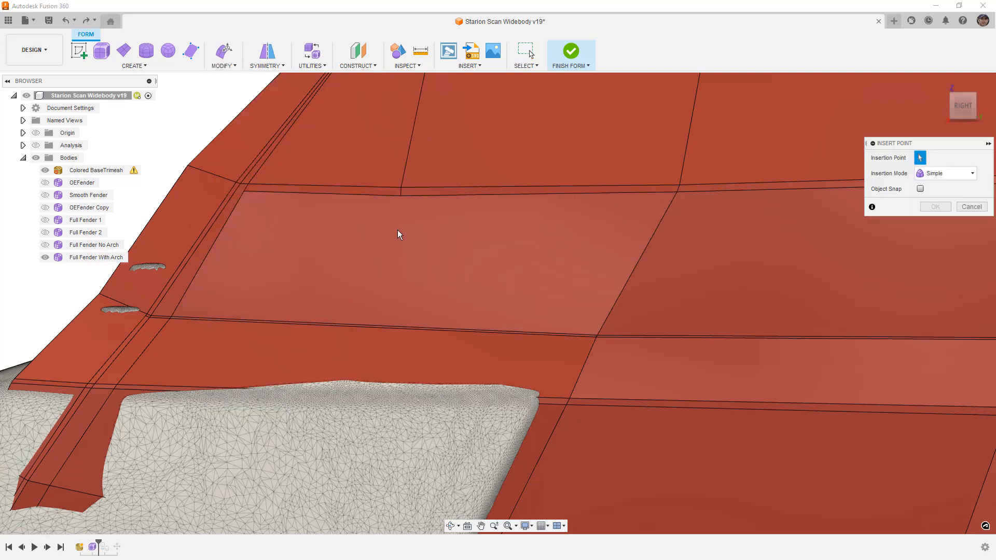
click(400, 195)
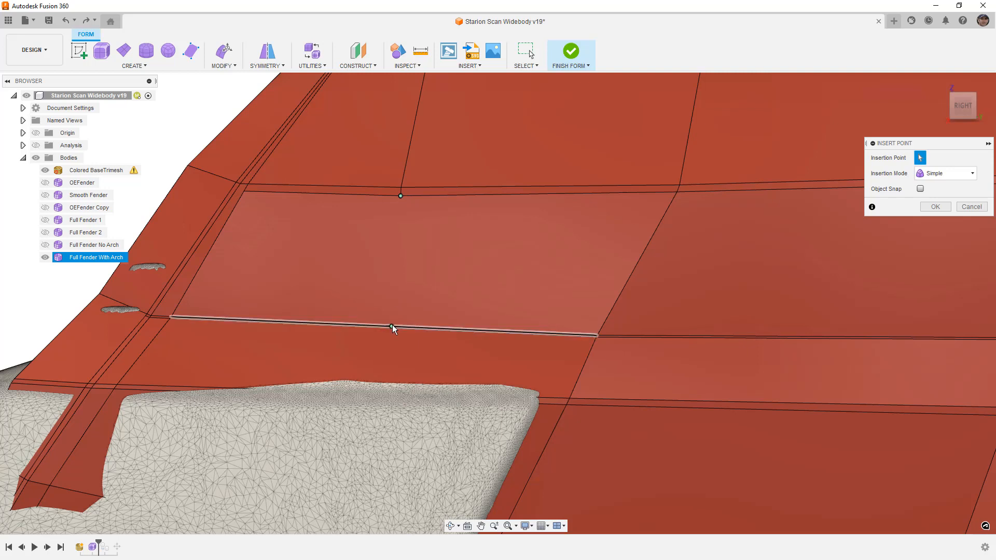
scroll(390, 326, up, 5)
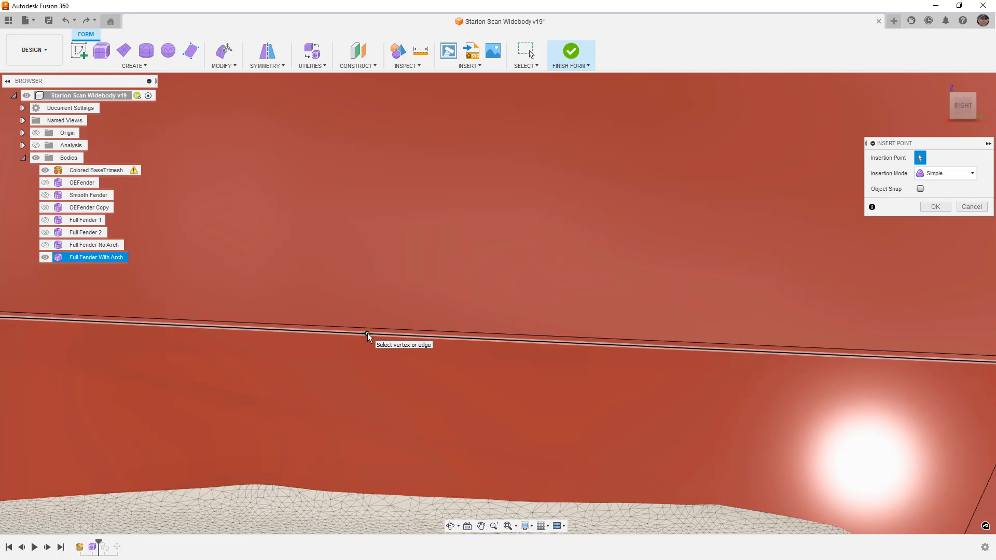
click(367, 333)
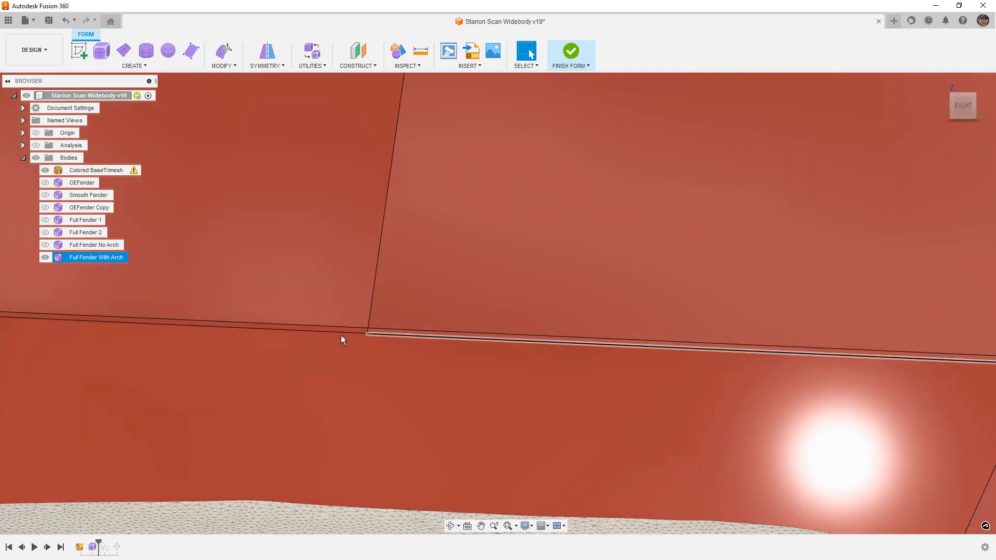
Examine the front creases from oblique and side angles in smooth display, with the fender's edges shown and hidden.
scroll(389, 330, down, 10)
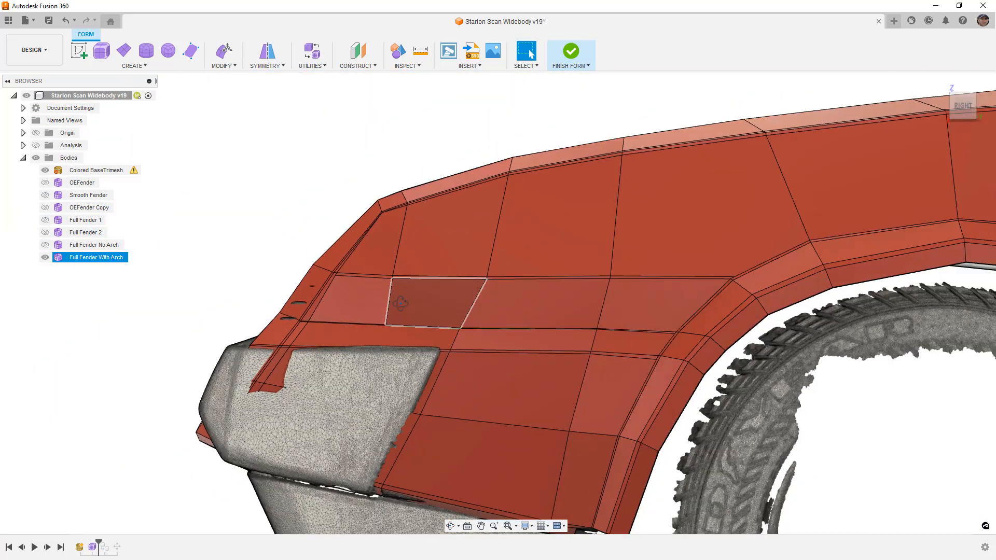
shift+middle_drag(428, 299, 447, 301)
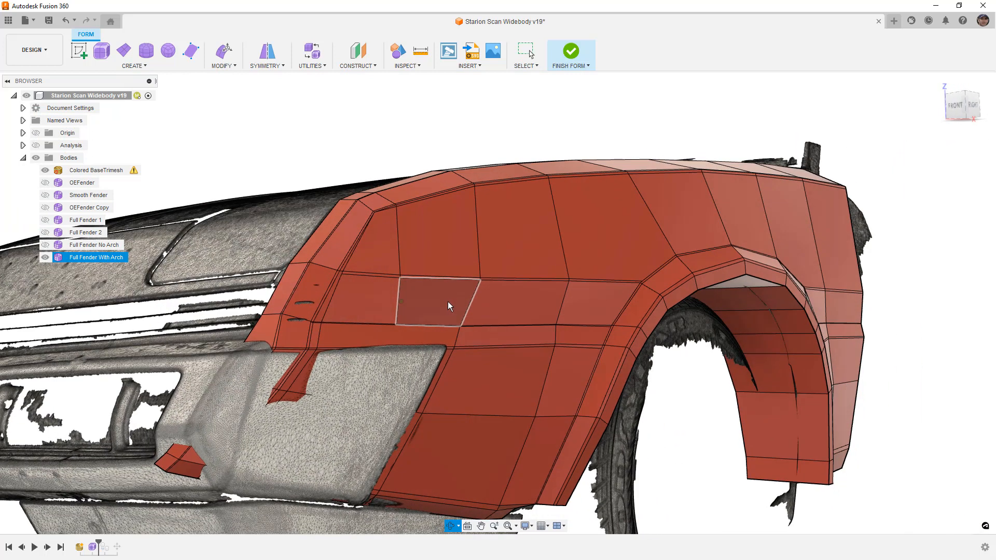
key(alt+3)
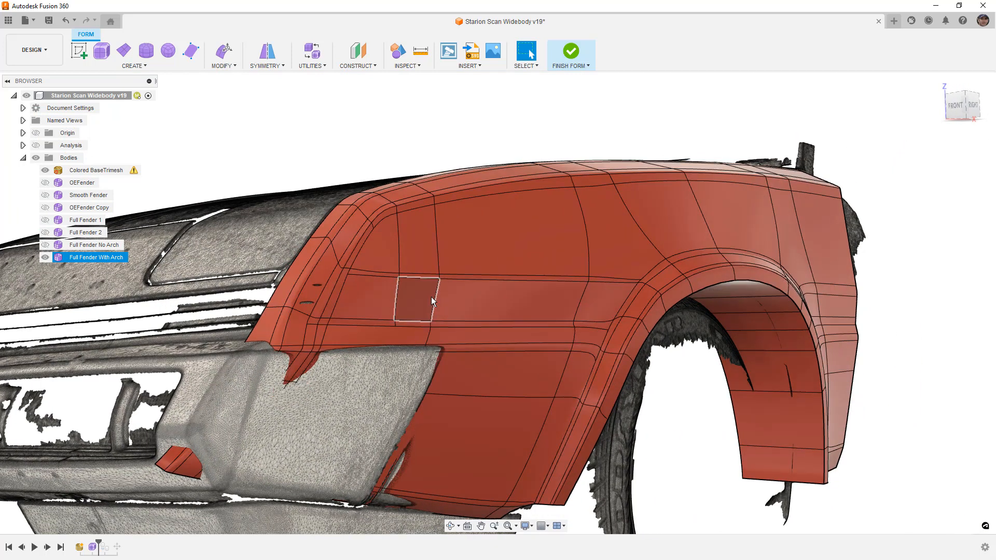
key(ctrl+4)
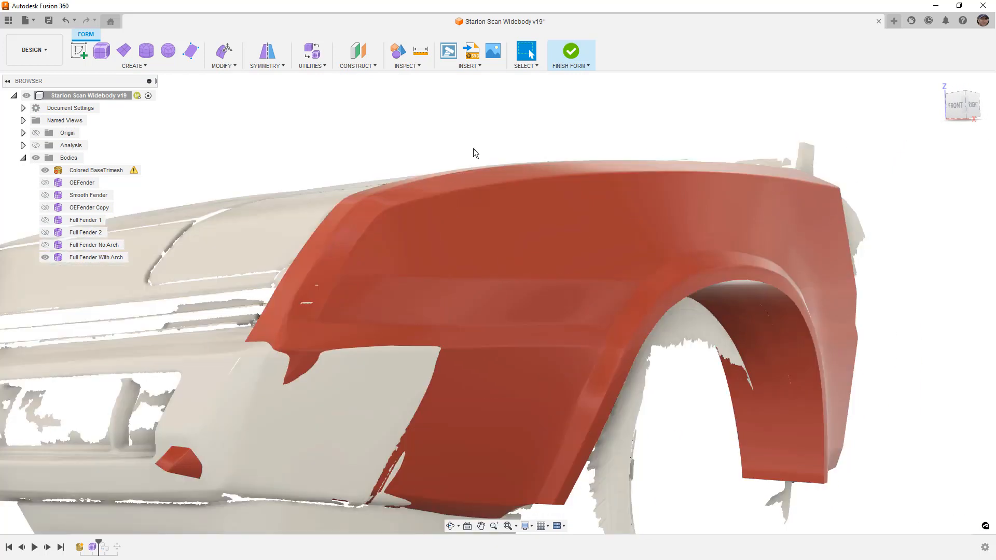
scroll(487, 186, down, 2)
click(483, 220)
shift+middle_drag(481, 219, 451, 216)
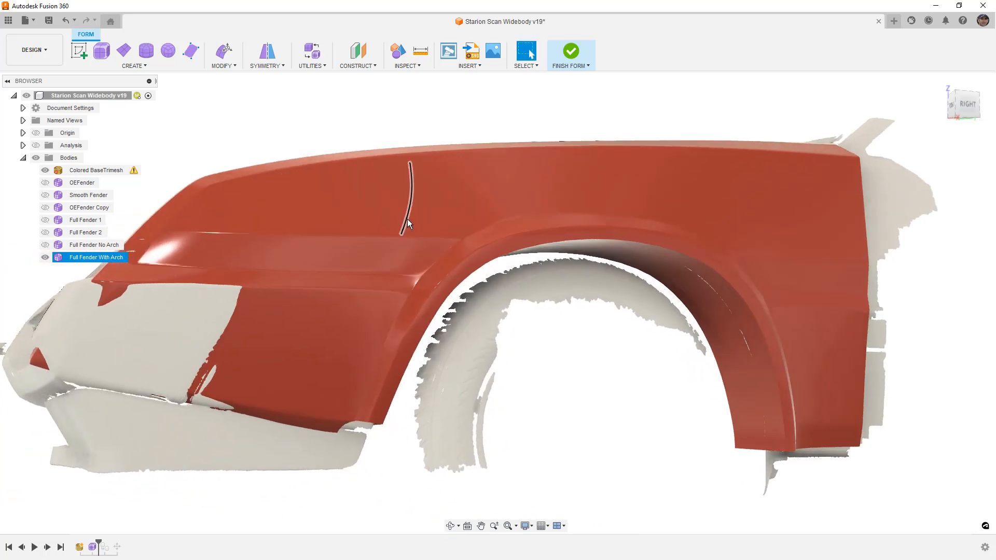
click(332, 231)
shift+middle_drag(332, 232, 217, 298)
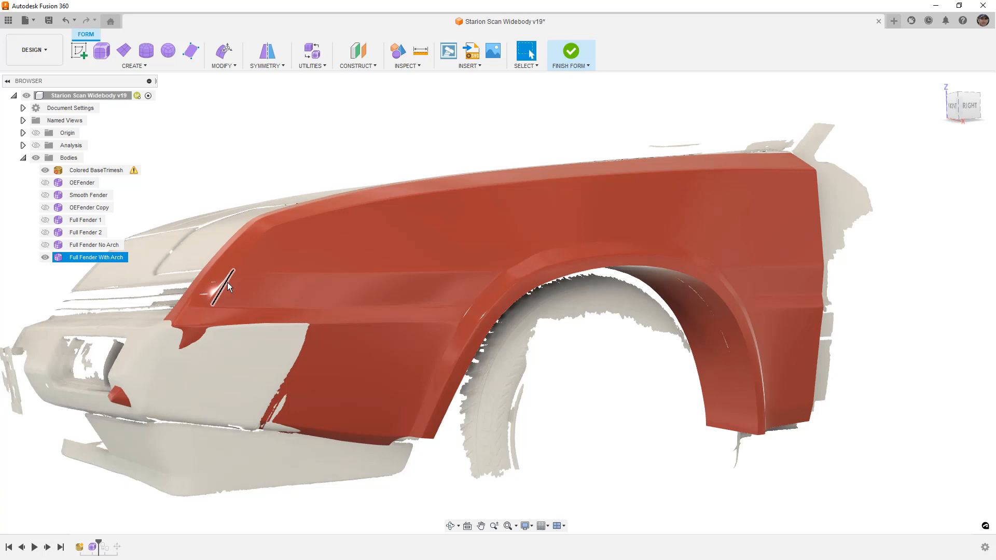
In box display, insert points from the rear upper crease's lower line across the arch crease to the inner arch line, using Simple mode.
mouse_move(377, 274)
shift+middle_down()
mouse_move(331, 273)
mouse_move(381, 271)
shift+middle_up()
scroll(530, 270, up, 5)
shift+middle_drag(547, 275, 543, 266)
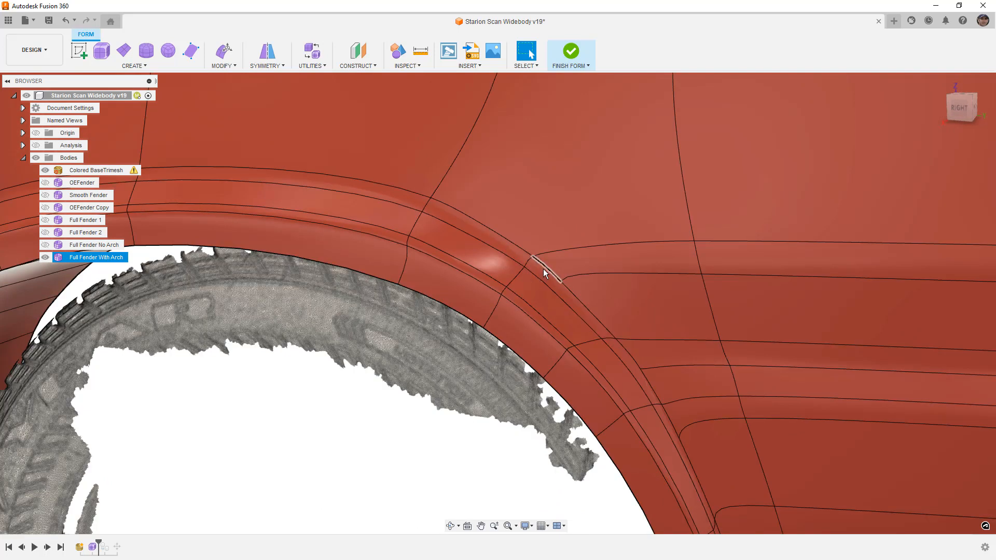
key(alt+1)
scroll(542, 267, up, 5)
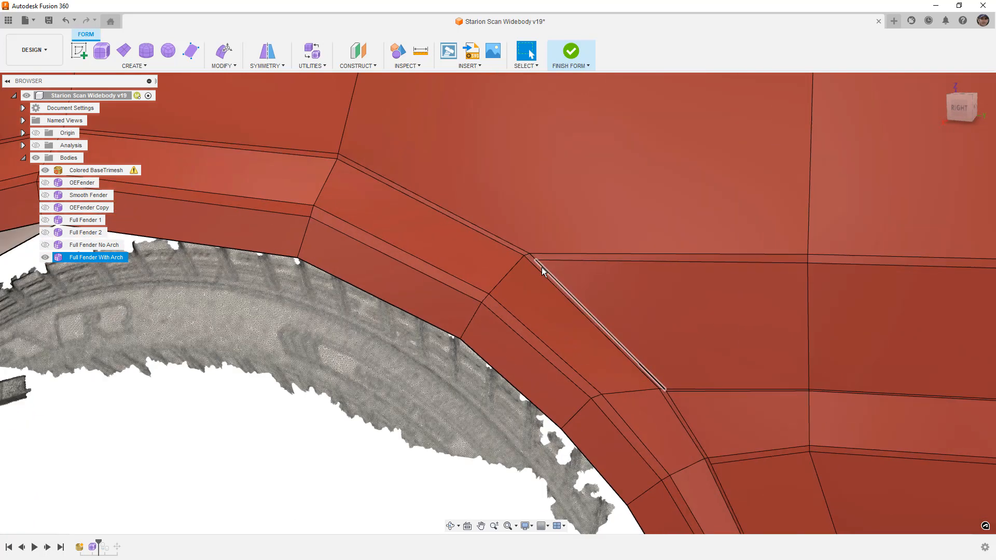
click(230, 64)
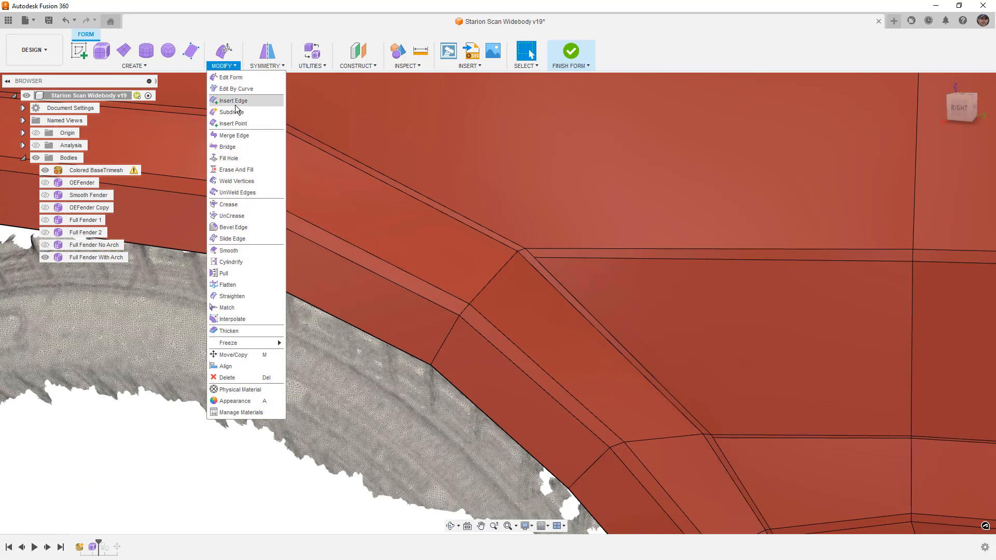
click(535, 257)
click(529, 262)
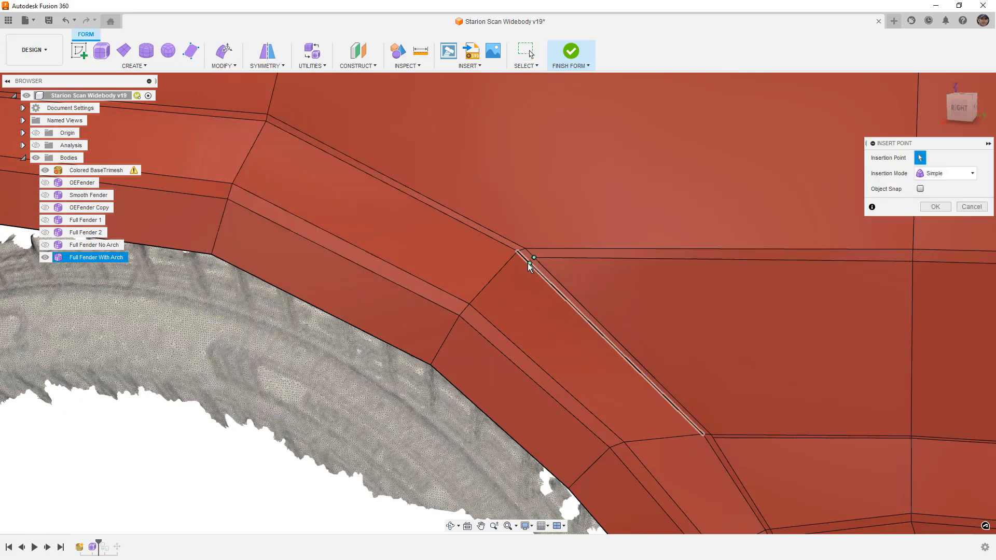
click(501, 333)
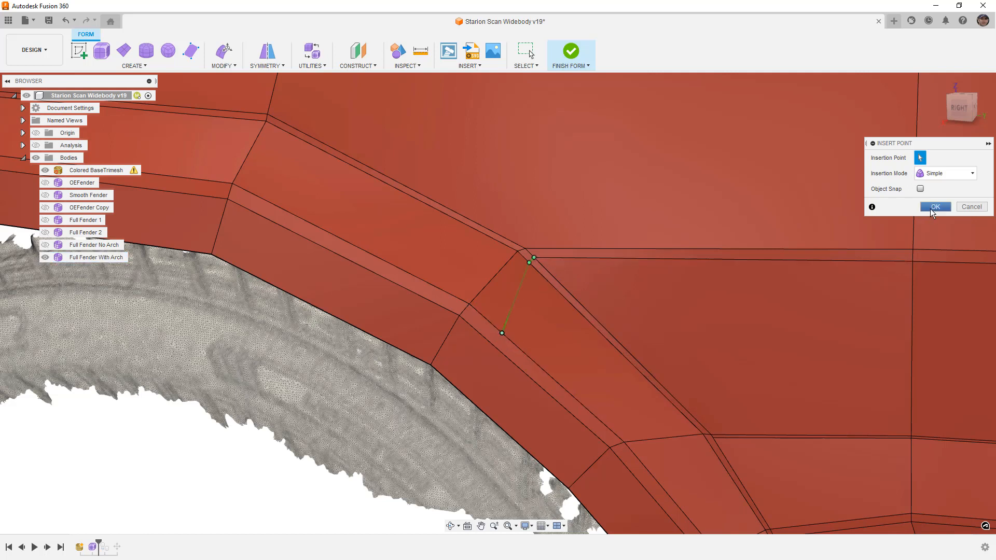
click(934, 207)
Examine the rear crease's transition into the wheel arch in smooth display, from the side and from behind.
click(581, 278)
middle_drag(581, 278, 566, 275)
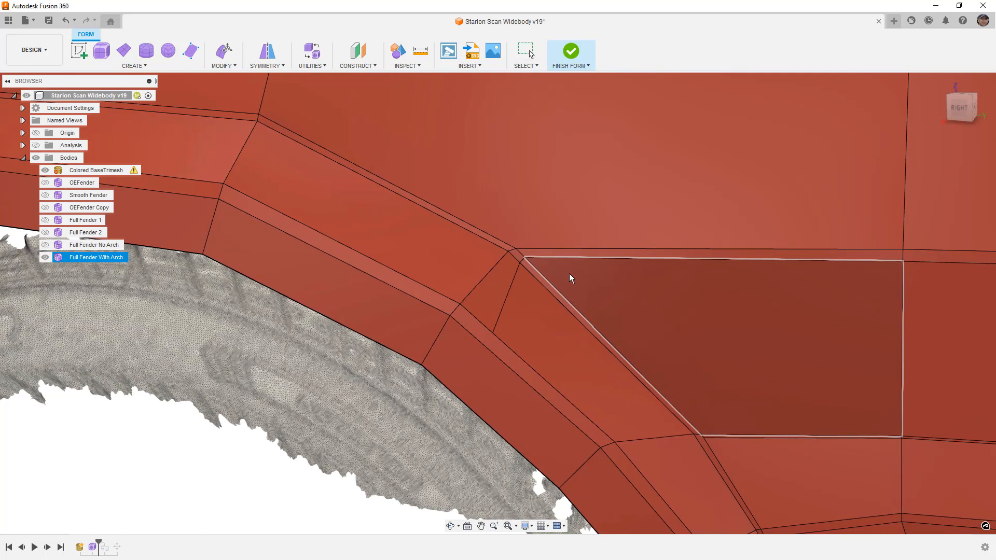
scroll(567, 270, down, 2)
click(543, 281)
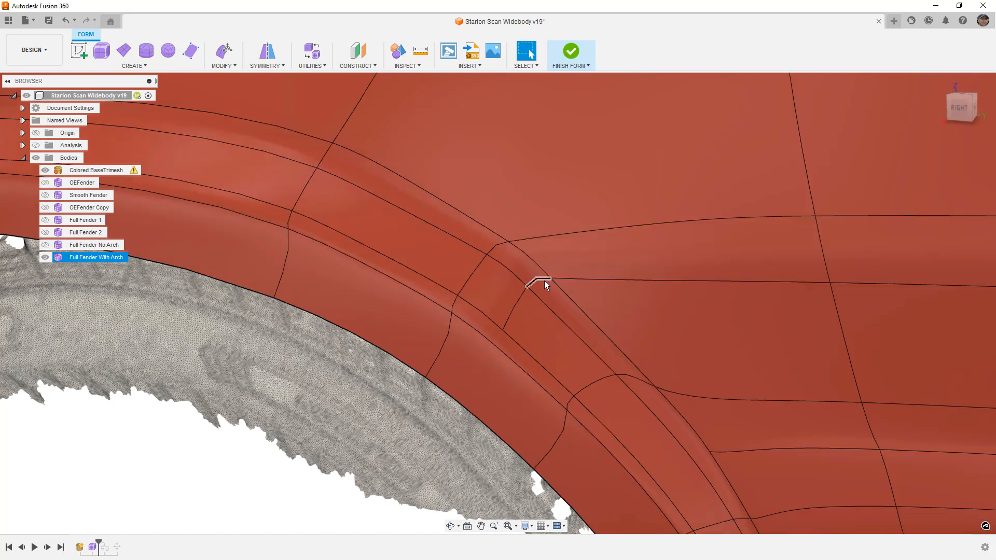
shift+middle_drag(542, 281, 508, 263)
shift+middle_drag(582, 287, 514, 280)
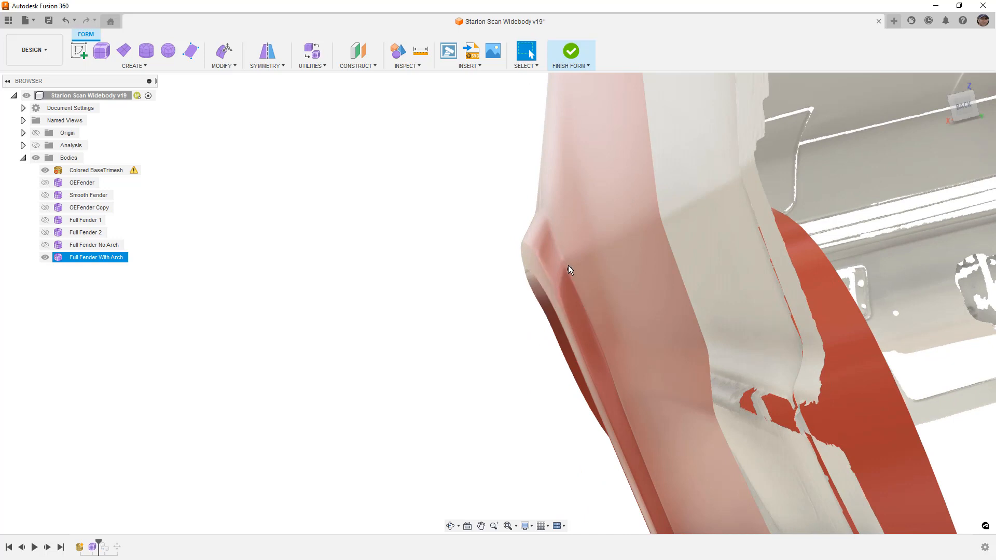
shift+middle_drag(560, 273, 607, 274)
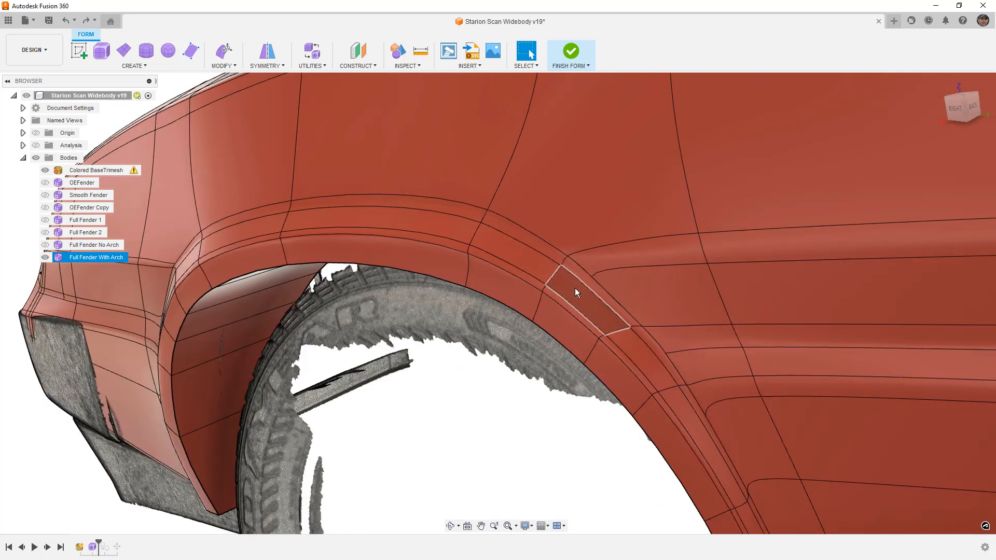
Compare the rear crease with and without the inserted points, leaving the point insertion undone.
key(ctrl+z)
click(85, 21)
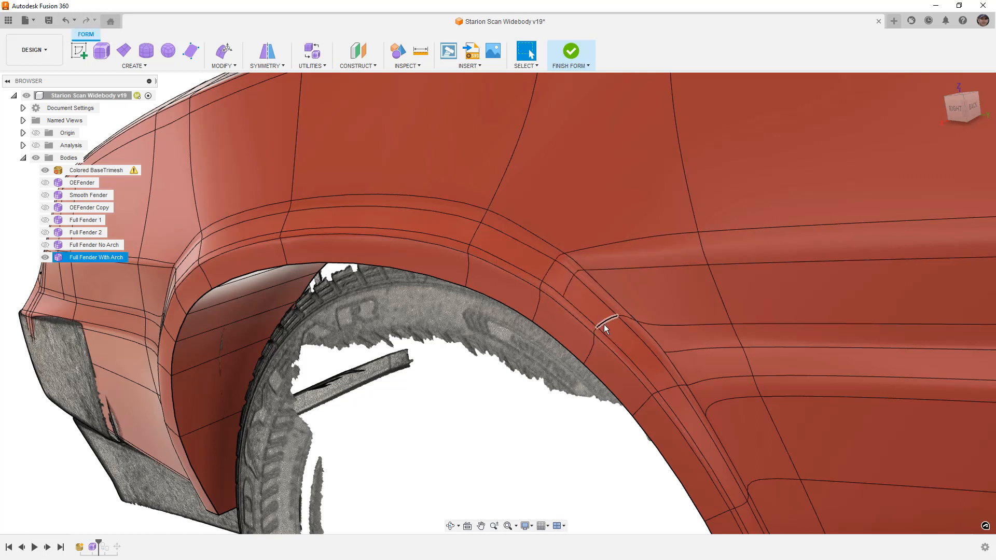
click(63, 21)
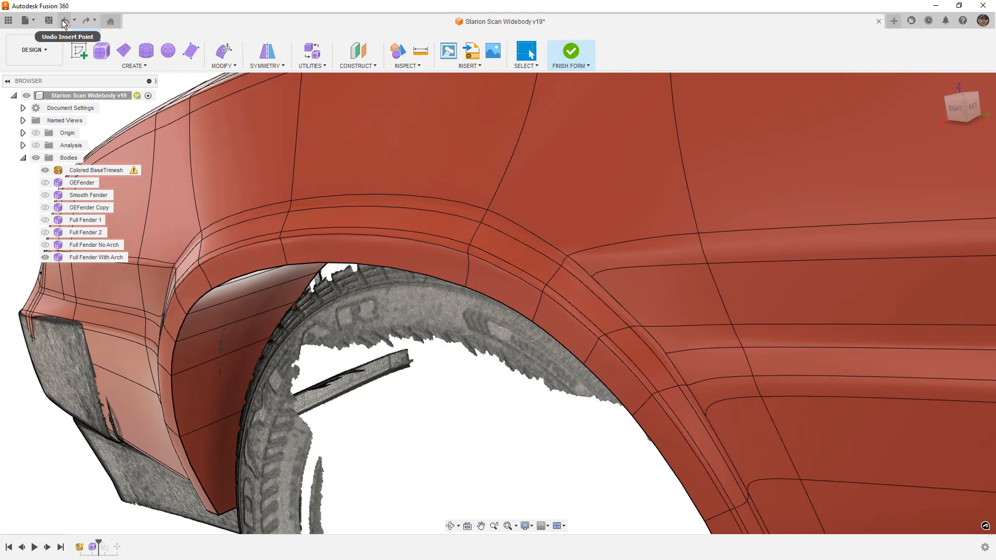
Examine the whole fender from the right, and its lower front arch corner from below in box display.
scroll(550, 215, down, 4)
shift+middle_drag(549, 215, 677, 223)
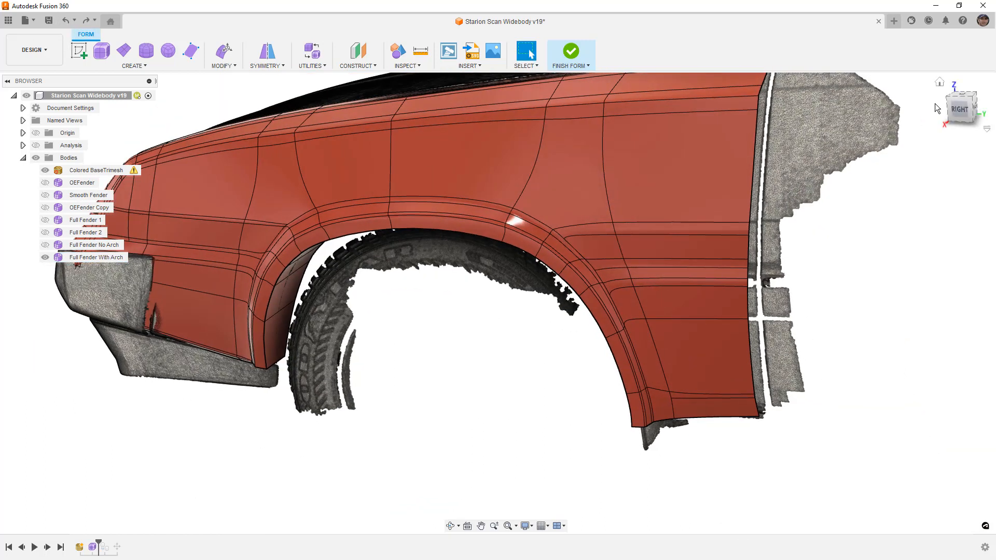
click(955, 121)
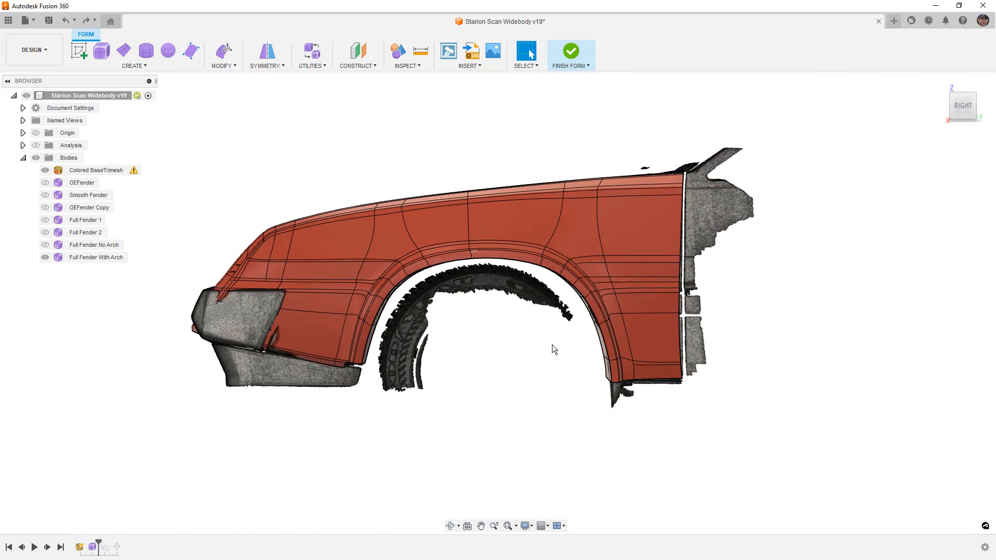
key(ctrl+4)
shift+middle_drag(542, 336, 542, 298)
scroll(358, 291, up, 5)
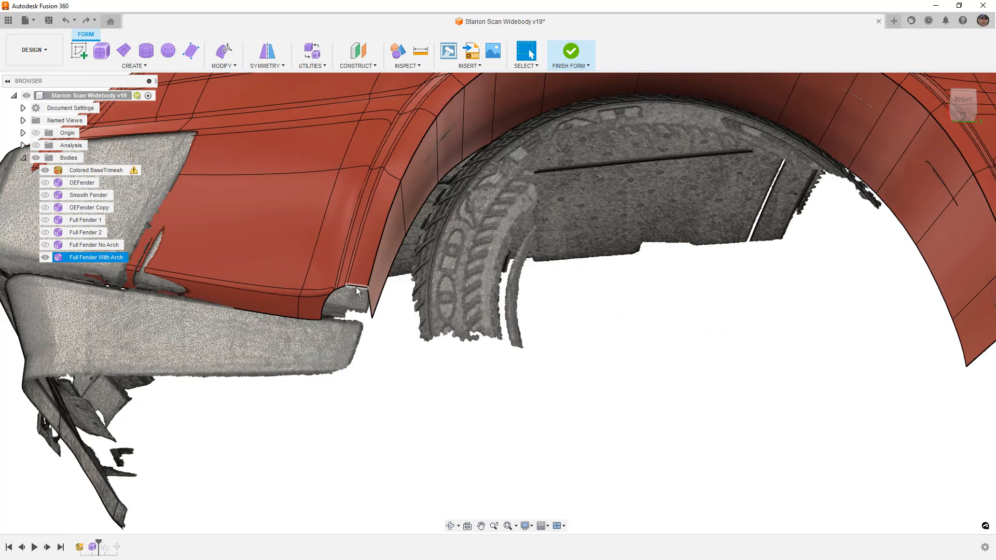
key(alt+1)
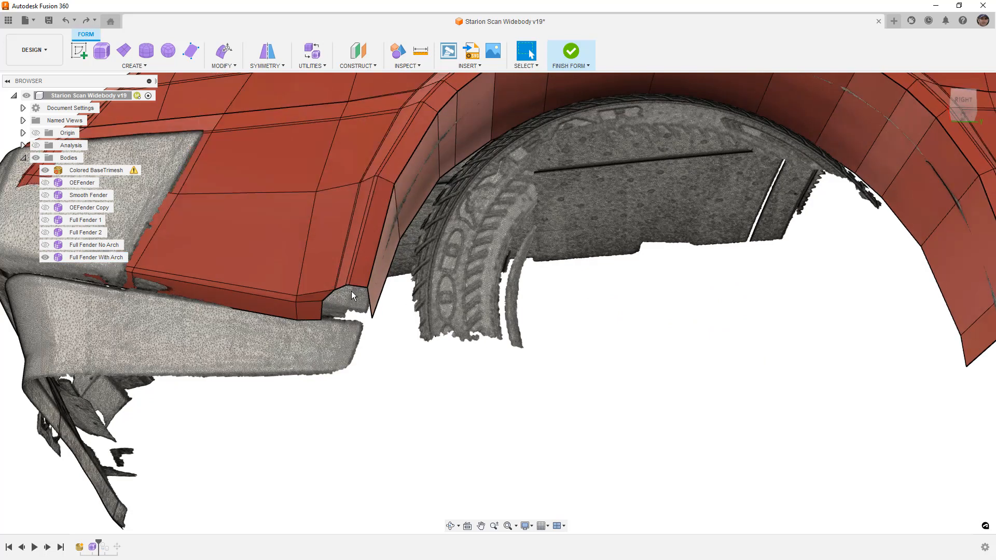
scroll(350, 291, up, 4)
click(322, 288)
scroll(321, 289, up, 3)
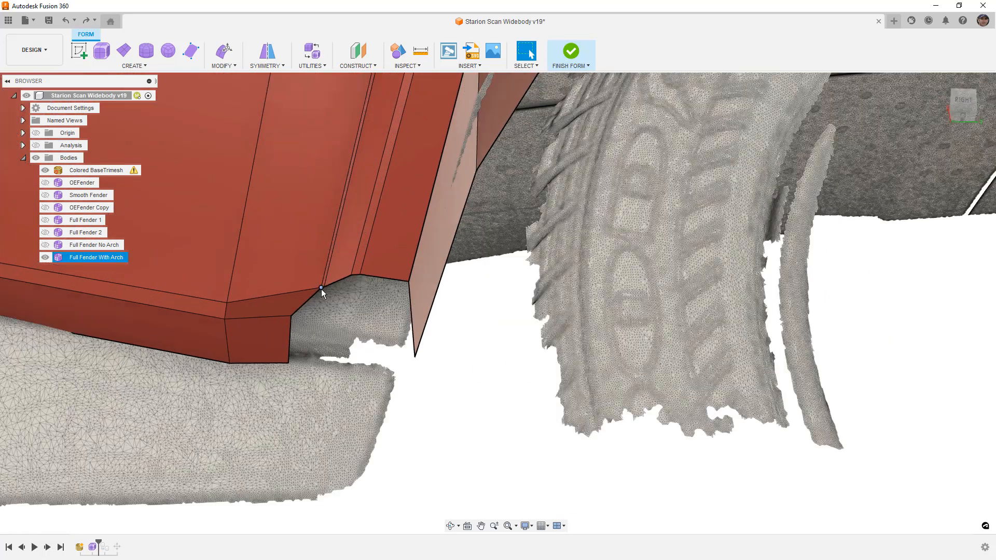
shift+middle_drag(336, 294, 323, 291)
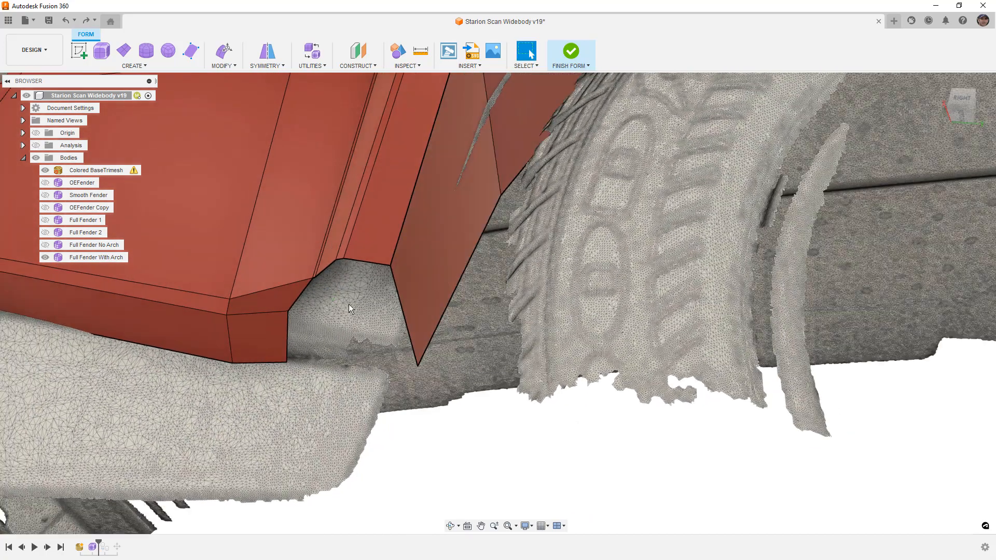
scroll(340, 301, down, 5)
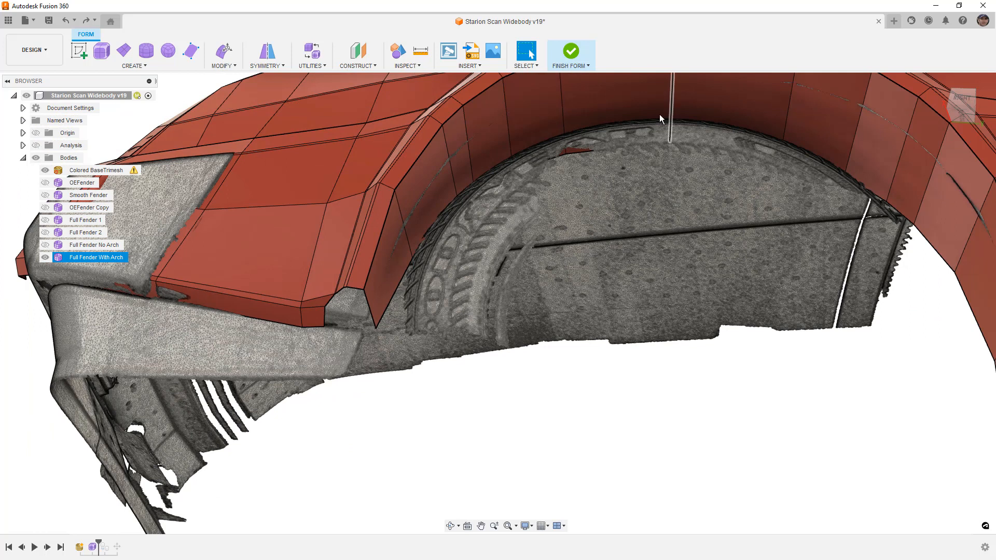
Insert a single-sided edge loop at location 0.646 along the wheel arch's inner boundary, and delete the boundary loop to shorten the inner wall.
double_click(401, 276)
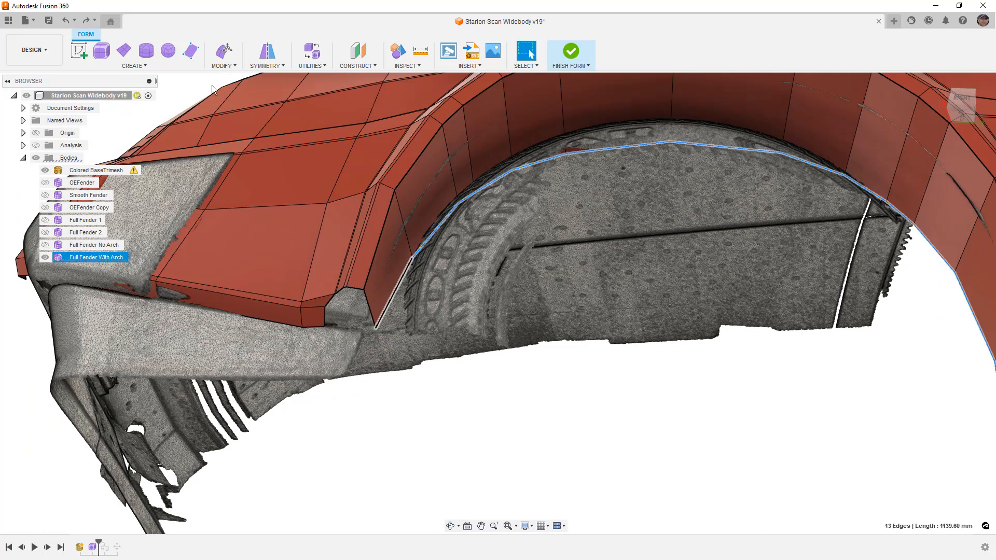
click(221, 65)
click(233, 89)
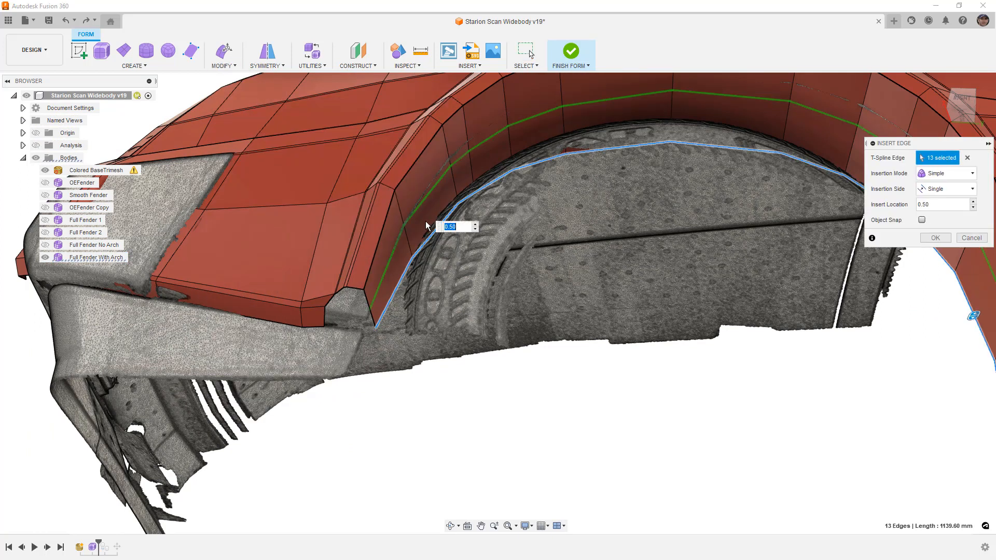
shift+middle_drag(699, 206, 889, 359)
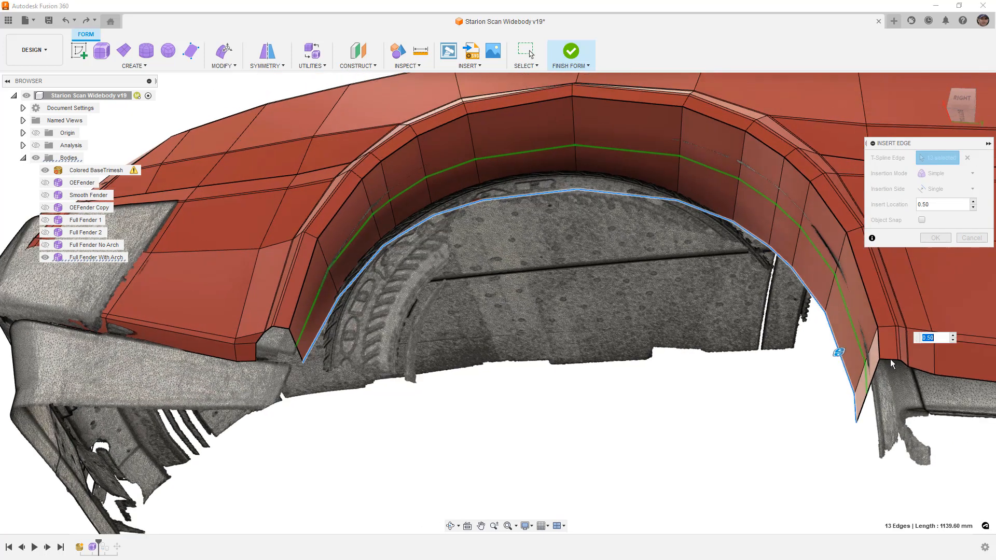
drag(839, 352, 850, 343)
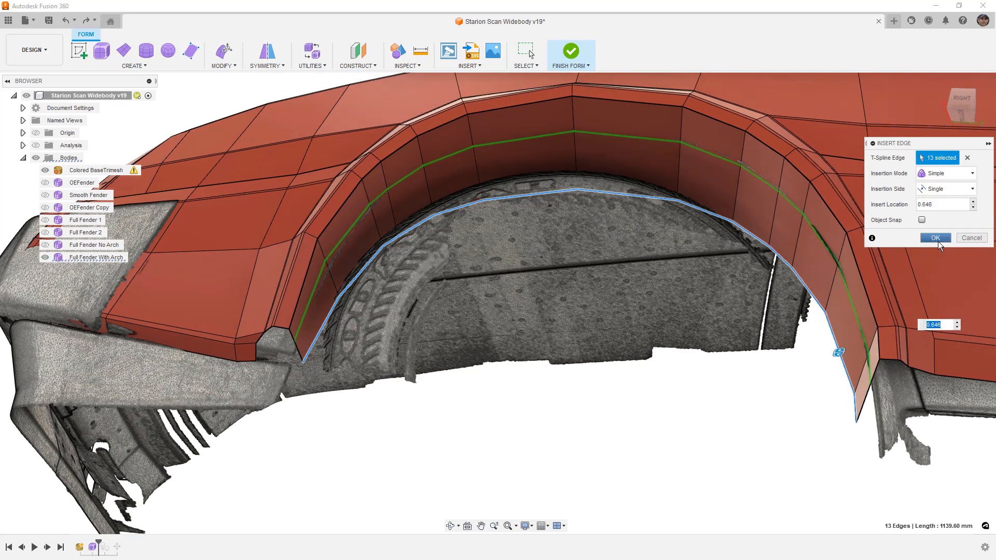
click(935, 238)
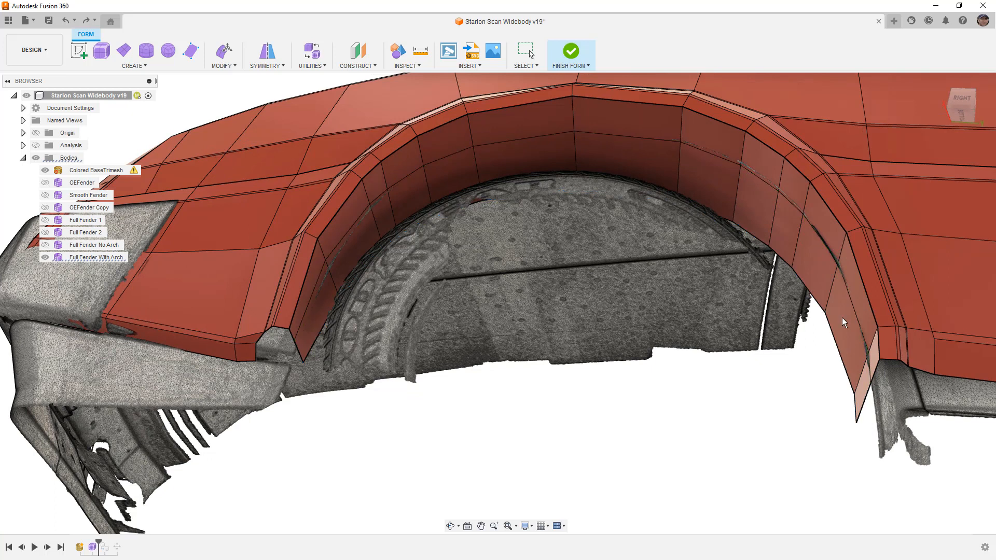
double_click(835, 352)
key(Delete)
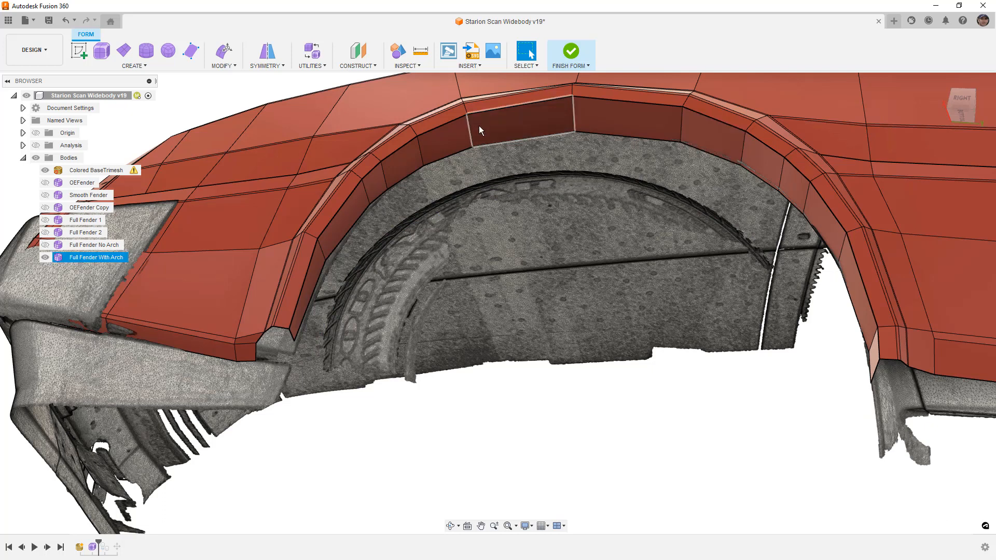
Insert a simple, single-sided edge loop at location 0.576 along the wheel arch's inner boundary, and delete the outermost boundary loop.
click(231, 65)
click(233, 101)
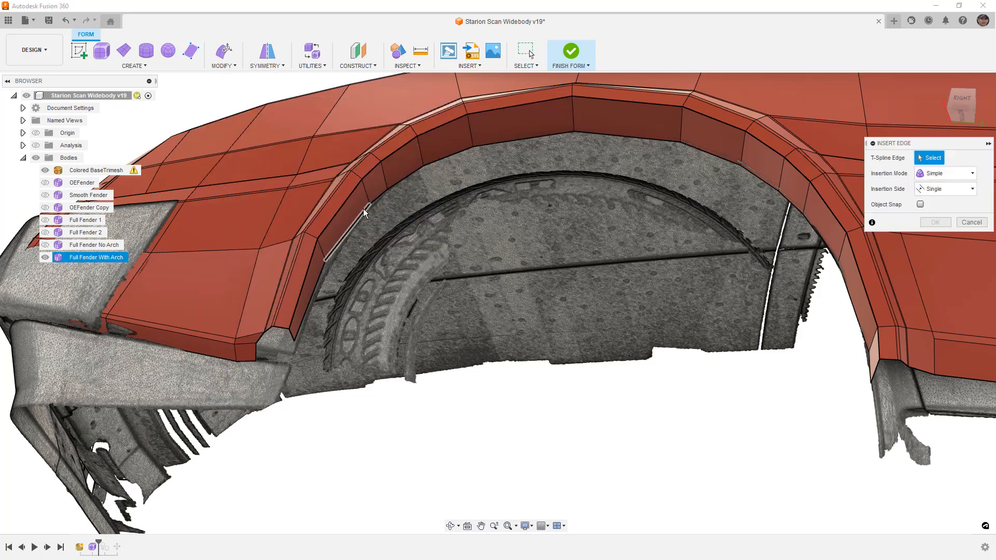
double_click(364, 208)
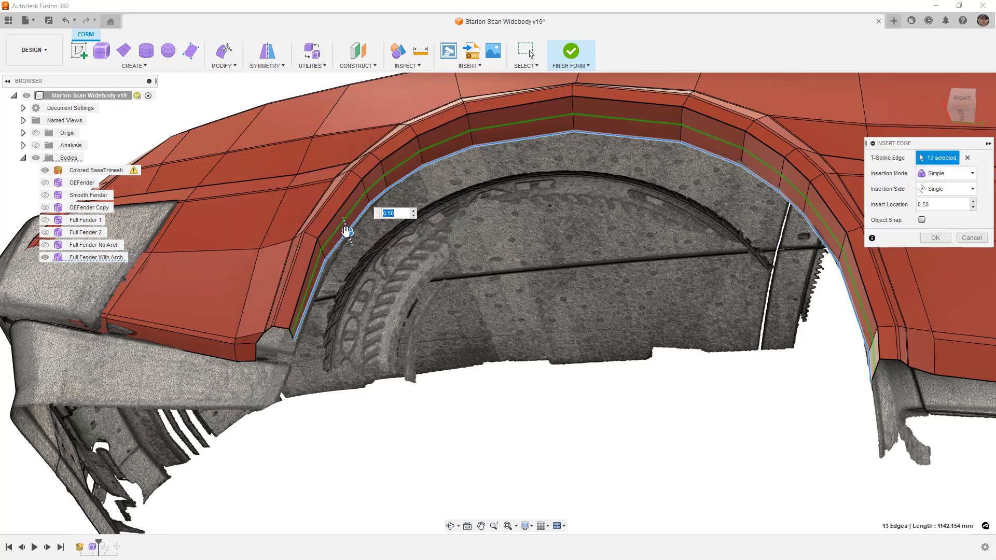
drag(347, 232, 361, 235)
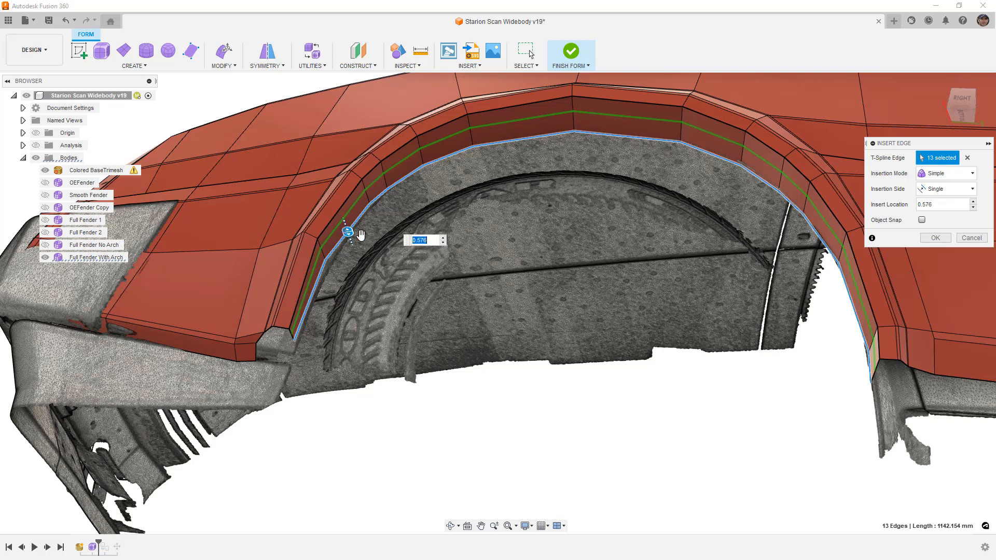
click(949, 237)
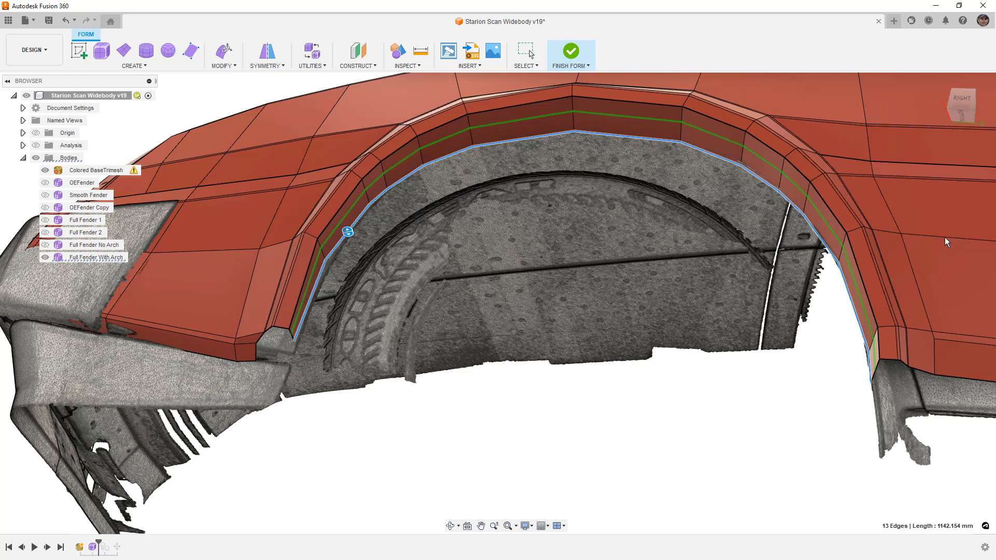
double_click(790, 206)
key(Delete)
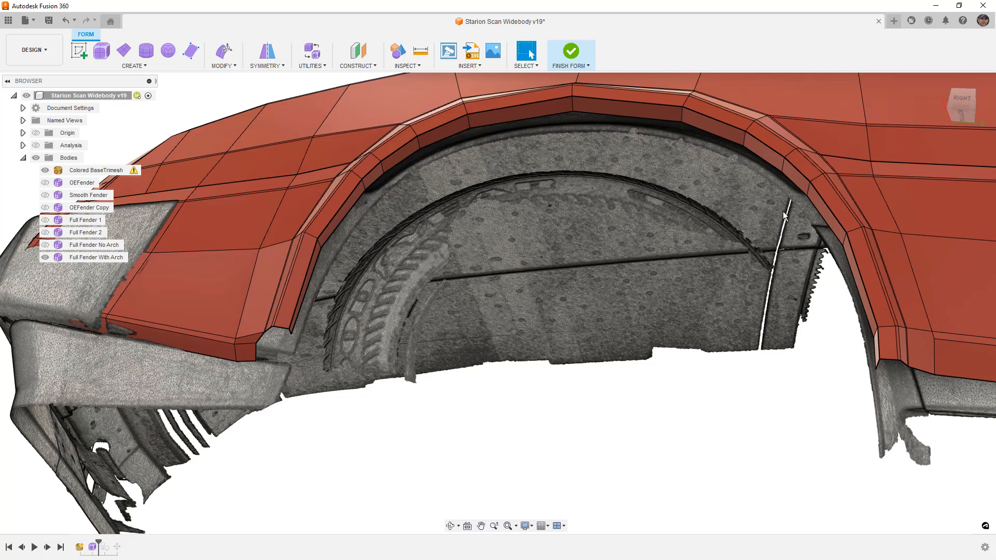
Start Edit Form on the arch's inner boundary loop in right view and place the manipulator pivot 325 mm below the arch's top vertex.
double_click(822, 219)
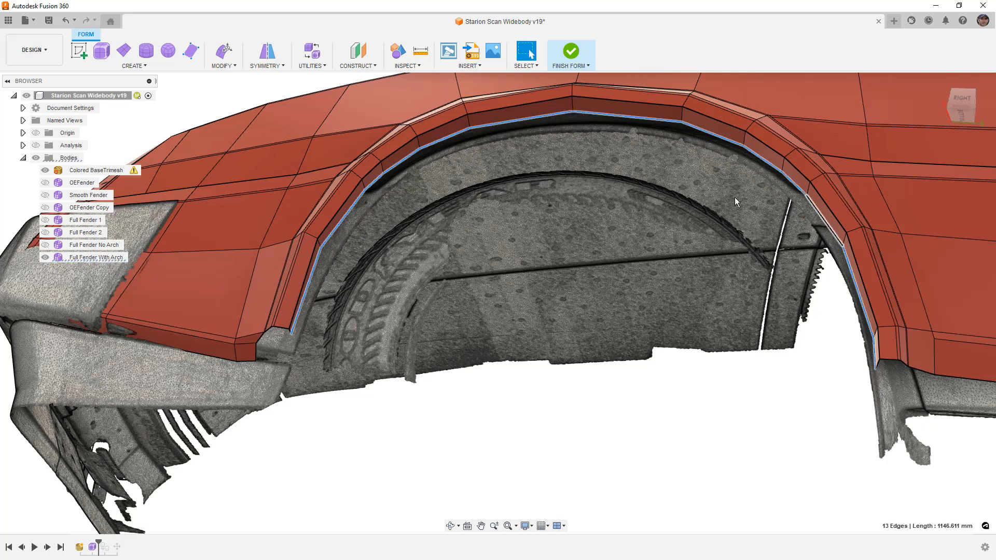
click(224, 50)
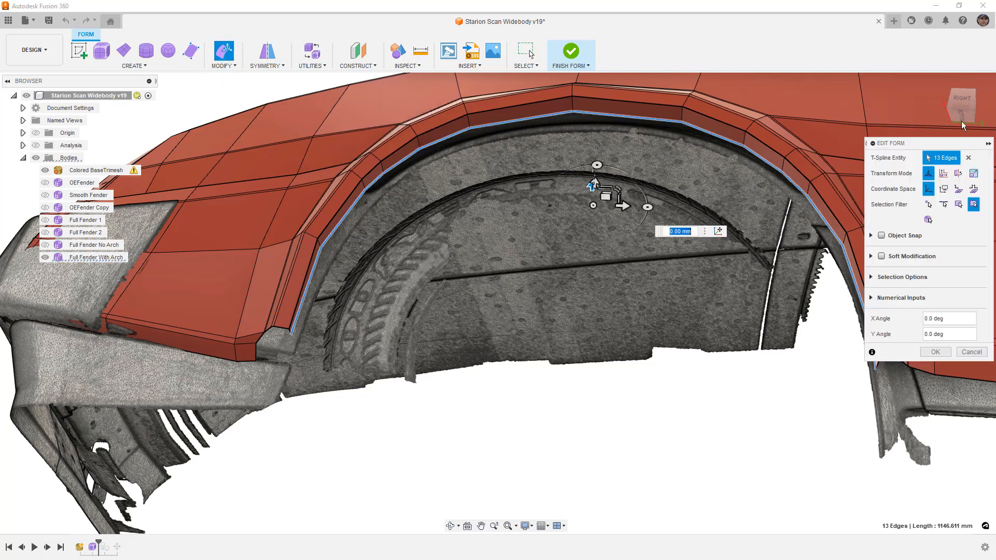
click(962, 98)
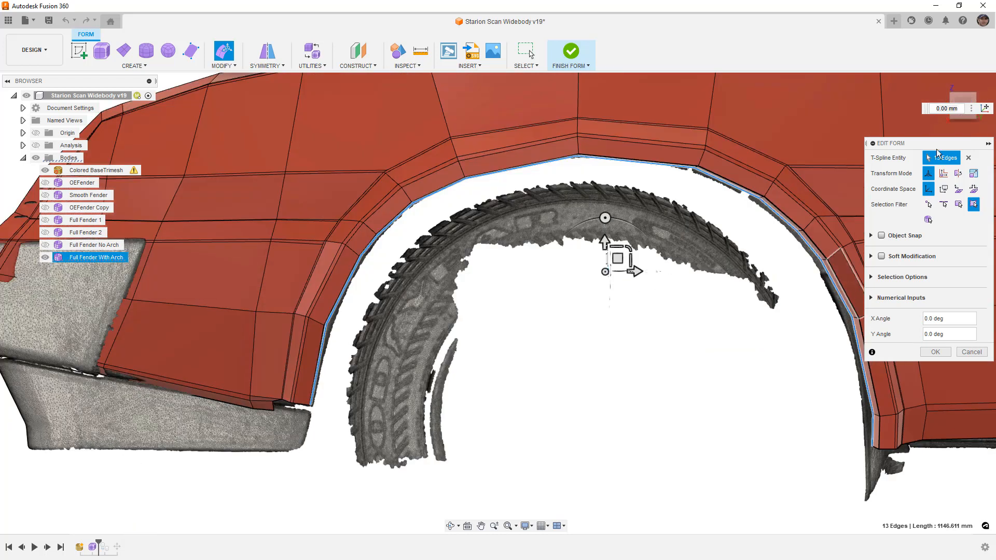
click(984, 109)
click(580, 154)
drag(579, 126, 593, 390)
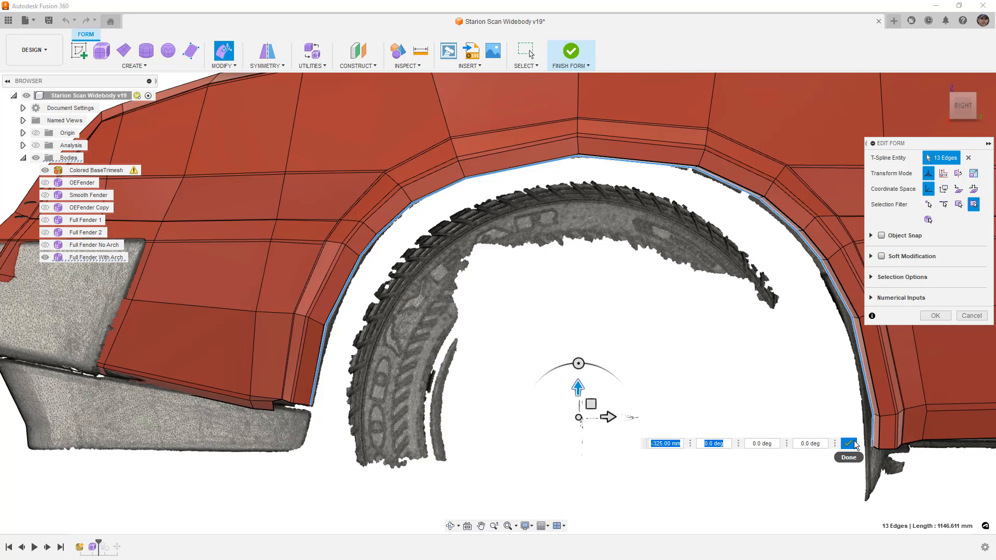
click(849, 443)
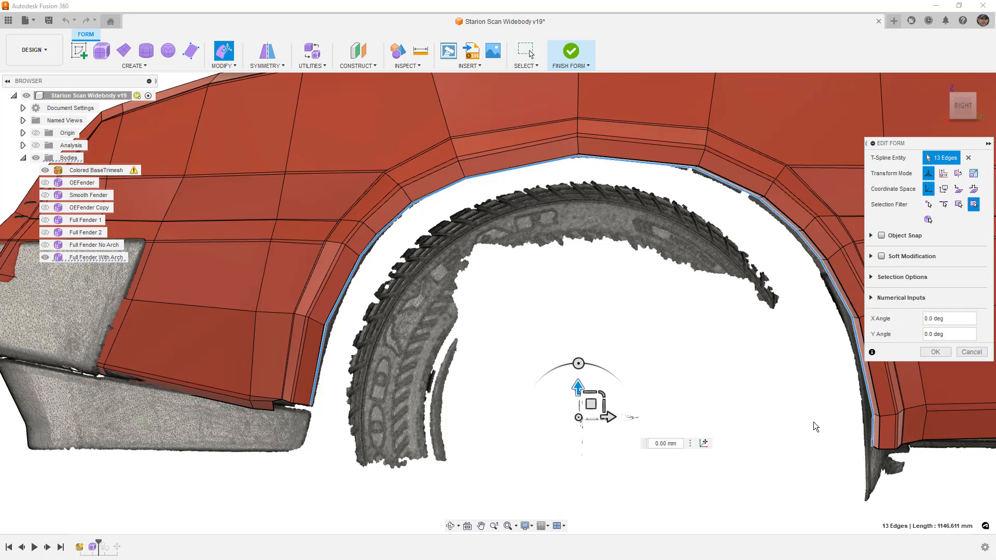
Scale the arch's inner boundary loop in the side plane by 1.025 about the relocated pivot.
click(604, 393)
text(1.025)
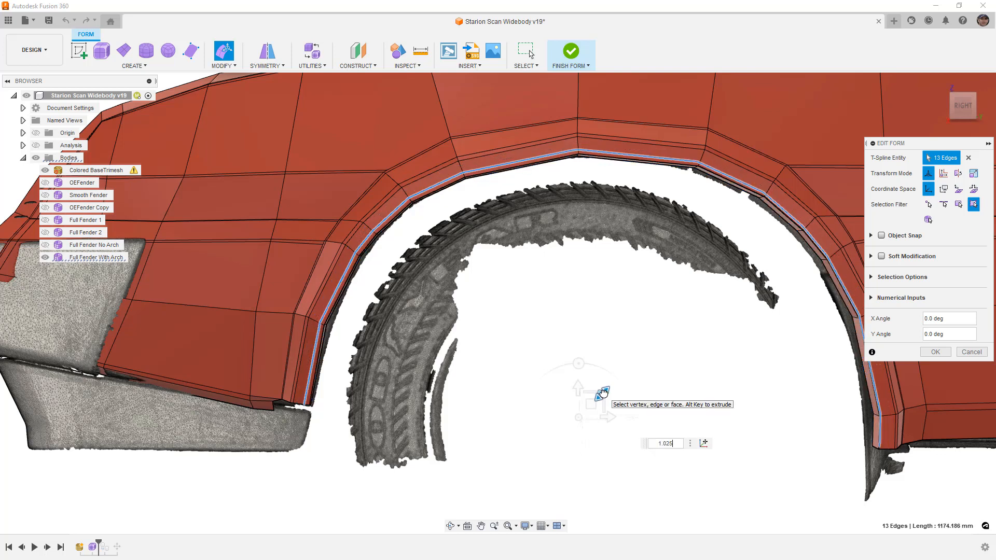
click(934, 352)
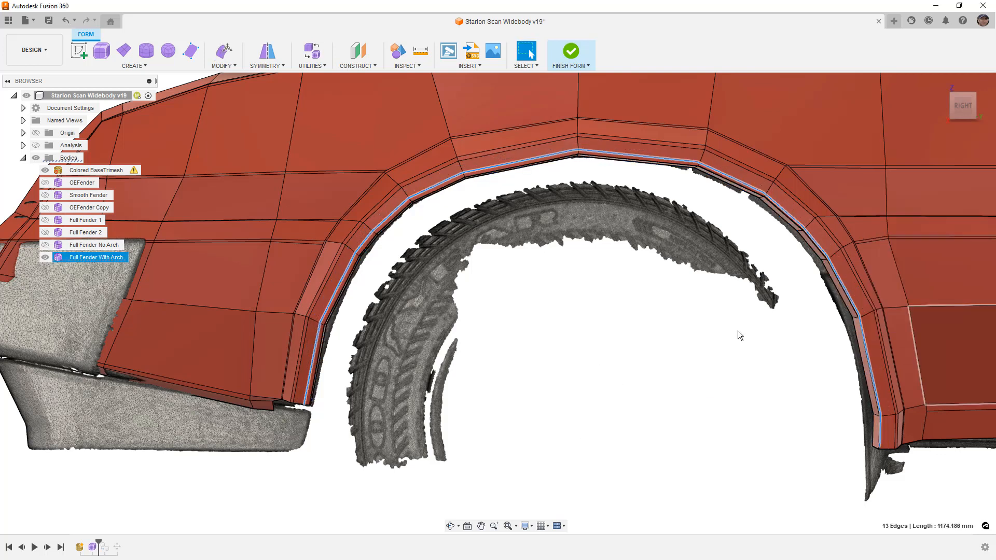
click(676, 340)
Hide the Colored BaseTrimesh scan body to expose the underside of the fender's lower front arch corner.
shift+middle_drag(672, 338, 865, 287)
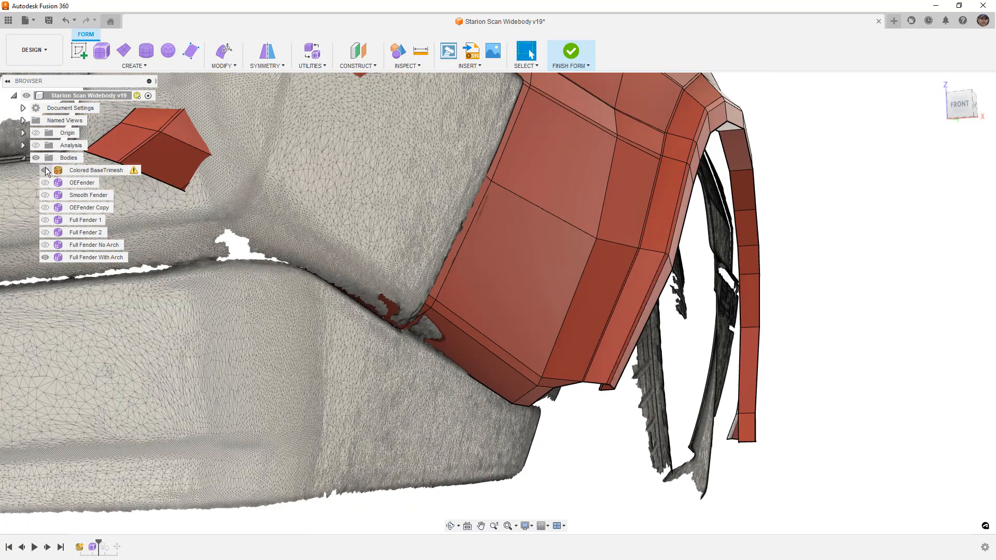
click(47, 170)
shift+middle_drag(610, 340, 481, 275)
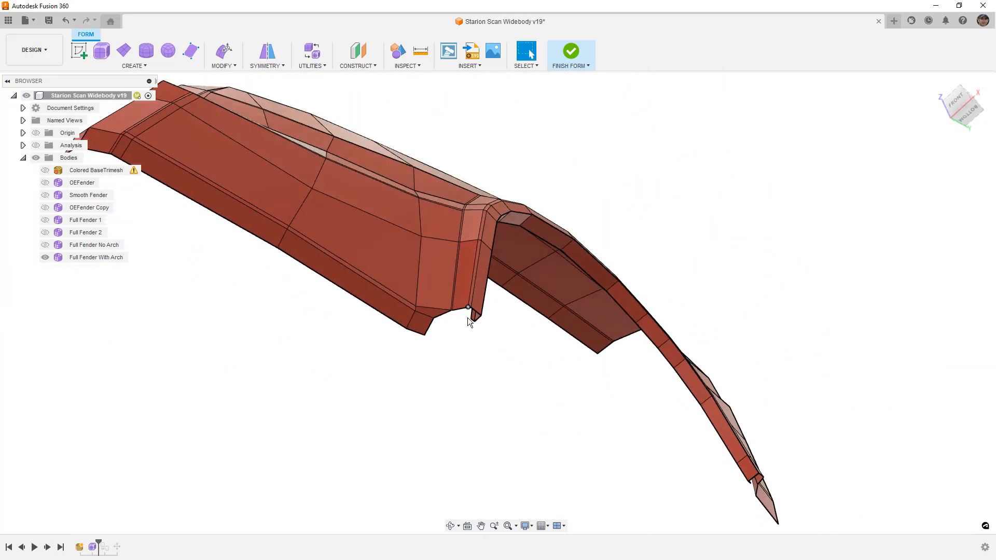
scroll(472, 320, up, 4)
shift+middle_drag(473, 320, 459, 296)
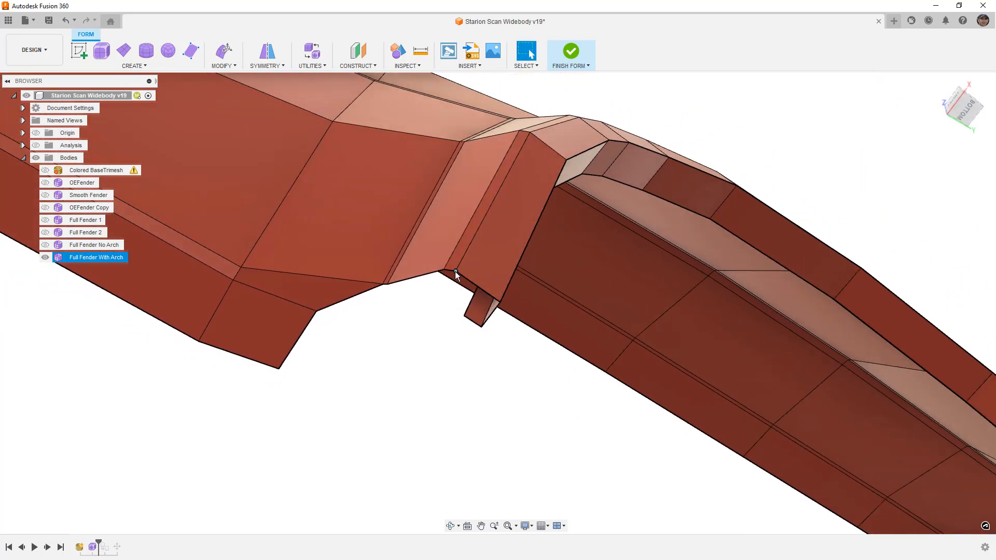
Reposition the short lower end edge of the arch's inner wall at the front corner with Edit Form, extending the wall downward.
click(465, 280)
shift+middle_drag(470, 297, 488, 326)
click(478, 324)
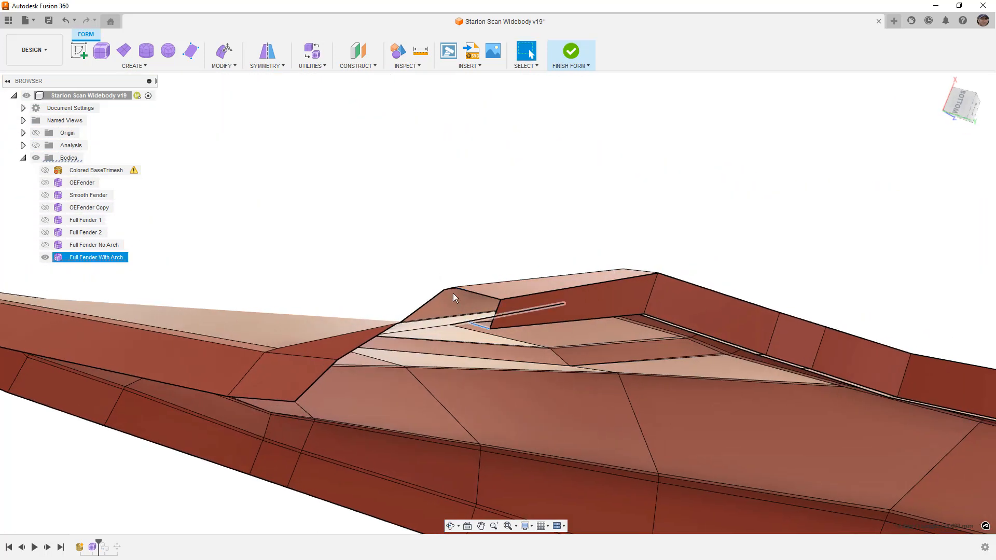
click(224, 50)
drag(488, 303, 430, 433)
scroll(465, 283, down, 5)
shift+middle_drag(468, 278, 526, 291)
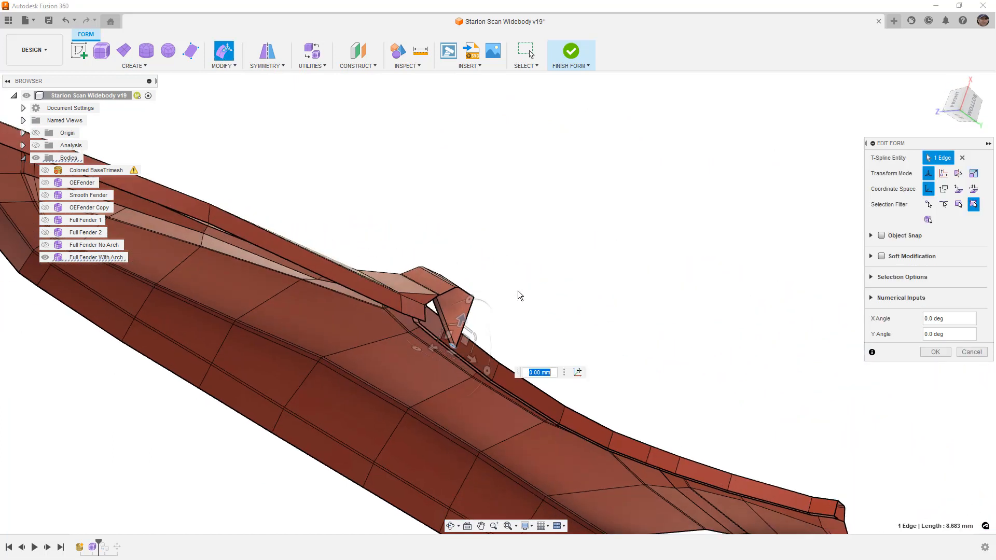
scroll(446, 332, up, 5)
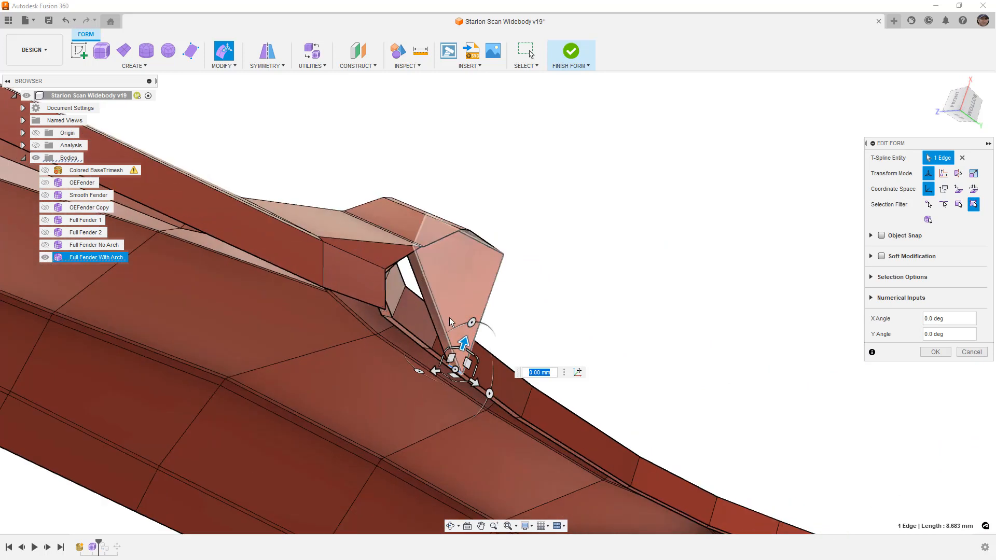
drag(461, 346, 468, 326)
shift+middle_drag(468, 325, 460, 292)
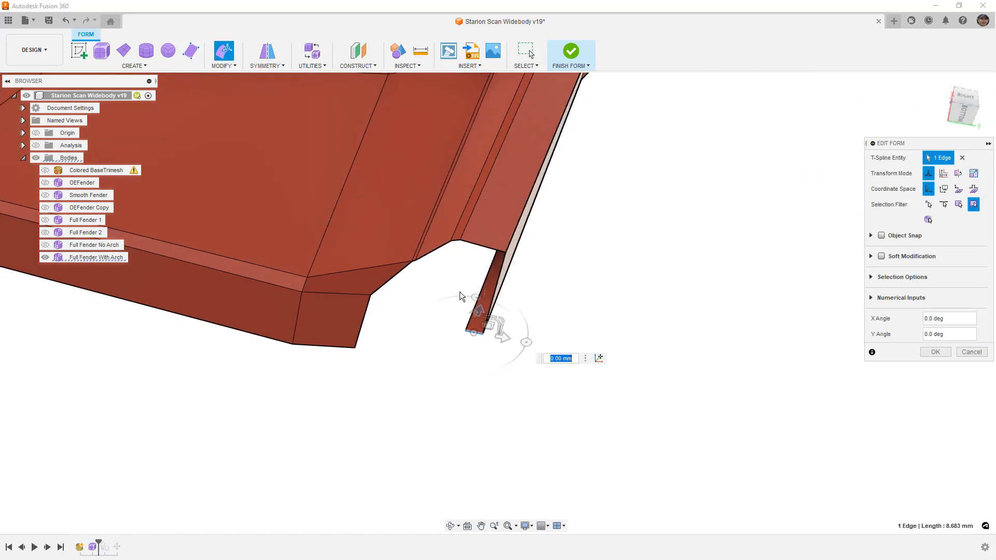
click(749, 315)
Move the end edge of the fender's lower front lip 1.556 mm and 13.201 mm in plane toward the arch's inner wall.
shift+middle_drag(529, 229, 529, 211)
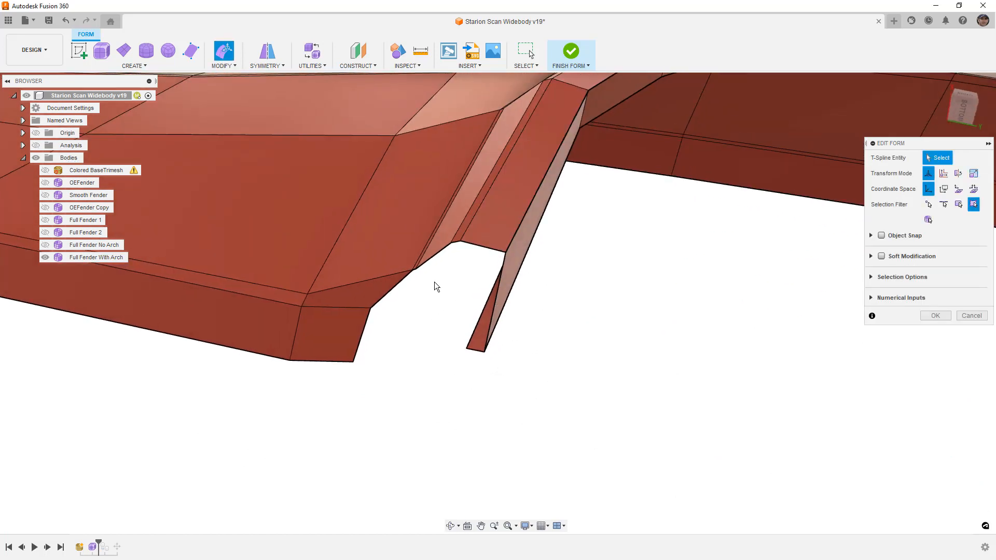
click(361, 338)
drag(374, 320, 404, 328)
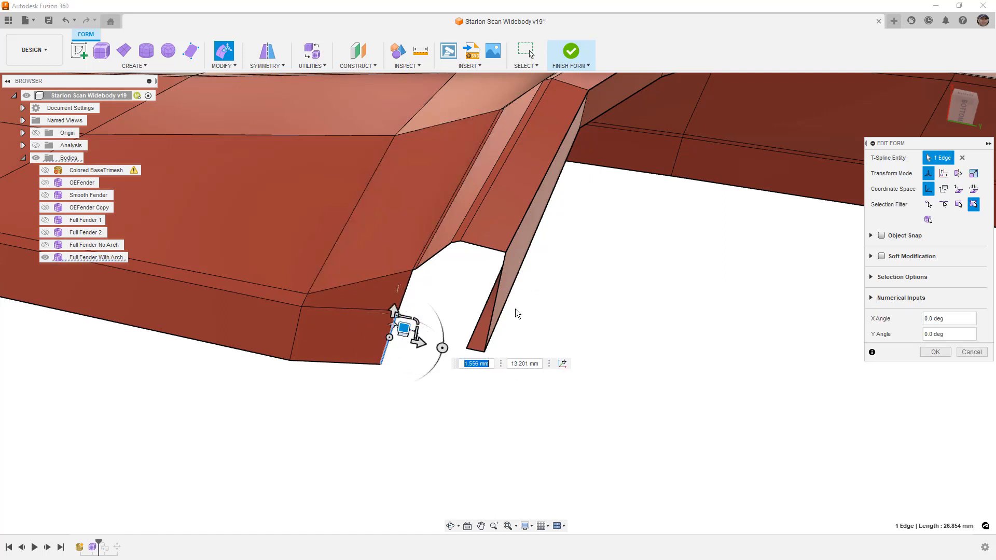
click(934, 351)
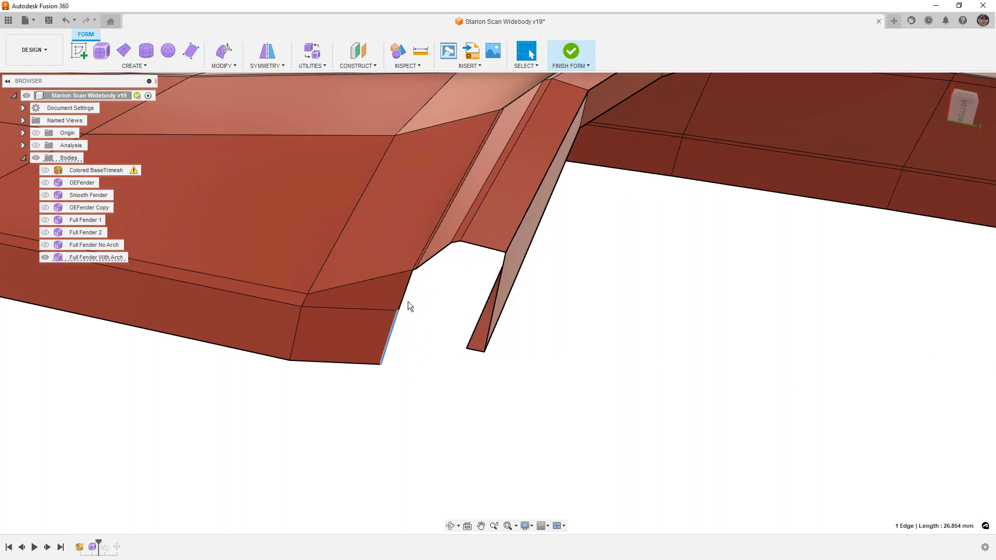
Delete the short edge that divides the end of the fender's lower front lip next to the arch.
scroll(418, 304, up, 3)
shift+middle_drag(420, 300, 383, 299)
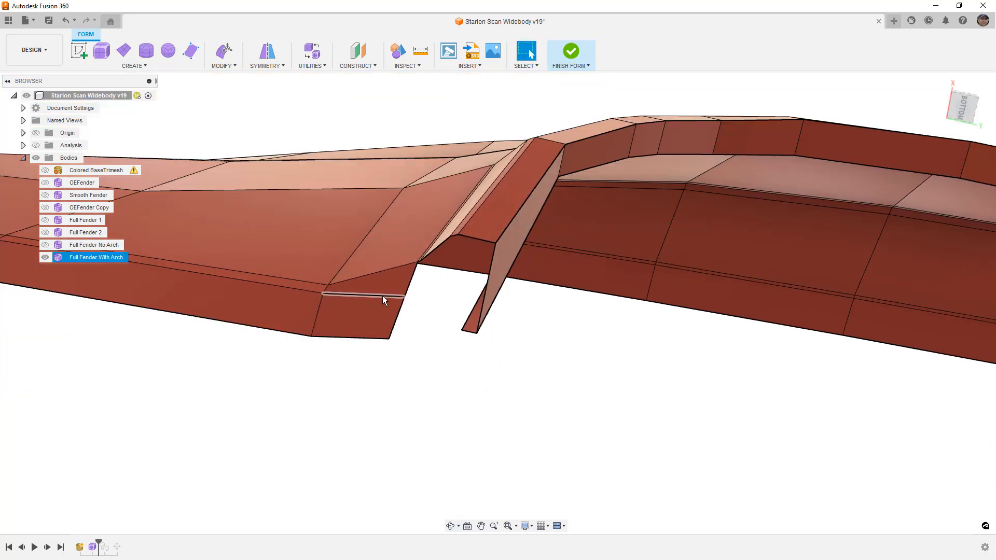
click(382, 295)
click(436, 302)
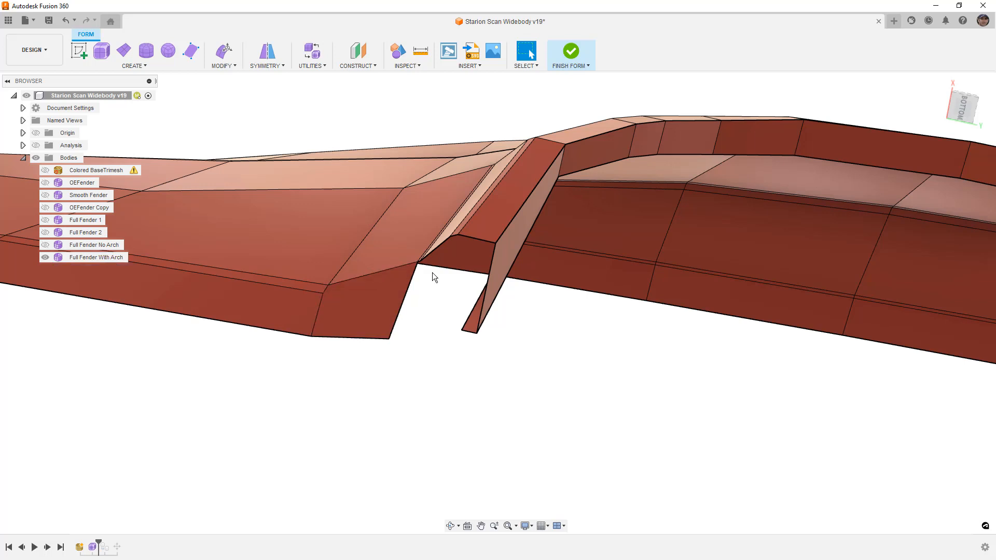
Create a four-sided face closing the gap between the lower front lip's end edge and the end of the arch's inner wall.
scroll(434, 278, up, 2)
click(224, 66)
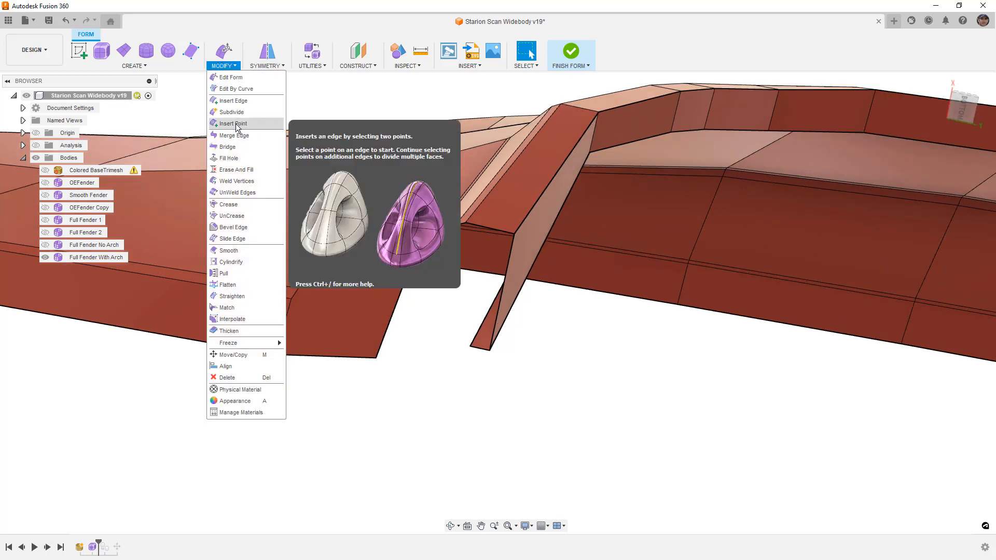
click(239, 149)
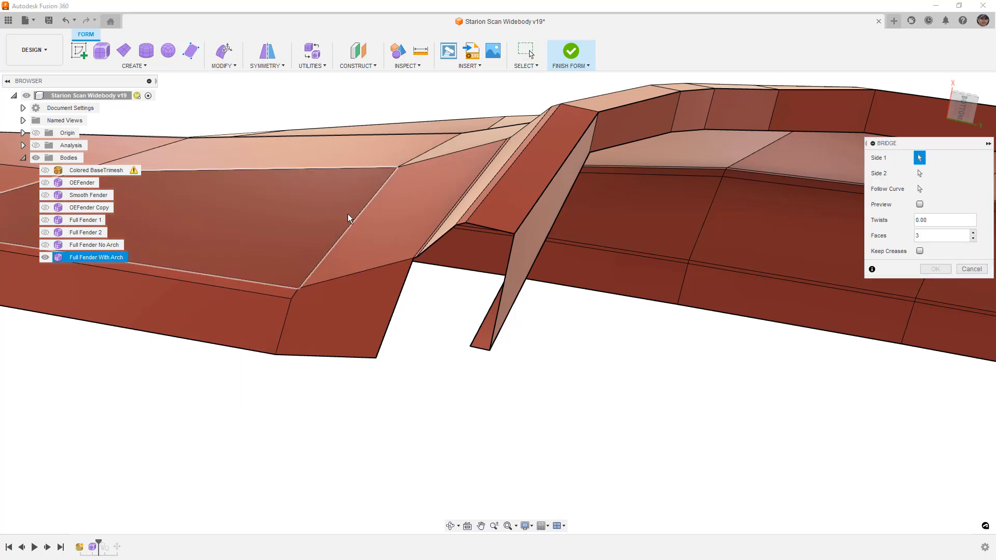
click(196, 50)
click(412, 259)
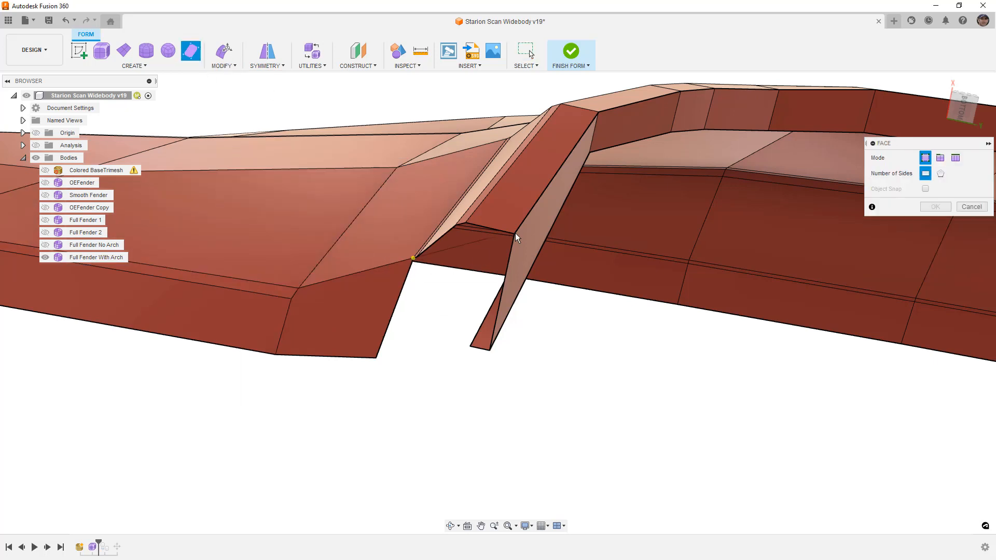
click(490, 351)
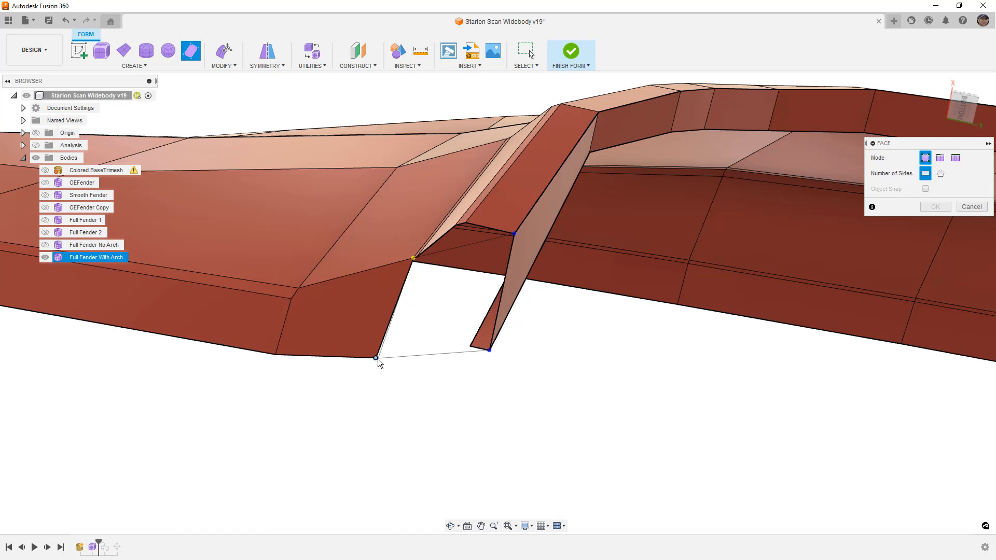
click(375, 358)
click(935, 206)
shift+middle_drag(647, 270, 591, 280)
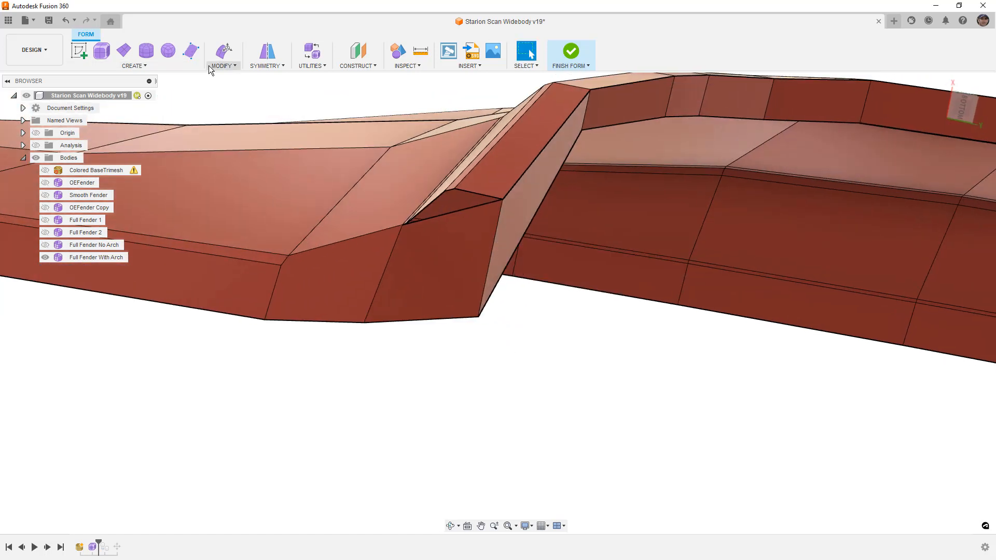
Split the new corner face from its upper to its lower edge with Insert Point in Simple mode.
click(222, 66)
click(230, 123)
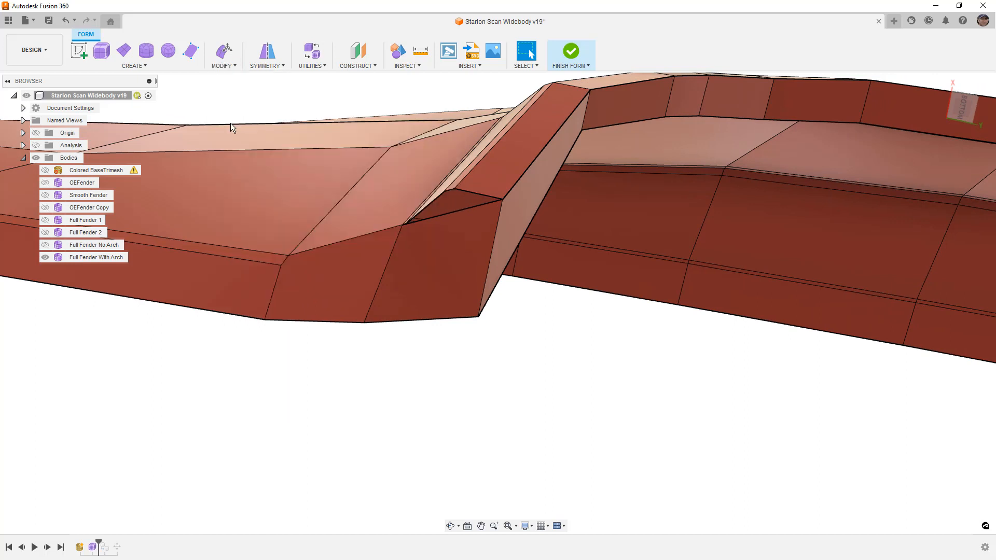
click(452, 212)
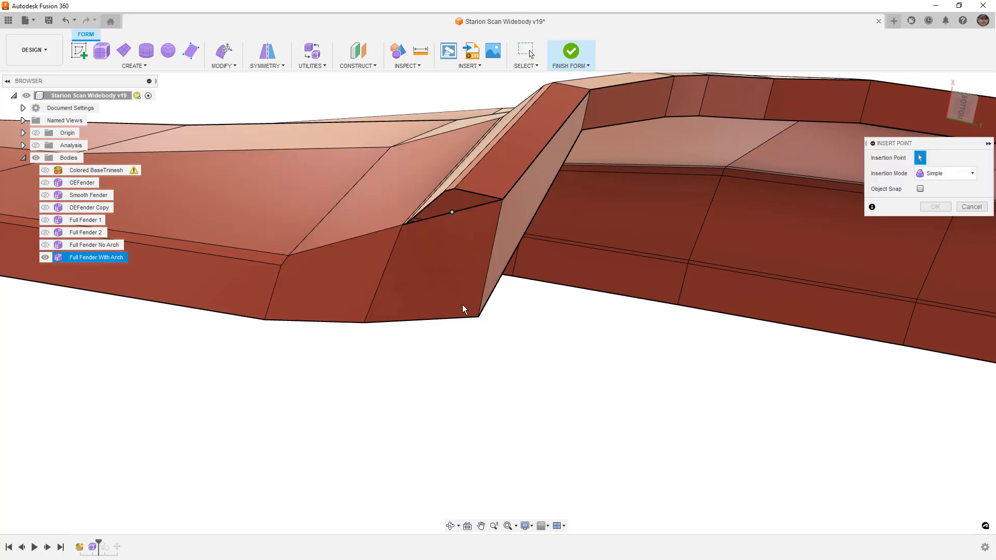
click(459, 317)
click(455, 318)
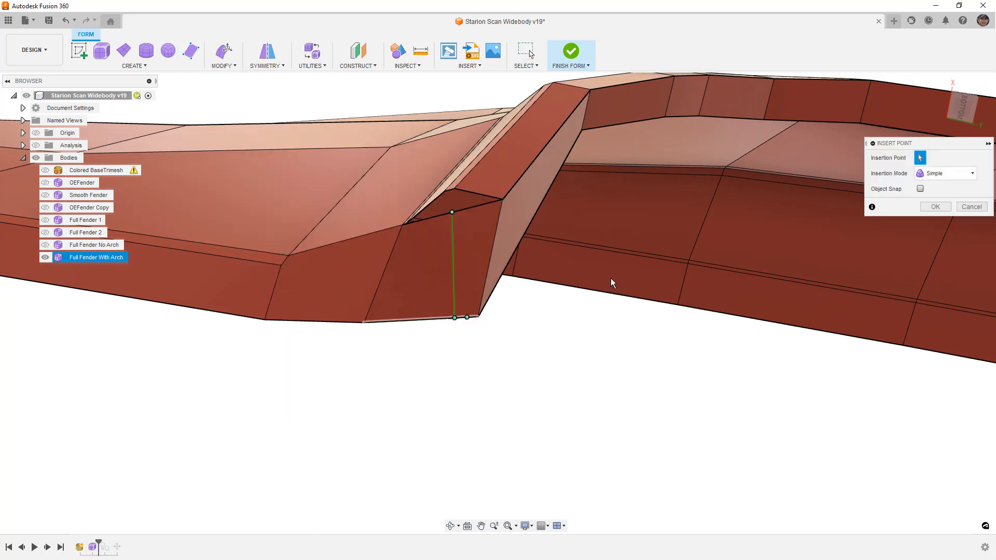
click(935, 207)
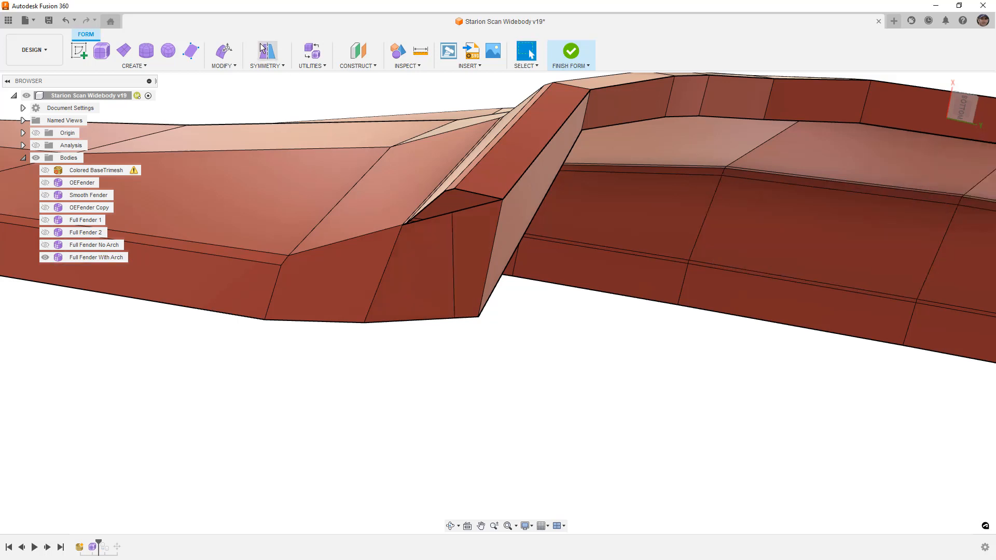
Weld the dividing edge's upper and lower end points to the neighbouring corner vertices with Weld Vertices in Vertex to Vertex mode.
click(229, 67)
click(248, 179)
click(452, 212)
click(454, 189)
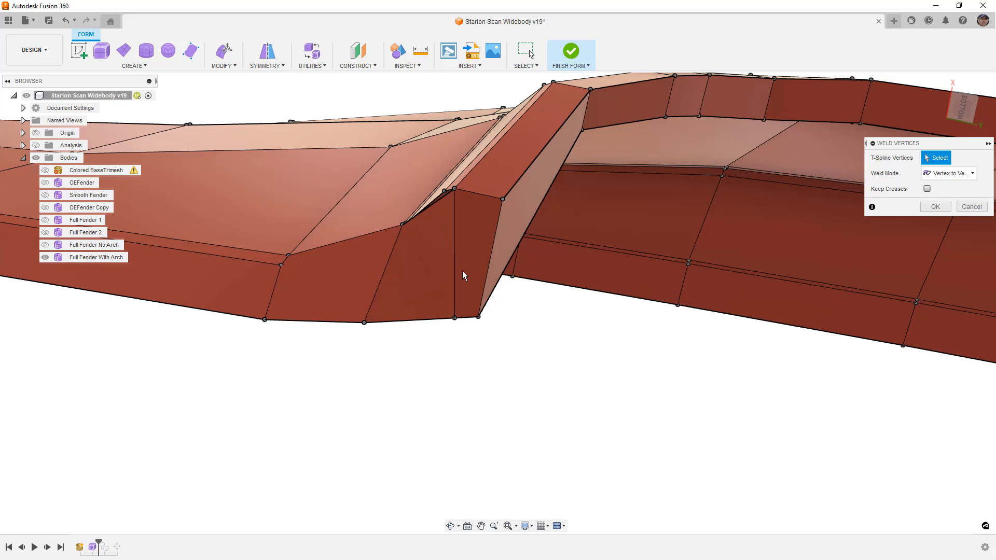
click(455, 318)
click(459, 312)
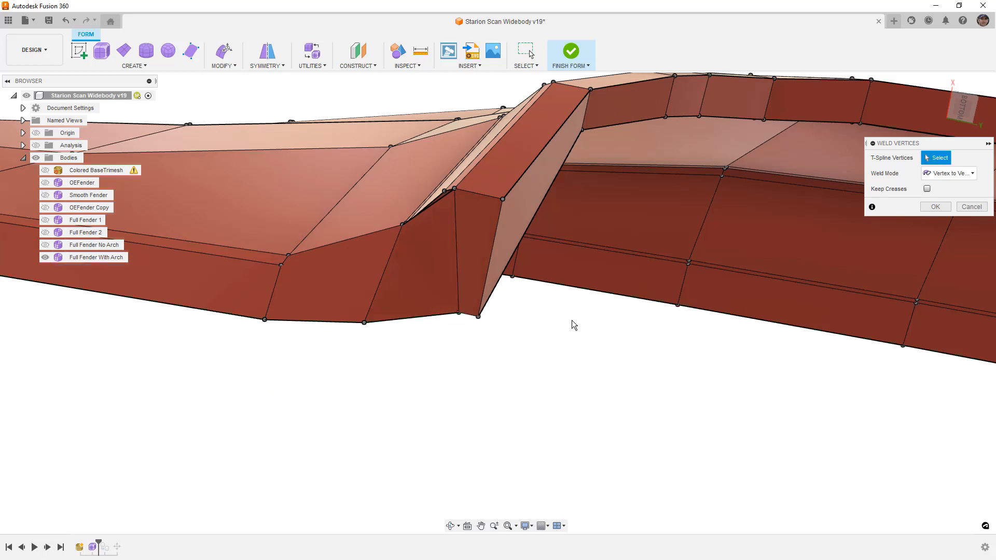
click(935, 207)
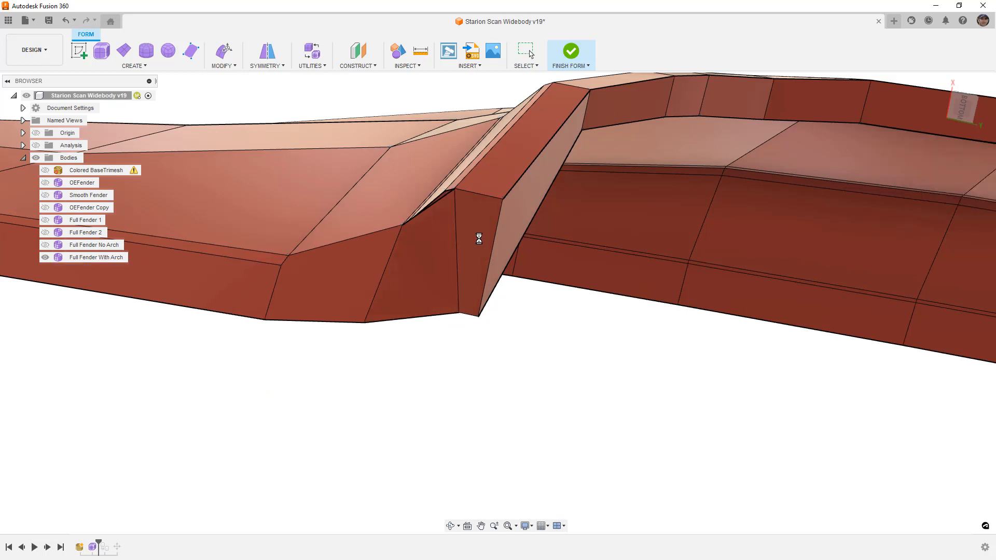
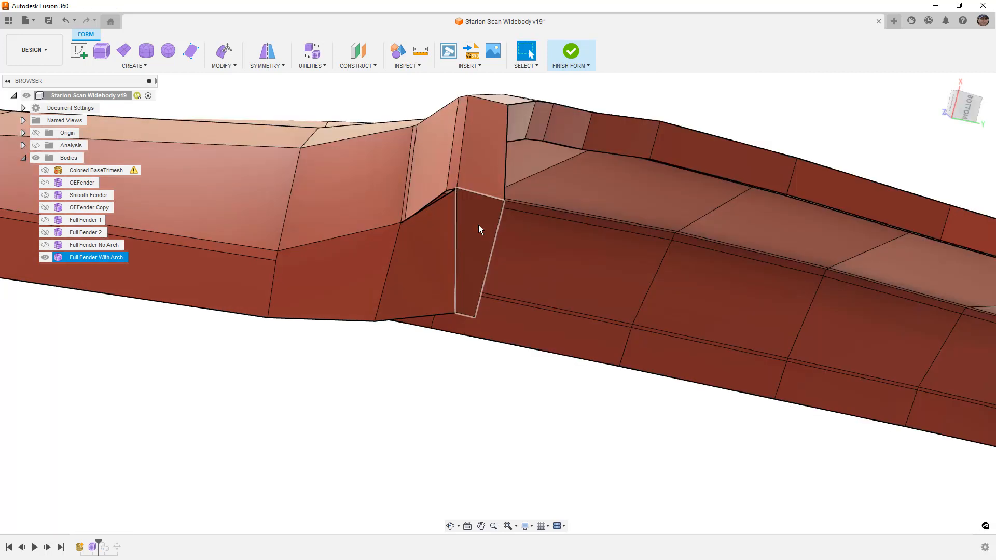
Insert a single-sided edge in Simple mode at location -0.122 beside the fold edge where the lower lip turns toward the arch.
scroll(450, 190, up, 3)
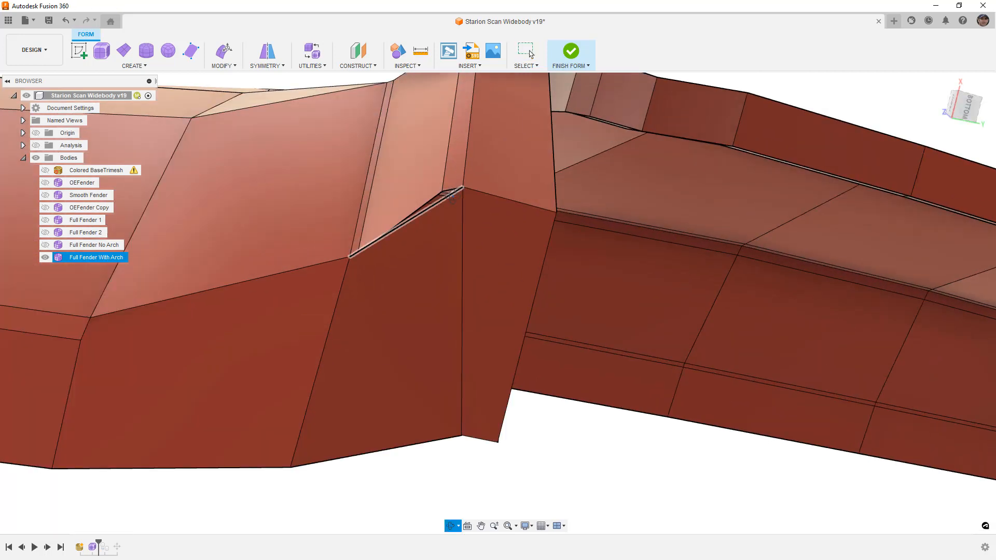
shift+middle_drag(451, 197, 456, 200)
scroll(359, 249, down, 2)
scroll(359, 249, down, 4)
scroll(370, 262, up, 4)
key(Escape)
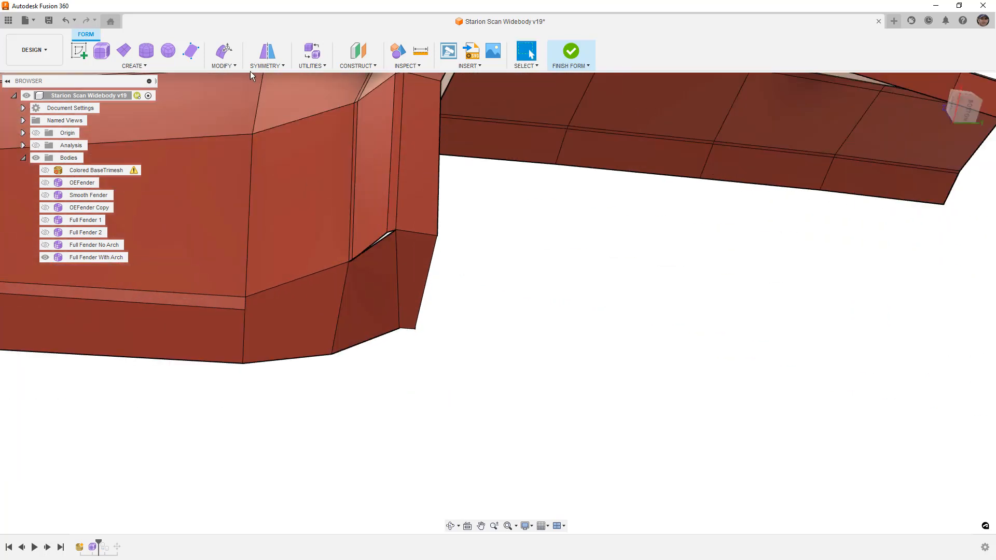
click(224, 65)
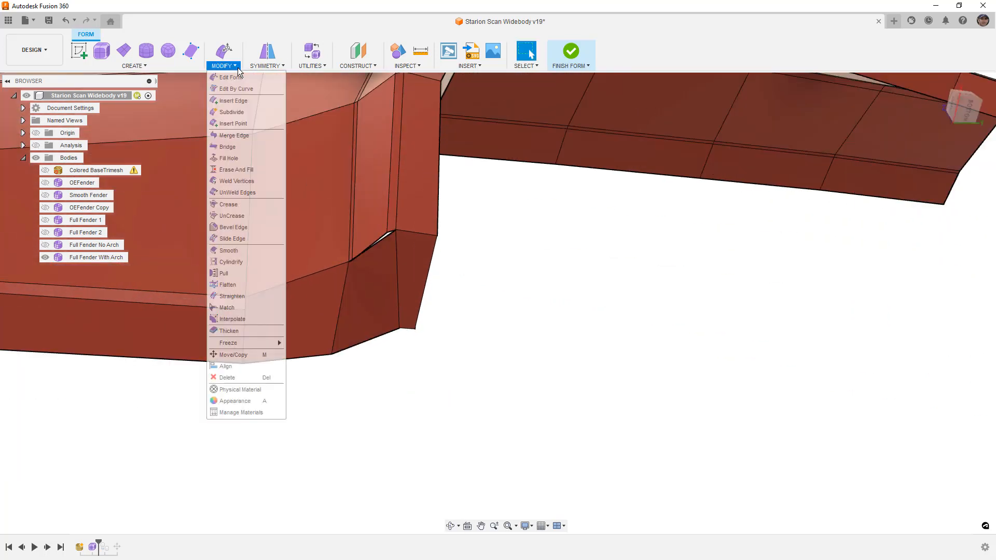
click(232, 100)
click(344, 285)
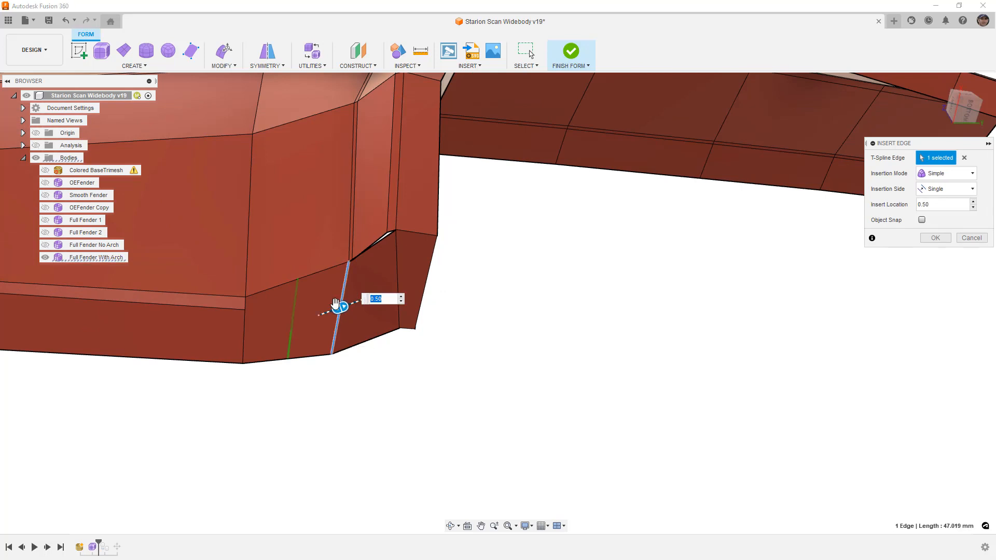
drag(336, 307, 376, 304)
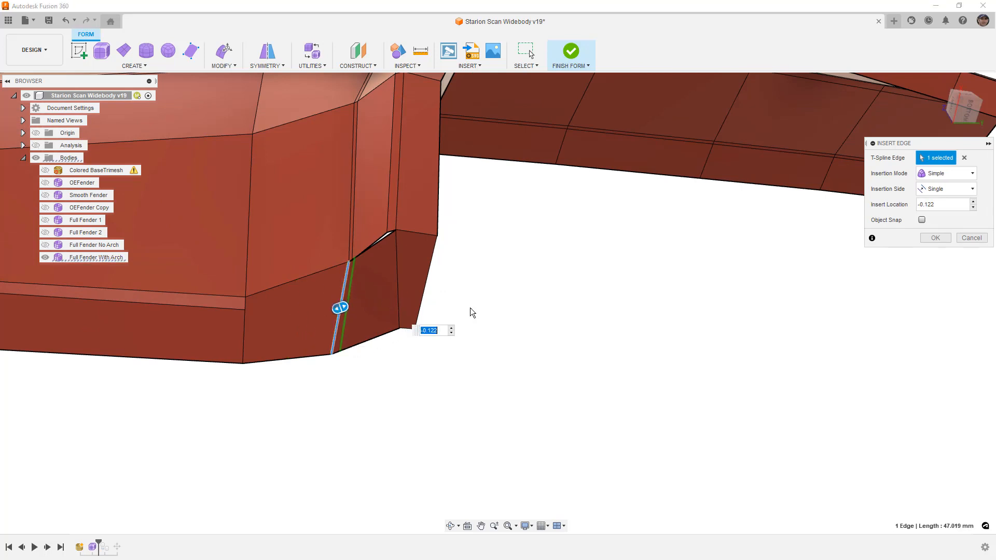
key(Return)
right_drag(629, 382, 627, 196)
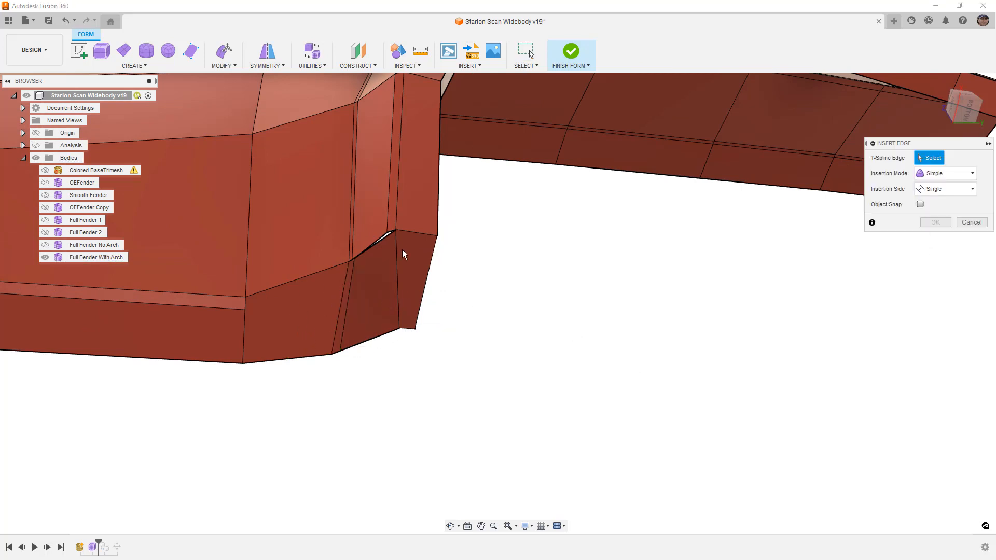
Insert a second single-sided edge at about 0.2 beside the corner face's edge nearest the arch's inner wall.
click(400, 254)
drag(398, 280, 415, 281)
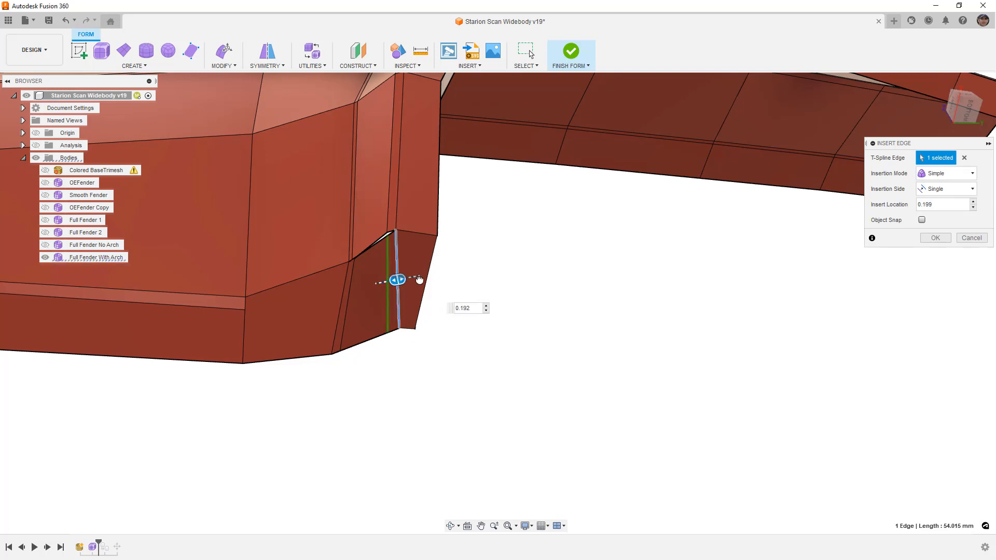
click(948, 239)
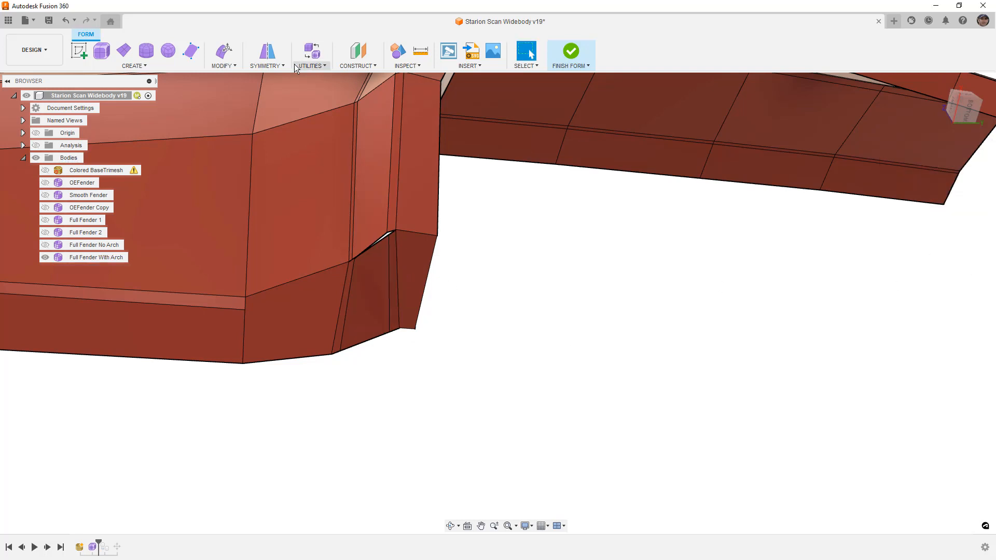
Weld the upper ends of both inserted edges to the matching vertices of the arch flange to close the remaining gap.
click(232, 68)
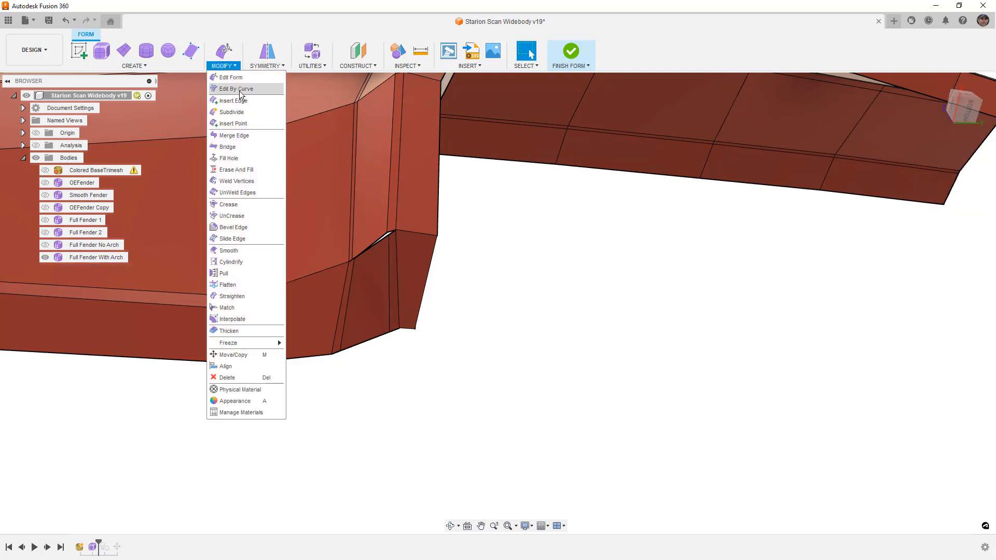
click(231, 182)
scroll(363, 259, up, 5)
scroll(347, 262, down, 3)
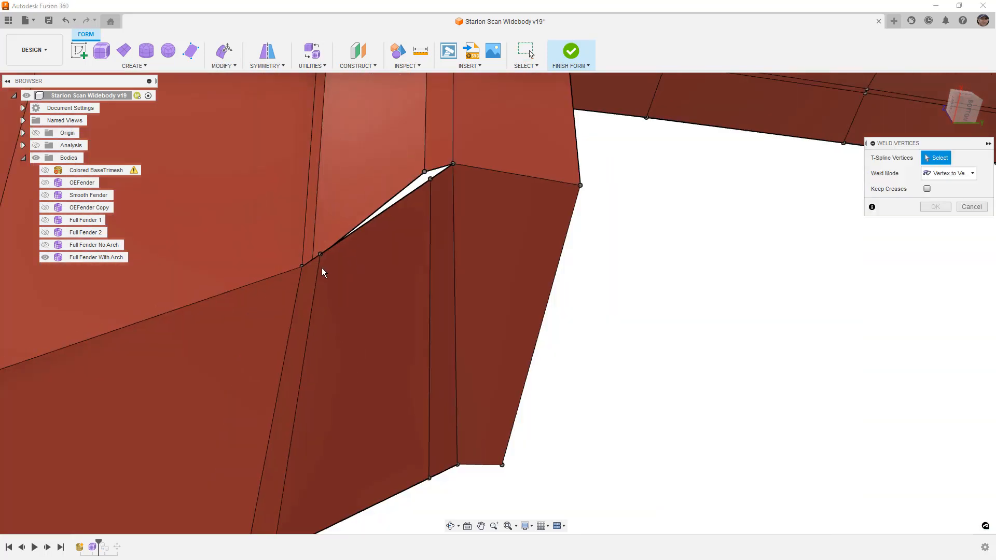
click(313, 259)
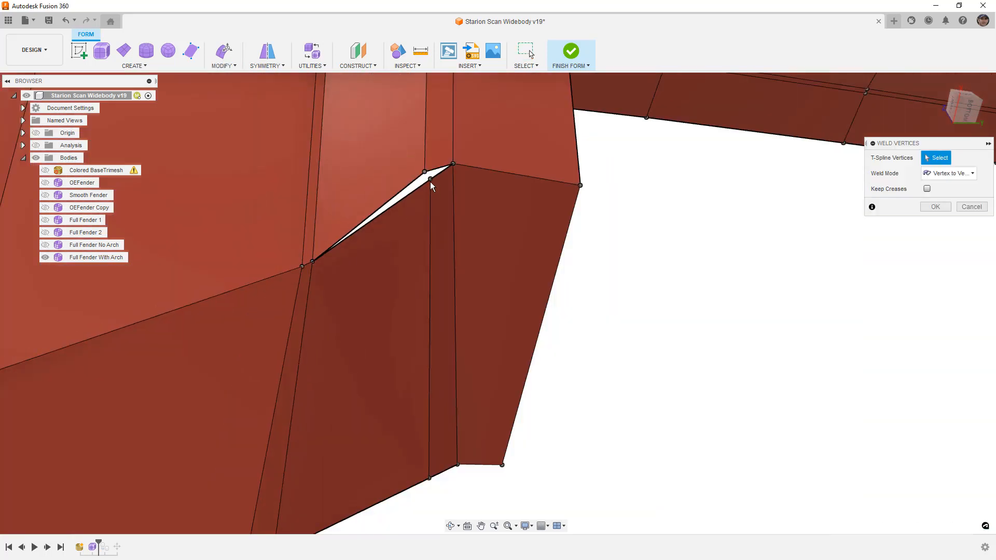
click(423, 172)
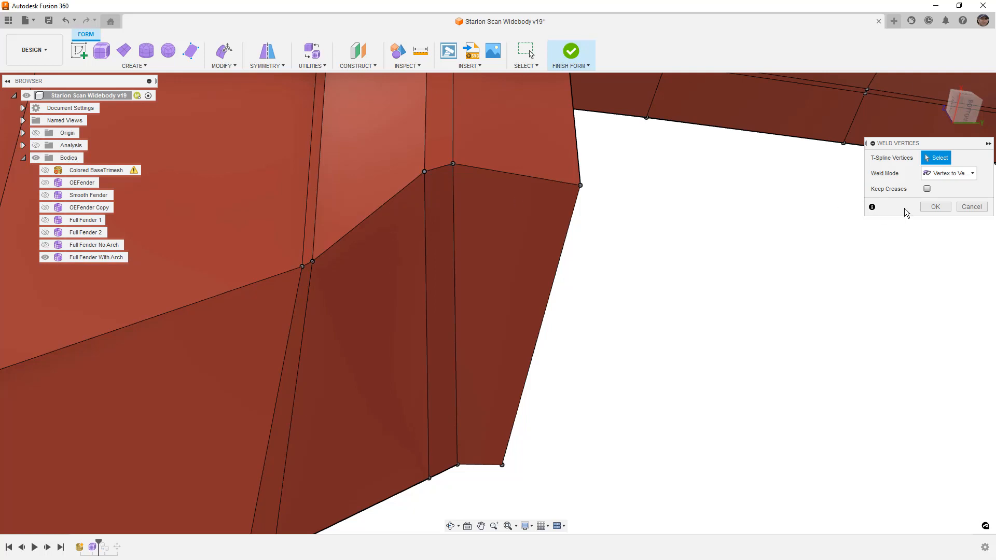
click(936, 207)
click(390, 182)
scroll(393, 183, down, 3)
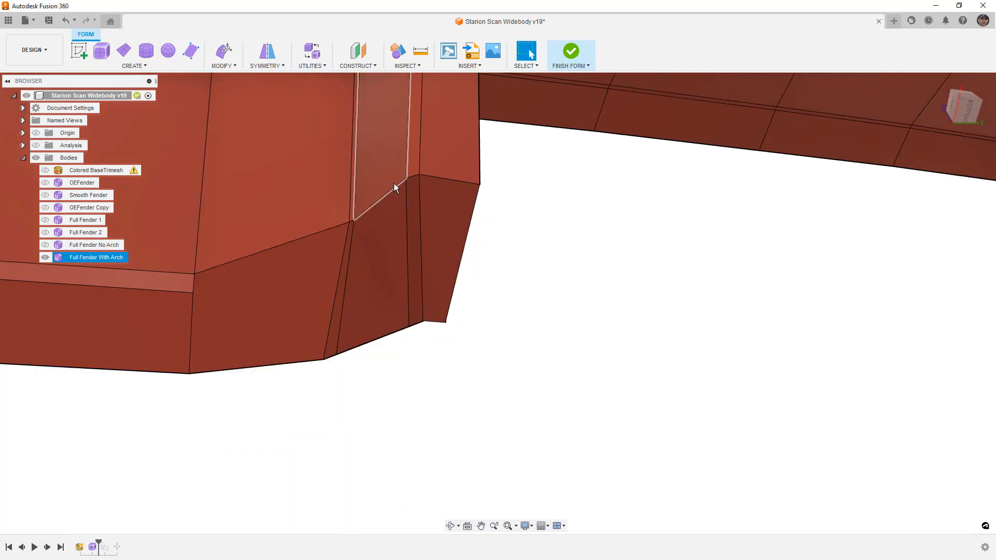
right_click(598, 268)
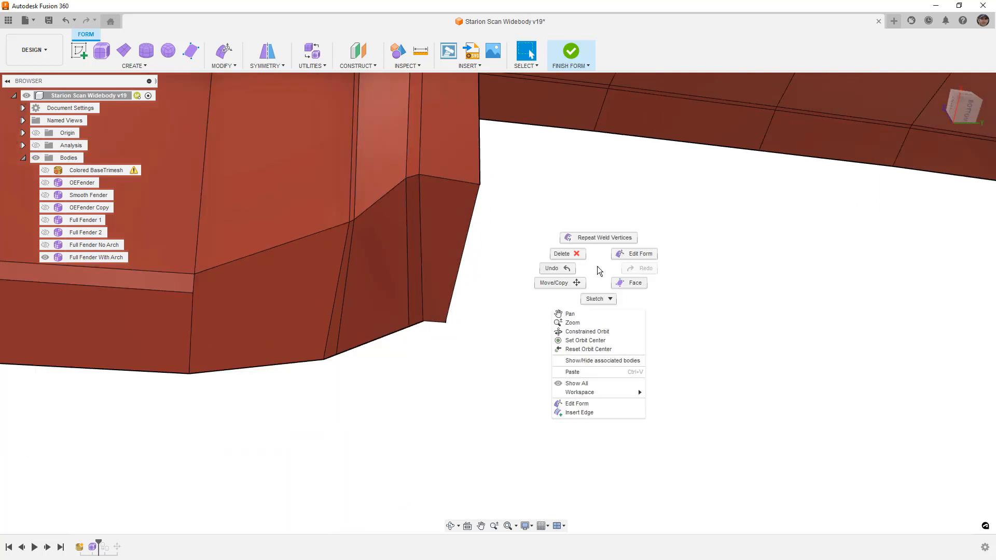
click(597, 266)
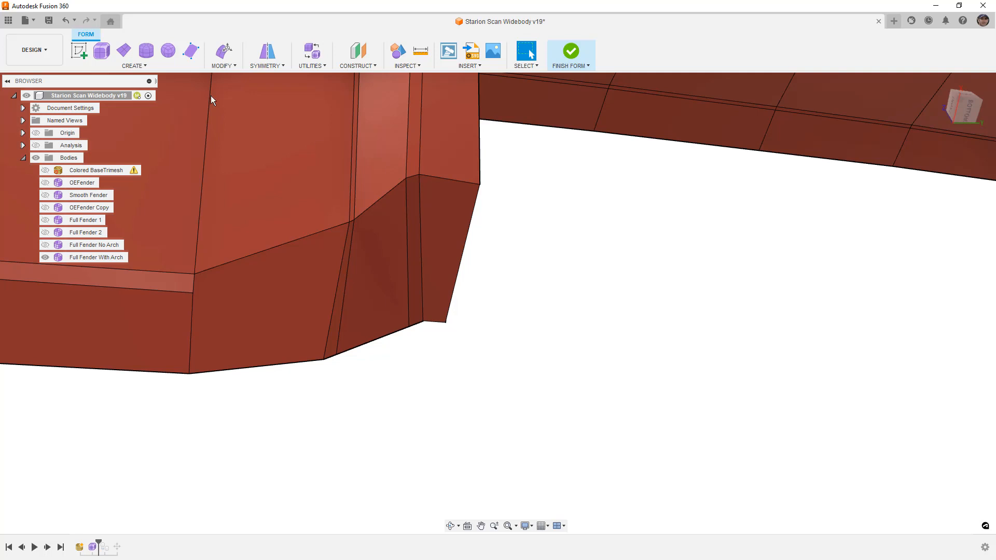
Continue the lip's upper support edge across the face before the corner with Insert Point in Simple mode.
click(221, 64)
click(244, 125)
click(193, 293)
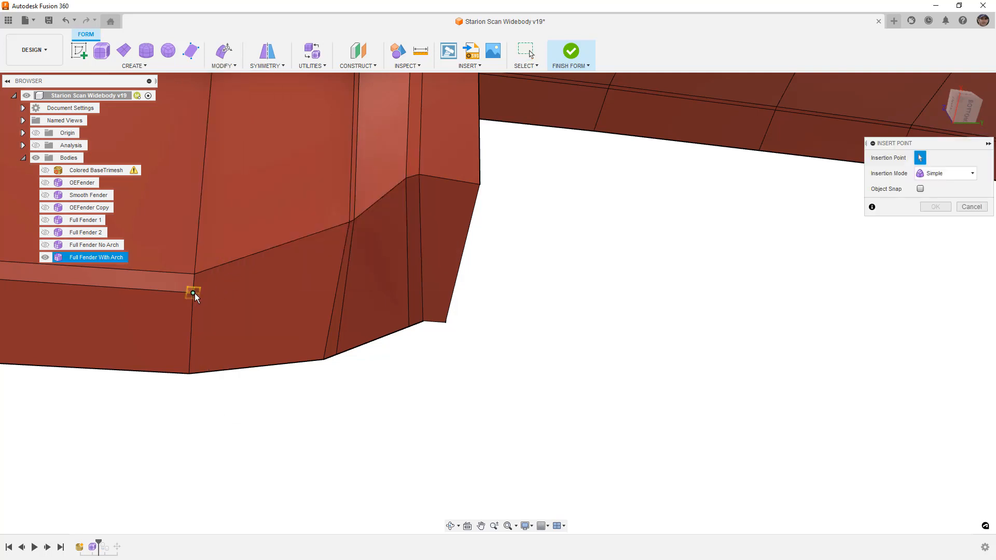
click(350, 243)
key(Return)
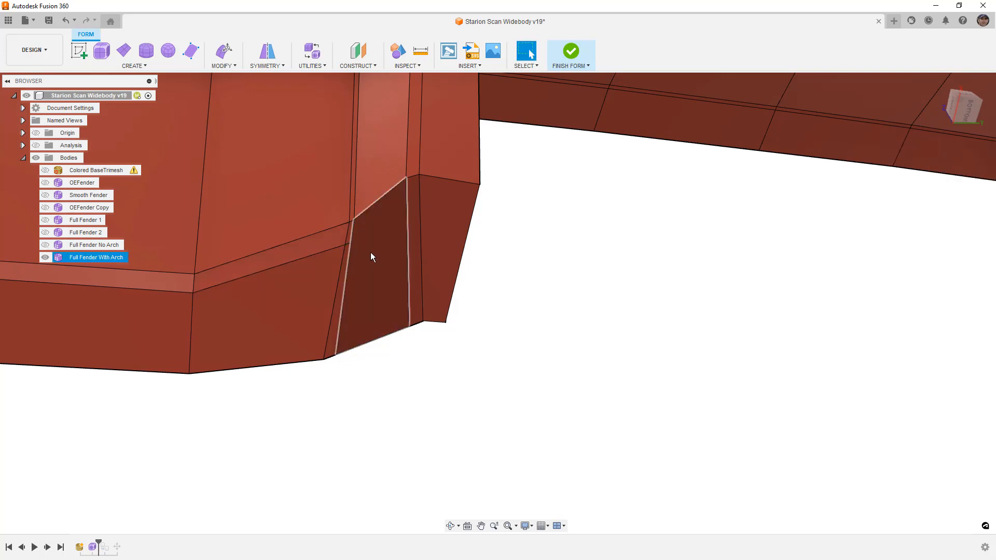
Check the rebuilt lower front corner in smooth display and return to box display.
scroll(370, 253, down, 5)
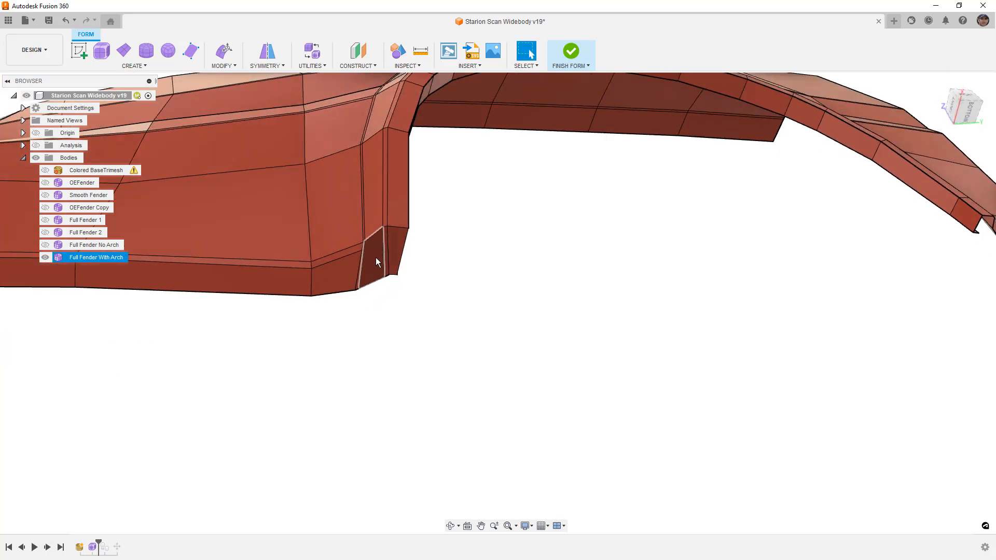
key(alt+3)
scroll(421, 255, down, 2)
shift+middle_drag(422, 256, 424, 304)
key(ctrl+4)
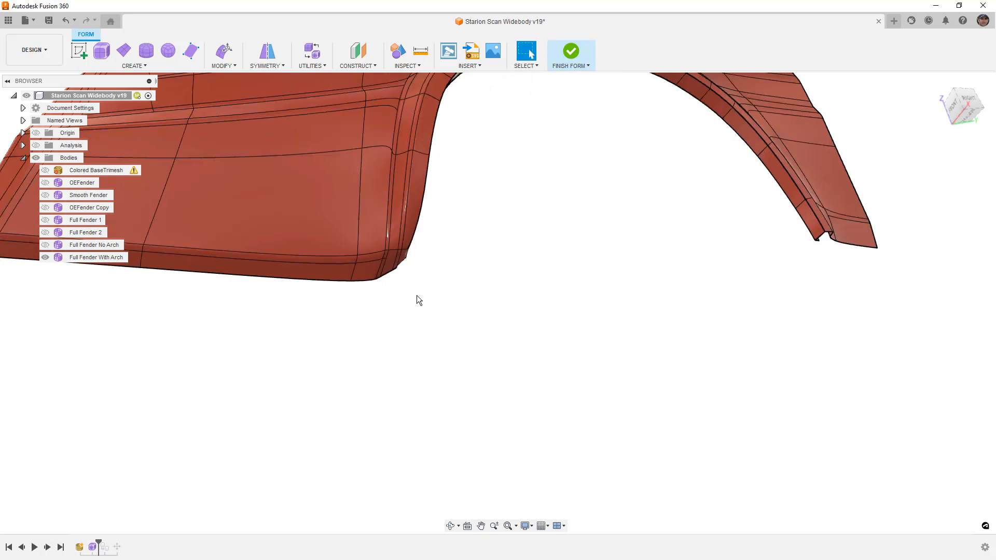
key(alt+1)
Extend the lip's support edge across the remaining corner faces to the arch's inner end edge with Insert Point in Simple mode.
scroll(398, 255, up, 2)
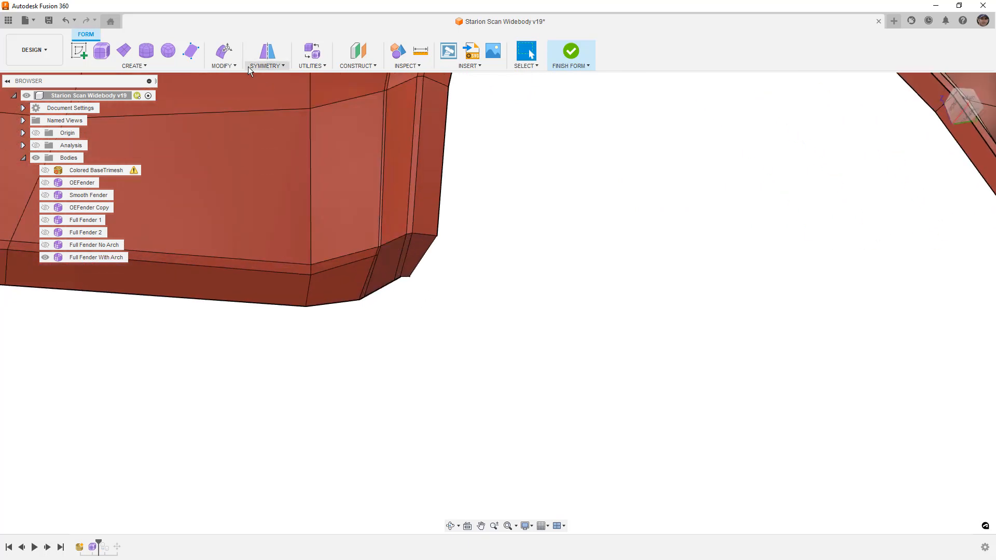
click(228, 66)
click(231, 124)
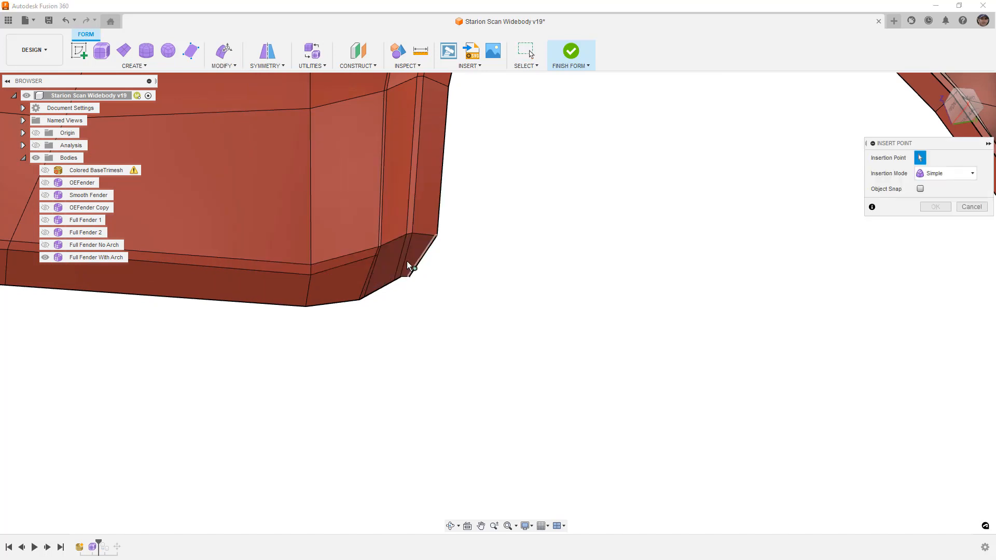
scroll(407, 262, up, 2)
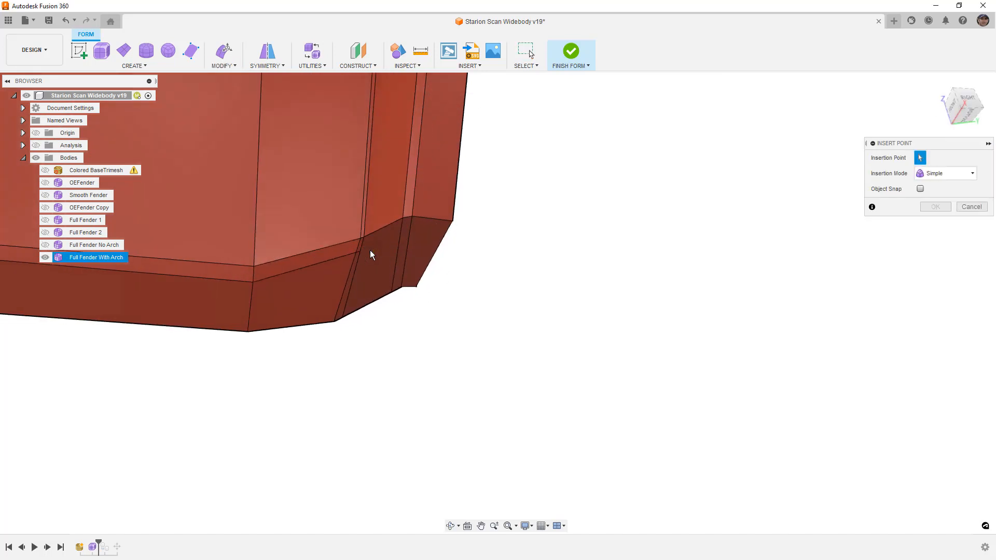
scroll(364, 251, up, 2)
click(340, 253)
click(461, 189)
click(488, 185)
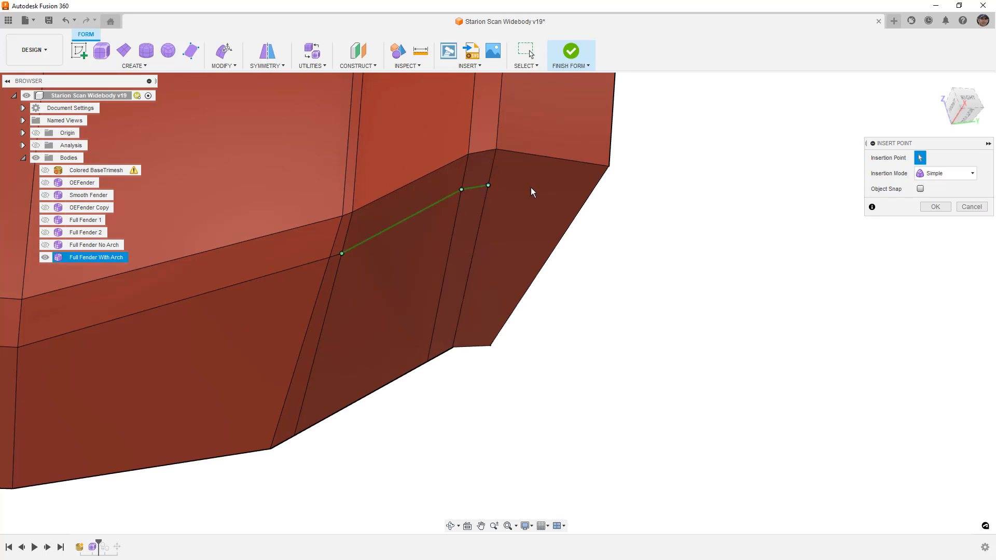
click(592, 194)
click(935, 207)
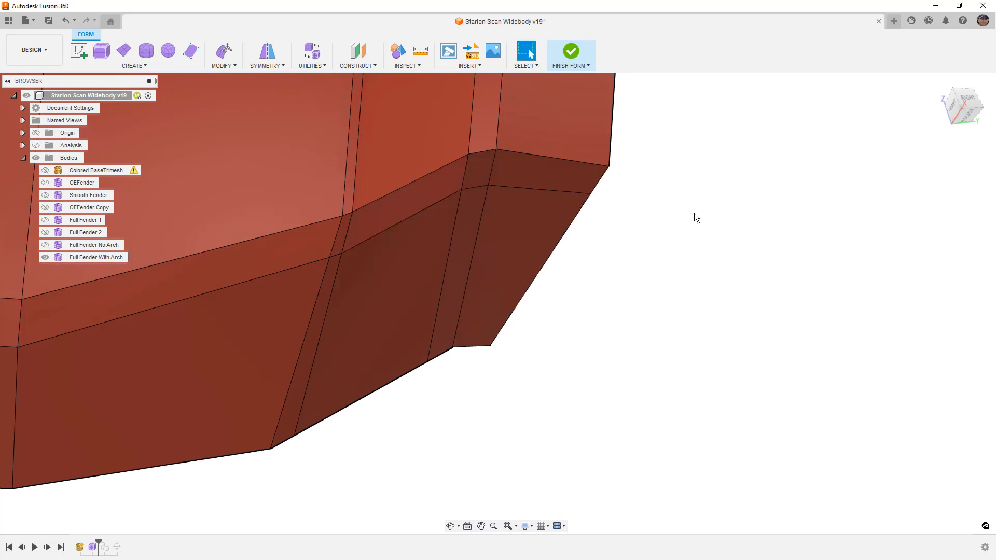
Move the support line's short edge near the arch 1.198 mm and -2.404 mm in plane, and slightly shift the short edge at the lip's fold.
click(480, 186)
click(224, 50)
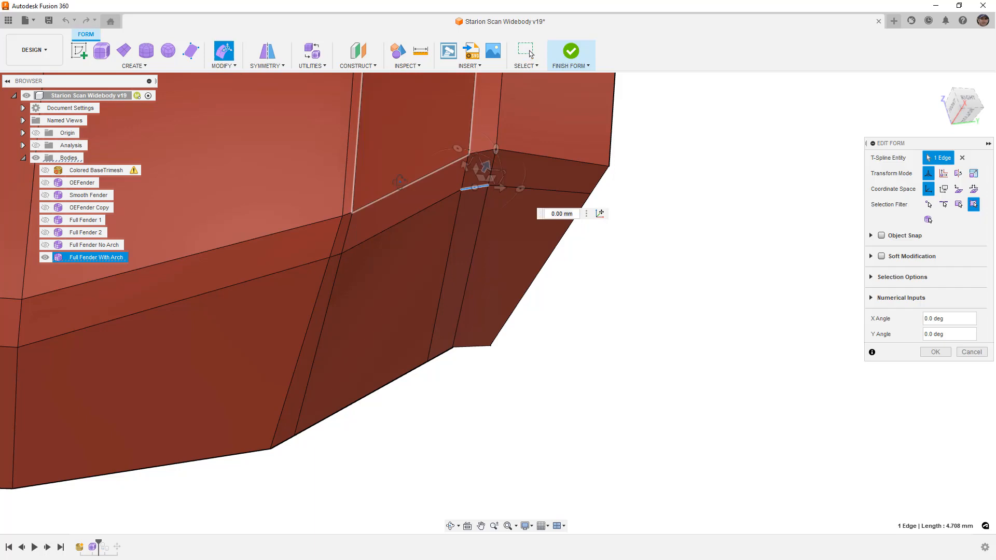
shift+middle_drag(397, 178, 436, 197)
drag(466, 160, 477, 173)
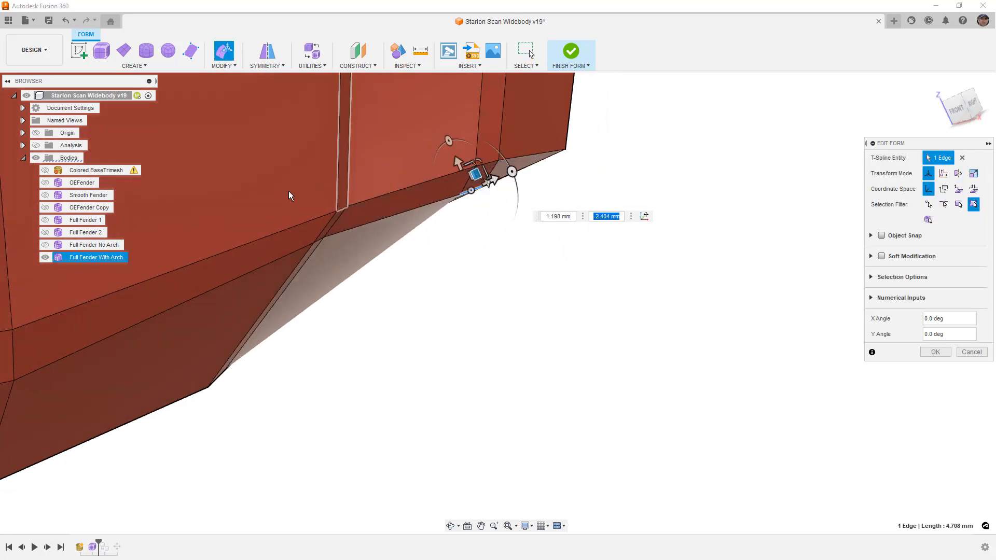
click(334, 246)
drag(319, 226, 325, 231)
Examine the smoothed lower front corner of the fender from behind and from the side.
shift+middle_drag(325, 232, 468, 241)
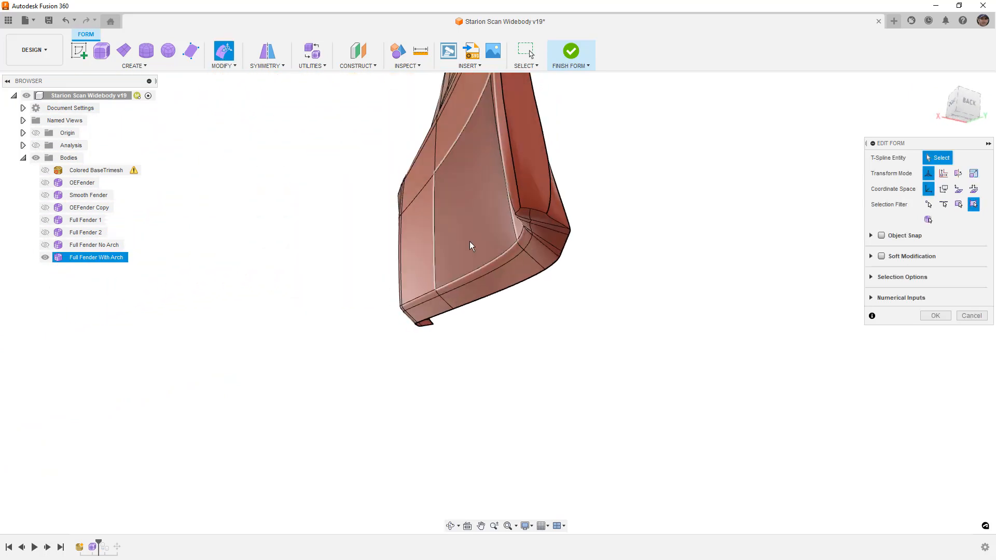
shift+middle_drag(550, 182, 612, 203)
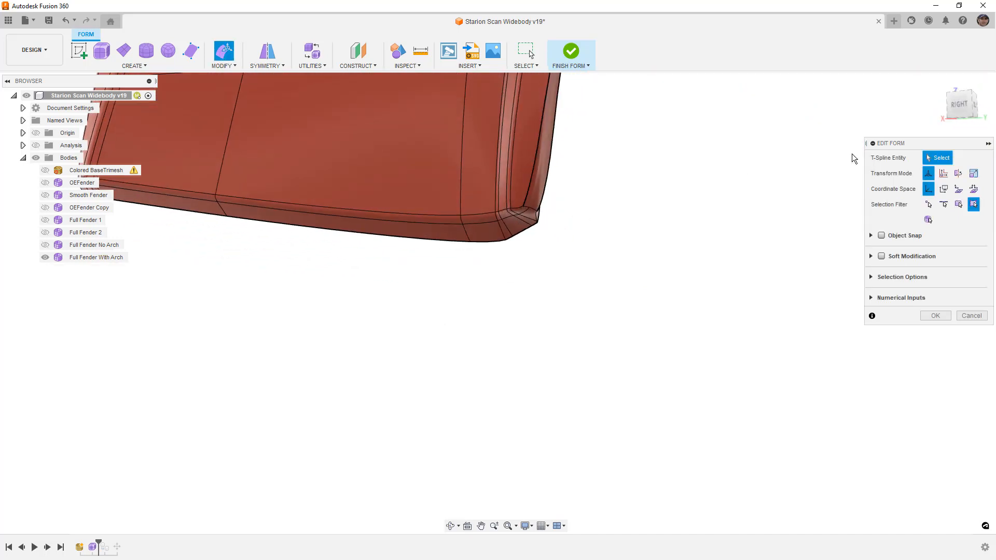
scroll(437, 290, down, 5)
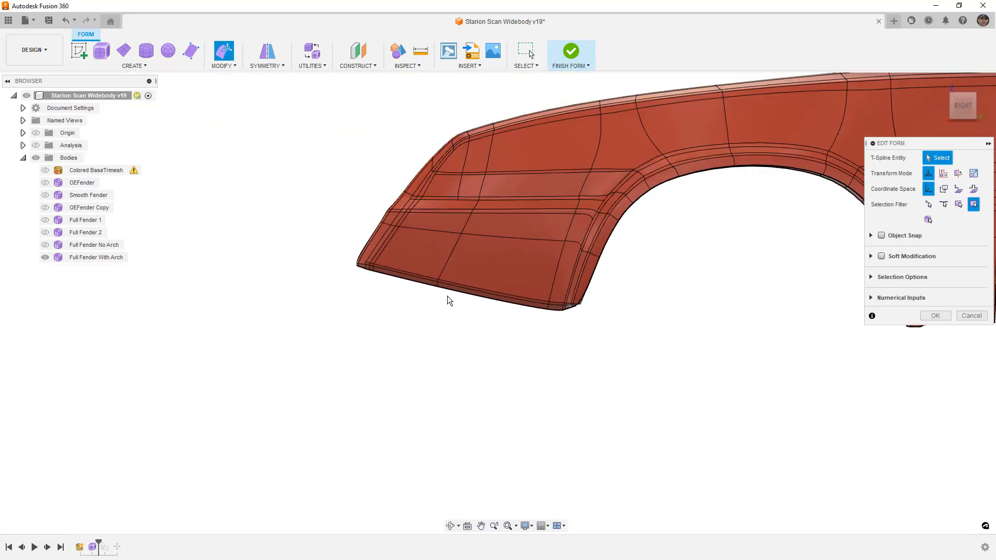
scroll(584, 309, up, 4)
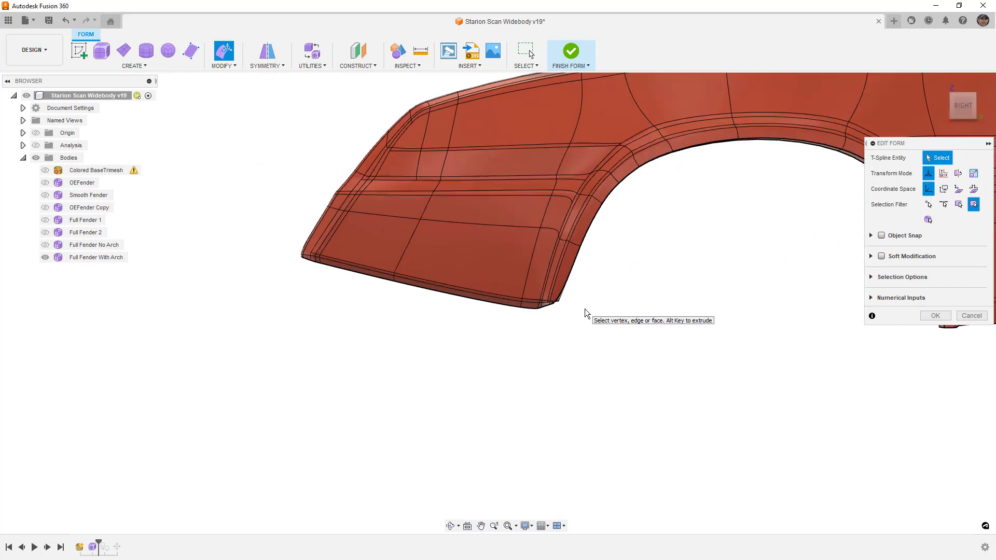
scroll(557, 299, up, 1)
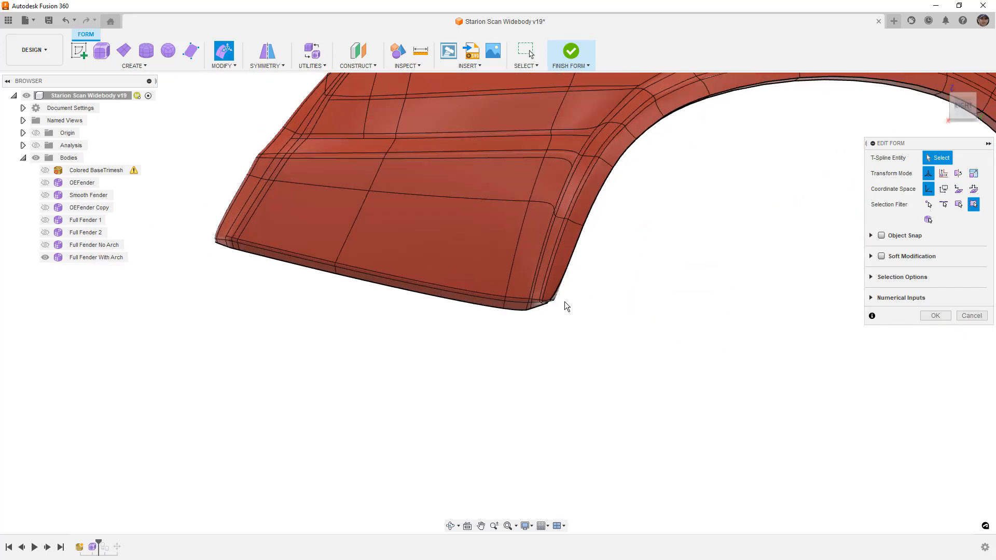
Finish editing the form and UnCrease the edge loop running along the wheel arch's lip.
click(923, 318)
double_click(565, 268)
click(231, 65)
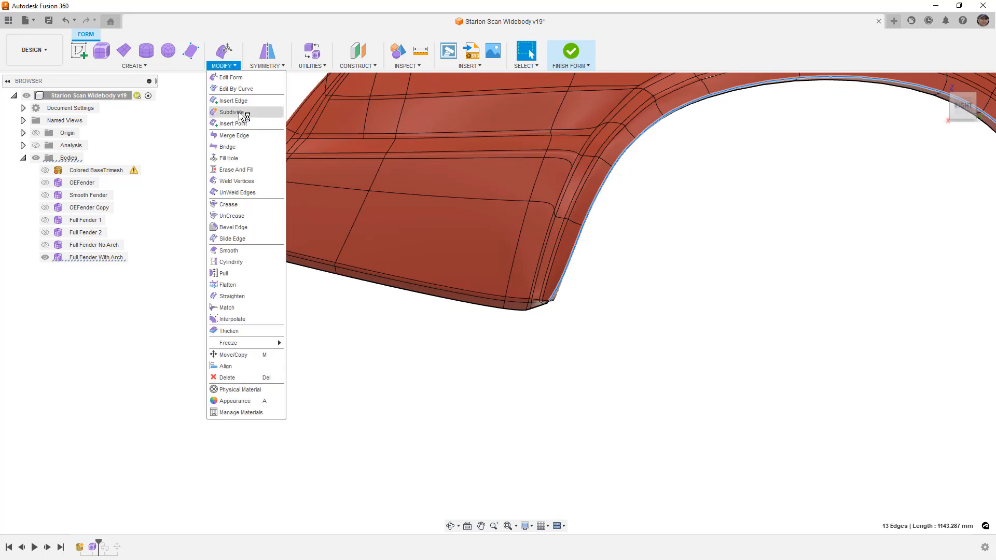
click(231, 216)
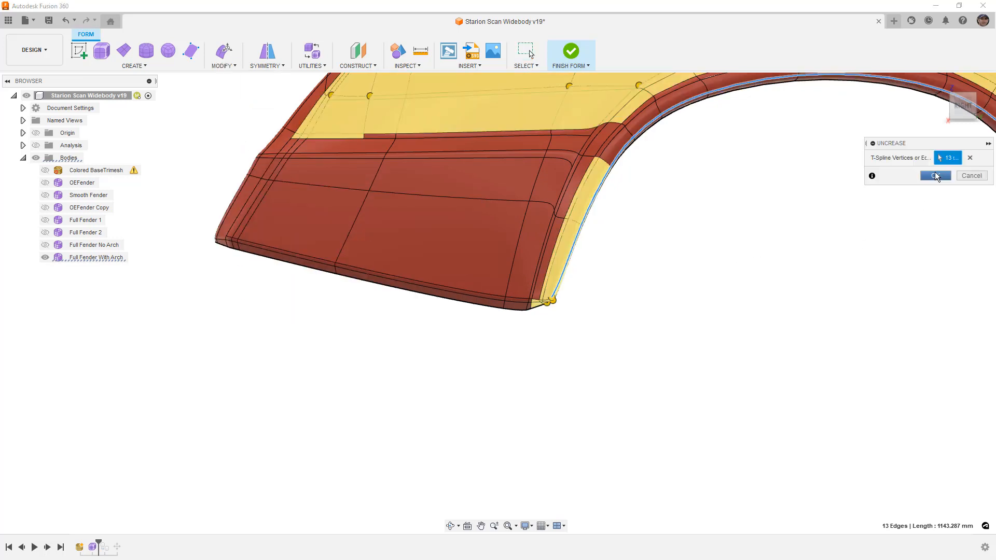
click(934, 176)
Insert a single support edge beside the wheel arch's lip loop in Simple mode at insert location 0.05.
shift+middle_drag(648, 207, 608, 238)
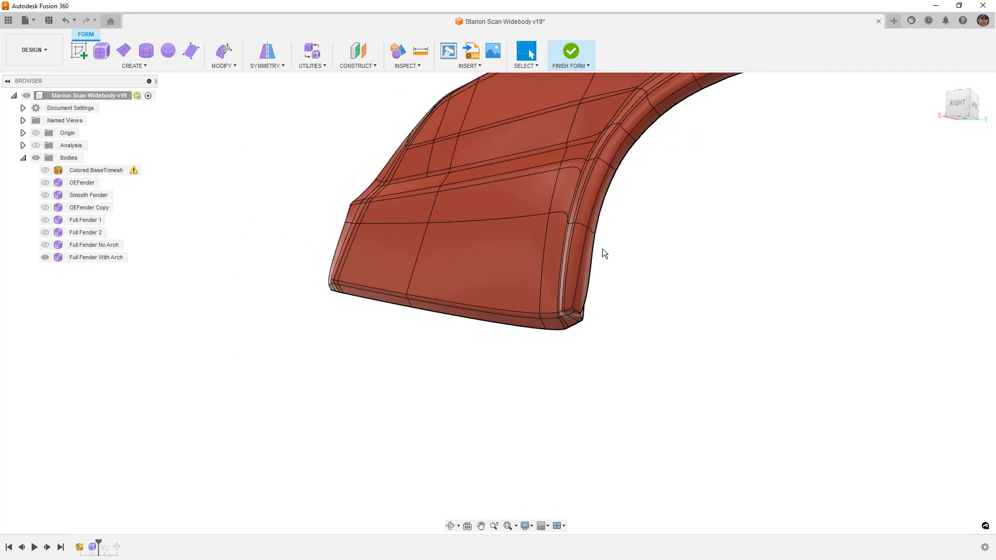
double_click(583, 250)
click(220, 66)
click(233, 100)
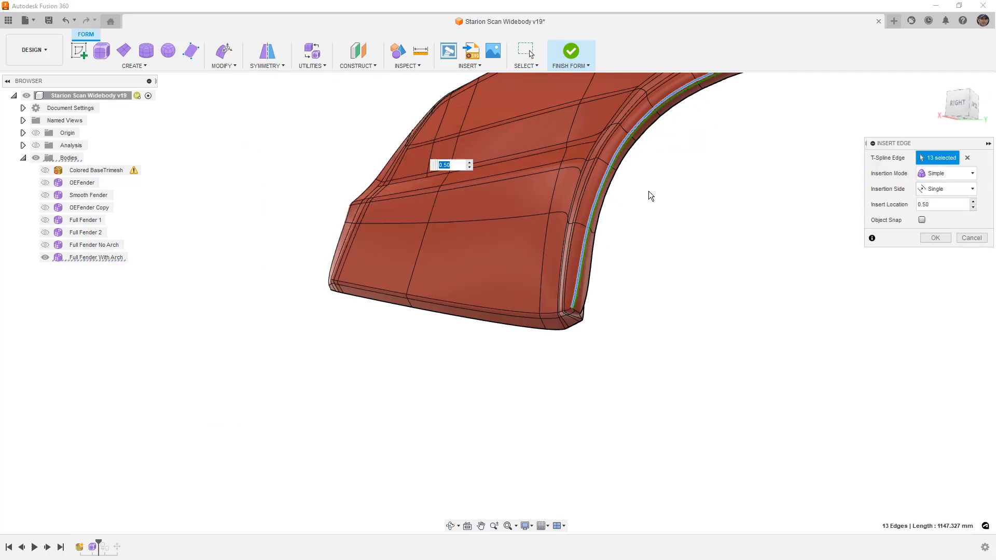
shift+middle_drag(670, 189, 668, 187)
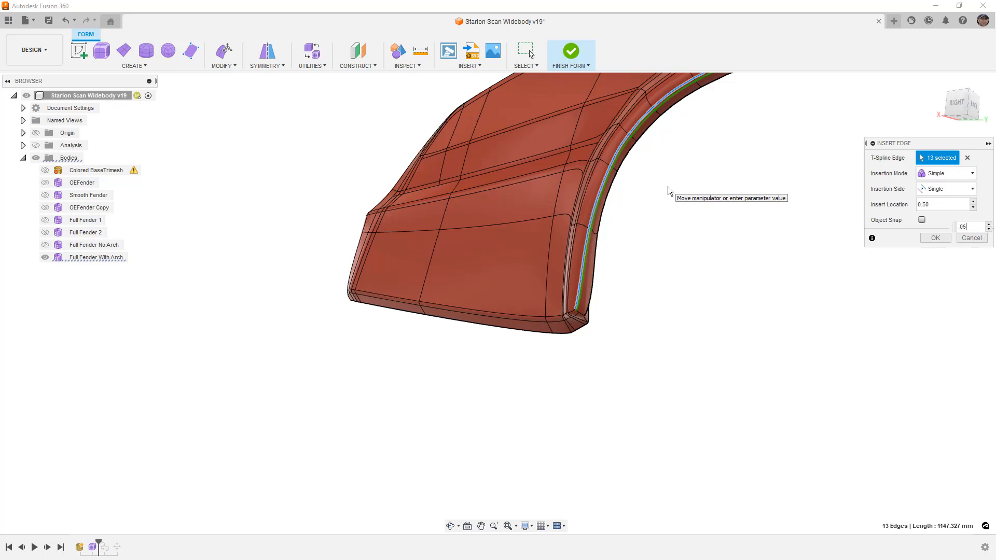
key(Return)
Examine the fender's lower front corner from several sides, switch to box display and show it in the right view.
shift+middle_drag(633, 205, 550, 226)
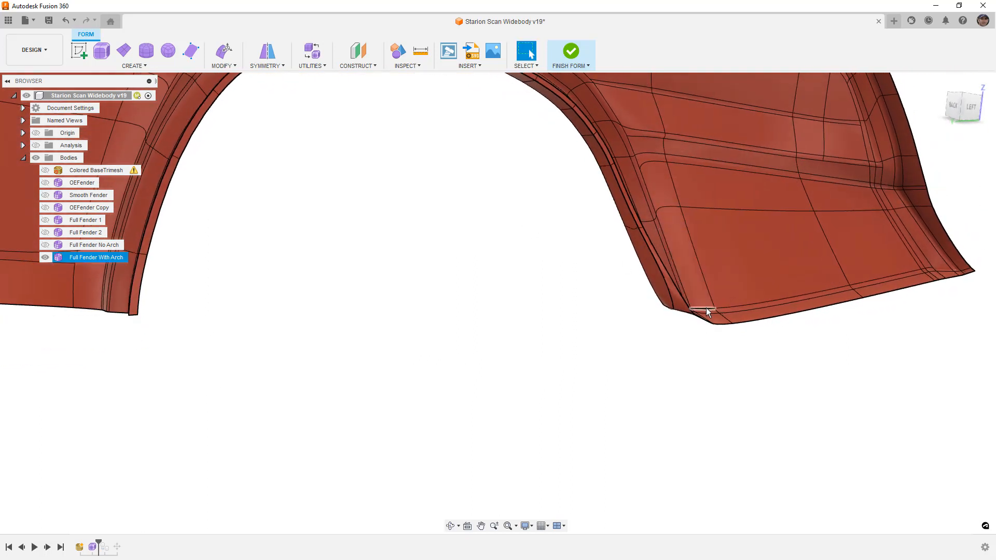
shift+middle_drag(677, 284, 637, 298)
scroll(695, 313, up, 5)
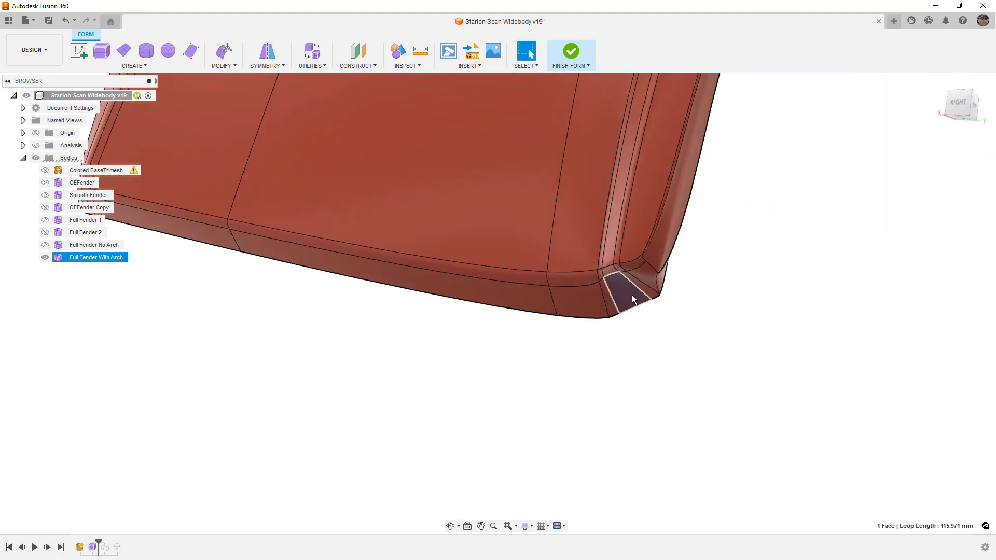
key(alt+1)
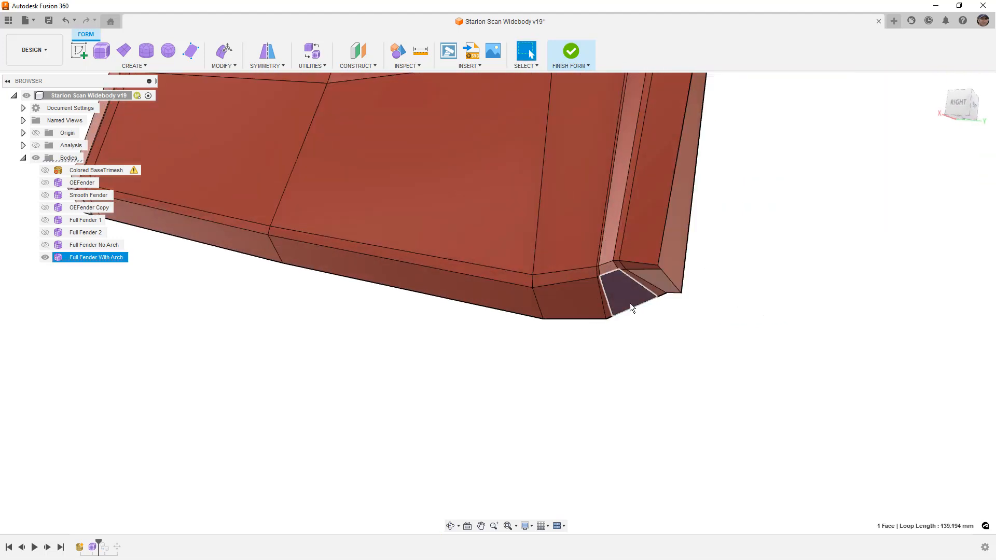
click(960, 104)
scroll(583, 229, down, 3)
middle_drag(815, 320, 642, 253)
scroll(655, 336, up, 6)
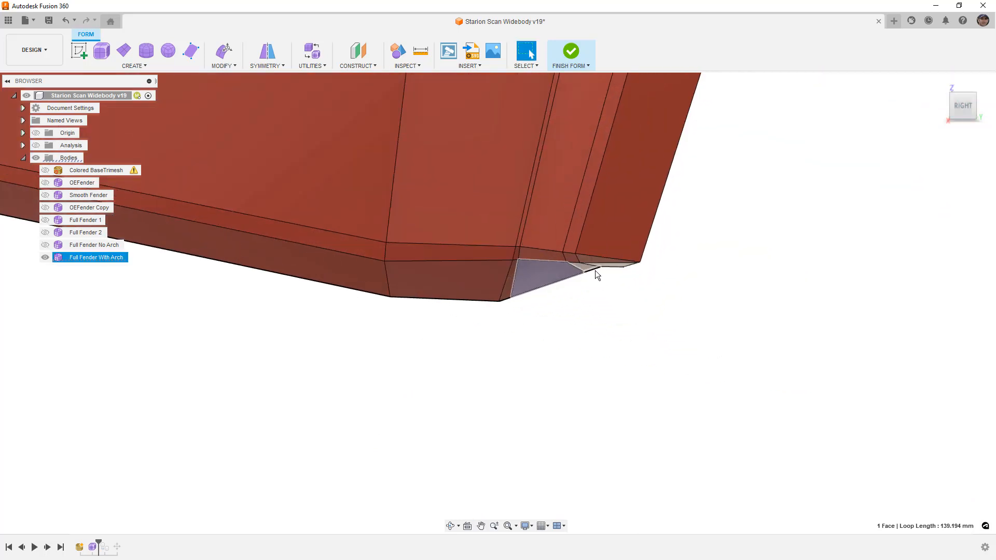
Try to move the short lower edge at the arch corner about -1.567 mm and -11.36 mm in plane.
click(608, 266)
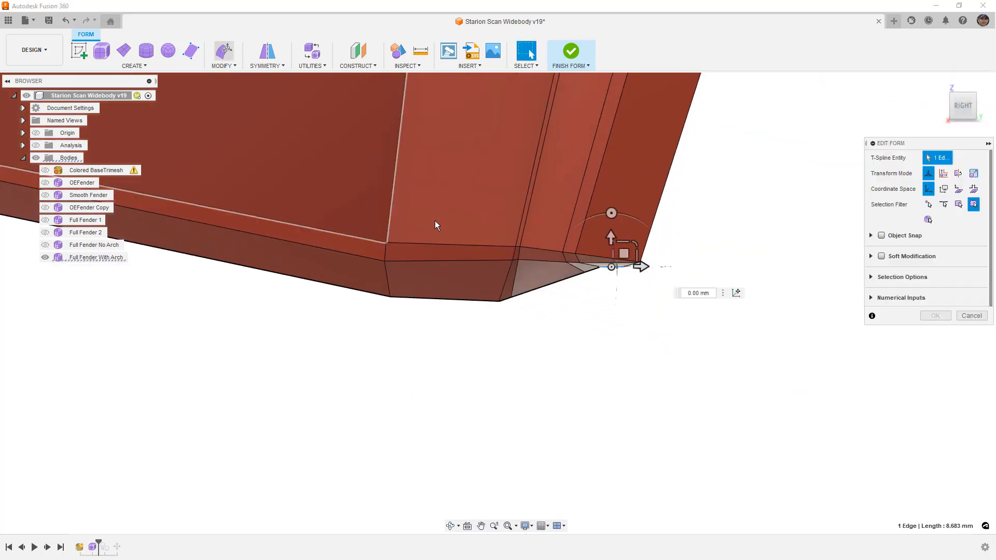
drag(624, 254, 619, 286)
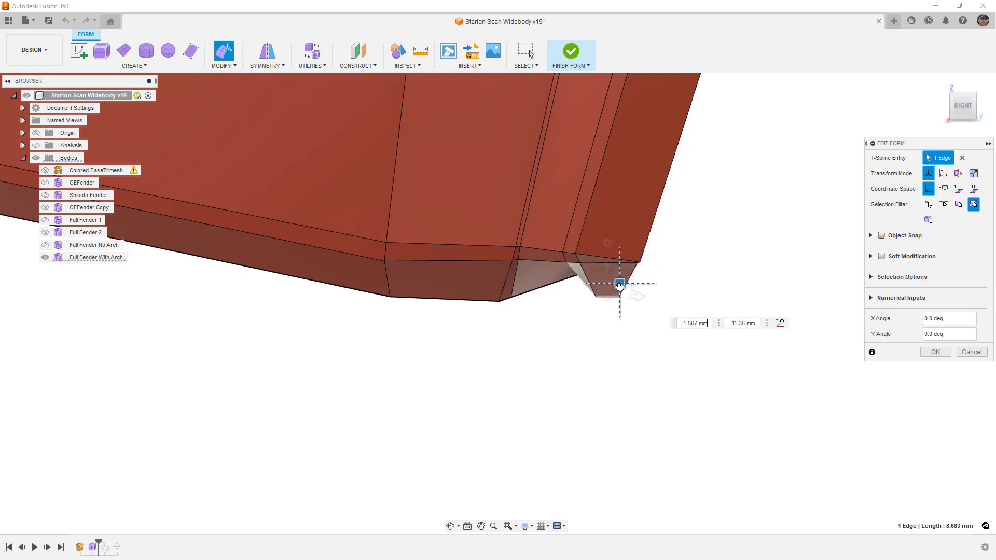
key(ctrl+z)
Add the adjoining lower edge at the arch corner to the selection and move both -0.55 mm and -15.956 mm in the right view plane.
shift+middle_drag(617, 318, 593, 279)
shift+click(594, 280)
click(962, 101)
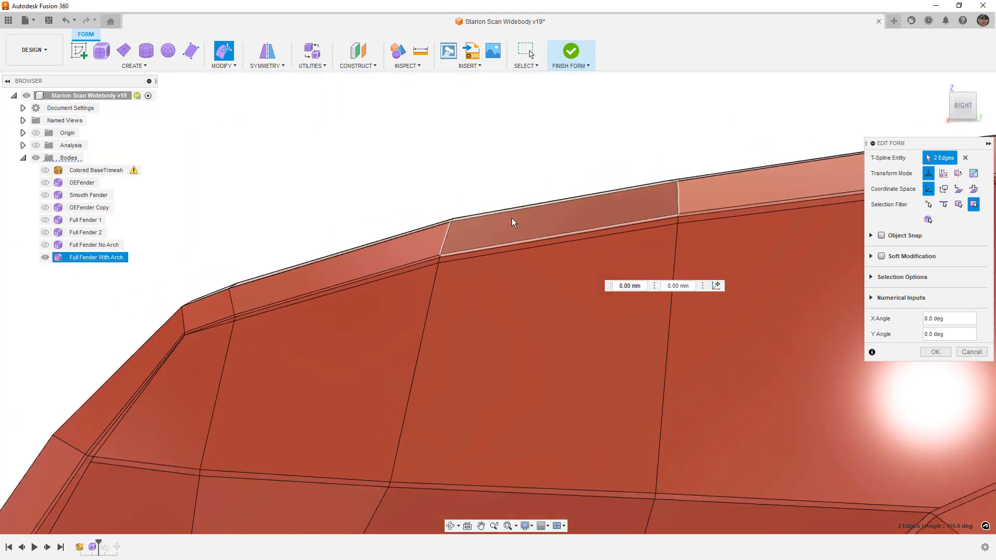
scroll(555, 340, up, 5)
drag(563, 336, 561, 352)
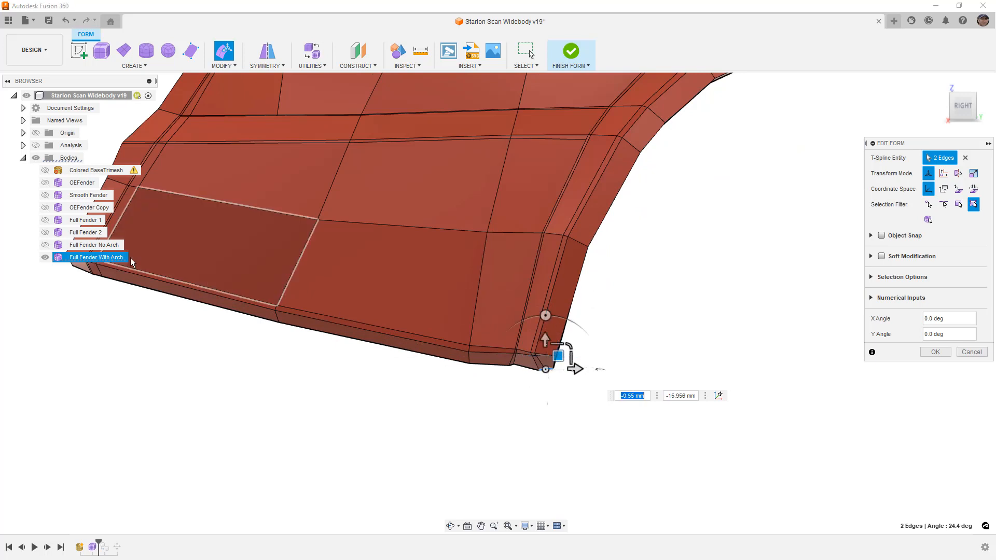
Show the Colored BaseTrimesh scan and move the bottom vertex before the arch corner 0.38 mm and 4.559 mm towards the scan's body line.
click(45, 171)
scroll(548, 375, up, 3)
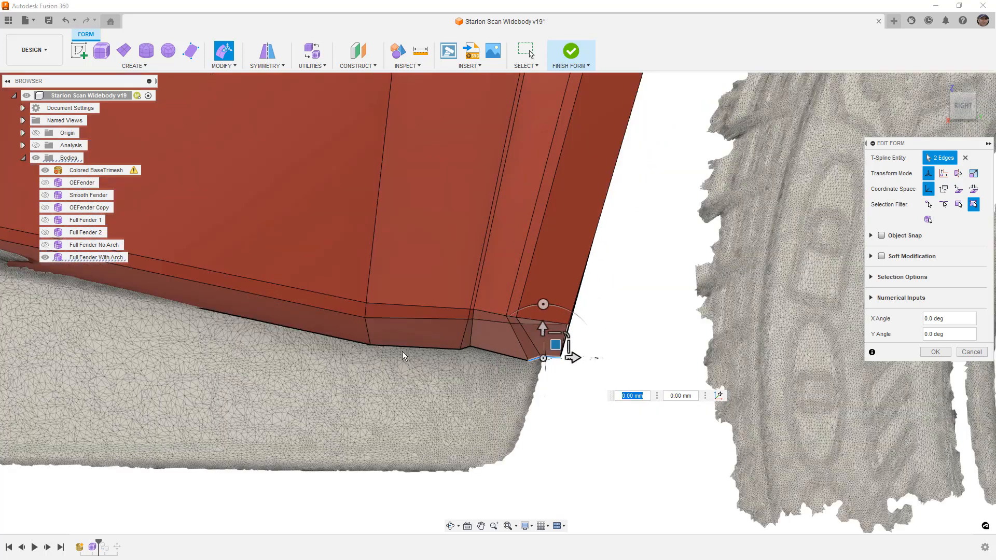
click(474, 345)
scroll(472, 346, up, 2)
mouse_move(477, 337)
mouse_down()
mouse_move(460, 340)
mouse_move(467, 328)
mouse_up()
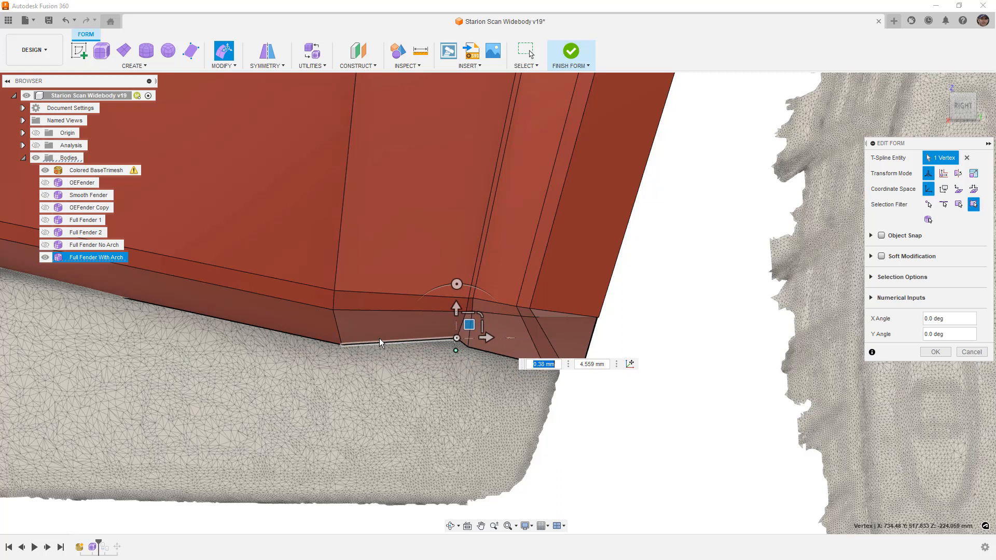
Raise the next bottom vertex towards the front to the scan line, and move the support line's bottom vertex about -0.947 mm and 2.65 mm.
click(342, 343)
mouse_move(352, 331)
mouse_down()
mouse_move(353, 307)
mouse_move(347, 316)
mouse_up()
click(562, 401)
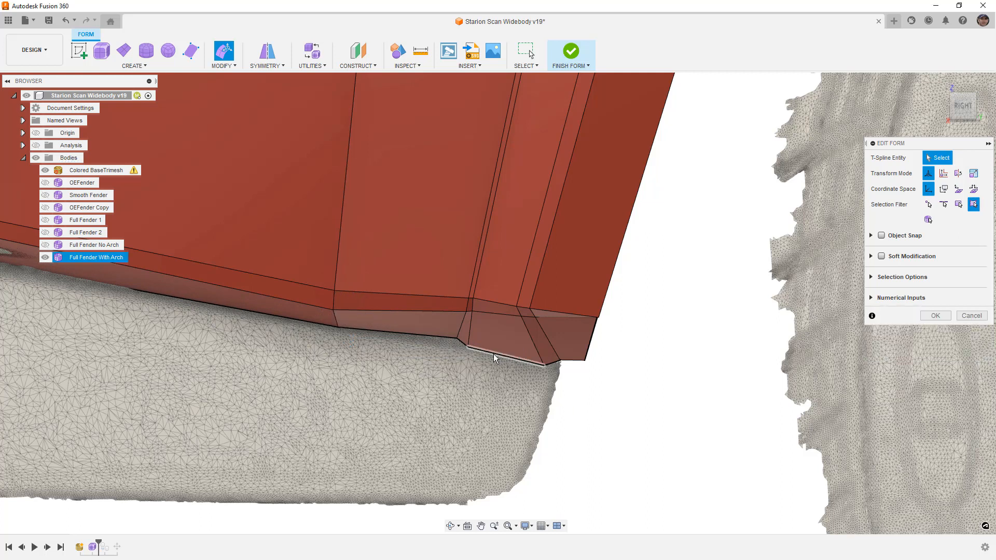
click(468, 345)
mouse_move(471, 339)
mouse_down()
mouse_move(484, 327)
mouse_move(476, 329)
mouse_up()
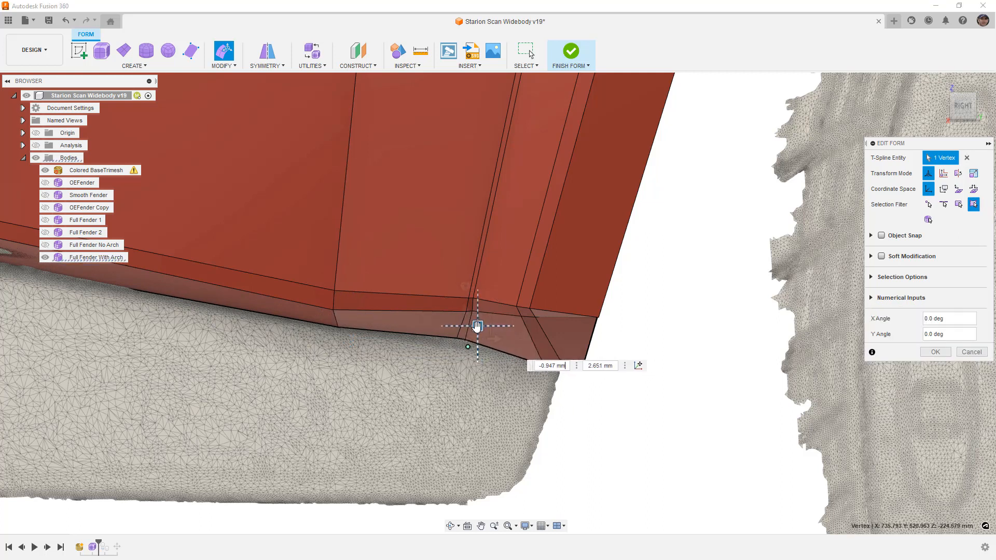
click(552, 377)
Align the two bottom vertices nearest the arch with the scan line, moving them about -2.281 and 4.943 mm, and -3.019 and 2.264 mm.
click(543, 365)
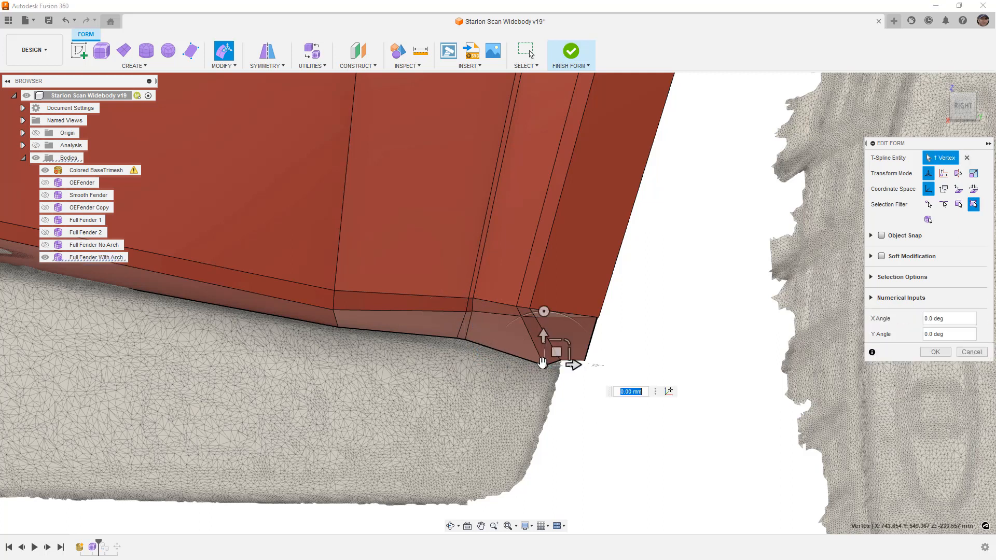
scroll(543, 365, up, 4)
drag(555, 351, 543, 325)
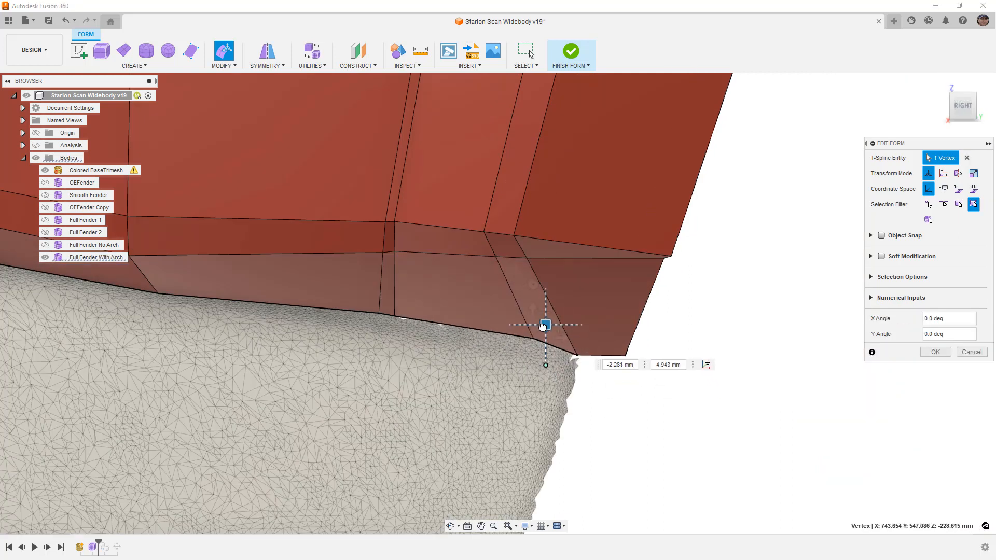
click(576, 357)
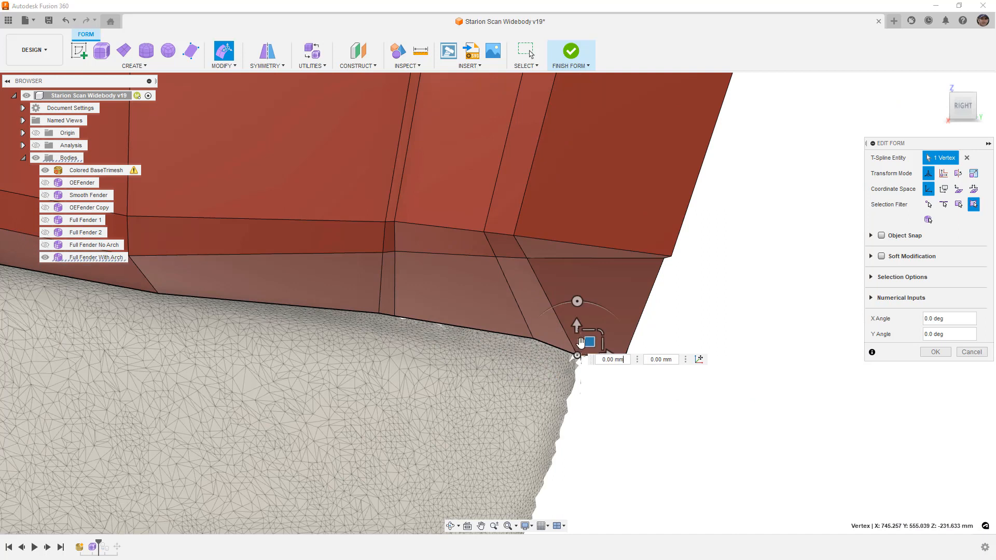
drag(581, 341, 570, 333)
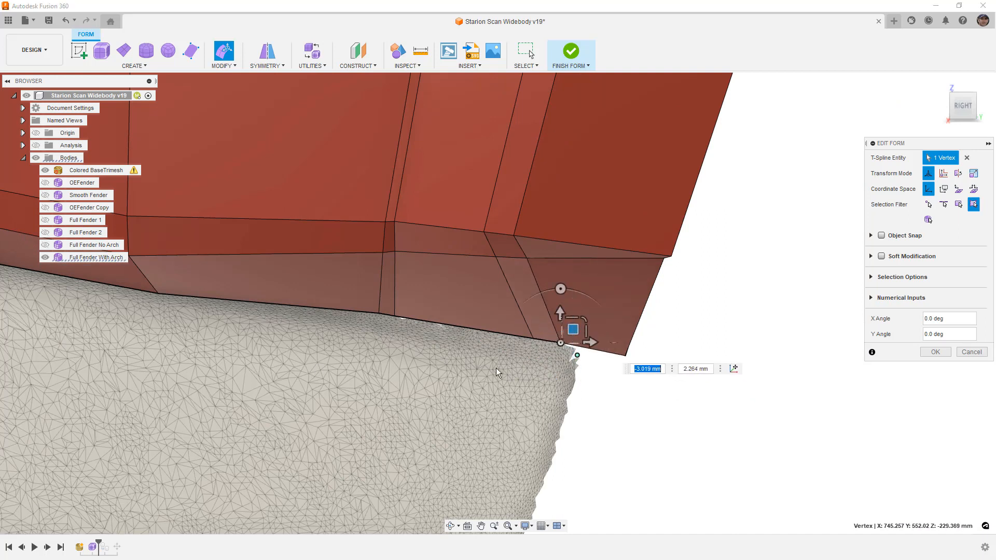
Move the vertex at the arch-side end of the lower fold line -0.074 mm and -1.70 mm in plane.
click(625, 356)
click(664, 258)
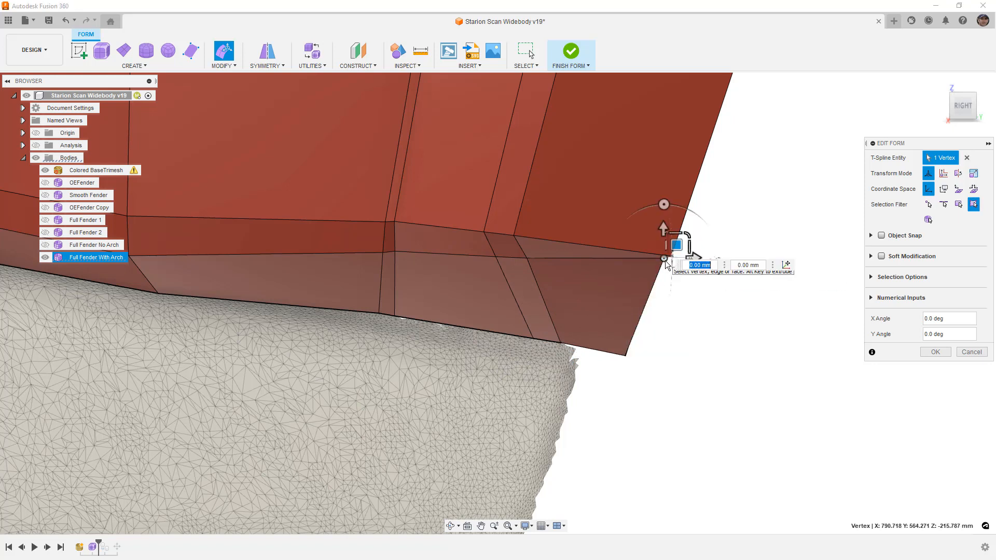
drag(676, 246, 676, 259)
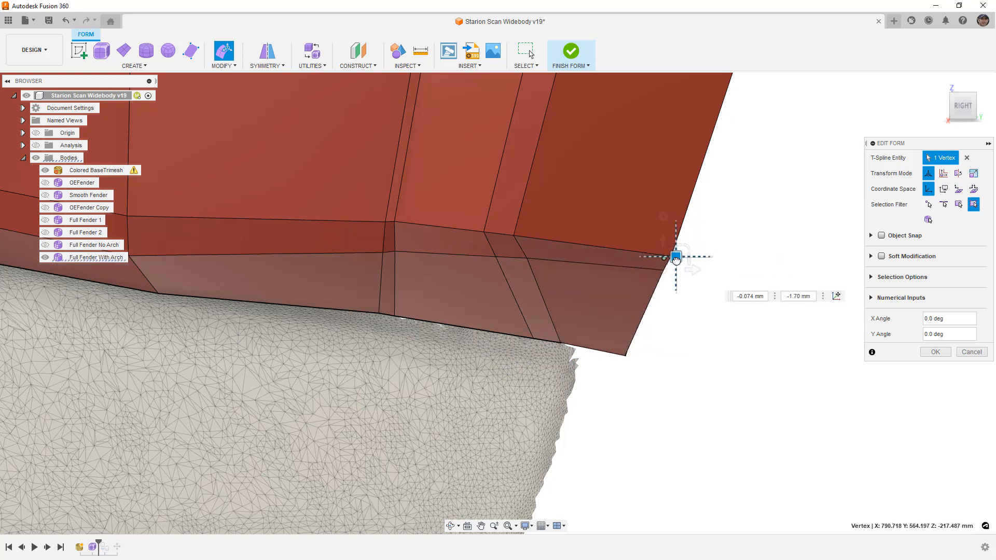
Move the short edge in the lower fold band, at the first vertical line before the arch corner, 0.815 mm and 3.689 mm in plane.
scroll(648, 328, down, 3)
scroll(548, 298, up, 5)
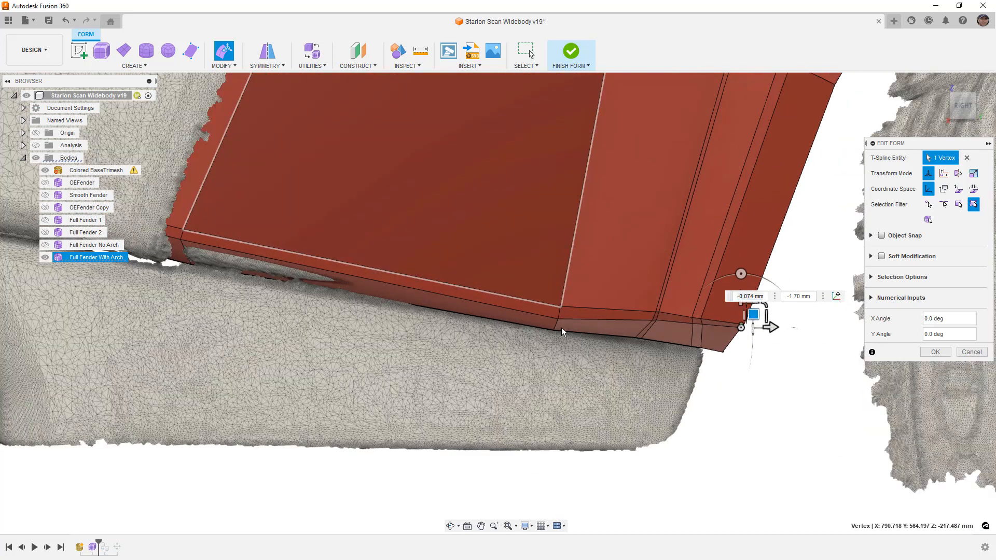
click(558, 319)
drag(568, 305, 569, 304)
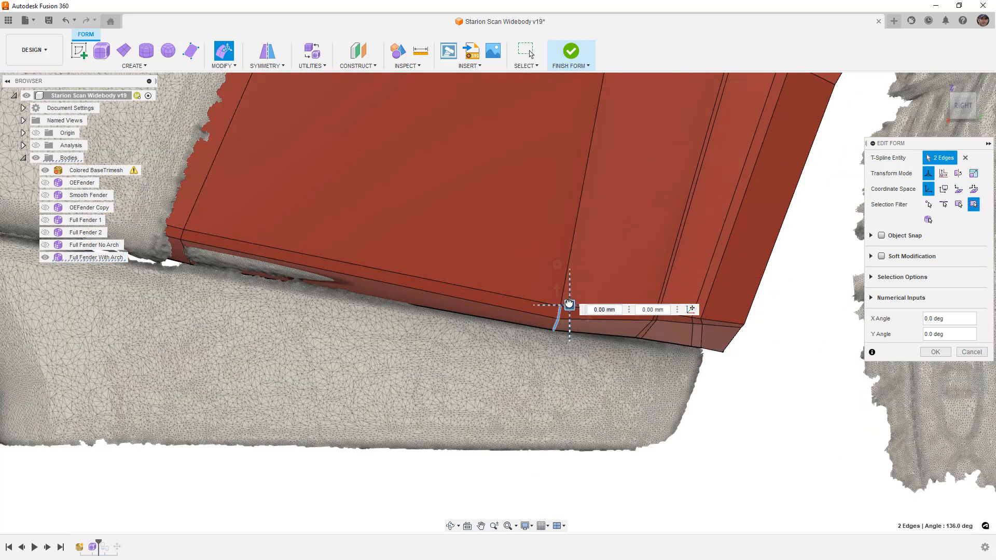
click(558, 315)
scroll(559, 312, up, 4)
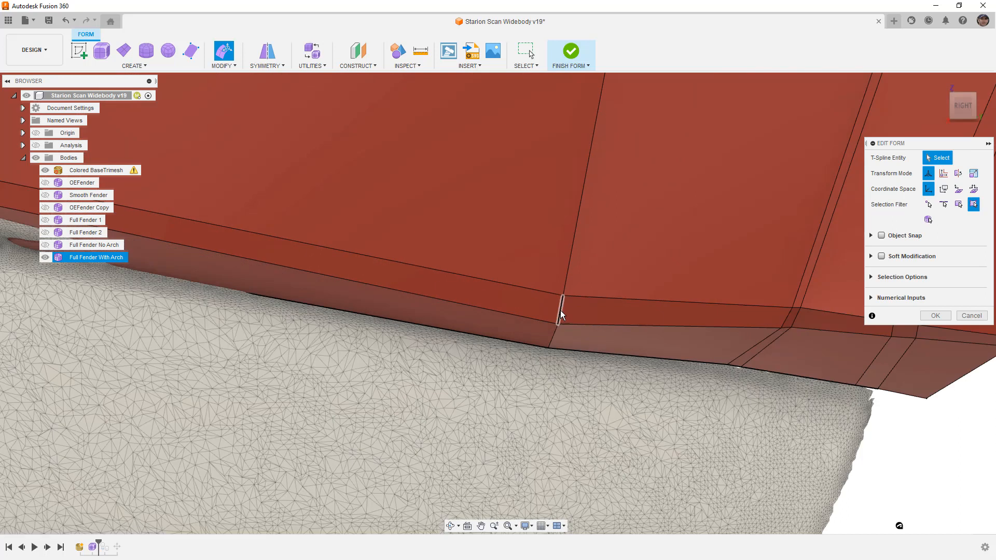
drag(573, 288, 578, 281)
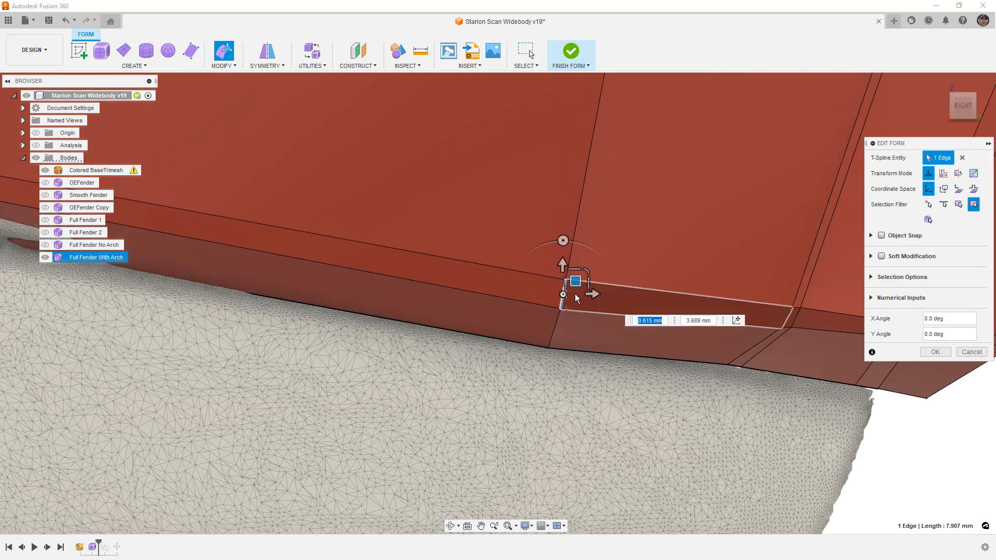
Adjust the lower fold line by moving its support line vertex -0.061 mm and 0.243 mm, and the vertex nearer the arch -0.737 mm.
scroll(577, 296, down, 5)
scroll(679, 306, up, 5)
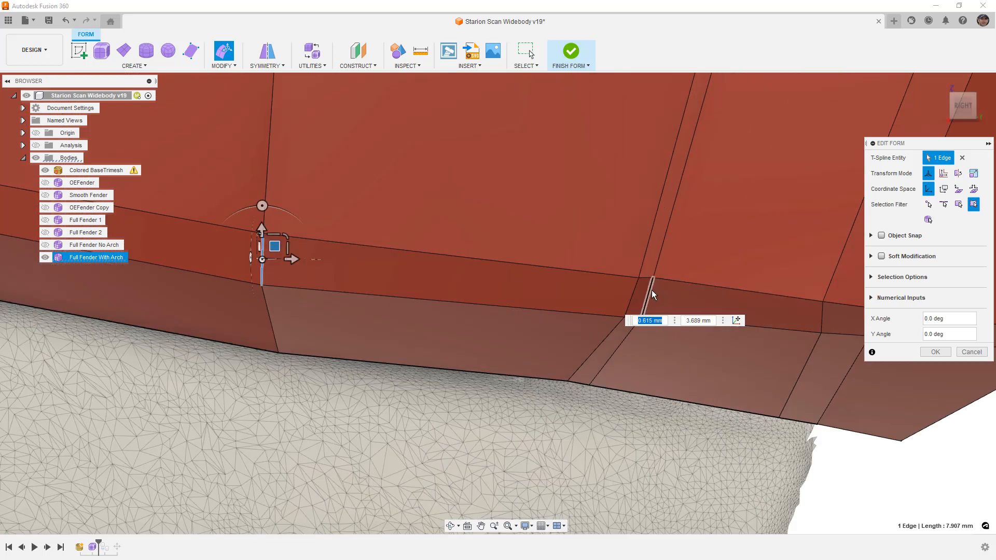
click(651, 294)
drag(659, 285, 631, 304)
click(624, 317)
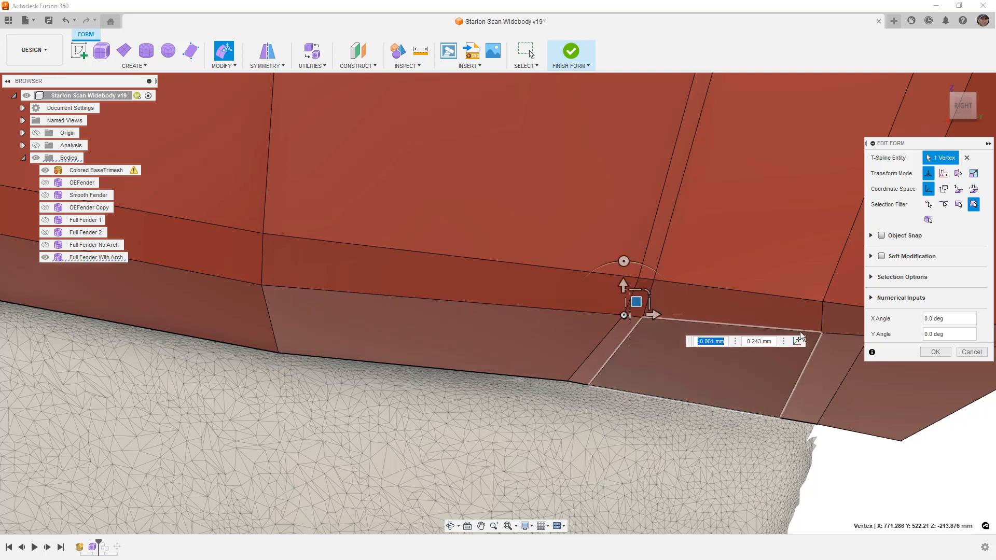
click(831, 320)
drag(831, 320, 826, 322)
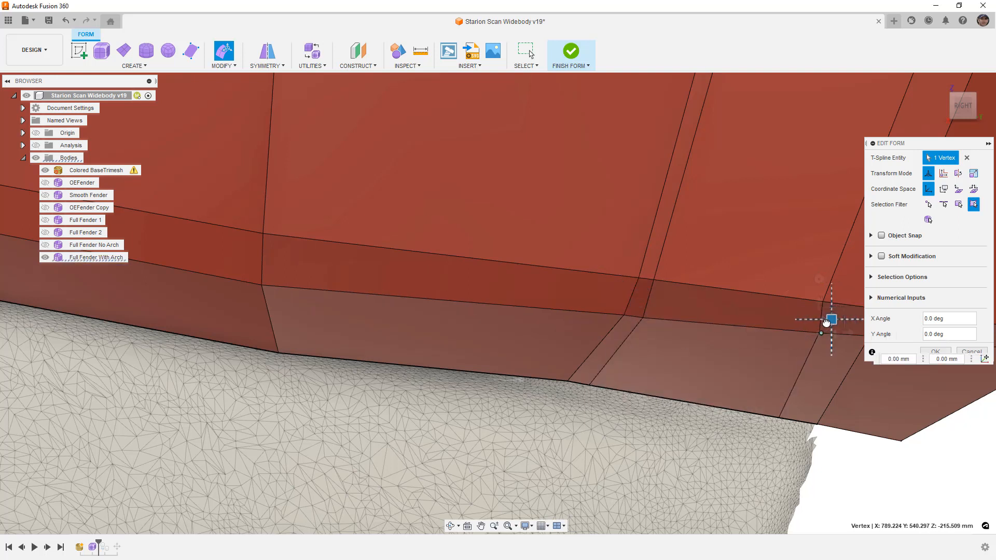
Examine the fender's lower edge against the scan in control frame display with the shaded visual style without edges.
scroll(664, 326, down, 6)
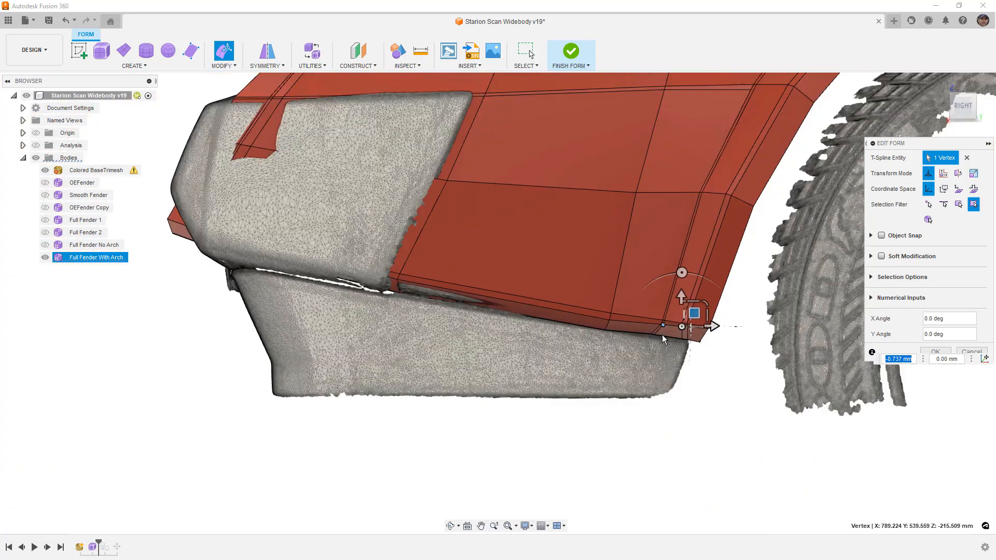
click(648, 396)
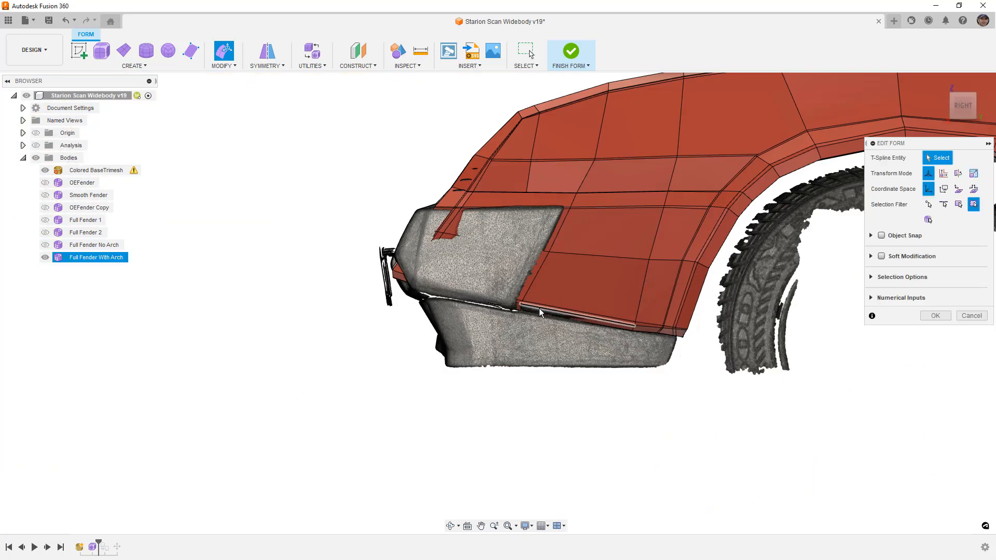
click(562, 300)
click(596, 303)
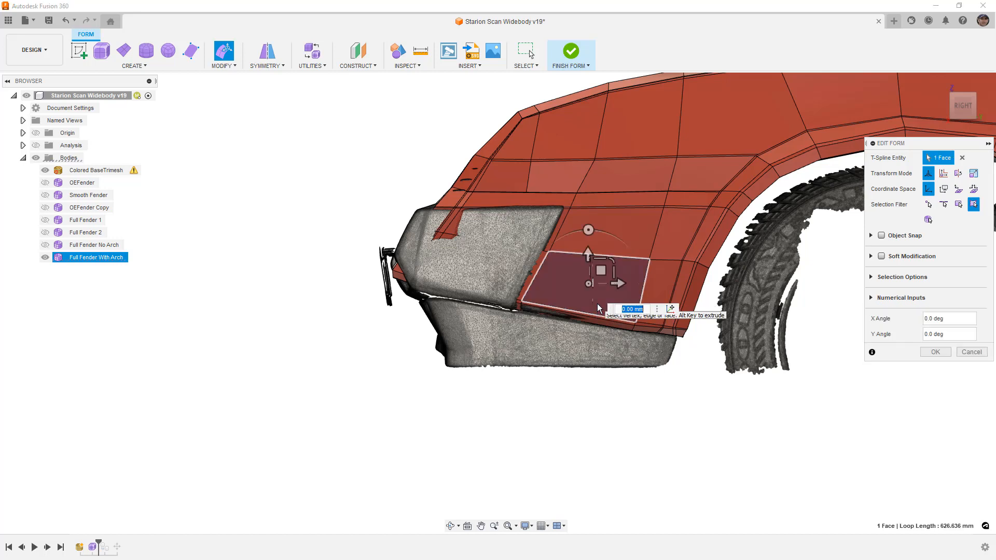
key(alt+2)
click(688, 400)
key(ctrl+4)
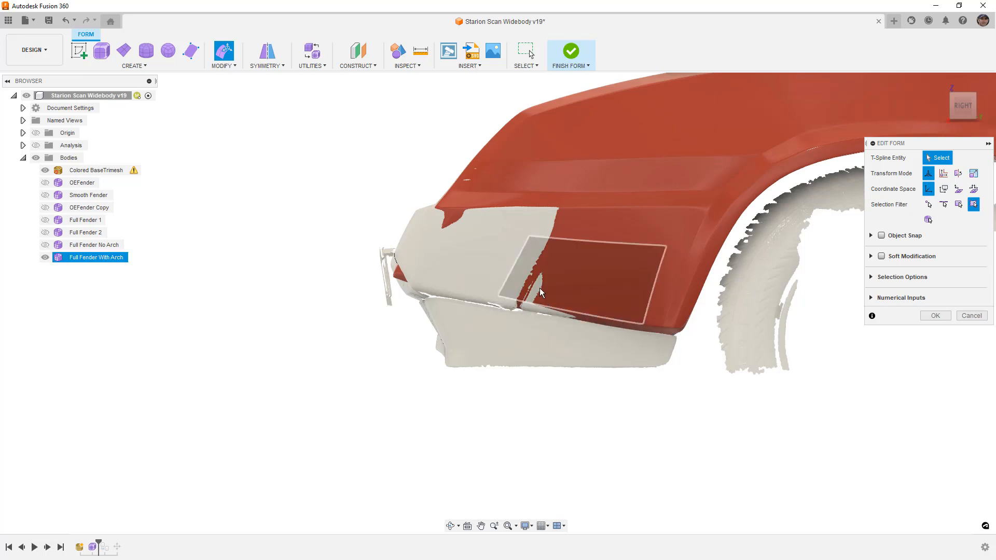
scroll(536, 297, up, 4)
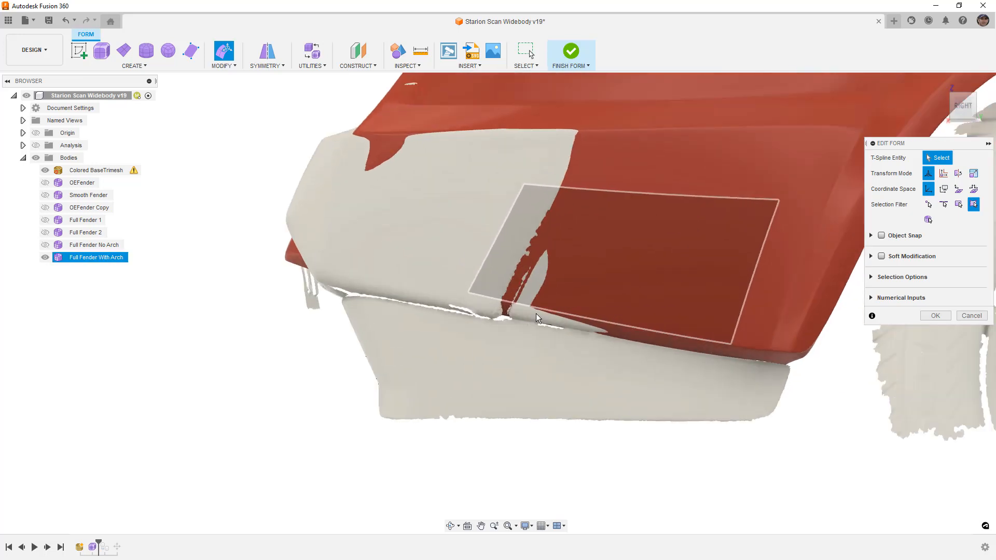
Examine the fender's lower front corner and the bottom edge behind the wheel arch against the scan.
shift+middle_drag(527, 345, 611, 319)
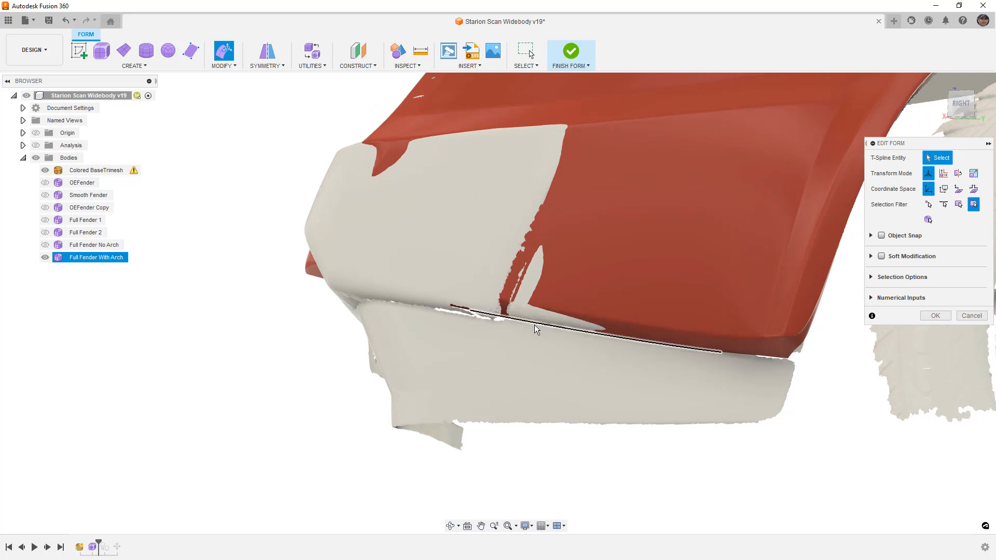
scroll(534, 327, down, 5)
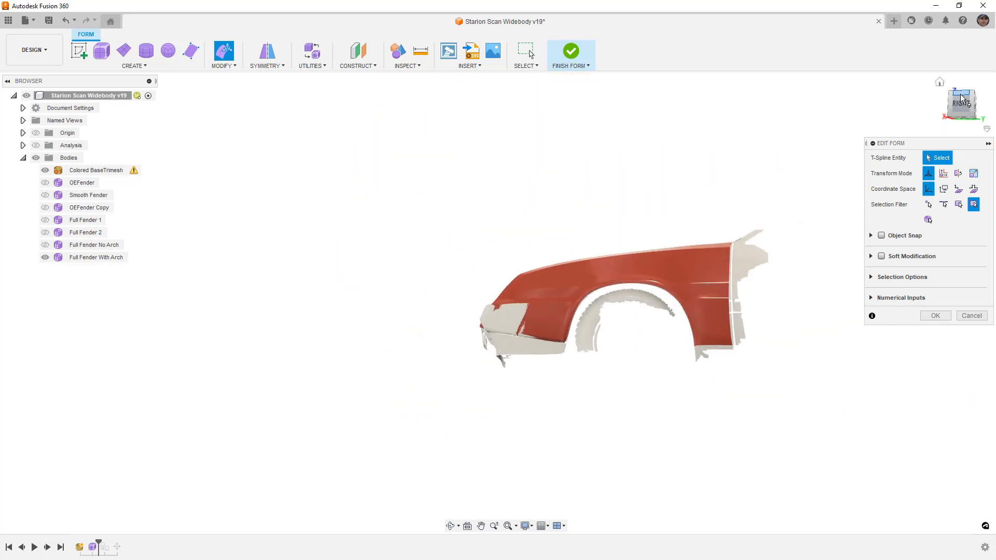
click(961, 105)
scroll(723, 366, up, 2)
click(732, 352)
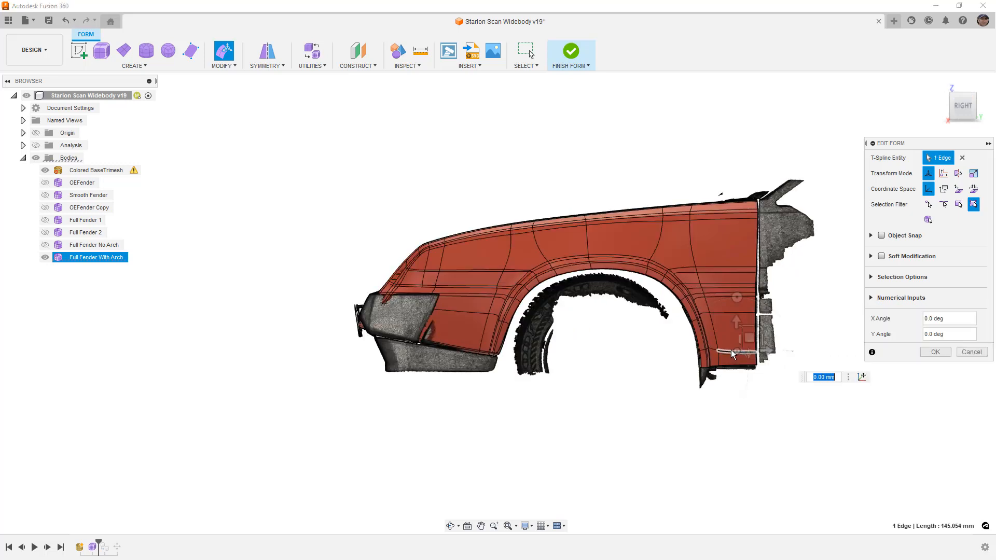
click(728, 384)
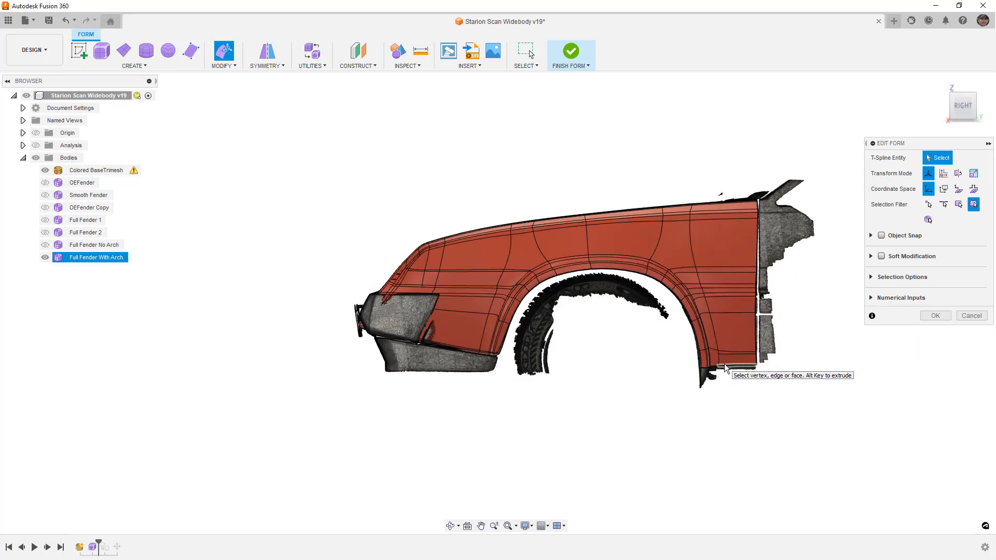
scroll(728, 369, up, 2)
shift+middle_drag(731, 370, 605, 386)
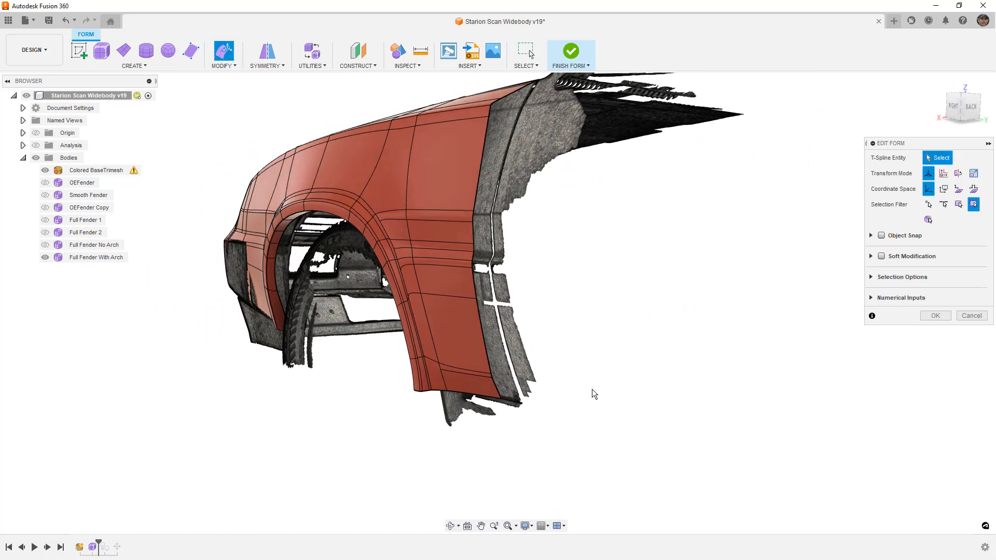
scroll(463, 397, up, 2)
click(473, 381)
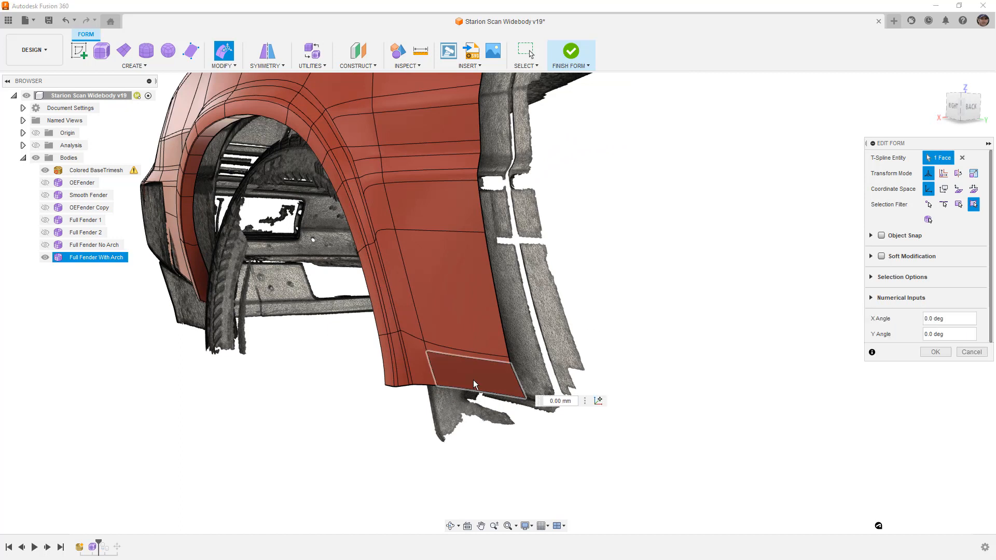
shift+middle_drag(471, 422, 521, 350)
scroll(520, 349, up, 2)
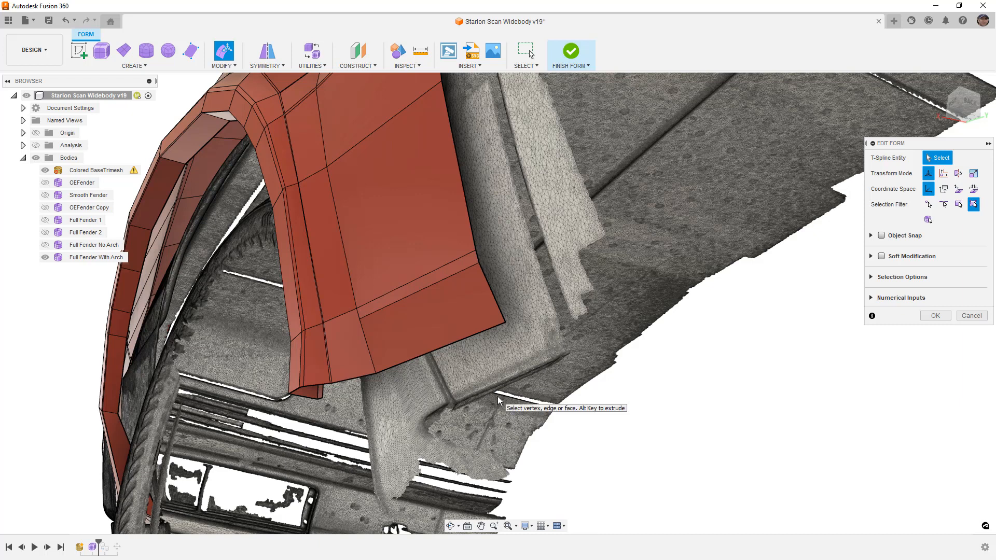
shift+middle_drag(497, 396, 451, 366)
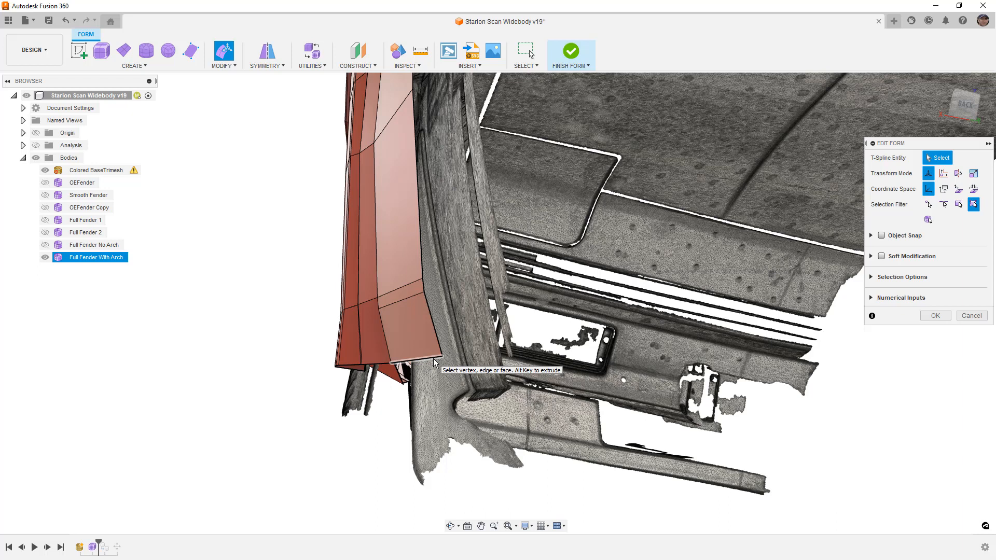
Flatten the fender's bottom edge loop behind the wheel arch by scaling it vertically in the right view.
double_click(433, 362)
shift+middle_drag(422, 388, 445, 389)
click(956, 104)
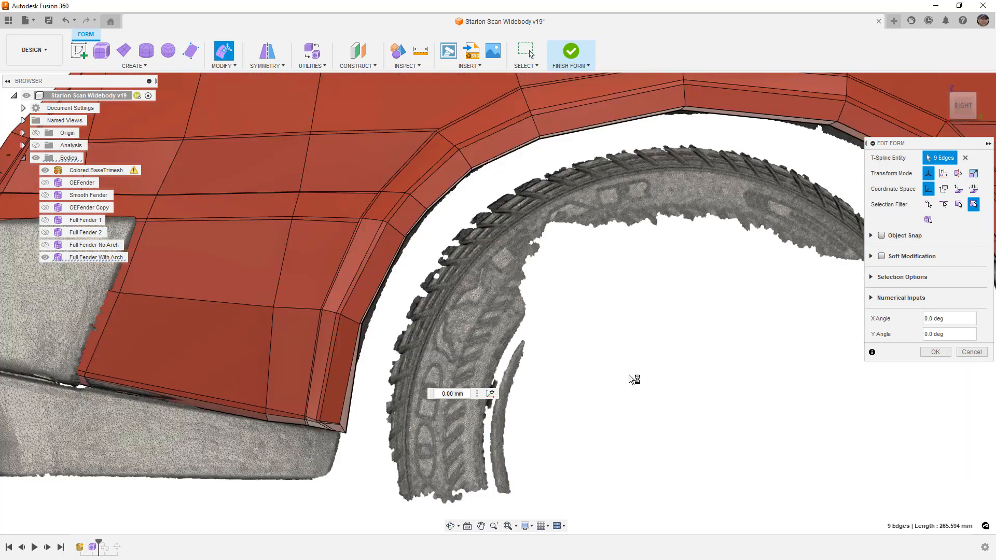
middle_drag(629, 409, 650, 384)
scroll(580, 314, up, 3)
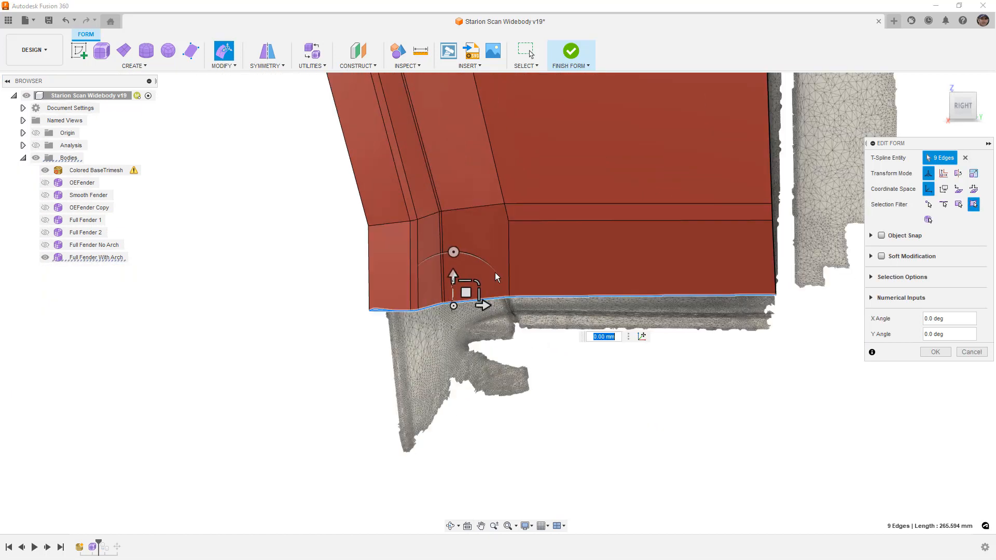
drag(465, 280, 455, 332)
Move the rear bottom edge loop 3.978 mm and -5.835 mm in plane, and pull its rear corner vertex forward.
drag(466, 294, 473, 305)
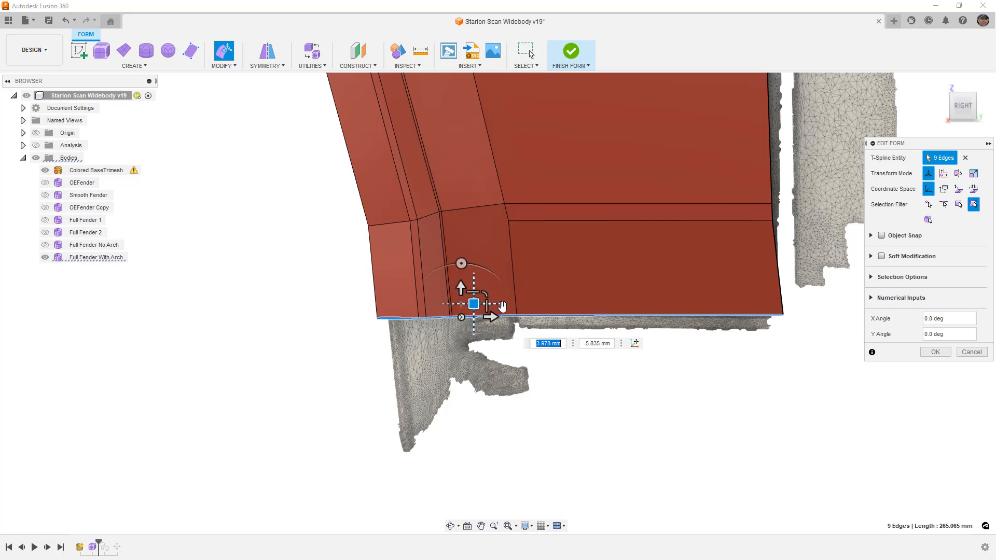
click(782, 315)
drag(793, 300, 783, 304)
Extrude the six bottom edges behind the wheel arch -40 mm inward toward the body to form a return flange.
click(748, 315)
shift+click(496, 317)
shift+middle_drag(496, 317, 488, 269)
scroll(446, 244, up, 3)
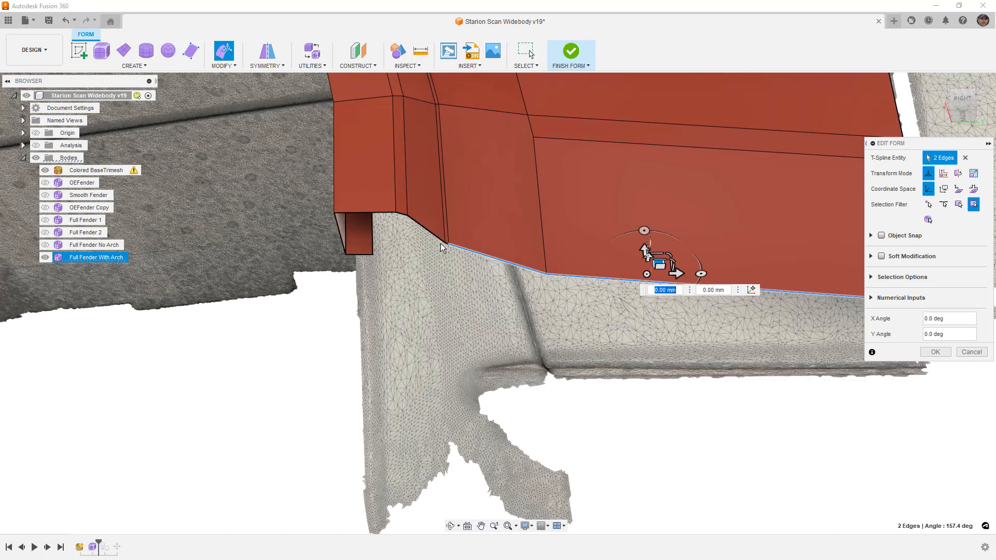
scroll(443, 244, up, 5)
shift+click(446, 239)
shift+click(446, 234)
scroll(399, 229, down, 5)
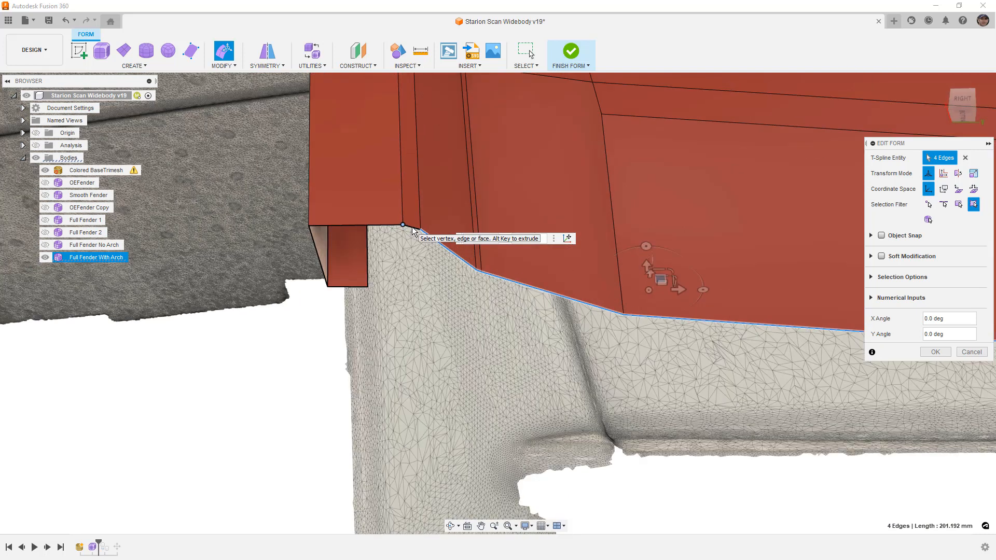
shift+click(411, 228)
scroll(394, 226, up, 2)
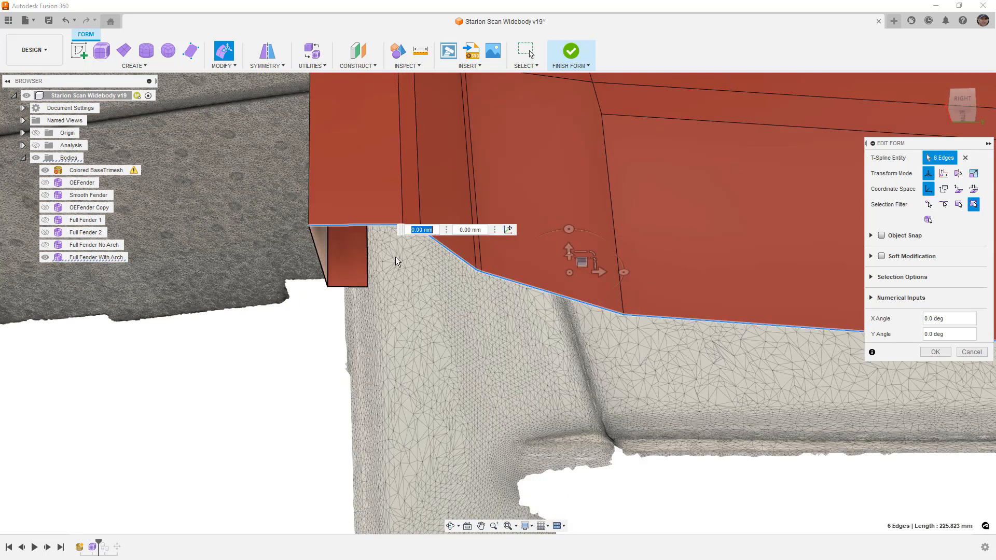
shift+middle_drag(434, 296, 387, 301)
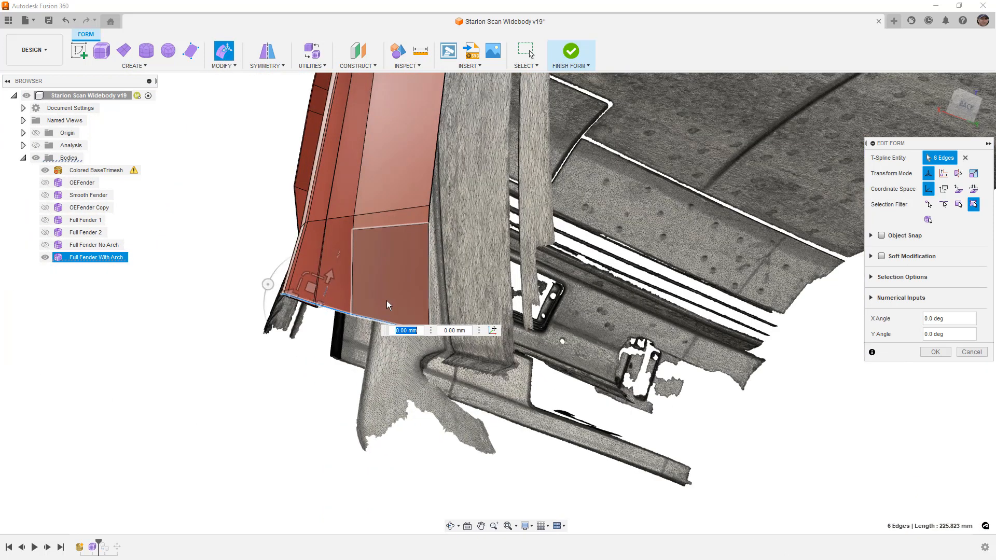
drag(302, 299, 344, 318)
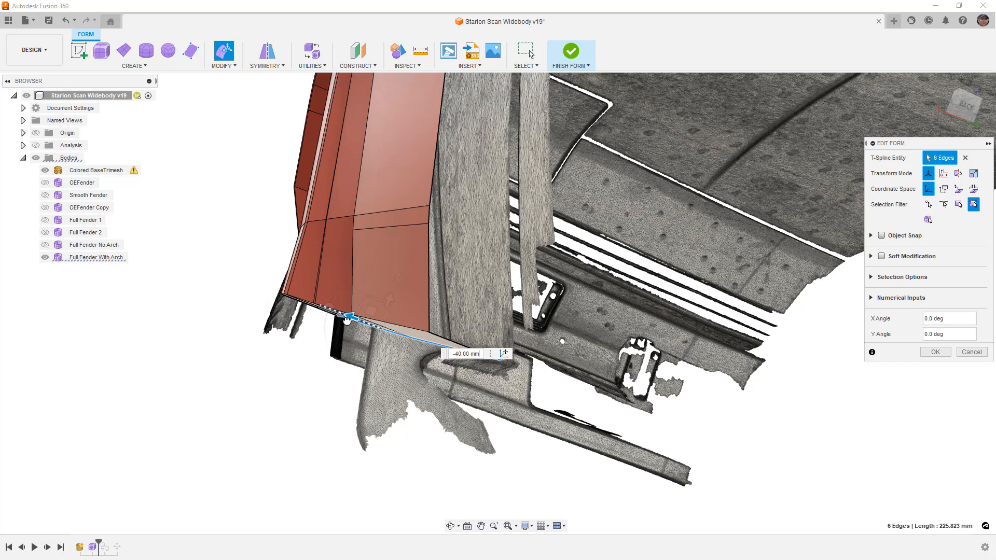
Flatten the return flange's inner edges by scaling them to 0.177 about a pivot on the rear corner vertex.
shift+middle_drag(384, 354, 482, 329)
click(564, 340)
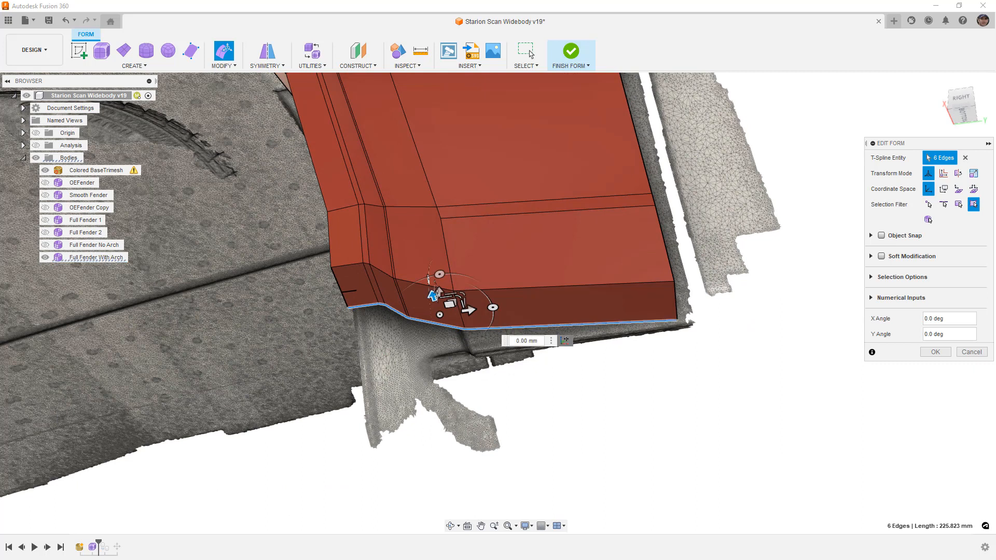
click(676, 321)
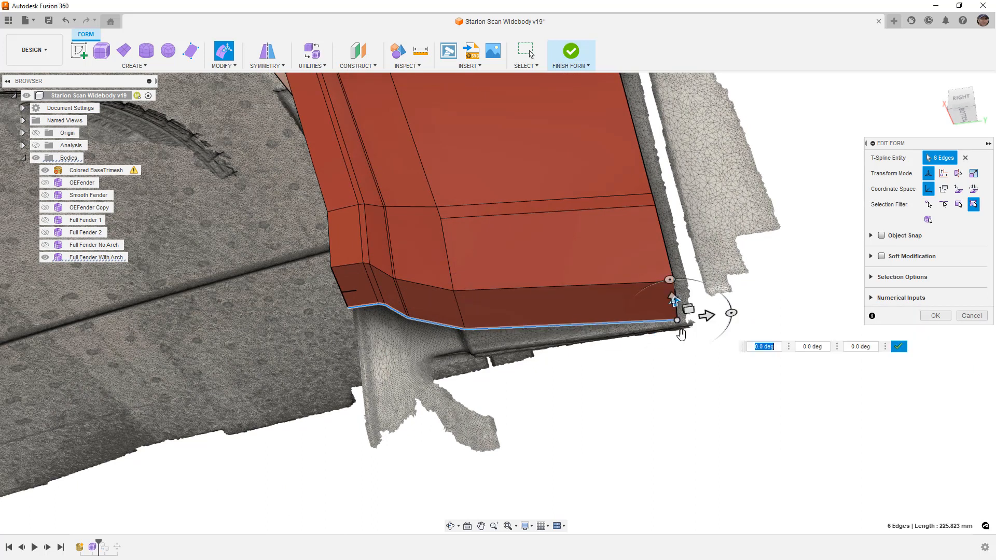
click(947, 346)
drag(692, 303, 710, 347)
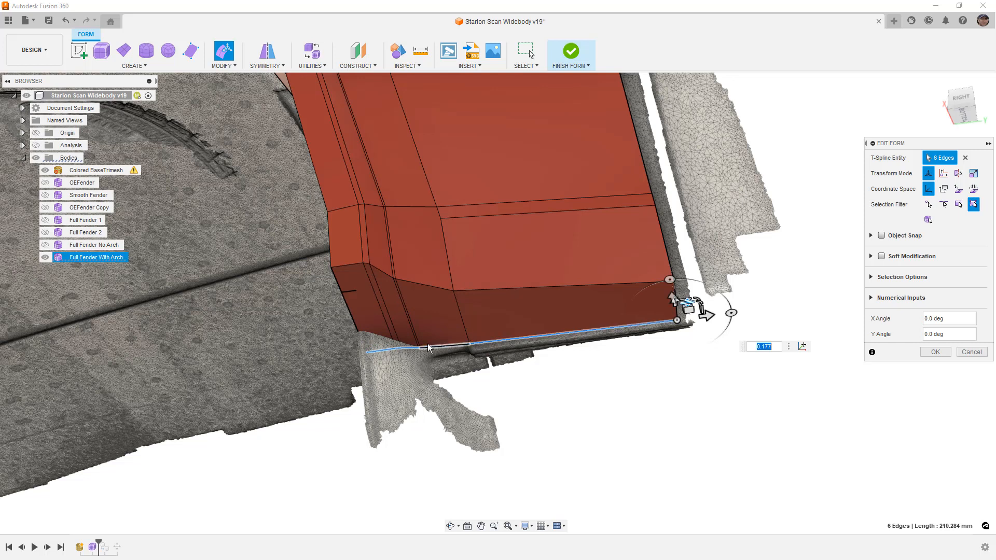
shift+middle_drag(423, 342, 235, 133)
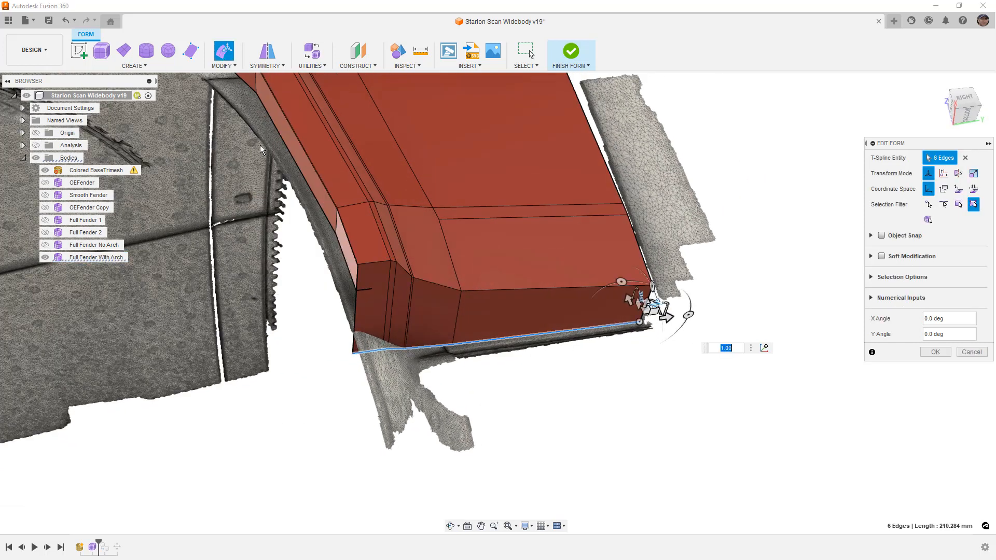
Move the two vertices at the lower inner end of the arch lip -60 mm vertically to meet the return flange.
click(364, 290)
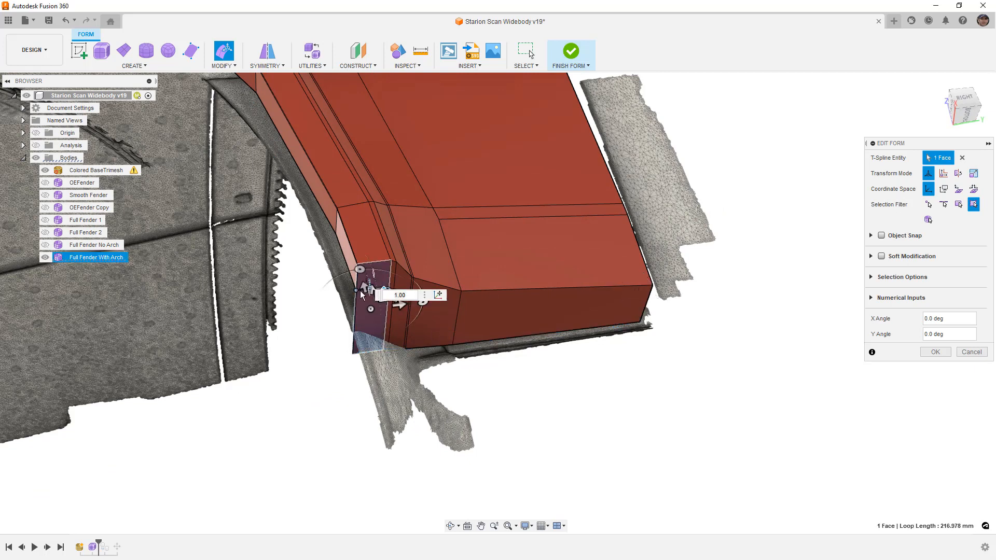
click(359, 292)
shift+click(371, 289)
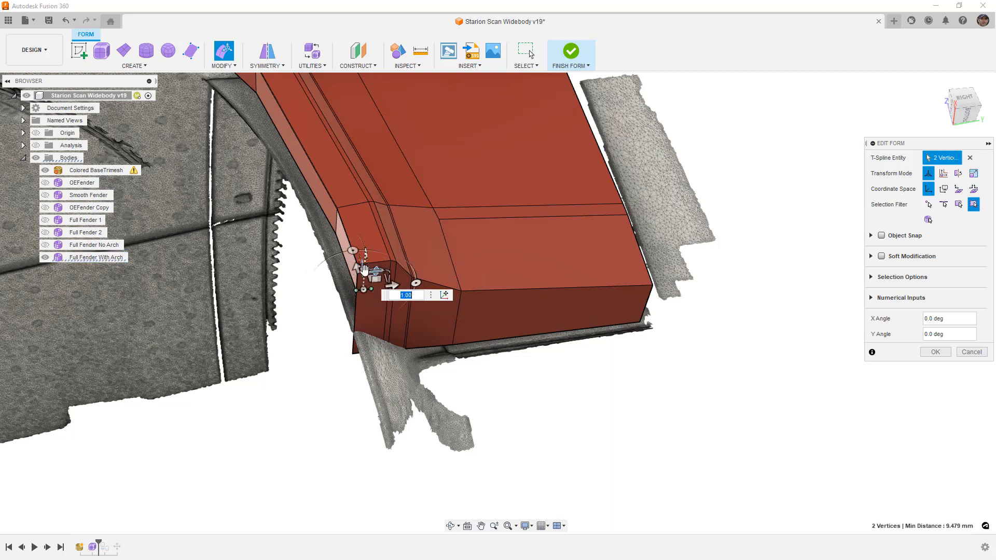
drag(359, 272, 362, 333)
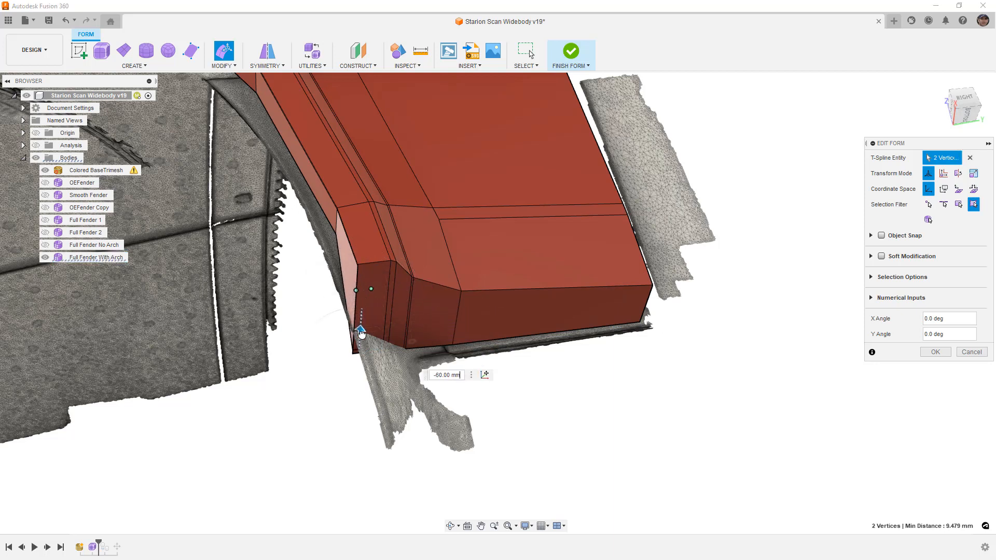
shift+middle_drag(360, 336, 374, 330)
shift+middle_drag(396, 294, 396, 288)
scroll(417, 337, up, 5)
shift+middle_drag(459, 298, 541, 298)
click(935, 353)
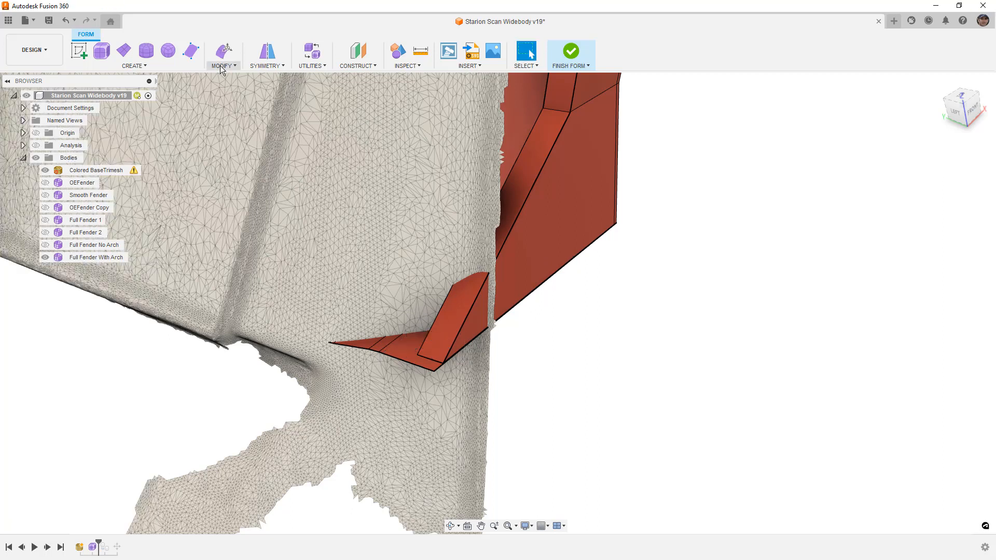
Weld the arch lip's two lower inner vertices to the adjacent return flange vertices in vertex-to-vertex mode.
click(222, 66)
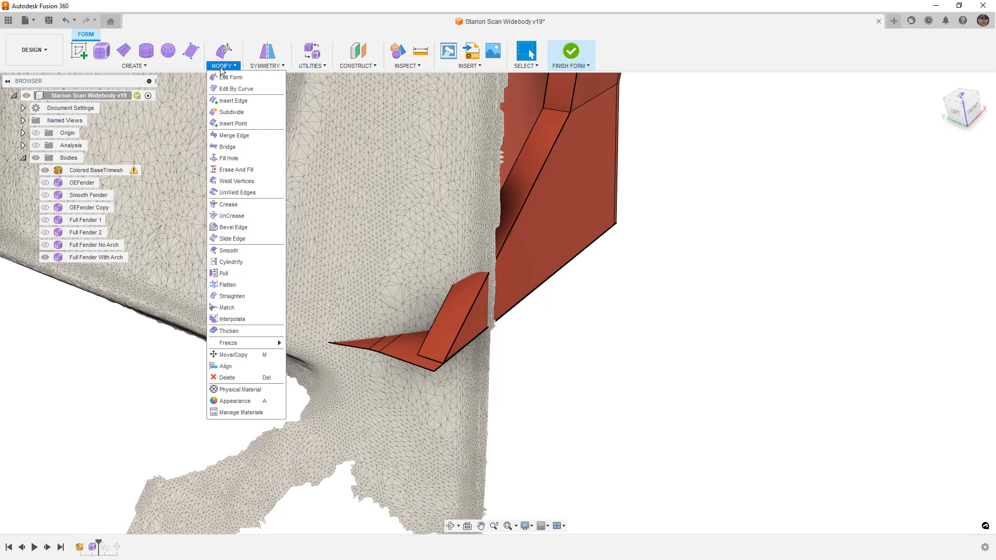
click(237, 181)
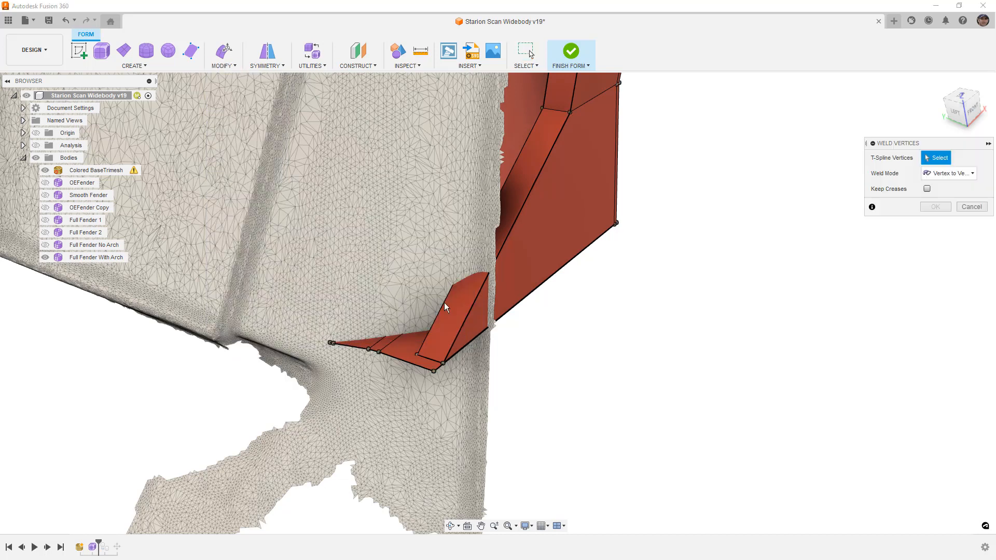
click(442, 363)
click(434, 371)
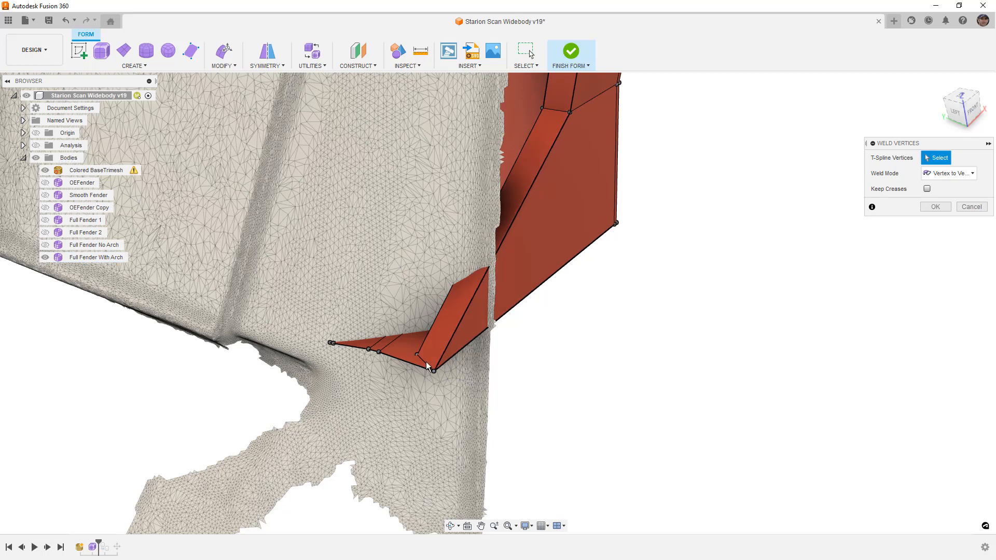
click(417, 354)
click(378, 352)
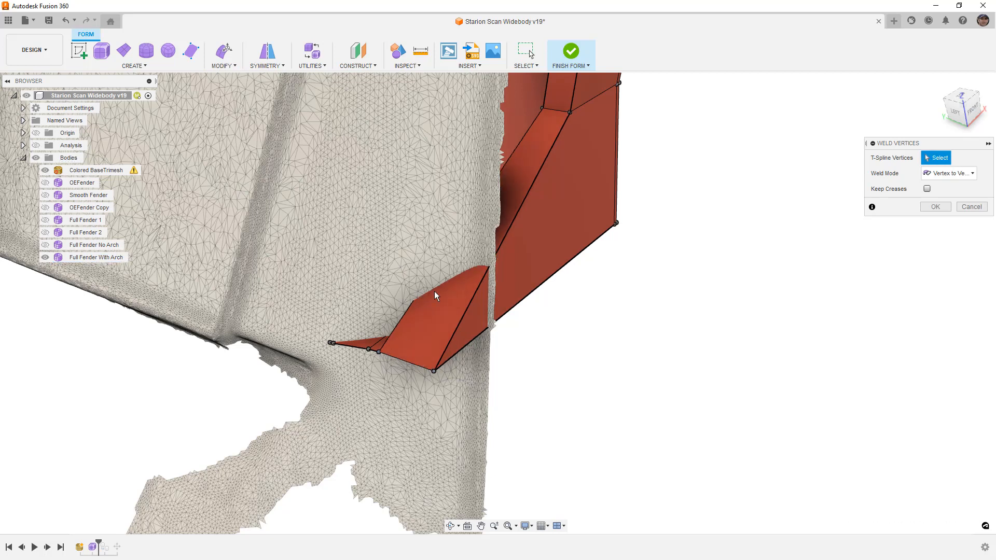
scroll(465, 277, down, 2)
scroll(468, 275, down, 2)
shift+middle_drag(475, 268, 460, 263)
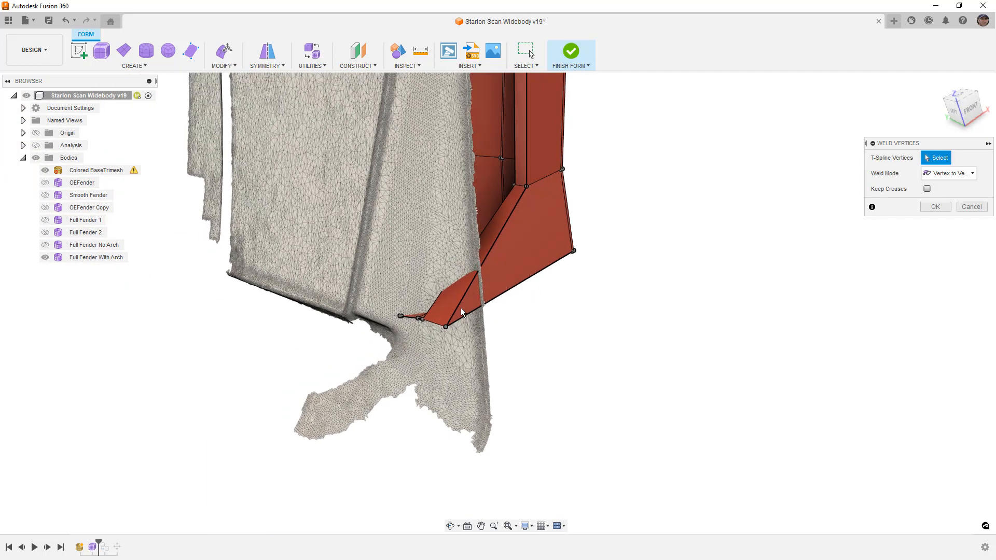
scroll(453, 321, up, 6)
scroll(412, 354, up, 2)
scroll(411, 356, down, 6)
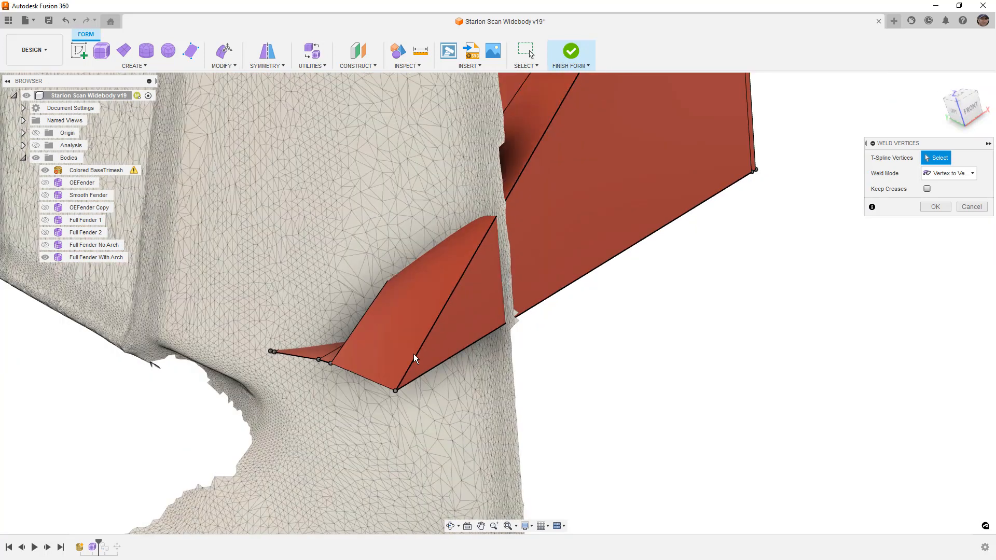
shift+middle_drag(417, 351, 328, 341)
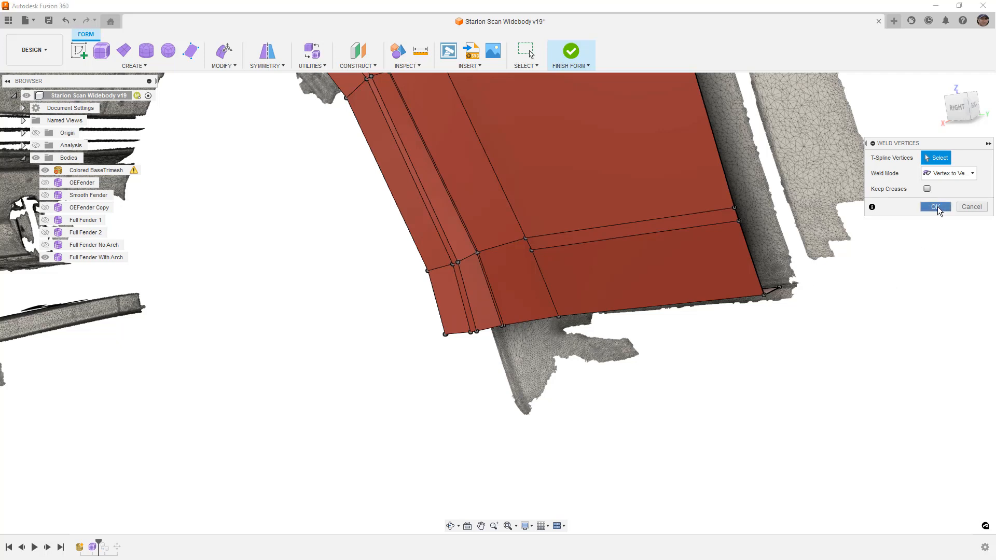
click(936, 206)
Preview the lower rear fender in smooth display, then return to box display.
click(527, 282)
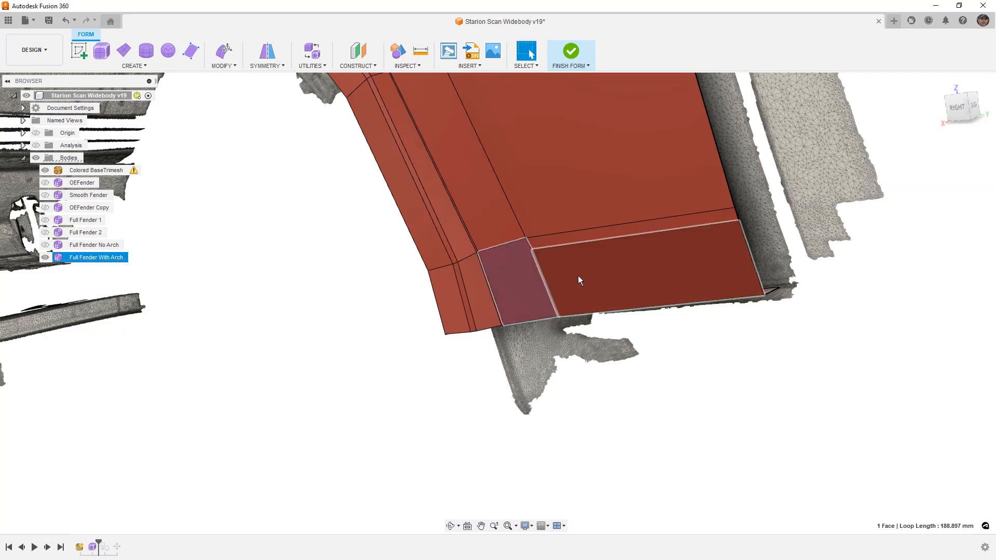
key(alt+3)
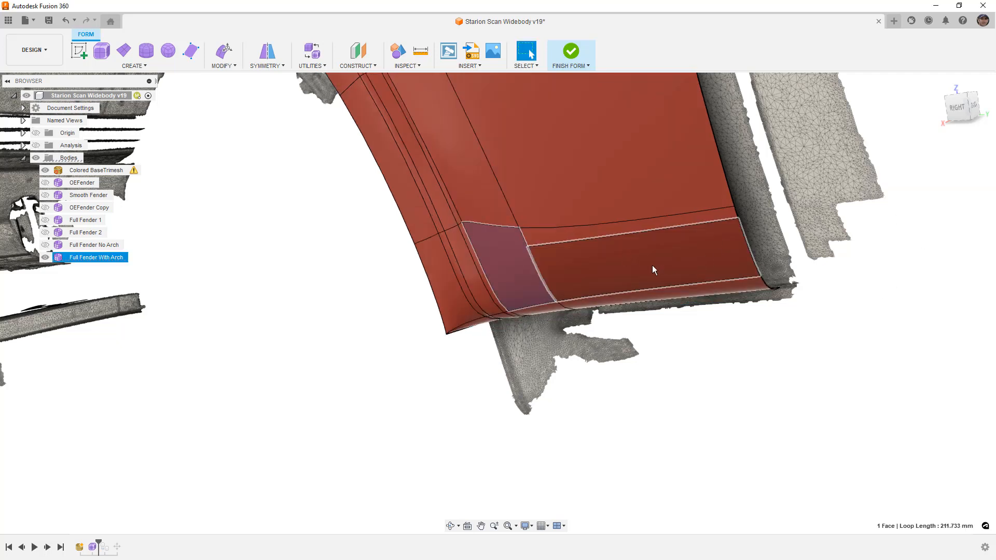
key(alt+1)
click(363, 270)
Insert points in Simple mode to continue the lower rear panel's horizontal edge across to the wheel arch crease.
click(229, 65)
click(236, 111)
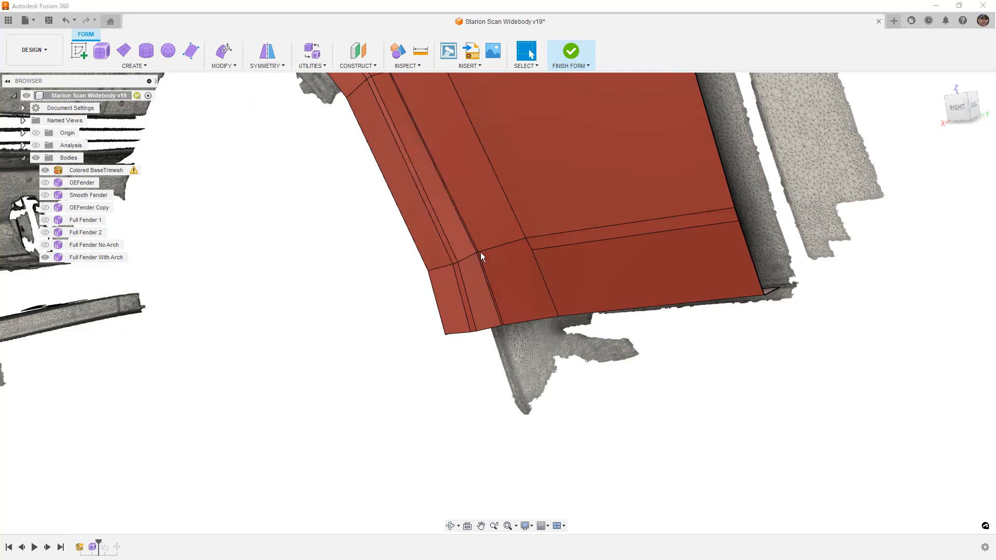
scroll(533, 250, up, 2)
click(533, 250)
scroll(464, 266, up, 3)
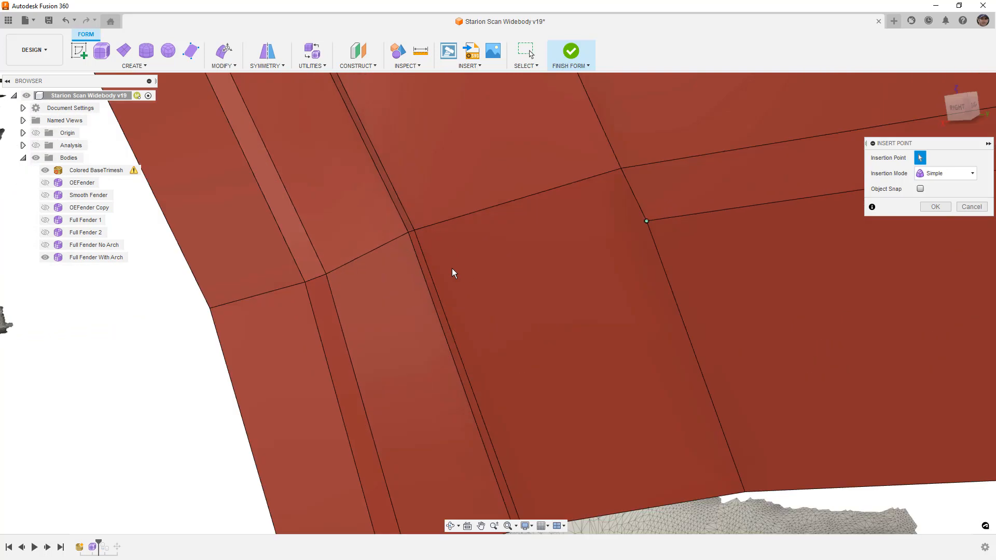
click(425, 278)
key(Return)
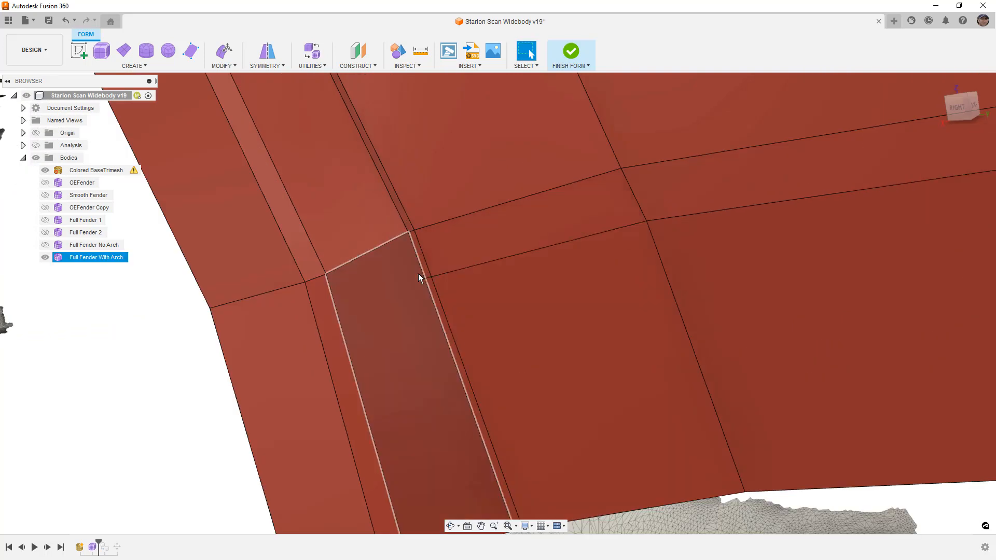
Bevel the six edges along the bottom of the rear fender with bevel location 0.10 and 1 segment.
scroll(419, 271, down, 4)
shift+middle_drag(419, 271, 477, 289)
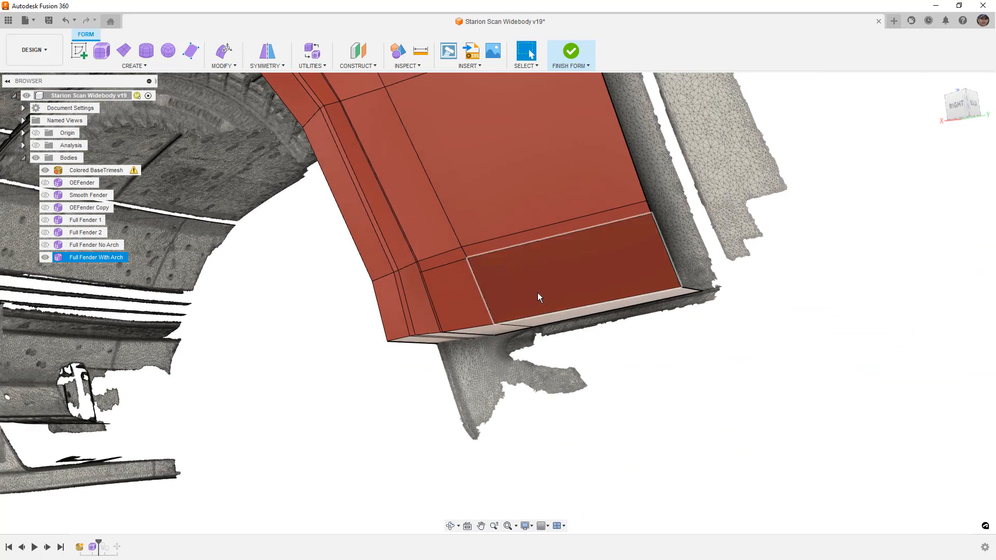
double_click(545, 318)
click(217, 65)
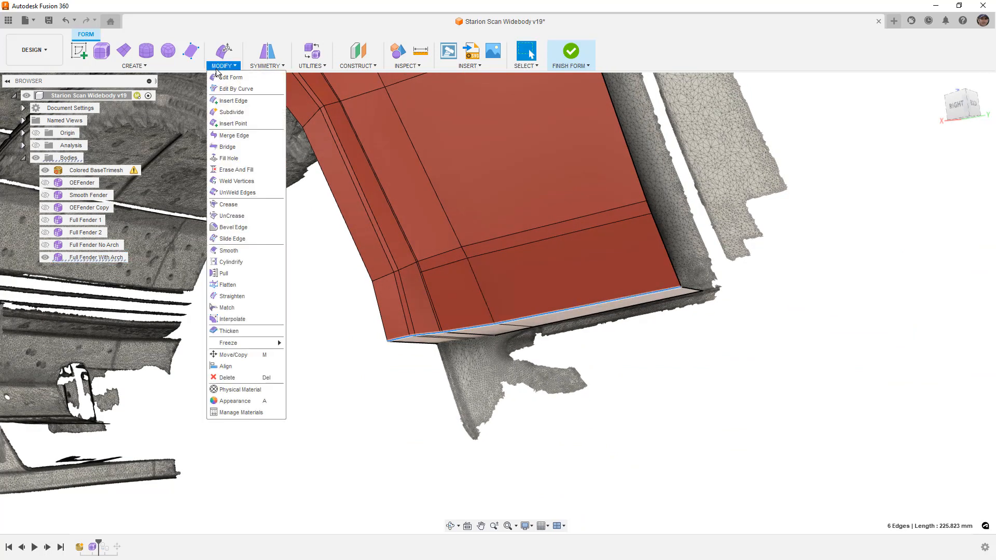
click(233, 227)
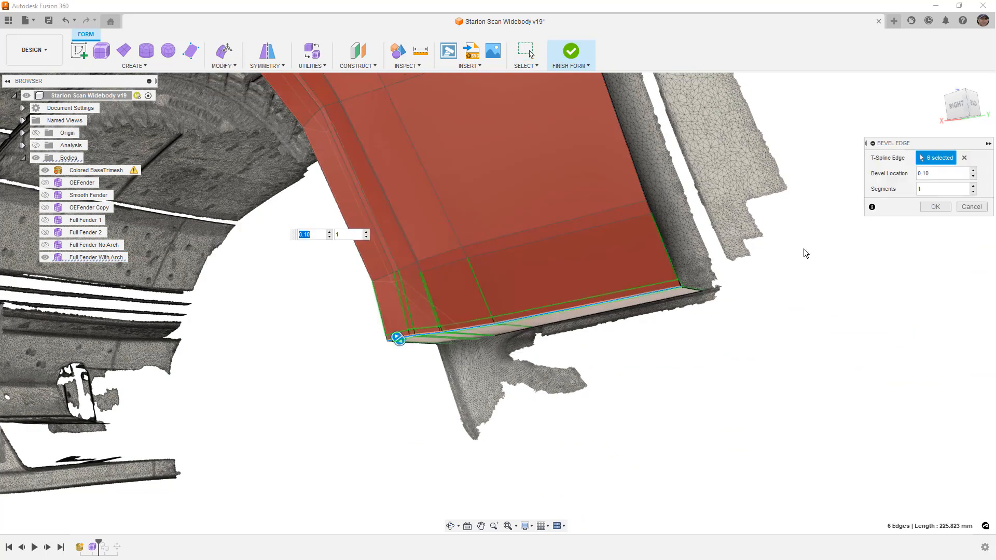
click(935, 207)
Examine the fender's surface flow in smooth display, with and without edges, from the side, front and rear.
scroll(667, 225, down, 5)
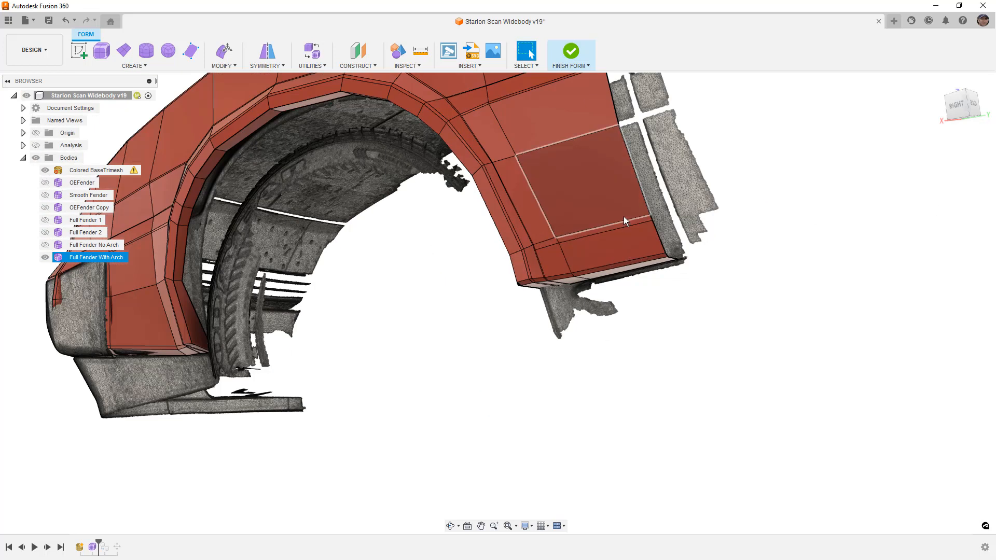
key(ctrl+3)
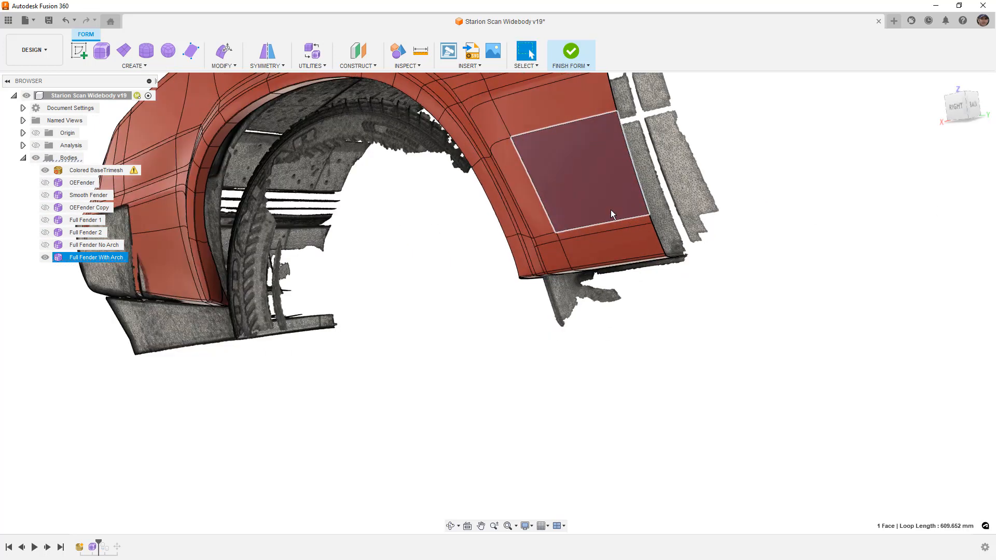
scroll(670, 230, down, 4)
key(ctrl+4)
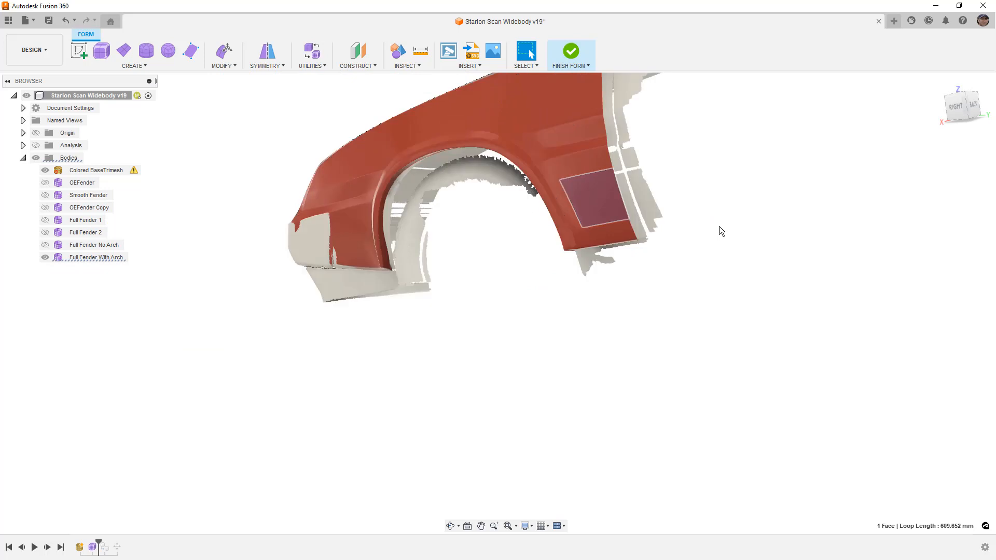
click(953, 113)
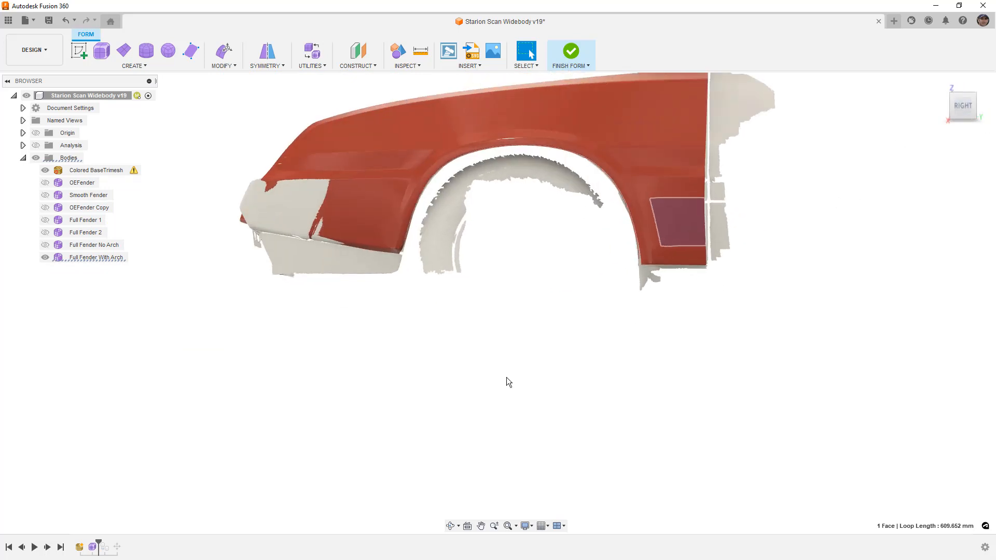
scroll(495, 345, down, 2)
shift+middle_drag(475, 294, 549, 300)
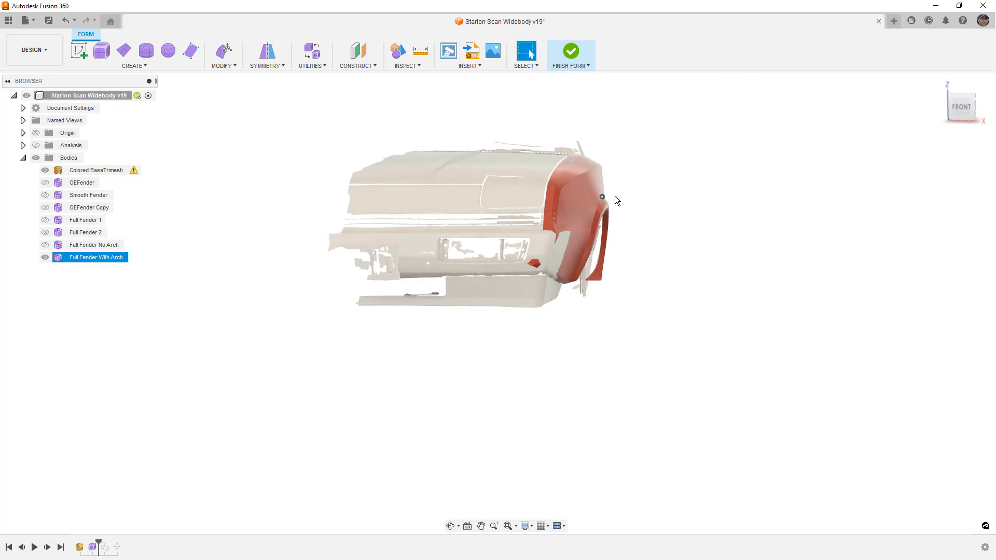
scroll(614, 195, up, 10)
shift+middle_drag(710, 161, 554, 153)
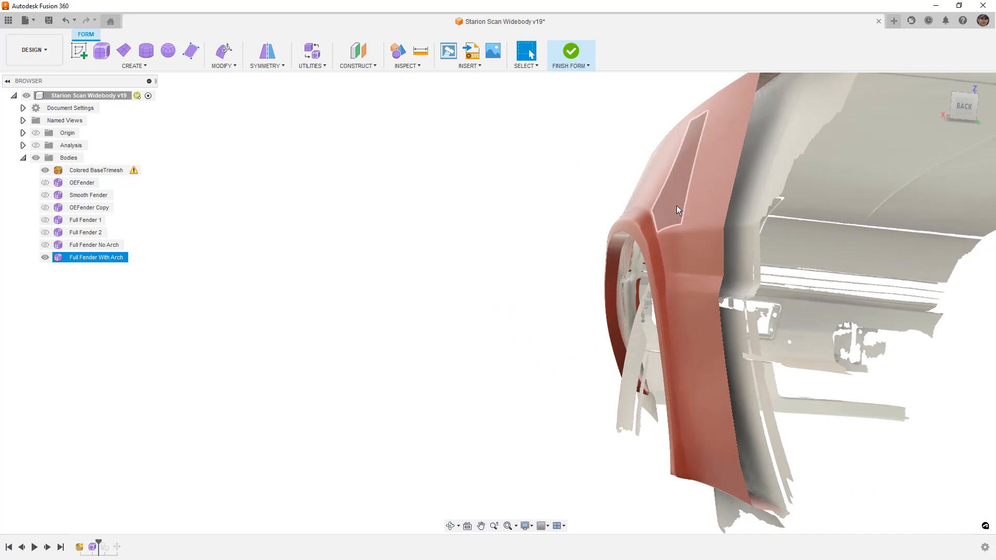
shift+middle_drag(630, 282, 634, 256)
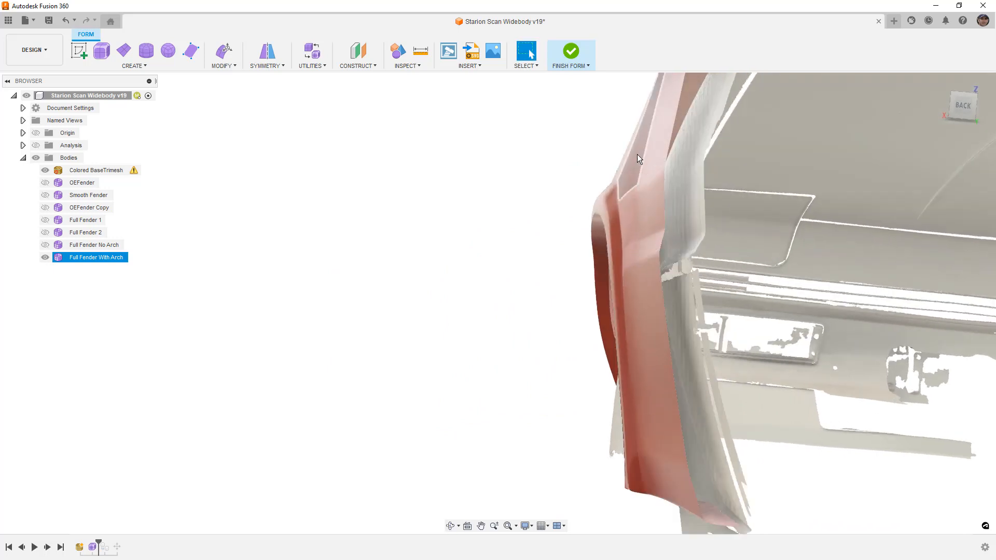
shift+middle_drag(637, 185, 639, 191)
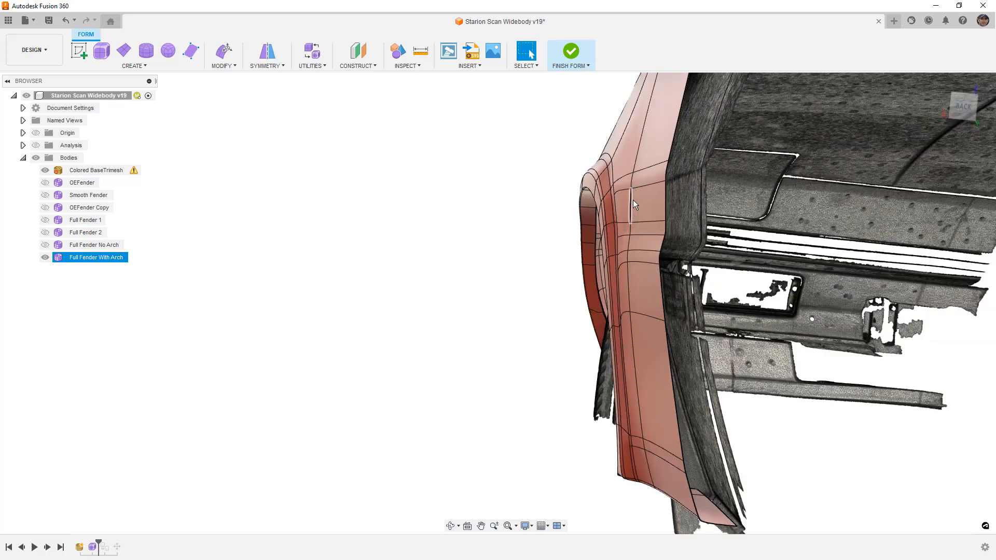
shift+middle_drag(636, 153, 663, 142)
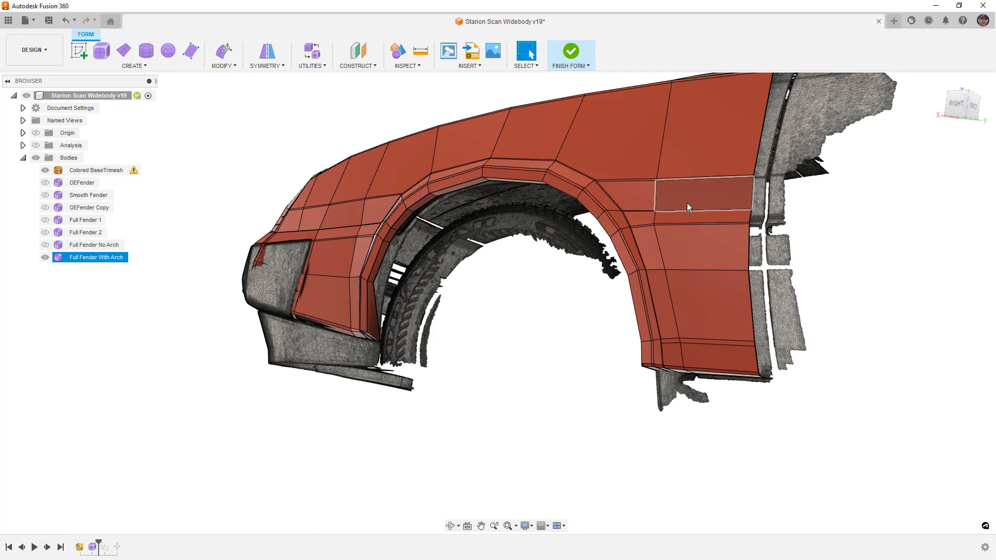
Try deleting the entire vertical edge loop behind the wheel arch and checking the smooth shape, and undo the deletion.
click(676, 241)
click(664, 160)
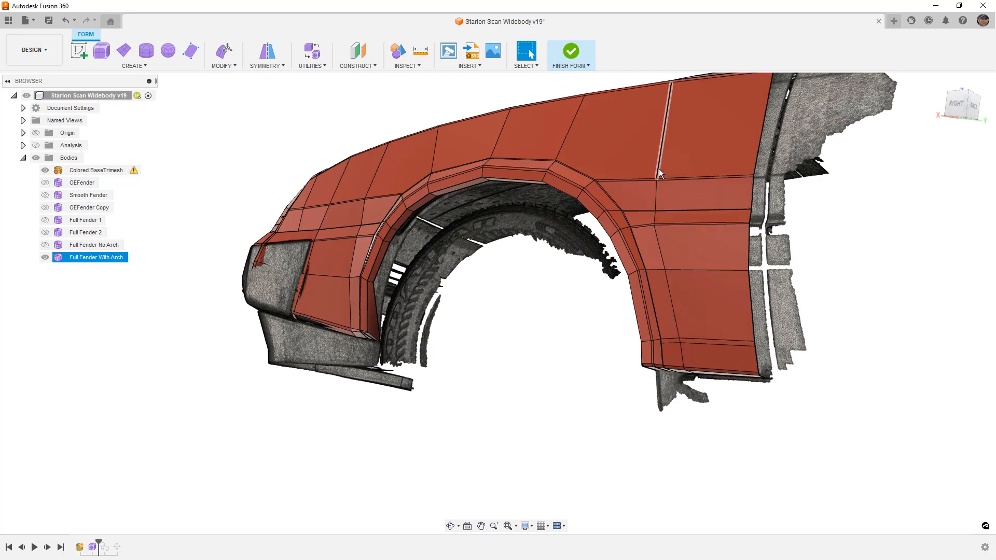
double_click(658, 164)
key(Delete)
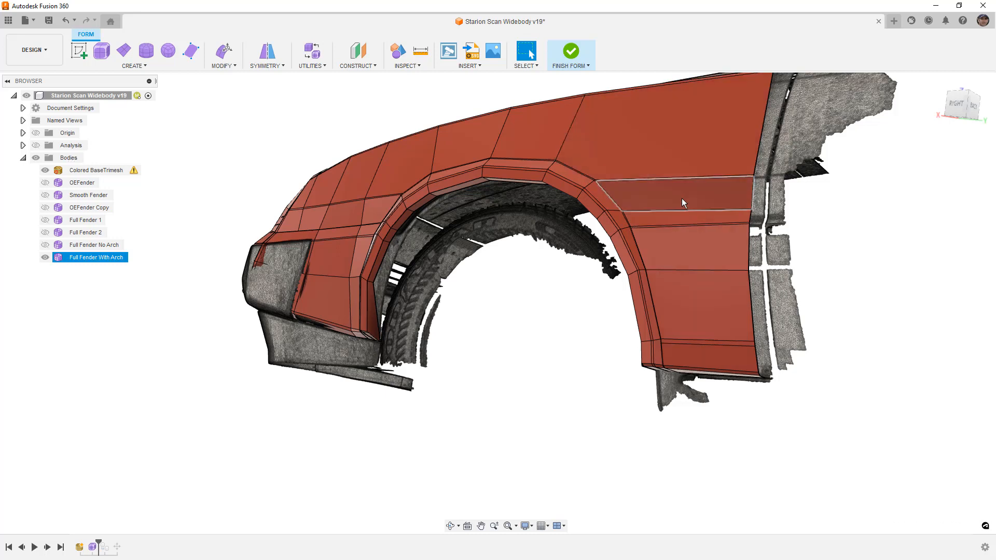
key(alt+3)
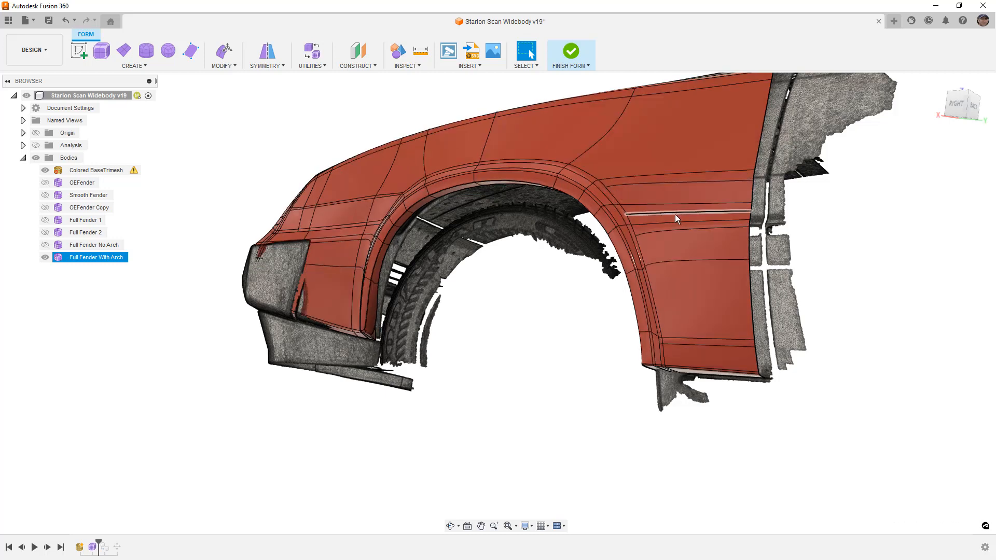
shift+middle_drag(634, 250, 603, 287)
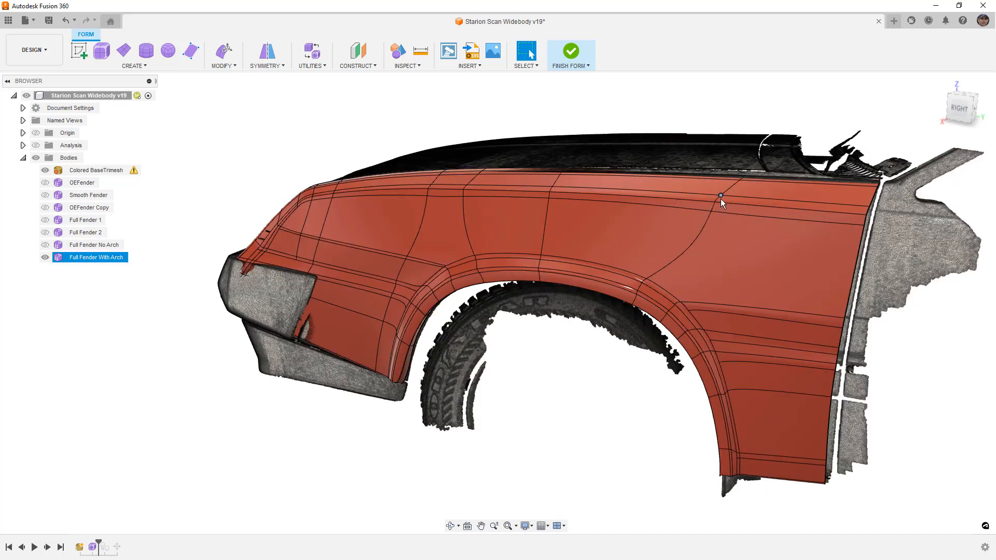
key(ctrl+z)
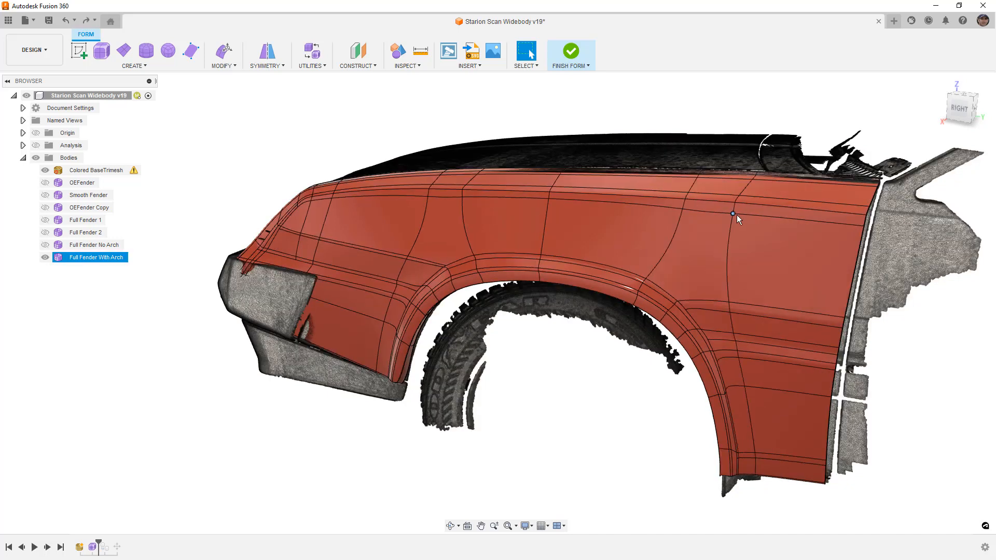
Delete the vertical edge segments behind the wheel arch from below the upper body crease down to the bottom flange.
scroll(741, 194, up, 3)
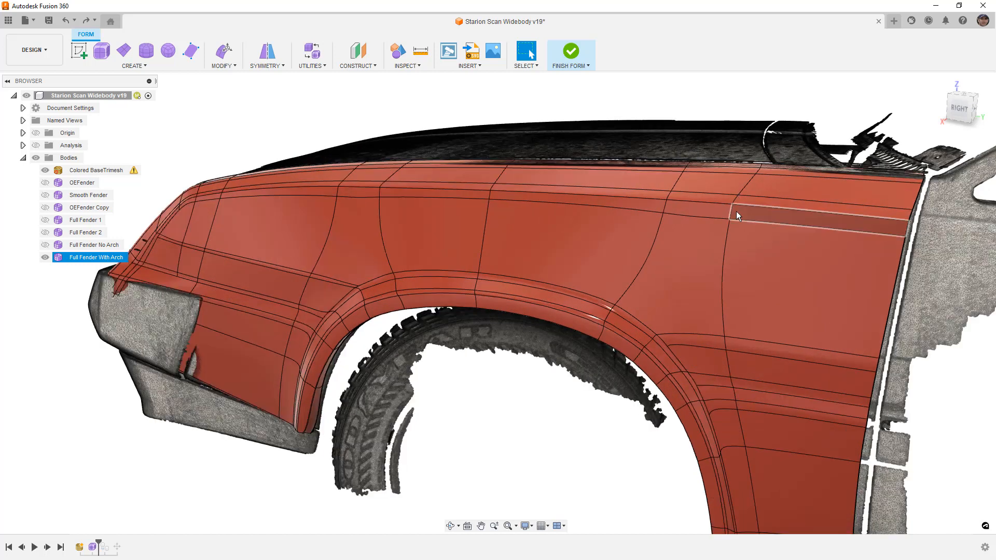
click(726, 229)
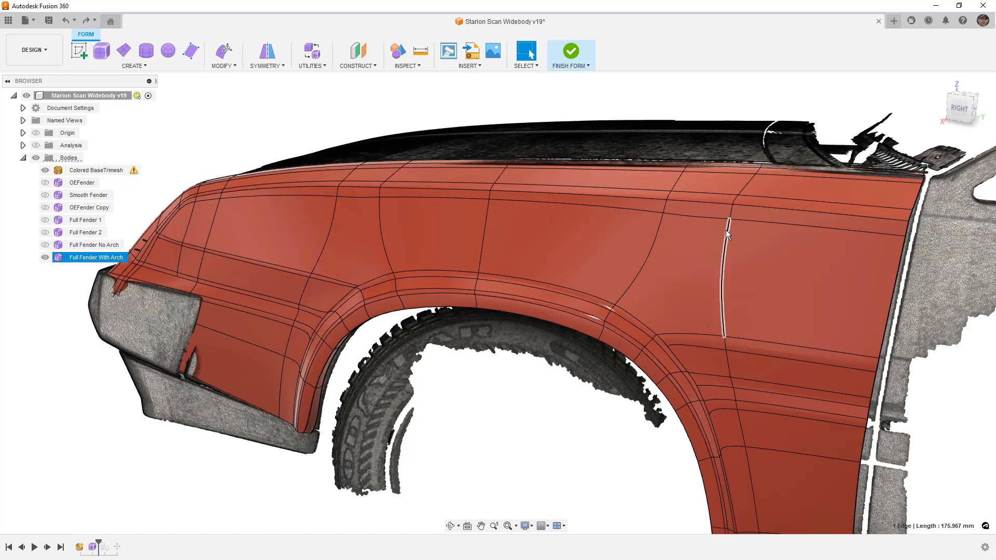
scroll(726, 230, down, 2)
shift+middle_drag(764, 472, 762, 413)
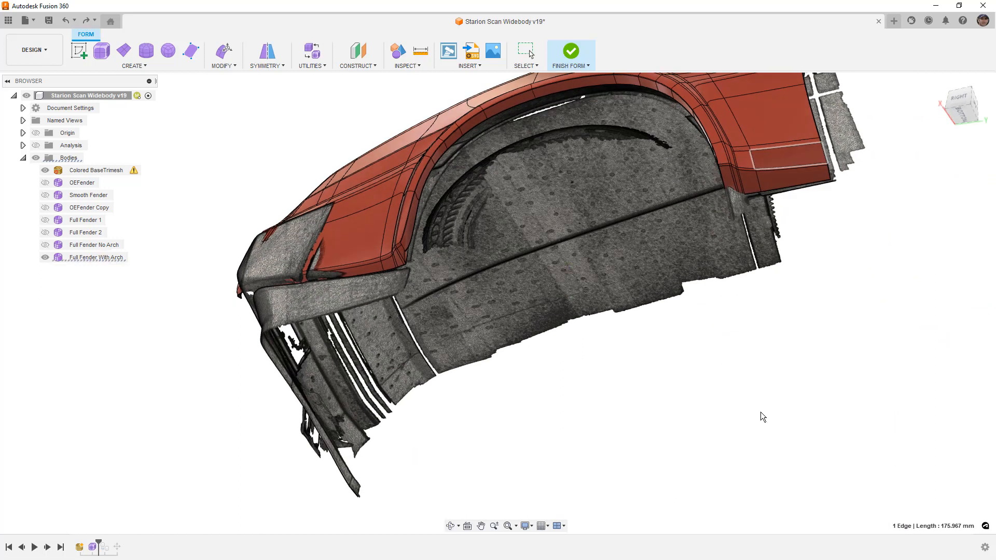
double_click(758, 180)
shift+middle_drag(775, 153, 604, 415)
key(Delete)
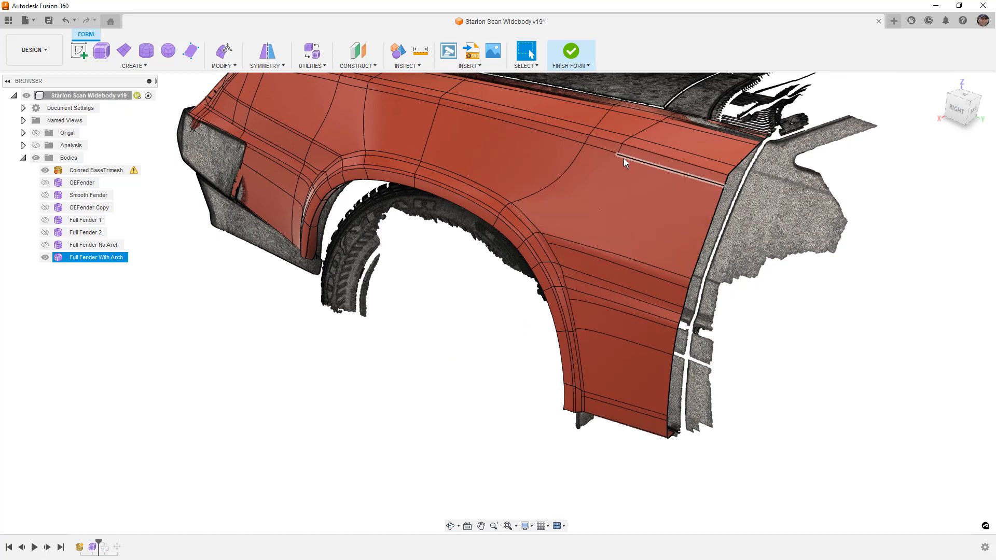
Check the fender without visible edges, and delete the loop's leftover segments across the upper rear of the fender.
key(ctrl+4)
shift+middle_drag(665, 244, 654, 266)
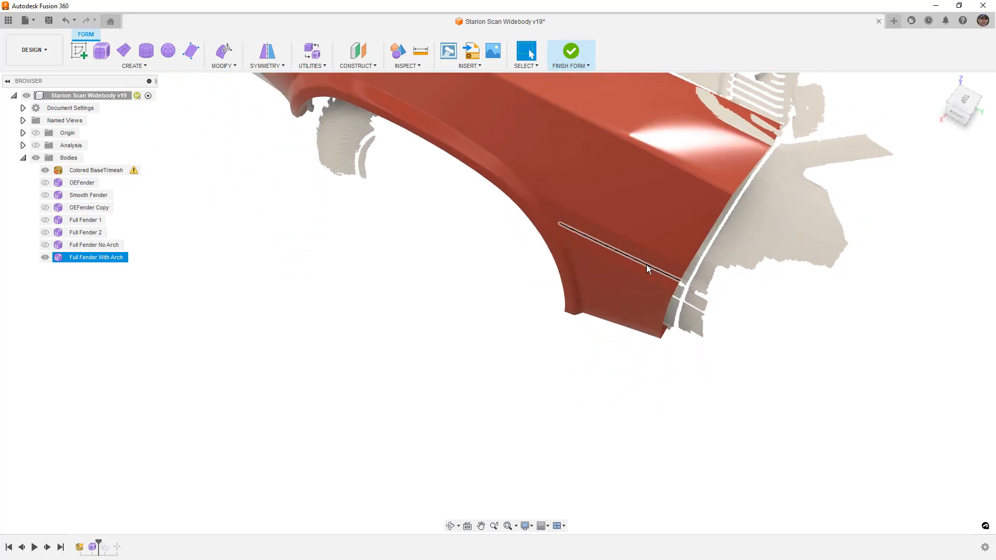
key(ctrl+6)
scroll(633, 145, up, 2)
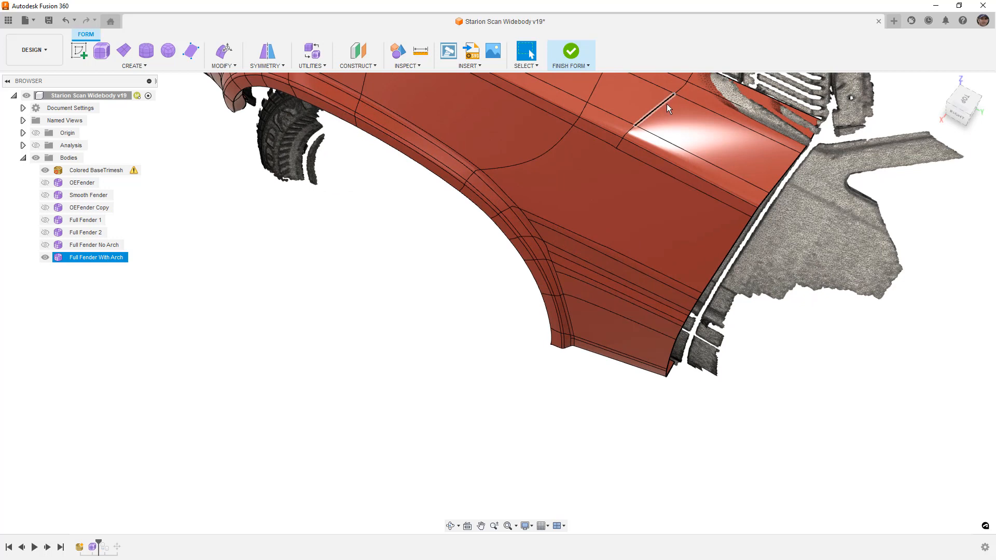
click(664, 103)
scroll(636, 134, up, 1)
shift+double_click(628, 139)
key(Delete)
scroll(636, 189, down, 1)
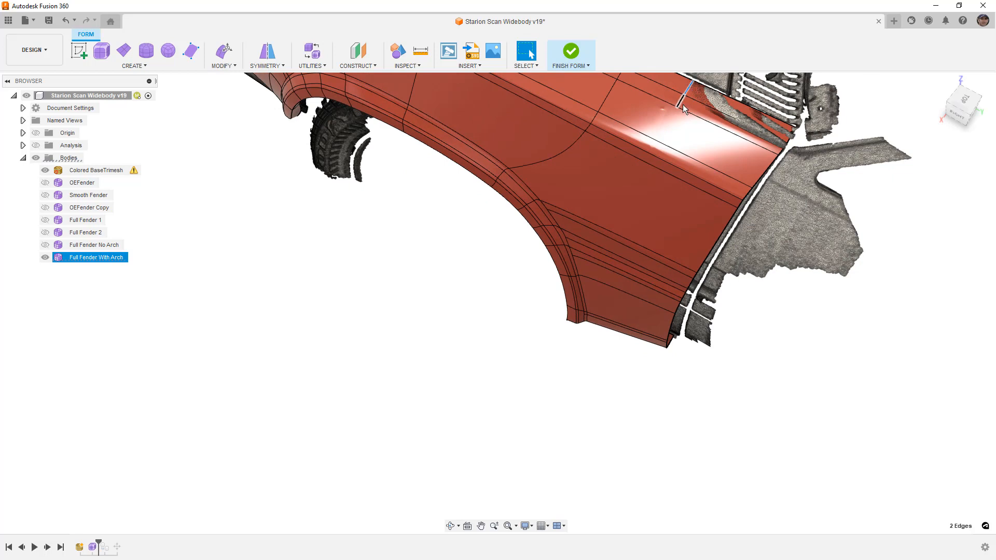
Insert a single edge loop in Simple mode from the fender's 17 rear boundary edges at insert location 0.44.
scroll(678, 159, down, 2)
shift+middle_drag(679, 139, 693, 118)
double_click(708, 181)
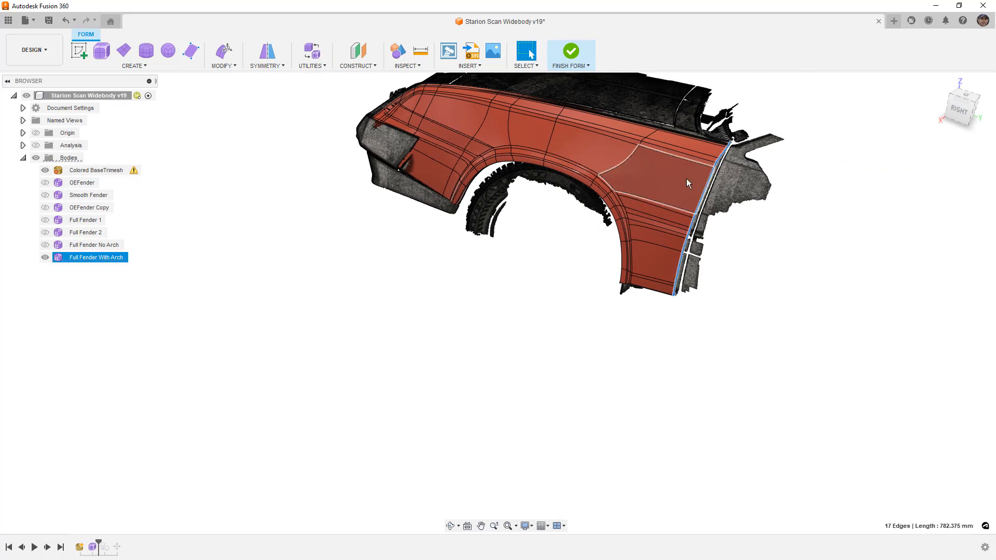
click(224, 66)
click(228, 97)
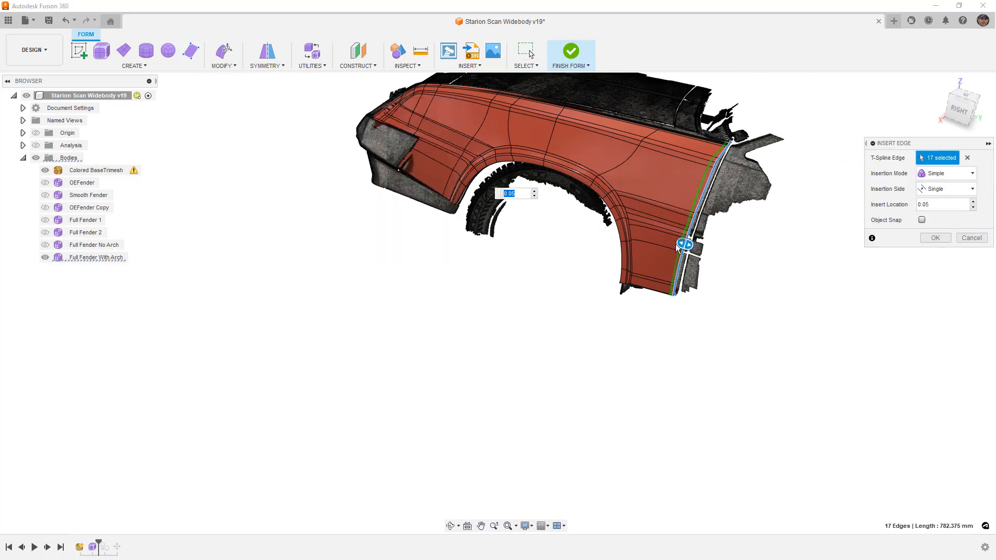
drag(681, 244, 650, 236)
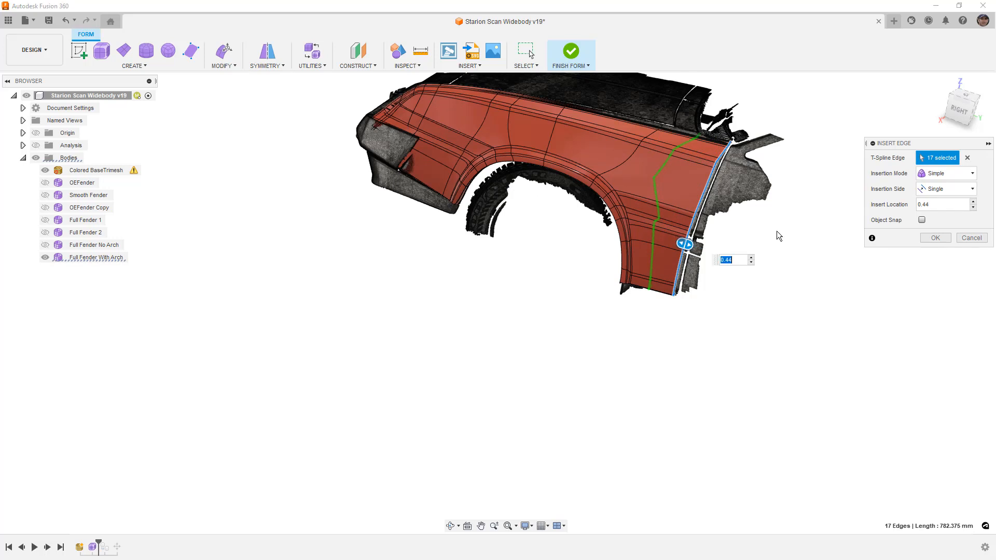
click(935, 237)
Inspect the rear and top of the fender in shaded display from behind and from the side.
mouse_move(763, 230)
shift+middle_down()
mouse_move(767, 211)
mouse_move(720, 216)
shift+middle_up()
scroll(599, 172, up, 5)
shift+middle_drag(599, 173, 503, 176)
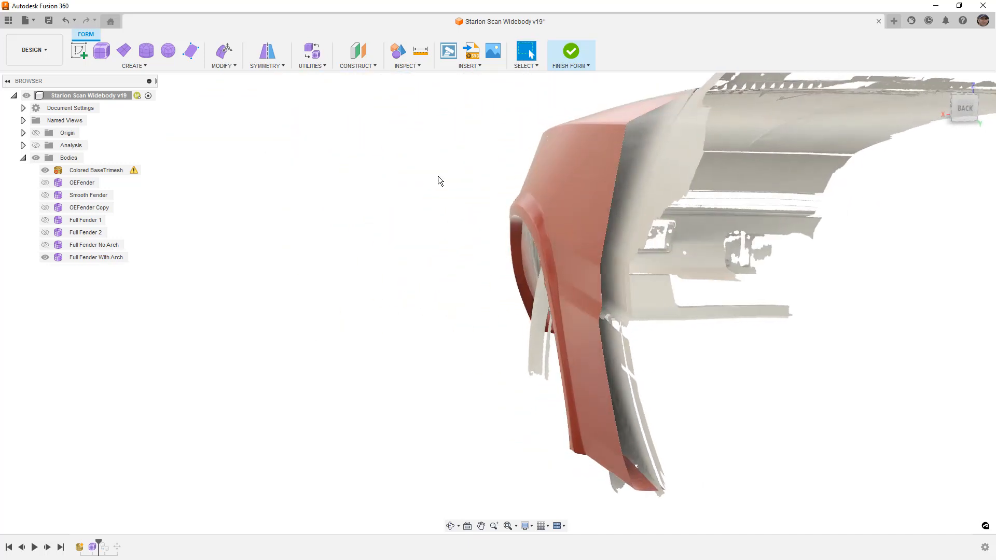
shift+middle_drag(407, 177, 413, 191)
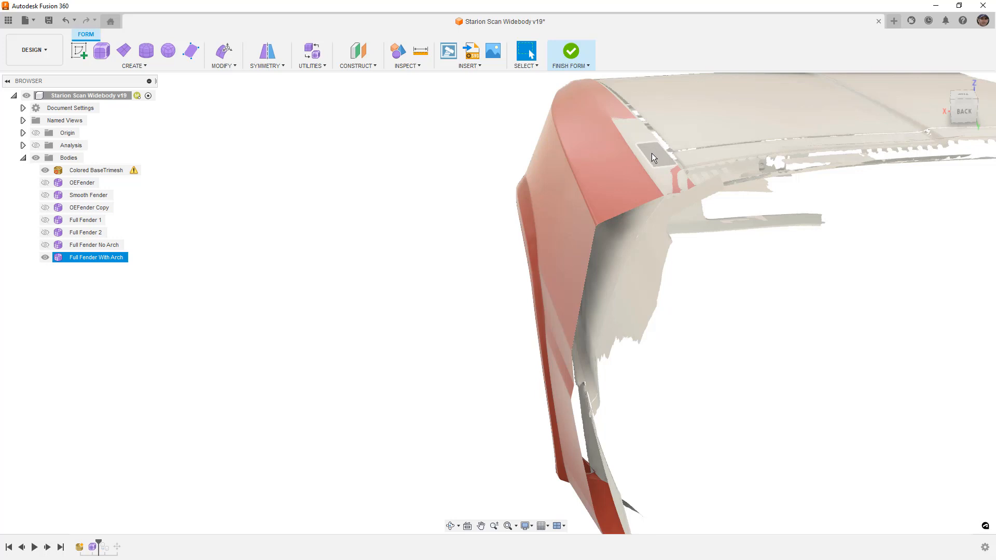
shift+middle_drag(649, 151, 491, 244)
Save the design as a new version with the default description.
key(ctrl+s)
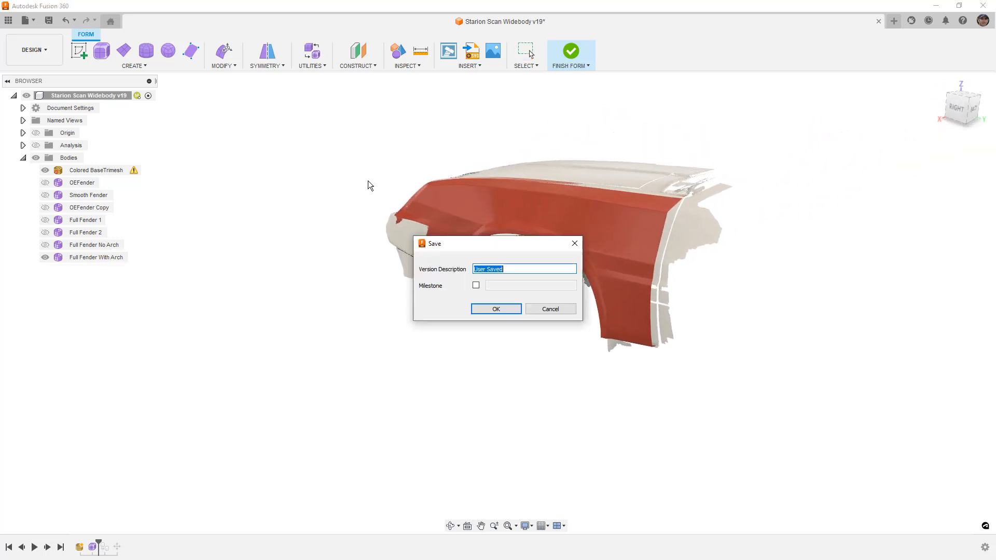
key(Return)
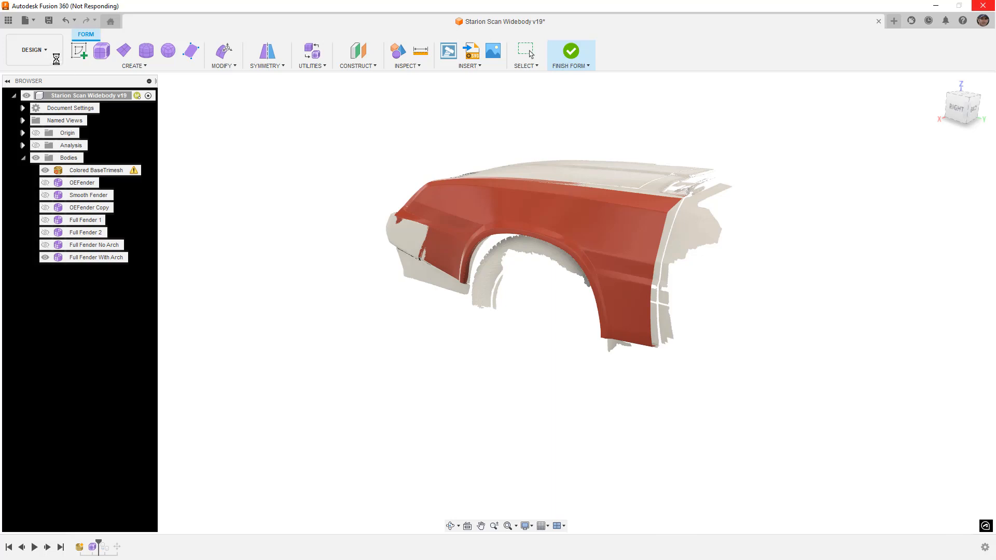
Try to switch to the Render workspace, return to the form, and review the conversion errors of the Full Fender With Arch body.
click(57, 54)
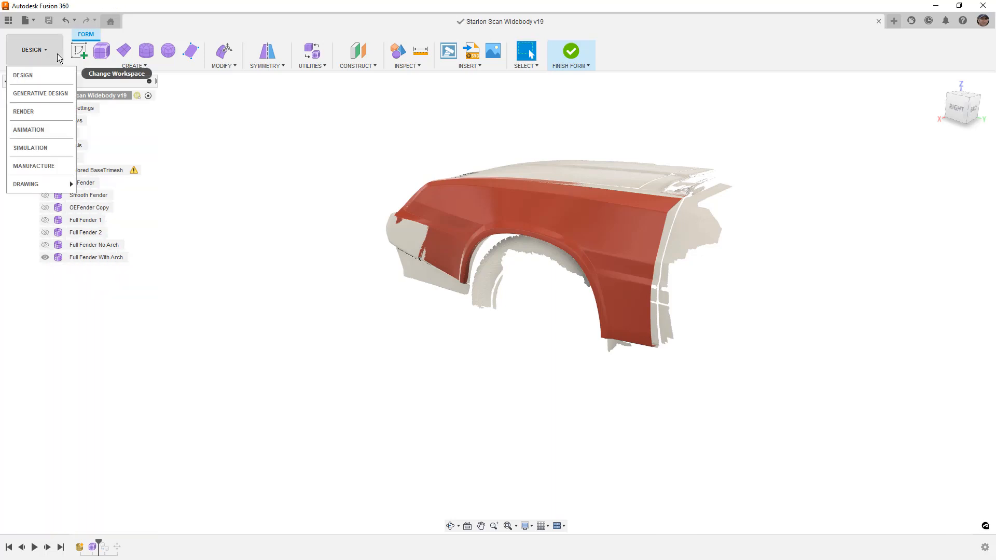
click(48, 114)
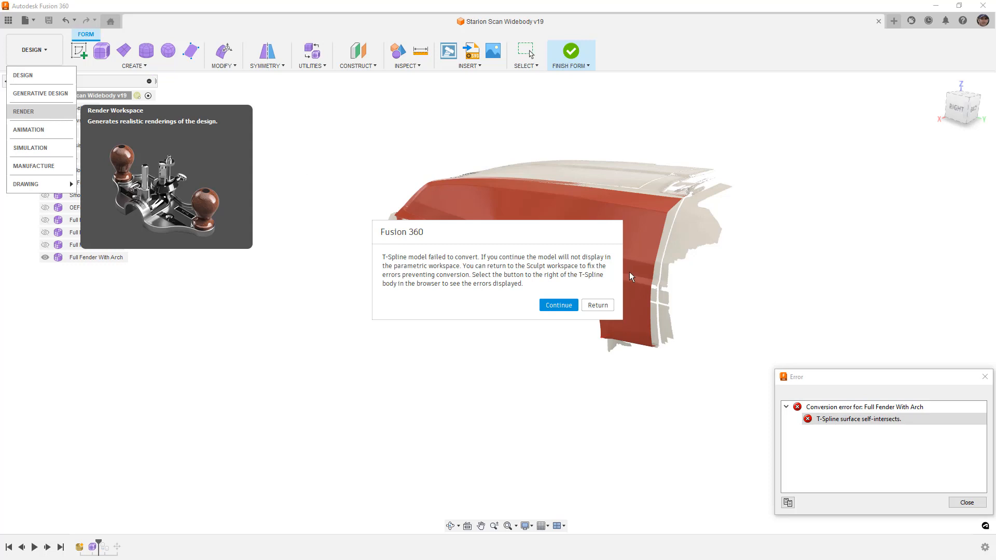
click(597, 305)
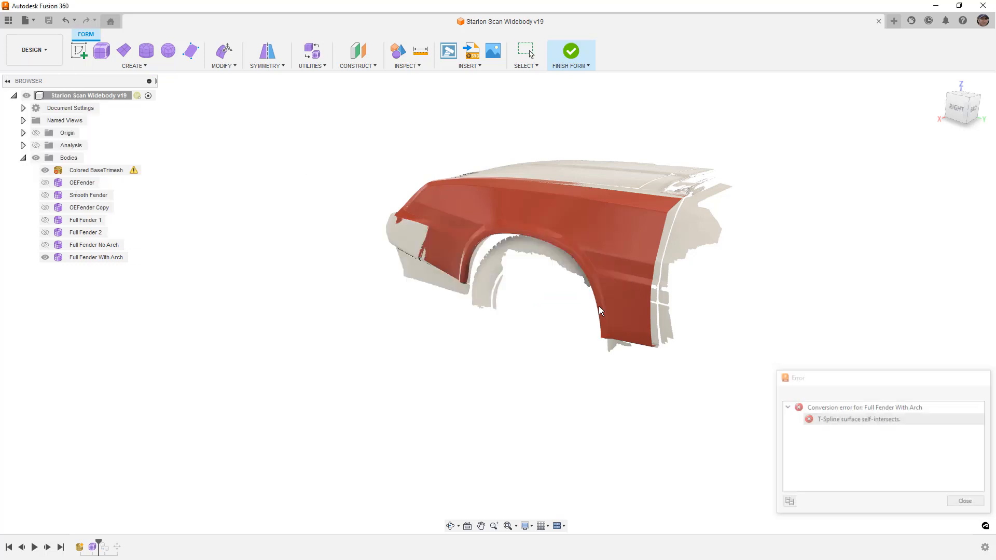
click(100, 257)
click(134, 257)
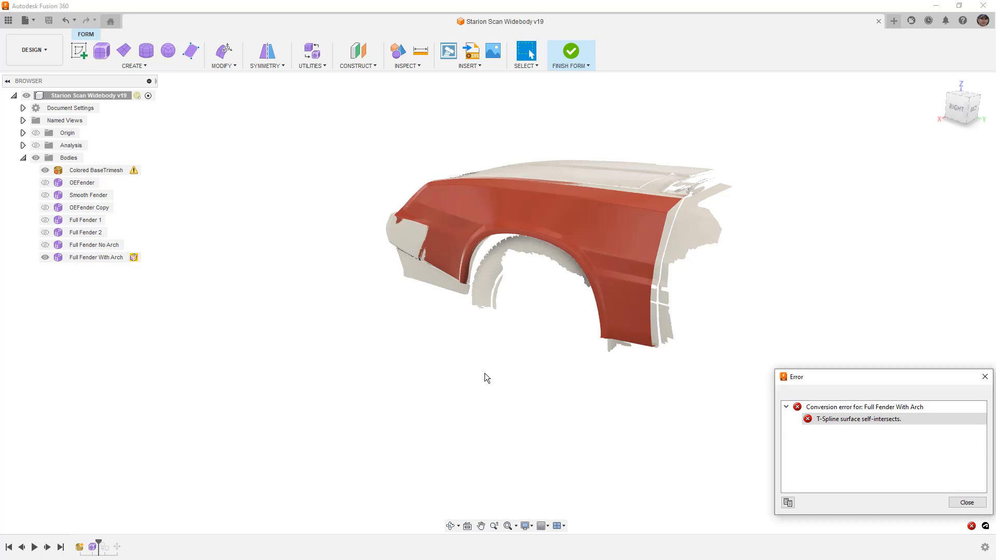
click(979, 506)
Hide the Colored BaseTrimesh scan and display the fender shaded with visible edges.
click(45, 171)
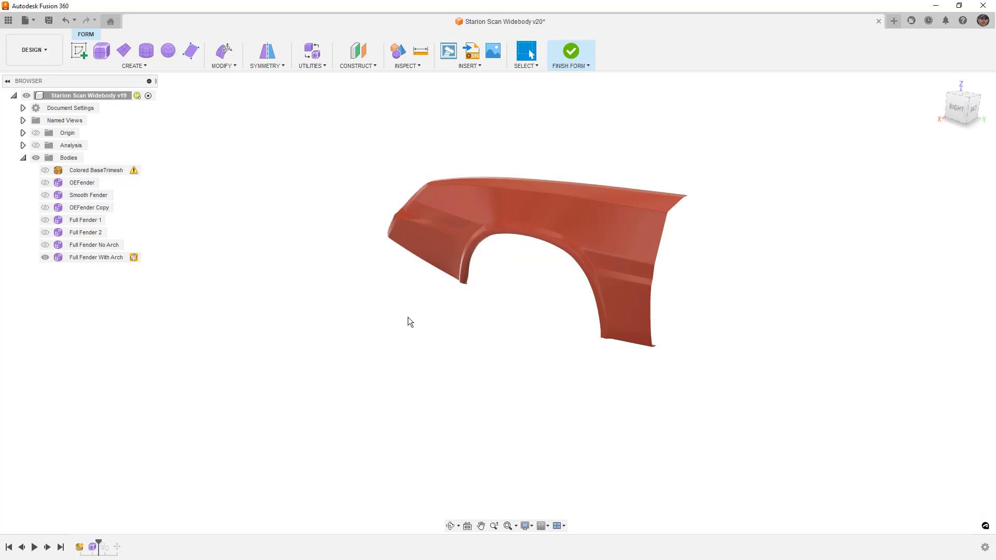
click(617, 298)
key(ctrl+6)
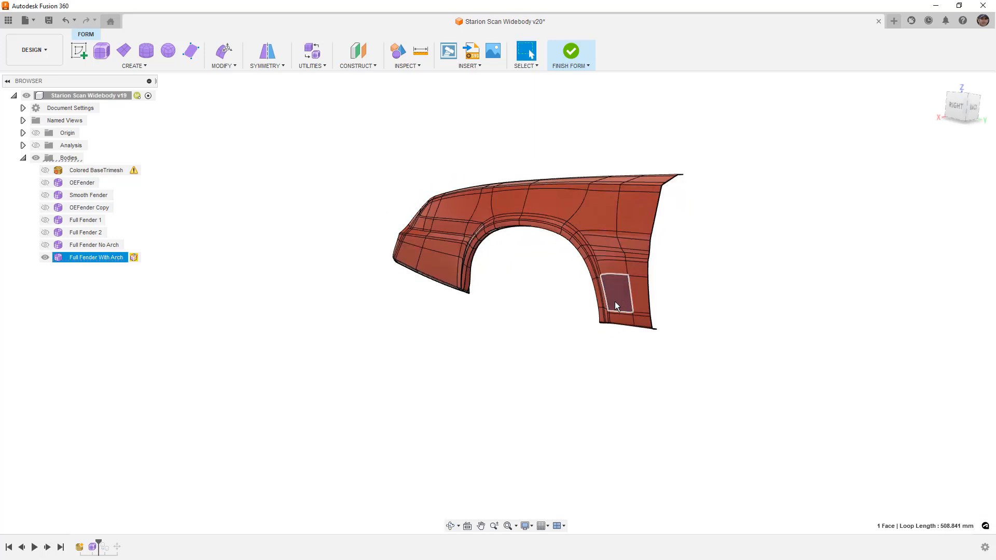
Examine the inner flange at the front and rear lower ends of the wheel arch, comparing box display with smooth display.
scroll(589, 313, up, 4)
shift+middle_drag(623, 313, 619, 291)
scroll(620, 291, up, 8)
key(alt+1)
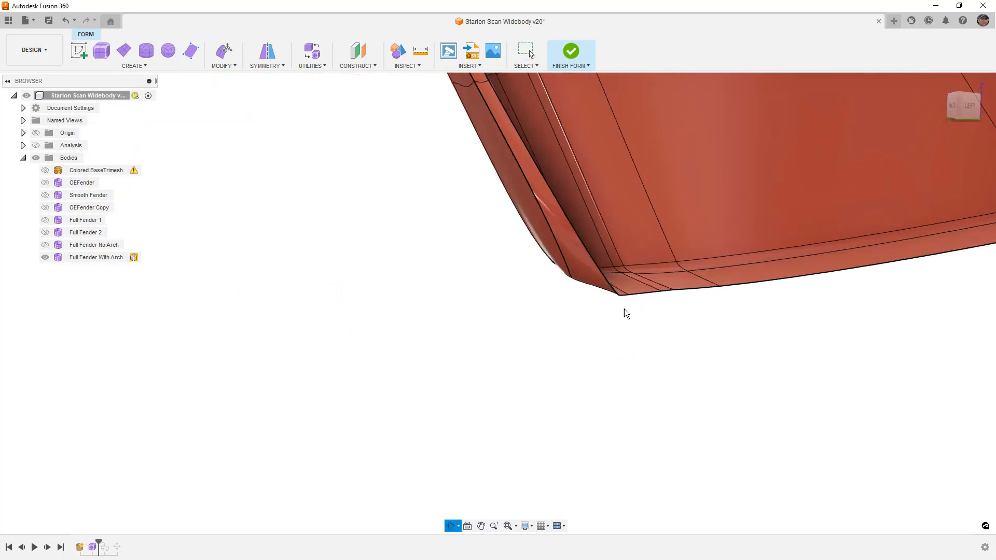
click(635, 289)
click(643, 330)
shift+middle_drag(643, 330, 598, 334)
scroll(655, 335, down, 5)
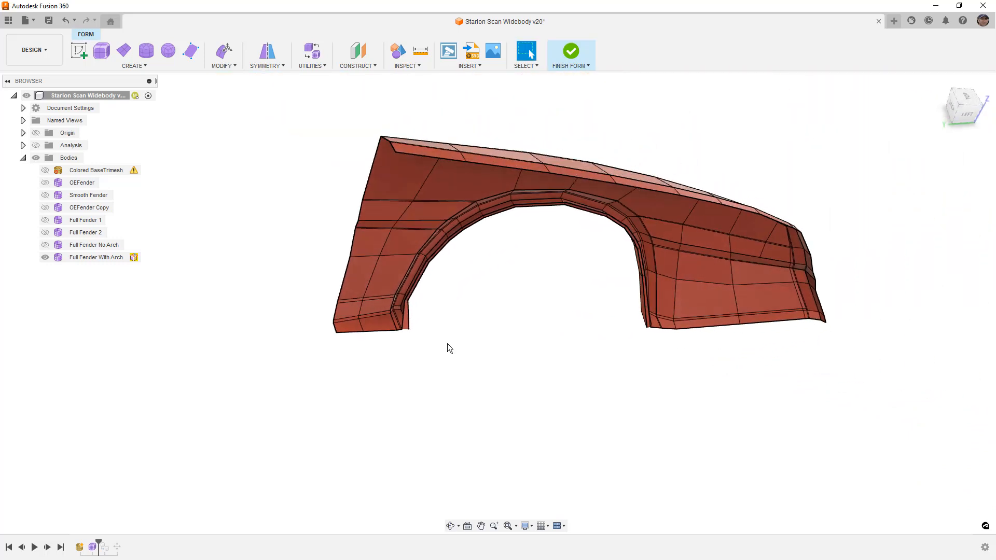
click(410, 328)
scroll(410, 328, up, 10)
mouse_move(403, 318)
shift+middle_down()
mouse_move(447, 316)
mouse_move(399, 330)
shift+middle_up()
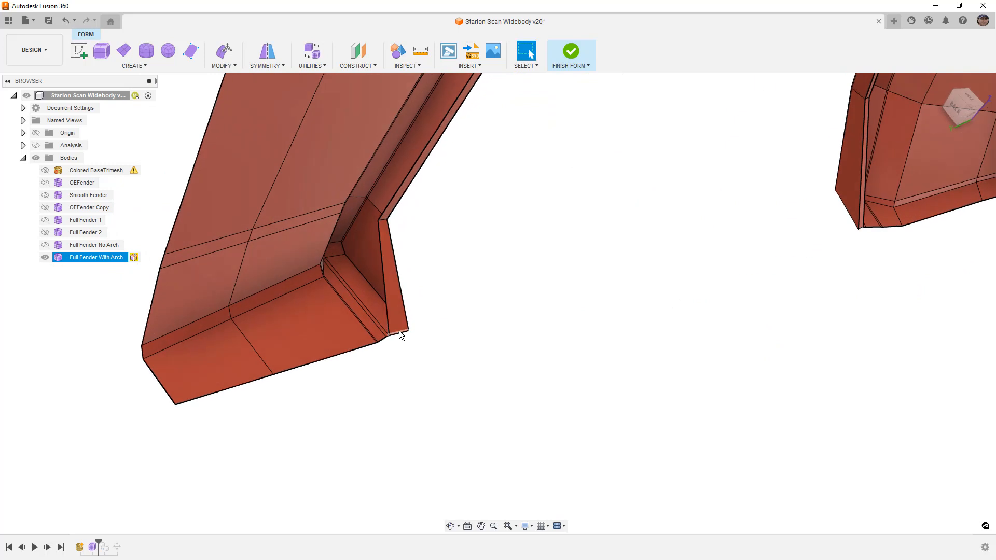
click(392, 300)
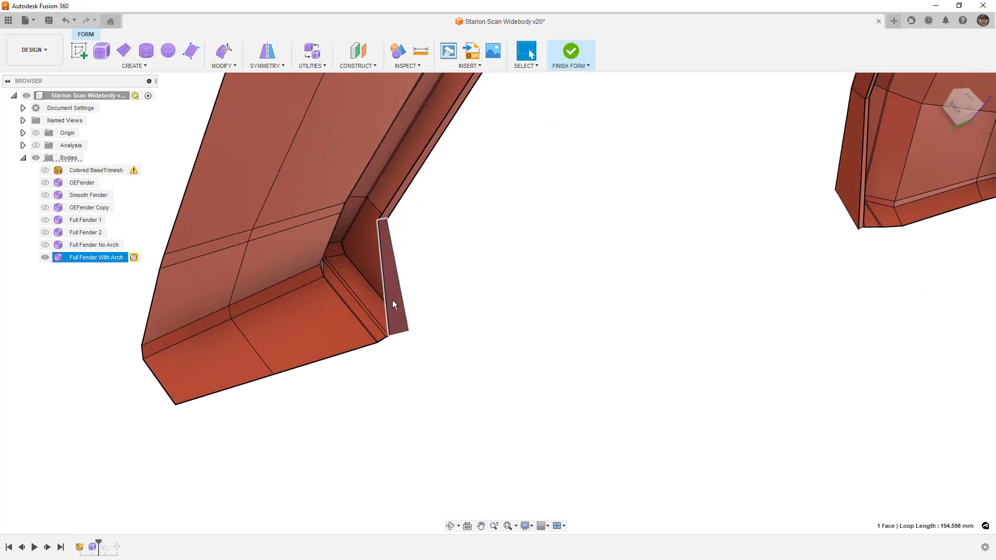
key(alt+3)
shift+middle_drag(446, 319, 406, 309)
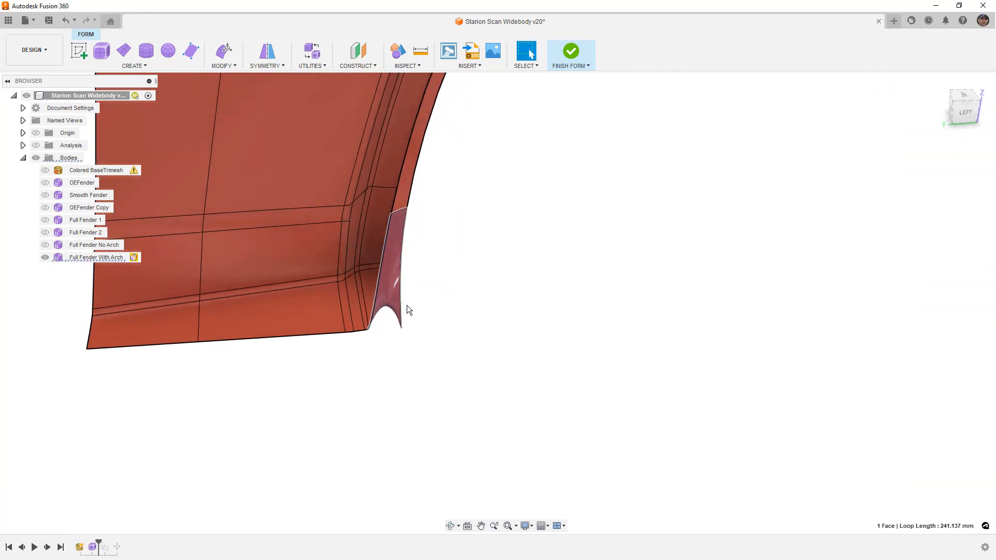
Crease the short bottom edges of the inner arch flange at both lower ends of the wheel arch.
key(alt+1)
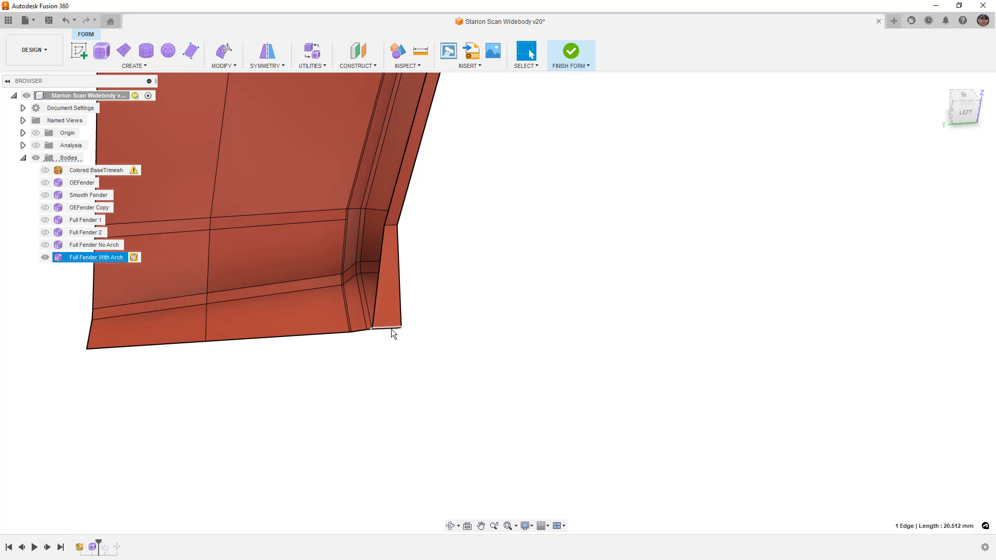
scroll(392, 337, down, 1)
scroll(510, 310, down, 8)
middle_drag(771, 286, 667, 293)
scroll(755, 304, up, 5)
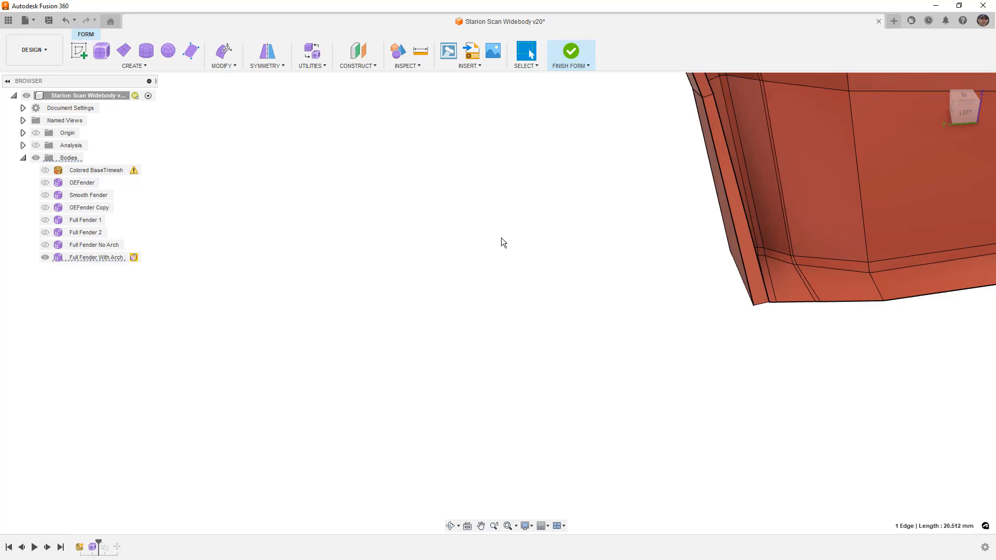
scroll(439, 195, down, 7)
middle_drag(241, 273, 362, 291)
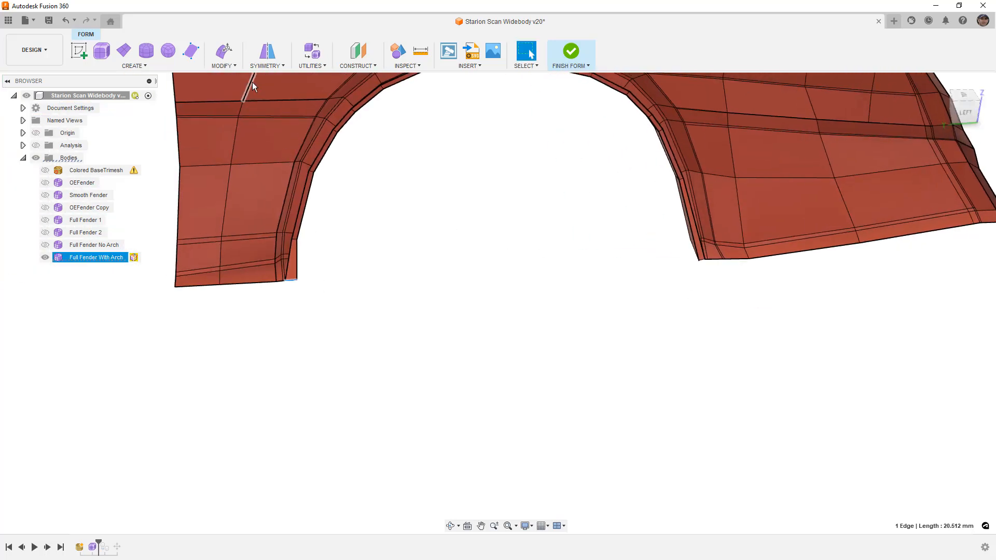
click(229, 63)
click(231, 210)
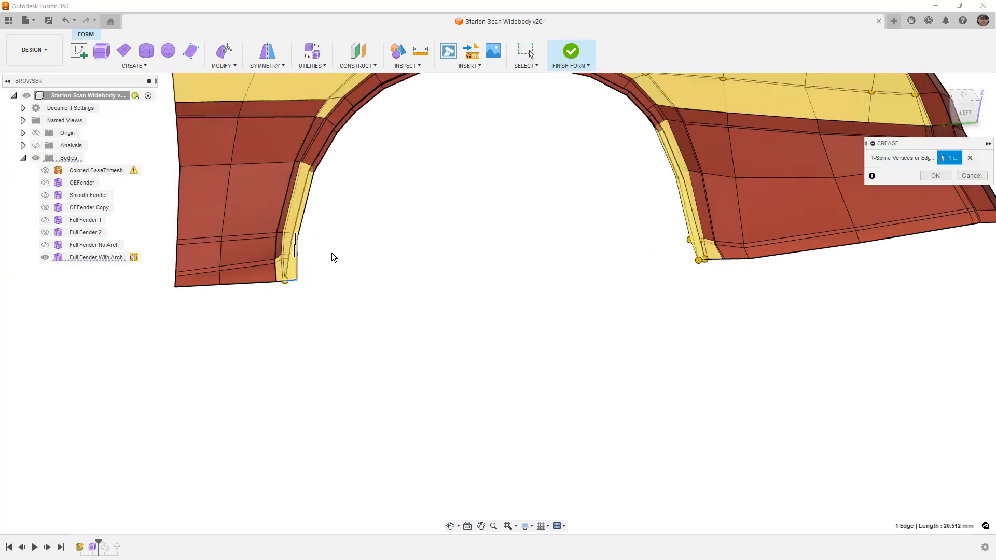
scroll(714, 274, up, 2)
scroll(713, 275, up, 3)
click(682, 245)
click(934, 176)
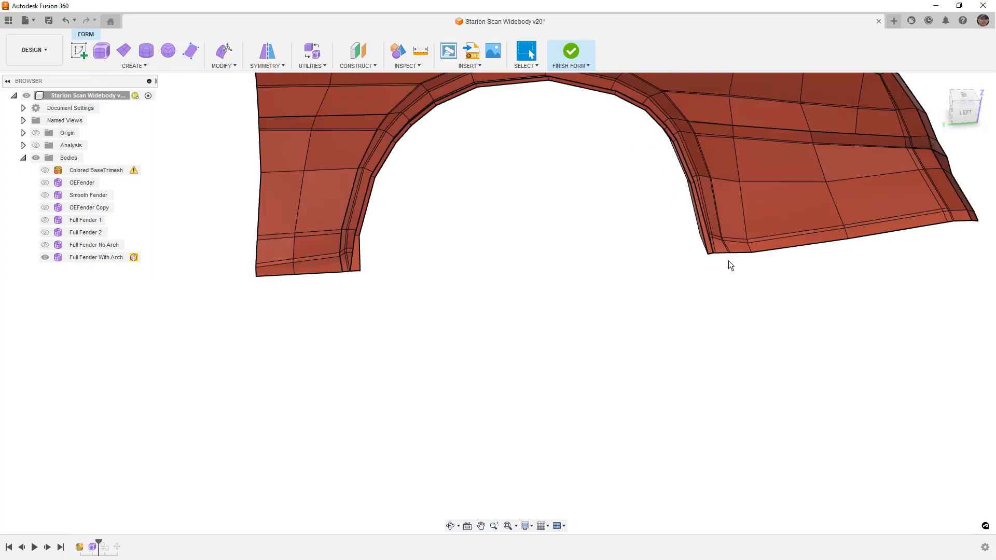
Check again whether the form converts, return to it, and examine the arch flange's rear lower corner for self-intersecting faces in smooth display.
shift+middle_drag(553, 263, 564, 261)
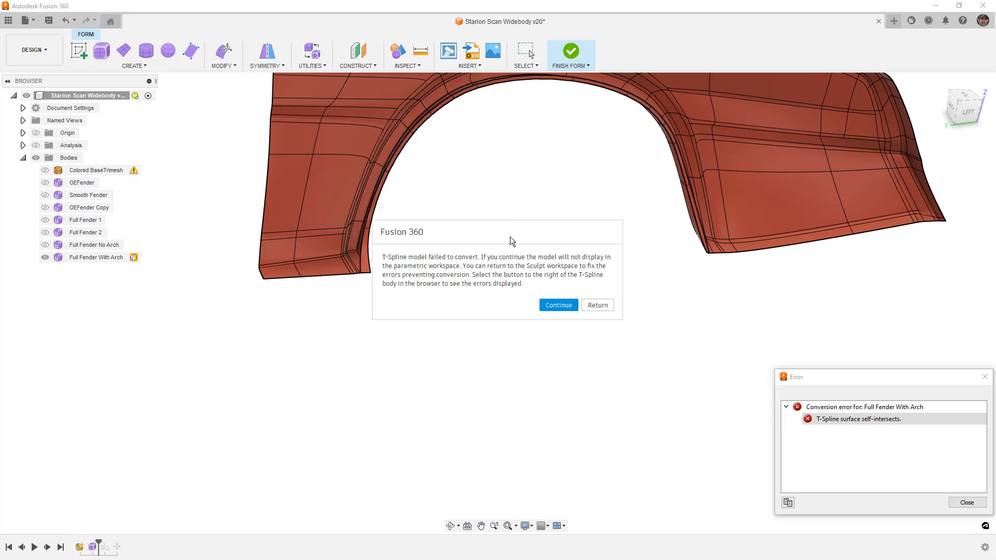
click(592, 306)
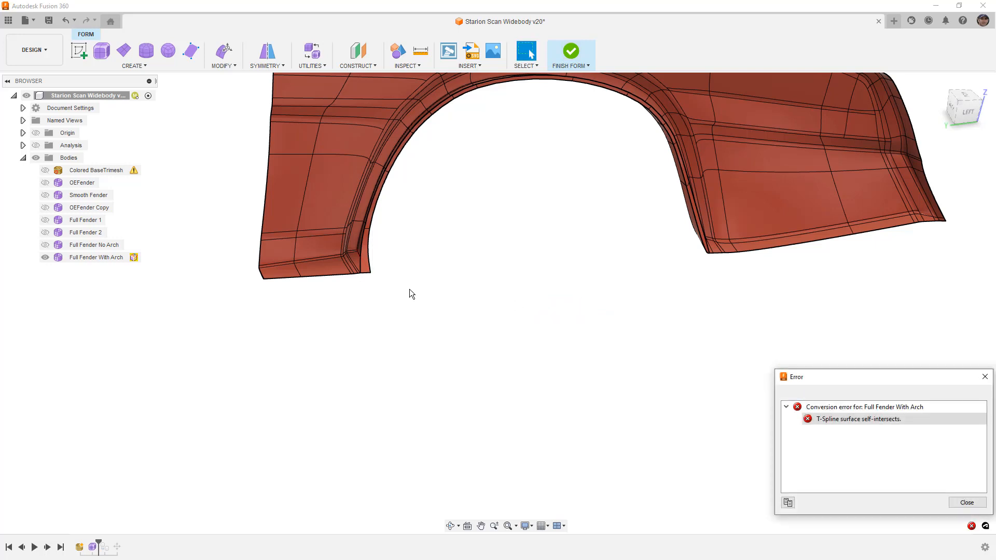
scroll(422, 270, up, 6)
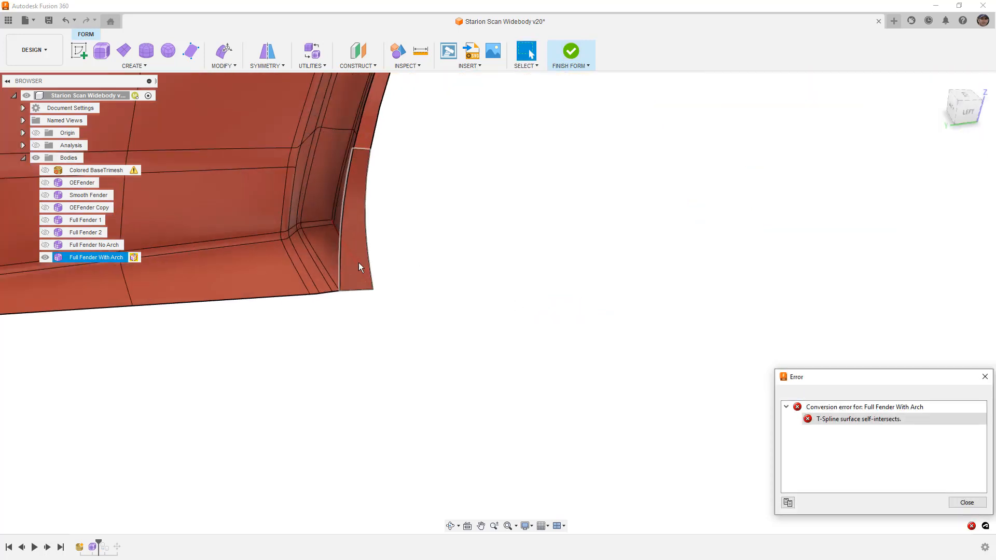
shift+middle_drag(383, 257, 346, 242)
scroll(589, 320, up, 6)
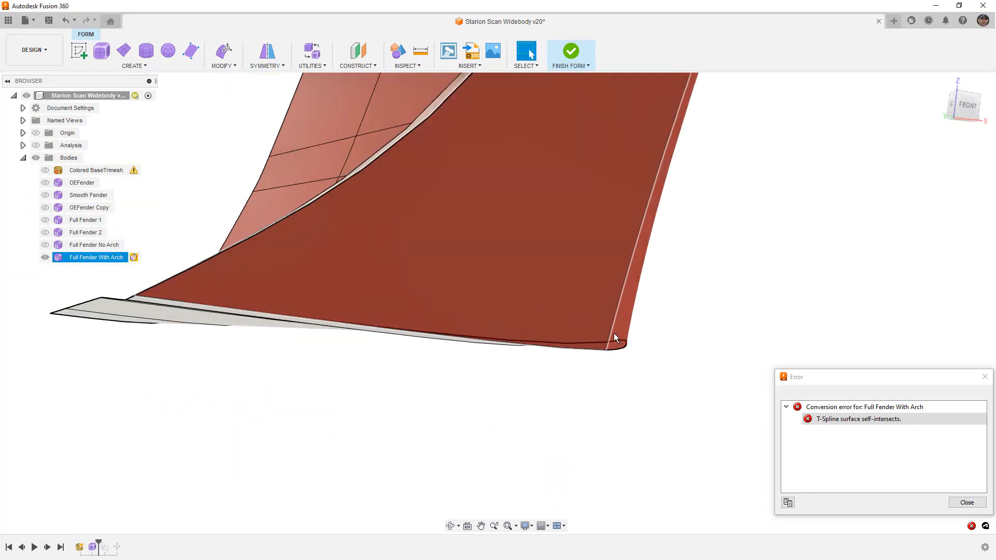
shift+middle_drag(598, 336, 668, 366)
click(677, 371)
key(Escape)
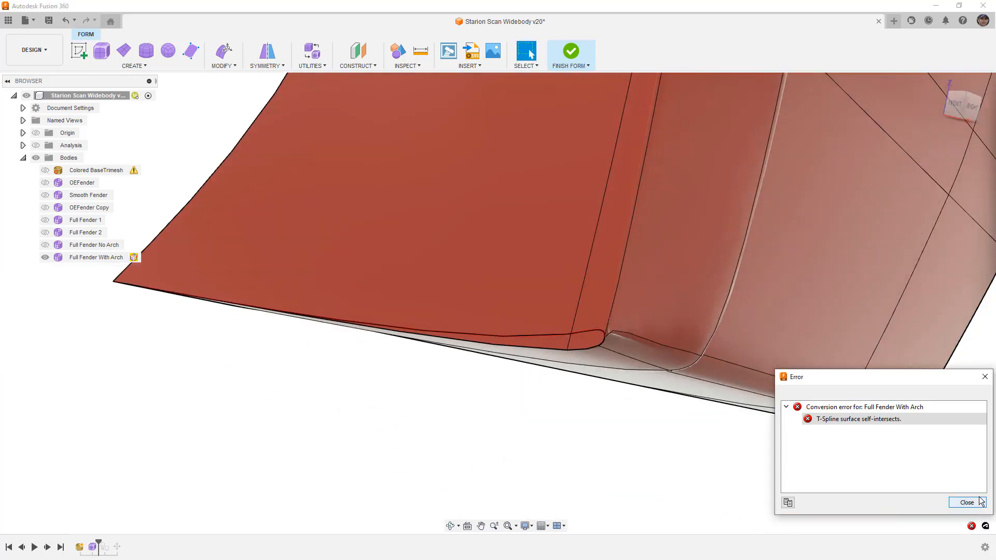
click(979, 503)
In box display, move the inner vertex at the arch flange's rear lower corner by about -2.7 mm and 4.9 mm within a plane.
click(610, 340)
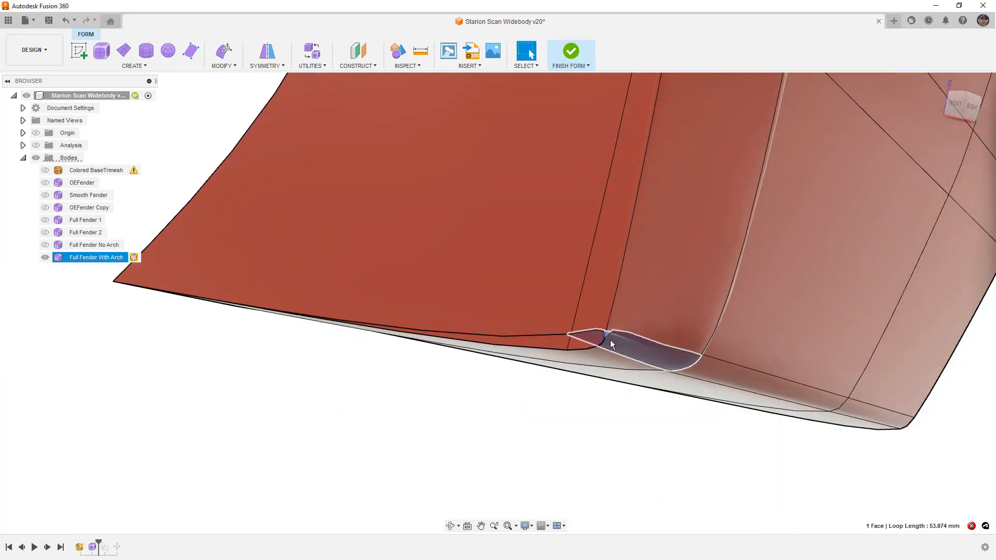
key(ctrl+1)
shift+middle_drag(635, 367, 628, 322)
shift+middle_drag(578, 291, 593, 307)
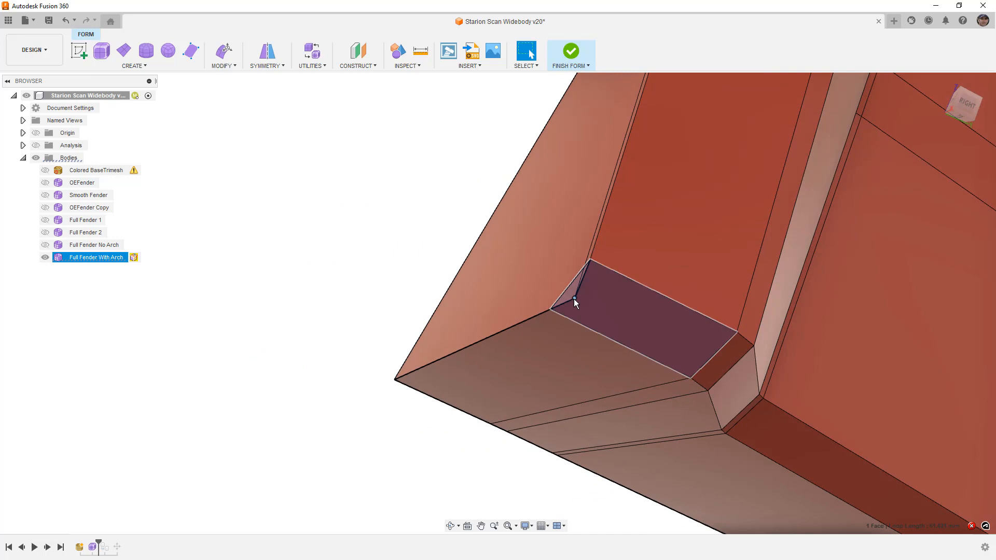
click(574, 300)
click(231, 55)
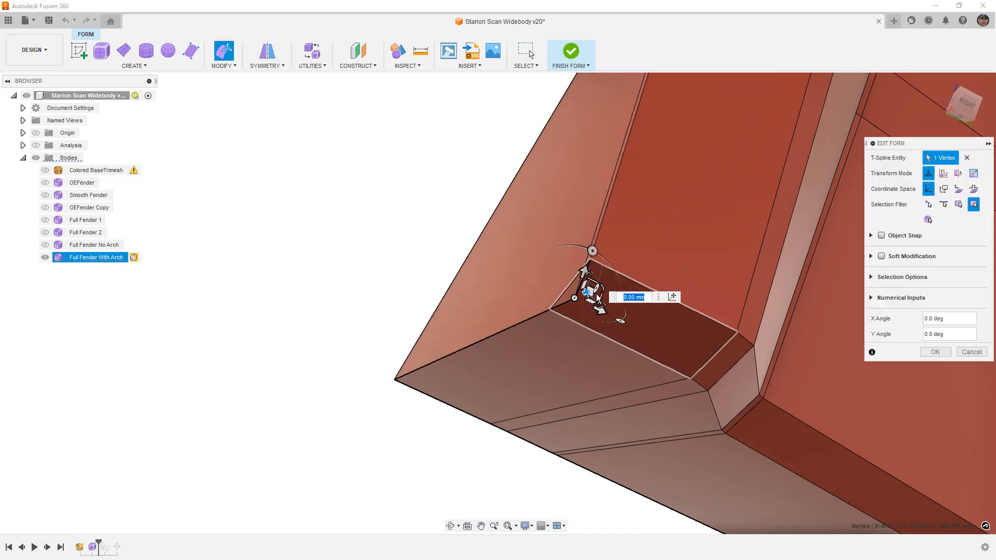
shift+middle_drag(583, 289, 591, 290)
drag(586, 290, 582, 245)
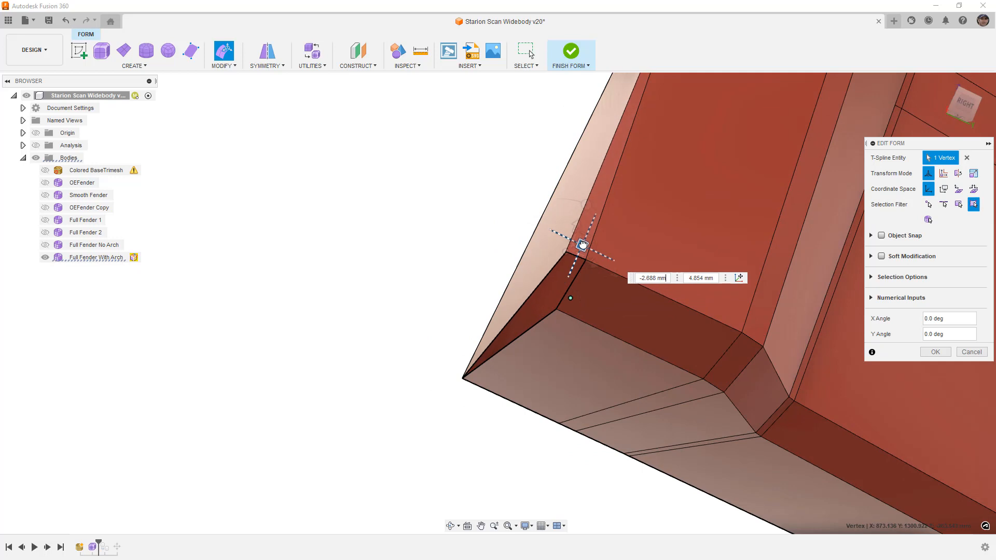
From the front view, nudge the same flange corner vertex to about X 872.85 and Z -263.81 mm and accept the form edit.
scroll(595, 284, down, 4)
shift+middle_drag(644, 232, 665, 200)
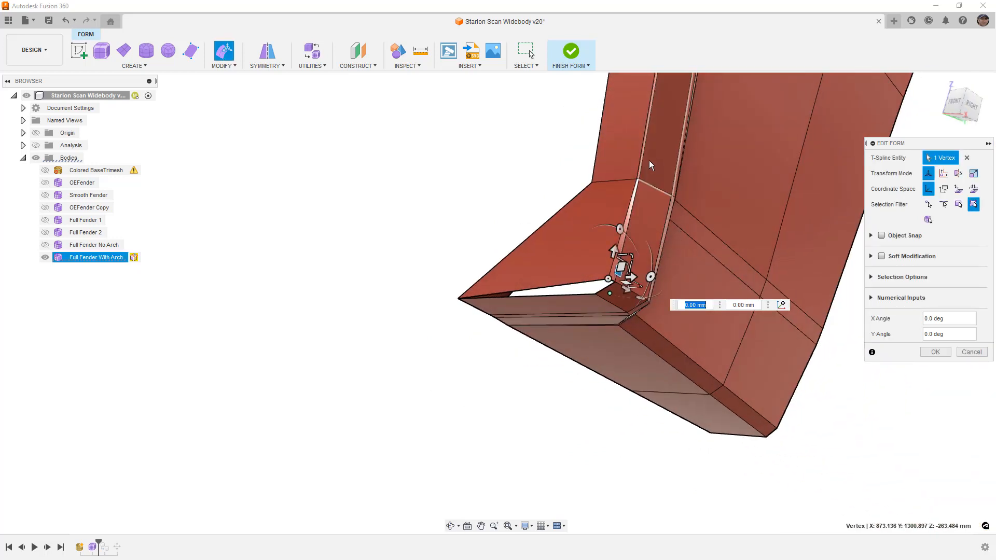
scroll(654, 157, up, 3)
scroll(639, 288, up, 3)
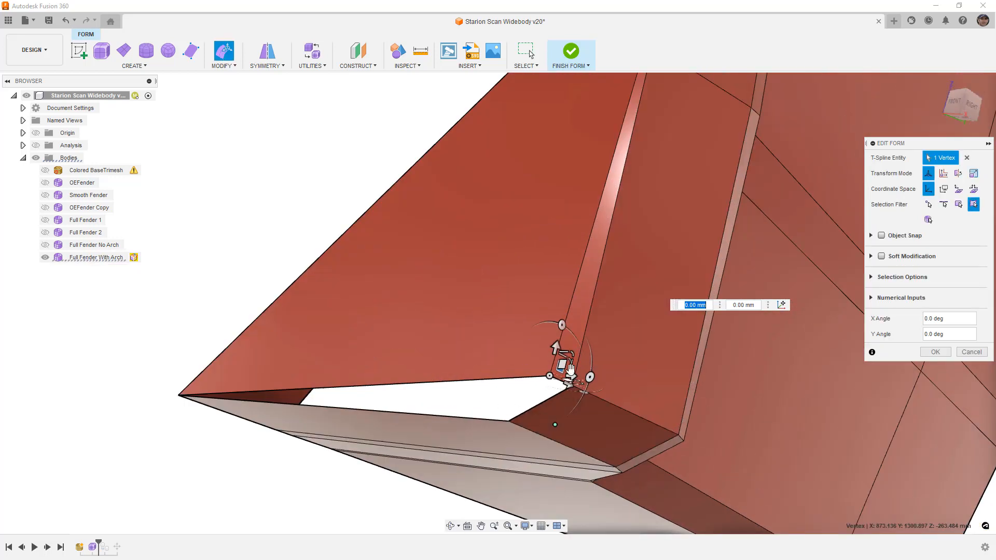
shift+middle_drag(576, 332, 711, 326)
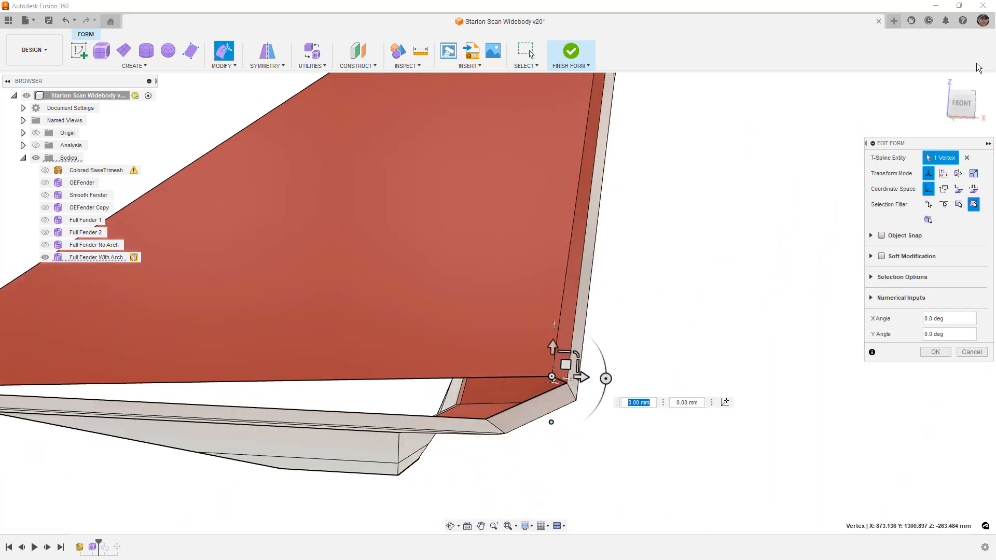
click(959, 106)
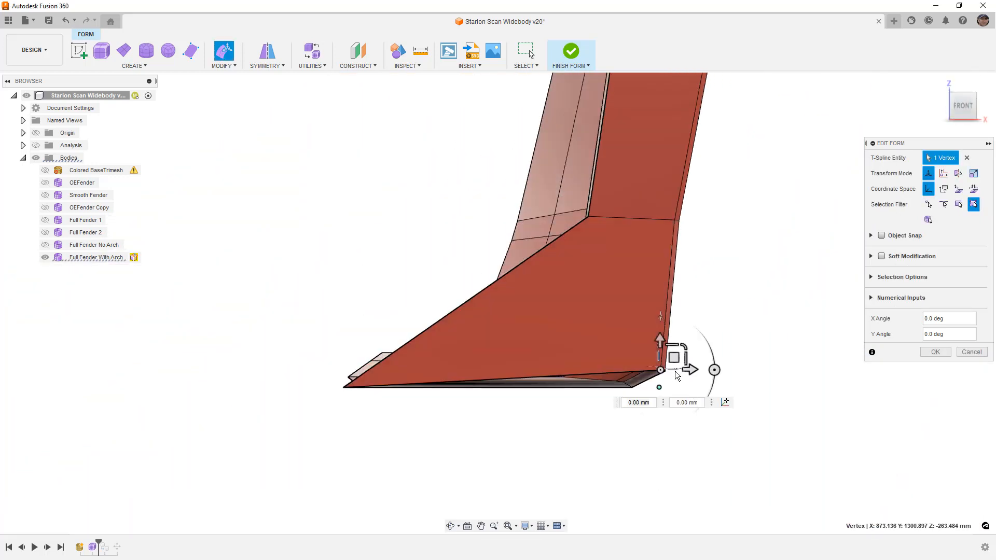
scroll(663, 357, up, 3)
drag(640, 371, 634, 378)
scroll(604, 322, down, 5)
shift+middle_drag(697, 203, 664, 200)
shift+middle_drag(641, 304, 596, 335)
scroll(596, 335, up, 2)
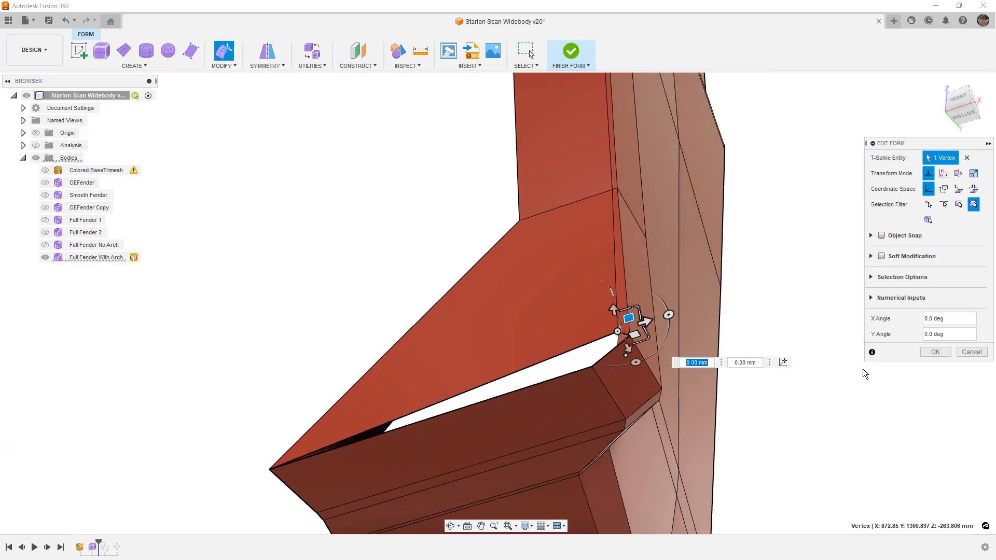
click(935, 351)
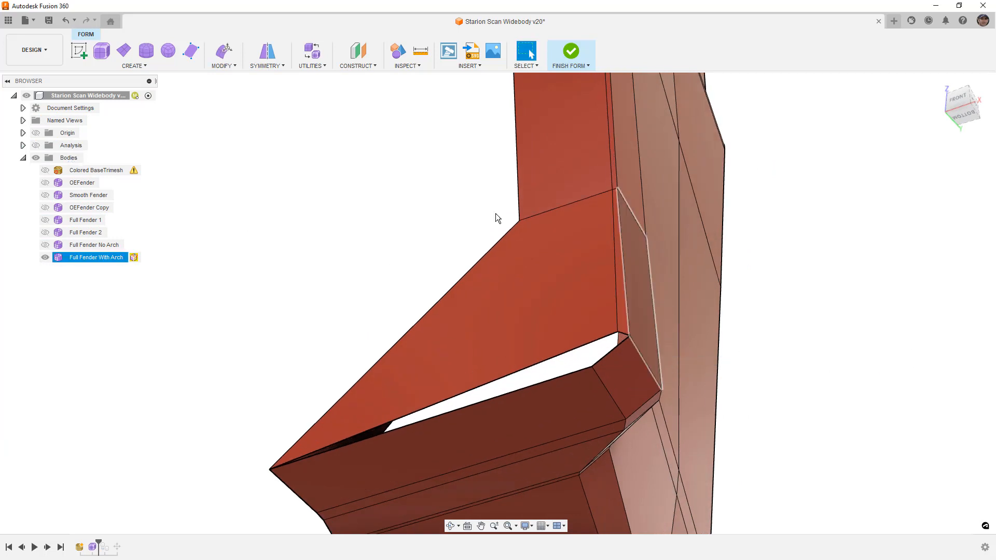
Weld the loose inner vertex at the arch flange's rear lower corner onto the adjacent flange corner vertex, closing the gap, and return to smooth display.
click(228, 65)
click(237, 181)
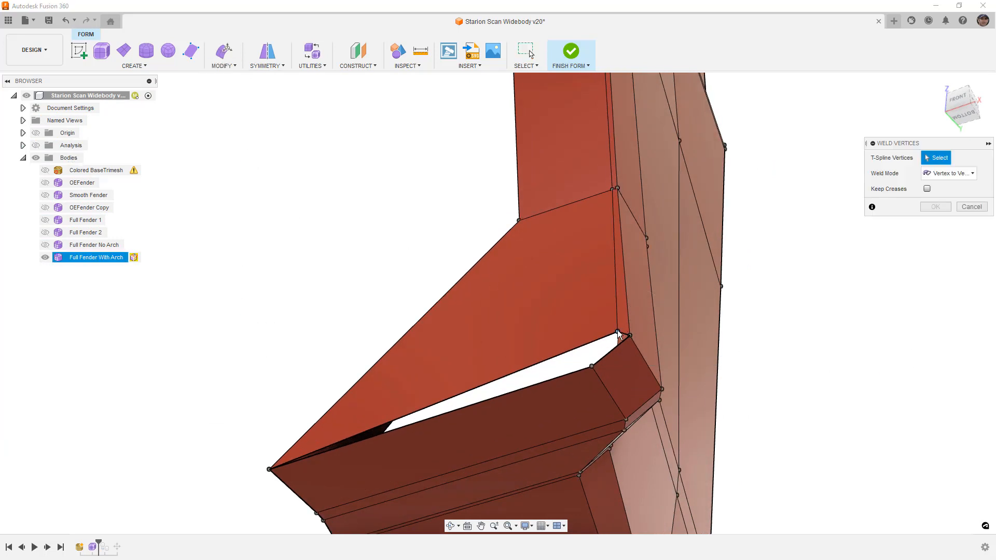
click(592, 366)
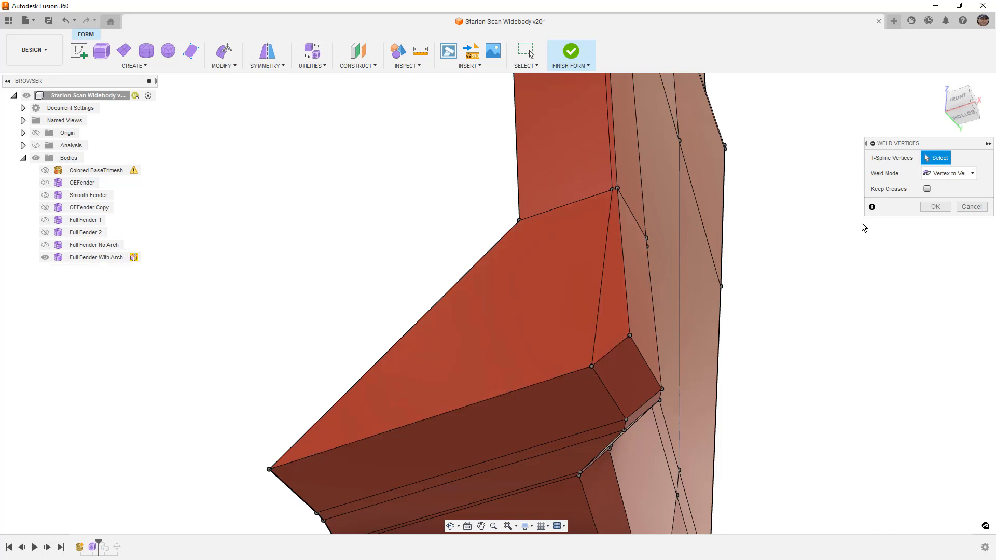
click(921, 206)
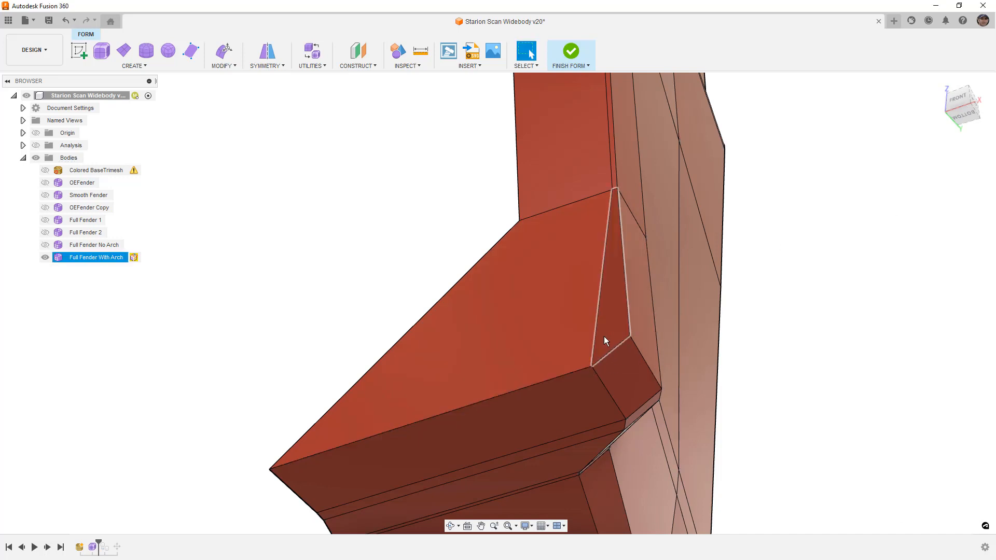
key(alt+3)
shift+middle_drag(602, 334, 567, 257)
scroll(558, 254, down, 2)
scroll(481, 267, up, 1)
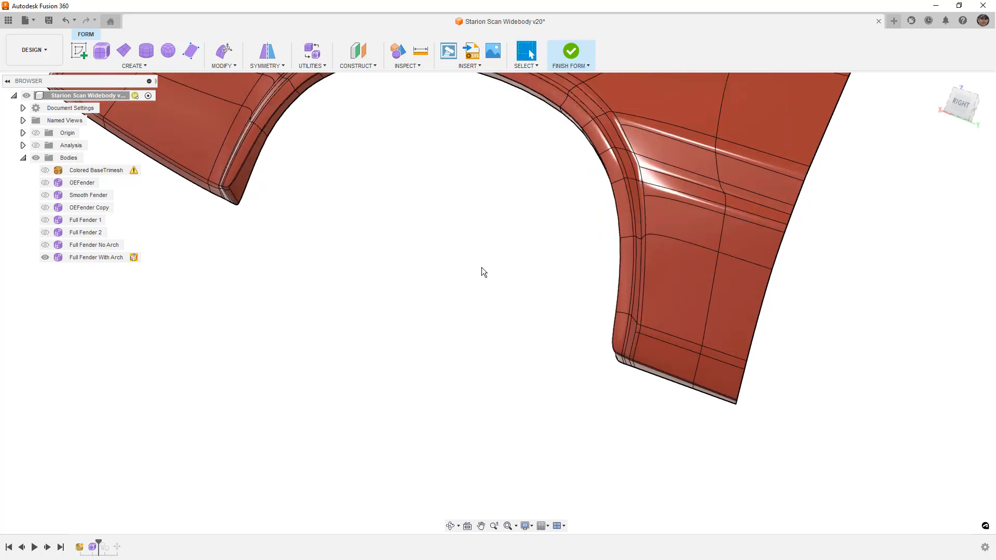
Finish the form and show the Colored BaseTrimesh scan together with the Full Fender With Arch body.
click(570, 51)
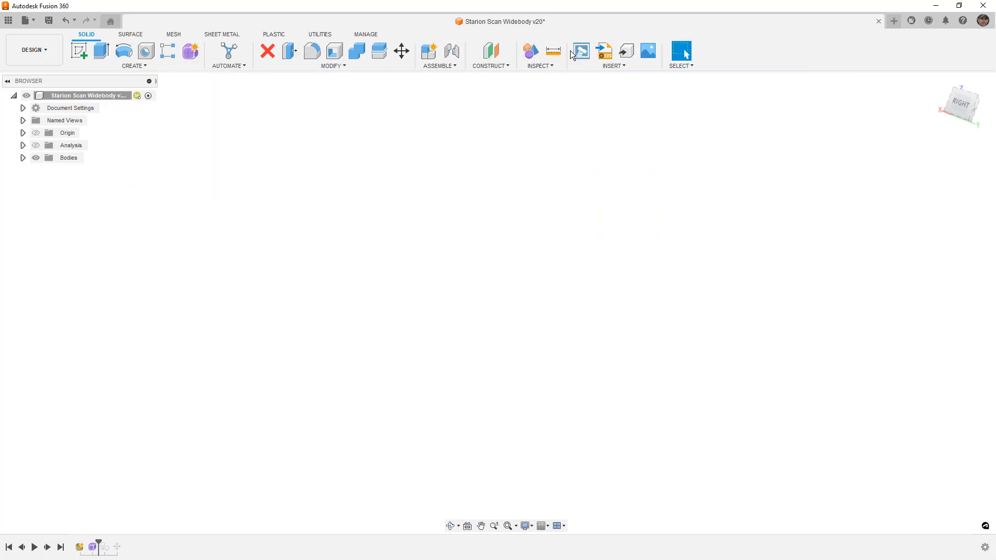
click(22, 157)
click(45, 170)
click(45, 259)
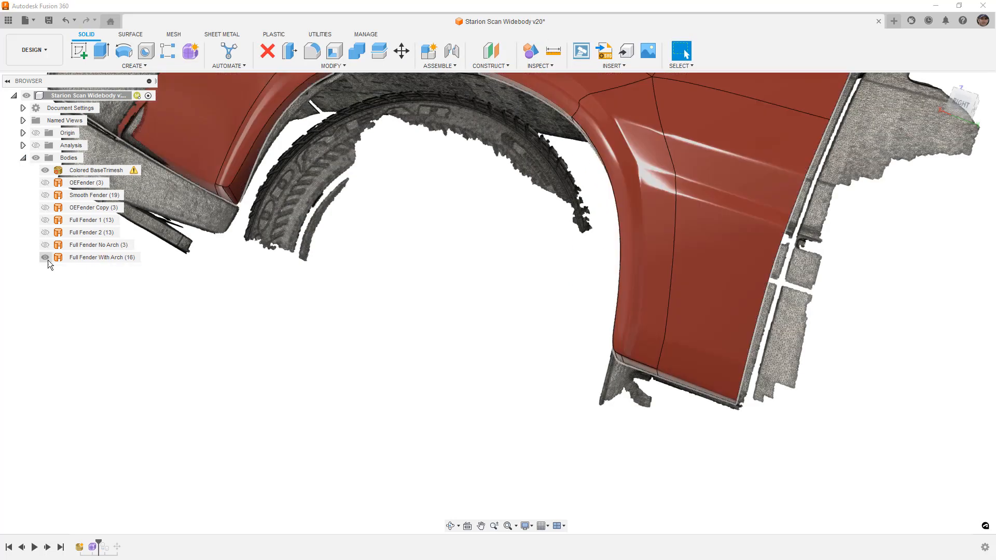
Switch the design to the Render workspace.
scroll(381, 323, down, 3)
shift+middle_drag(403, 296, 598, 296)
click(43, 50)
click(42, 111)
Examine the rendered fender's fit on the scan from above, from the front underside at the arch flange, and from the right side.
shift+middle_drag(605, 222, 617, 289)
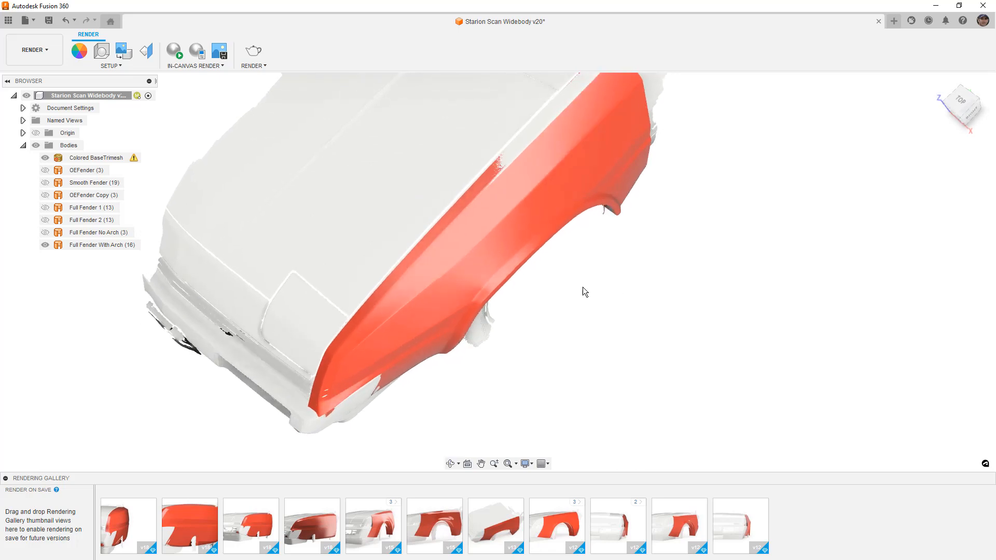
shift+middle_drag(566, 252, 622, 155)
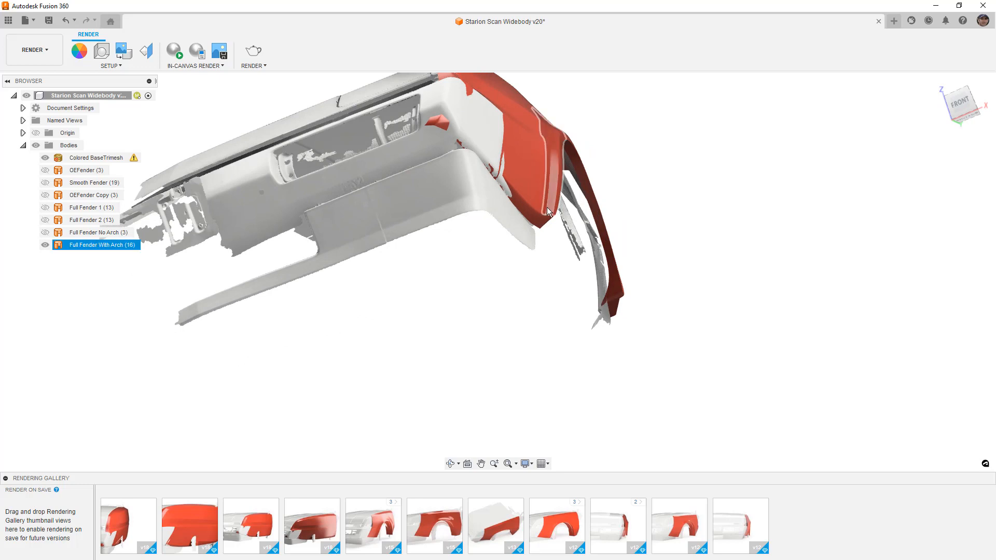
scroll(553, 183, up, 3)
shift+middle_drag(544, 214, 432, 140)
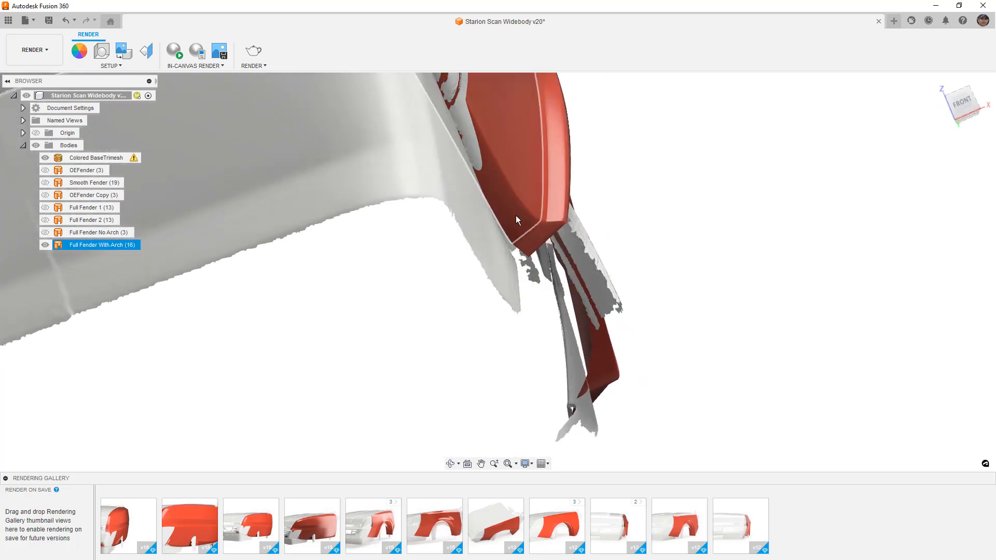
scroll(504, 202, down, 3)
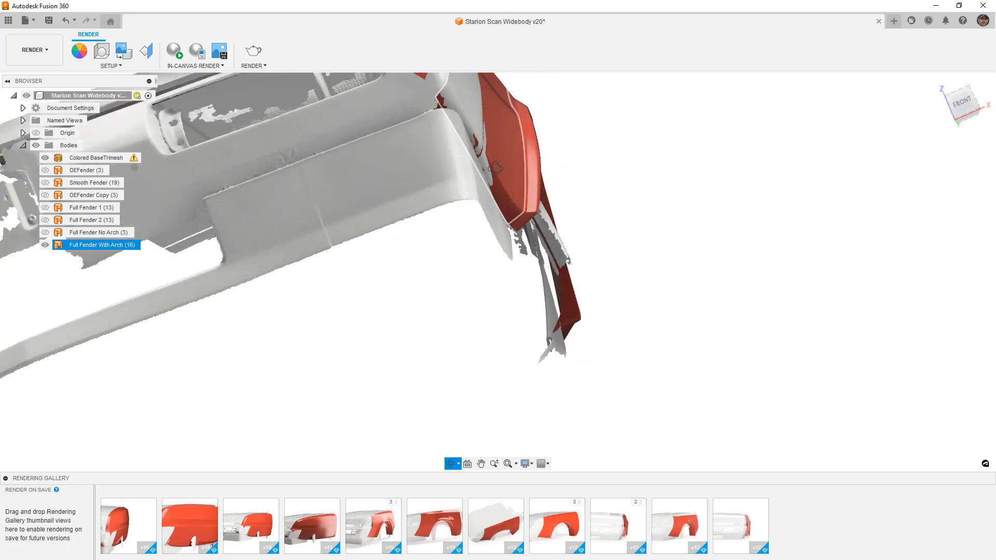
shift+middle_drag(495, 160, 493, 180)
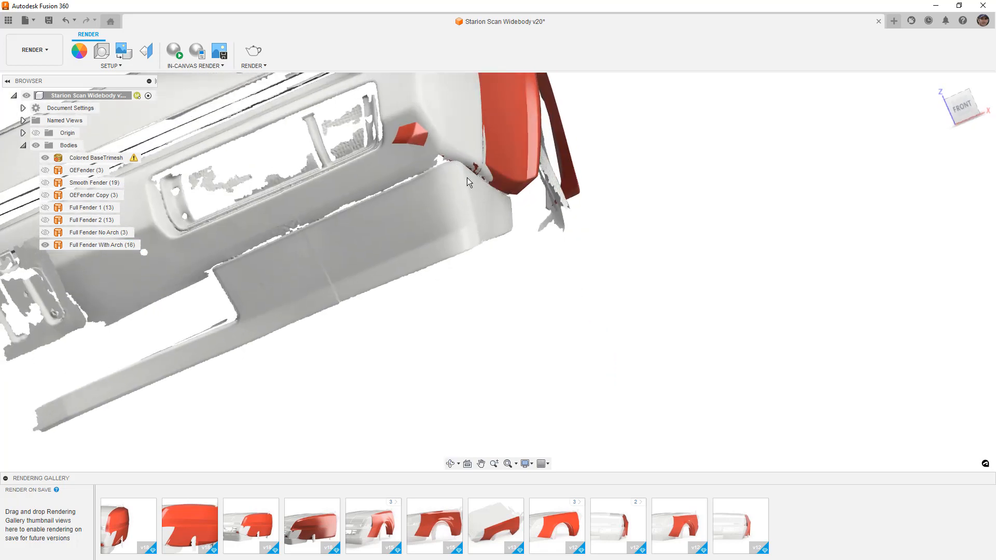
shift+middle_drag(515, 199, 444, 185)
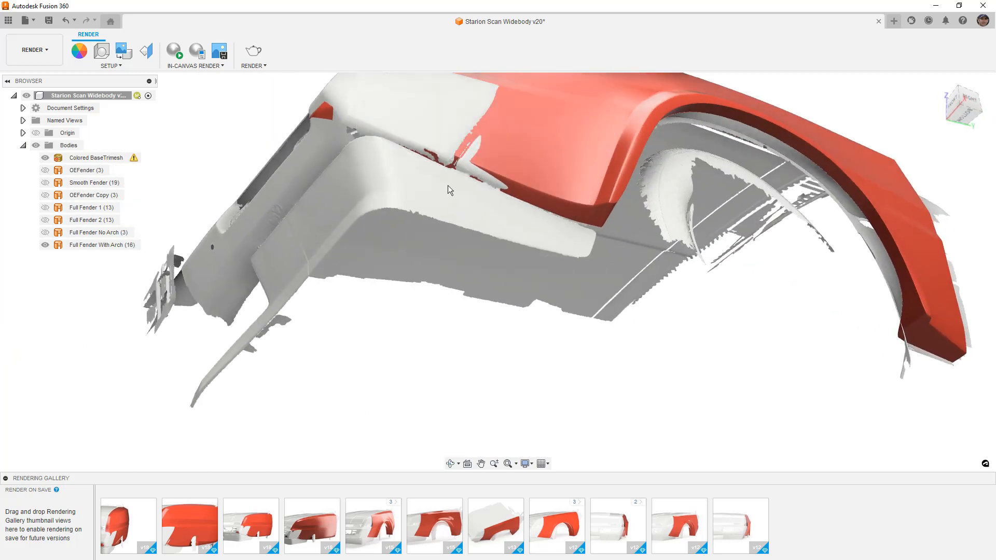
shift+middle_drag(590, 224, 640, 212)
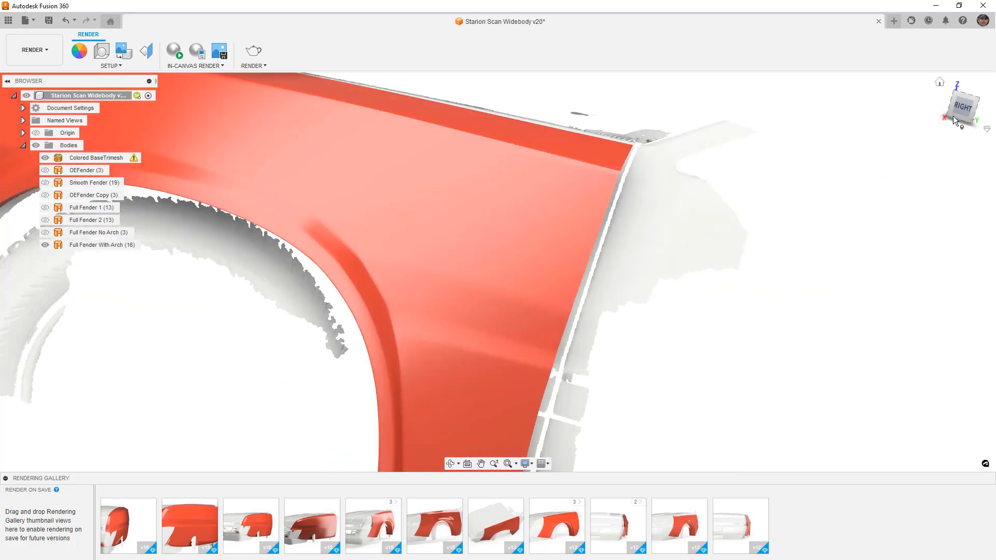
click(967, 108)
scroll(700, 204, down, 2)
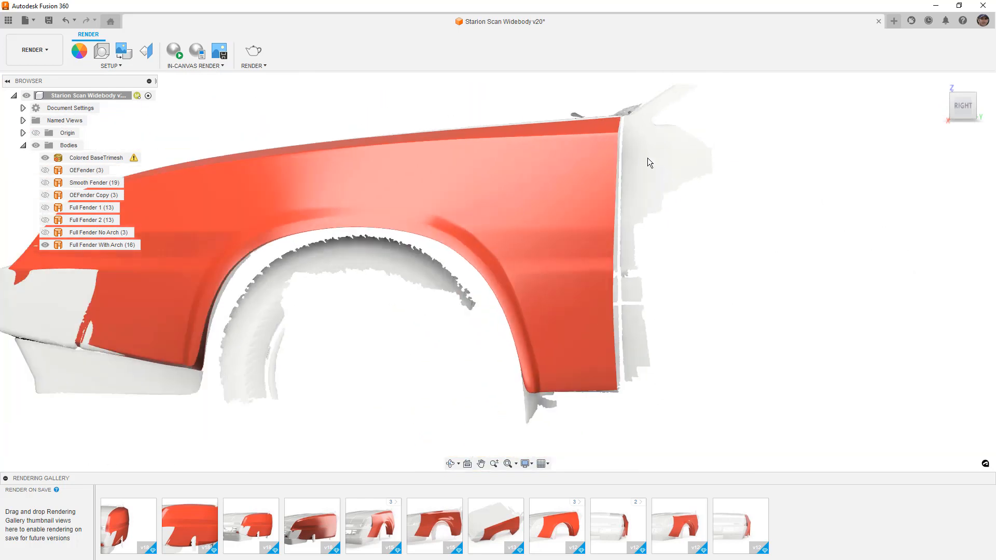
Hide the Full Fender With Arch body, examine the scan's original fender surface from the side and above, and show the body again.
click(46, 245)
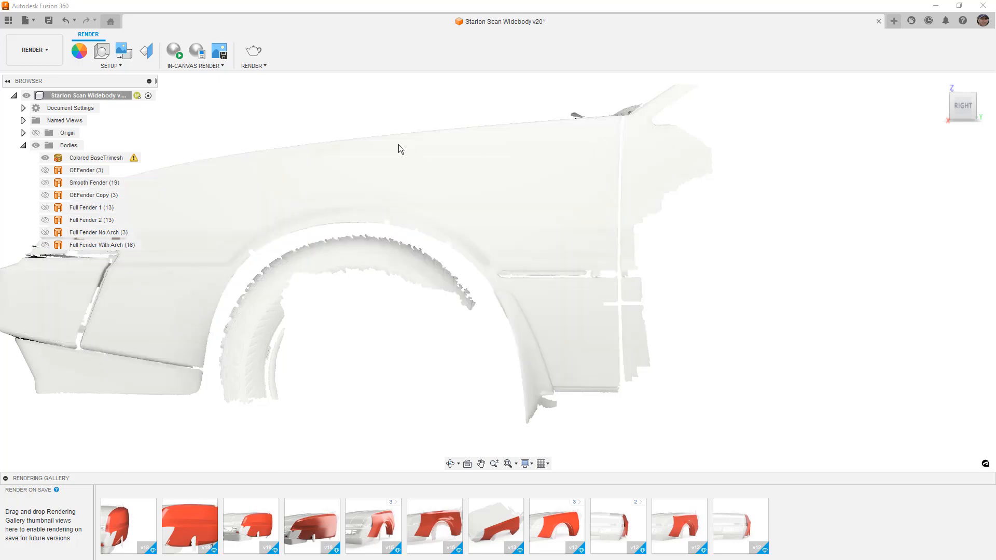
scroll(571, 186, down, 2)
middle_drag(571, 186, 674, 304)
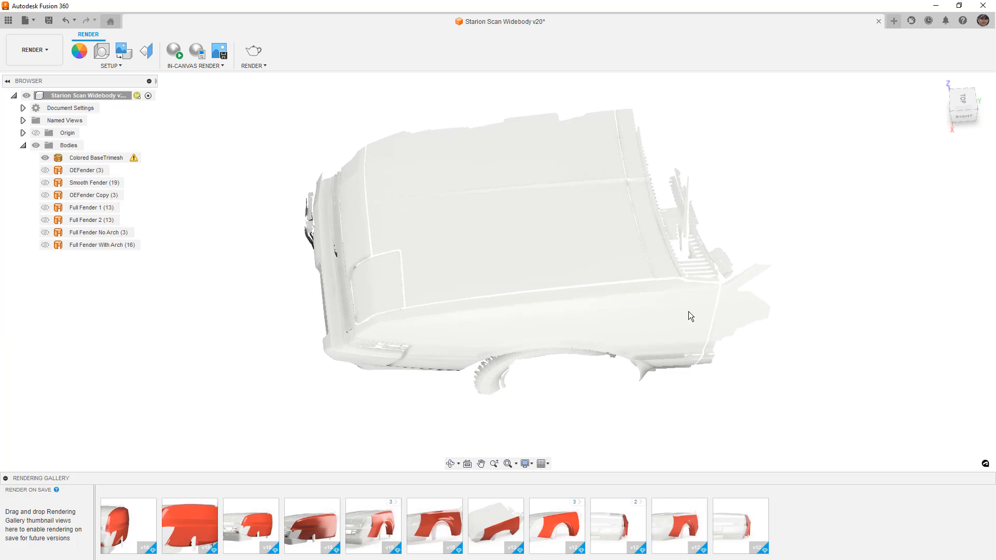
scroll(476, 324, up, 4)
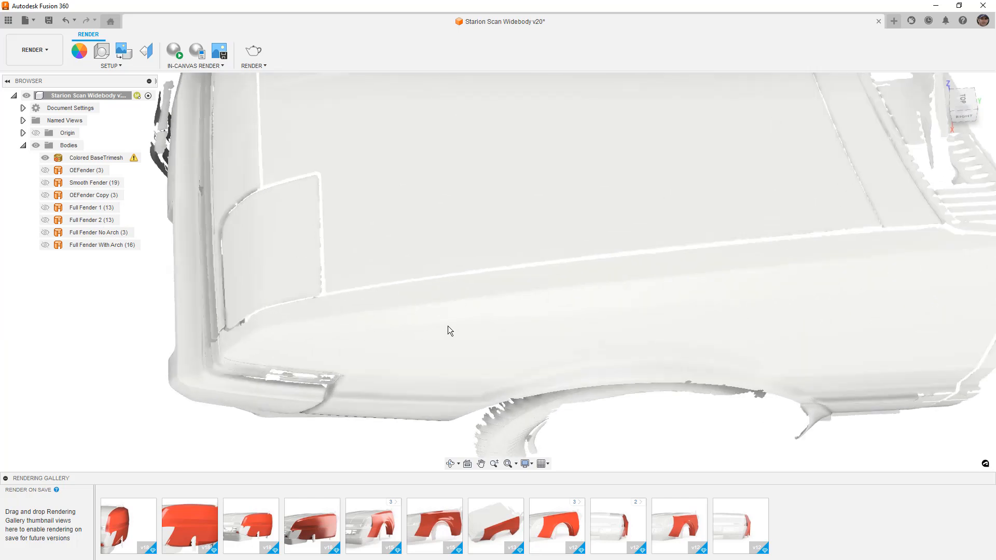
scroll(493, 288, down, 5)
shift+middle_drag(614, 276, 654, 252)
click(96, 247)
click(45, 245)
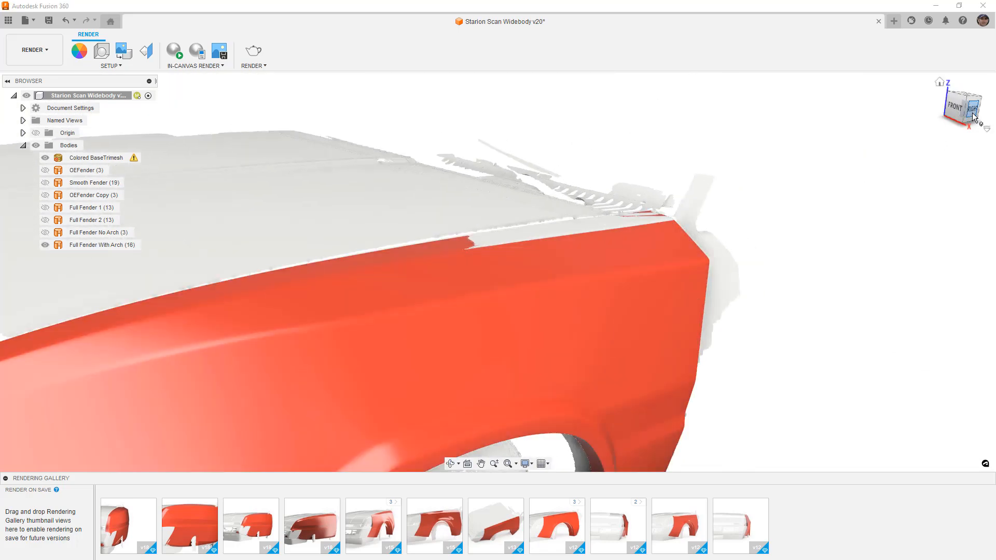
Review the overall widebody fender shape against the scan from the right side, the rear and a front three-quarter view.
click(972, 109)
scroll(627, 175, down, 3)
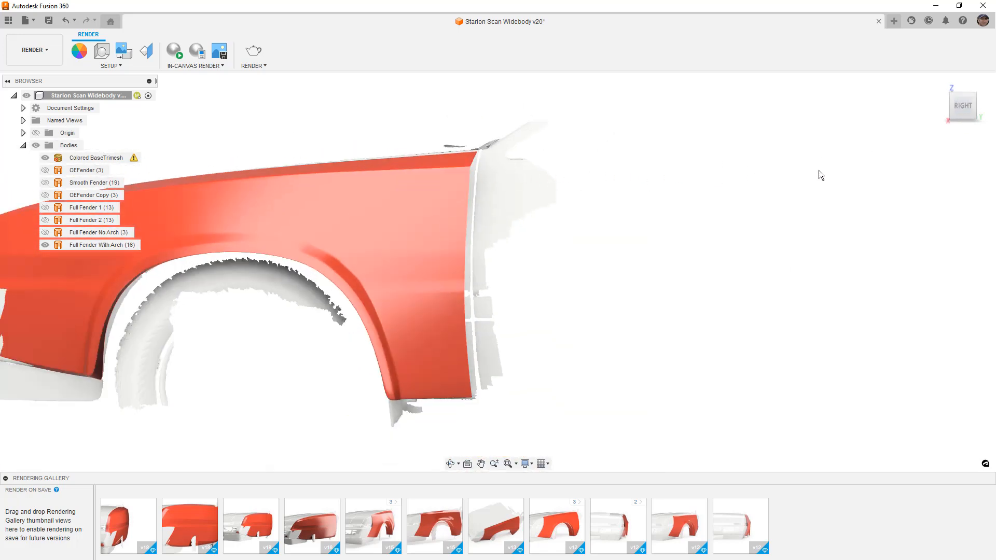
scroll(875, 74, down, 3)
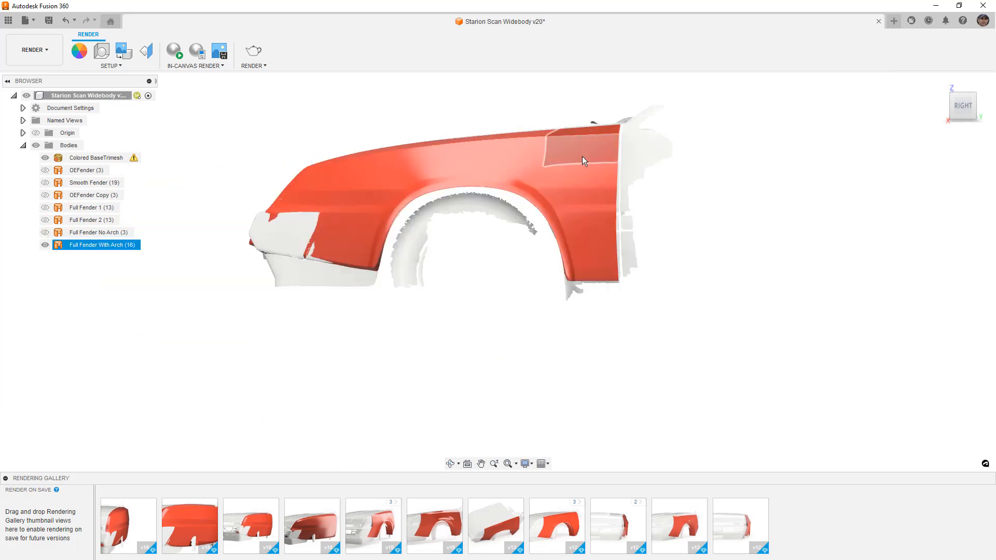
scroll(525, 198, down, 2)
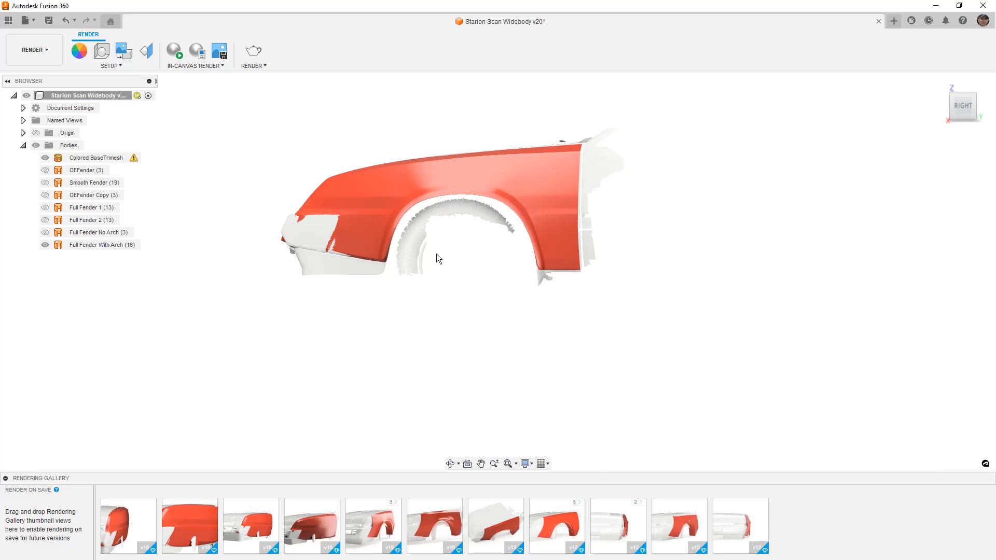
shift+middle_drag(487, 237, 413, 208)
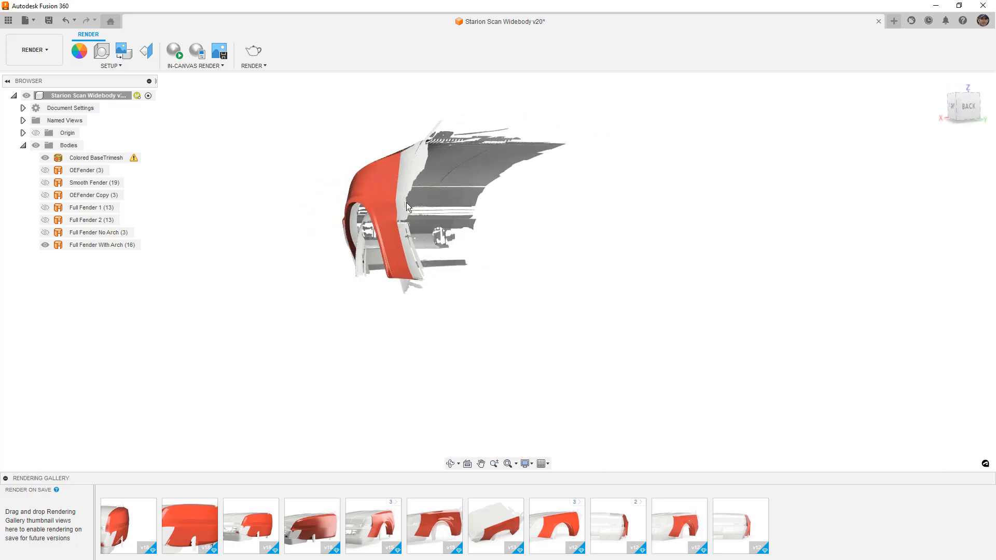
shift+middle_drag(404, 245, 484, 249)
scroll(440, 214, up, 3)
scroll(439, 211, up, 3)
scroll(371, 240, down, 5)
scroll(485, 249, down, 2)
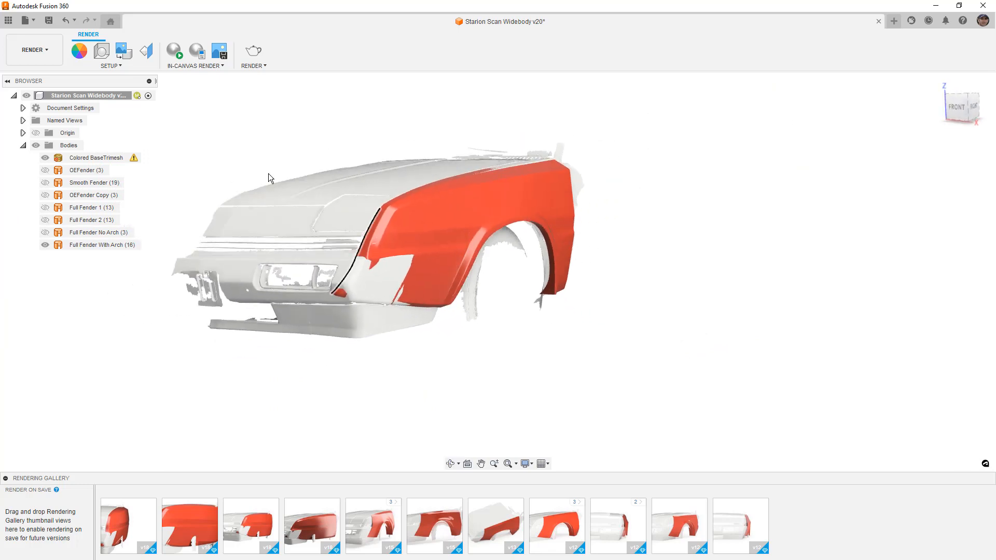
click(456, 215)
mouse_move(455, 215)
shift+middle_down()
mouse_move(461, 273)
mouse_move(455, 208)
shift+middle_up()
click(510, 259)
middle_drag(515, 266, 568, 264)
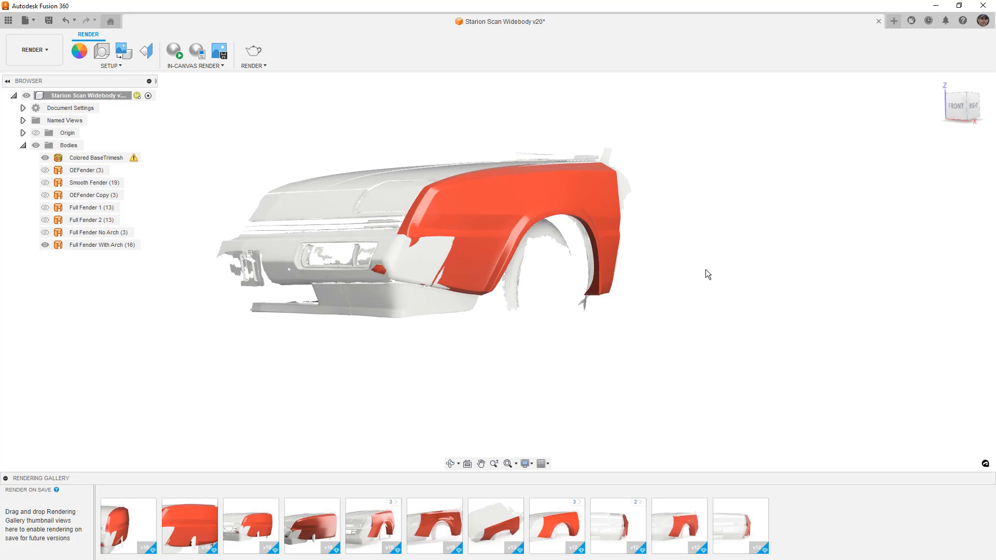